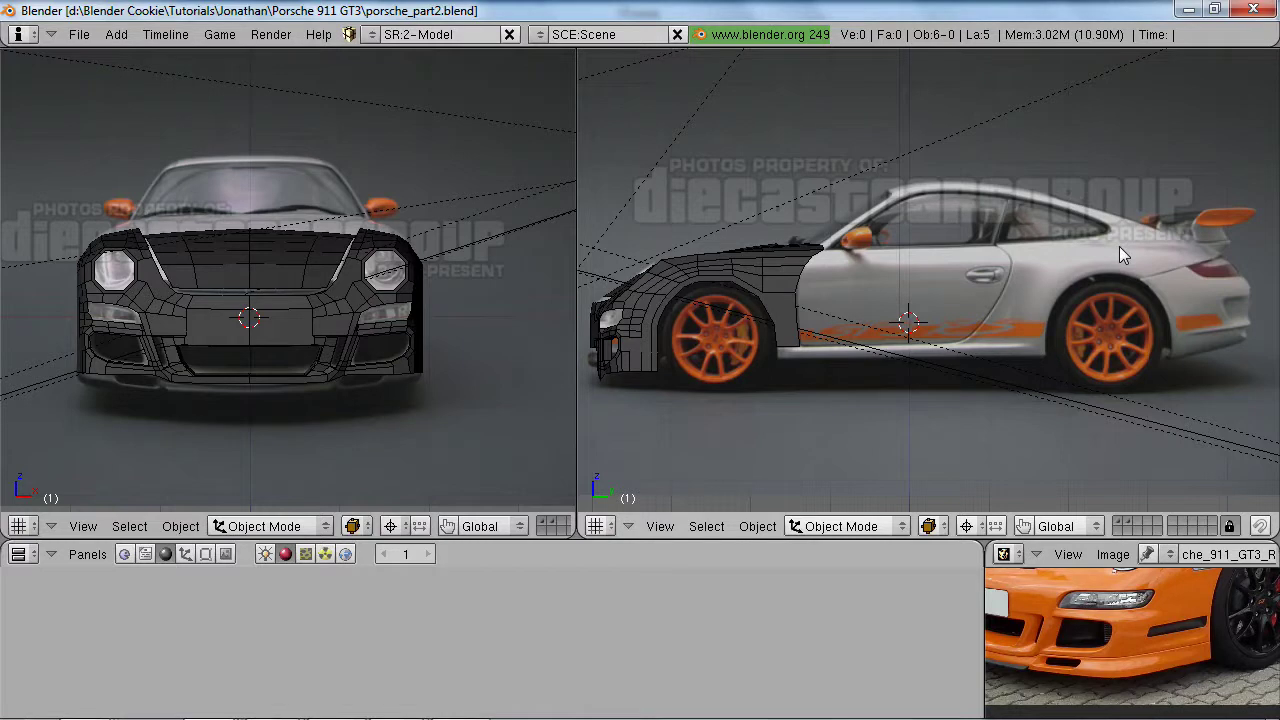
# - Show only layer 1 and enlarge the orange Porsche reference photo to study where the front fender meets the door
pyautogui.press('1')
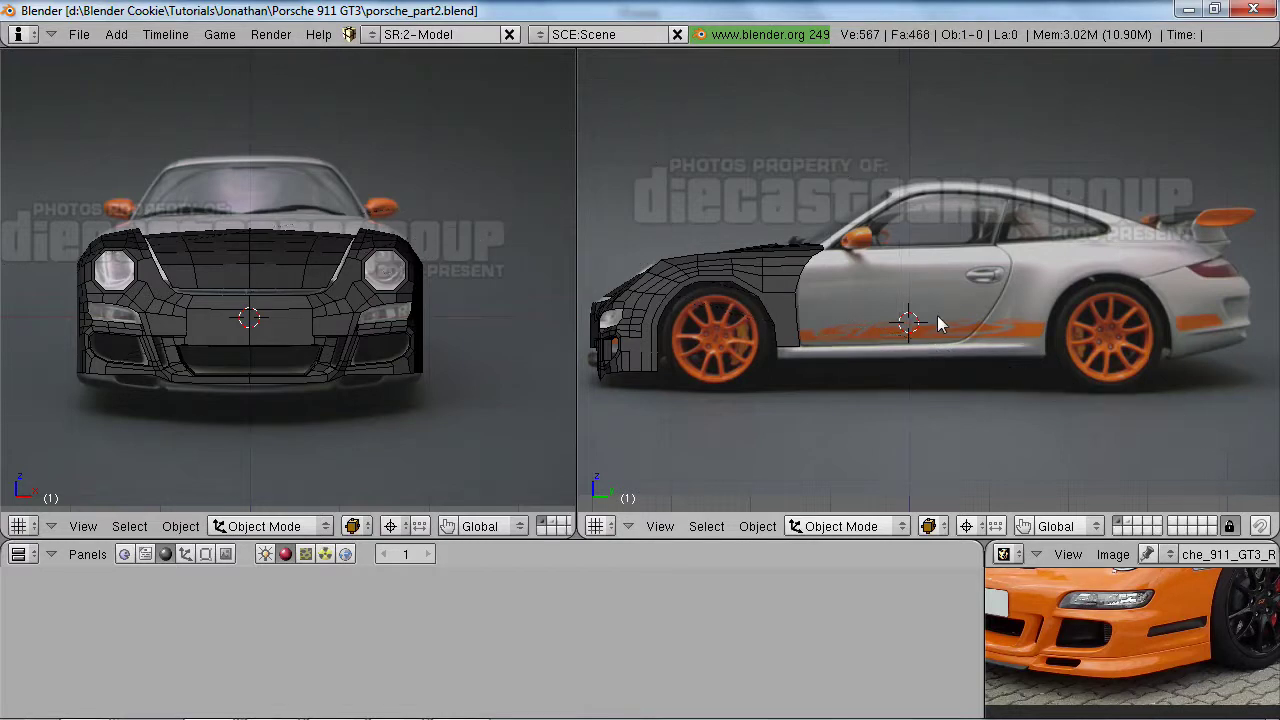
pyautogui.keyDown('shift'); pyautogui.moveTo(413, 328); pyautogui.dragTo(399, 341, button='middle'); pyautogui.keyUp('shift')
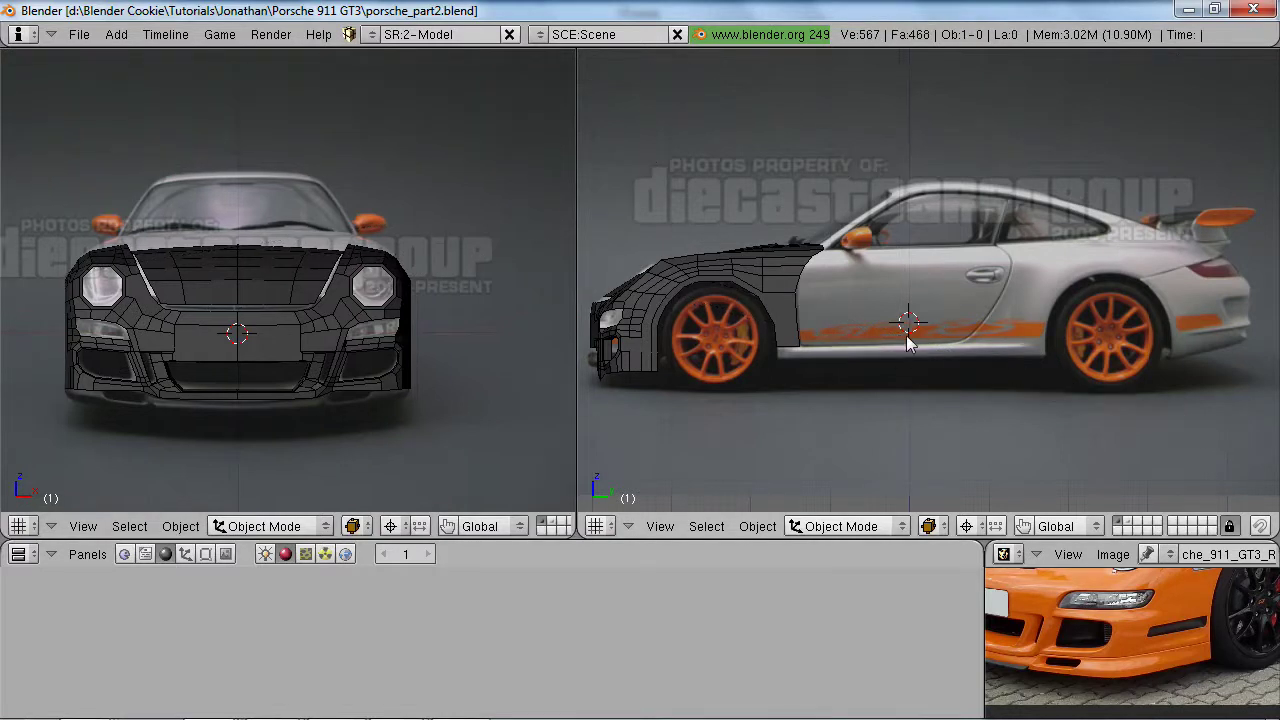
pyautogui.moveTo(396, 281); pyautogui.dragTo(335, 318, button='middle')
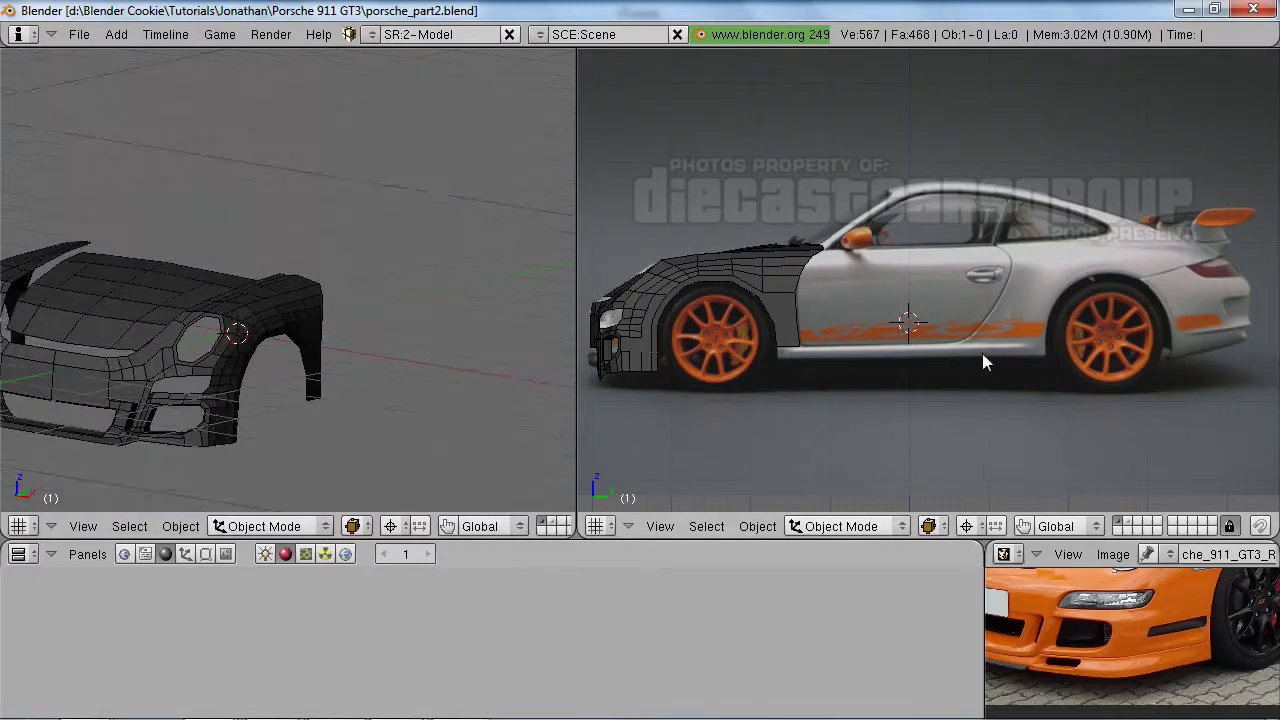
pyautogui.scroll(1, 982, 362)
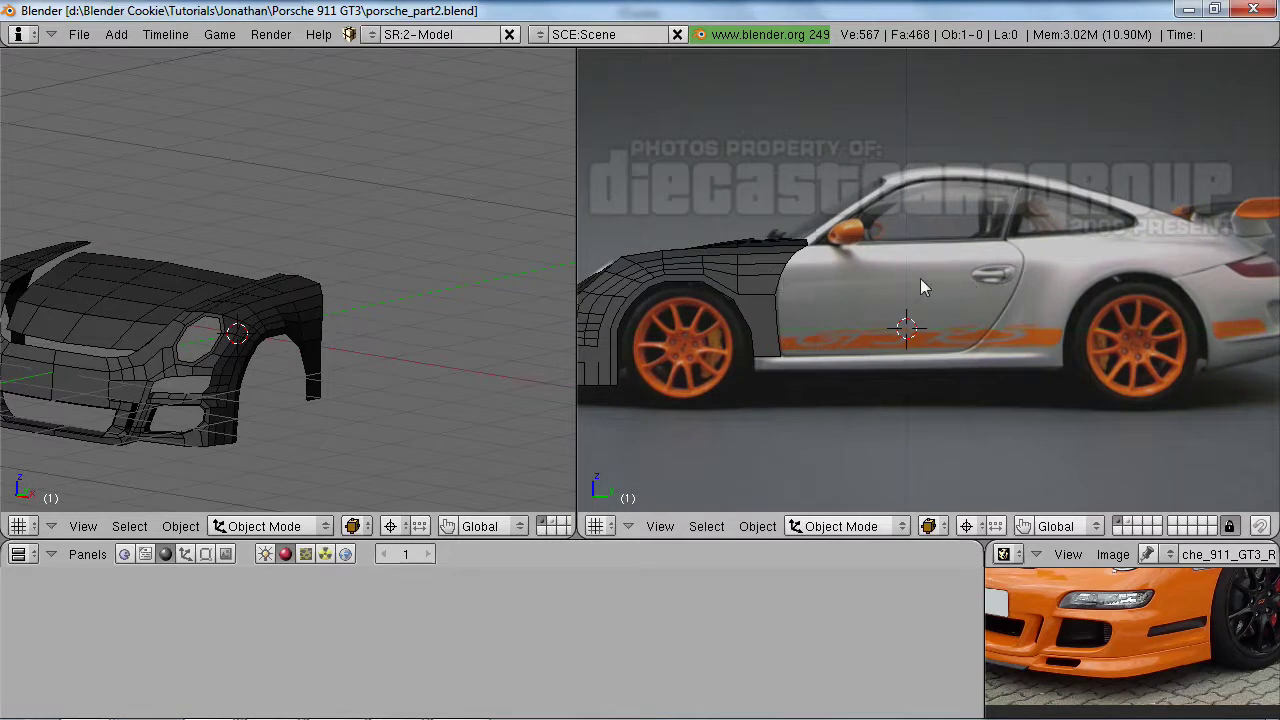
pyautogui.hotkey('ctrl', 'Up')
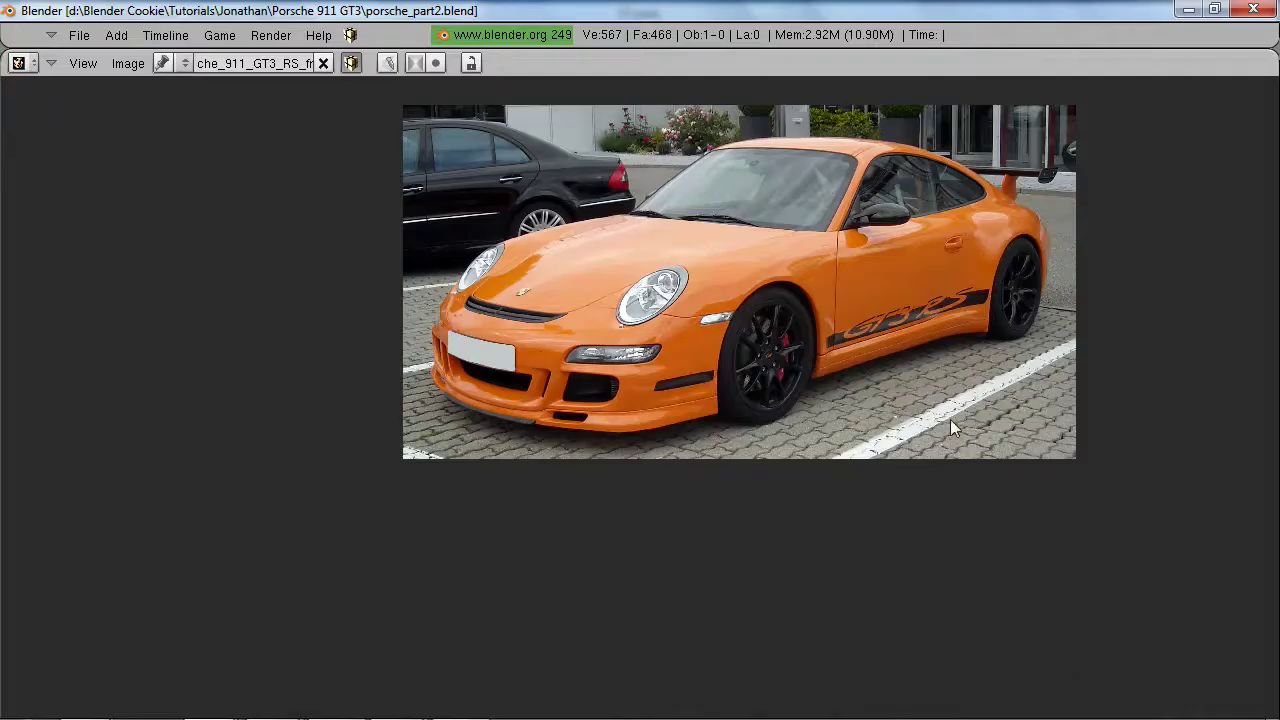
pyautogui.moveTo(815, 337); pyautogui.dragTo(677, 440, button='middle')
pyautogui.scroll(2, 677, 440)
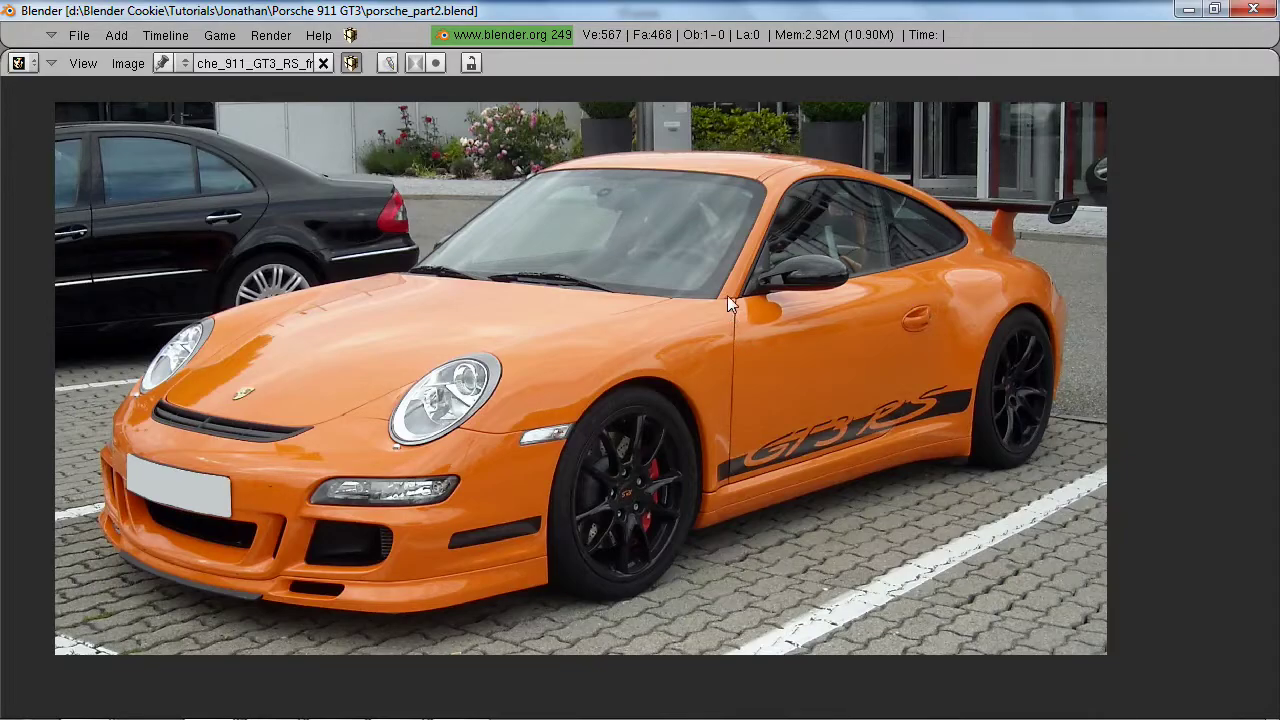
pyautogui.hotkey('ctrl', 'Up')
# - Select the car body mesh and turn off the grid floor display in both 3D views
pyautogui.moveTo(294, 297); pyautogui.dragTo(288, 262, button='middle')
pyautogui.rightClick(309, 276)
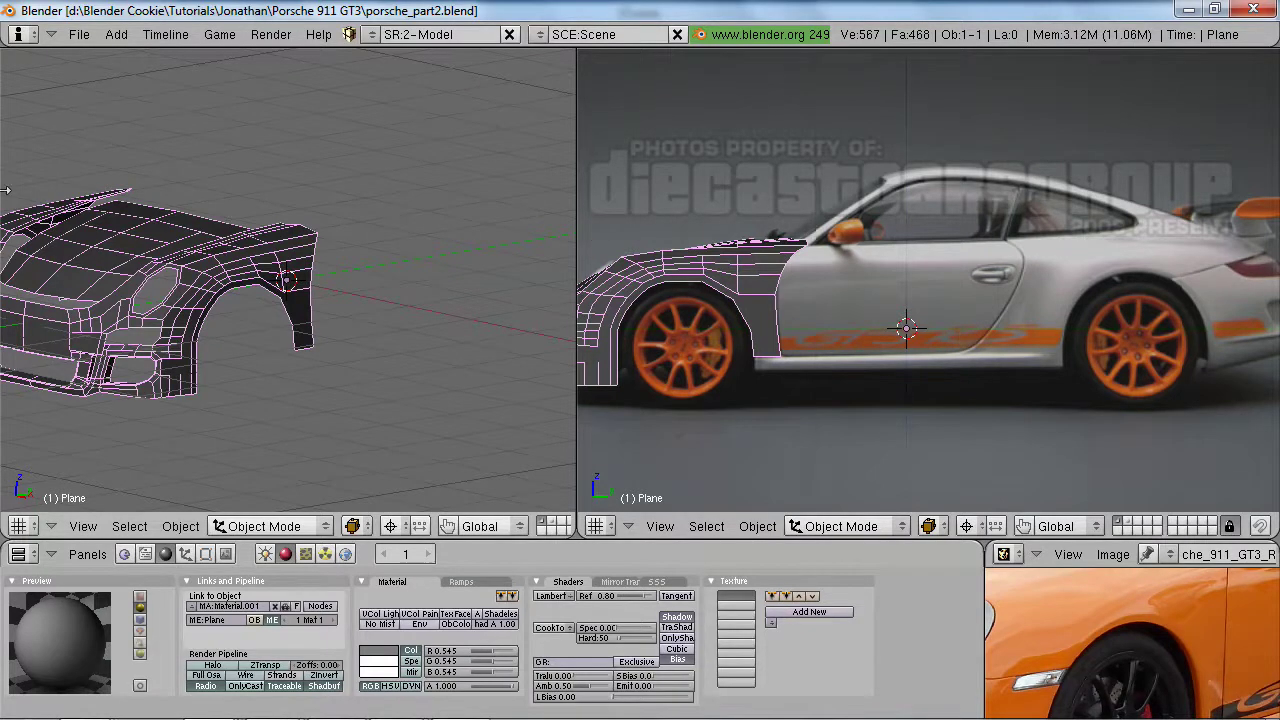
pyautogui.keyDown('shift'); pyautogui.moveTo(202, 298); pyautogui.dragTo(277, 296, button='middle'); pyautogui.keyUp('shift')
pyautogui.click(83, 526)
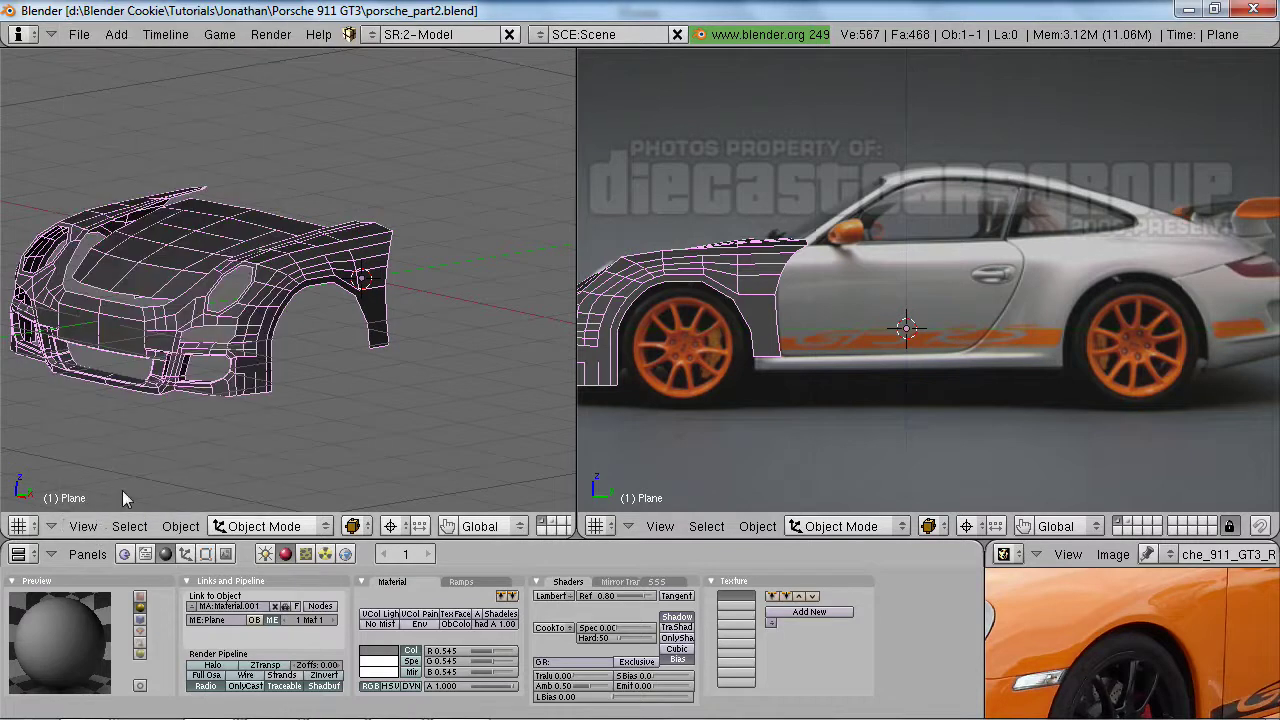
pyautogui.click(83, 526)
pyautogui.click(130, 464)
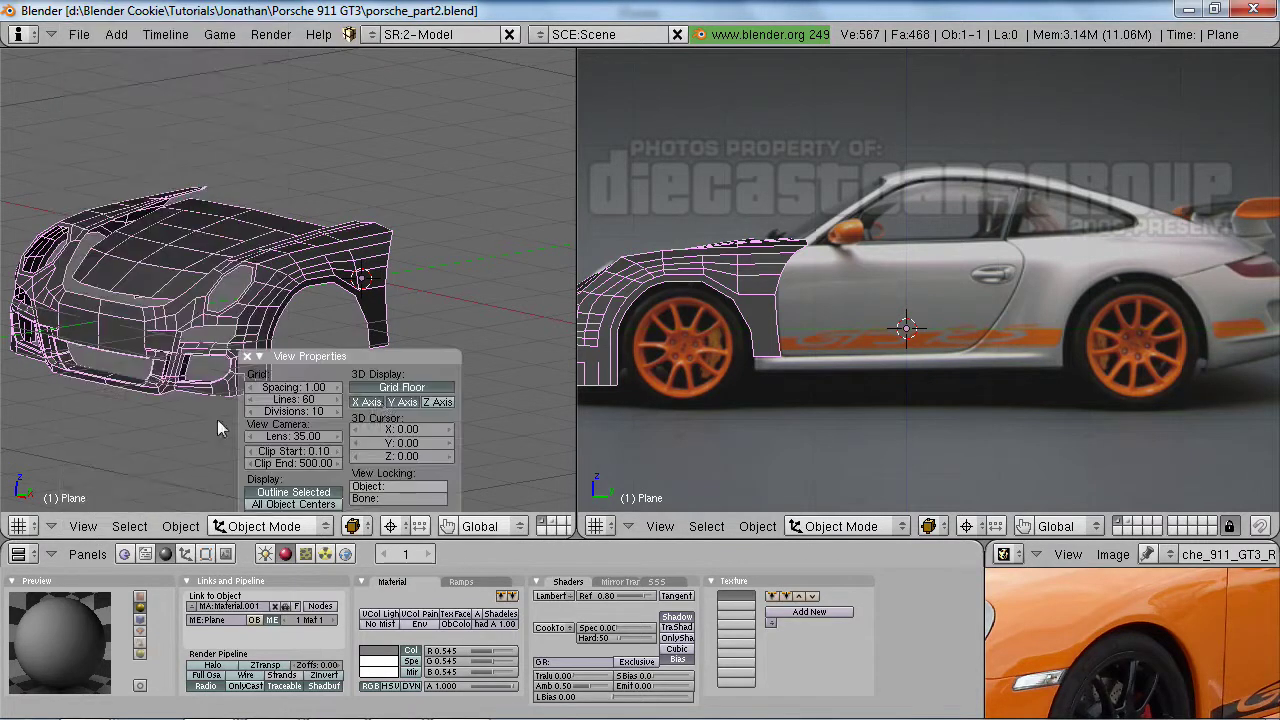
pyautogui.click(247, 357)
pyautogui.click(660, 526)
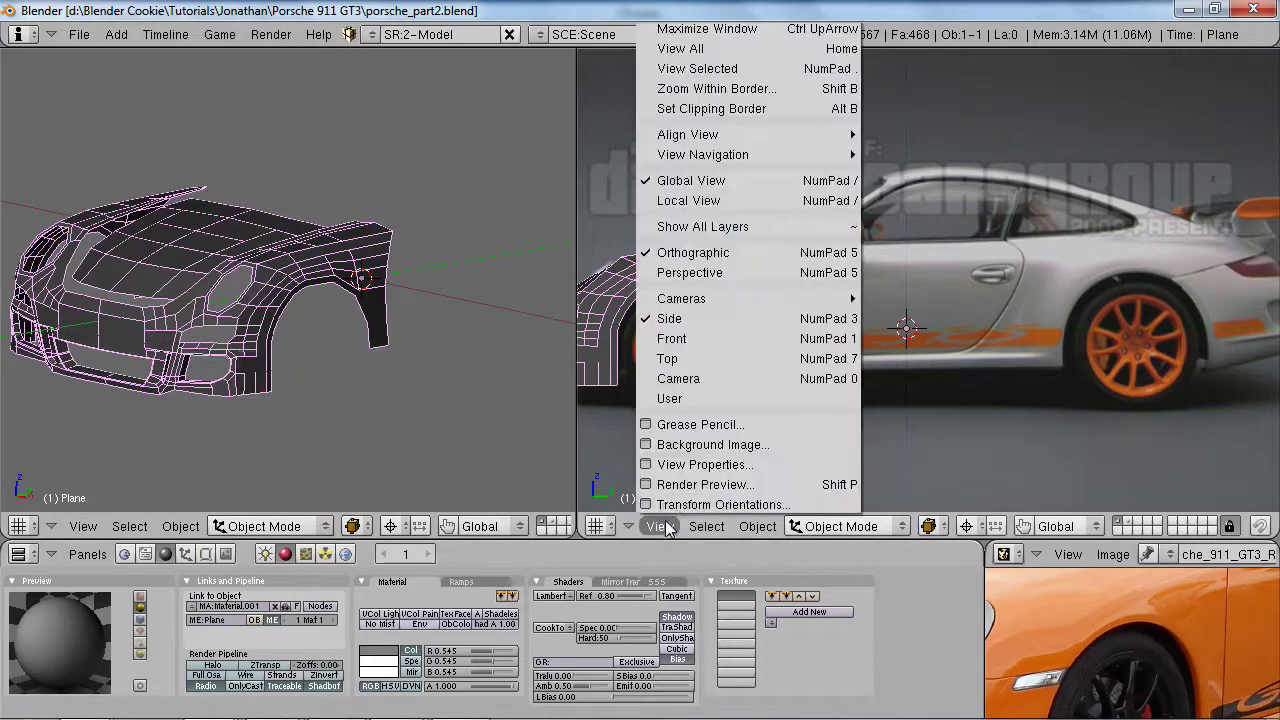
pyautogui.click(699, 469)
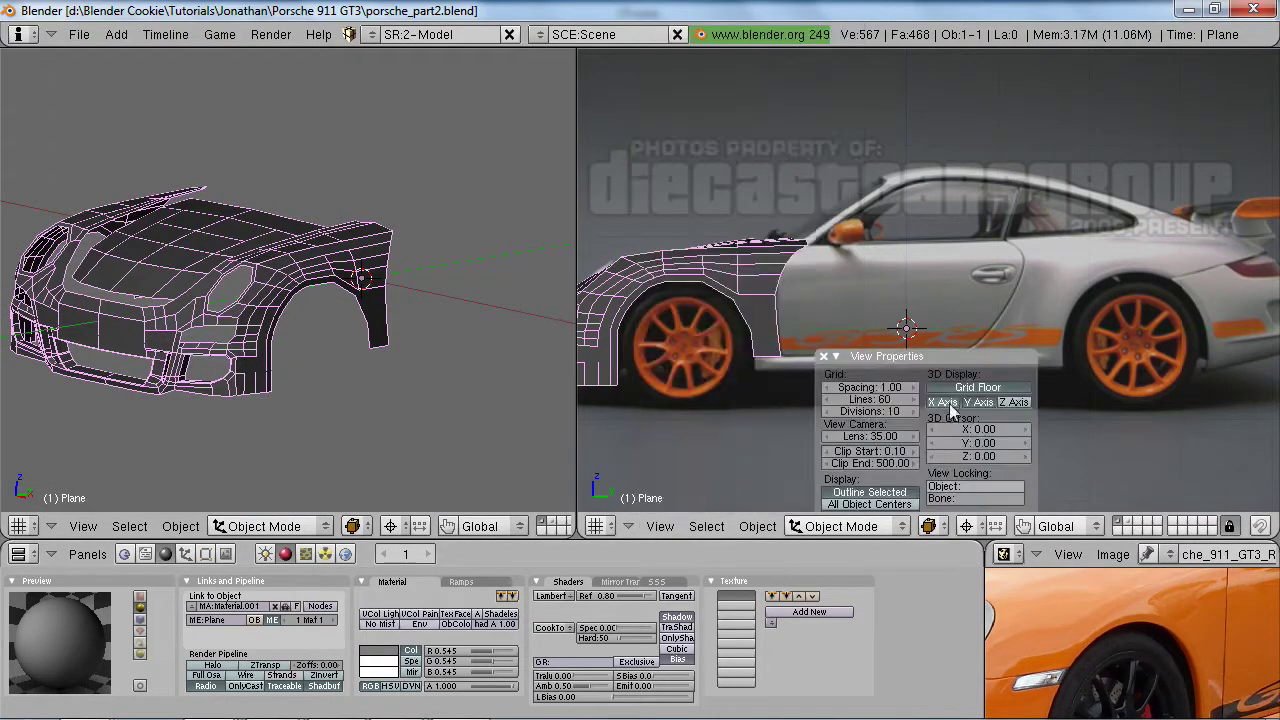
pyautogui.click(824, 356)
# - Return the perspective view to the front view and put the car body mesh into Edit Mode
pyautogui.moveTo(414, 323); pyautogui.dragTo(255, 301, button='middle')
pyautogui.press('KP_1')
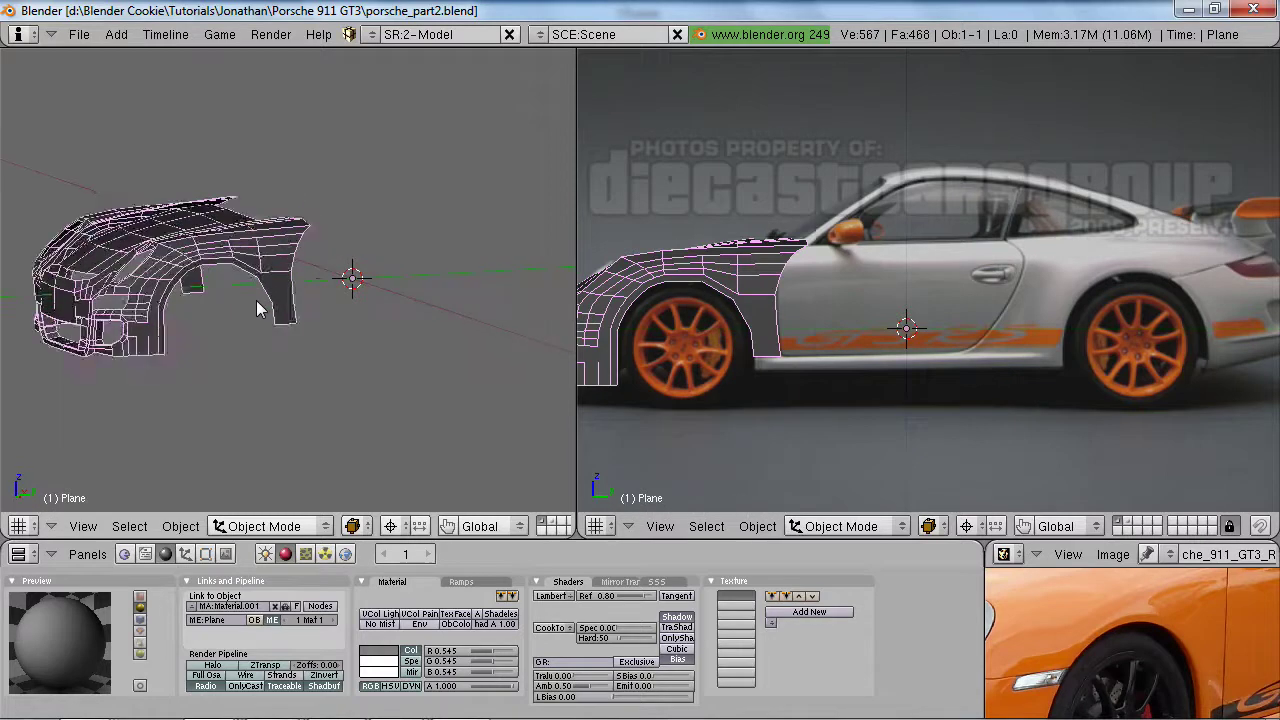
pyautogui.scroll(4, 1084, 330)
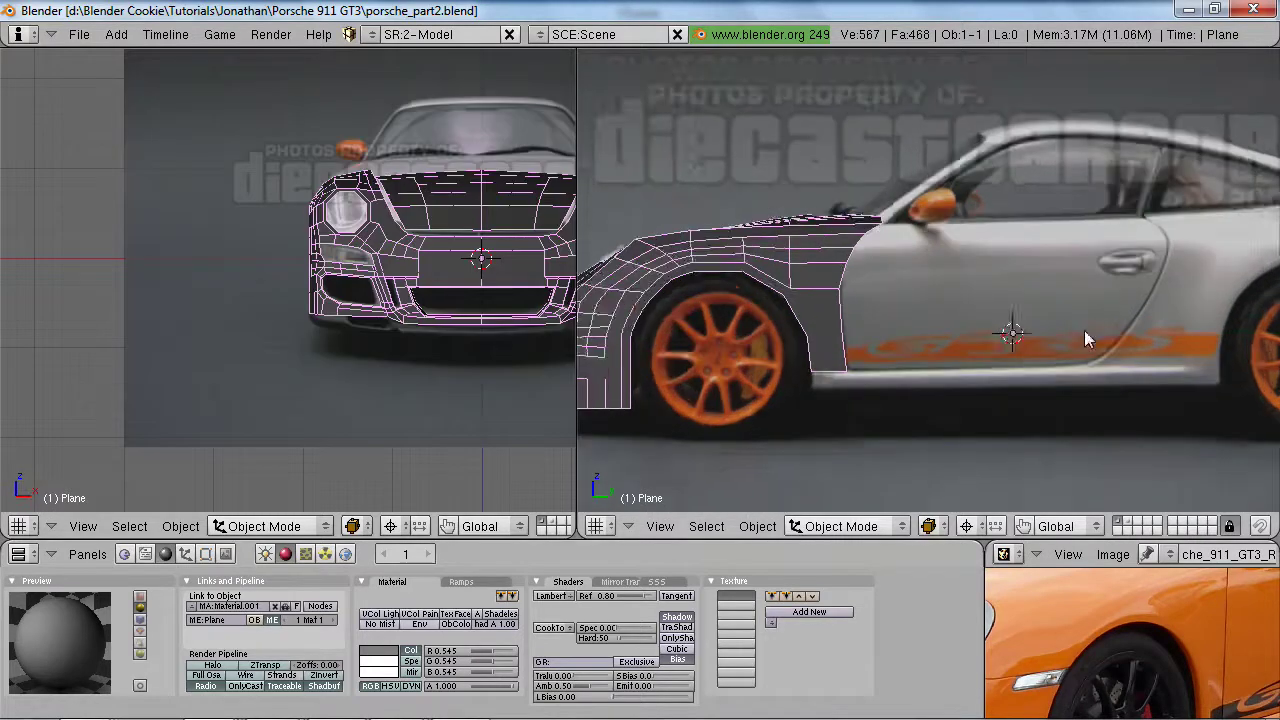
pyautogui.press('Tab')
pyautogui.scroll(1, 841, 334)
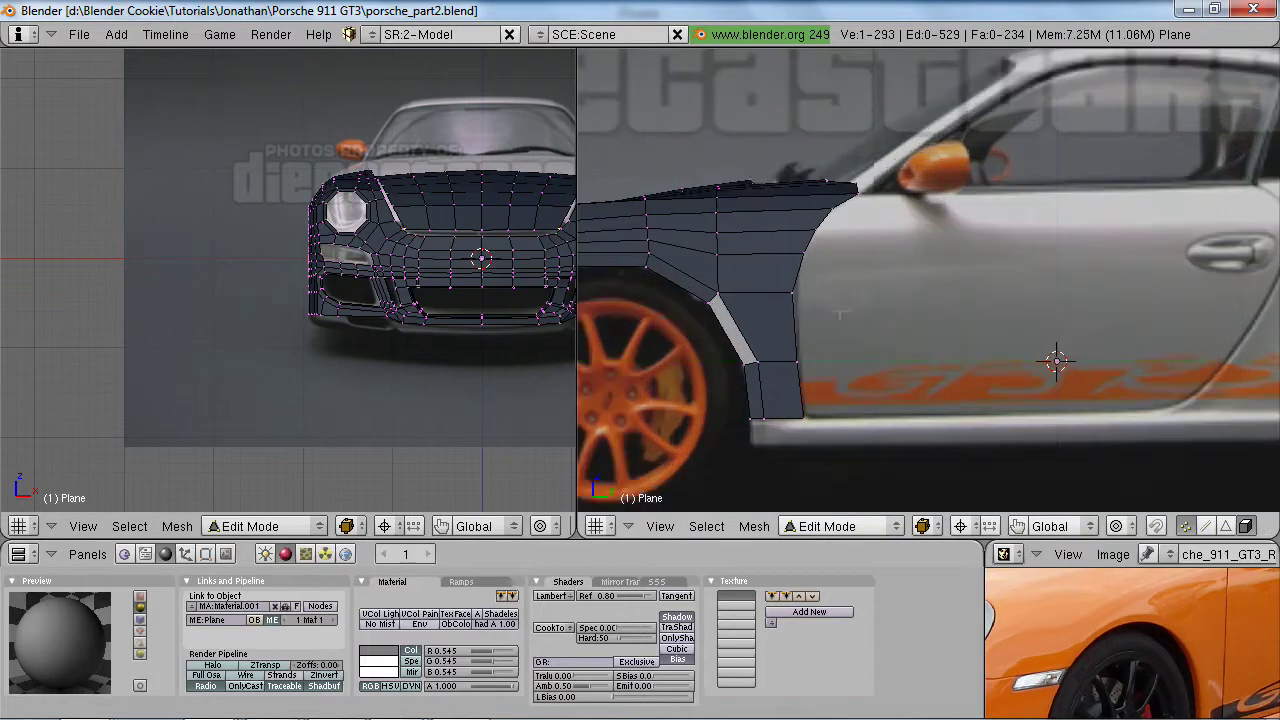
pyautogui.press('a')
pyautogui.press('a')
pyautogui.keyDown('alt'); pyautogui.rightClick(799, 270); pyautogui.keyUp('alt')
pyautogui.moveTo(824, 244); pyautogui.dragTo(785, 84, button='middle')
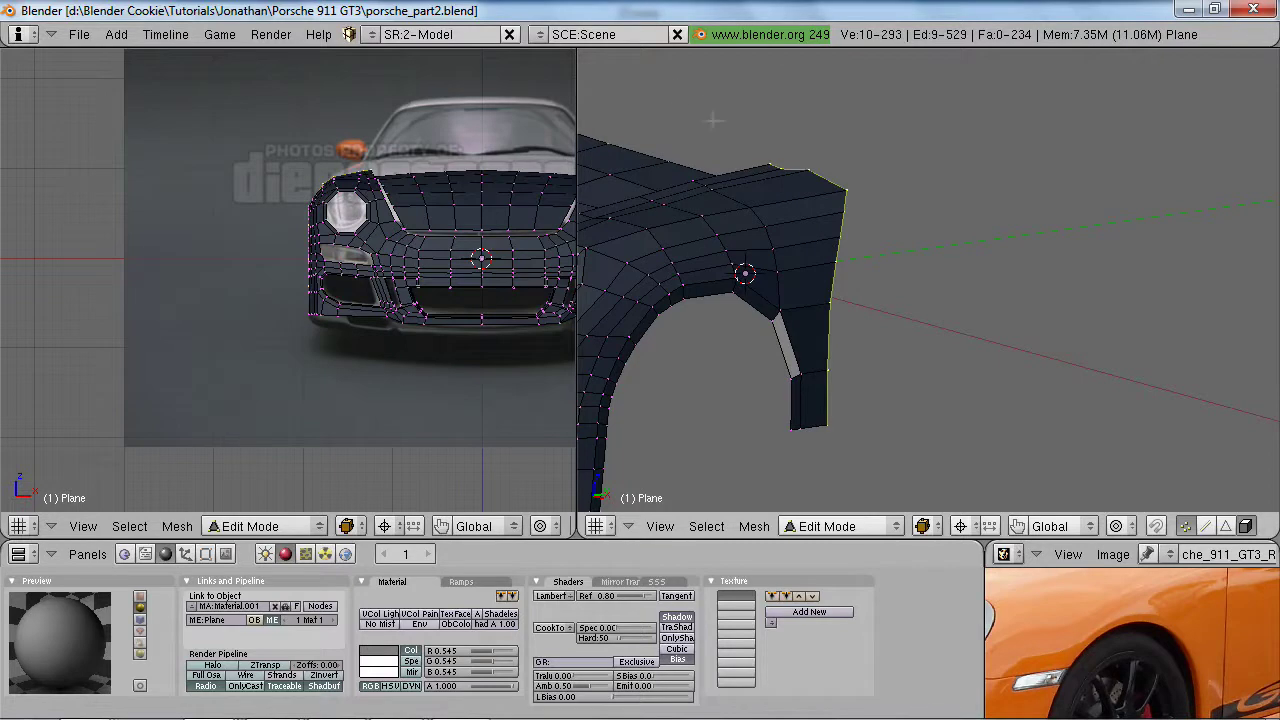
pyautogui.moveTo(717, 120); pyautogui.dragTo(843, 188, button='right')
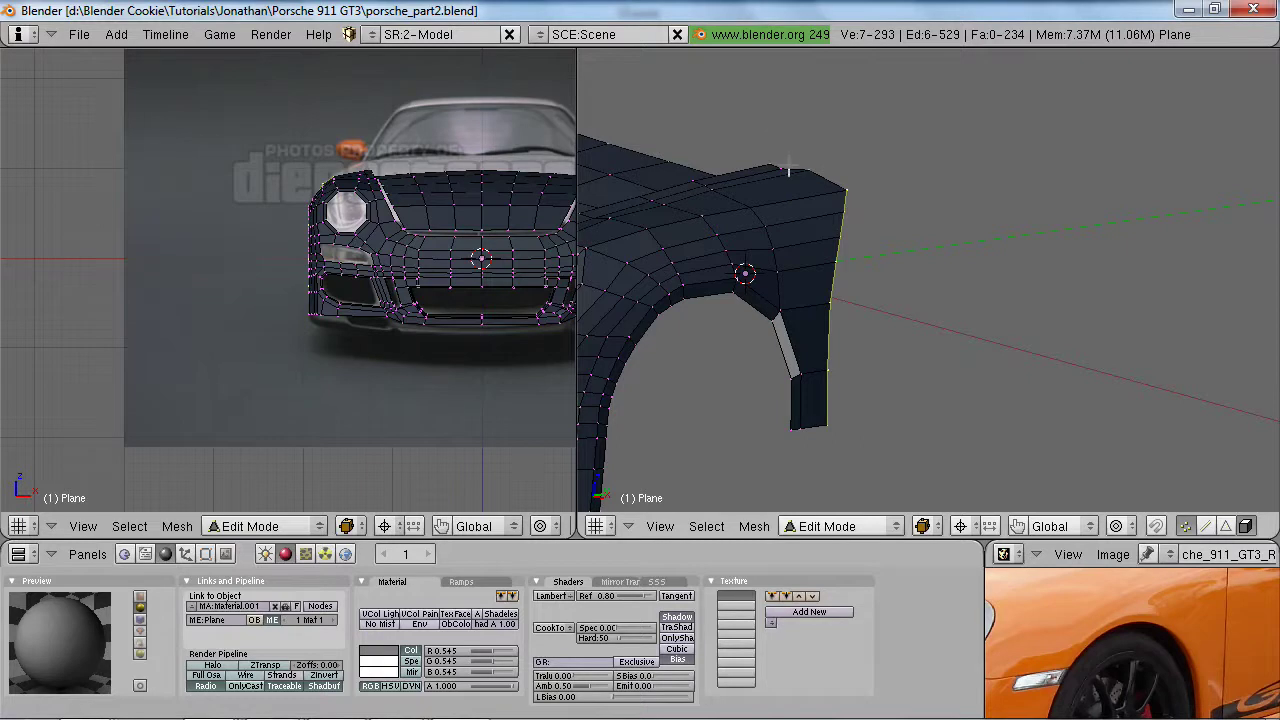
pyautogui.press('KP_3')
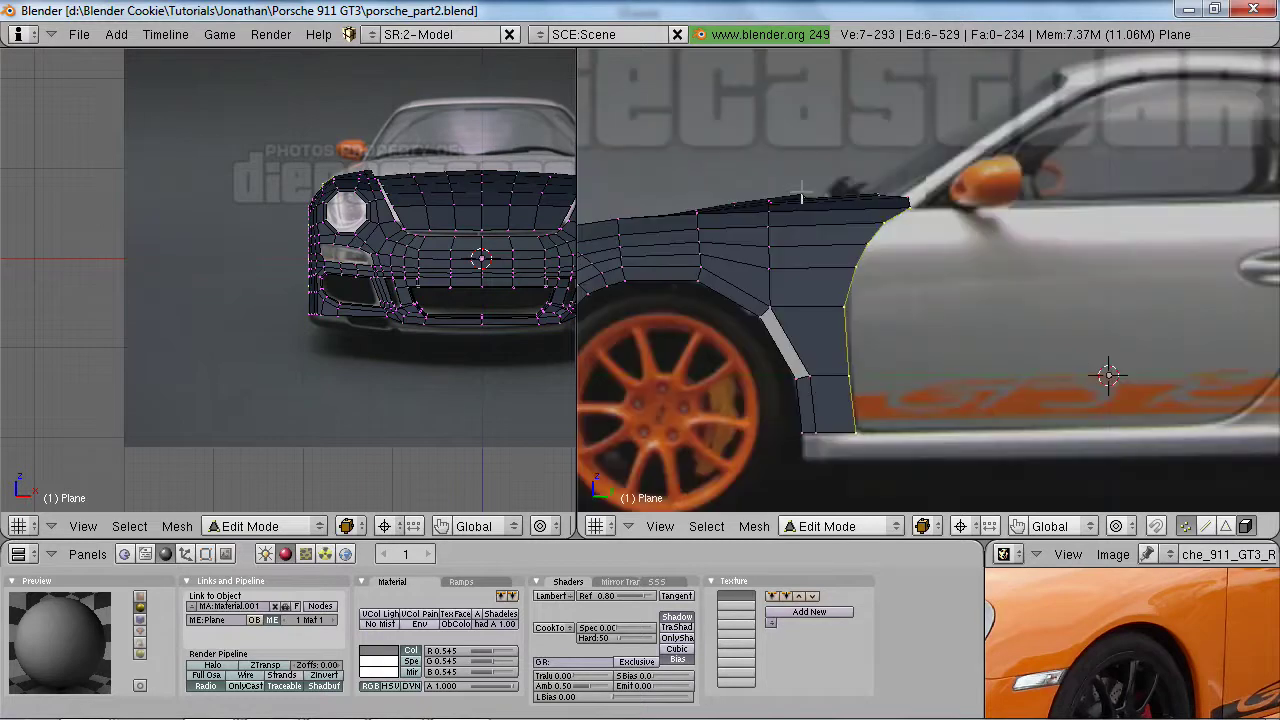
pyautogui.scroll(-1, 857, 230)
pyautogui.keyDown('shift'); pyautogui.moveTo(857, 230); pyautogui.dragTo(755, 211, button='middle'); pyautogui.keyUp('shift')
pyautogui.scroll(3, 794, 242)
pyautogui.scroll(1, 794, 242)
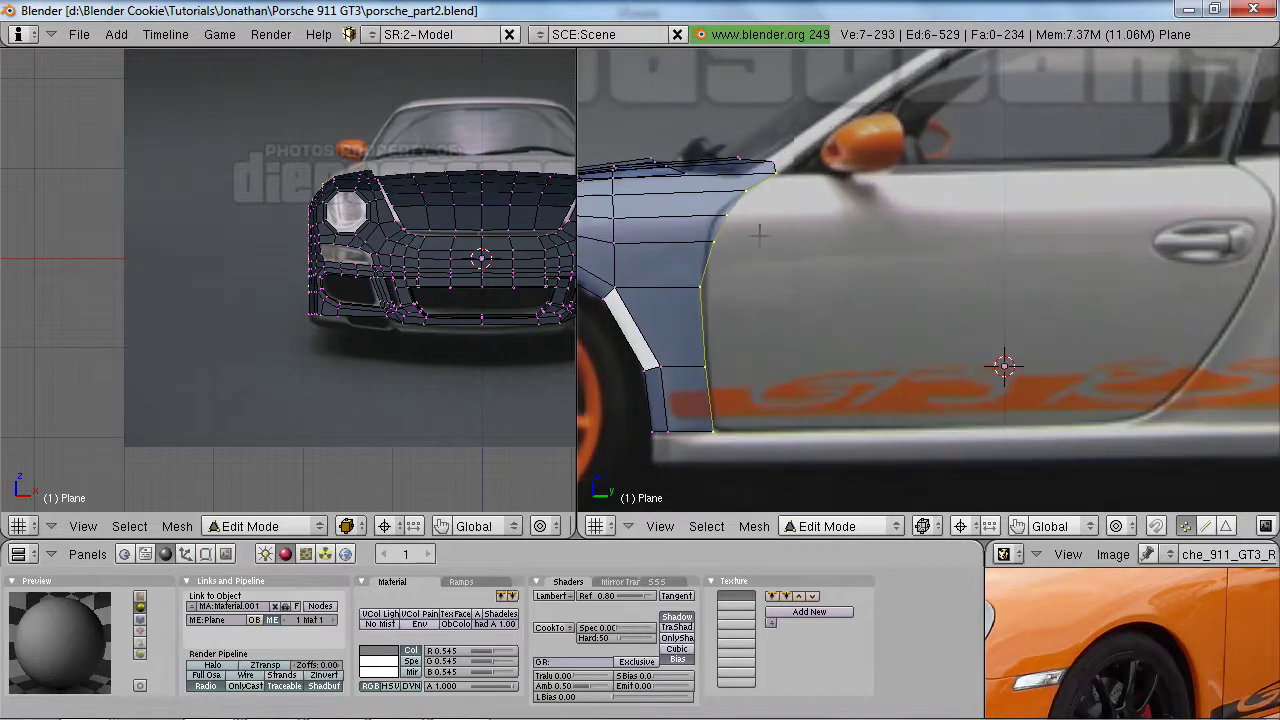
pyautogui.scroll(3, 740, 250)
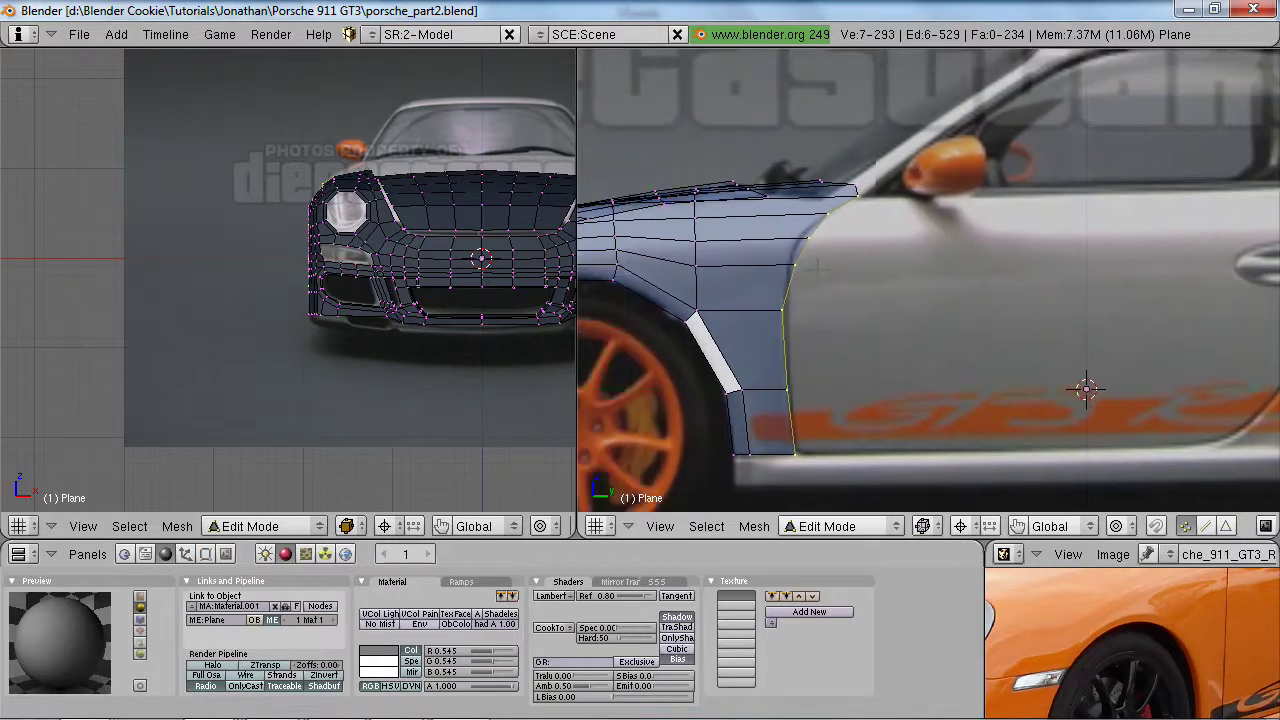
pyautogui.press('a')
# - Move the upper vertices of the fender's rear edge along Y to follow the door line in the side reference image
pyautogui.keyDown('shift'); pyautogui.moveTo(325, 237); pyautogui.dragTo(146, 301, button='middle'); pyautogui.keyUp('shift')
pyautogui.scroll(2, 777, 235)
pyautogui.keyDown('shift'); pyautogui.moveTo(777, 235); pyautogui.dragTo(825, 247, button='middle'); pyautogui.keyUp('shift')
pyautogui.keyDown('shift'); pyautogui.rightClick(752, 222); pyautogui.keyUp('shift')
pyautogui.press('g')
pyautogui.press('y')
pyautogui.click(746, 207)
pyautogui.rightClick(746, 207)
pyautogui.press('g')
pyautogui.press('y')
pyautogui.click(736, 204)
pyautogui.rightClick(803, 179)
pyautogui.press('g')
pyautogui.press('y')
pyautogui.click(797, 176)
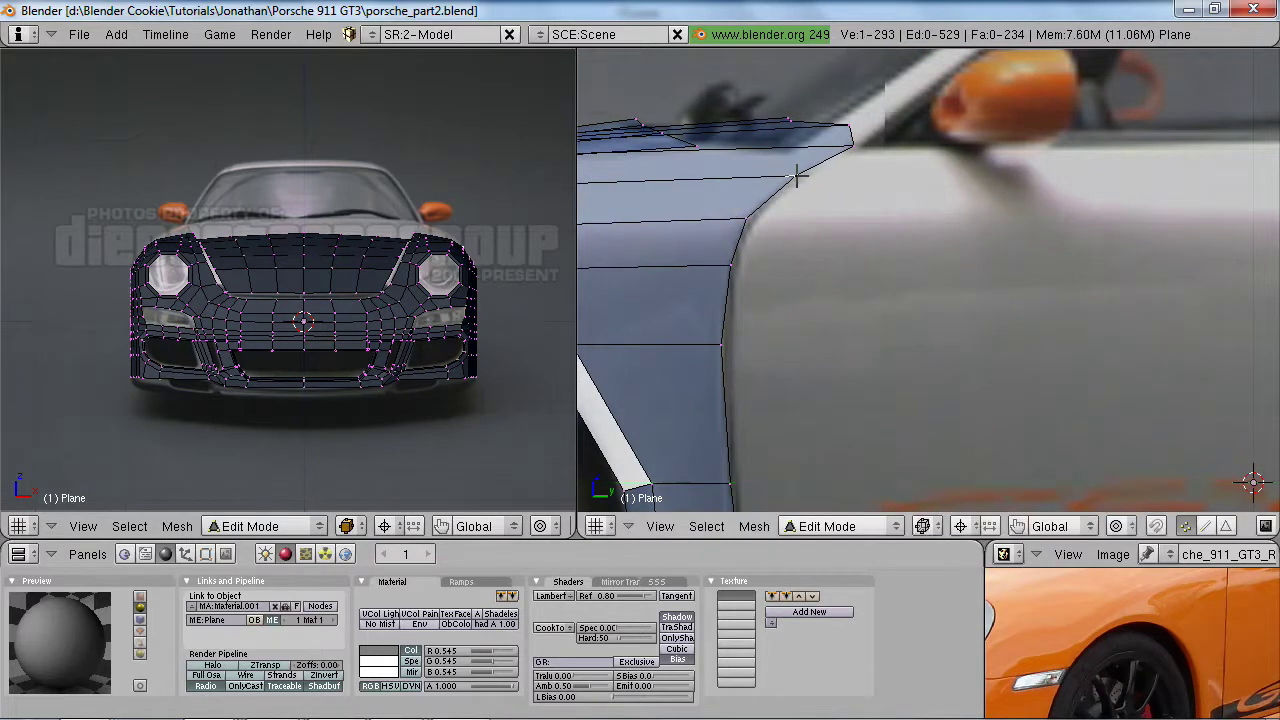
pyautogui.scroll(-3, 975, 350)
pyautogui.press('a')
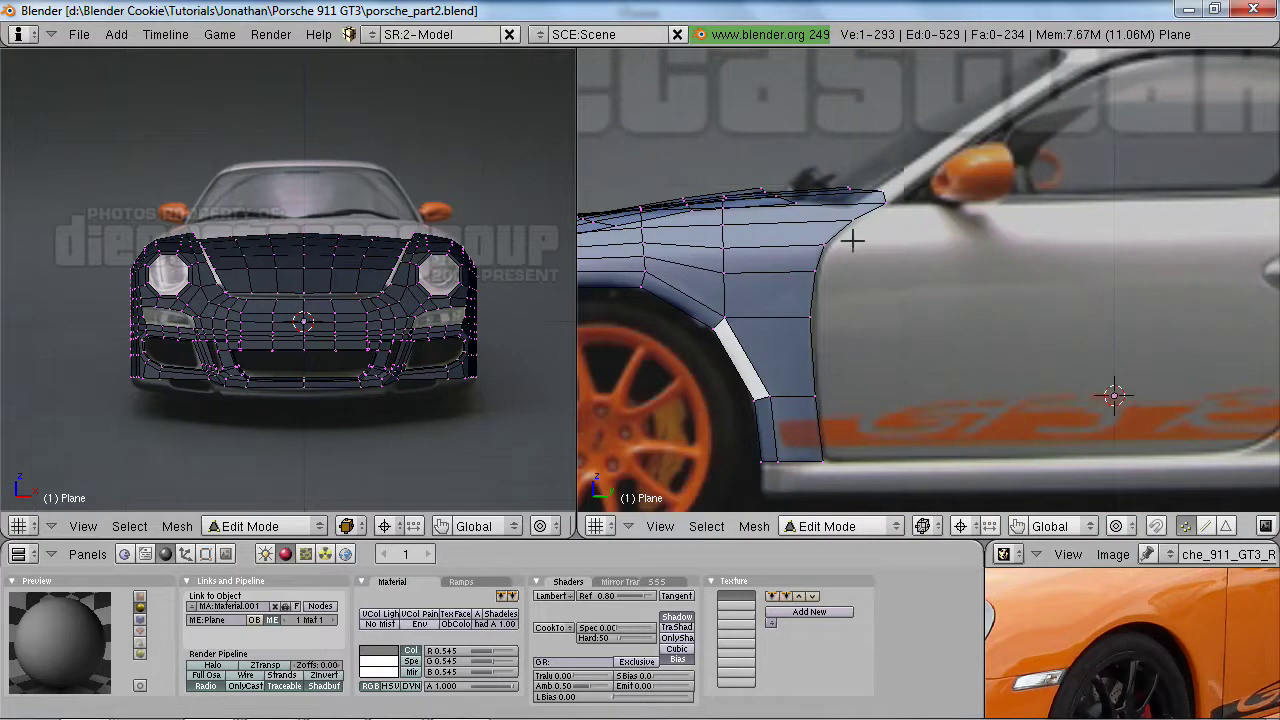
pyautogui.rightClick(884, 198)
pyautogui.scroll(1, 515, 243)
pyautogui.keyDown('shift'); pyautogui.moveTo(515, 243); pyautogui.dragTo(378, 264, button='middle'); pyautogui.keyUp('shift')
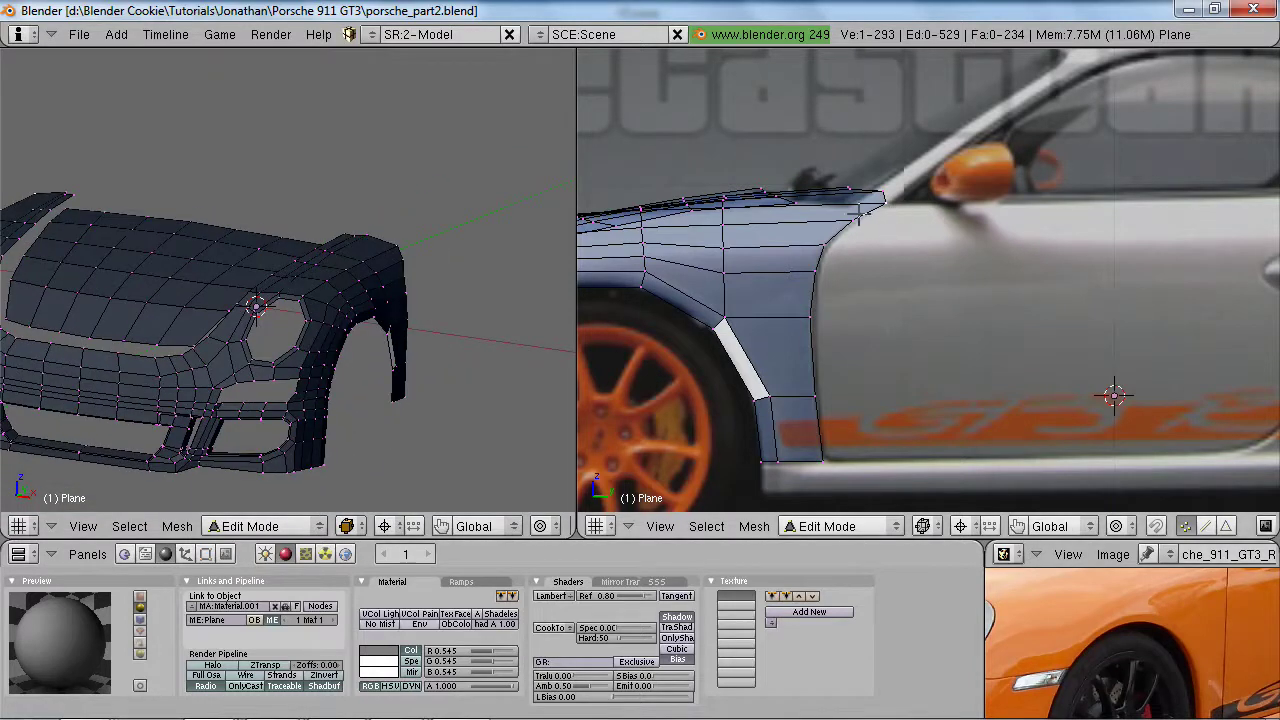
pyautogui.keyDown('alt'); pyautogui.rightClick(815, 340); pyautogui.keyUp('alt')
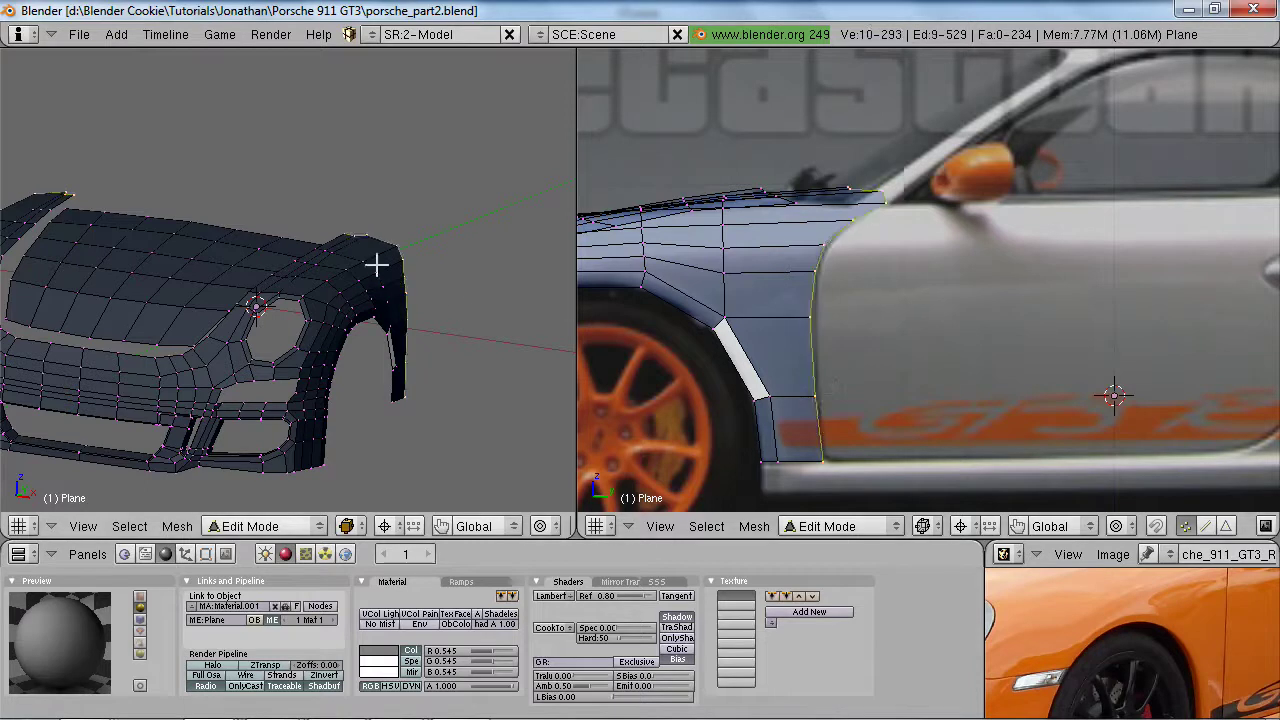
pyautogui.moveTo(380, 271); pyautogui.dragTo(297, 260, button='middle')
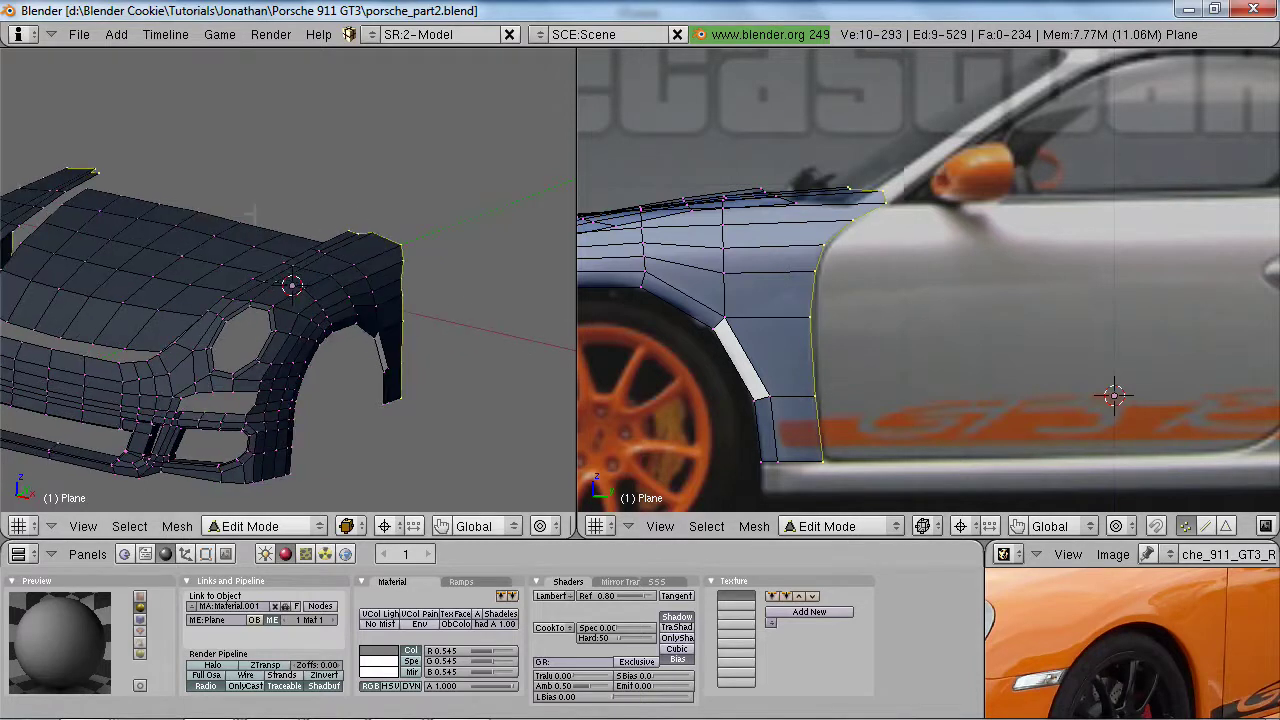
pyautogui.moveTo(360, 240); pyautogui.dragTo(335, 268, button='middle')
pyautogui.press('a')
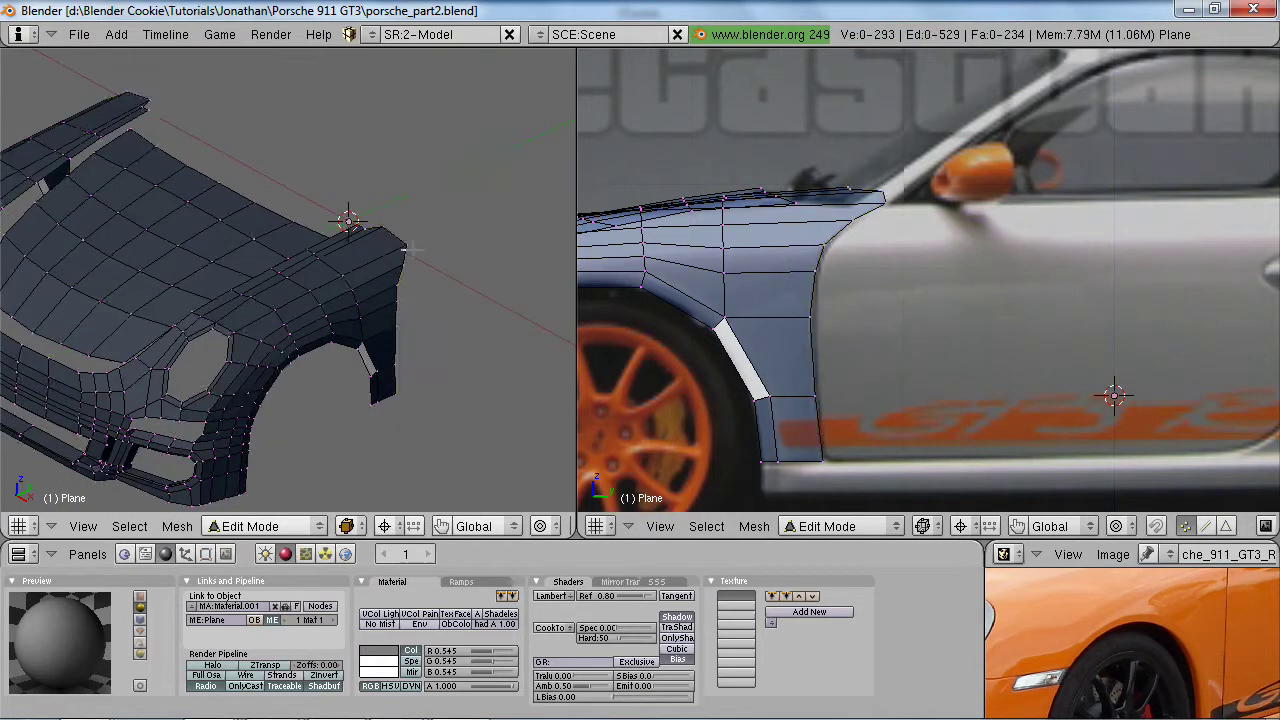
# - Select the vertex path down the fender's rear edge, from its upper corner to its lower end, using the Edge Length method
pyautogui.rightClick(411, 261)
pyautogui.keyDown('shift'); pyautogui.rightClick(395, 378); pyautogui.keyUp('shift')
pyautogui.press('w')
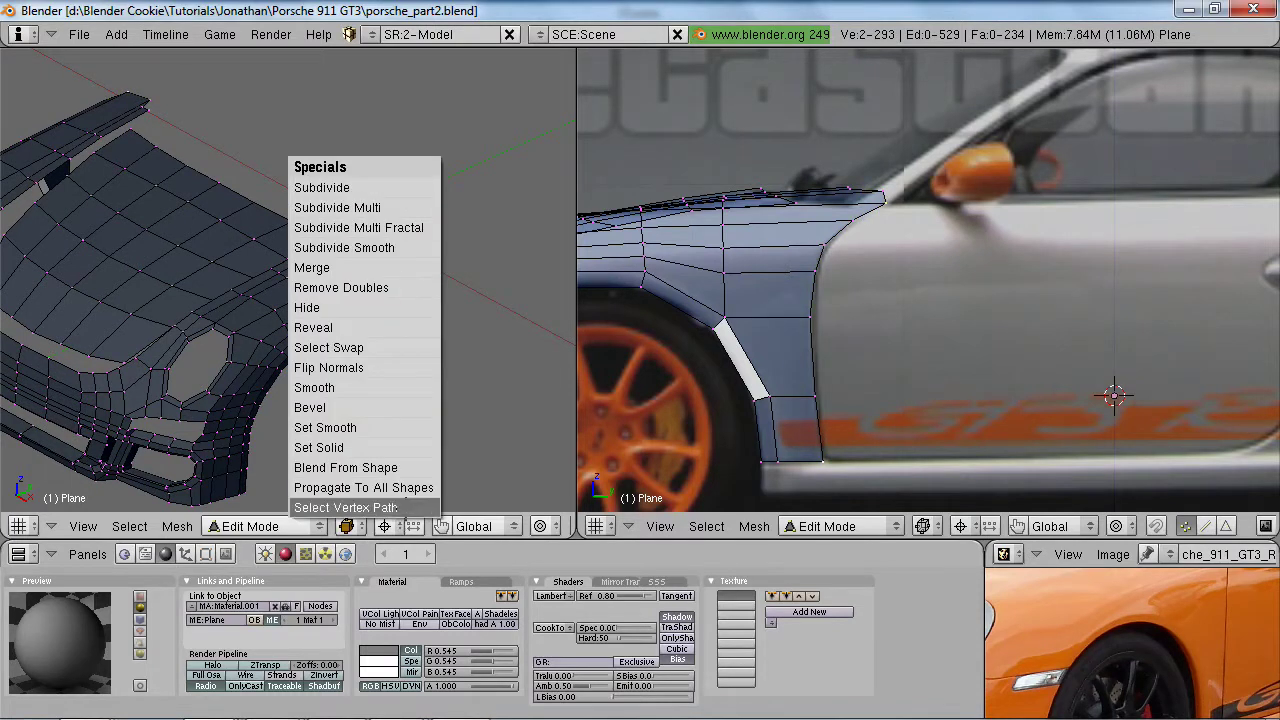
pyautogui.click(405, 507)
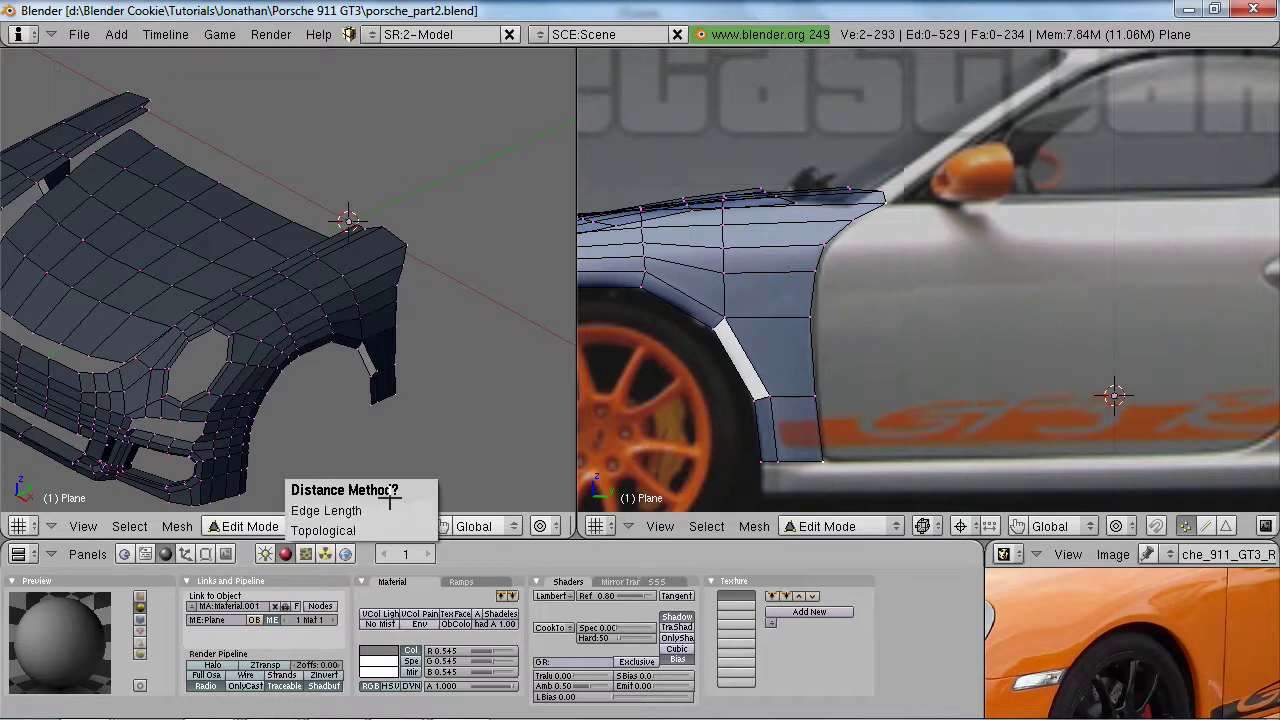
pyautogui.click(380, 506)
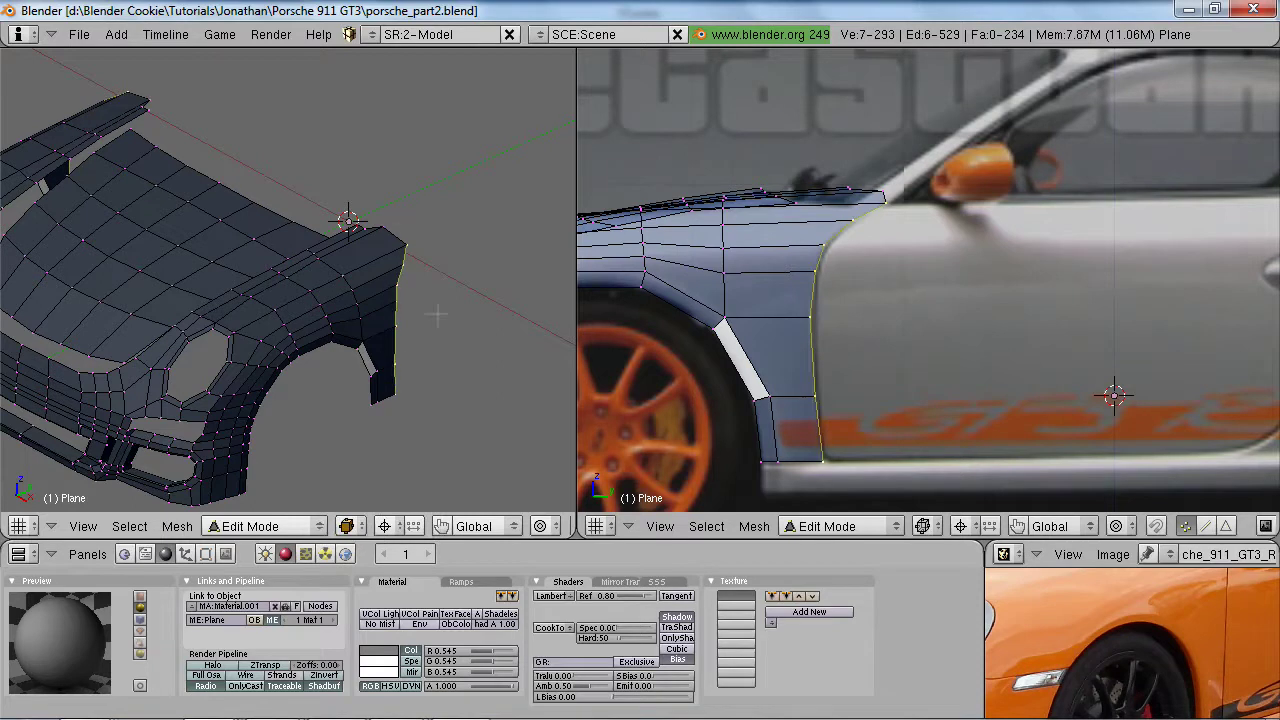
# - Duplicate the selected fender edge and offset the copy about 0.019 along Y, leaving a narrow gap for the door seam
pyautogui.moveTo(306, 323); pyautogui.dragTo(388, 272, button='middle')
pyautogui.press('KP_1')
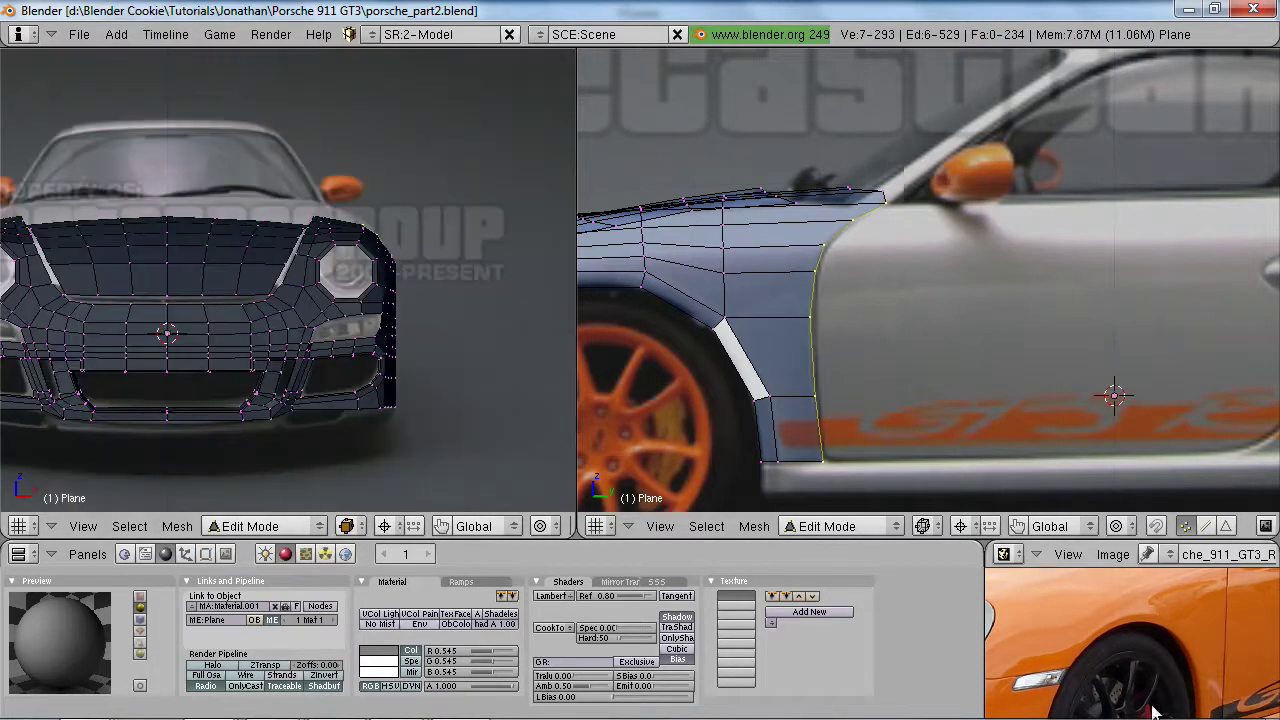
pyautogui.hotkey('shift', 'space')
pyautogui.hotkey('ctrl', 'Down')
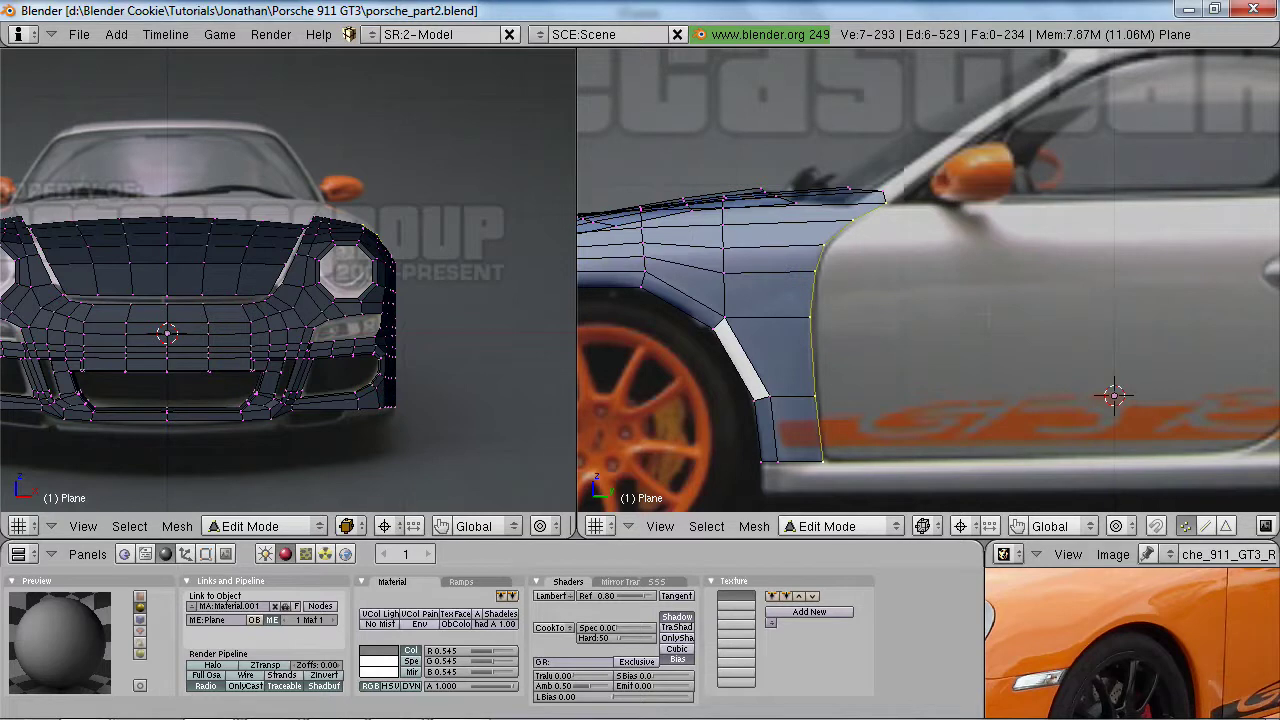
pyautogui.press('g')
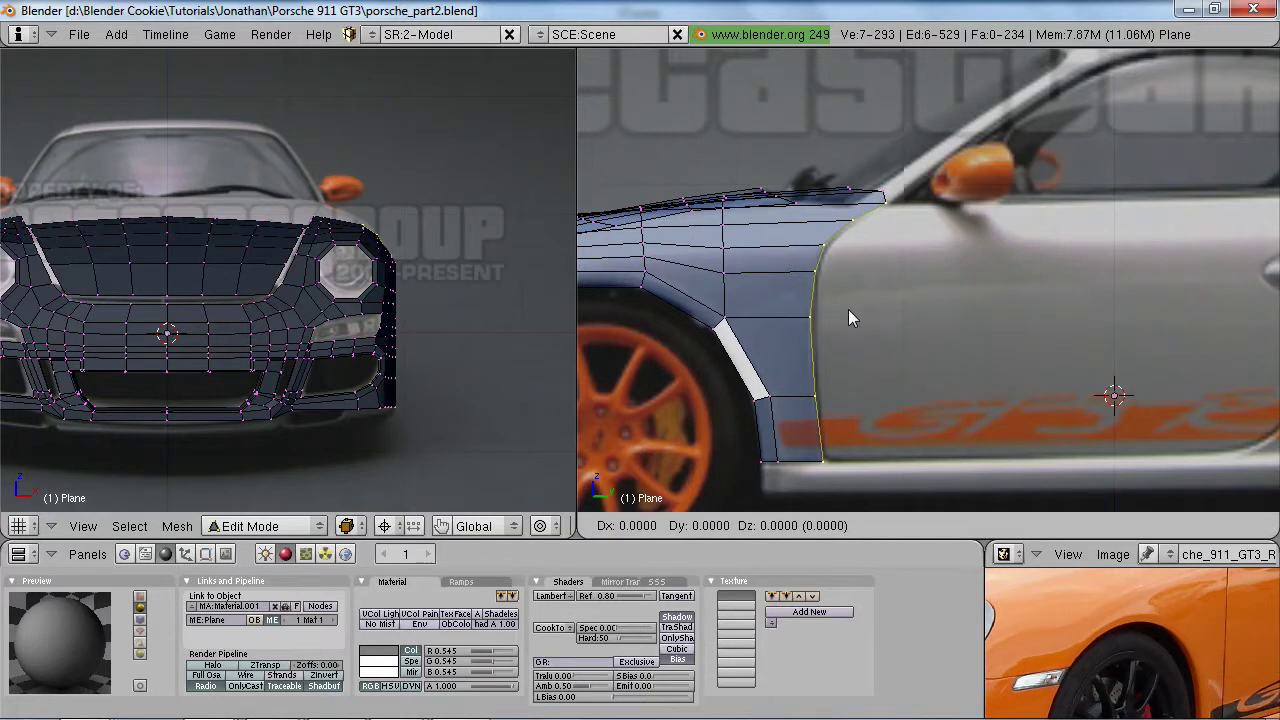
pyautogui.press('y')
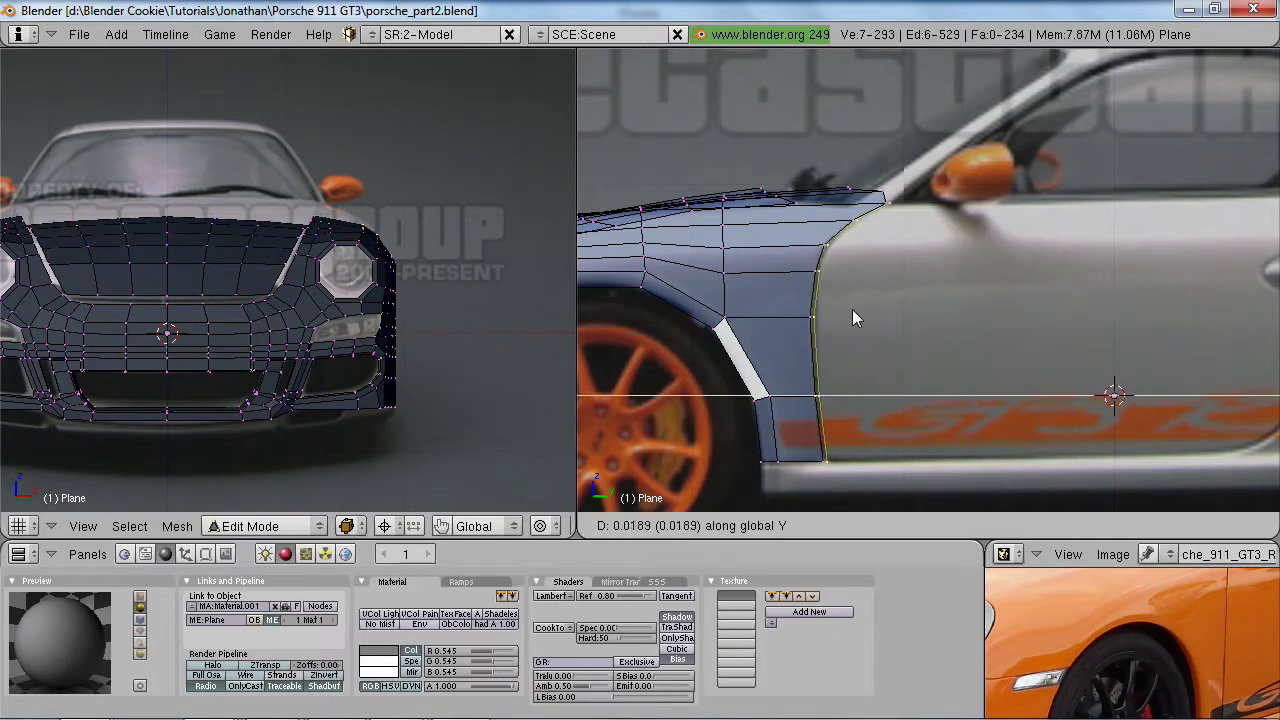
pyautogui.click(852, 309)
# - Extrude the duplicated edge rearward along Y to form the first strip of door faces
pyautogui.keyDown('shift'); pyautogui.moveTo(990, 106); pyautogui.dragTo(906, 50, button='middle'); pyautogui.keyUp('shift')
pyautogui.press('e')
pyautogui.click(793, 325)
pyautogui.press('y')
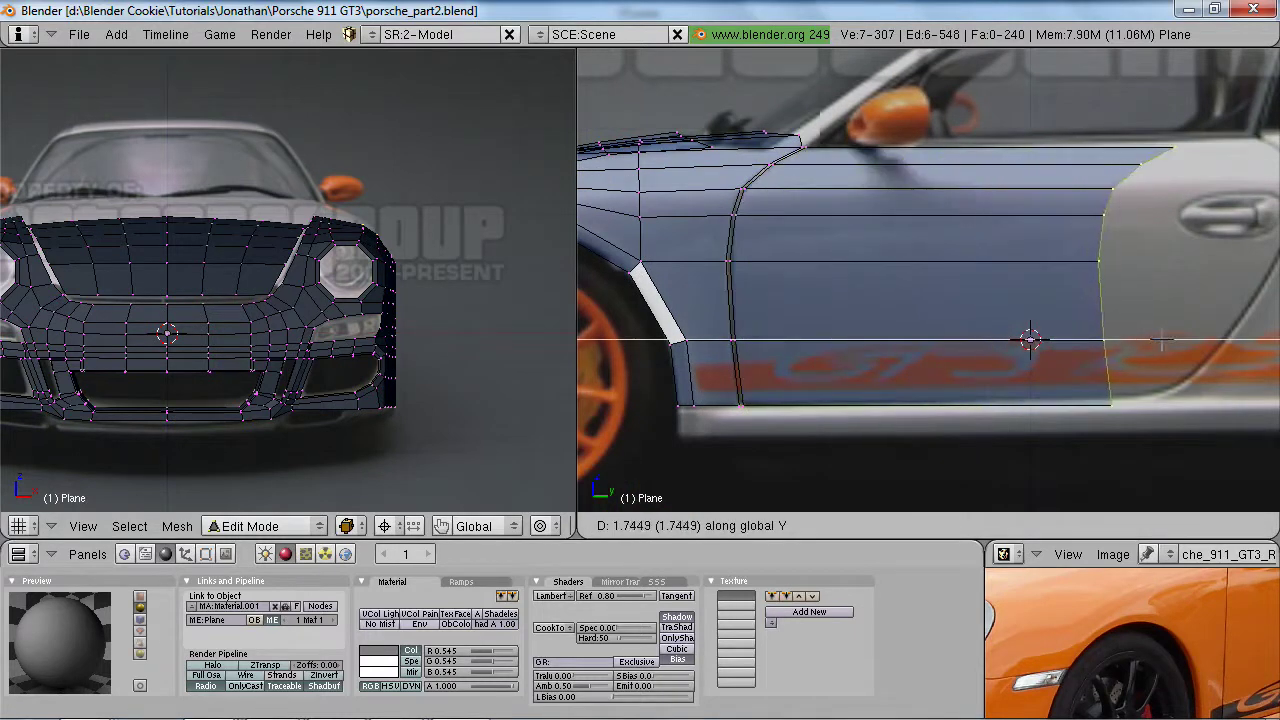
pyautogui.click(838, 334)
# - Scale the extruded door edge to 0 along Y to straighten it vertically at the 3D cursor
pyautogui.press('s')
pyautogui.press('y')
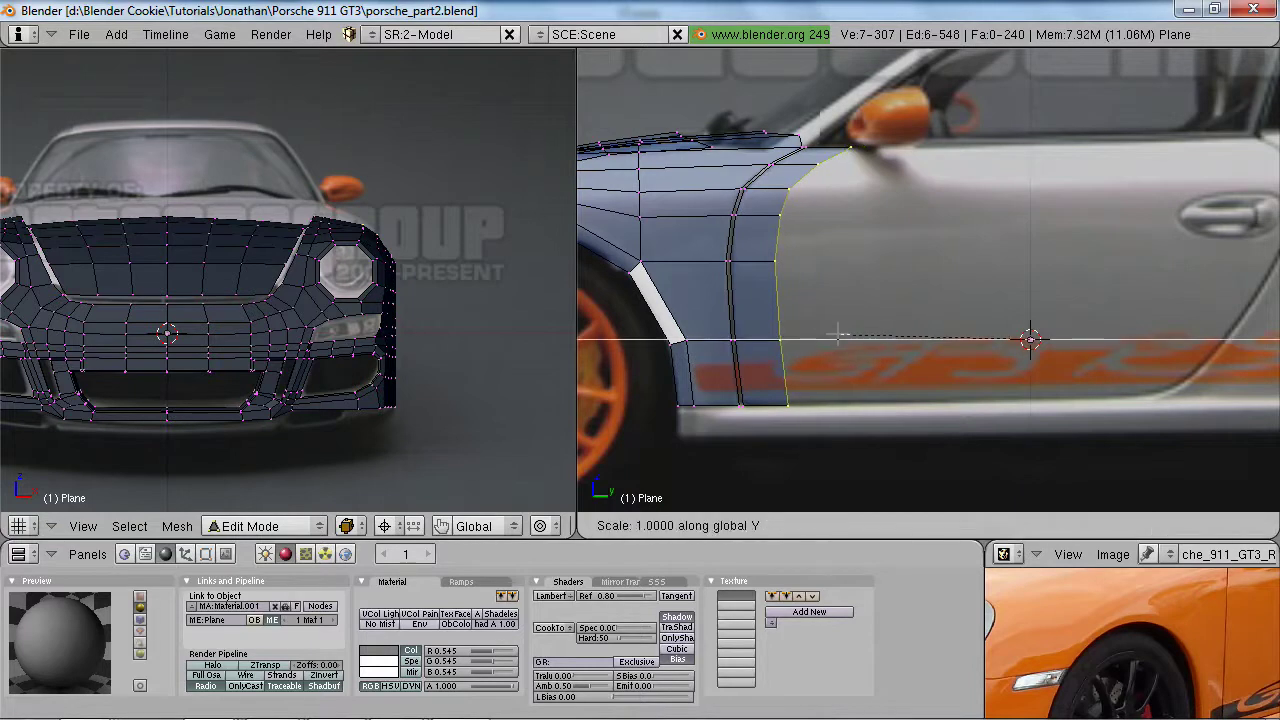
pyautogui.press('0')
pyautogui.press('Return')
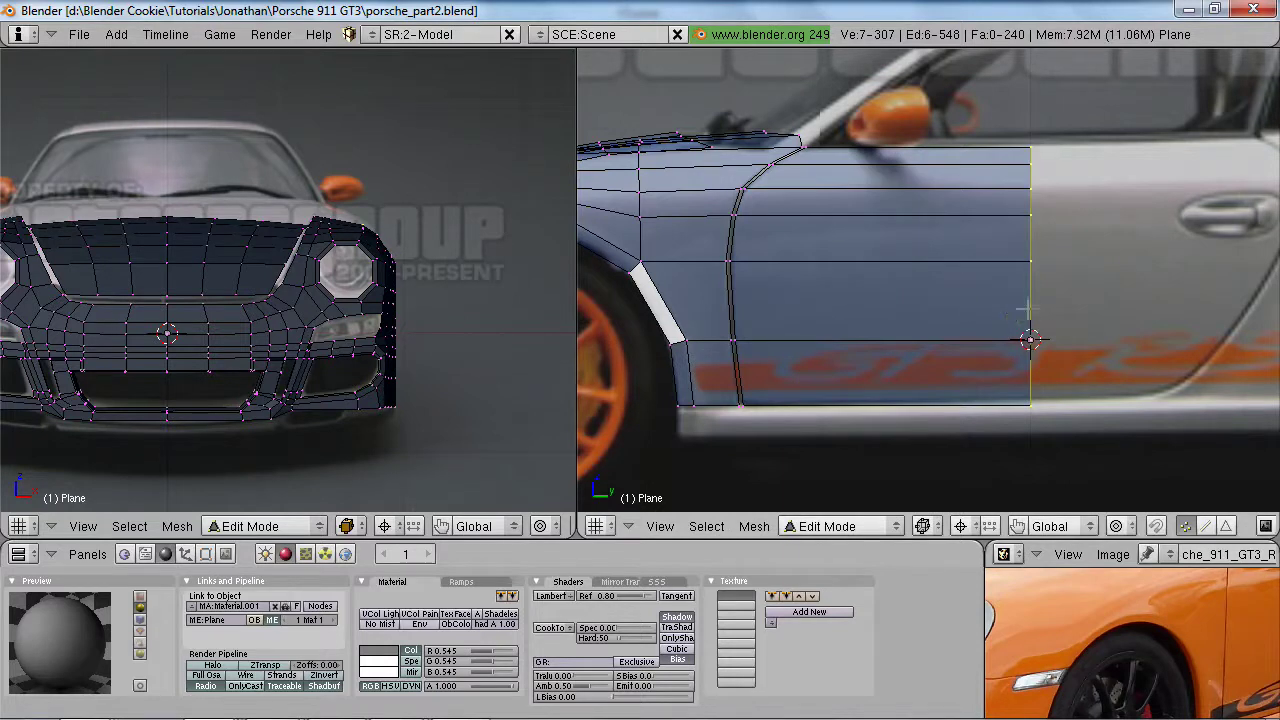
# - Move the straightened door edge forward along Y to just behind the front door seam
pyautogui.press(',')
pyautogui.press('g')
pyautogui.press('y')
pyautogui.click(814, 267)
# - Extrude the straight door edge about 1.53 rearward along Y to span most of the door
pyautogui.press('z')
pyautogui.keyDown('shift'); pyautogui.moveTo(883, 307); pyautogui.dragTo(751, 307, button='middle'); pyautogui.keyUp('shift')
pyautogui.scroll(-2, 780, 307)
pyautogui.moveTo(830, 310); pyautogui.dragTo(904, 317, button='middle')
pyautogui.press('KP_3')
pyautogui.press('e')
pyautogui.click(903, 318)
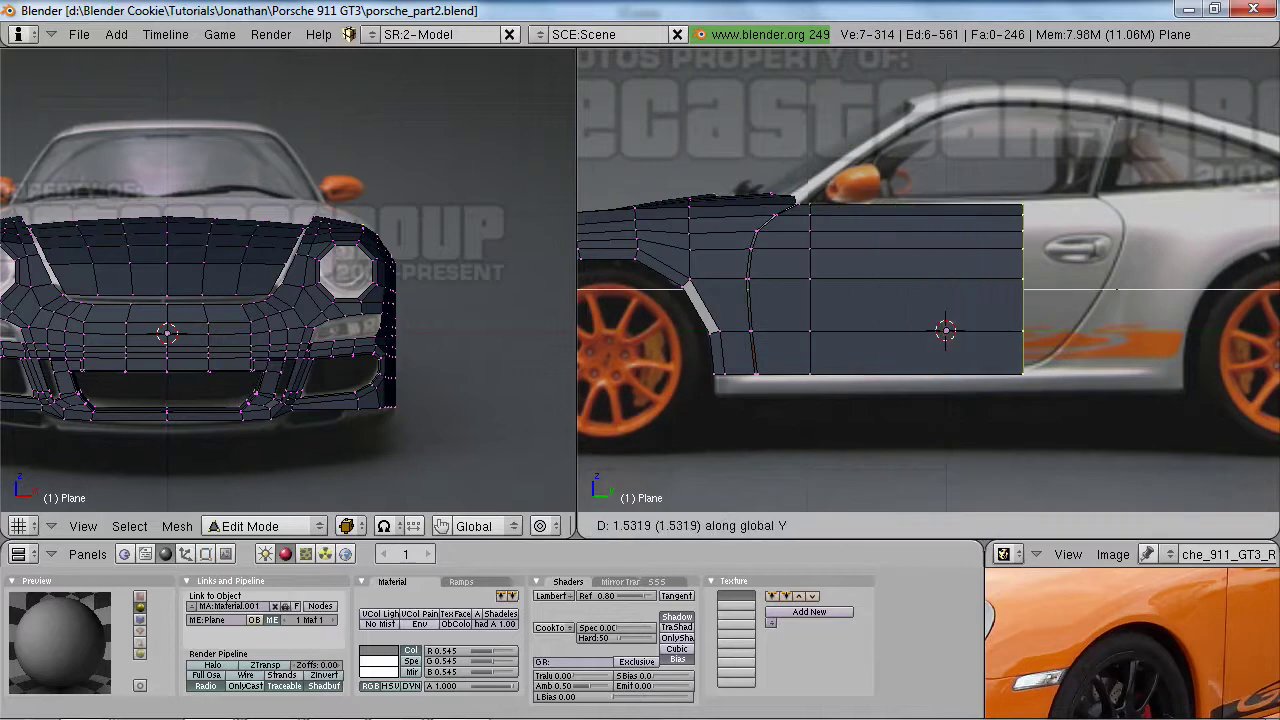
pyautogui.click(1014, 345)
# - Add two evenly spaced vertical loop cuts across the long door section
pyautogui.press('a')
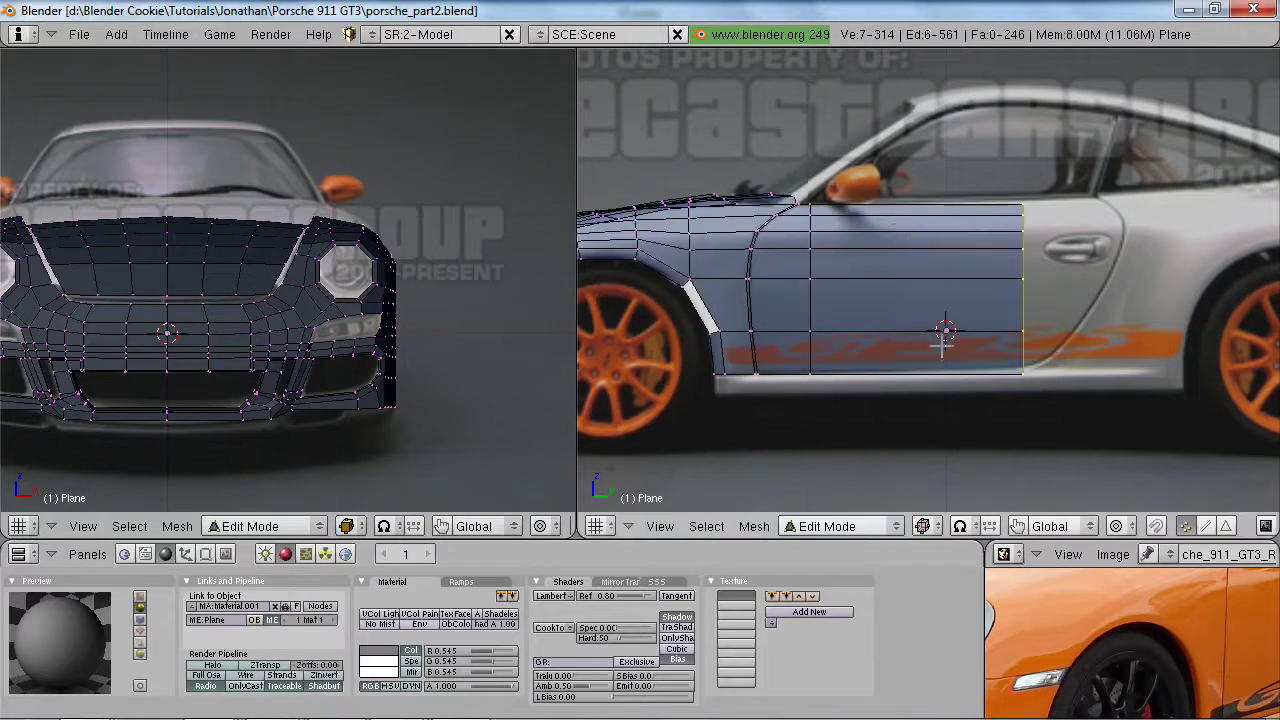
pyautogui.hotkey('ctrl', 'r')
pyautogui.scroll(1, 903, 222)
pyautogui.click(903, 222)
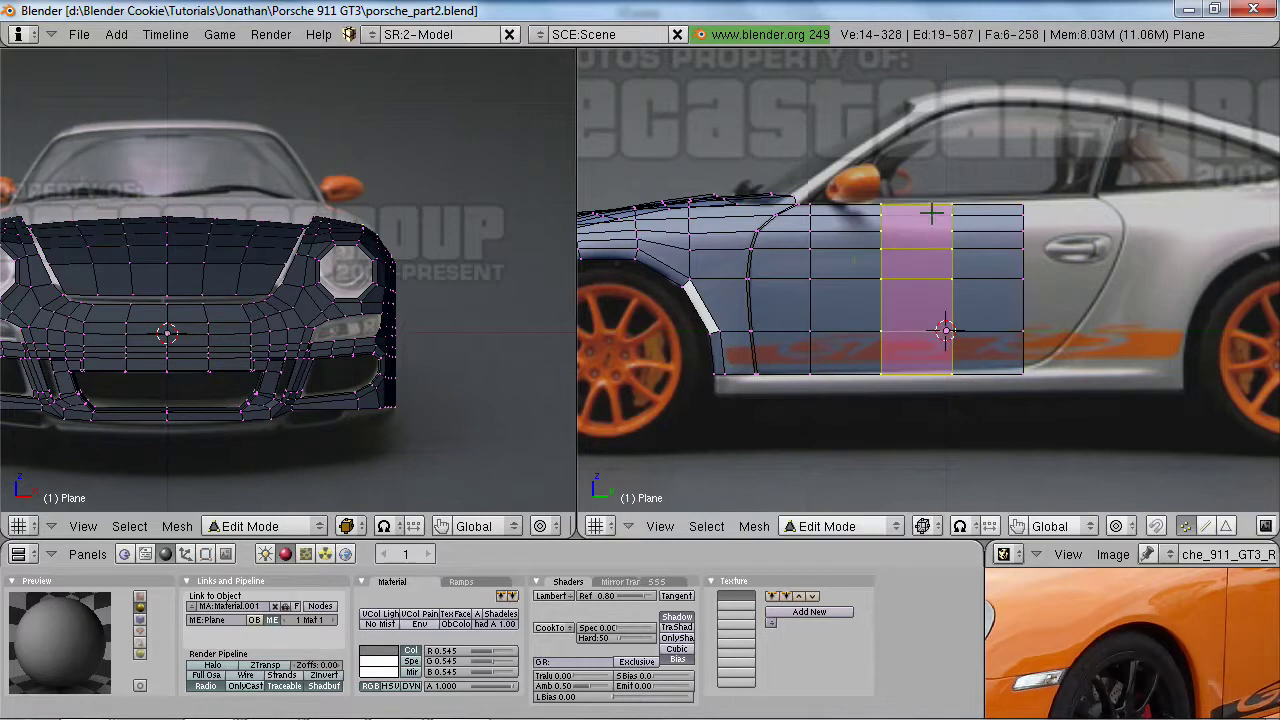
pyautogui.press('a')
# - Select the door's rear edge loop and extrude only its edges rearward along Y toward the rear door seam
pyautogui.scroll(2, 1020, 294)
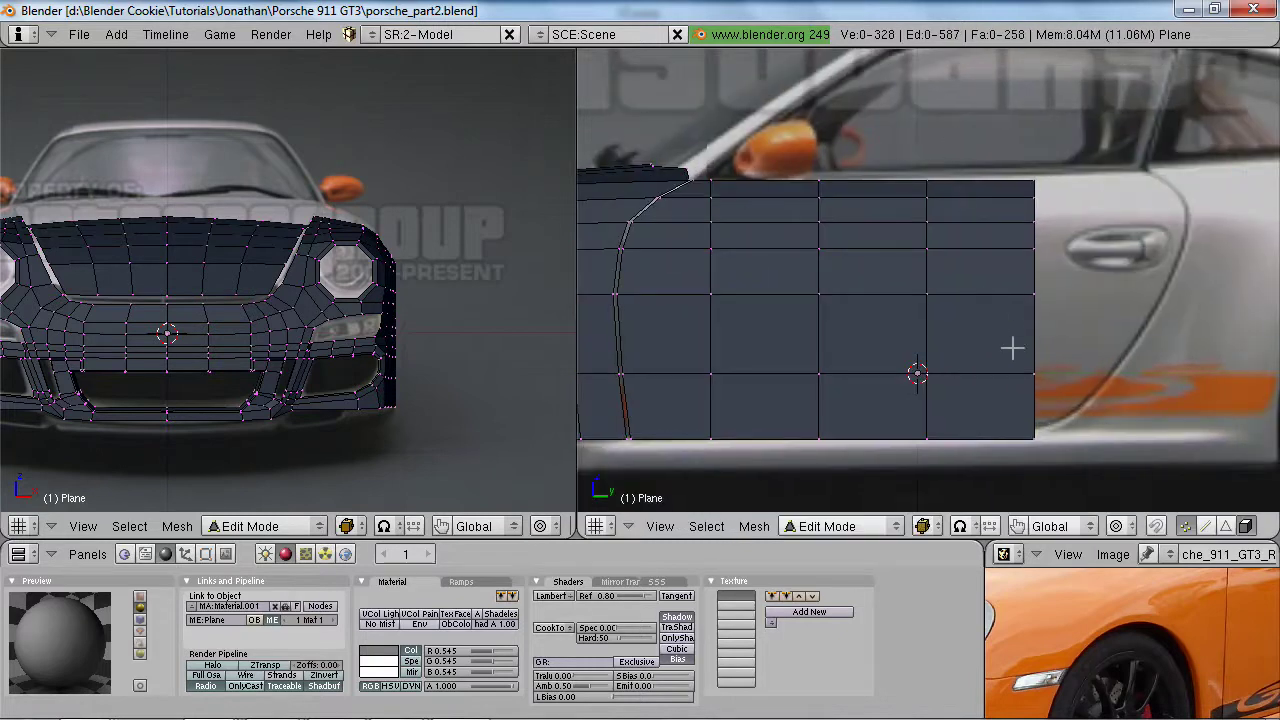
pyautogui.press('z')
pyautogui.keyDown('alt'); pyautogui.rightClick(1030, 316); pyautogui.keyUp('alt')
pyautogui.press('e')
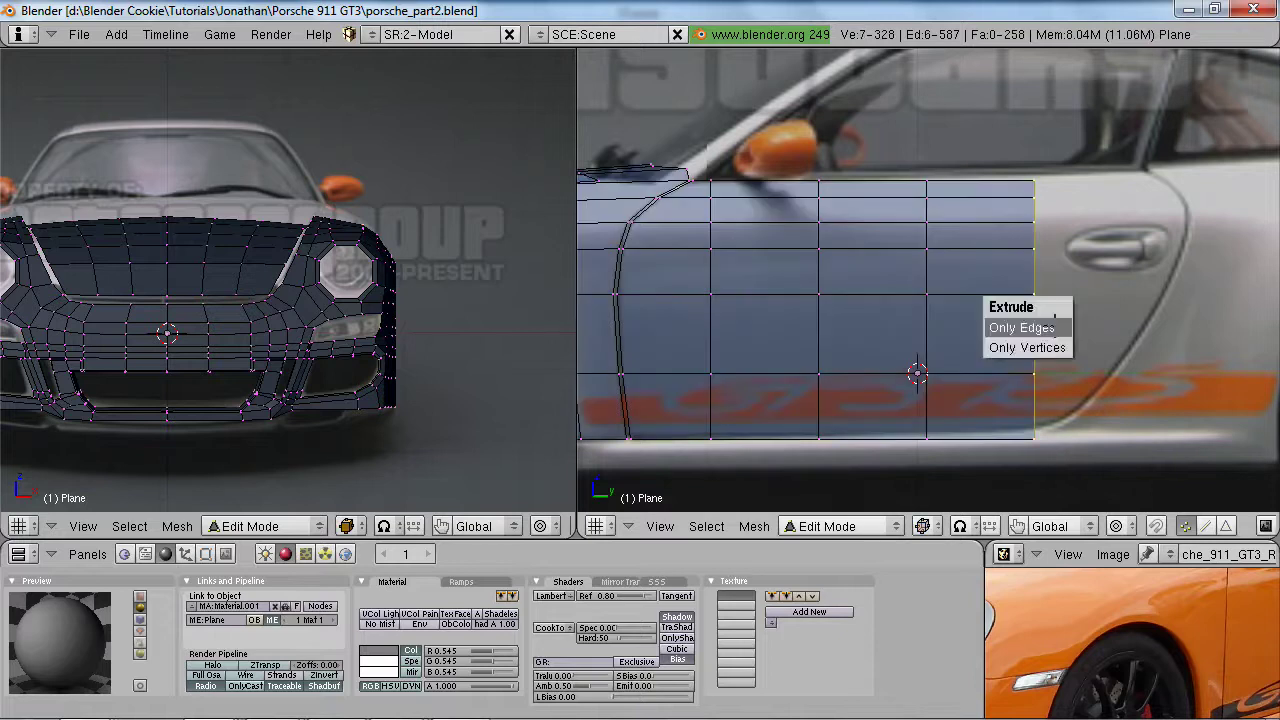
pyautogui.click(1055, 327)
pyautogui.press('y')
pyautogui.click(1162, 312)
# - Move the upper rear vertices of the door along Y to follow the rear door seam around the handle
pyautogui.keyDown('shift'); pyautogui.moveTo(1154, 308); pyautogui.dragTo(1095, 364, button='middle'); pyautogui.keyUp('shift')
pyautogui.scroll(1, 1095, 364)
pyautogui.press('a')
pyautogui.rightClick(1102, 232)
pyautogui.keyDown('shift'); pyautogui.rightClick(1104, 253); pyautogui.keyUp('shift')
pyautogui.rightClick(1110, 296)
pyautogui.press('g')
pyautogui.press('y')
pyautogui.click(1124, 285)
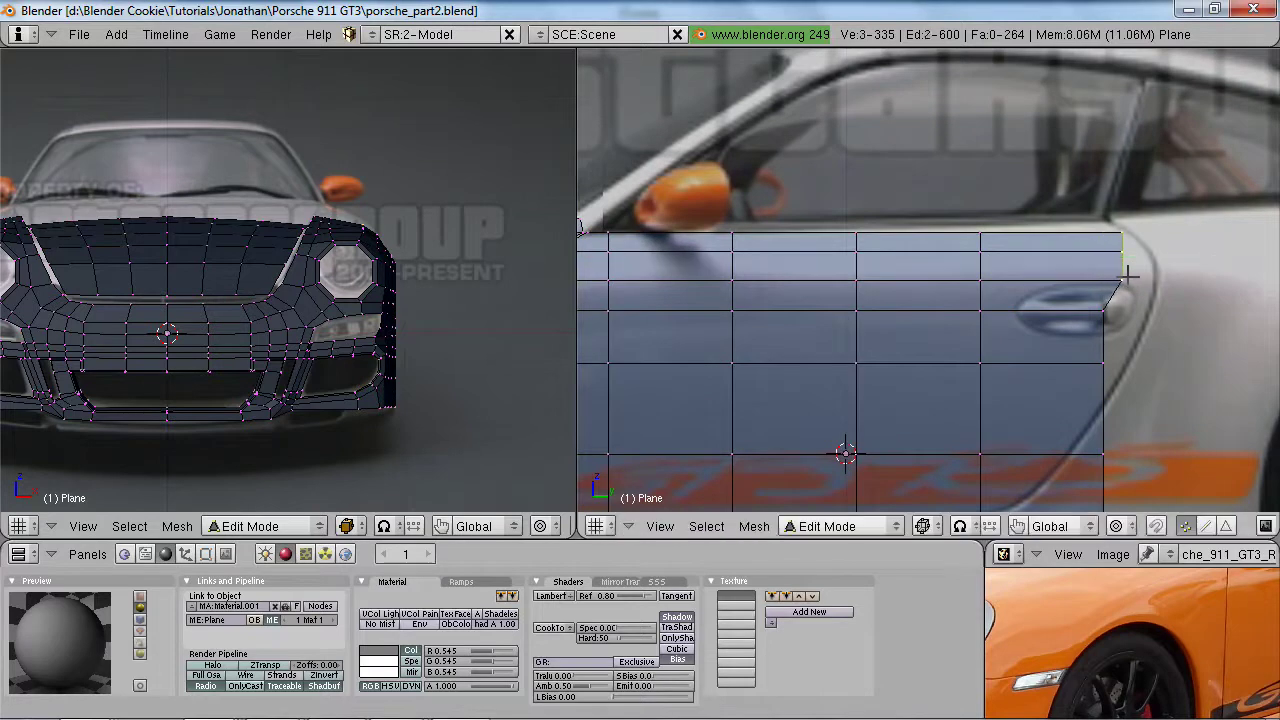
pyautogui.press('g')
pyautogui.press('y')
pyautogui.click(1150, 292)
pyautogui.press('g')
pyautogui.press('y')
pyautogui.click(1148, 304)
# - Move the remaining rear door vertices along Y, down to the lowest one, to follow the slanted seam in the side reference
pyautogui.rightClick(1115, 362)
pyautogui.press('g')
pyautogui.press('y')
pyautogui.click(1132, 363)
pyautogui.rightClick(1089, 250)
pyautogui.press('g')
pyautogui.press('y')
pyautogui.click(1073, 240)
pyautogui.rightClick(1097, 154)
pyautogui.press('g')
pyautogui.press('y')
pyautogui.click(1100, 150)
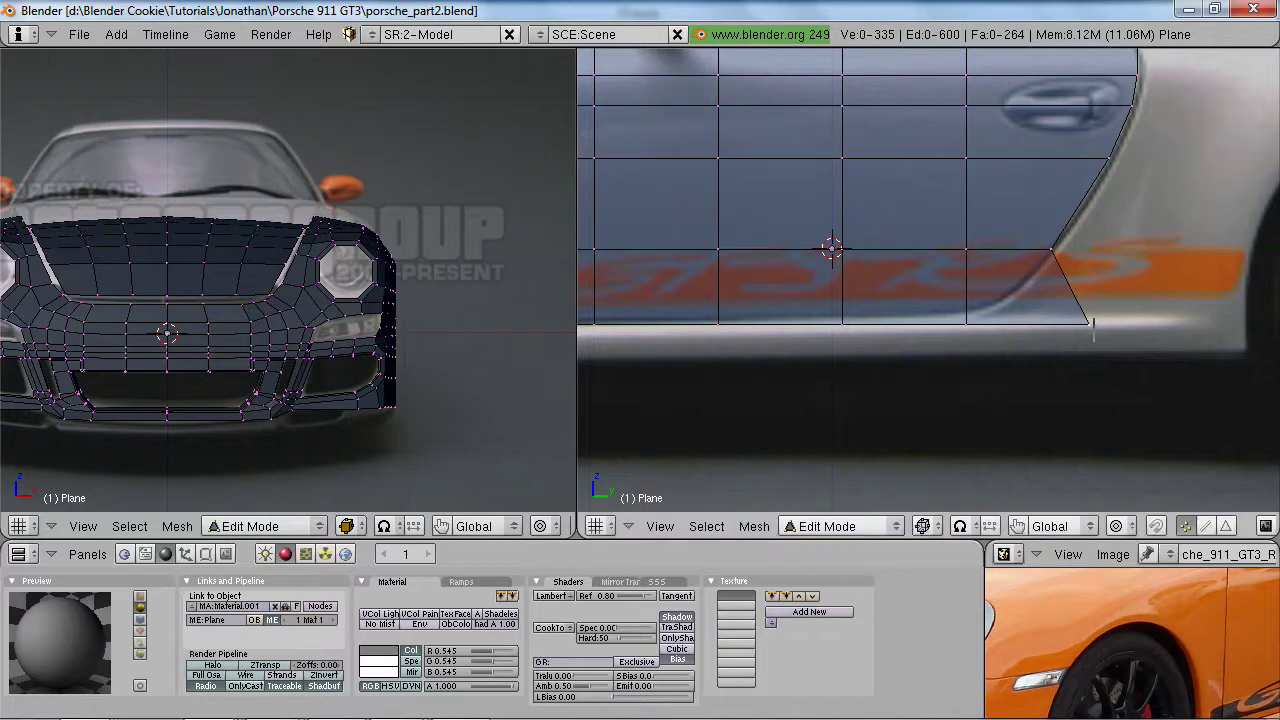
pyautogui.rightClick(1092, 326)
pyautogui.press('g')
pyautogui.press('y')
pyautogui.click(980, 350)
pyautogui.press('a')
# - Inspect the door in perspective and compare its shape with the enlarged orange car photo and the unobstructed side reference
pyautogui.scroll(-5, 948, 371)
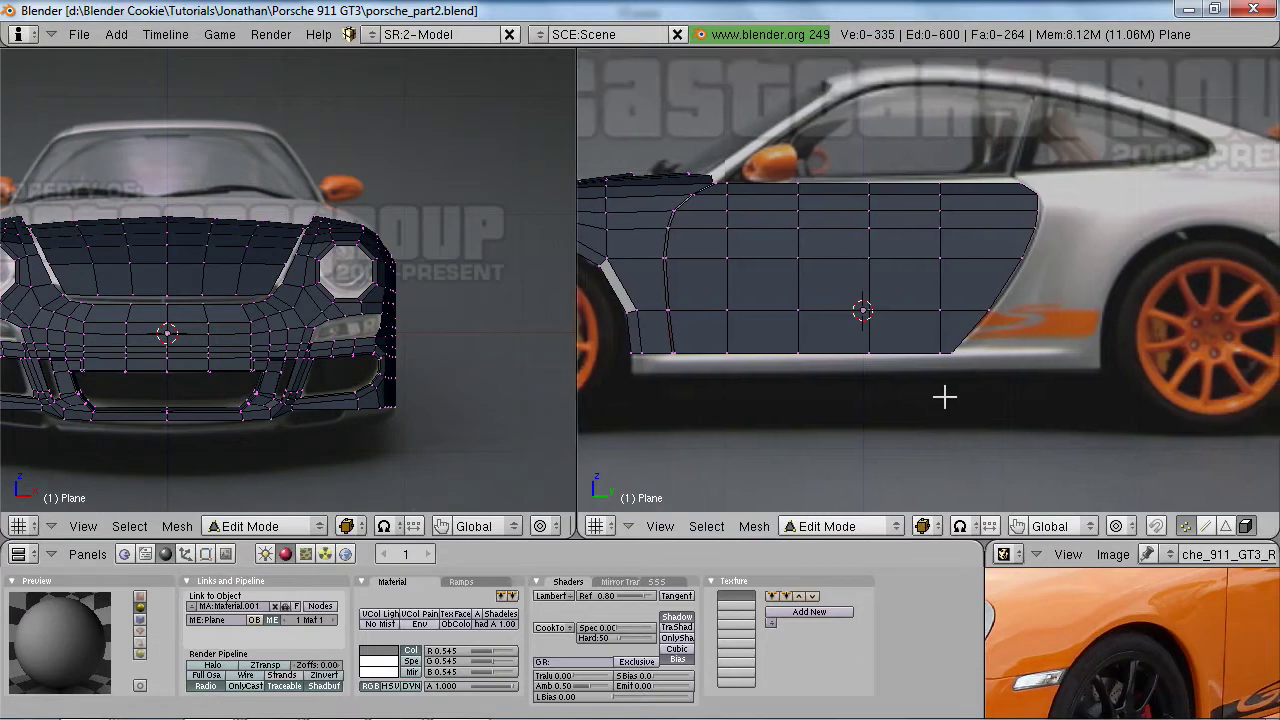
pyautogui.moveTo(904, 327); pyautogui.dragTo(923, 292, button='middle')
pyautogui.press('Tab')
pyautogui.scroll(-2, 1109, 640)
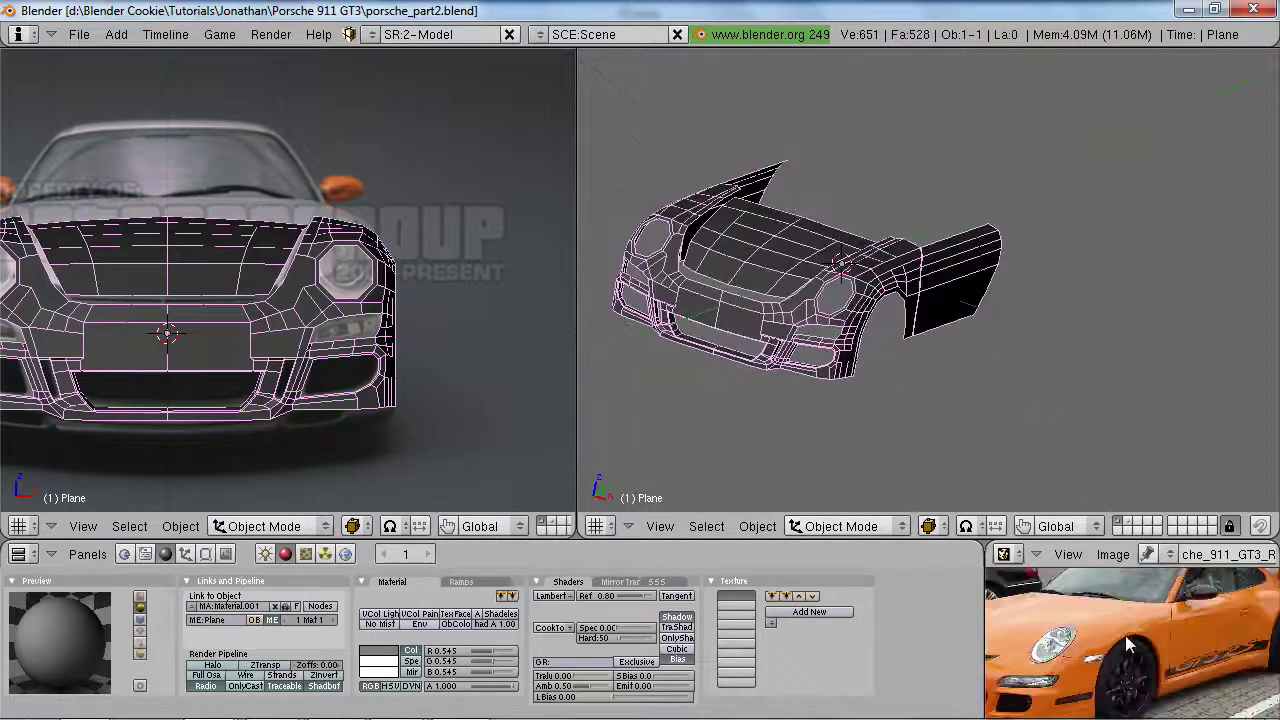
pyautogui.hotkey('ctrl', 'Up')
pyautogui.scroll(3, 659, 423)
pyautogui.scroll(2, 659, 423)
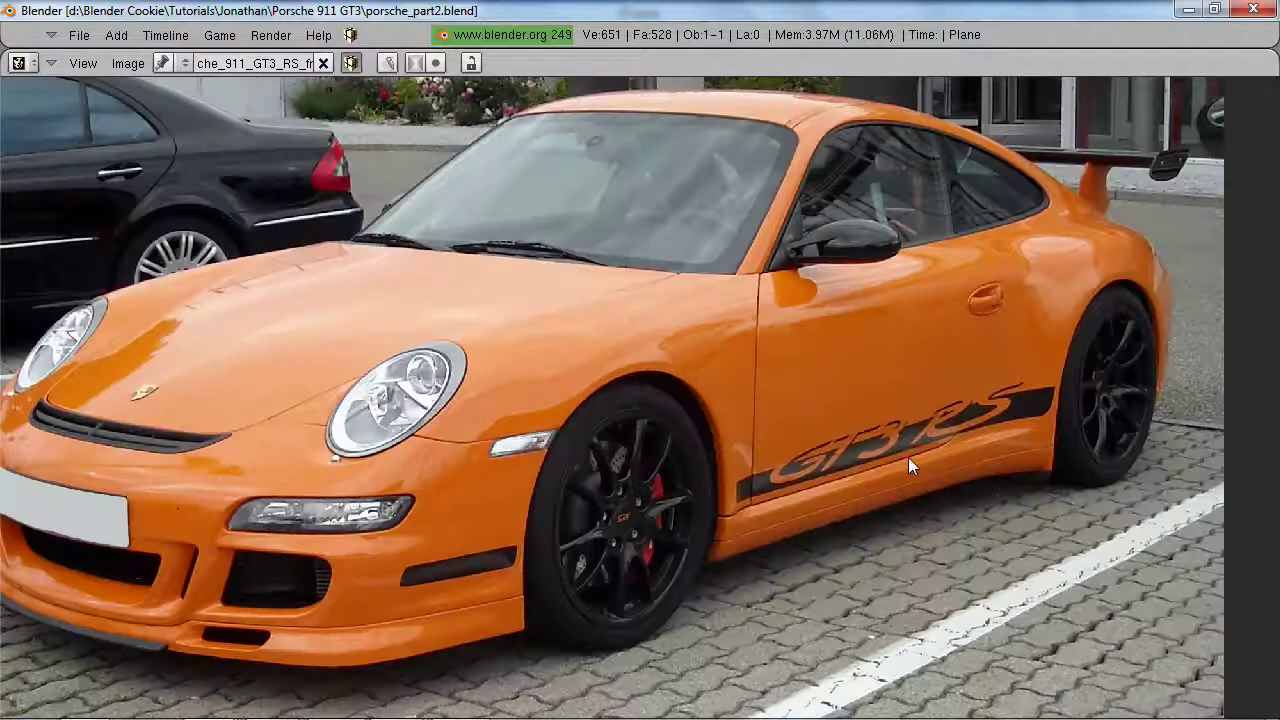
pyautogui.hotkey('ctrl', 'Up')
pyautogui.press('KP_3')
pyautogui.scroll(4, 860, 382)
pyautogui.scroll(2, 878, 362)
pyautogui.press('2')
pyautogui.scroll(-3, 850, 388)
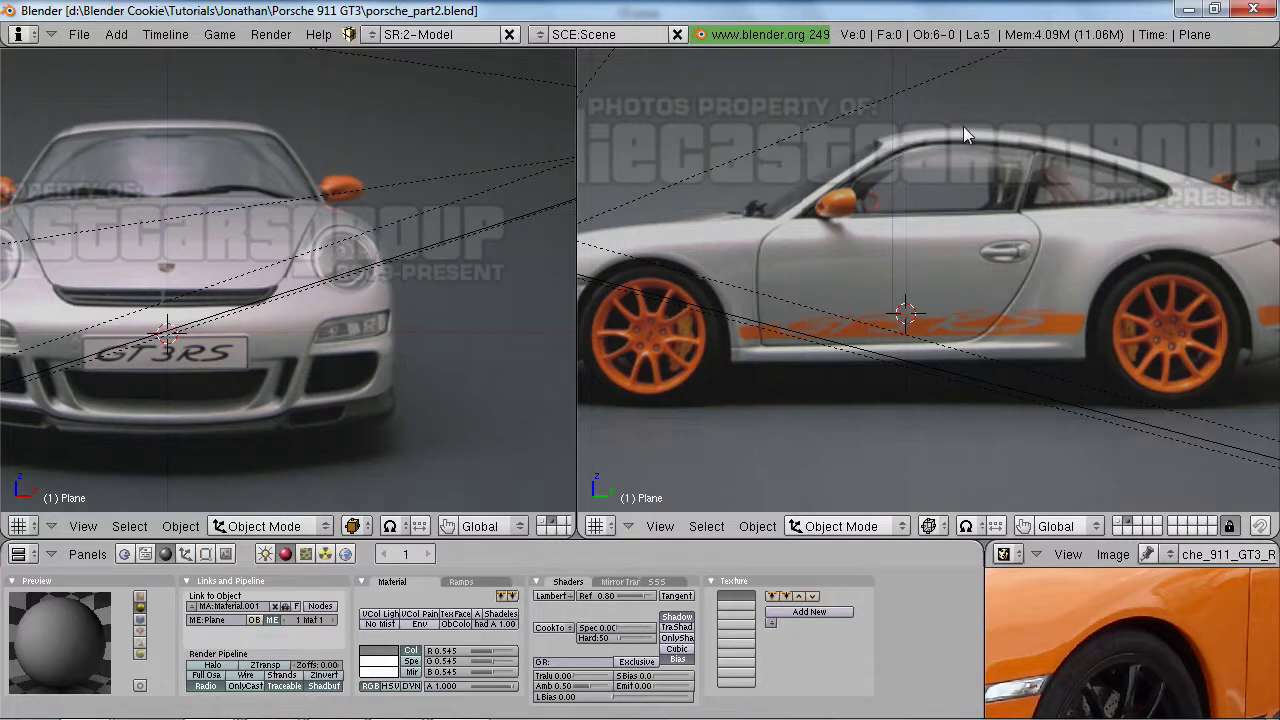
pyautogui.press('1')
# - Shift the bottom rear door vertices slightly forward along Y and even out the vertex above them
pyautogui.scroll(2, 1178, 380)
pyautogui.keyDown('shift'); pyautogui.moveTo(1110, 342); pyautogui.dragTo(1100, 362, button='middle'); pyautogui.keyUp('shift')
pyautogui.scroll(1, 1099, 356)
pyautogui.press('Tab')
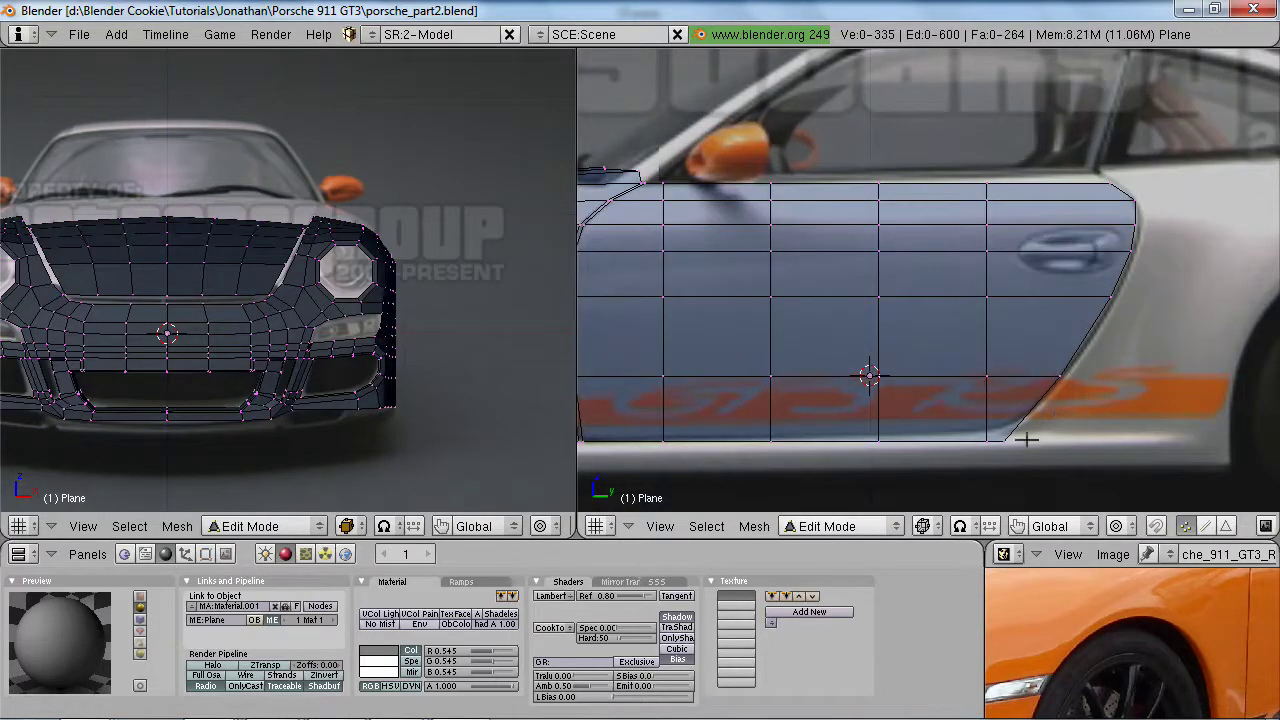
pyautogui.keyDown('shift'); pyautogui.rightClick(977, 440); pyautogui.keyUp('shift')
pyautogui.press('g')
pyautogui.press('y')
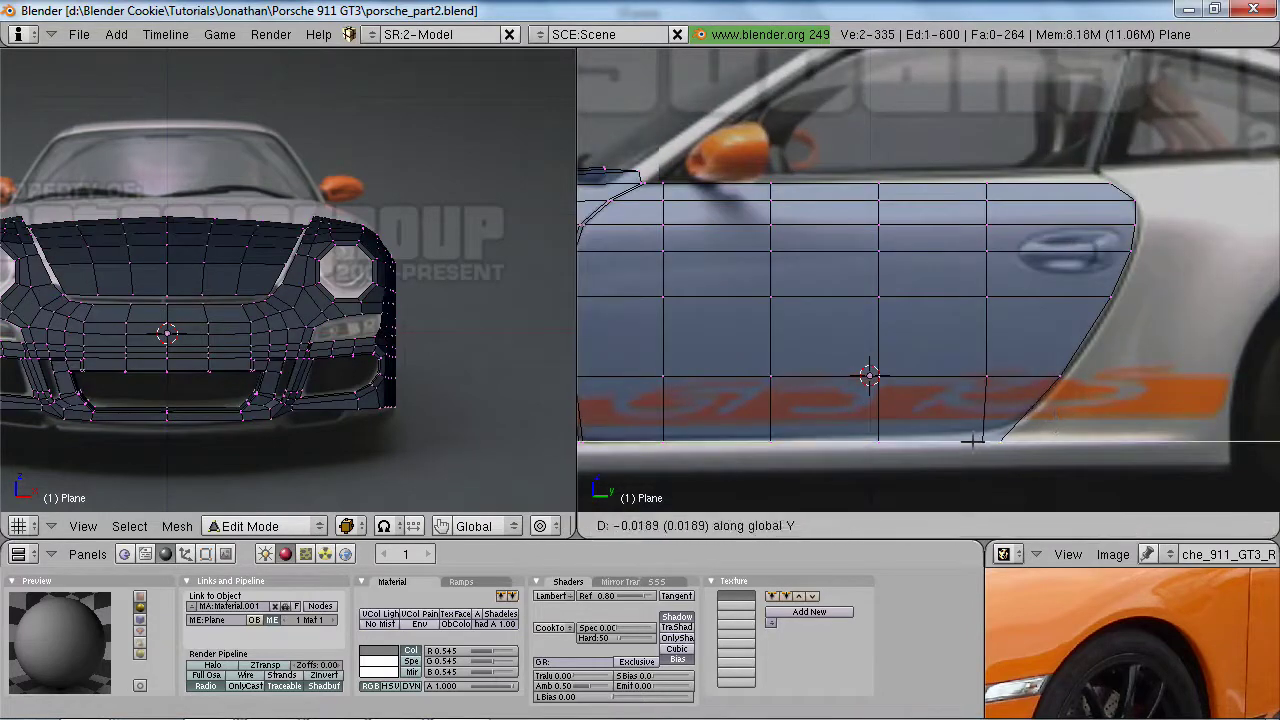
pyautogui.rightClick(964, 438)
pyautogui.rightClick(980, 362)
pyautogui.press('g')
pyautogui.press('y')
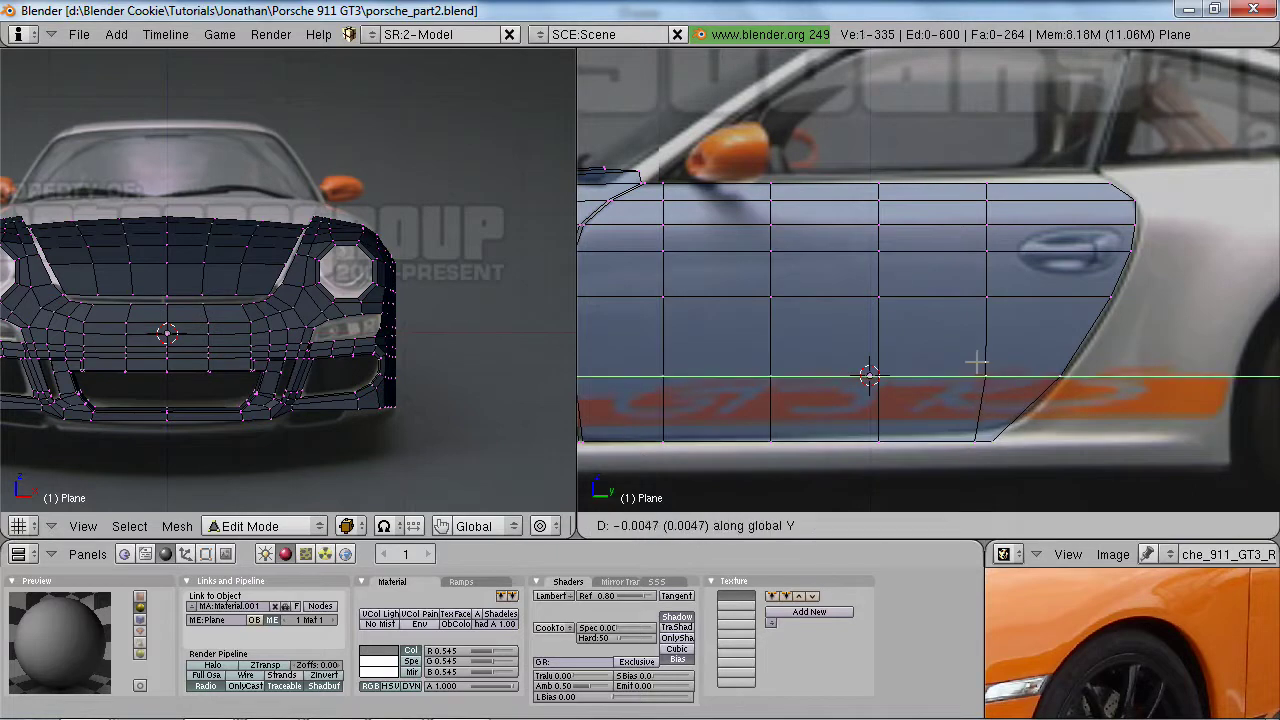
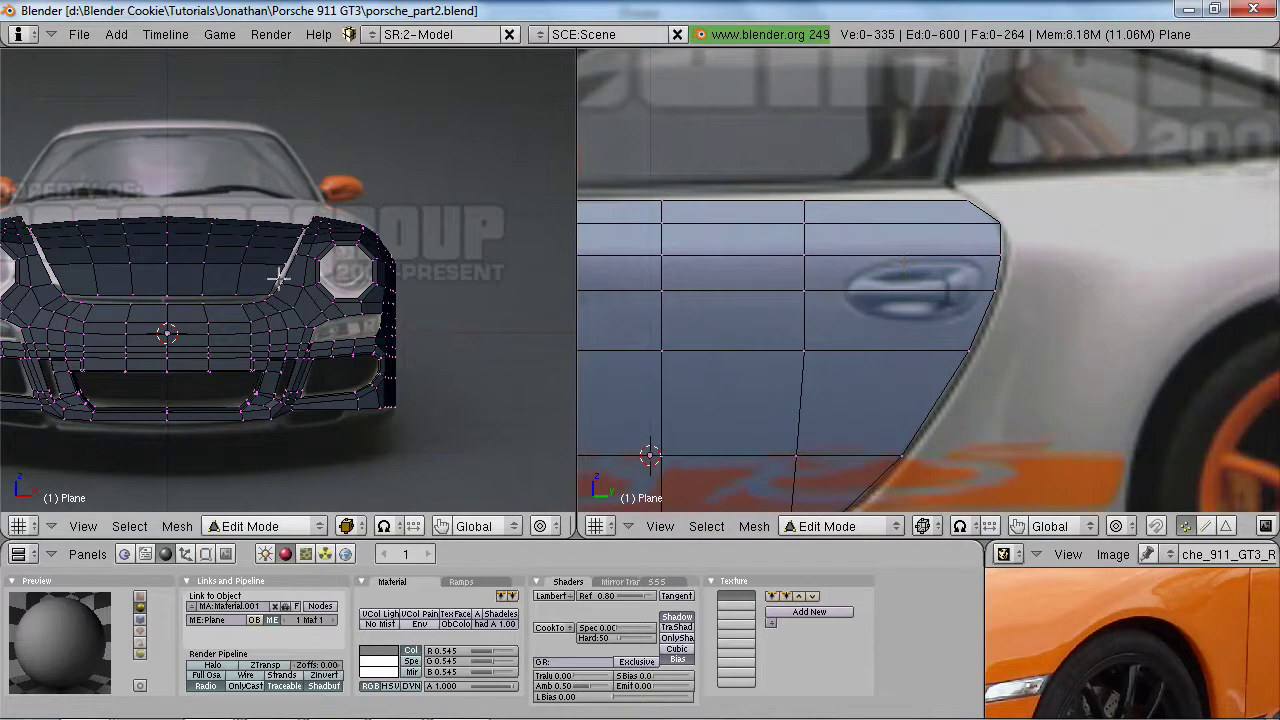
# - Duplicate the door's rear edge and offset the copy rearward along Y, leaving a narrow gap for the rear door seam
pyautogui.scroll(-4, 1172, 364)
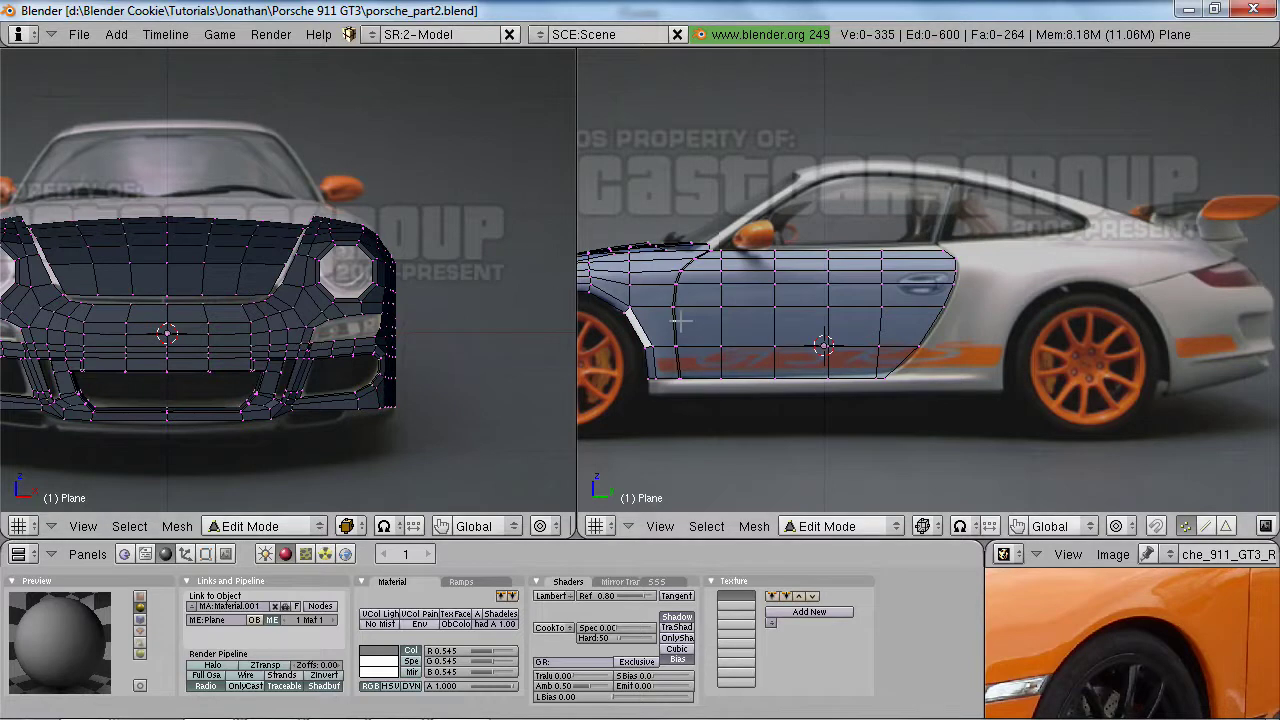
pyautogui.scroll(2, 803, 303)
pyautogui.scroll(2, 812, 344)
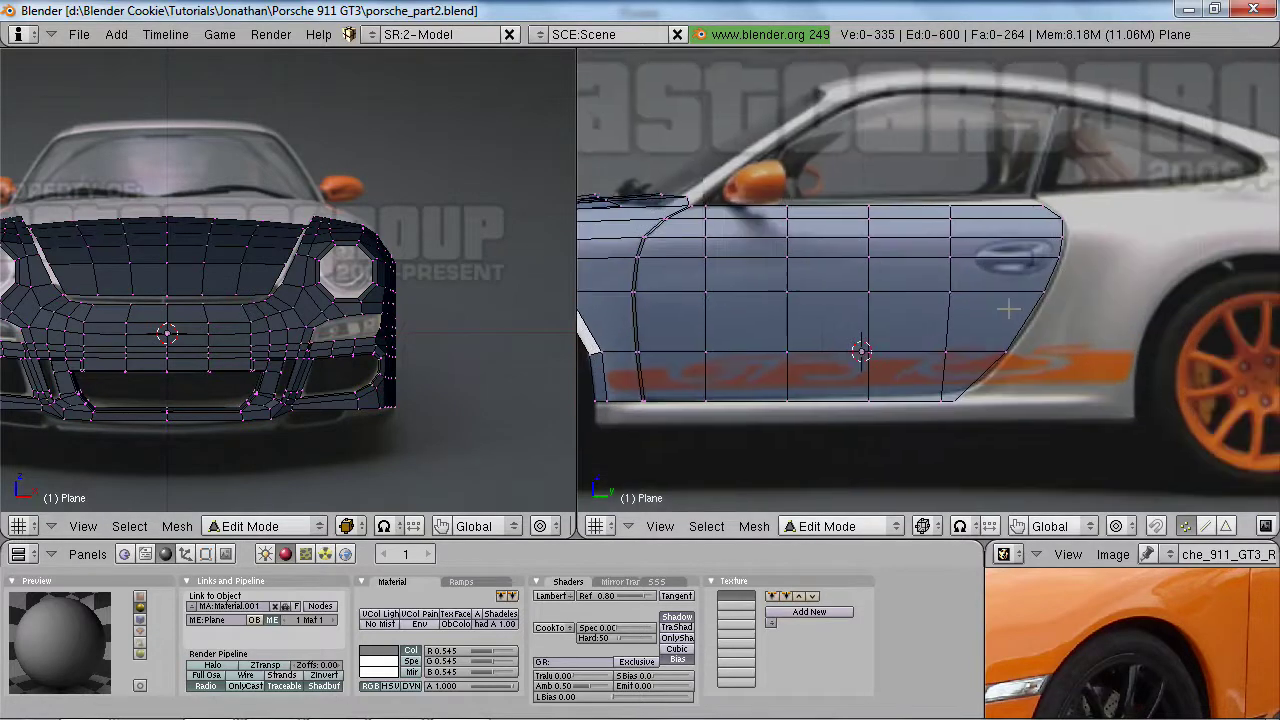
pyautogui.keyDown('shift'); pyautogui.moveTo(1026, 316); pyautogui.dragTo(951, 366, button='middle'); pyautogui.keyUp('shift')
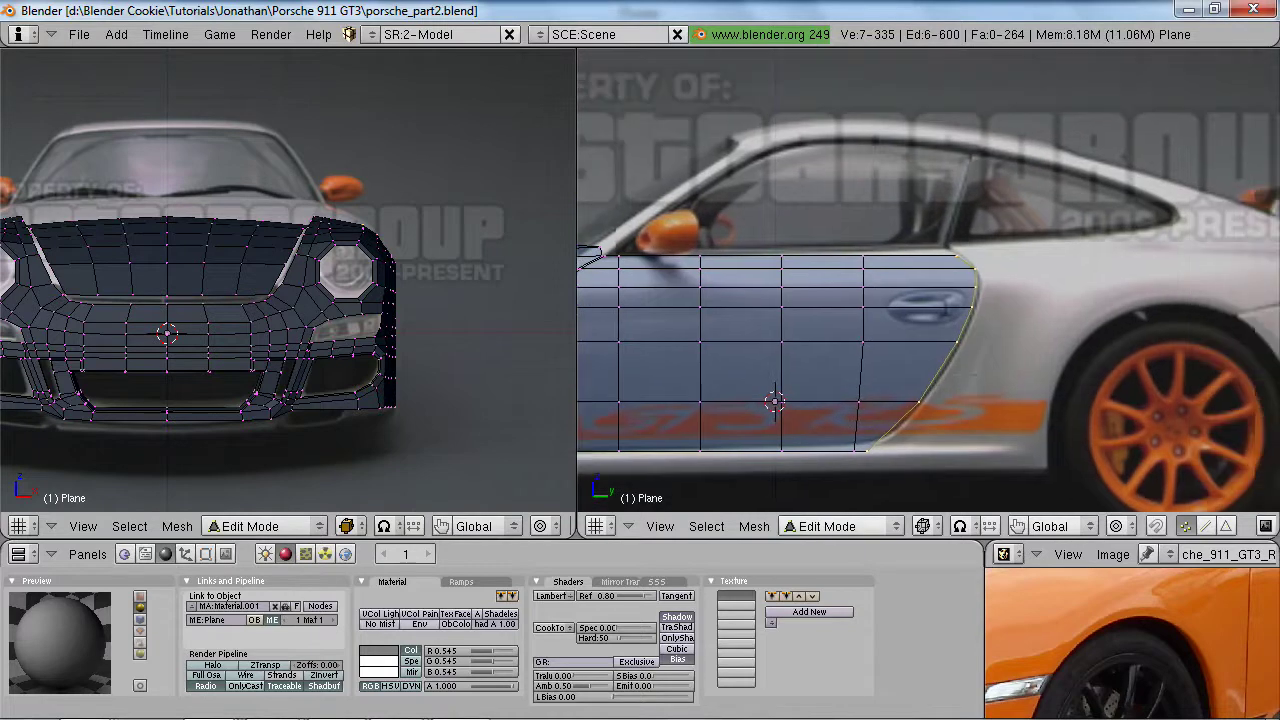
pyautogui.press('g')
pyautogui.press('y')
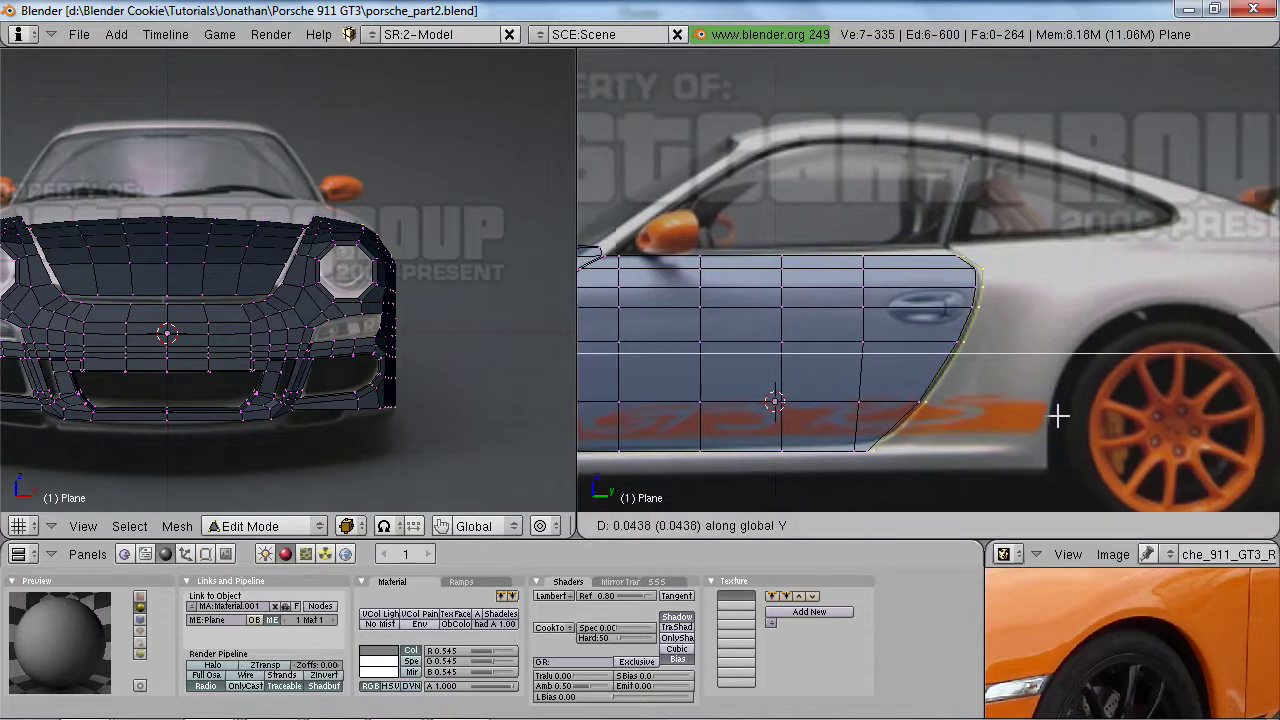
pyautogui.click(1058, 413)
pyautogui.press('e')
pyautogui.press('y')
pyautogui.click(988, 308)
# - Examine the door and fender shape in perspective and front view, comparing them with the orange car photo
pyautogui.moveTo(350, 210); pyautogui.dragTo(323, 263, button='middle')
pyautogui.scroll(-5, 322, 300)
pyautogui.moveTo(320, 328); pyautogui.dragTo(322, 350, button='middle')
pyautogui.hotkey('ctrl', 'Up')
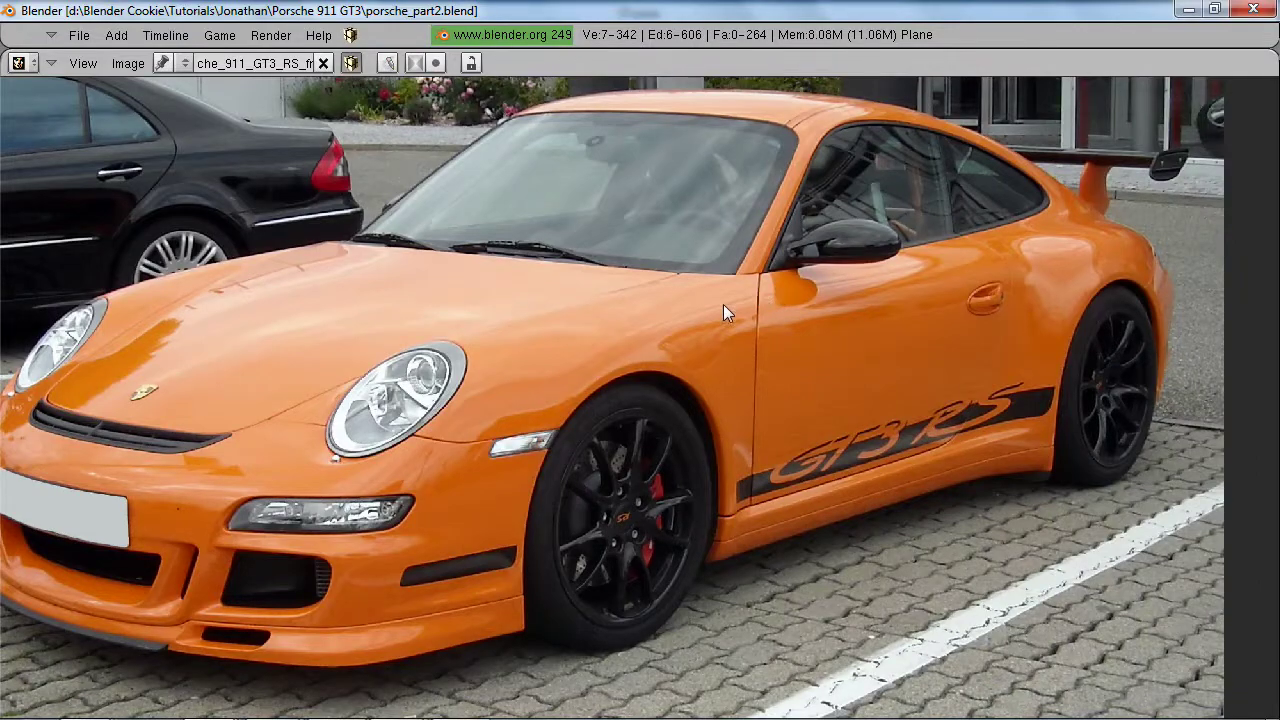
pyautogui.hotkey('ctrl', 'Up')
pyautogui.scroll(5, 491, 286)
pyautogui.moveTo(296, 300); pyautogui.dragTo(283, 336, button='middle')
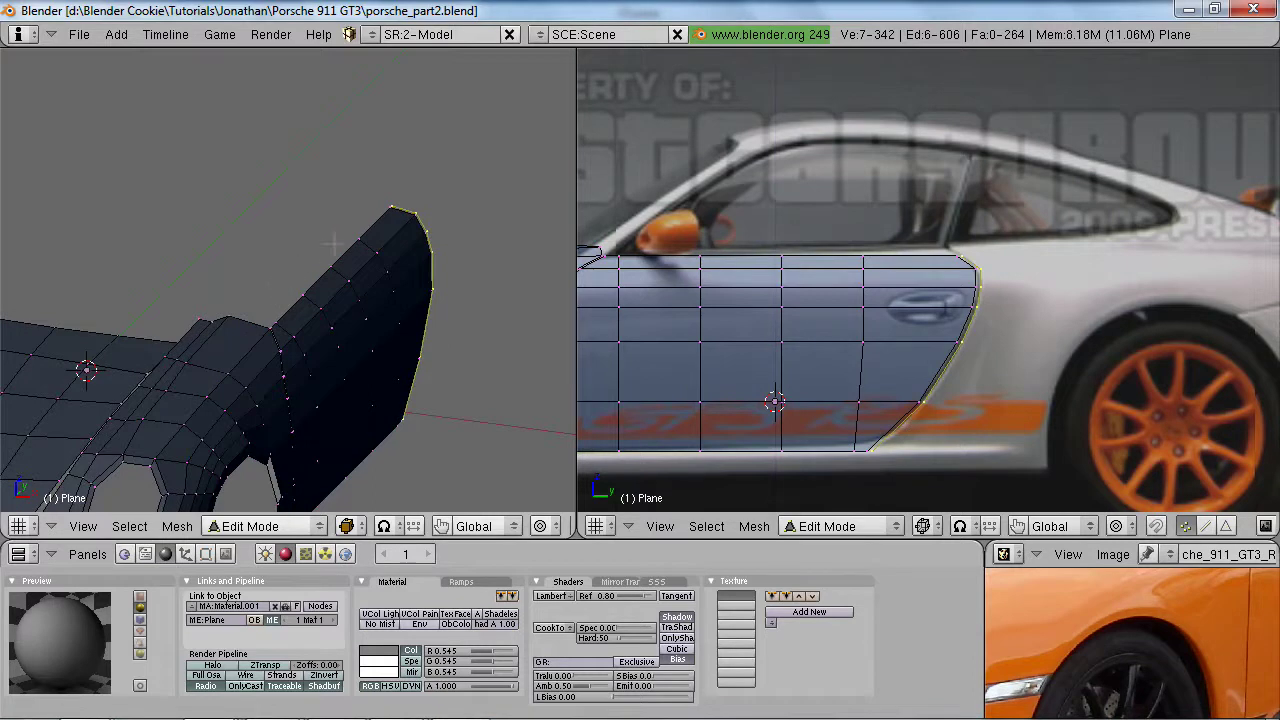
pyautogui.press('KP_1')
pyautogui.scroll(2, 407, 252)
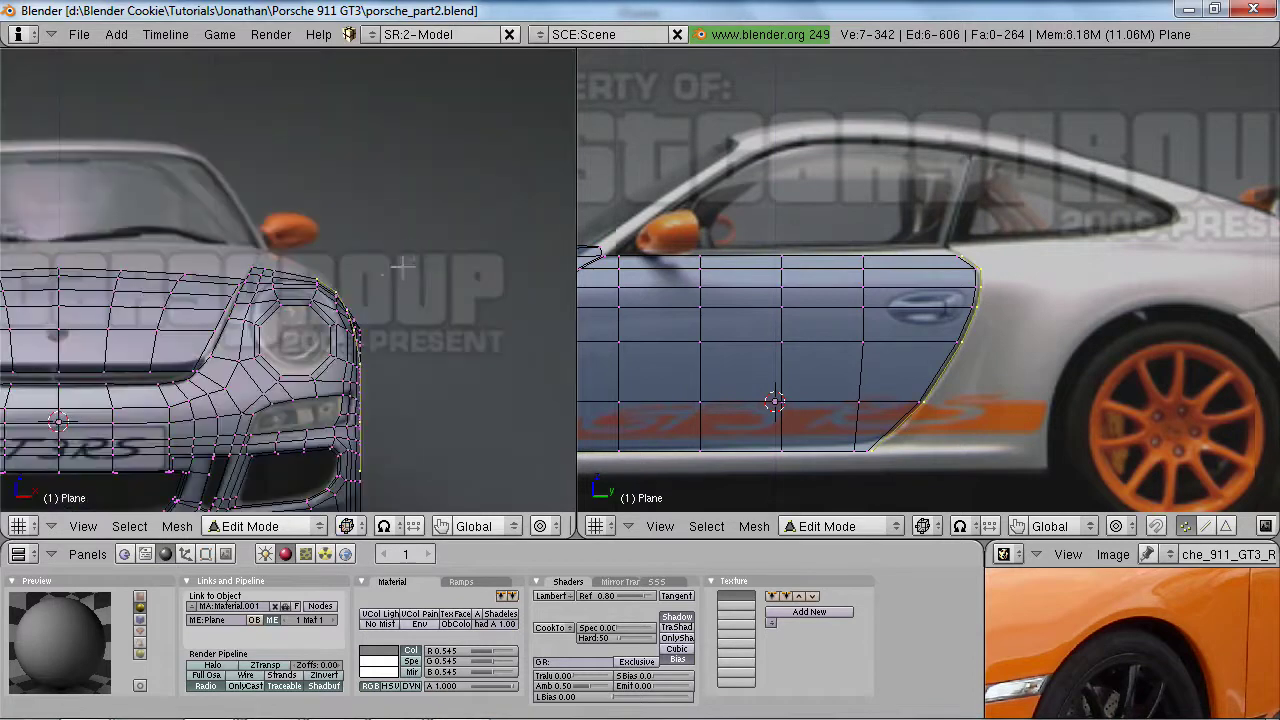
pyautogui.keyDown('shift'); pyautogui.moveTo(358, 294); pyautogui.dragTo(376, 284, button='middle'); pyautogui.keyUp('shift')
pyautogui.scroll(-3, 292, 233)
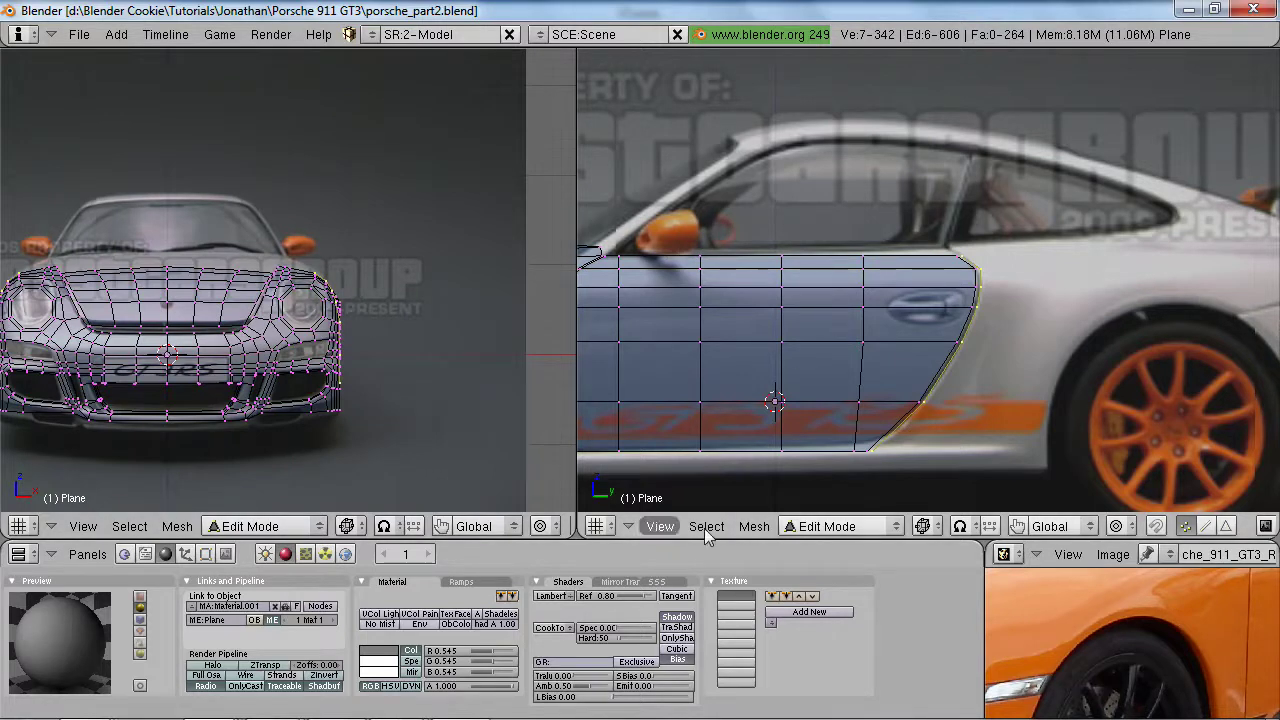
pyautogui.hotkey('ctrl', 'Up')
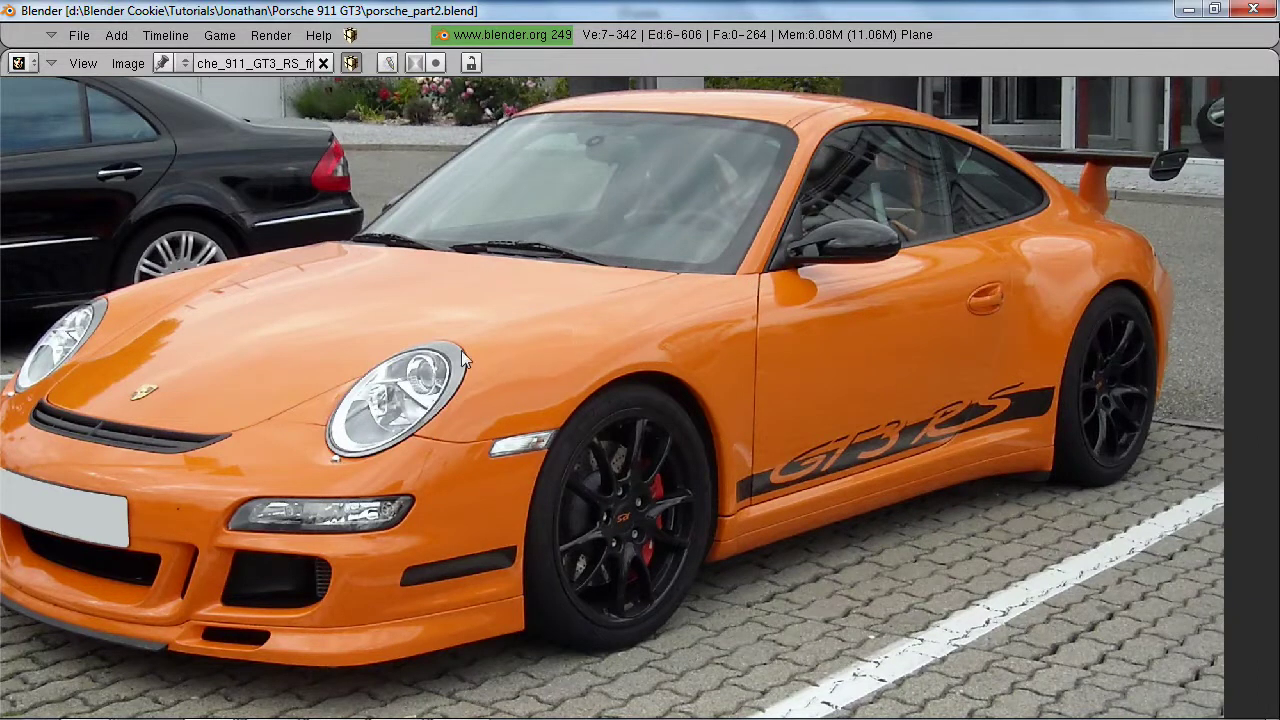
pyautogui.hotkey('ctrl', 'Up')
pyautogui.scroll(4, 312, 325)
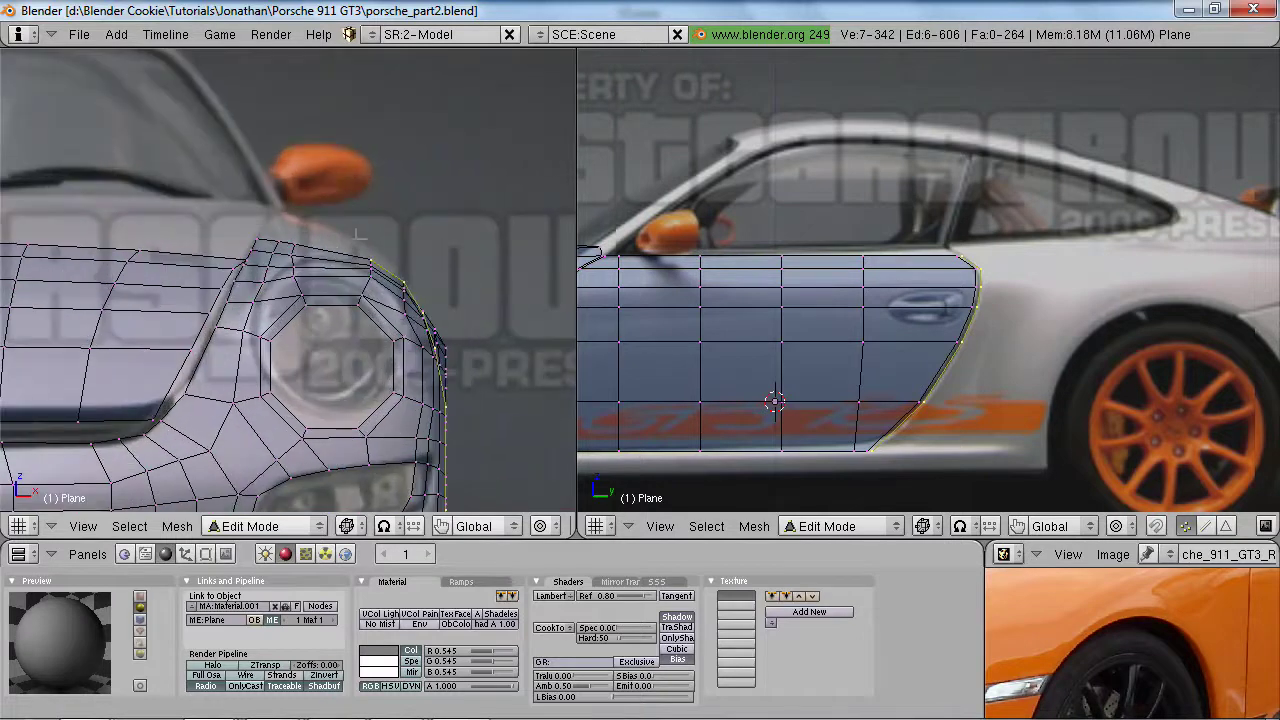
# - Cut a new edge loop along the top of the front fender above the headlight and raise it slightly along Z
pyautogui.scroll(-5, 420, 320)
pyautogui.moveTo(289, 171)
pyautogui.mouseDown(button='middle')
pyautogui.moveTo(331, 437)
pyautogui.moveTo(325, 229)
pyautogui.mouseUp(button='middle')
pyautogui.scroll(2, 331, 437)
pyautogui.press('z')
pyautogui.press('a')
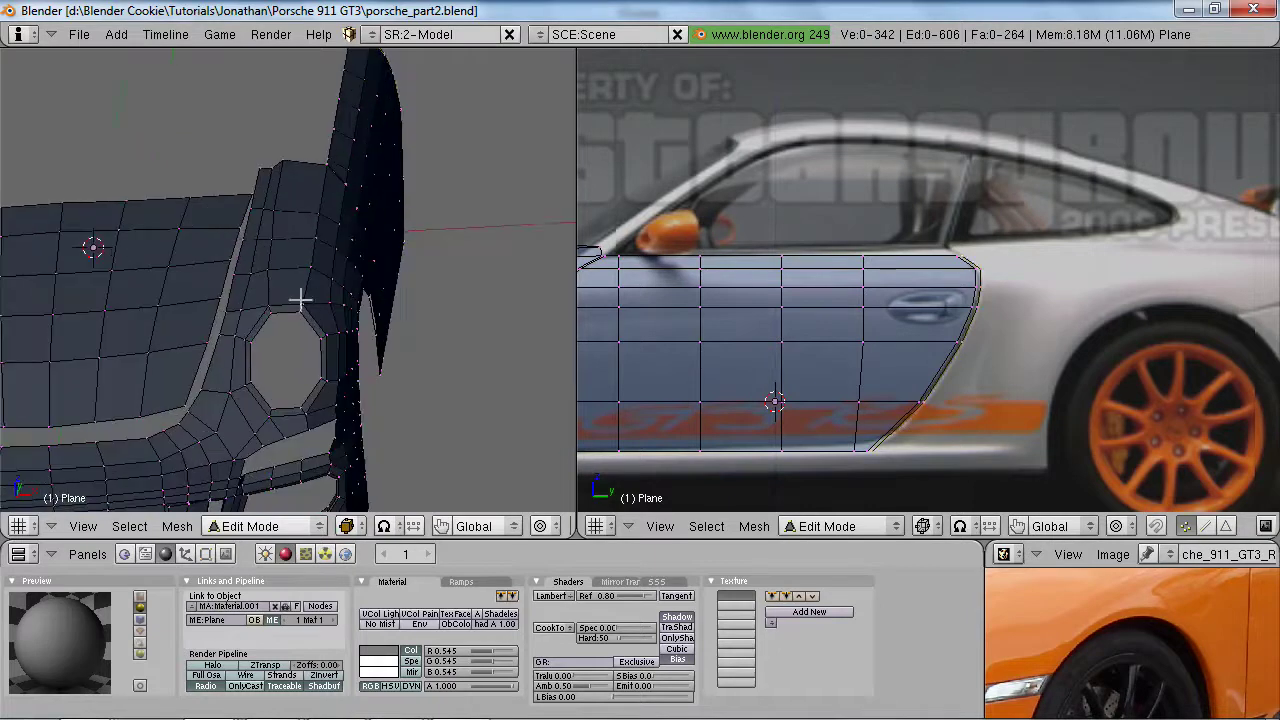
pyautogui.hotkey('ctrl', 'r')
pyautogui.click(289, 297)
pyautogui.moveTo(346, 349); pyautogui.dragTo(351, 280, button='middle')
pyautogui.press('g')
pyautogui.press('z')
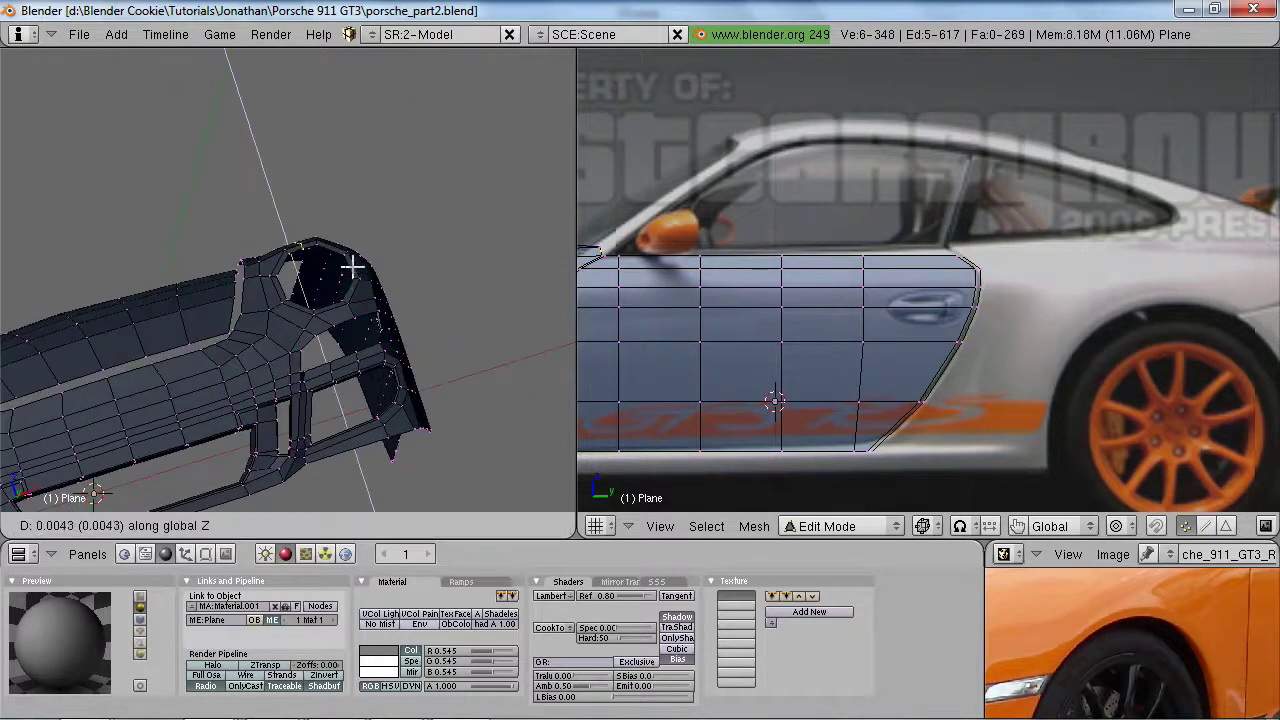
pyautogui.click(354, 251)
pyautogui.moveTo(304, 231); pyautogui.dragTo(354, 354, button='middle')
pyautogui.scroll(3, 300, 246)
pyautogui.press('a')
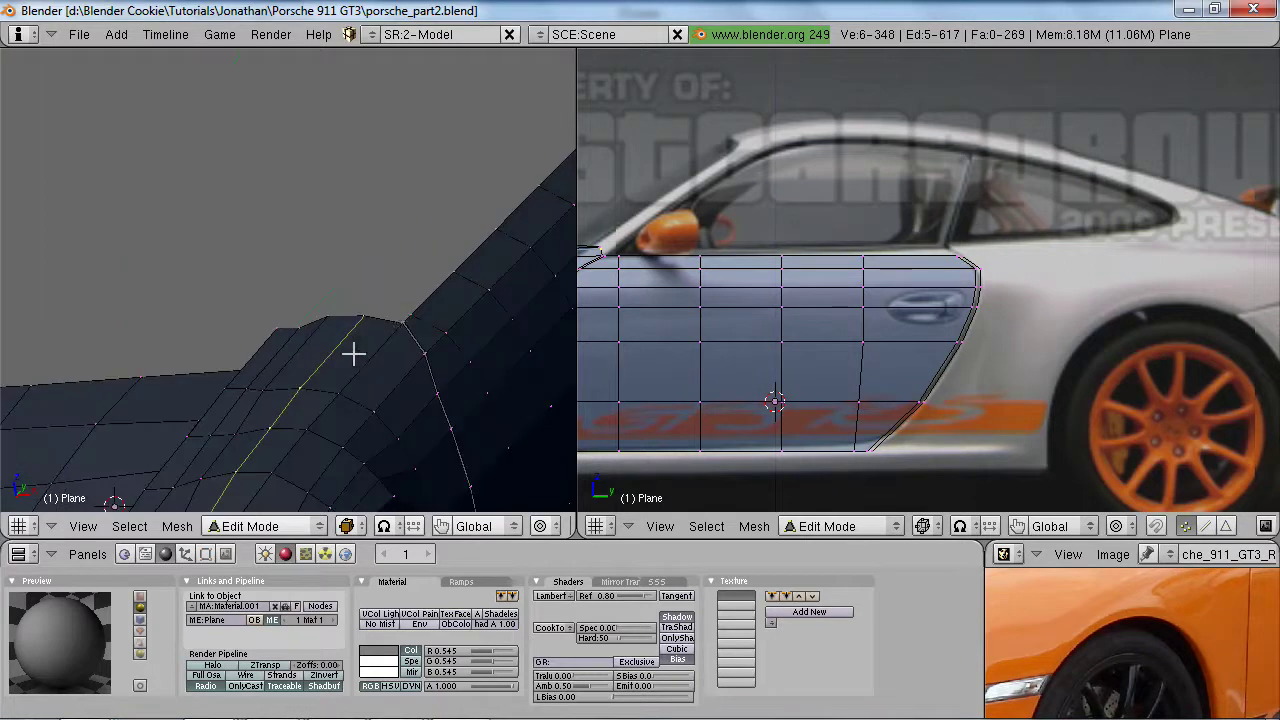
# - Select the door's top edge loop and enable snapping with Vertex as the snap element
pyautogui.keyDown('alt'); pyautogui.rightClick(432, 305); pyautogui.keyUp('alt')
pyautogui.scroll(-5, 429, 312)
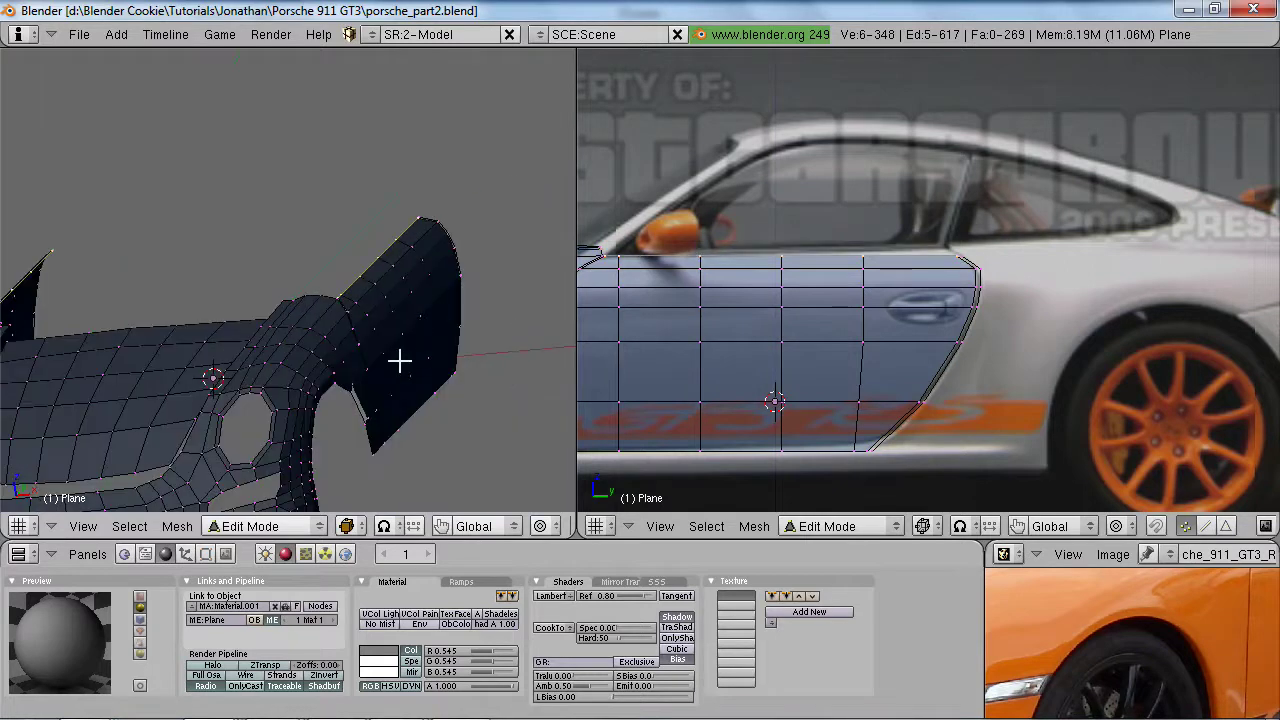
pyautogui.press('KP_1')
pyautogui.scroll(3, 398, 345)
pyautogui.press('z')
pyautogui.keyDown('shift'); pyautogui.moveTo(522, 340); pyautogui.dragTo(311, 362, button='middle'); pyautogui.keyUp('shift')
pyautogui.scroll(2, 311, 362)
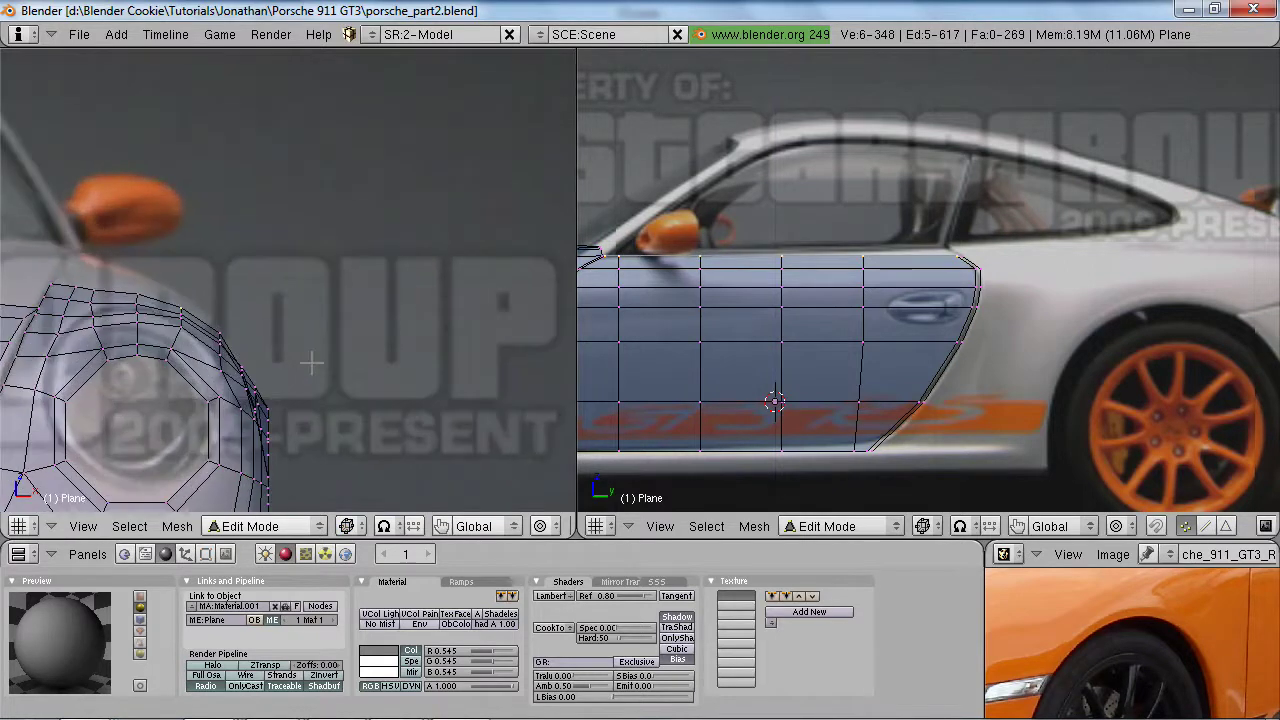
pyautogui.hotkey('shift', 'Tab')
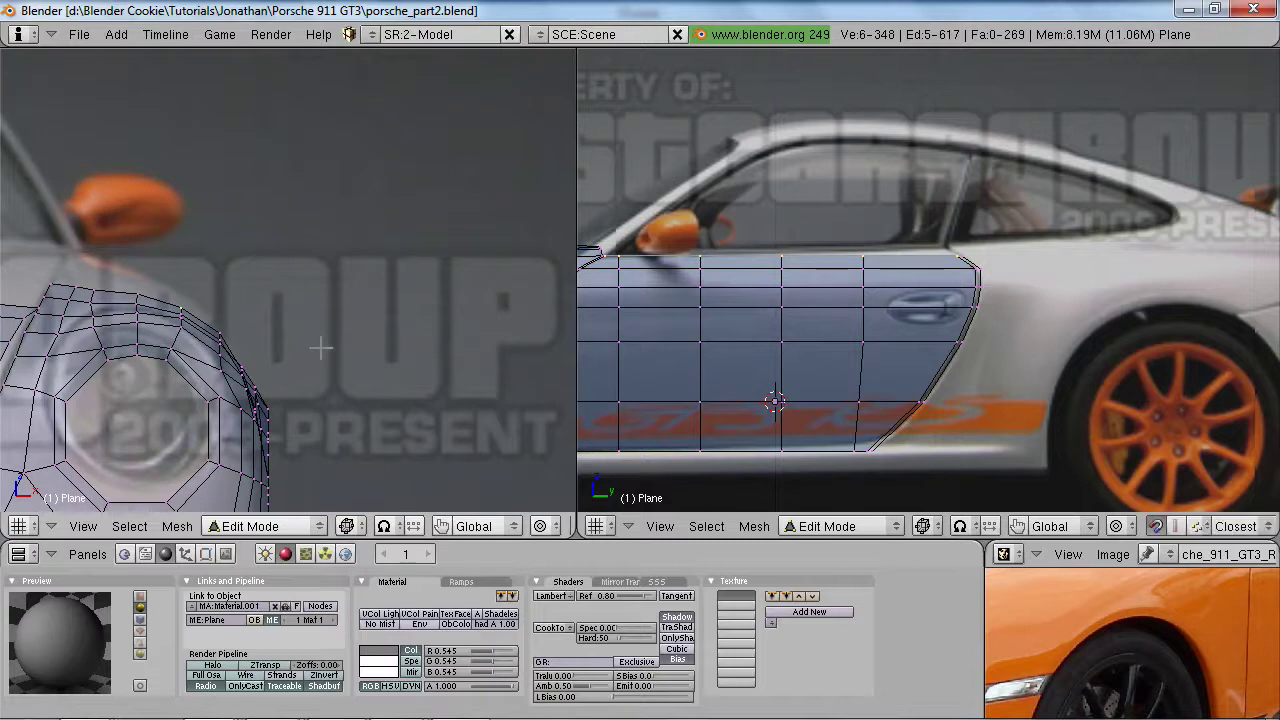
pyautogui.moveTo(435, 518); pyautogui.dragTo(88, 488, button='middle')
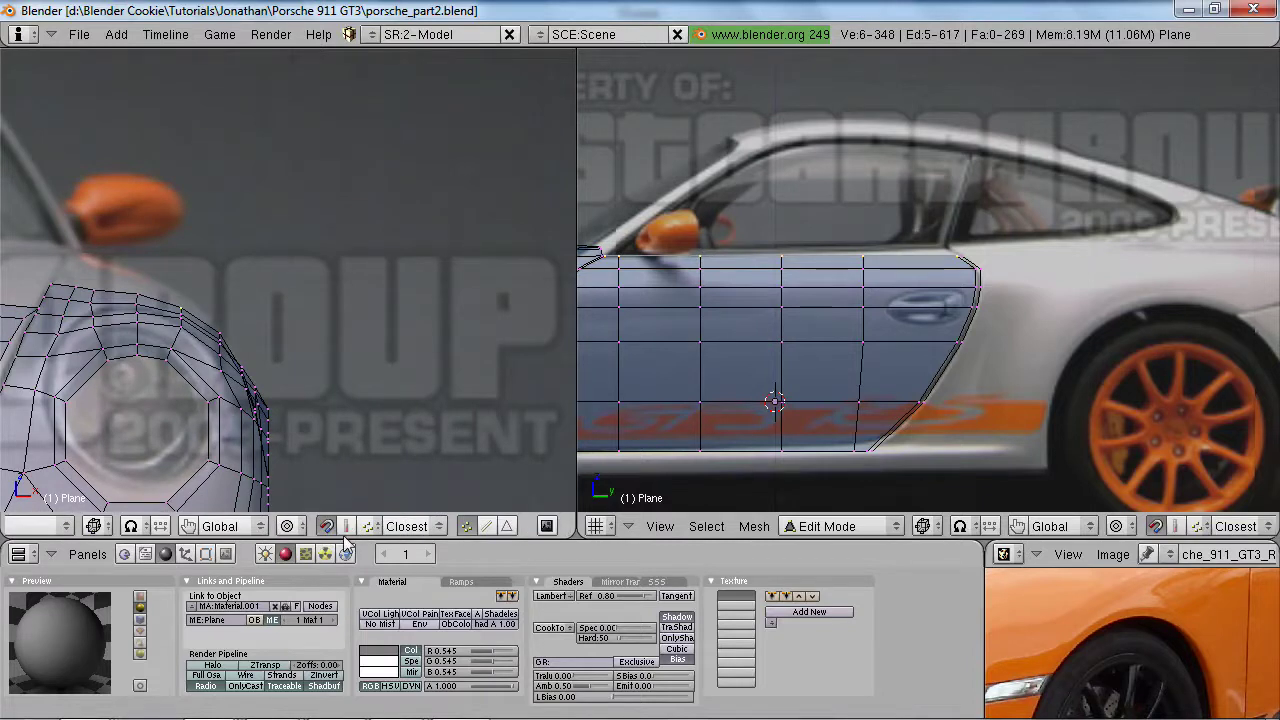
pyautogui.click(369, 526)
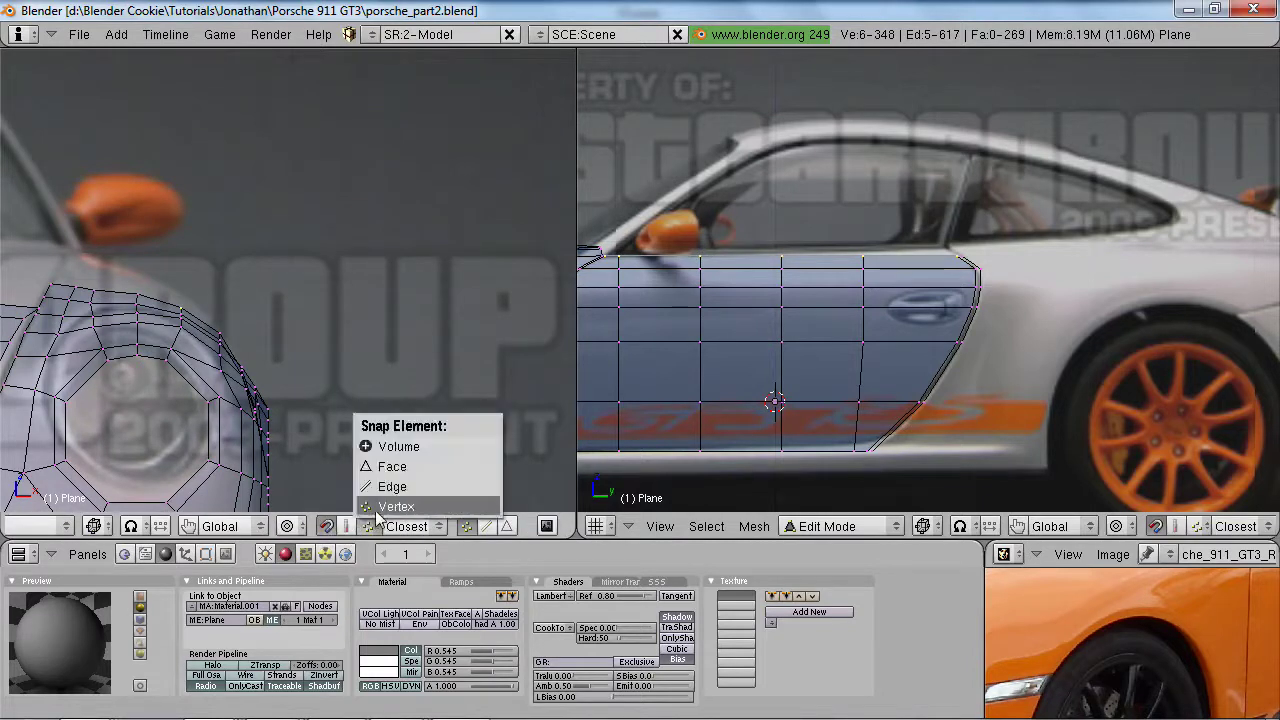
pyautogui.click(414, 503)
# - Try to extrude the door's top edge loop freely and snap it to a vertex on top of the front fender
pyautogui.keyDown('shift'); pyautogui.moveTo(229, 285); pyautogui.dragTo(334, 320, button='middle'); pyautogui.keyUp('shift')
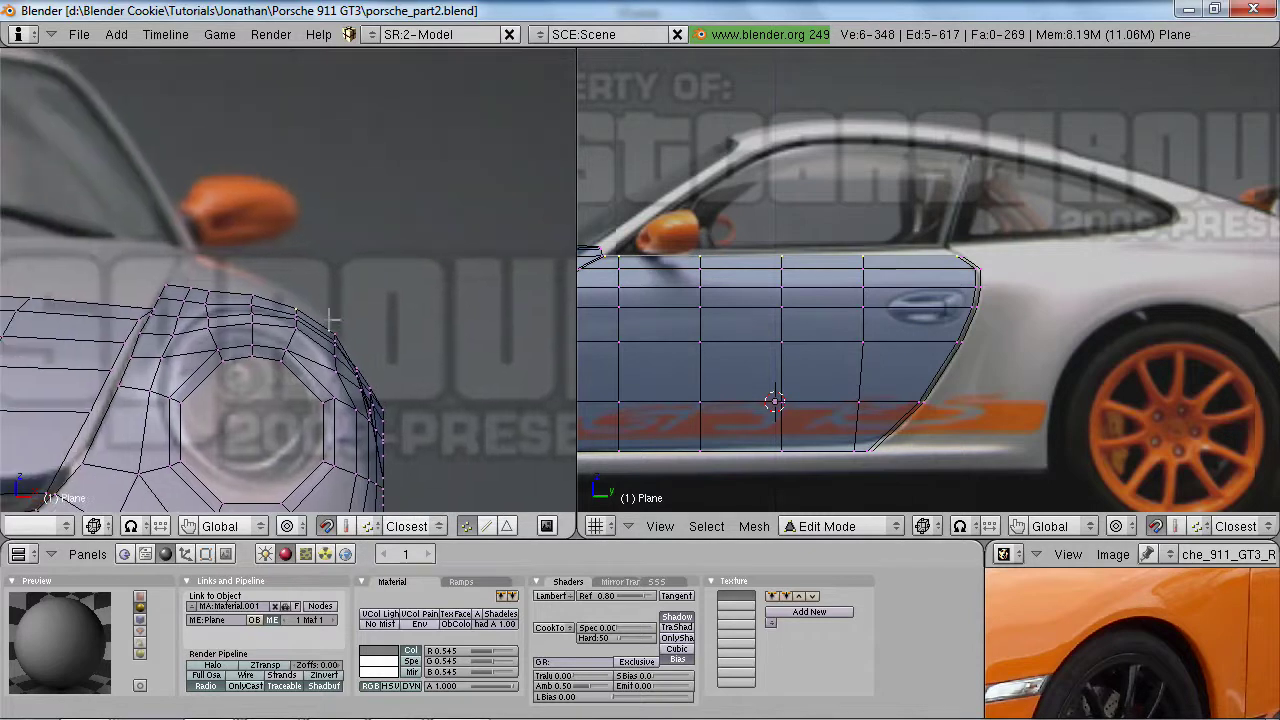
pyautogui.press('e')
pyautogui.click(337, 348)
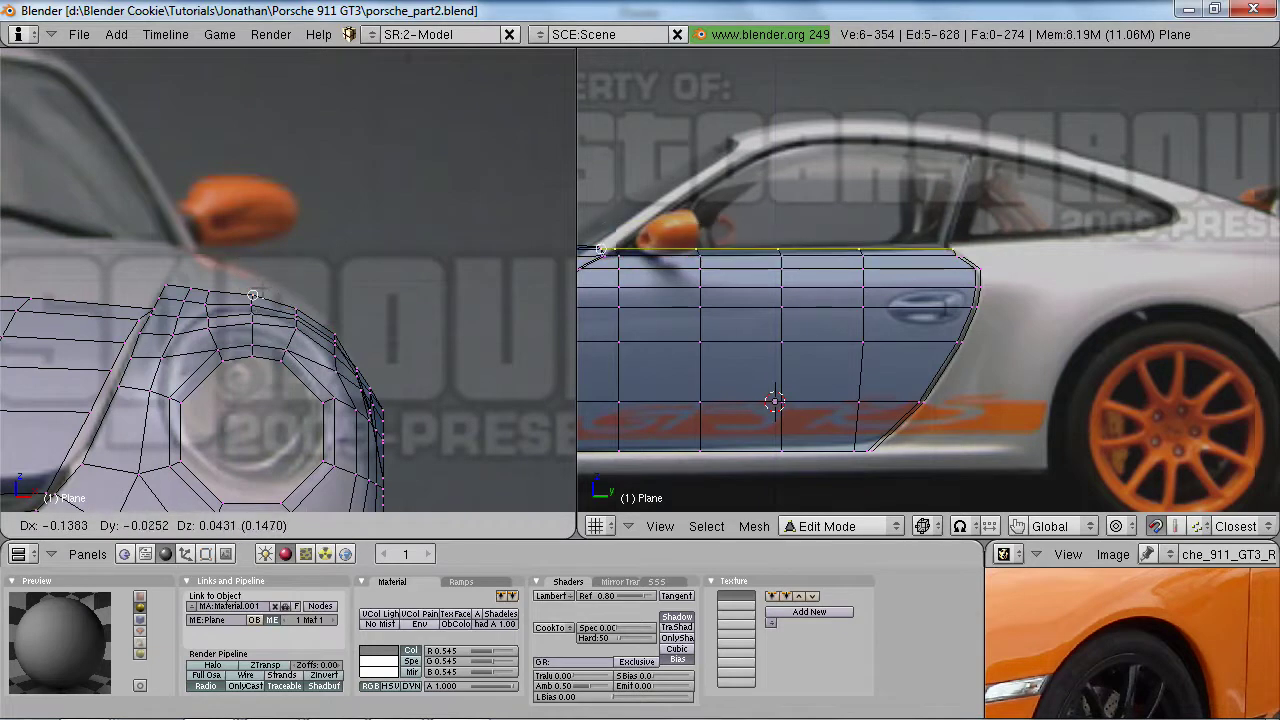
pyautogui.click(254, 296)
pyautogui.press('KP_Decimal')
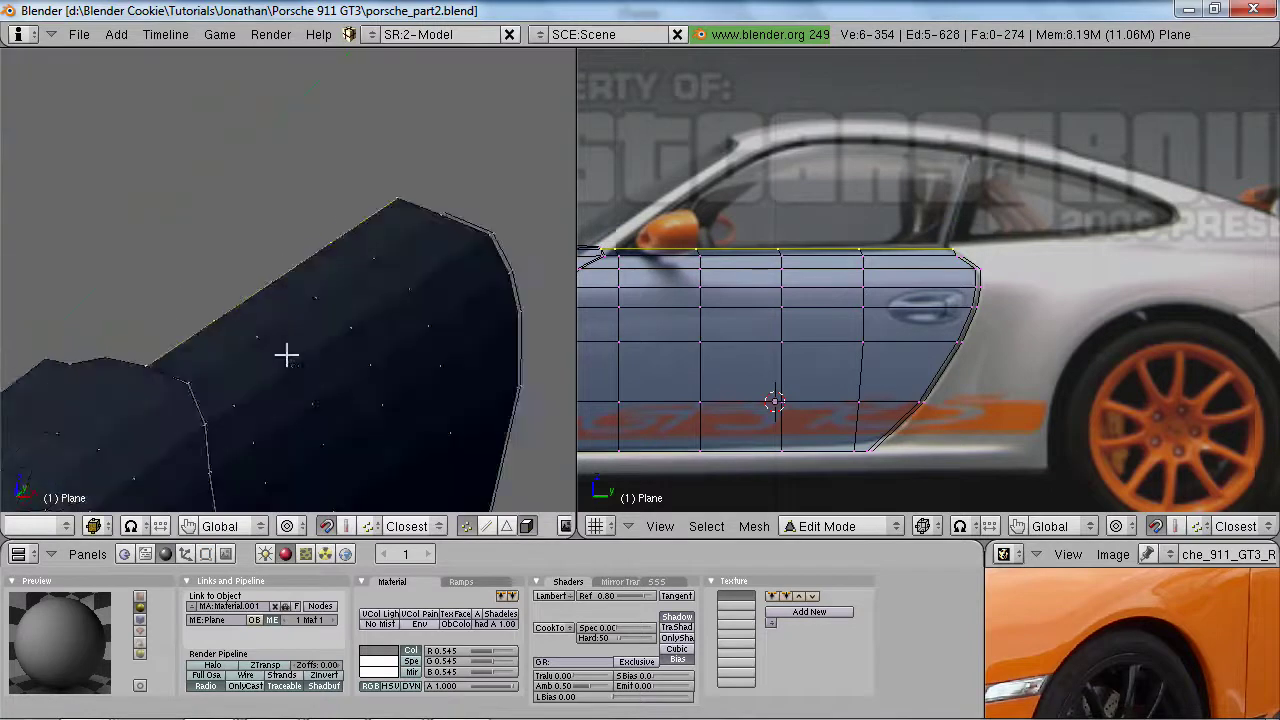
pyautogui.scroll(-3, 254, 369)
pyautogui.press('KP_1')
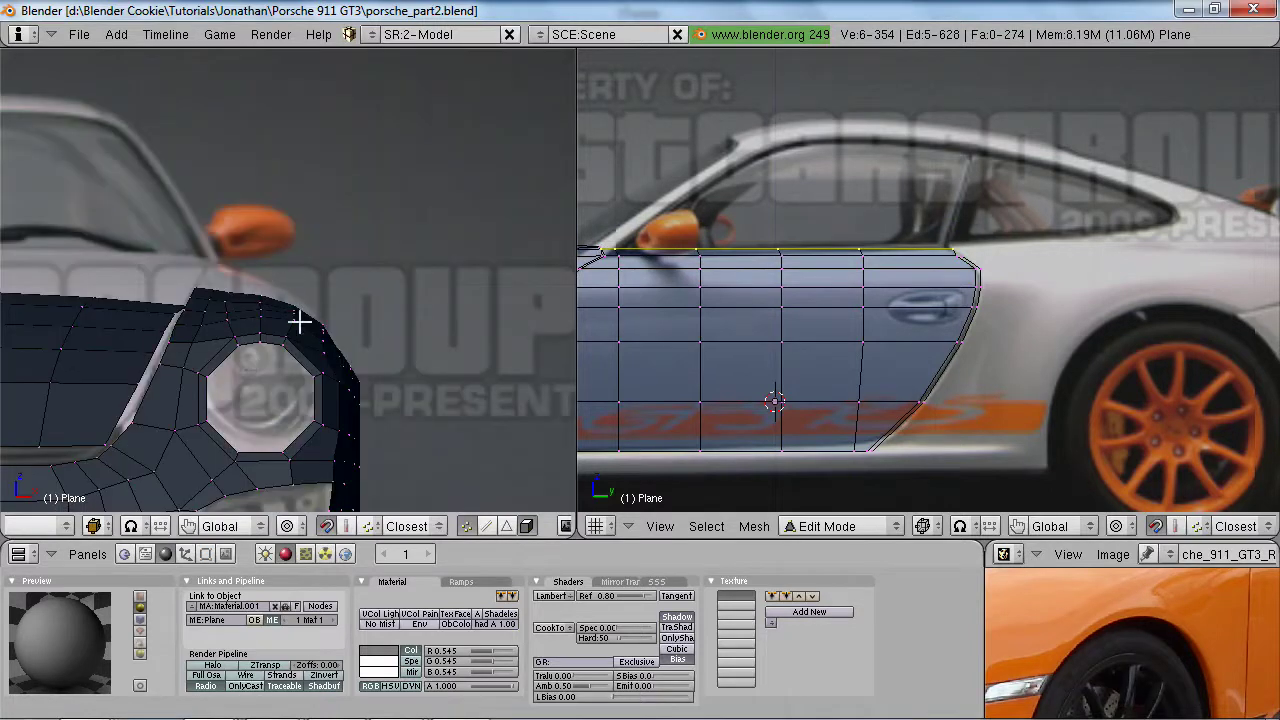
pyautogui.moveTo(321, 306); pyautogui.dragTo(110, 397, button='middle')
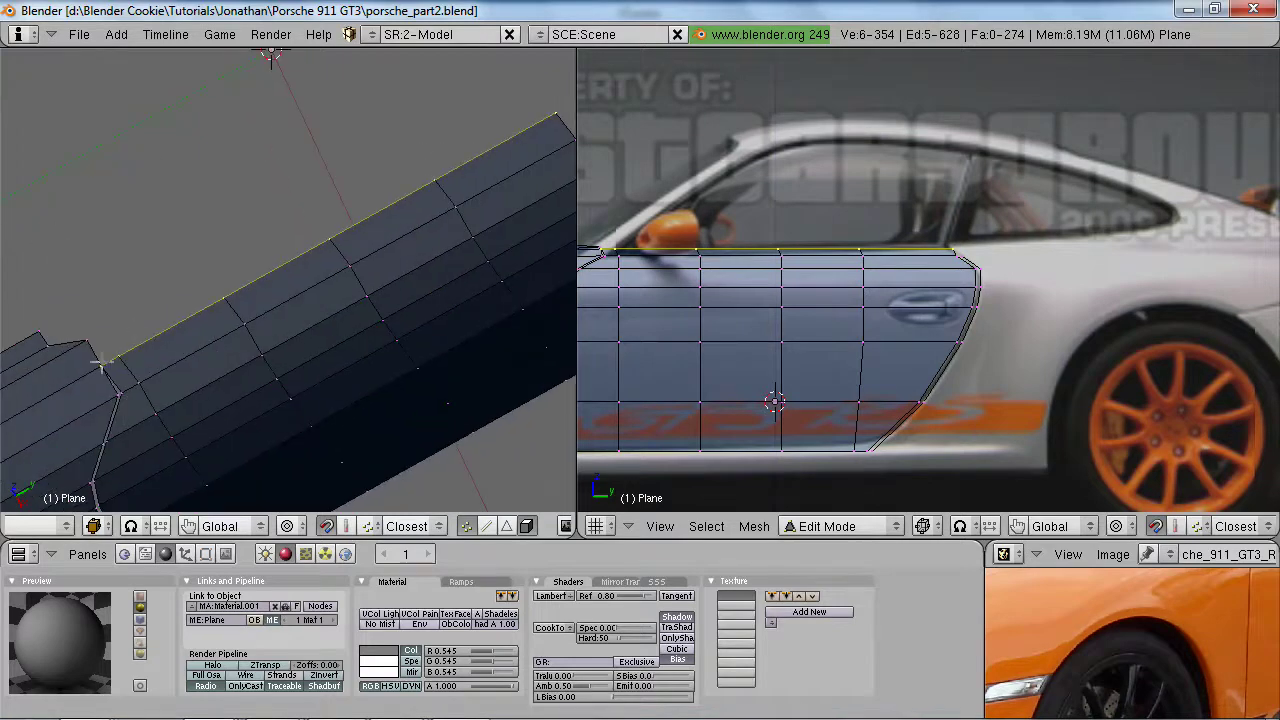
pyautogui.hotkey('ctrl', 'z')
# - Extrude the door's top edge loop with movement along Y locked out, snapping it to the fender's upper rear corner vertex
pyautogui.moveTo(209, 347); pyautogui.dragTo(212, 350, button='middle')
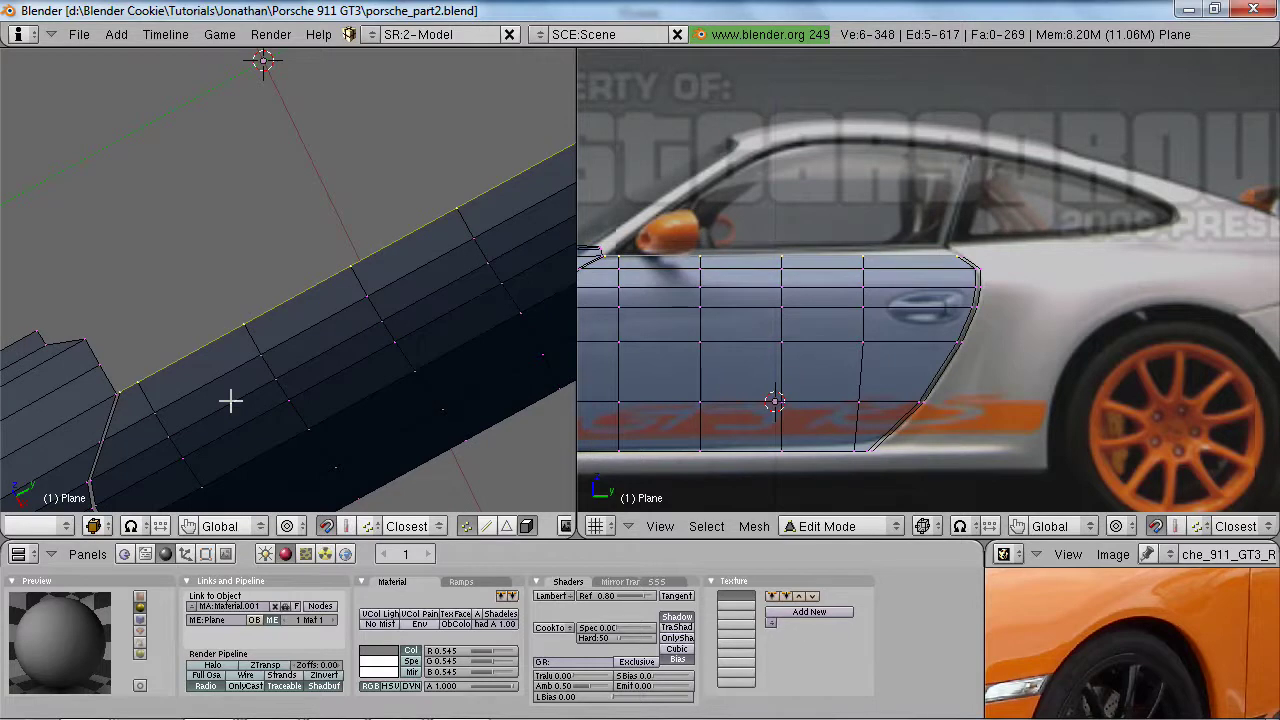
pyautogui.press('e')
pyautogui.press('g')
pyautogui.rightClick(349, 346)
pyautogui.press('e')
pyautogui.click(290, 369)
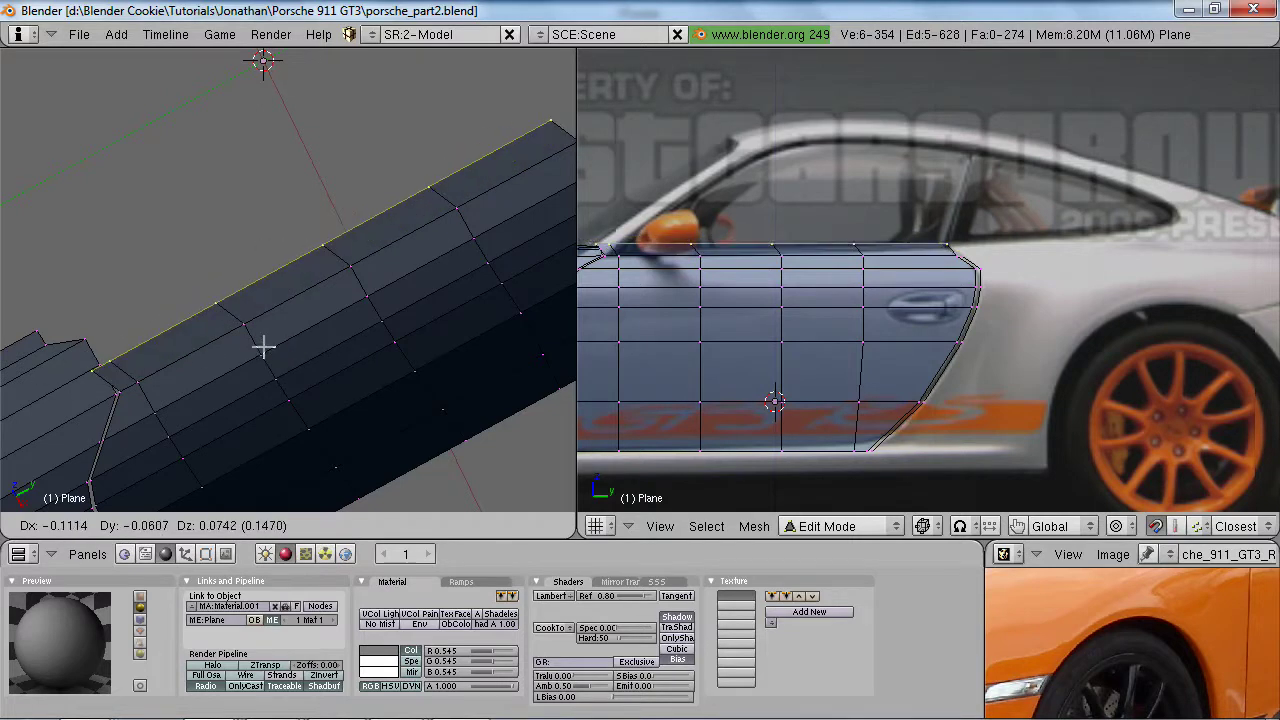
pyautogui.press('y')
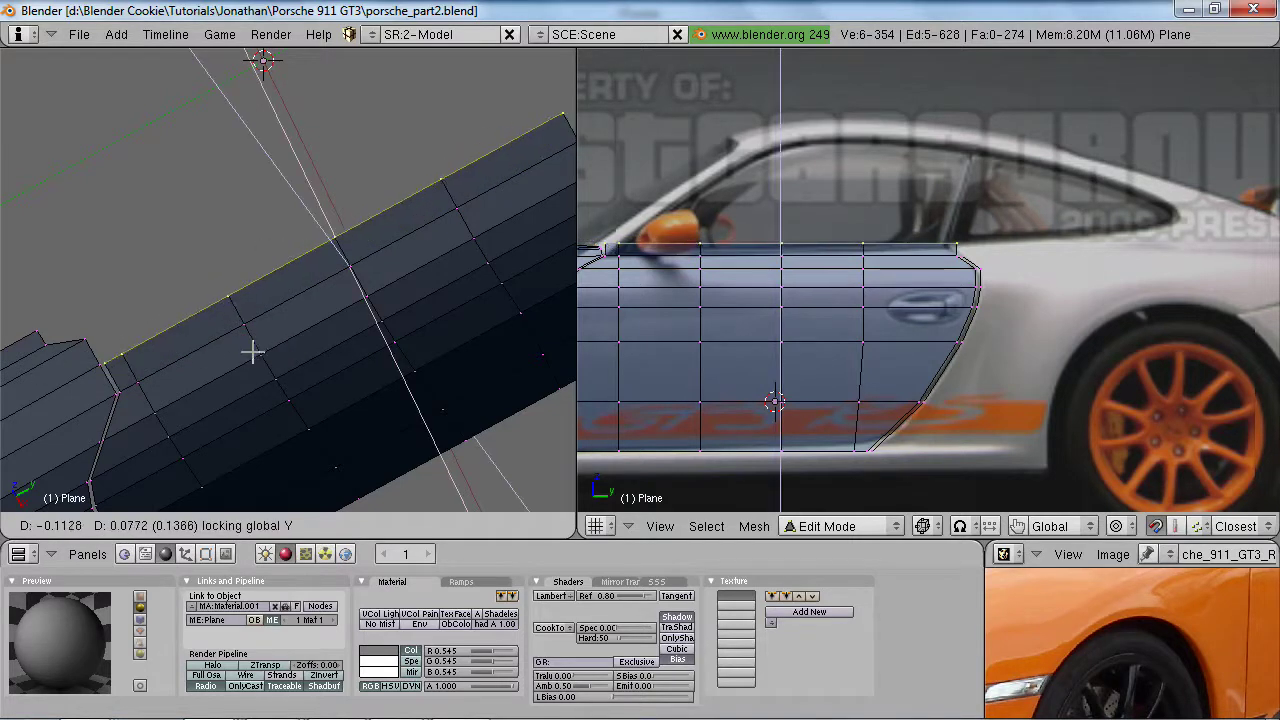
pyautogui.click(100, 365)
pyautogui.moveTo(260, 463); pyautogui.dragTo(286, 272, button='middle')
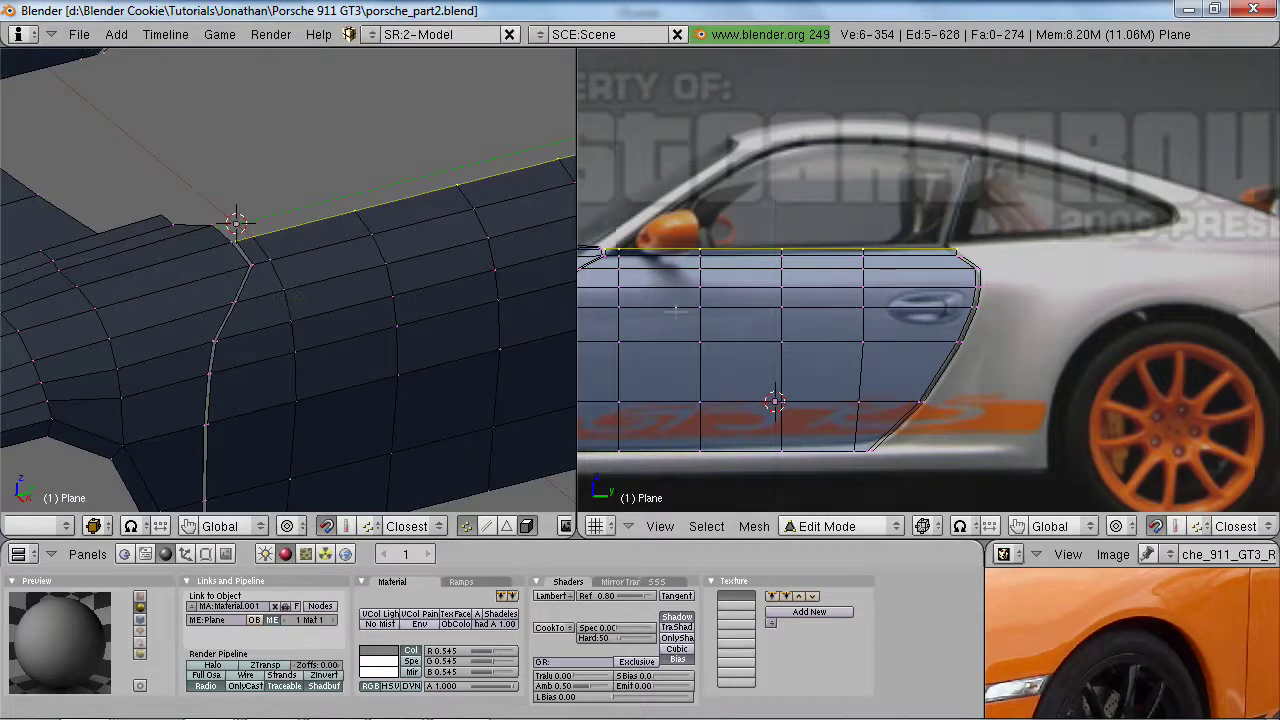
# - Move the upper front corner vertices at the door seam rearward along Y by about 0.10, to the base of the windshield pillar
pyautogui.keyDown('shift'); pyautogui.moveTo(679, 356); pyautogui.dragTo(937, 349, button='middle'); pyautogui.keyUp('shift')
pyautogui.scroll(4, 937, 349)
pyautogui.press('2')
pyautogui.keyDown('shift'); pyautogui.moveTo(846, 328); pyautogui.dragTo(952, 392, button='middle'); pyautogui.keyUp('shift')
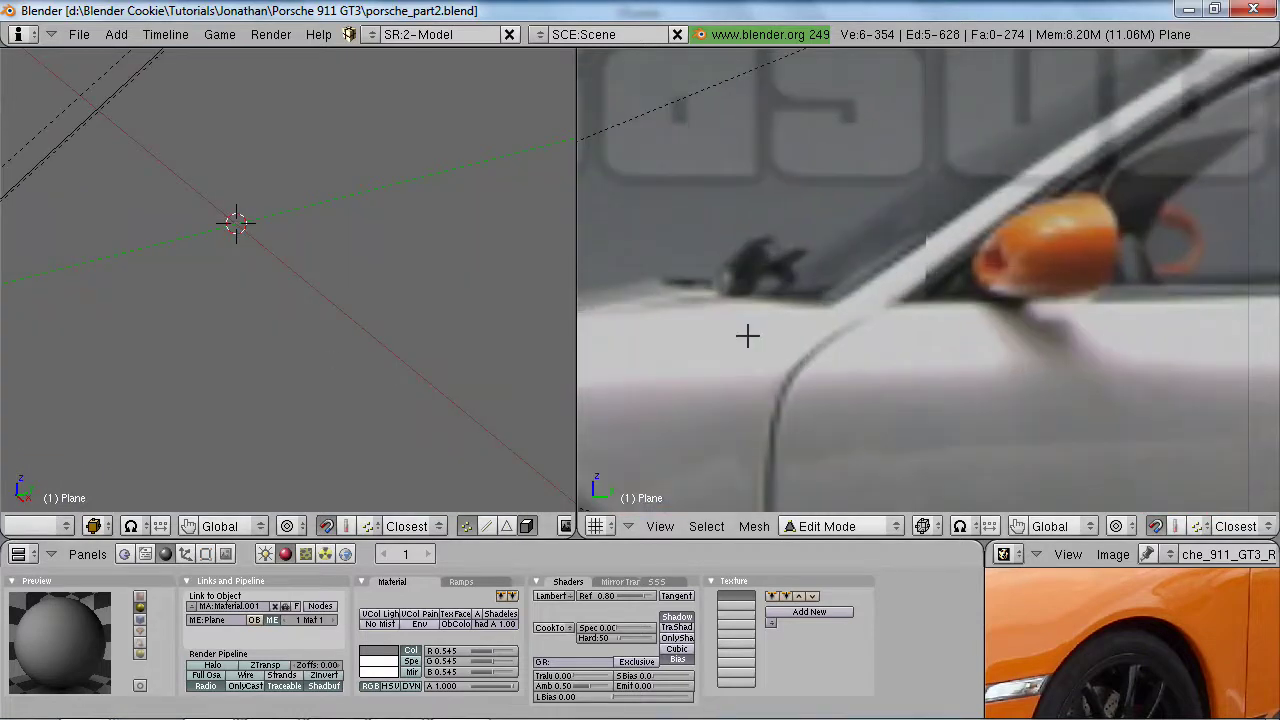
pyautogui.hotkey('alt', 'h')
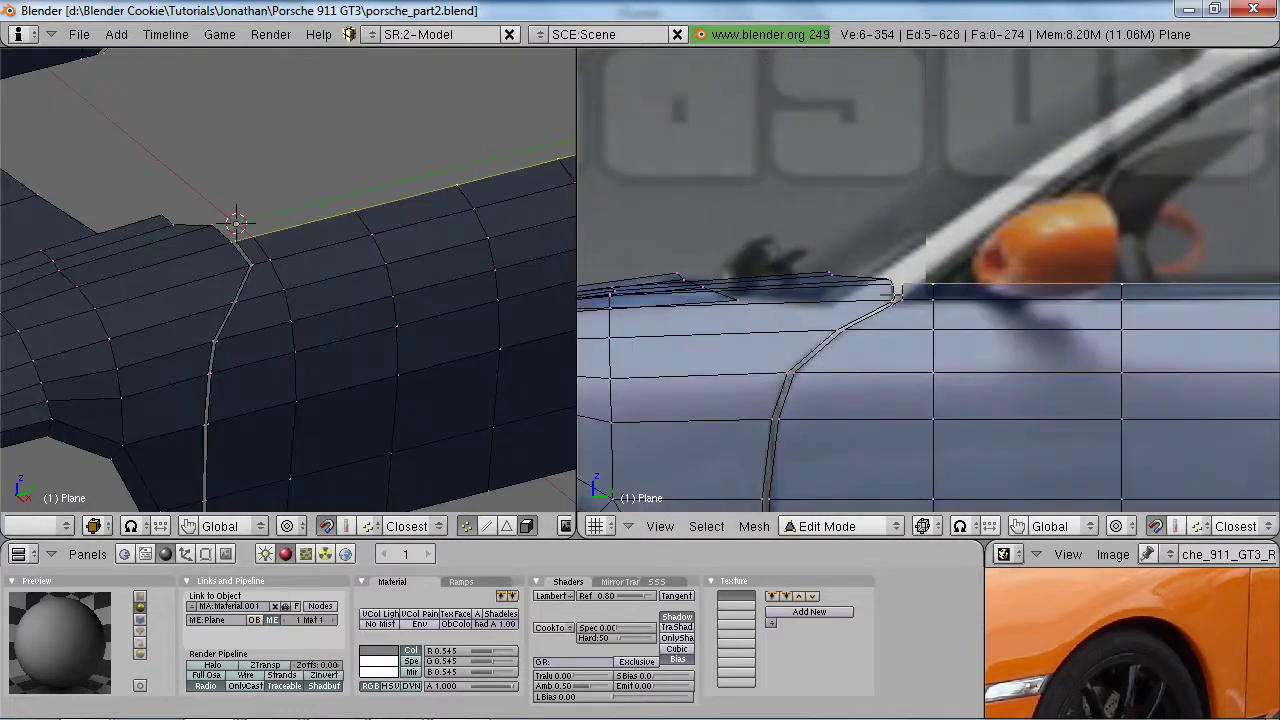
pyautogui.press('a')
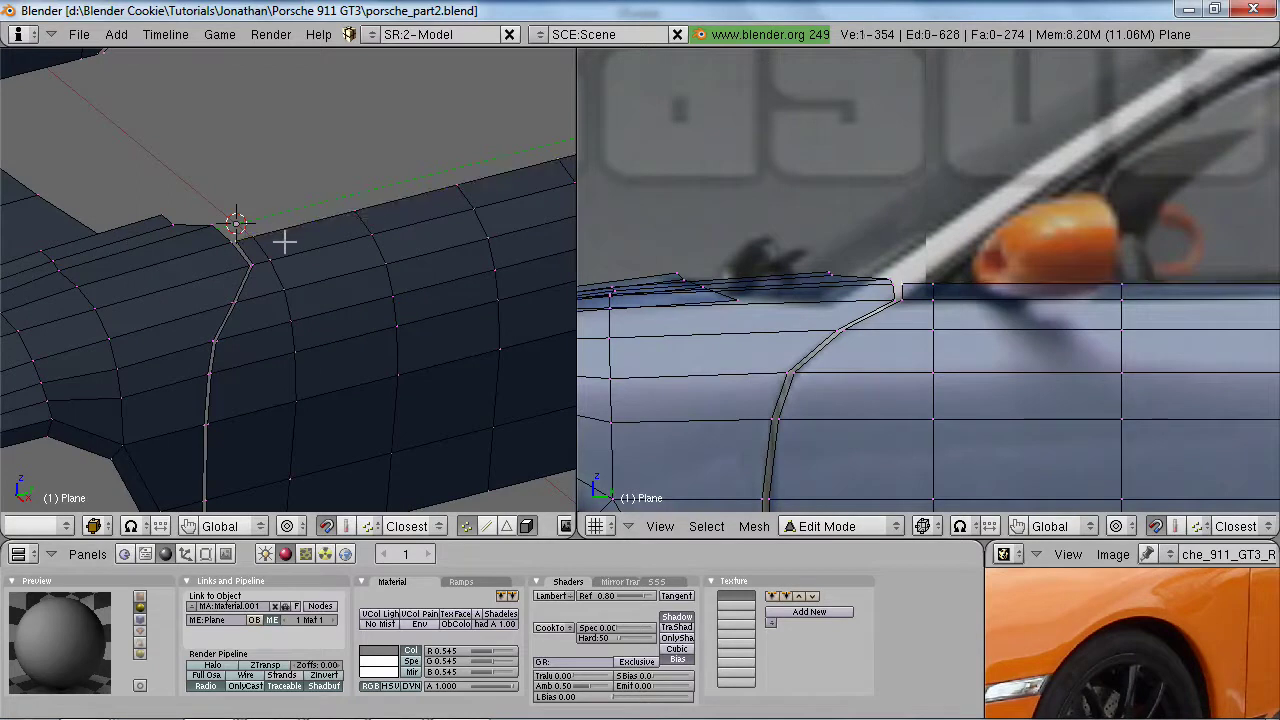
pyautogui.press('a')
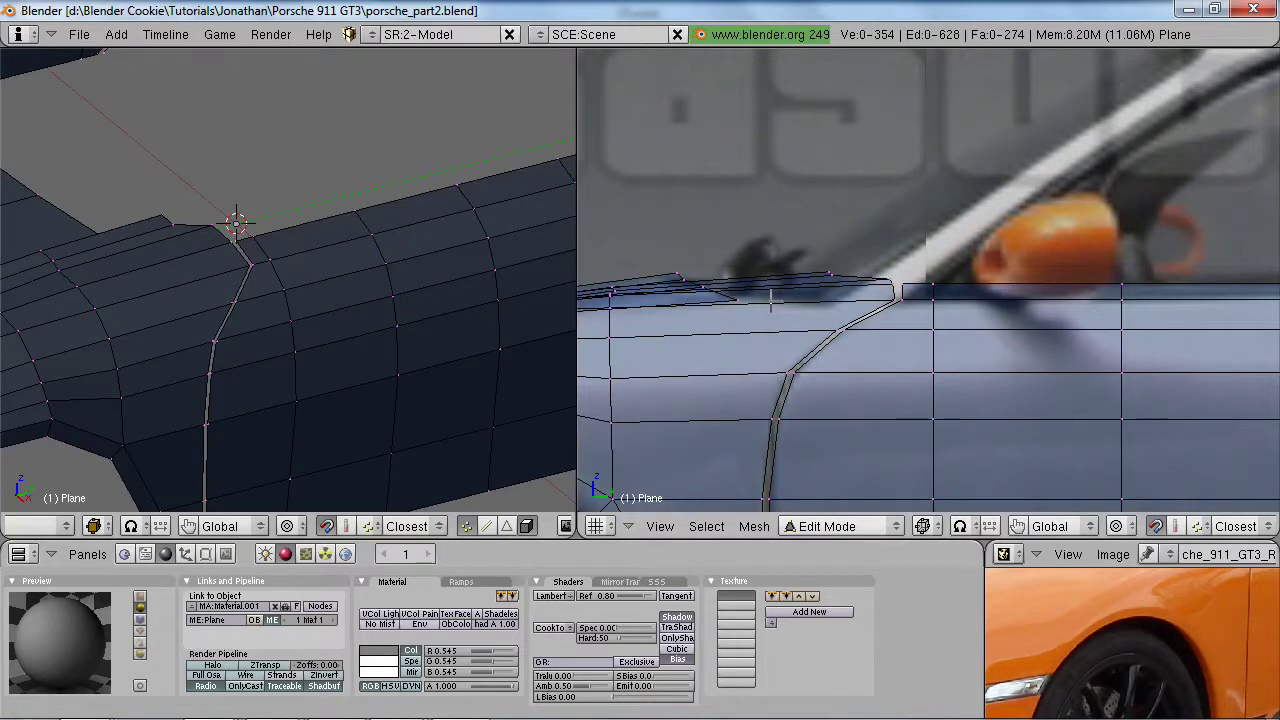
pyautogui.rightClick(915, 291)
pyautogui.hotkey('ctrl', 'Up')
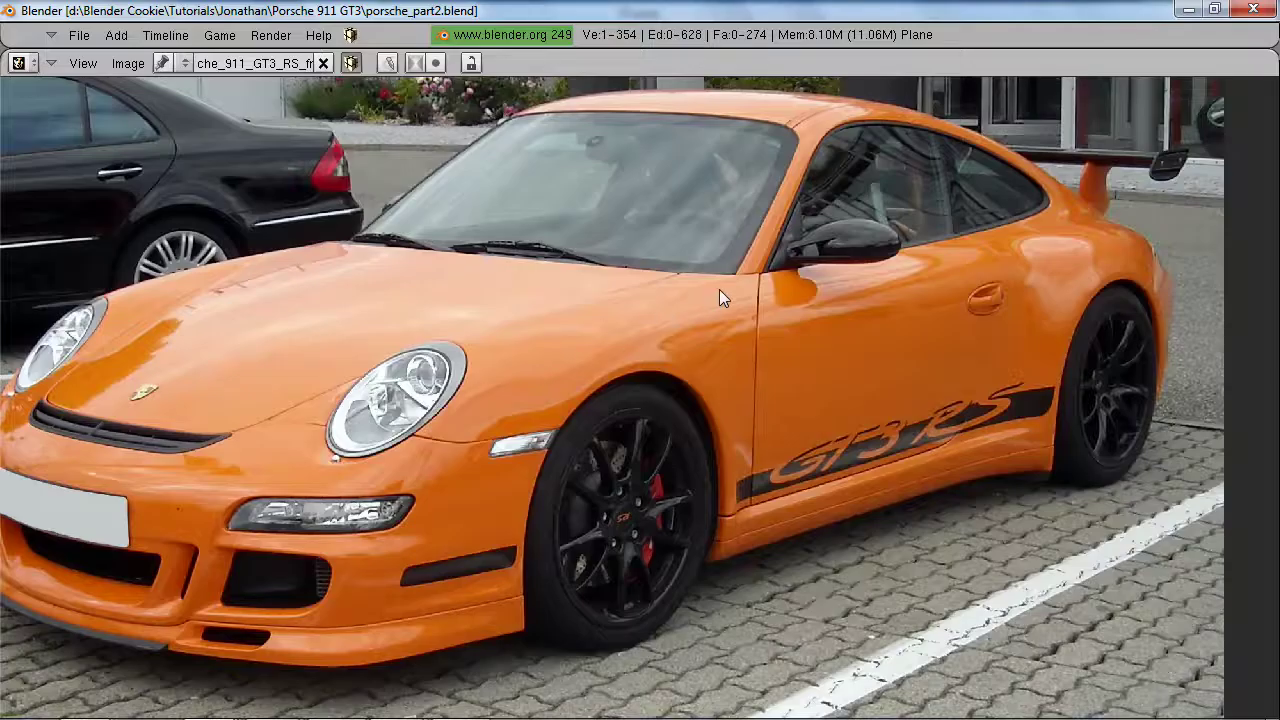
pyautogui.hotkey('ctrl', 'Up')
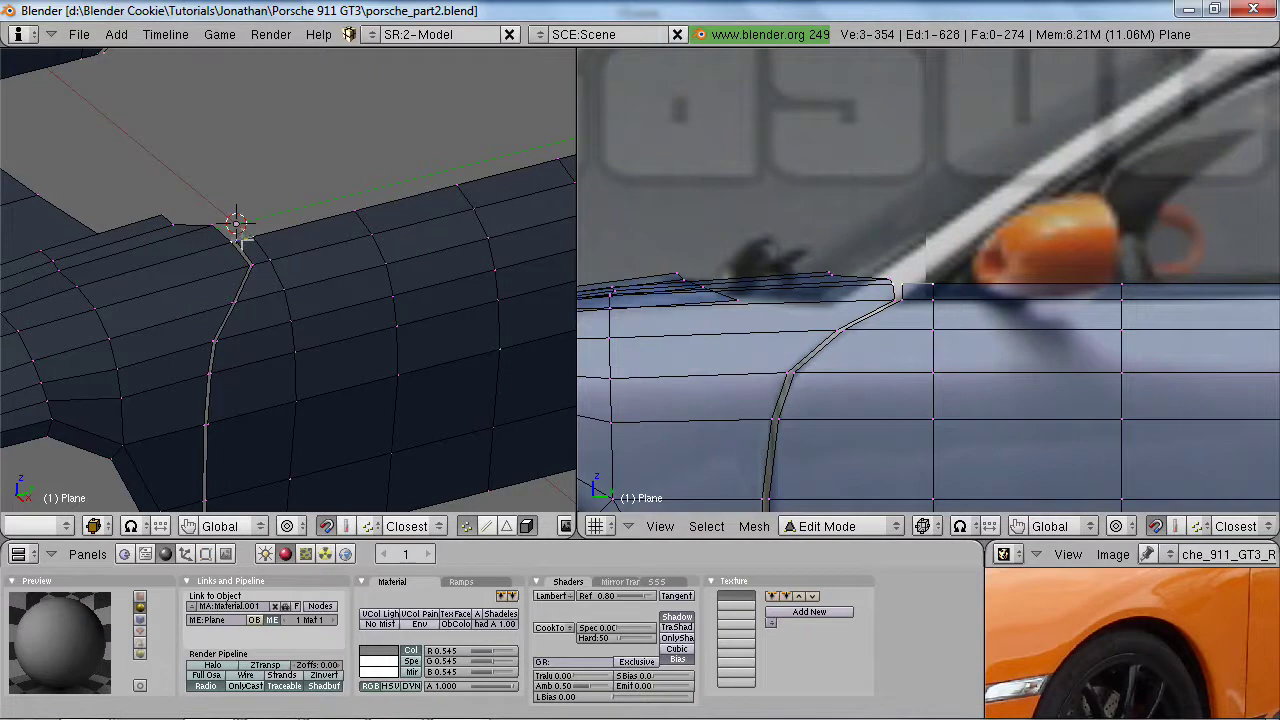
pyautogui.press('g')
pyautogui.press('y')
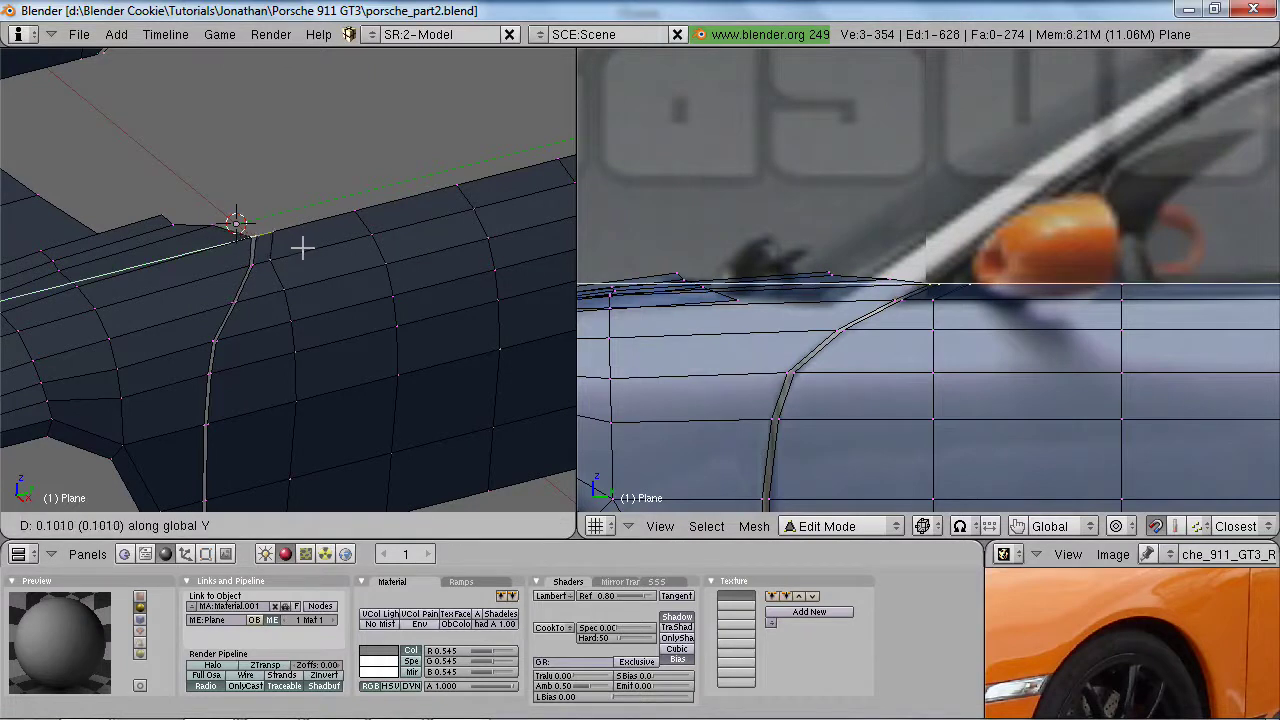
pyautogui.click(302, 247)
# - Compare the door's front seam with the orange car photo and examine the body shape in perspective and front view
pyautogui.hotkey('ctrl', 'Up')
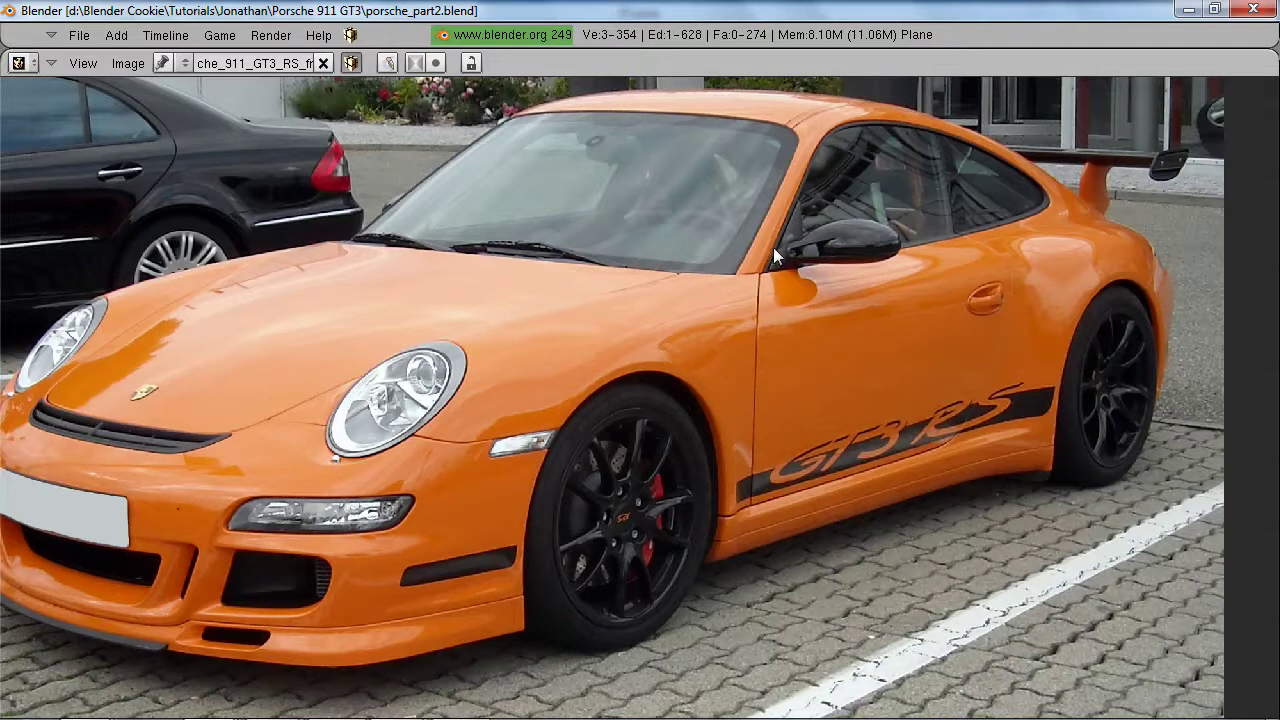
pyautogui.hotkey('ctrl', 'Down')
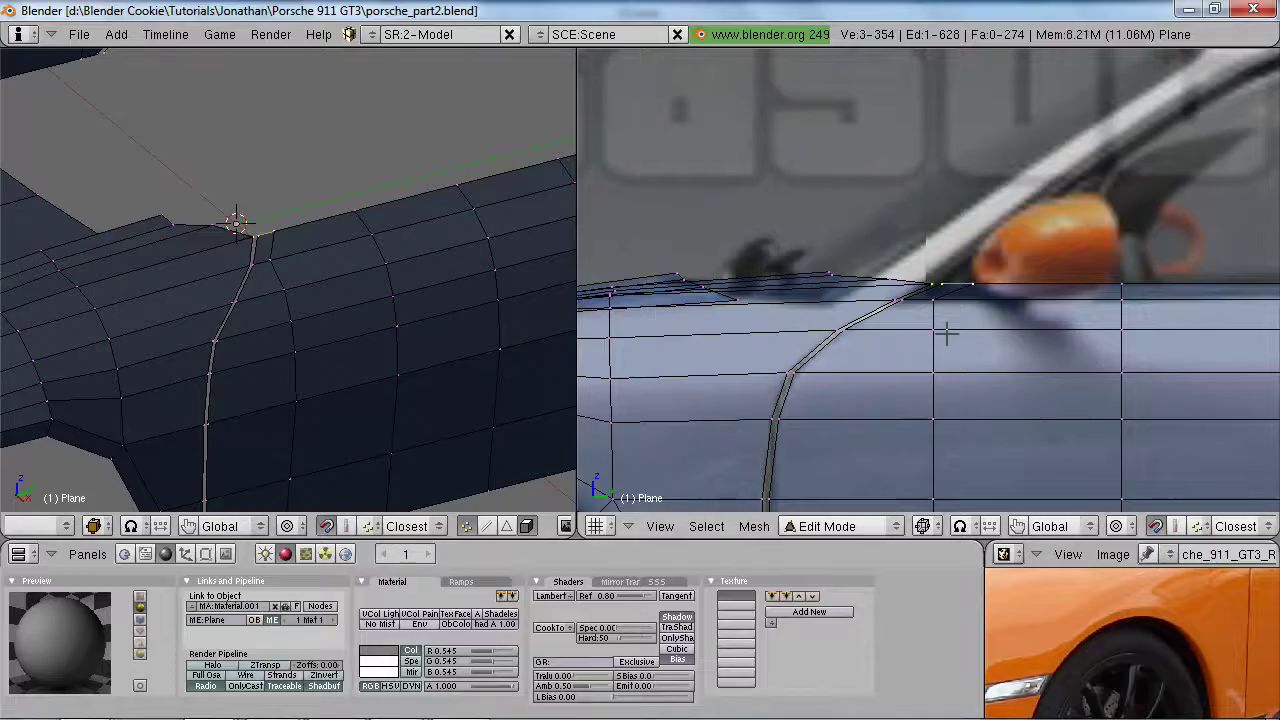
pyautogui.moveTo(294, 306); pyautogui.dragTo(300, 265, button='middle')
pyautogui.scroll(-3, 162, 367)
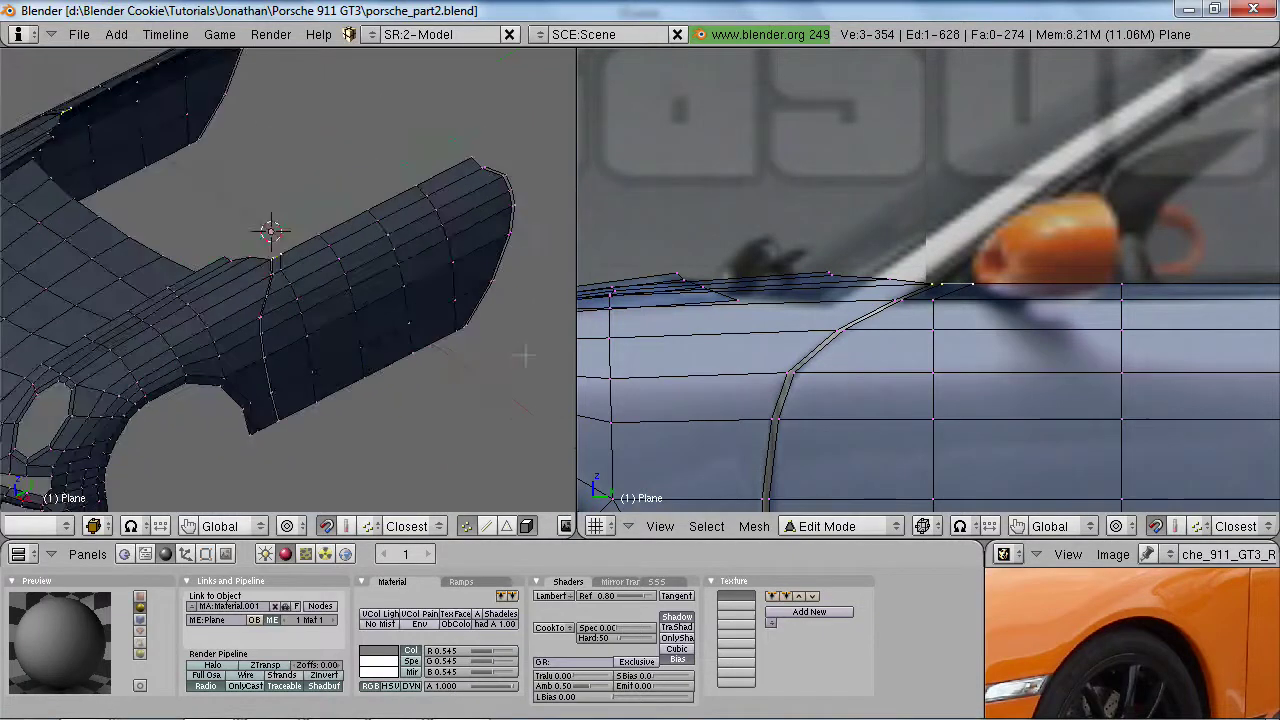
pyautogui.scroll(4, 354, 320)
pyautogui.moveTo(354, 320); pyautogui.dragTo(297, 405, button='middle')
pyautogui.moveTo(282, 289); pyautogui.dragTo(264, 226, button='middle')
pyautogui.press('a')
pyautogui.scroll(-5, 235, 316)
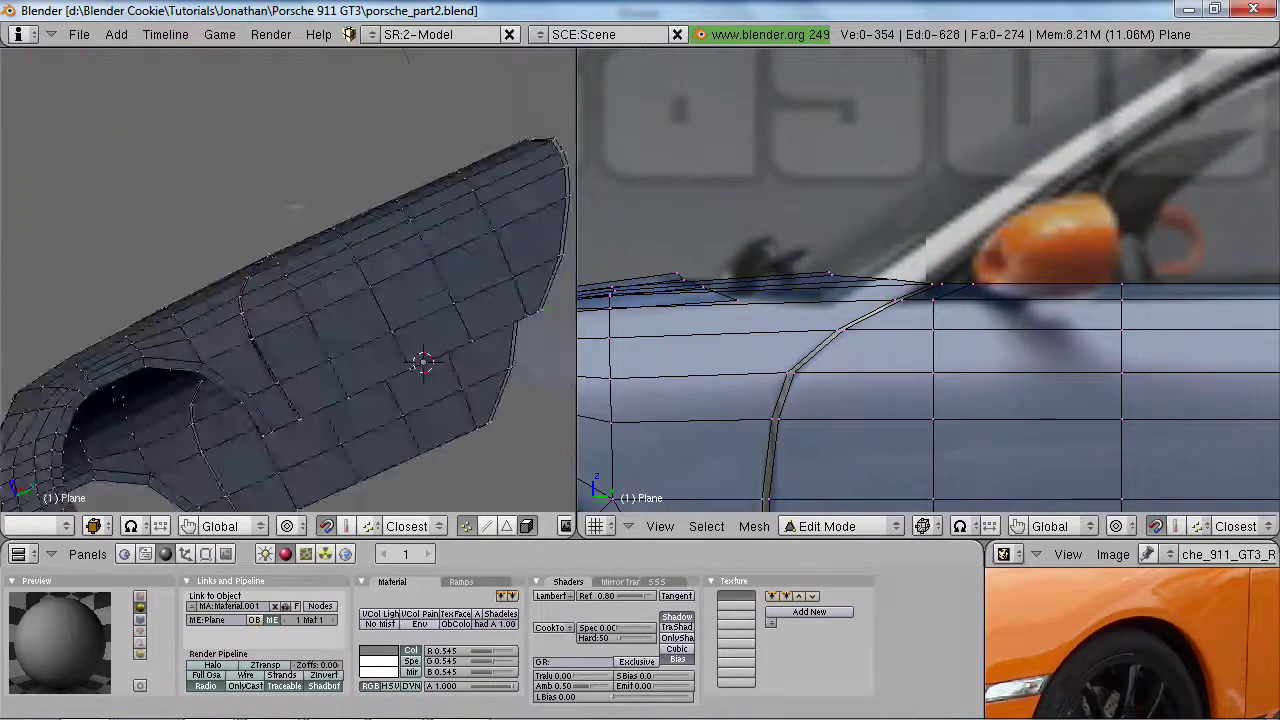
pyautogui.press('Tab')
pyautogui.moveTo(293, 363); pyautogui.dragTo(362, 375, button='middle')
pyautogui.press('KP_1')
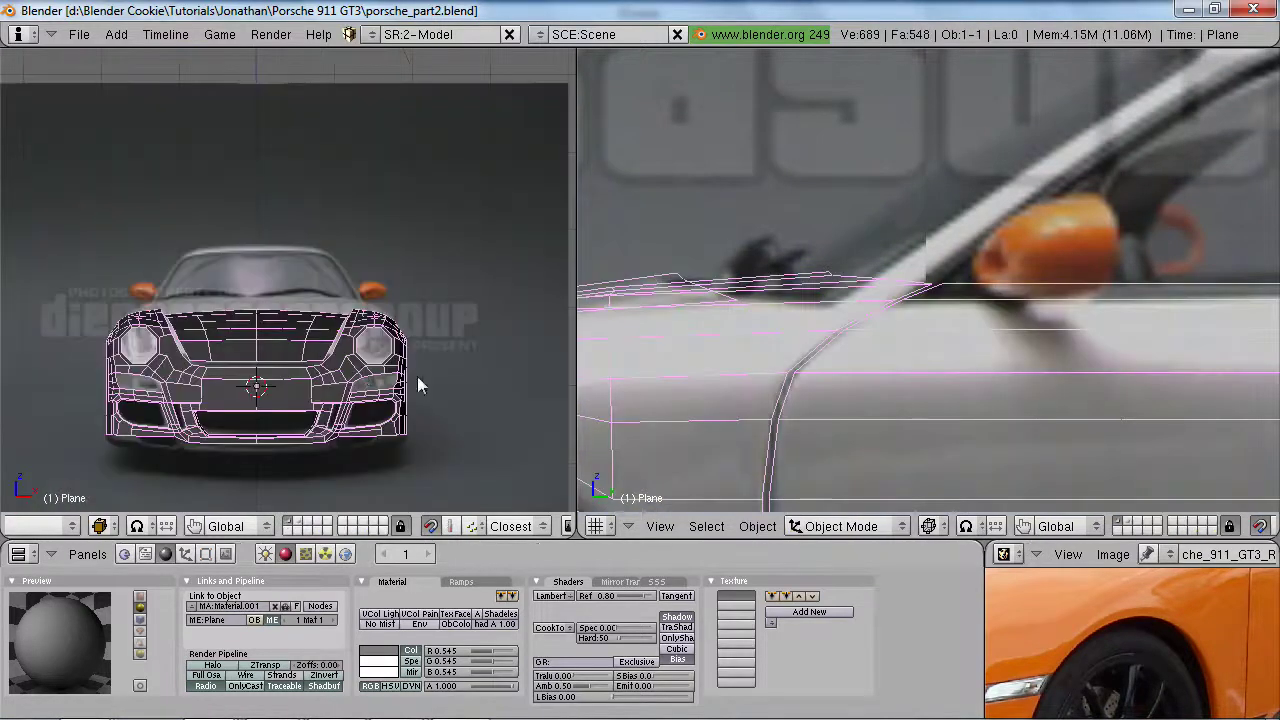
pyautogui.scroll(-4, 797, 251)
# - Move the door's upper rear corner vertex forward along Y by about 0.06 to meet the window pillar's base
pyautogui.press('Tab')
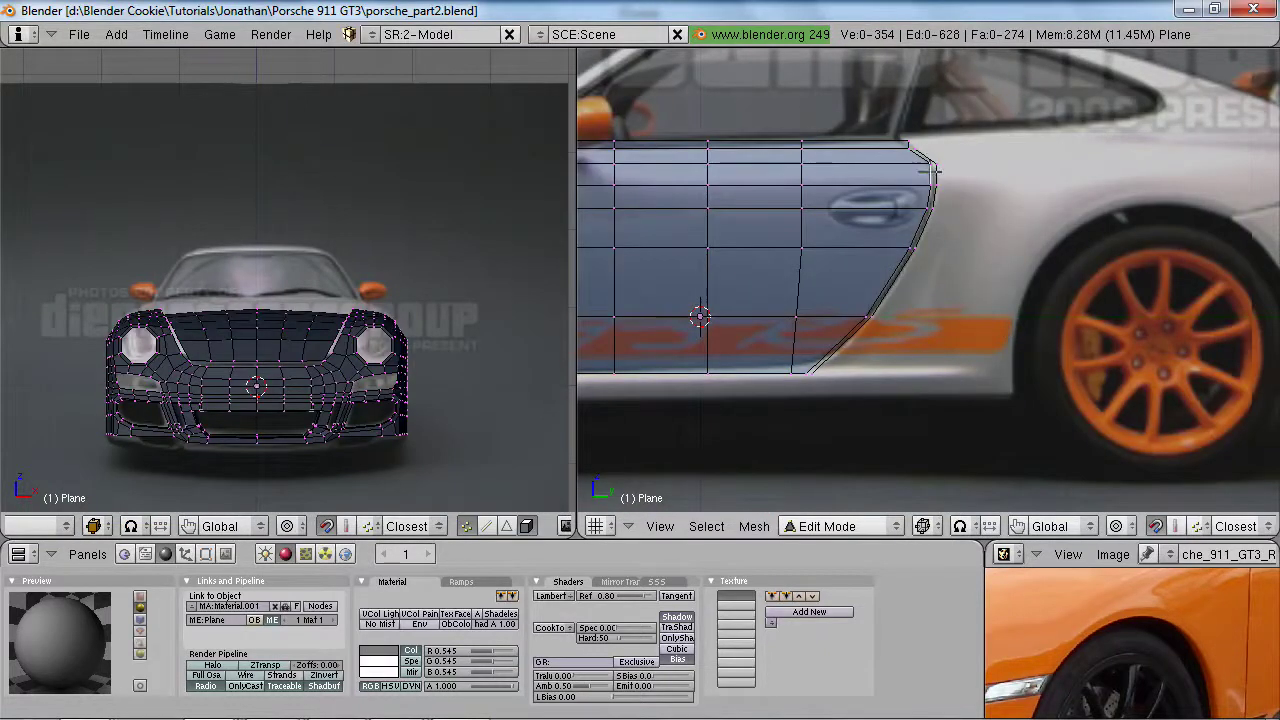
pyautogui.scroll(3, 926, 165)
pyautogui.rightClick(1004, 248)
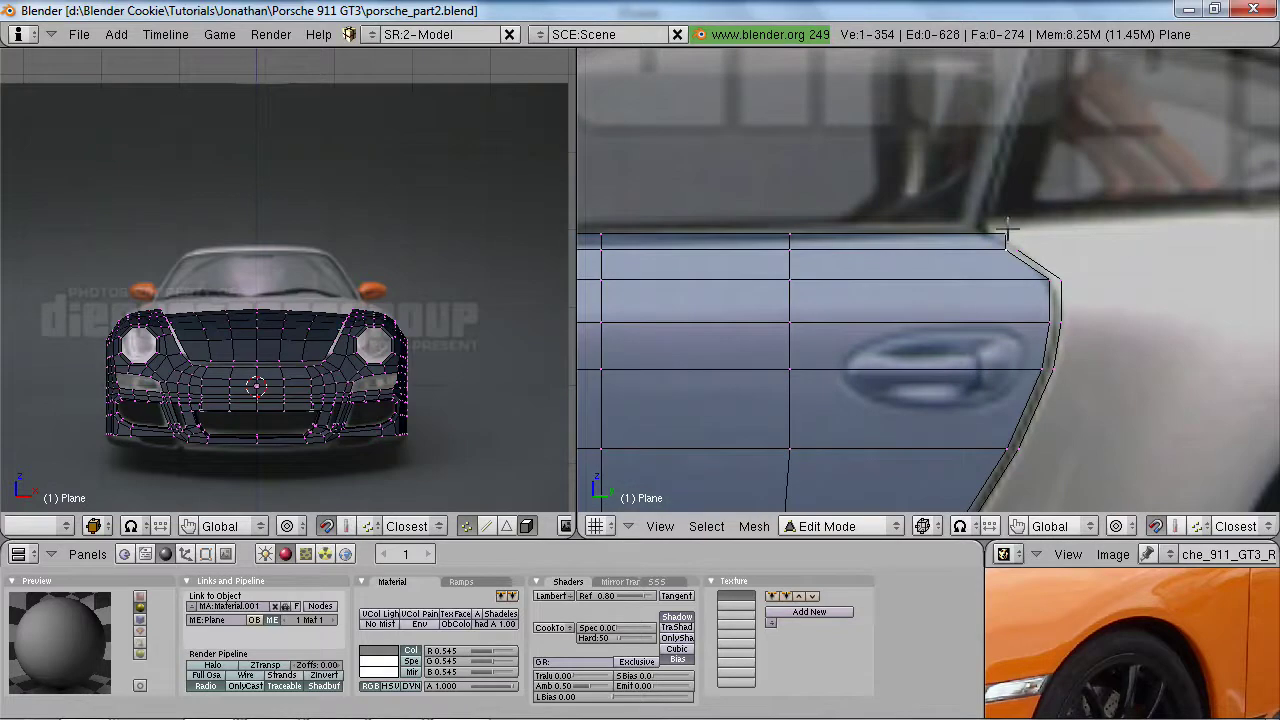
pyautogui.press('g')
pyautogui.press('y')
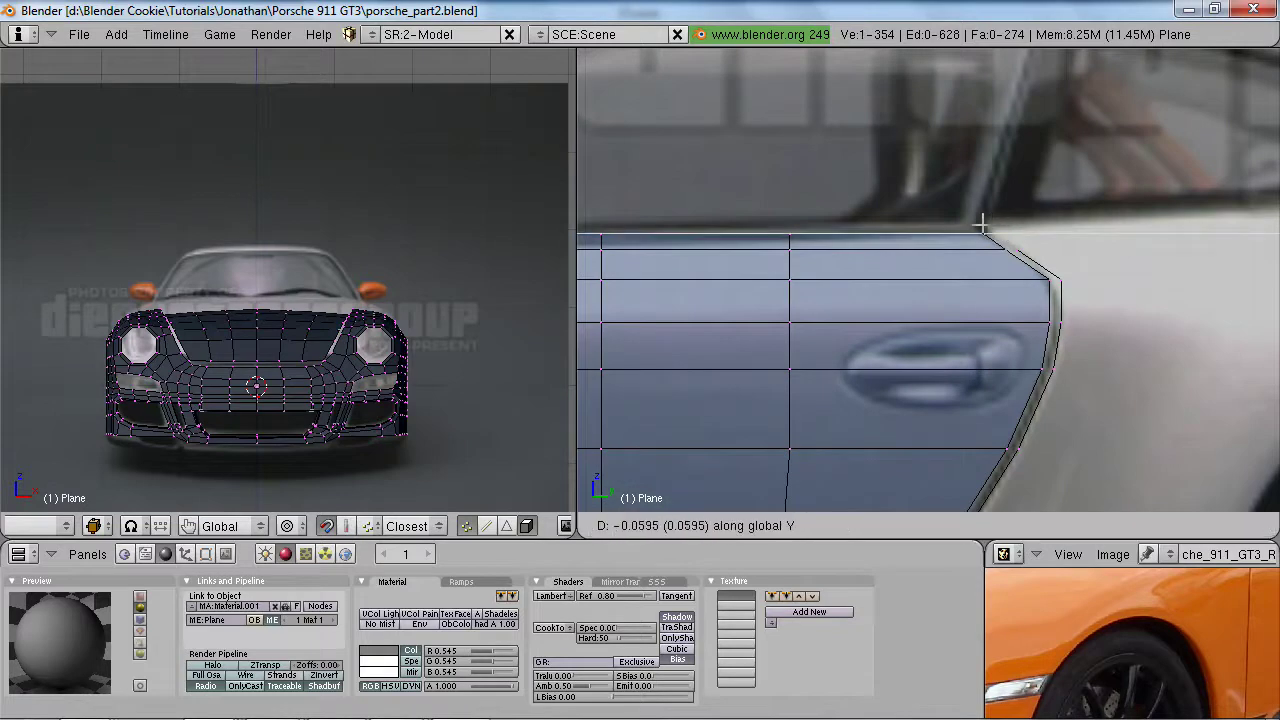
pyautogui.click(986, 228)
# - Extrude the door's upper rear corner edge slightly rearward along Y to extend the seam's outer edge, and remove the doubled vertices
pyautogui.keyDown('shift'); pyautogui.rightClick(1001, 250); pyautogui.keyUp('shift')
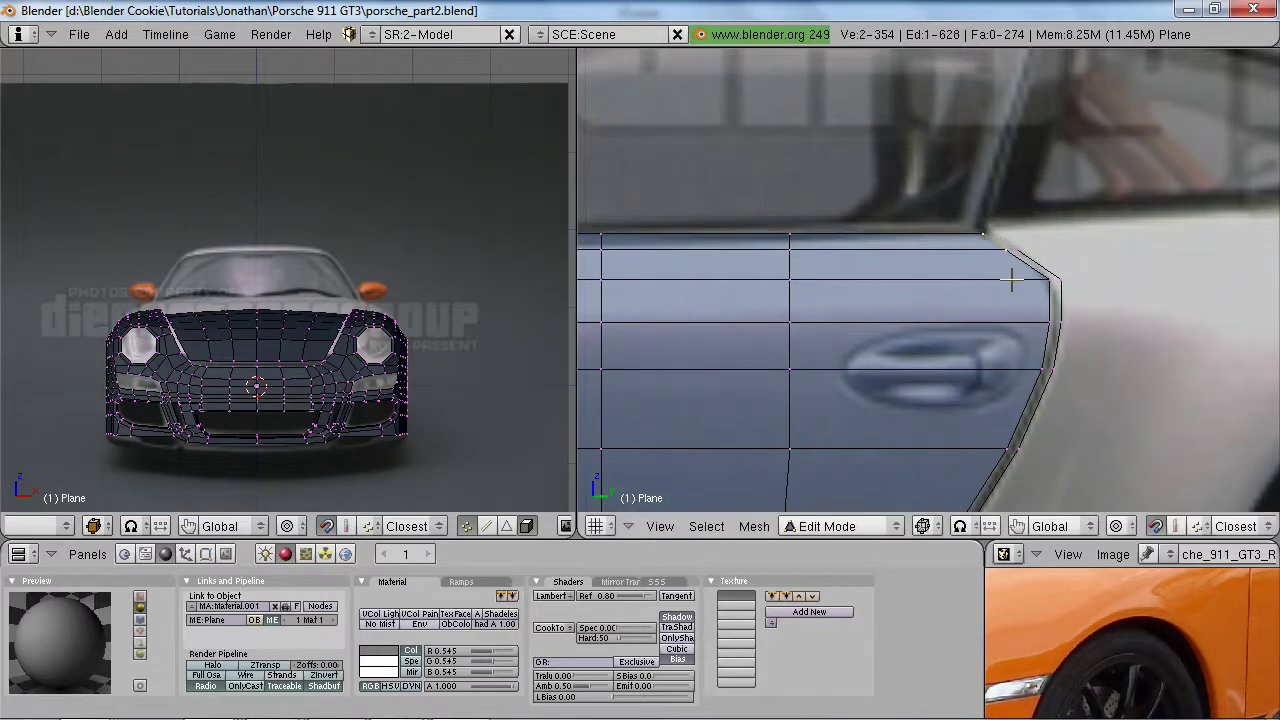
pyautogui.press('e')
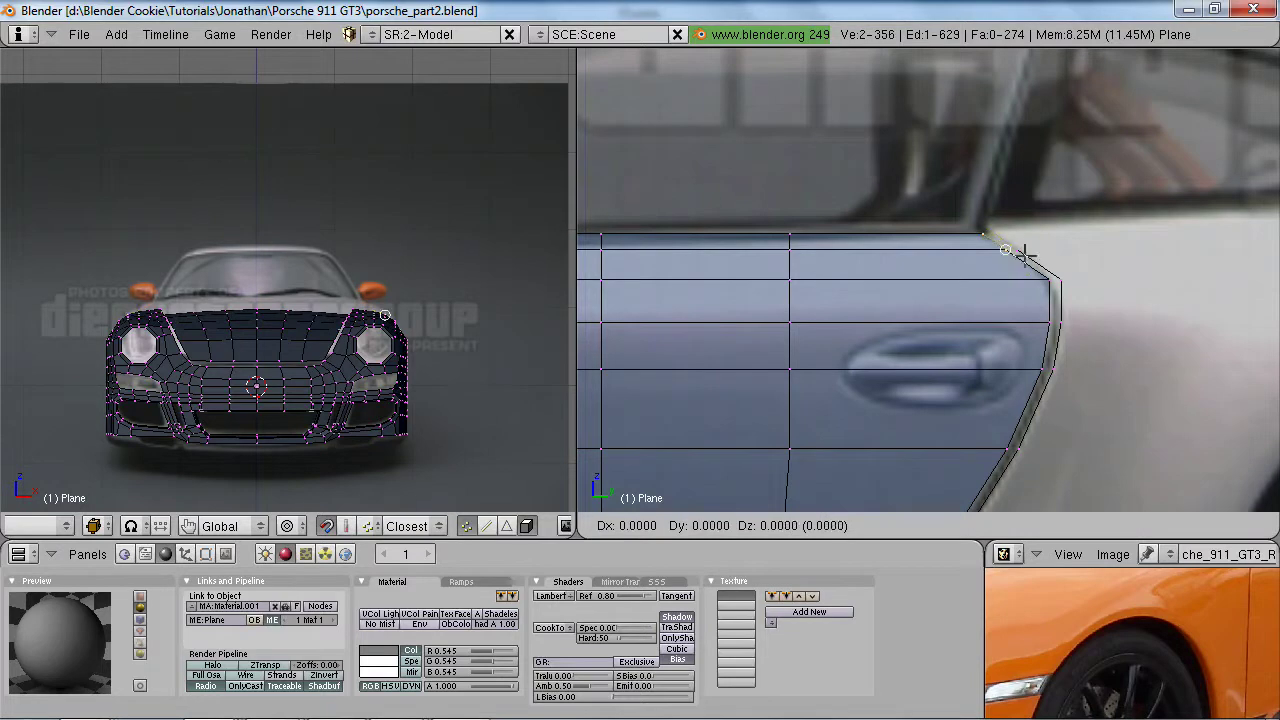
pyautogui.press('y')
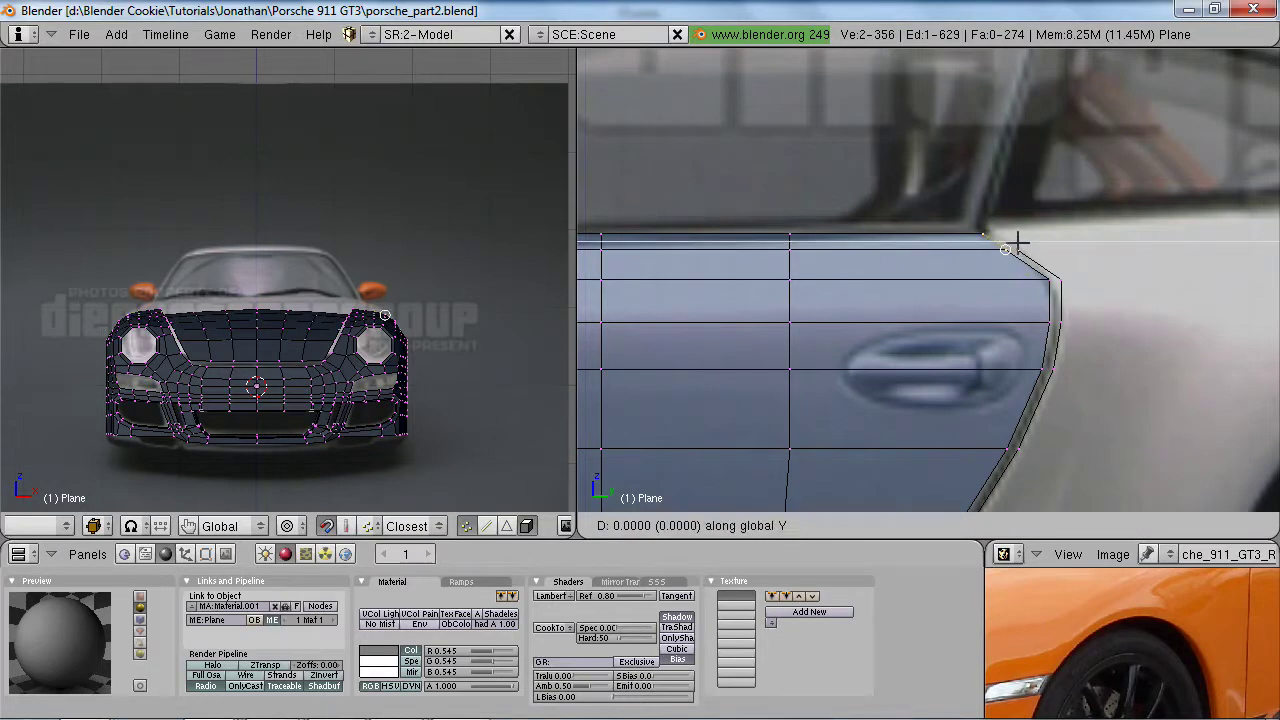
pyautogui.click(1034, 251)
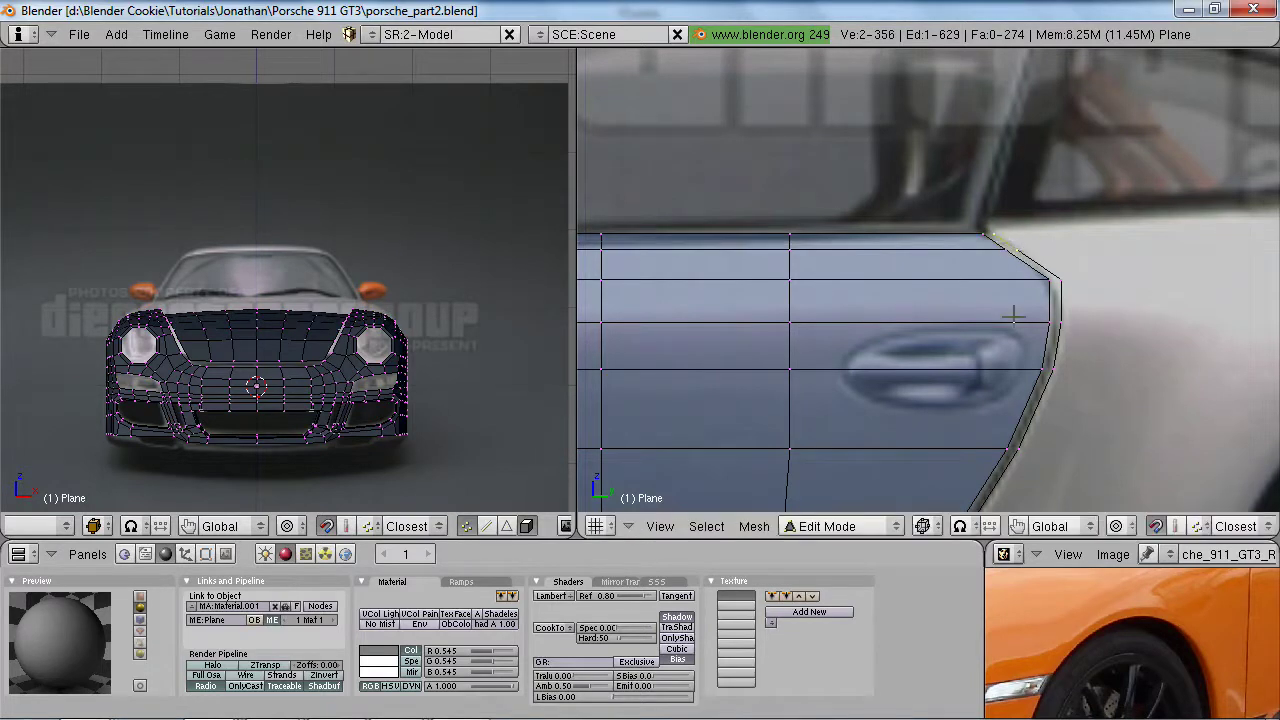
pyautogui.press('a')
pyautogui.press('w')
pyautogui.click(1023, 151)
pyautogui.click(1013, 317)
pyautogui.scroll(2, 1013, 317)
pyautogui.press('a')
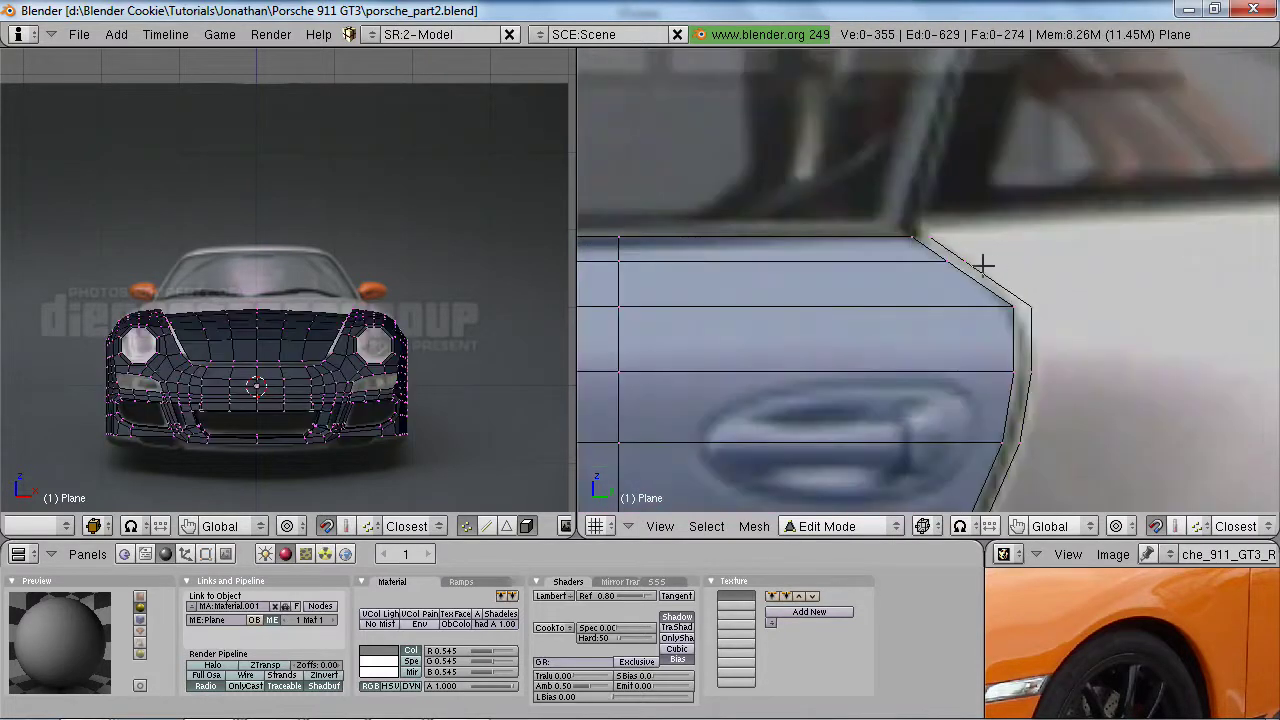
# - Shift the vertex near the top of the rear seam's outer edge to even out the gap
pyautogui.keyDown('alt'); pyautogui.rightClick(982, 265); pyautogui.keyUp('alt')
pyautogui.rightClick(974, 257)
pyautogui.press('g')
pyautogui.click(974, 249)
# - Extrude the rear seam's outer edge loop rearward along Y toward the rear wheel to start the rear quarter panel
pyautogui.keyDown('alt'); pyautogui.rightClick(998, 272); pyautogui.keyUp('alt')
pyautogui.scroll(-3, 1035, 349)
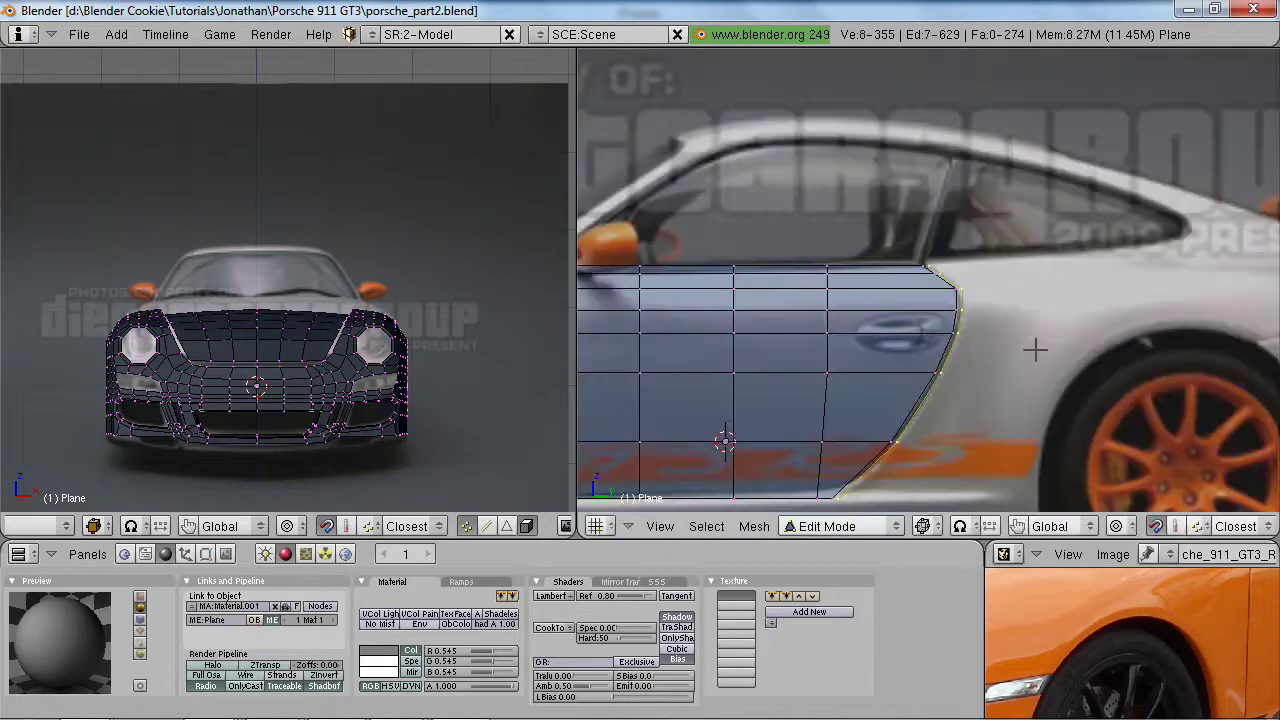
pyautogui.press('e')
pyautogui.click(1024, 349)
pyautogui.press('y')
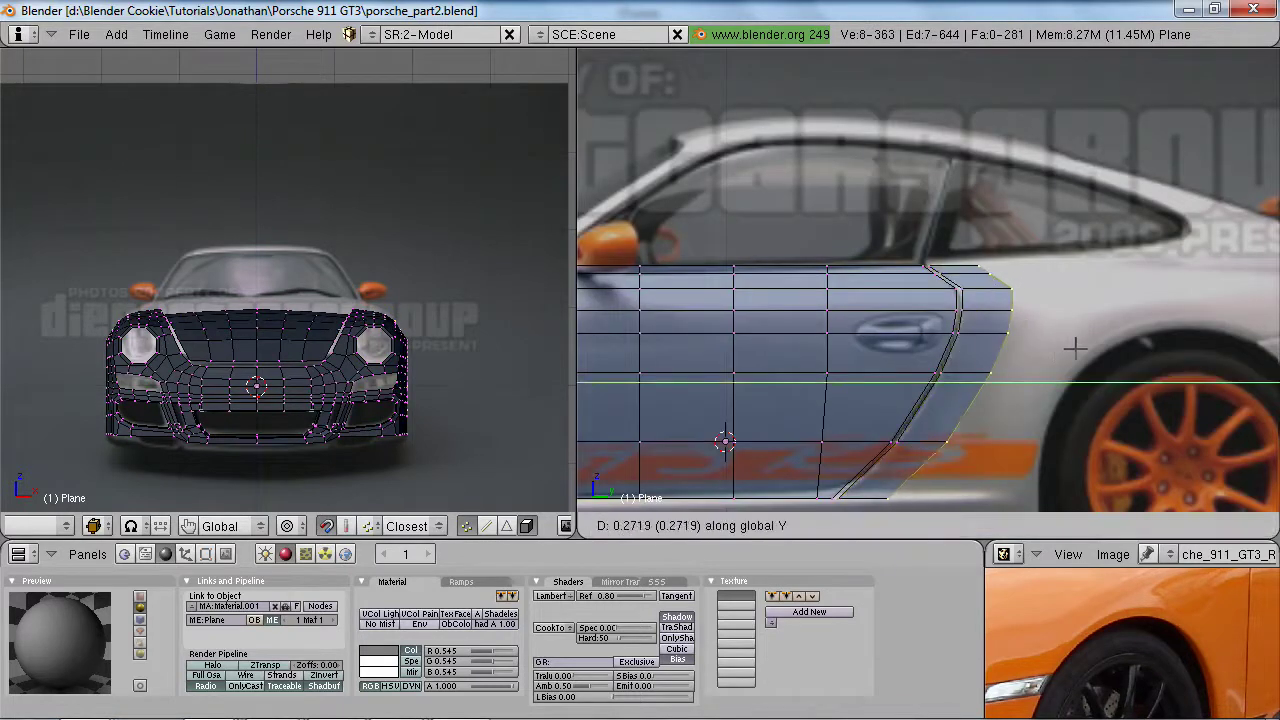
pyautogui.click(1092, 347)
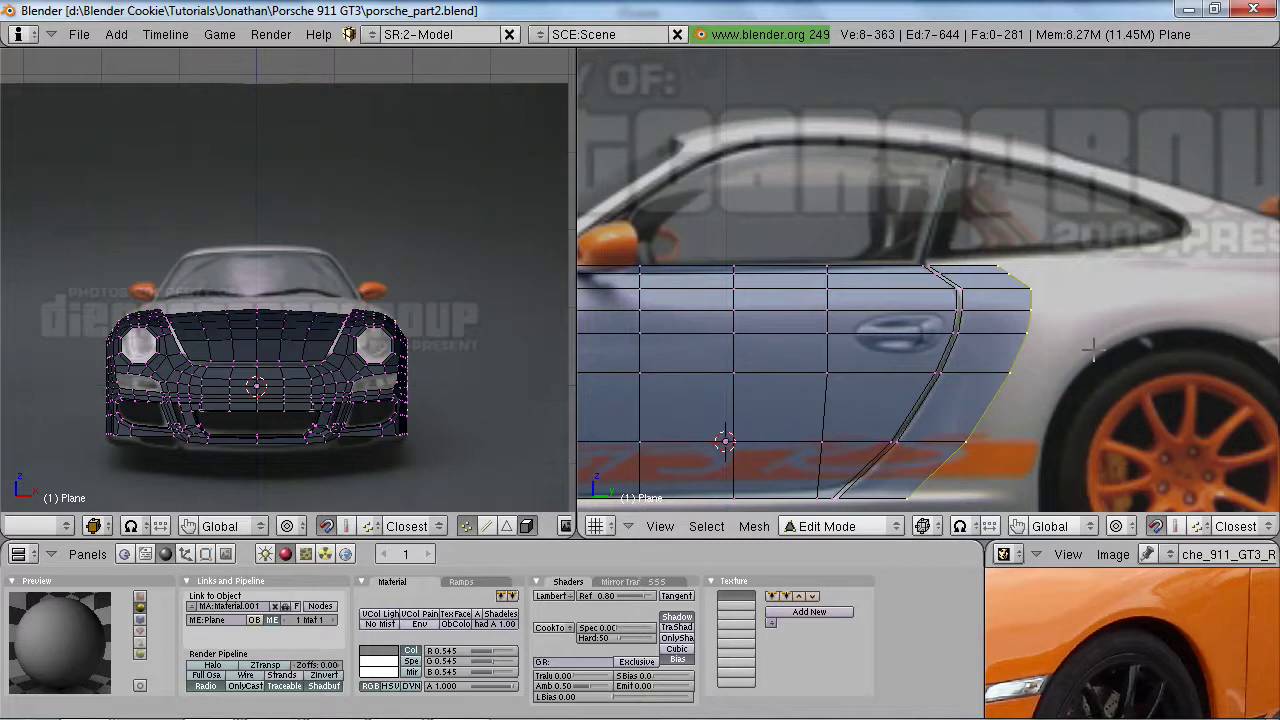
# - Flatten the new rear edge by scaling it to 0 along Y, and shift it along Y ahead of the rear wheel
pyautogui.write('sy0')
pyautogui.press('Return')
pyautogui.press('g')
pyautogui.press('y')
pyautogui.click(1115, 356)
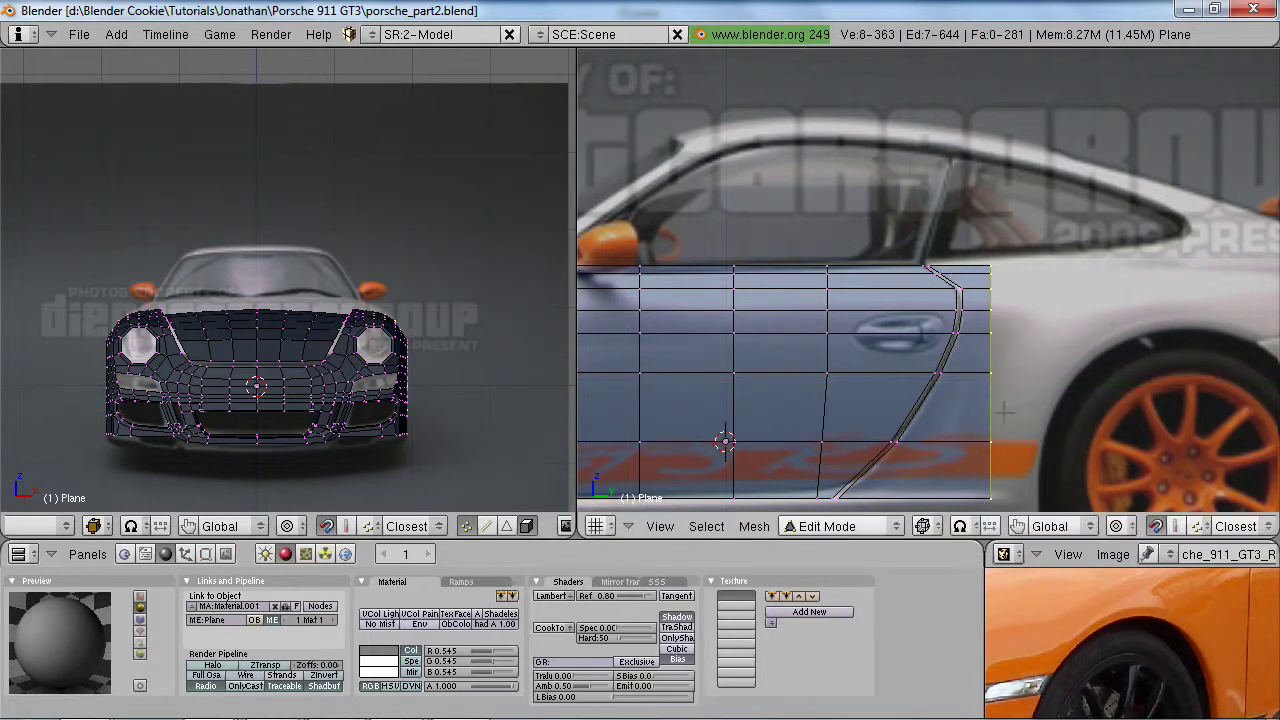
# - Move the two lowest vertices of the quarter panel's rear edge forward along Y by about 0.06
pyautogui.keyDown('shift'); pyautogui.moveTo(1004, 412); pyautogui.dragTo(994, 336, button='middle'); pyautogui.keyUp('shift')
pyautogui.scroll(1, 1010, 346)
pyautogui.keyDown('shift'); pyautogui.moveTo(1015, 405); pyautogui.dragTo(1003, 387, button='middle'); pyautogui.keyUp('shift')
pyautogui.press('a')
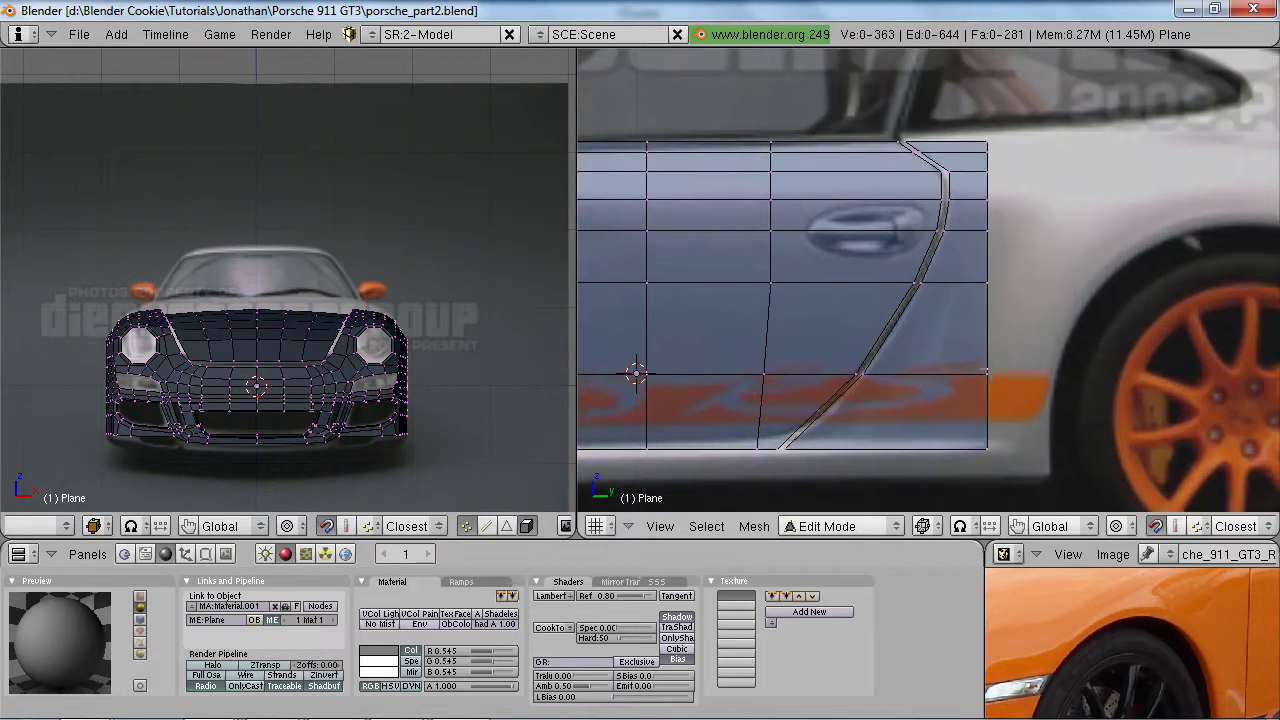
pyautogui.keyDown('shift'); pyautogui.rightClick(1012, 408); pyautogui.keyUp('shift')
pyautogui.press('g')
pyautogui.press('y')
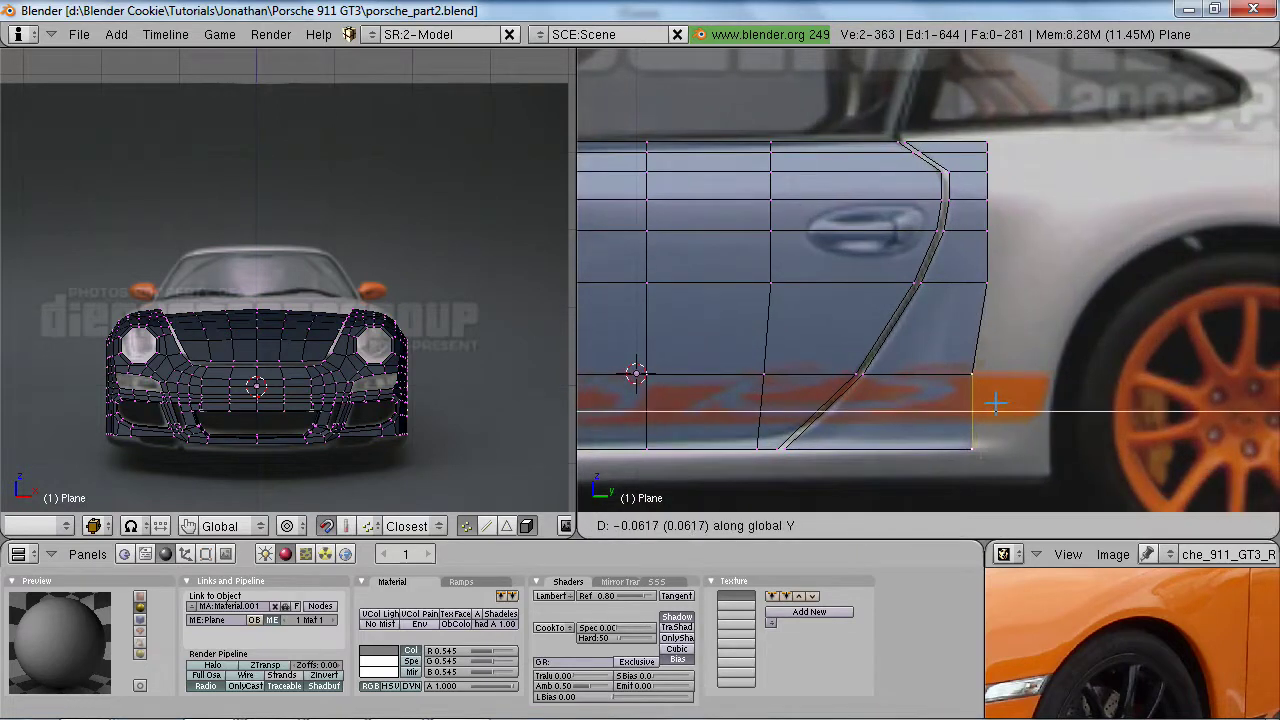
pyautogui.click(994, 400)
pyautogui.press('a')
# - Compare with the reference photo and shift the middle and upper vertices of the quarter panel's rear edge slightly rearward along Y
pyautogui.rightClick(993, 280)
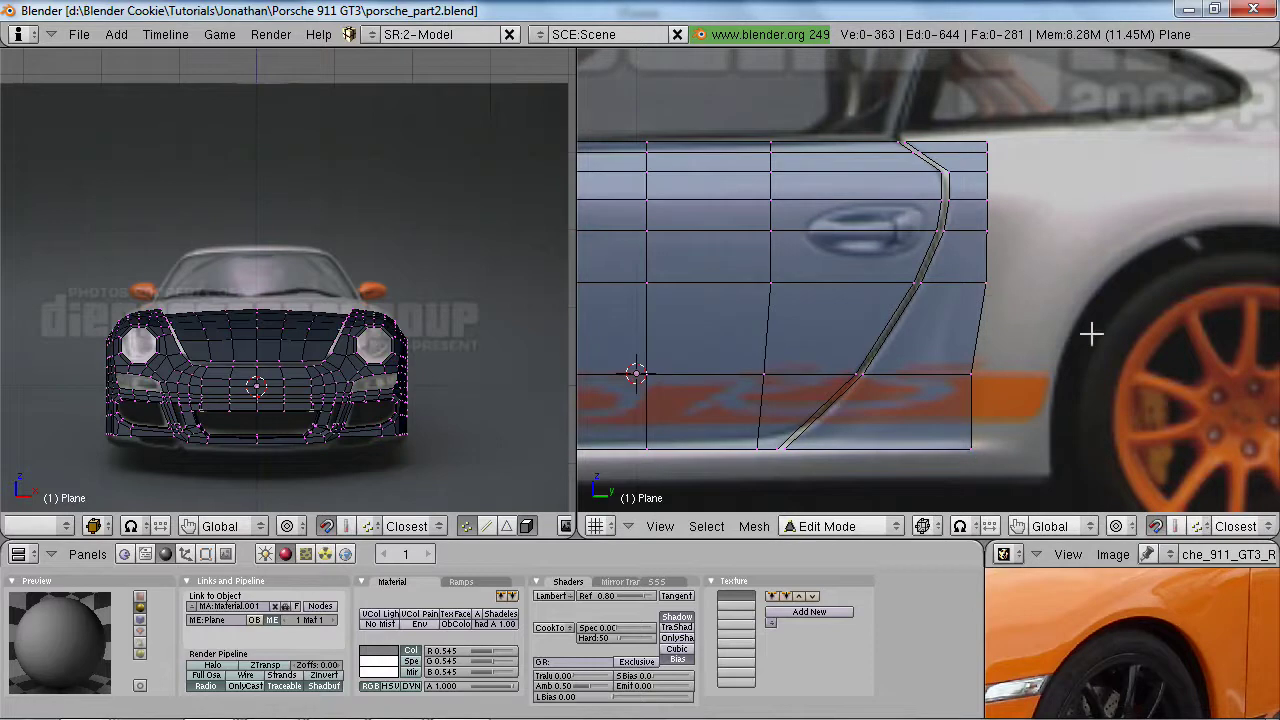
pyautogui.hotkey('ctrl', 'Up')
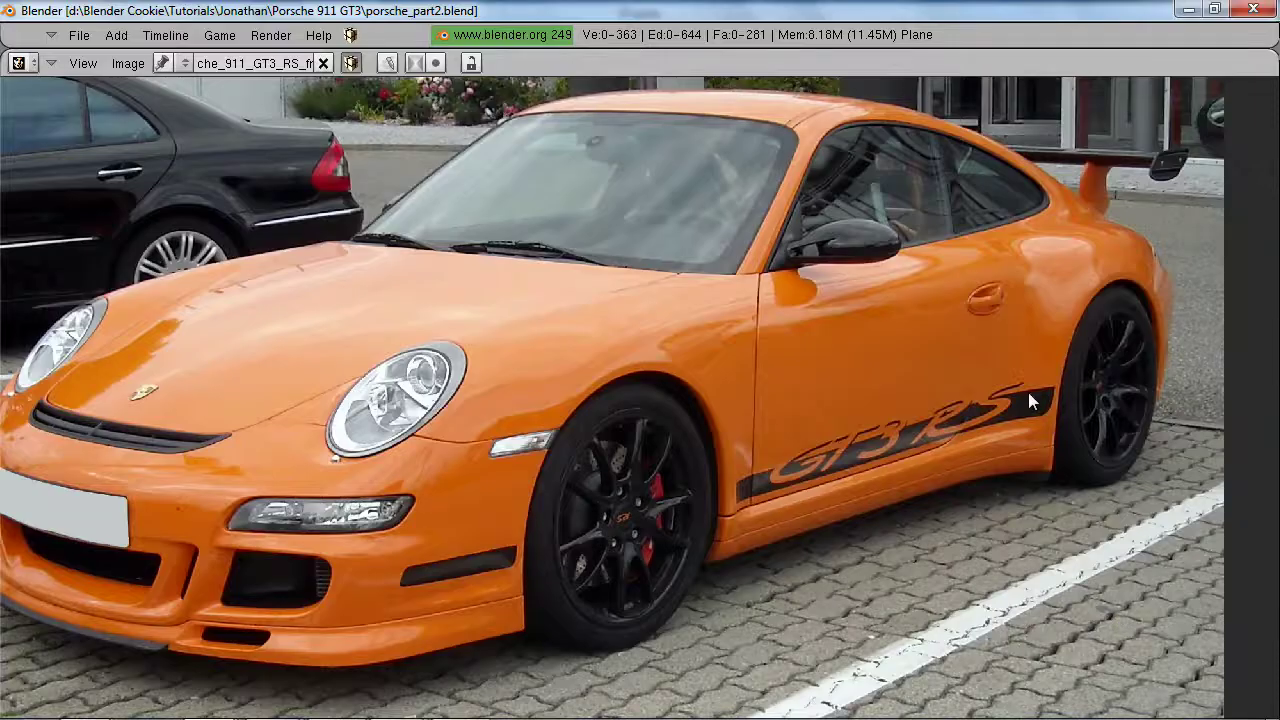
pyautogui.hotkey('ctrl', 'Up')
pyautogui.keyDown('shift'); pyautogui.moveTo(1002, 177); pyautogui.dragTo(920, 271, button='middle'); pyautogui.keyUp('shift')
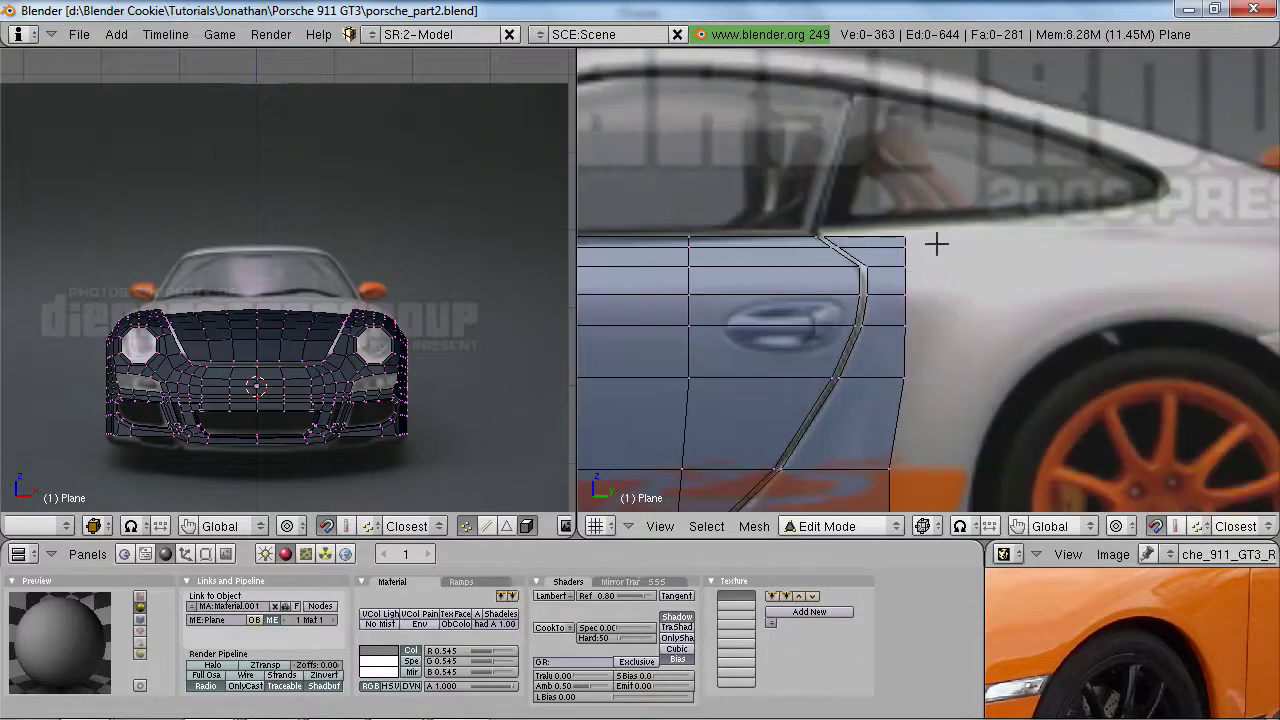
pyautogui.scroll(-2, 910, 365)
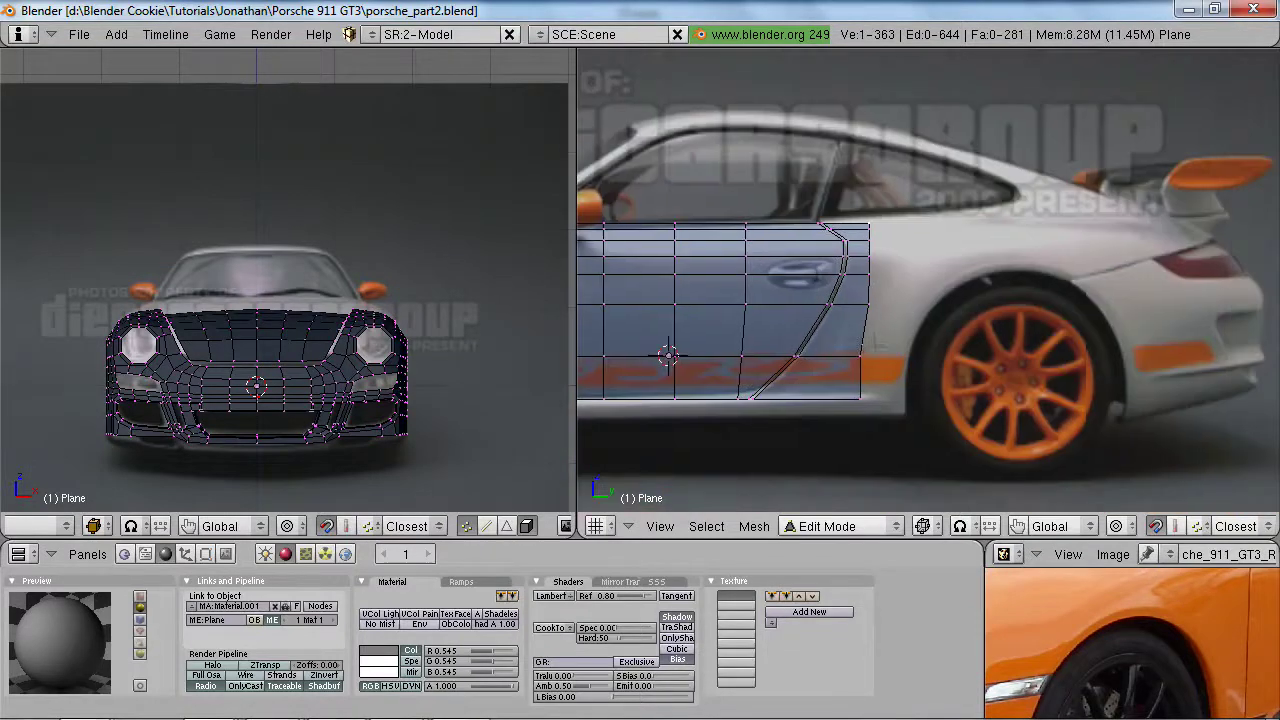
pyautogui.press('g')
pyautogui.press('y')
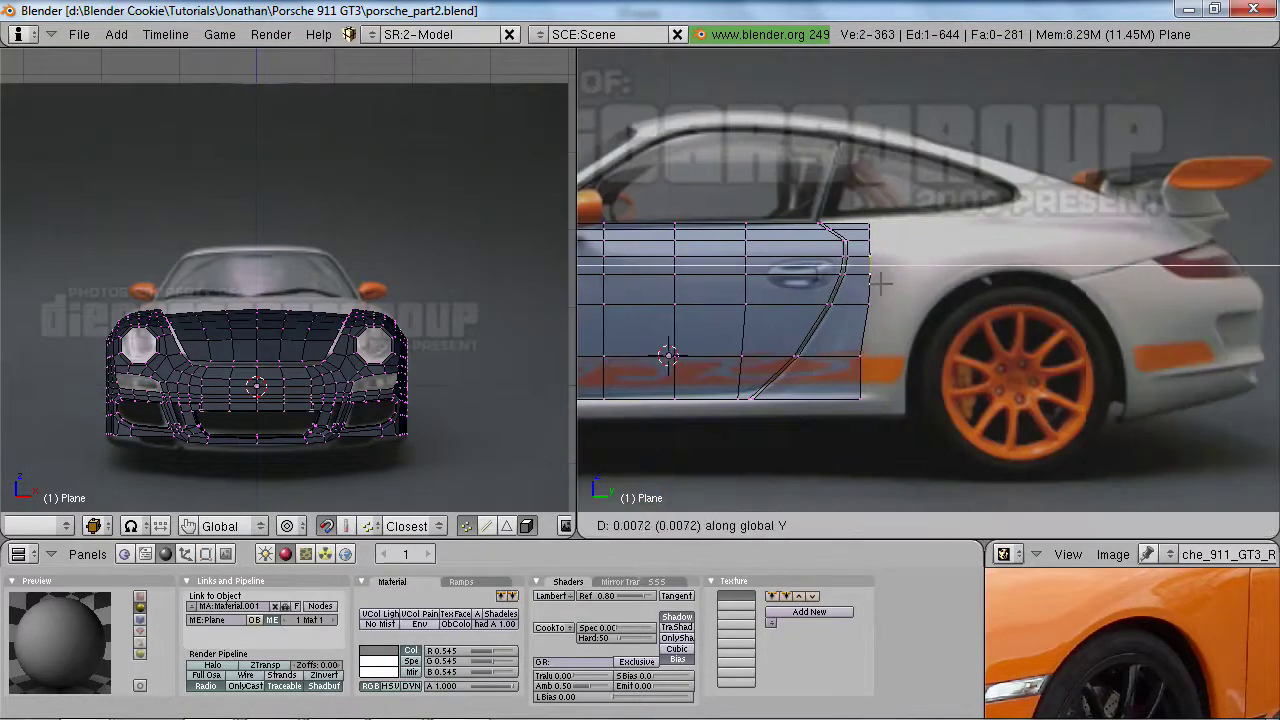
pyautogui.click(888, 284)
pyautogui.press('a')
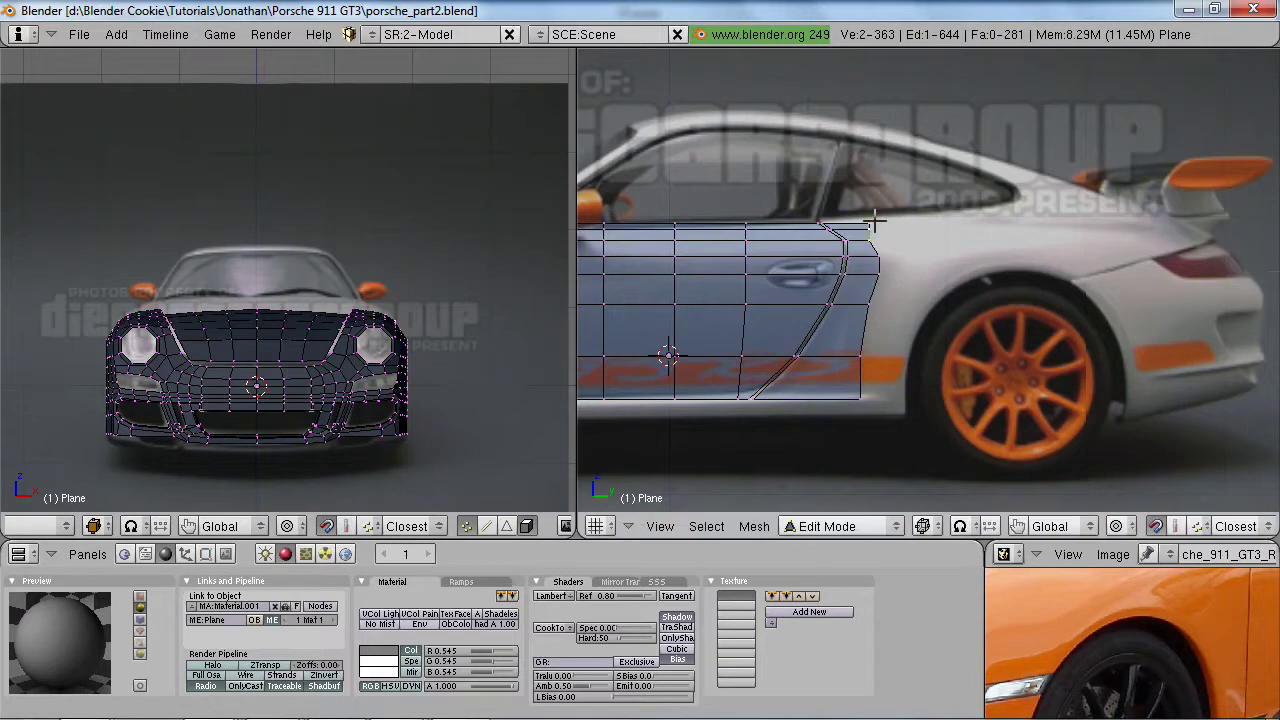
pyautogui.keyDown('shift'); pyautogui.rightClick(873, 222); pyautogui.keyUp('shift')
pyautogui.press('g')
pyautogui.press('y')
pyautogui.click(887, 222)
# - Extrude the quarter panel's rear edge loop rearward along Y by about 0.18
pyautogui.scroll(2, 834, 349)
pyautogui.moveTo(905, 315)
pyautogui.keyDown('shift'); pyautogui.mouseDown(button='middle')
pyautogui.moveTo(834, 349)
pyautogui.moveTo(903, 306)
pyautogui.mouseUp(button='middle'); pyautogui.keyUp('shift')
pyautogui.keyDown('alt'); pyautogui.rightClick(813, 304); pyautogui.keyUp('alt')
pyautogui.press('e')
pyautogui.click(897, 363)
pyautogui.press('y')
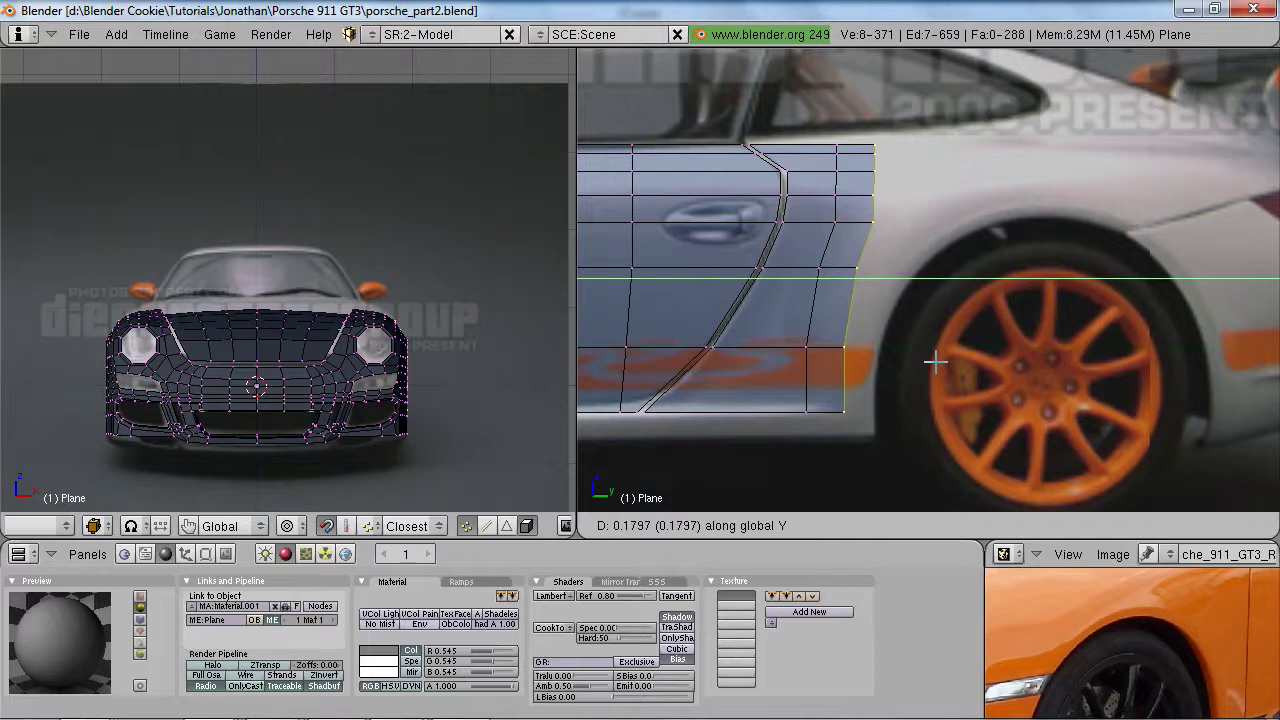
pyautogui.click(935, 362)
# - Shift the five upper vertices of the newly extruded rear edge slightly rearward along Y
pyautogui.scroll(-1, 908, 354)
pyautogui.press('a')
pyautogui.keyDown('shift'); pyautogui.rightClick(881, 205); pyautogui.keyUp('shift')
pyautogui.keyDown('shift'); pyautogui.rightClick(877, 155); pyautogui.keyUp('shift')
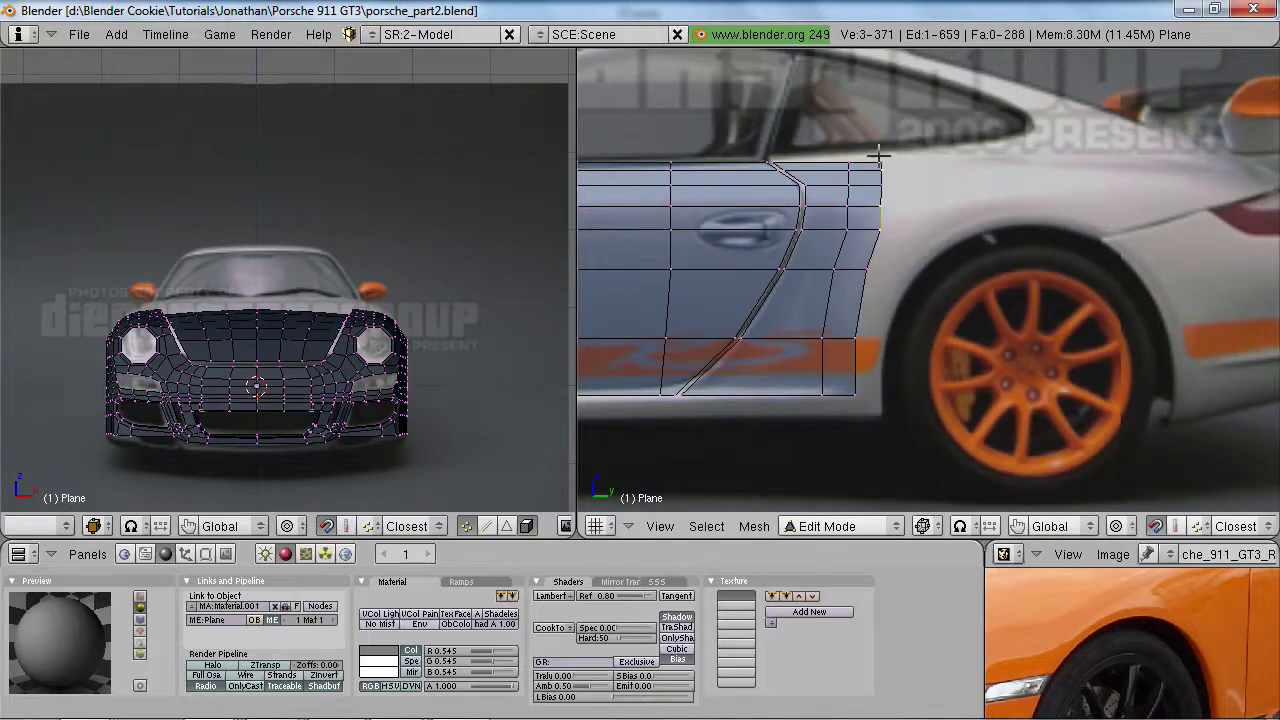
pyautogui.keyDown('shift'); pyautogui.rightClick(882, 197); pyautogui.keyUp('shift')
pyautogui.press('g')
pyautogui.press('y')
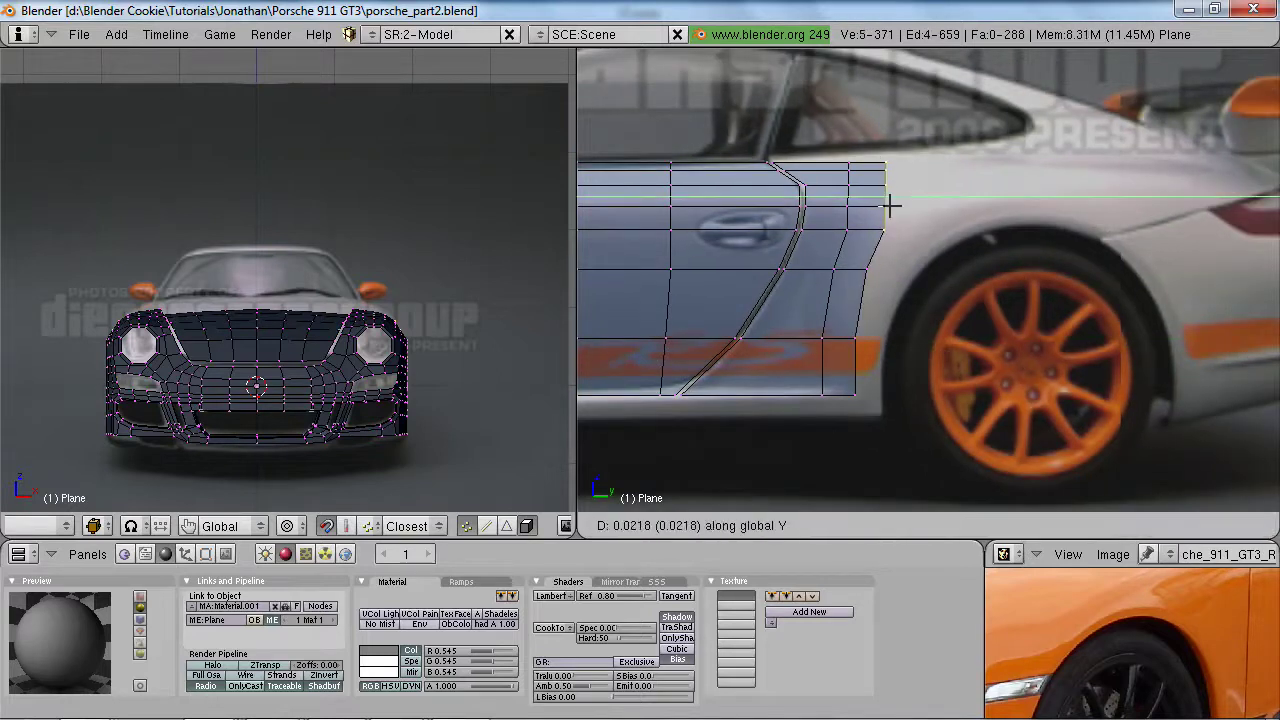
pyautogui.click(892, 206)
# - Move the top four vertices of the rear edge farther rearward along Y, above the front part of the rear wheel arch
pyautogui.rightClick(892, 205)
pyautogui.keyDown('shift'); pyautogui.rightClick(892, 187); pyautogui.keyUp('shift')
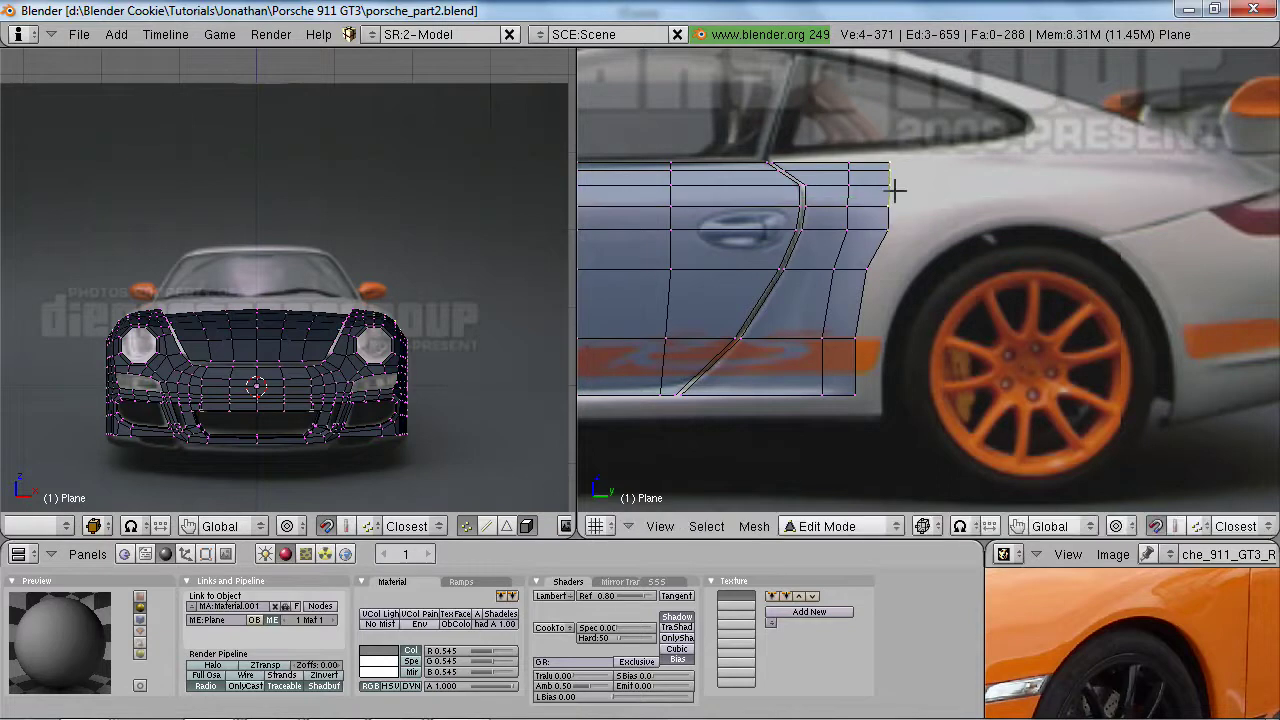
pyautogui.press('g')
pyautogui.press('y')
pyautogui.click(937, 194)
# - Examine the rear fender and wheel arch in the reference photo and compare them with the side view
pyautogui.scroll(-3, 997, 475)
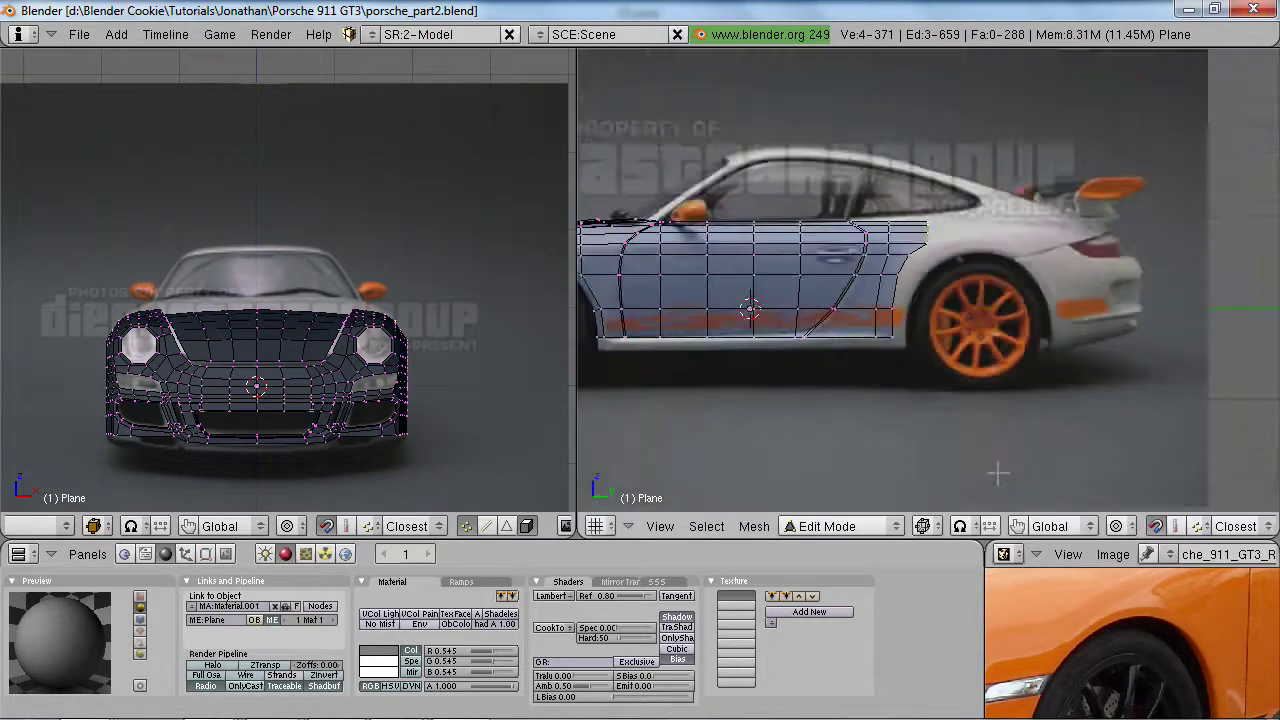
pyautogui.scroll(3, 990, 450)
pyautogui.hotkey('shift', 'space')
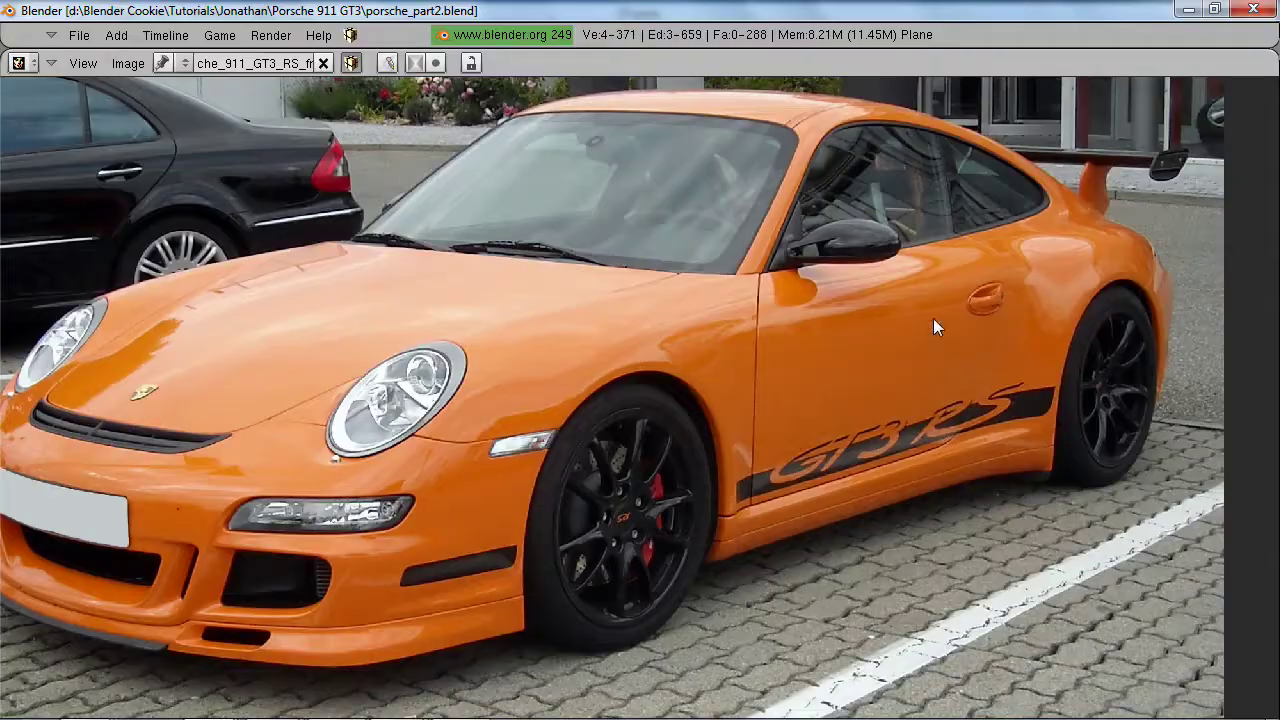
pyautogui.scroll(2, 985, 315)
pyautogui.moveTo(953, 328); pyautogui.dragTo(690, 407, button='middle')
pyautogui.scroll(-2, 826, 398)
pyautogui.scroll(-1, 805, 365)
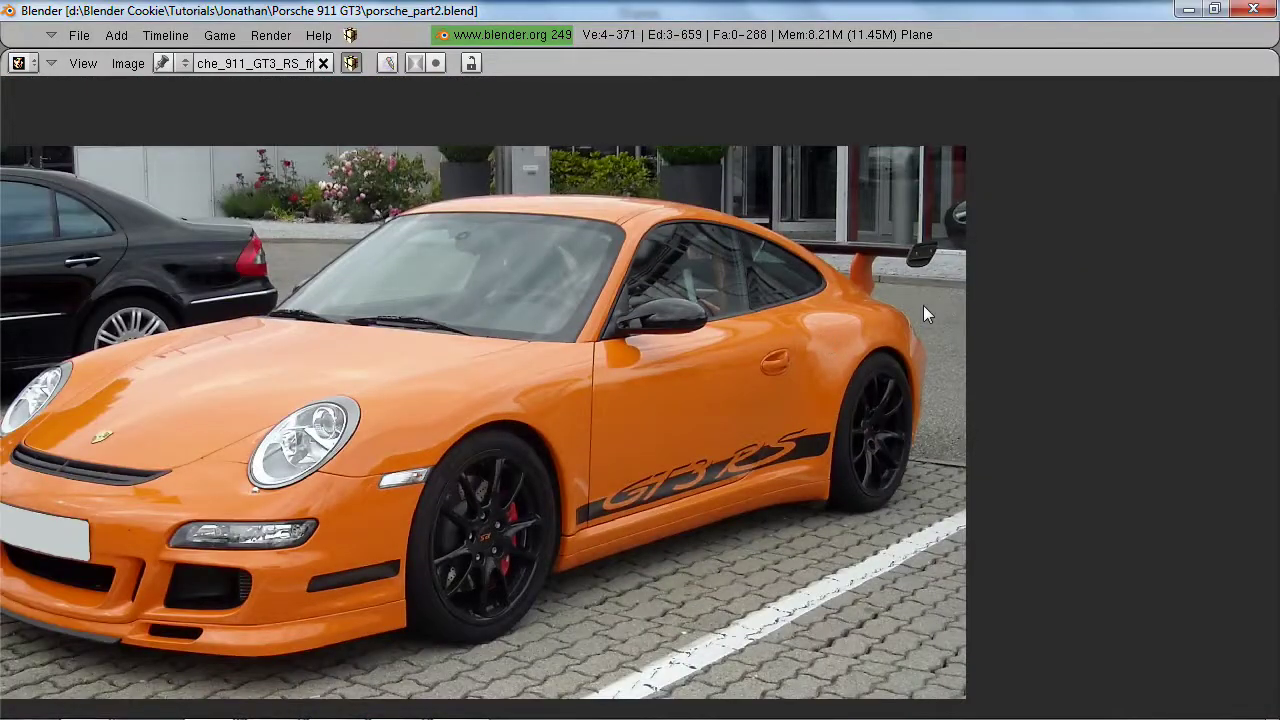
pyautogui.hotkey('shift', 'space')
pyautogui.keyDown('shift'); pyautogui.moveTo(952, 274); pyautogui.dragTo(880, 336, button='middle'); pyautogui.keyUp('shift')
pyautogui.scroll(2, 884, 333)
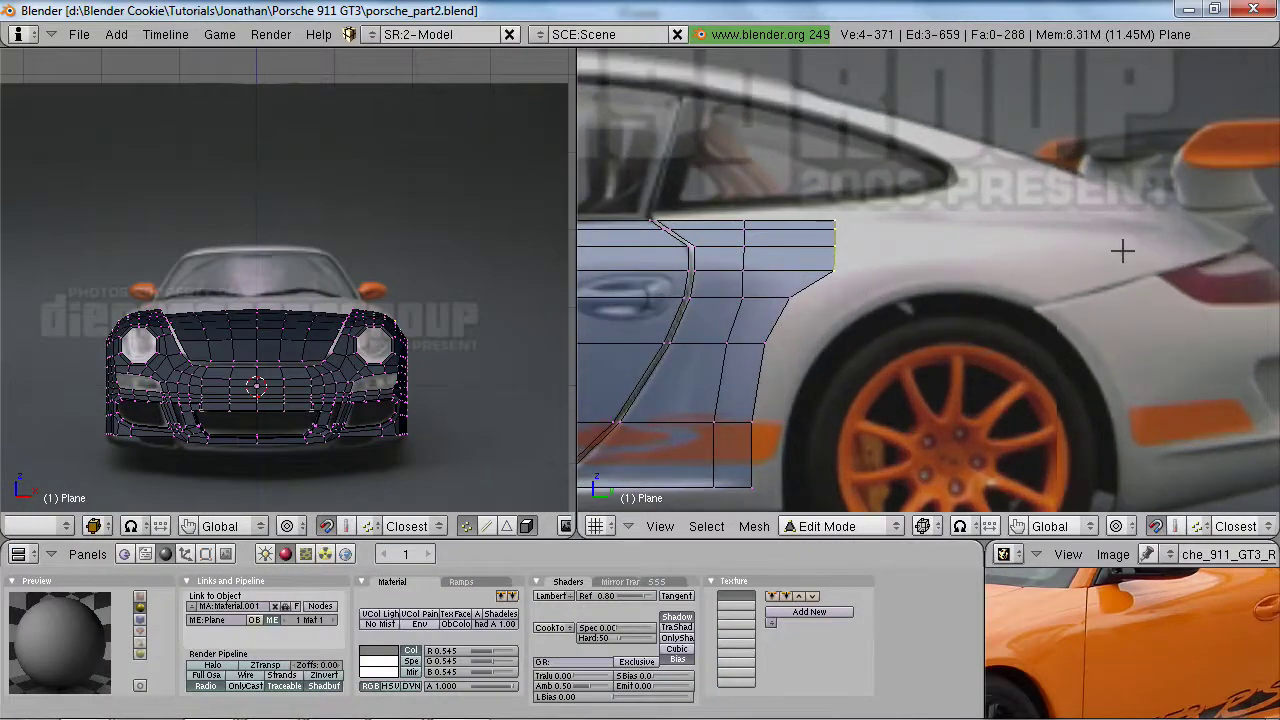
# - Duplicate the strip of faces around the front wheel arch and move the copy along Y over the rear wheel
pyautogui.scroll(-2, 868, 365)
pyautogui.keyDown('shift'); pyautogui.moveTo(923, 354); pyautogui.dragTo(1126, 329, button='middle'); pyautogui.keyUp('shift')
pyautogui.press('a')
pyautogui.scroll(-1, 1103, 365)
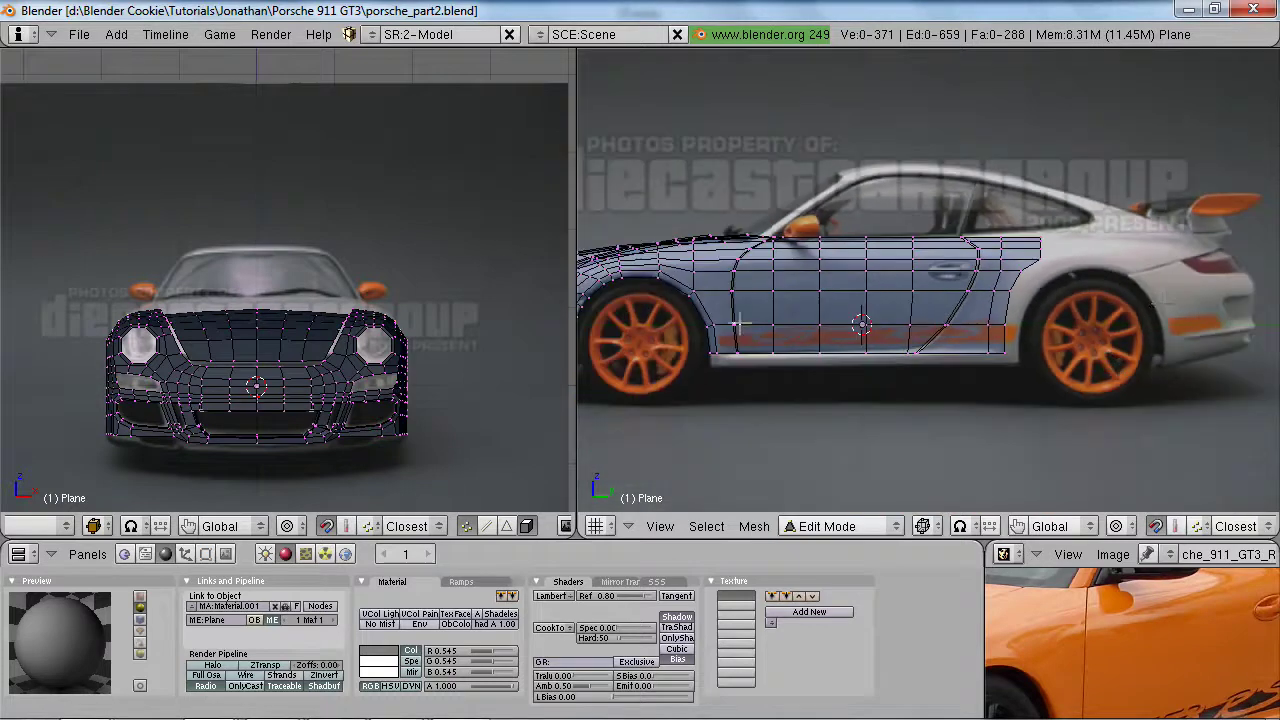
pyautogui.keyDown('shift'); pyautogui.moveTo(740, 323); pyautogui.dragTo(873, 308, button='middle'); pyautogui.keyUp('shift')
pyautogui.scroll(4, 892, 320)
pyautogui.keyDown('shift'); pyautogui.moveTo(764, 350); pyautogui.dragTo(896, 318, button='middle'); pyautogui.keyUp('shift')
pyautogui.keyDown('alt'); pyautogui.rightClick(870, 268); pyautogui.keyUp('alt')
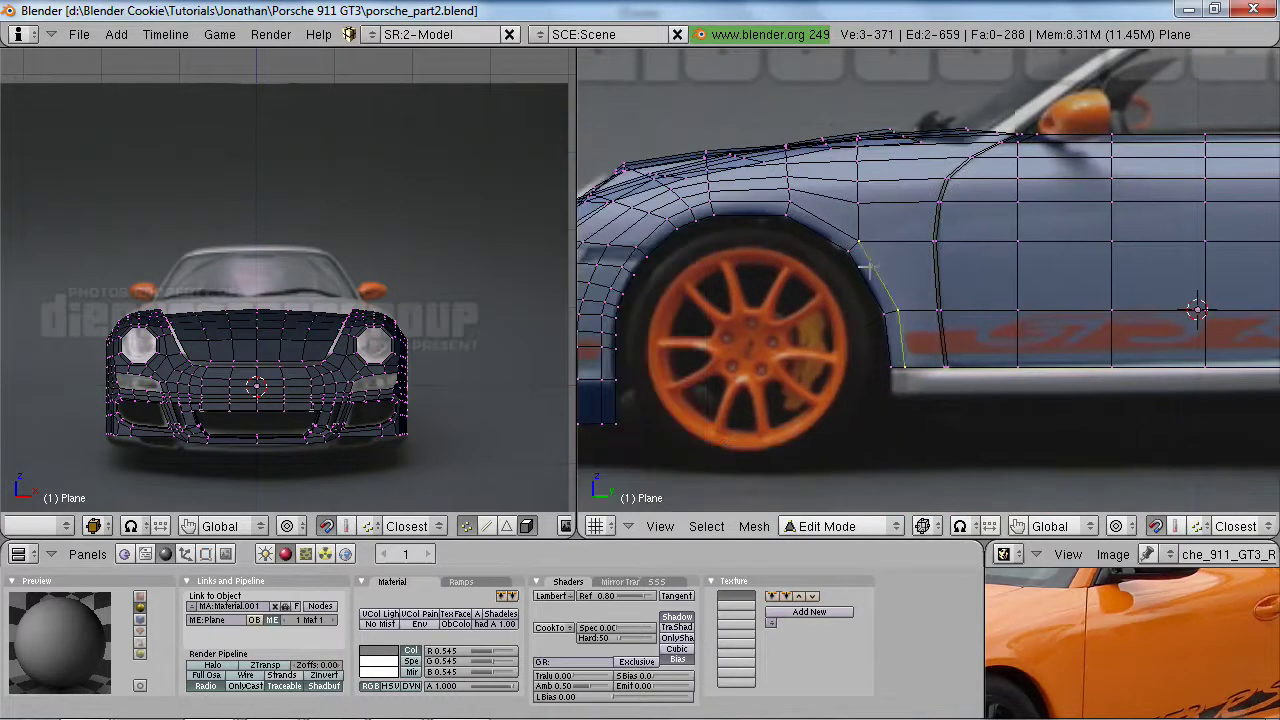
pyautogui.keyDown('alt'); pyautogui.keyDown('shift'); pyautogui.rightClick(859, 268); pyautogui.keyUp('shift'); pyautogui.keyUp('alt')
pyautogui.keyDown('alt'); pyautogui.keyDown('shift'); pyautogui.rightClick(813, 217); pyautogui.keyUp('shift'); pyautogui.keyUp('alt')
pyautogui.scroll(-2, 900, 430)
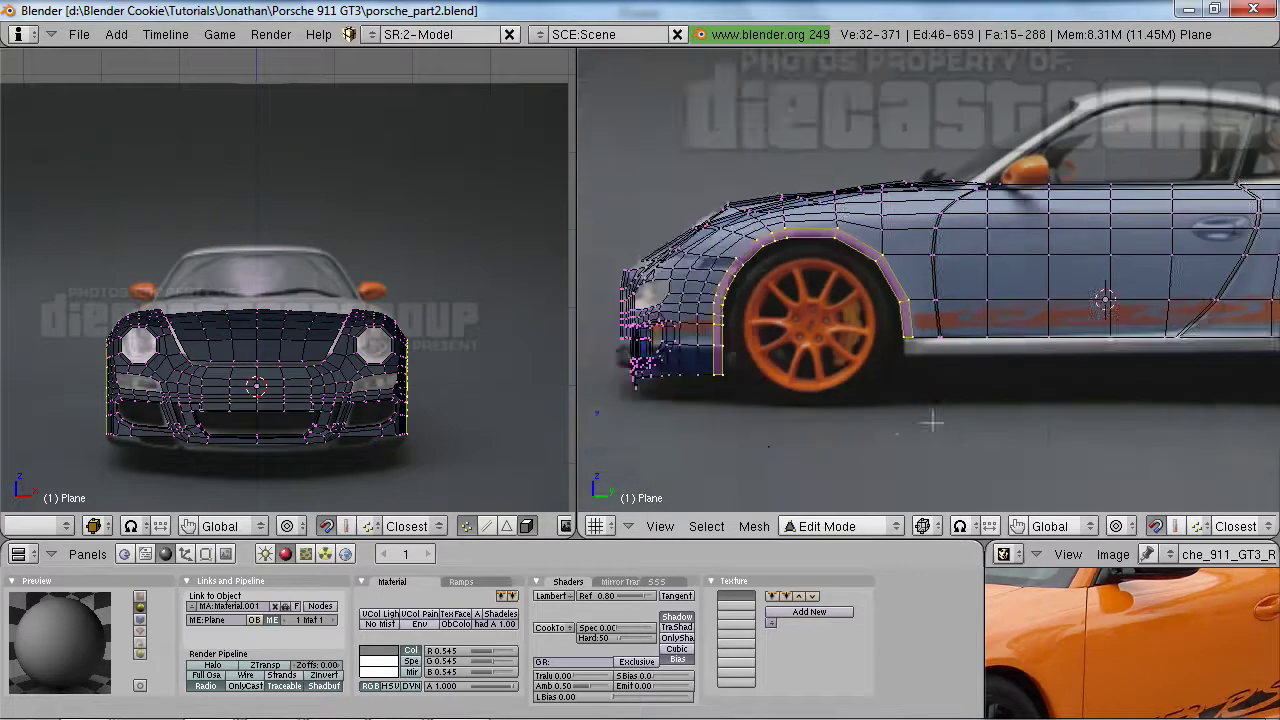
pyautogui.keyDown('shift'); pyautogui.moveTo(1010, 330); pyautogui.dragTo(790, 369, button='middle'); pyautogui.keyUp('shift')
pyautogui.hotkey('shift', 'd')
pyautogui.press('y')
pyautogui.click(1208, 376)
pyautogui.keyDown('shift'); pyautogui.moveTo(1144, 381); pyautogui.dragTo(949, 401, button='middle'); pyautogui.keyUp('shift')
pyautogui.press('g')
pyautogui.press('y')
pyautogui.click(1011, 421)
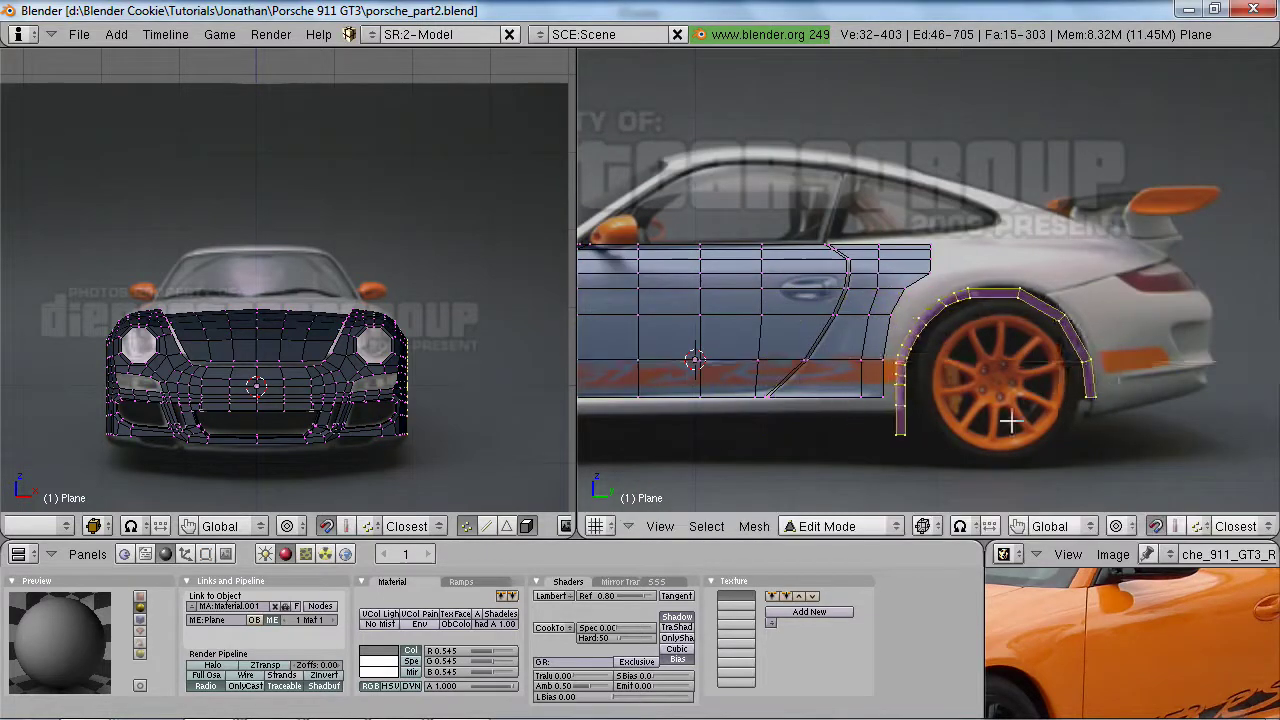
# - Erase surplus edge loops from the lower front leg of the duplicated wheel arch strip
pyautogui.scroll(2, 1014, 413)
pyautogui.press('a')
pyautogui.scroll(-1, 1014, 413)
pyautogui.press('x')
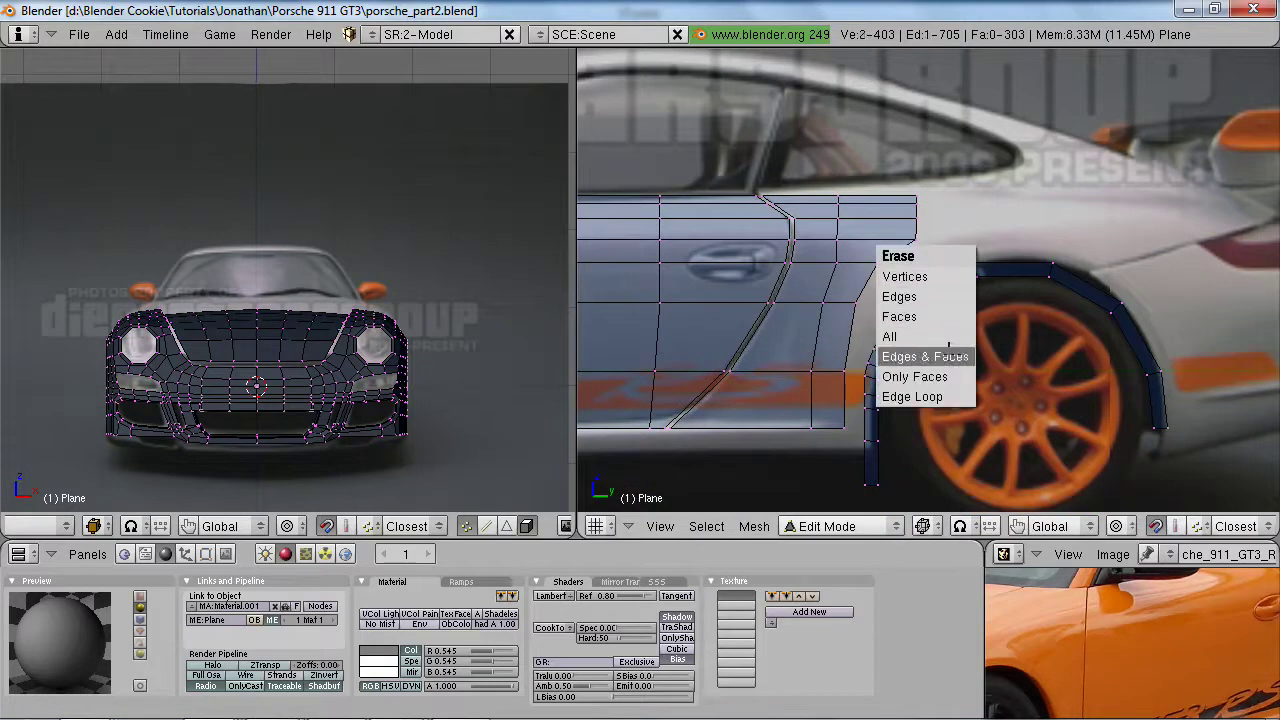
pyautogui.click(900, 394)
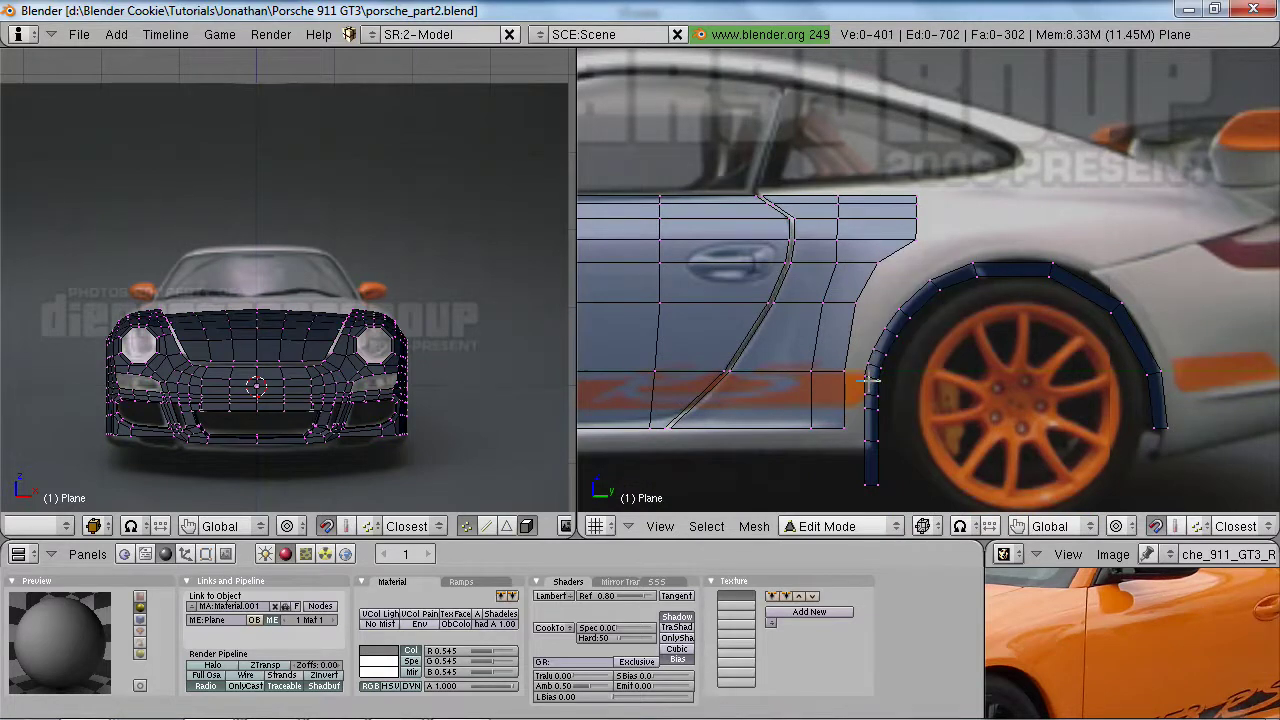
pyautogui.press('x')
pyautogui.click(874, 398)
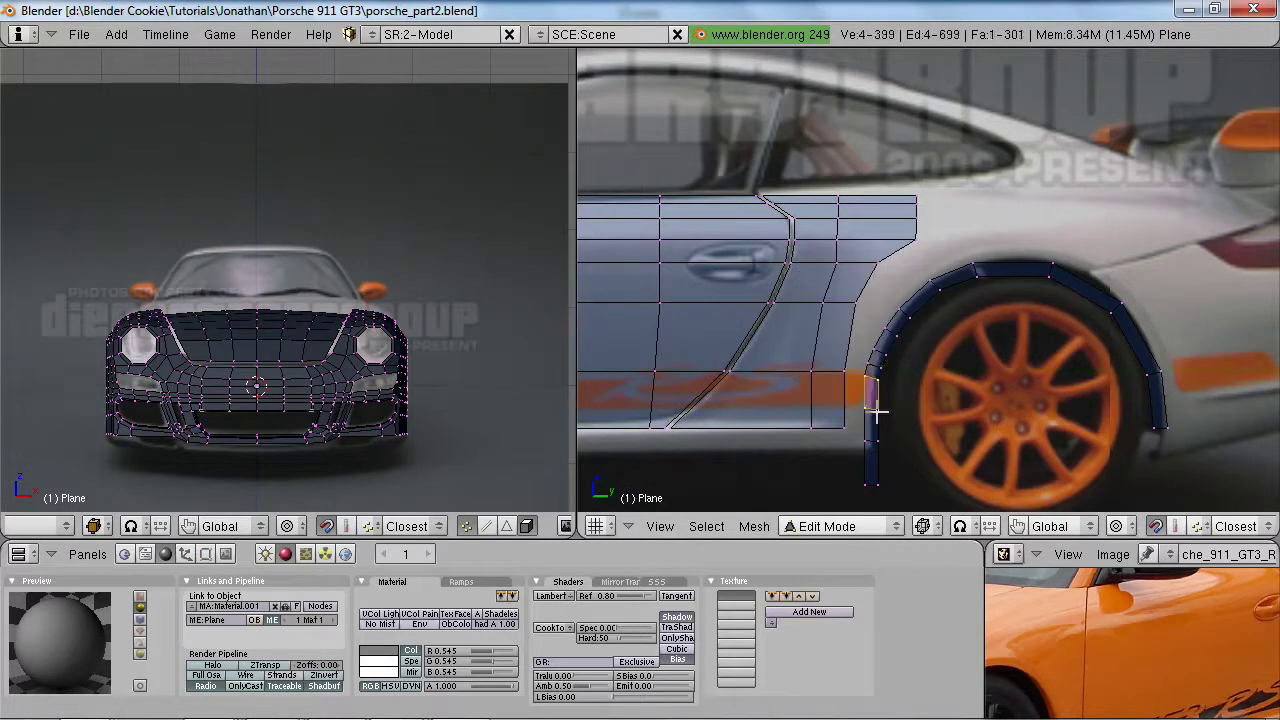
pyautogui.press('x')
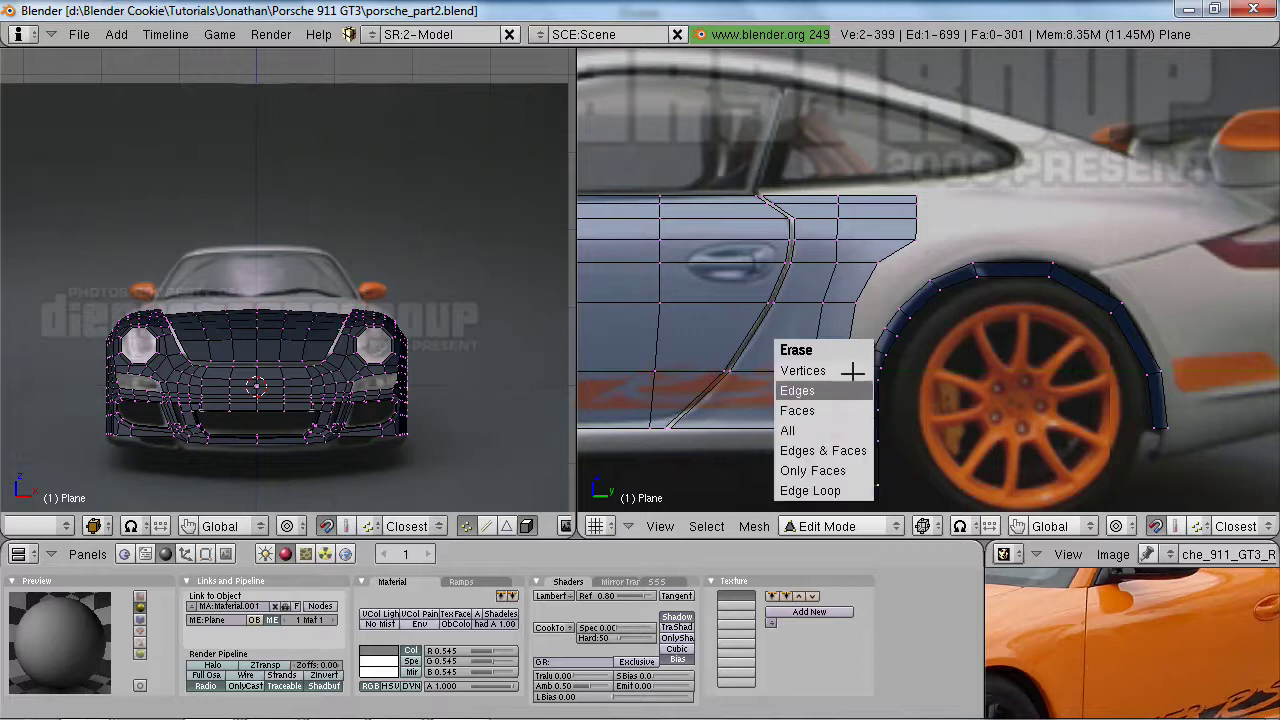
pyautogui.click(870, 391)
pyautogui.press('x')
pyautogui.click(877, 367)
pyautogui.press('a')
pyautogui.keyDown('alt'); pyautogui.rightClick(872, 409); pyautogui.keyUp('alt')
pyautogui.press('x')
pyautogui.click(872, 408)
pyautogui.press('a')
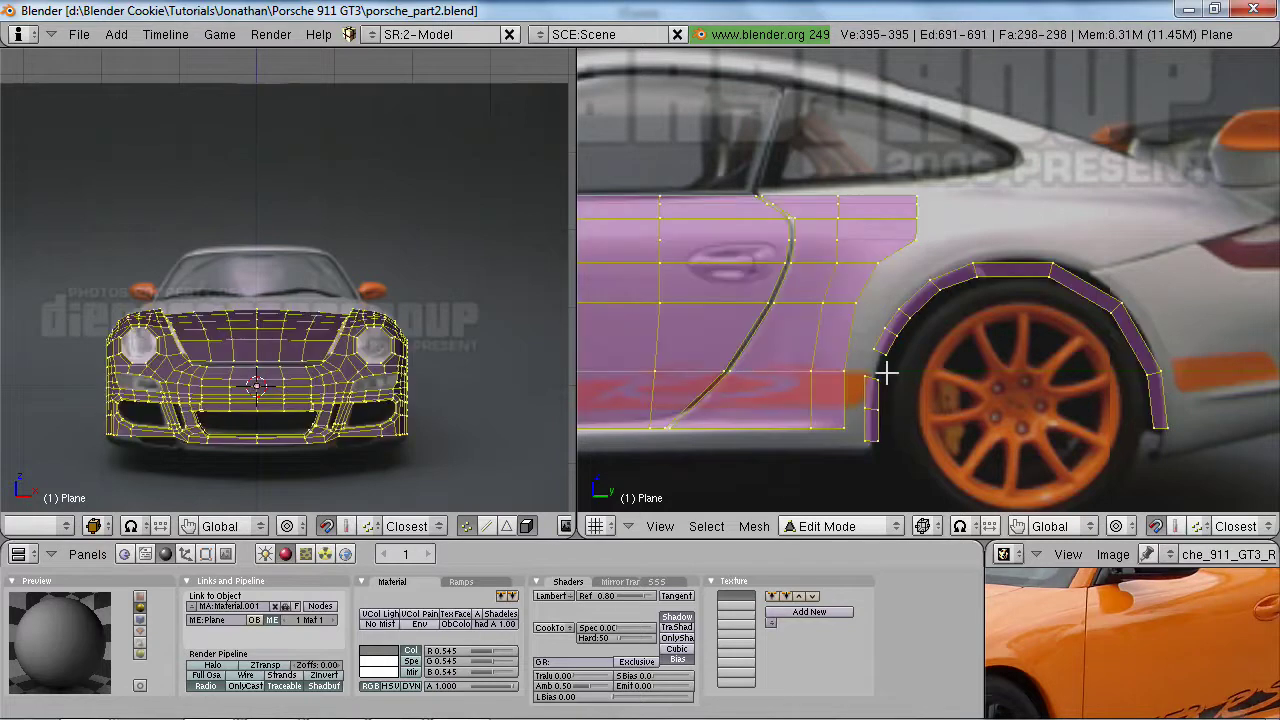
pyautogui.press('a')
# - Erase two more edge loops from the arch strip's front leg and raise its bottom end along Z to the door's lower edge
pyautogui.press('x')
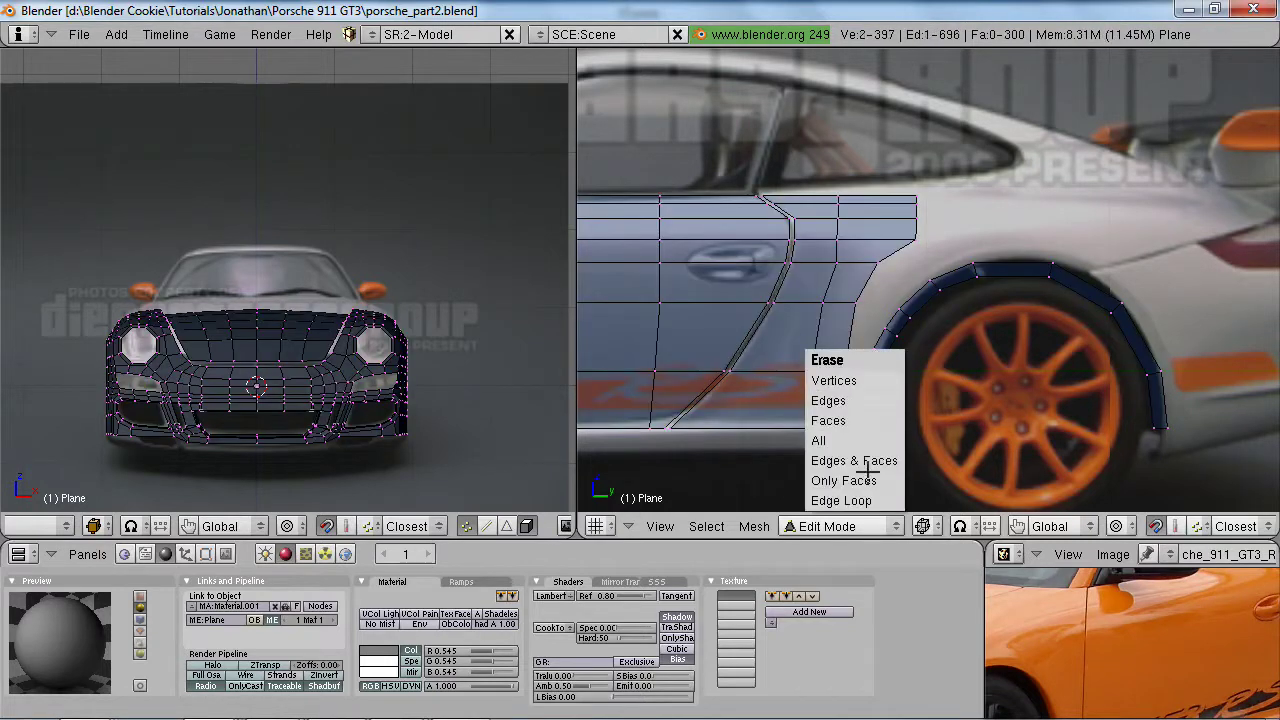
pyautogui.click(868, 500)
pyautogui.press('x')
pyautogui.click(872, 405)
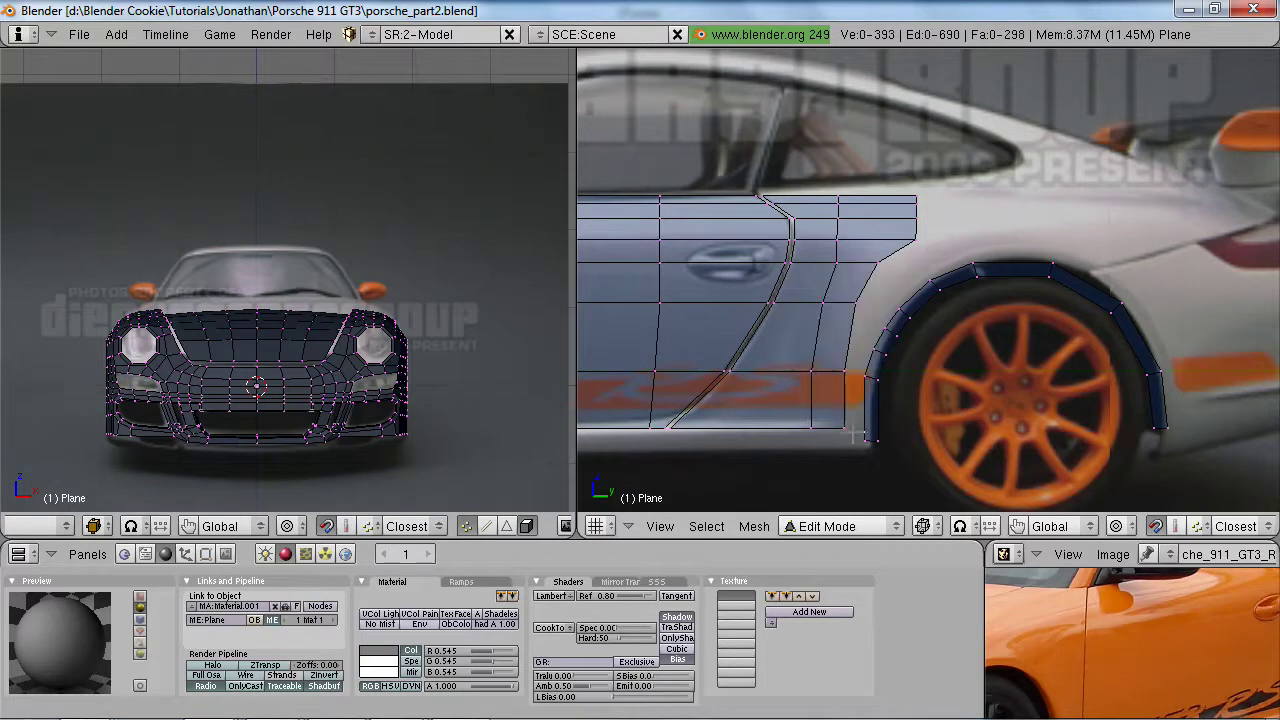
pyautogui.press('g')
pyautogui.press('z')
pyautogui.click(910, 453)
# - Thin out the front curve of the rear arch strip by erasing further edge loops
pyautogui.press('a')
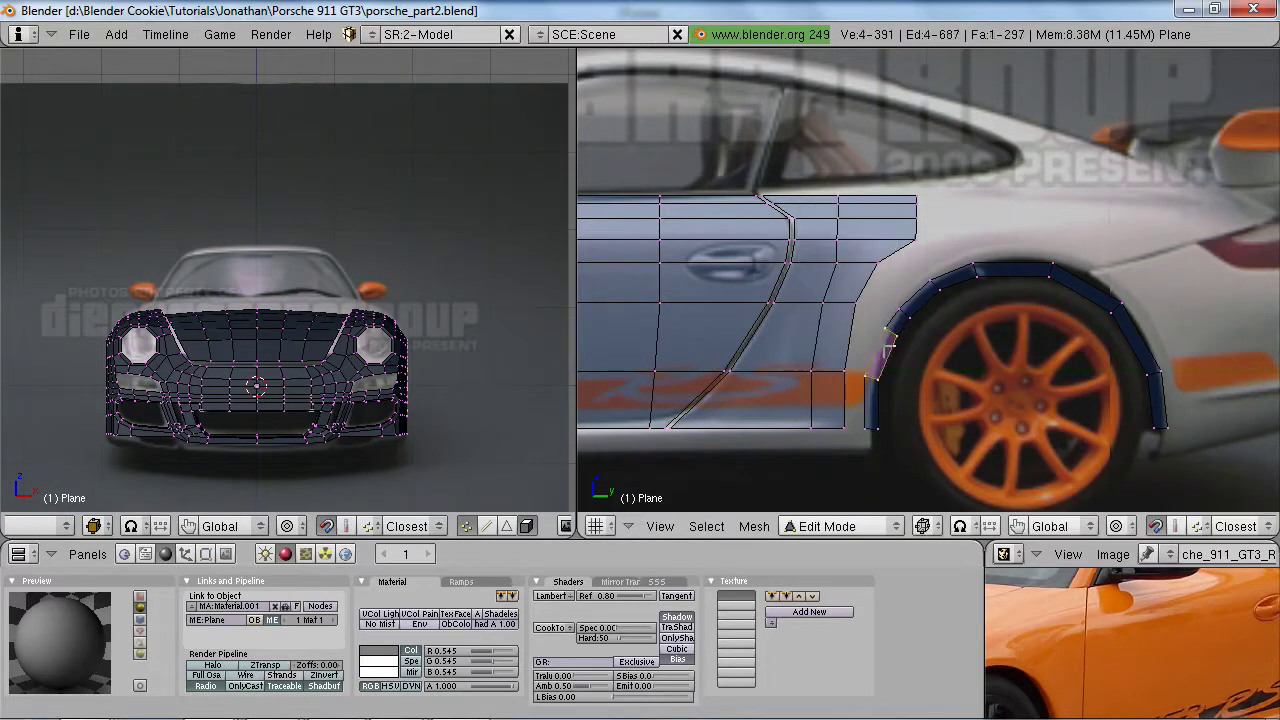
pyautogui.keyDown('alt'); pyautogui.rightClick(880, 352); pyautogui.keyUp('alt')
pyautogui.press('x')
pyautogui.click(870, 337)
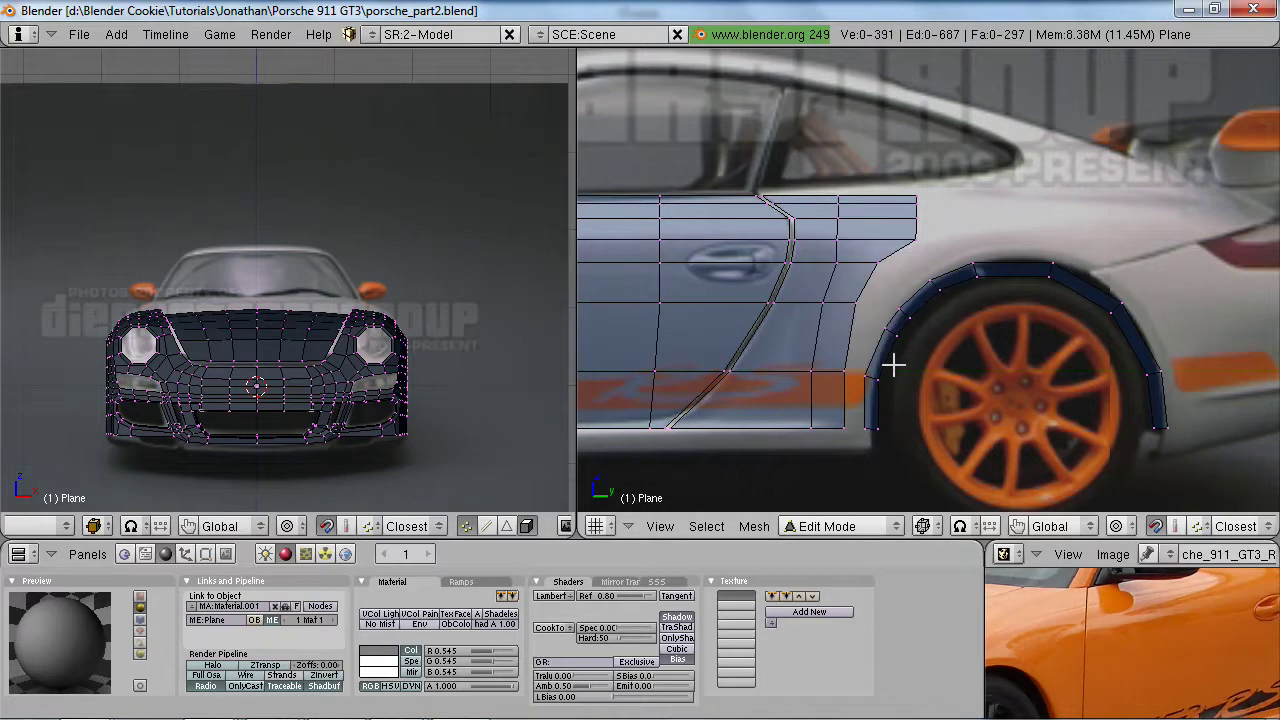
pyautogui.press('x')
pyautogui.click(907, 312)
# - Reposition the upper vertices of the arch strip to follow the rear wheel opening in the side image
pyautogui.press('a')
pyautogui.press('g')
pyautogui.click(917, 305)
pyautogui.press('b')
pyautogui.moveTo(957, 238); pyautogui.dragTo(1141, 358)
pyautogui.press('g')
pyautogui.click(1135, 332)
pyautogui.press('a')
pyautogui.press('b')
pyautogui.moveTo(1042, 225); pyautogui.dragTo(1080, 299)
pyautogui.press('g')
pyautogui.click(1095, 317)
# - Move the vertices of the arch strip's rear leg to fit the wheel opening, shifting the bottom pair slightly rearward along Y
pyautogui.press('a')
pyautogui.press('b')
pyautogui.moveTo(1128, 351); pyautogui.dragTo(1208, 461)
pyautogui.press('g')
pyautogui.click(1182, 402)
pyautogui.press('a')
pyautogui.press('b')
pyautogui.press('g')
pyautogui.press('y')
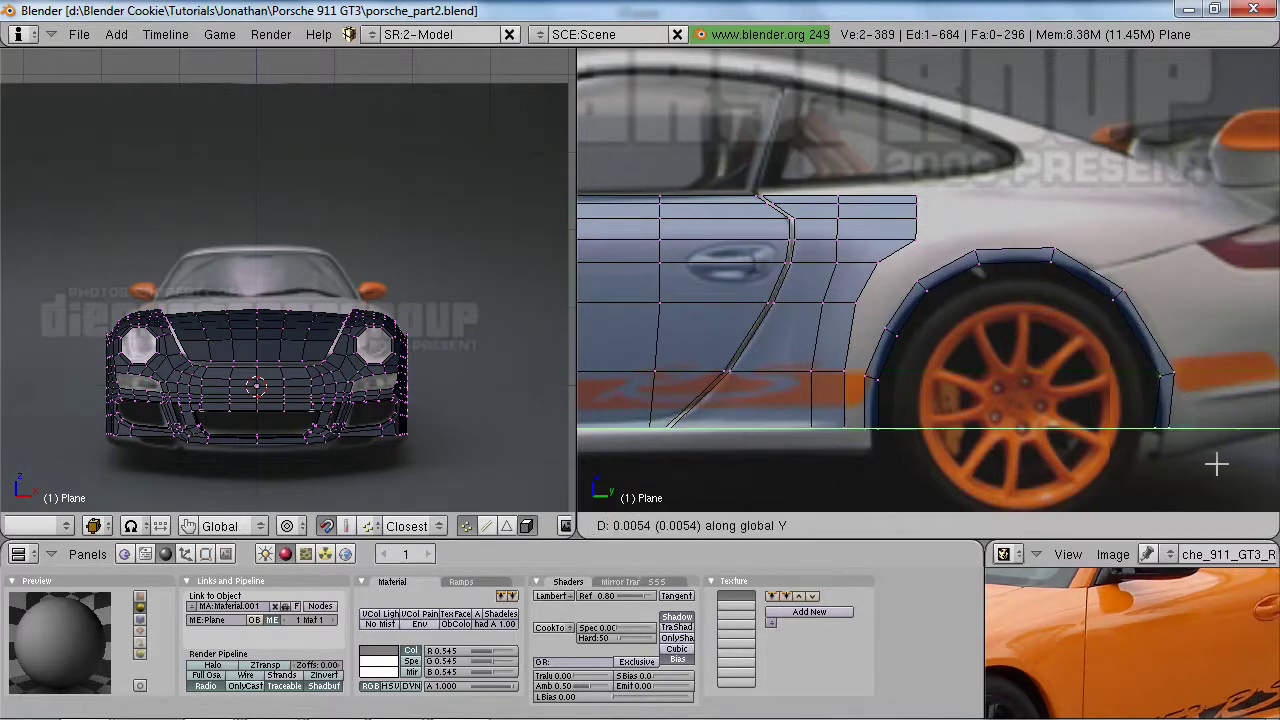
pyautogui.click(1227, 464)
# - Nudge the vertex pair on the arch strip's upper rear curve slightly upward and rearward
pyautogui.press('a')
pyautogui.press('b')
pyautogui.moveTo(1101, 265); pyautogui.dragTo(1150, 318)
pyautogui.press('g')
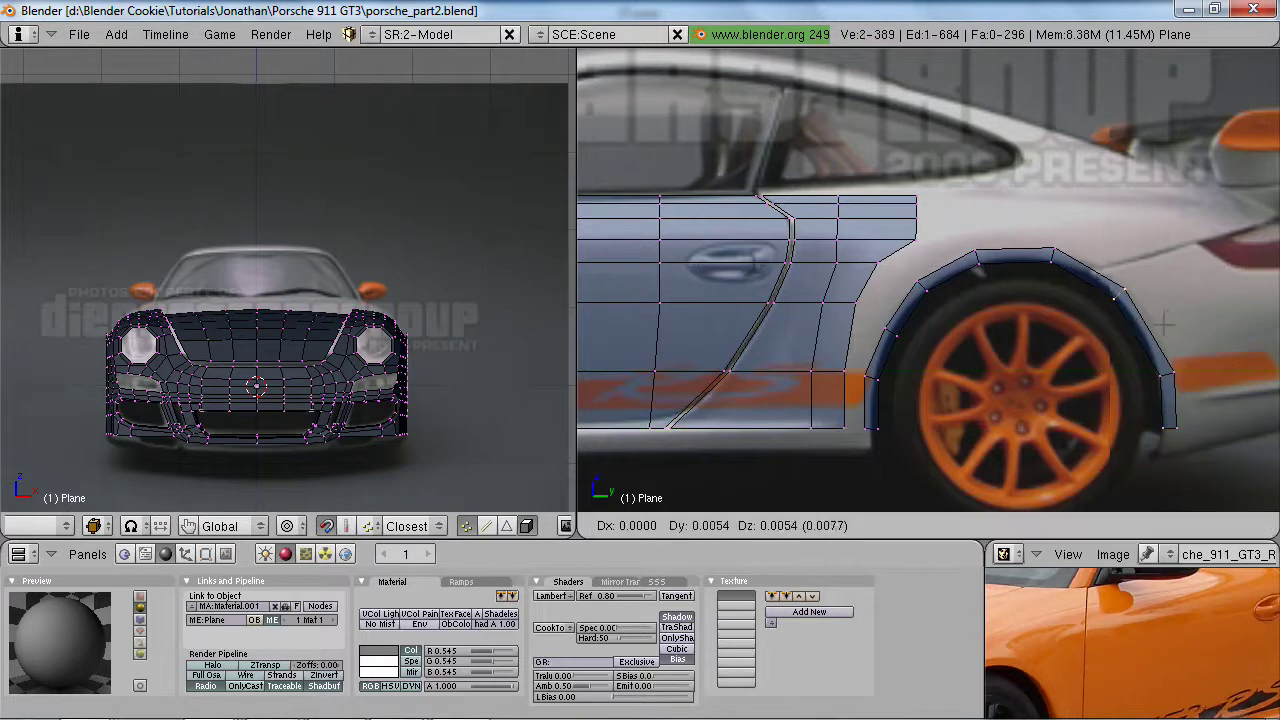
pyautogui.click(1168, 322)
pyautogui.press('a')
pyautogui.keyDown('shift'); pyautogui.moveTo(1026, 365); pyautogui.dragTo(1010, 332, button='middle'); pyautogui.keyUp('shift')
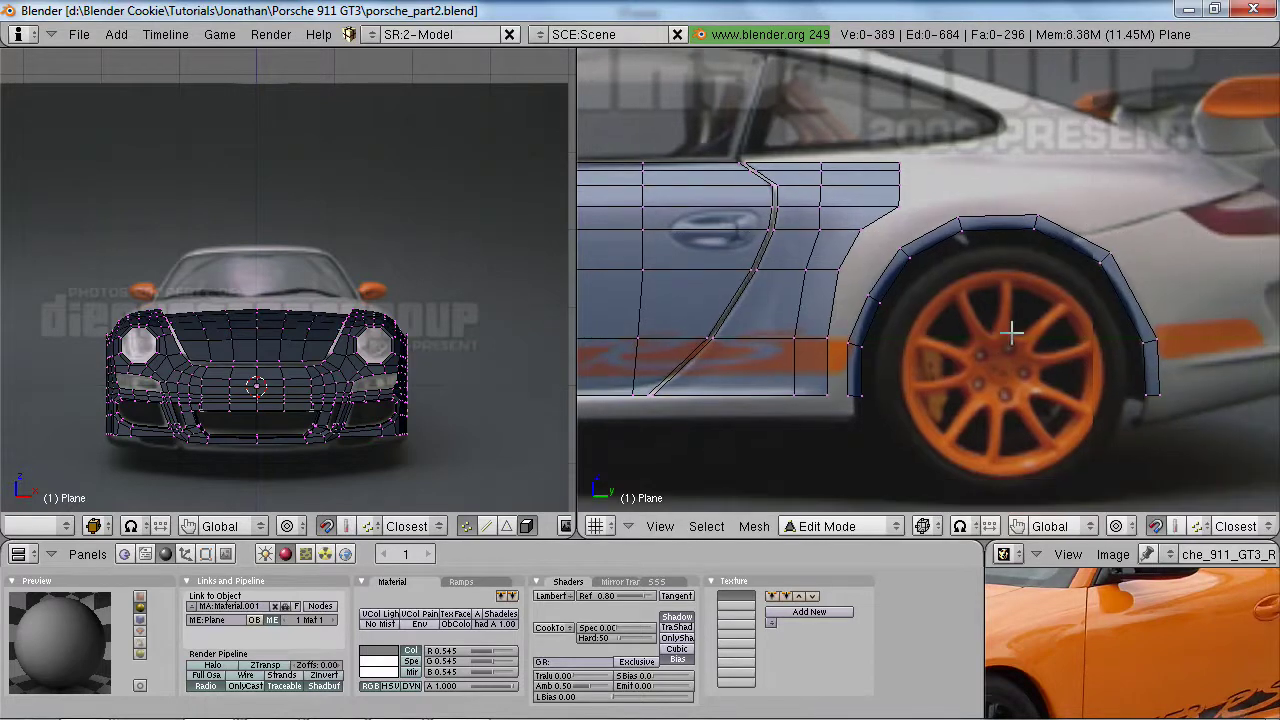
# - Adjust the vertices on the arch strip's upper front curve to fit the wheel opening
pyautogui.press('b')
pyautogui.press('Escape')
pyautogui.keyDown('ctrl'); pyautogui.moveTo(839, 321); pyautogui.dragTo(880, 396, button='middle'); pyautogui.keyUp('ctrl')
pyautogui.scroll(-3, 875, 370)
pyautogui.press('b')
pyautogui.moveTo(868, 292); pyautogui.dragTo(944, 336)
pyautogui.press('g')
pyautogui.click(928, 328)
pyautogui.press('g')
pyautogui.click(898, 303)
# - Shift the four vertices of the arch strip's lower front leg along Y to match the wheel opening's front edge
pyautogui.press('a')
pyautogui.press('b')
pyautogui.moveTo(845, 328); pyautogui.dragTo(937, 446)
pyautogui.press('g')
pyautogui.press('y')
pyautogui.click(933, 445)
# - Align the front leg's upper and bottom vertex pairs along Z with the quarter panel's lower two edge rows
pyautogui.scroll(2, 892, 428)
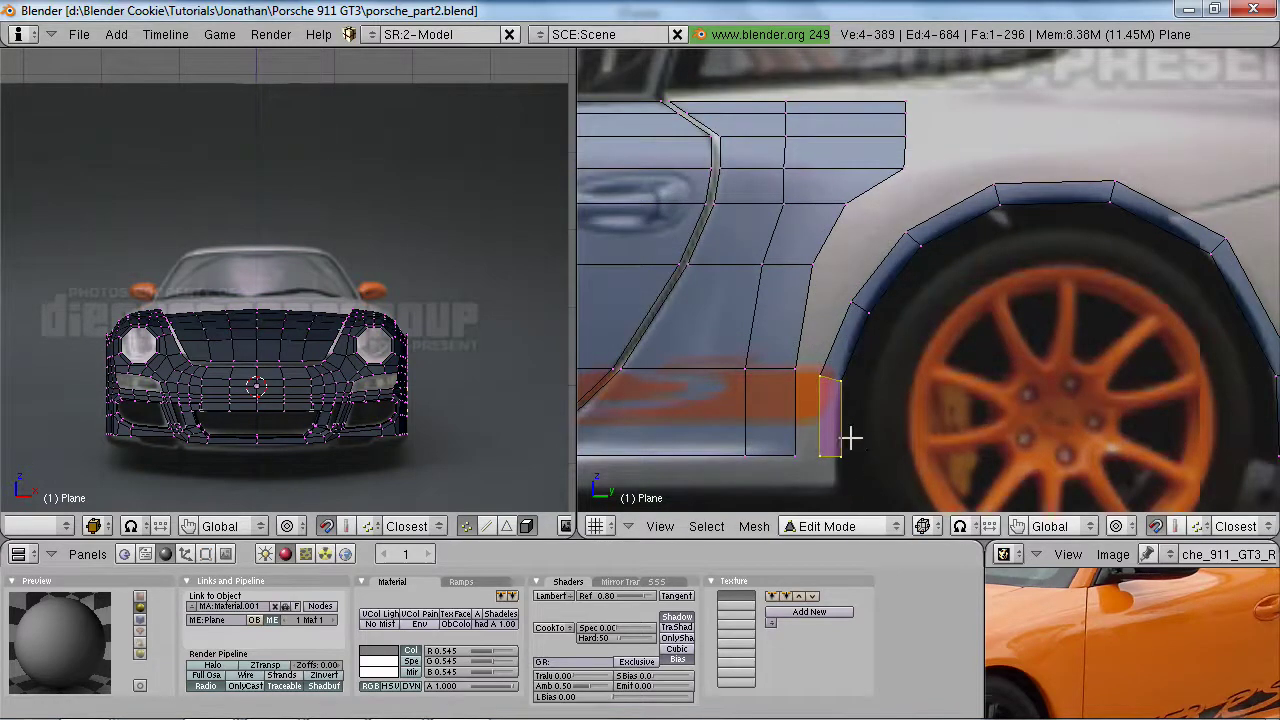
pyautogui.rightClick(832, 379)
pyautogui.press('g')
pyautogui.press('z')
pyautogui.click(800, 390)
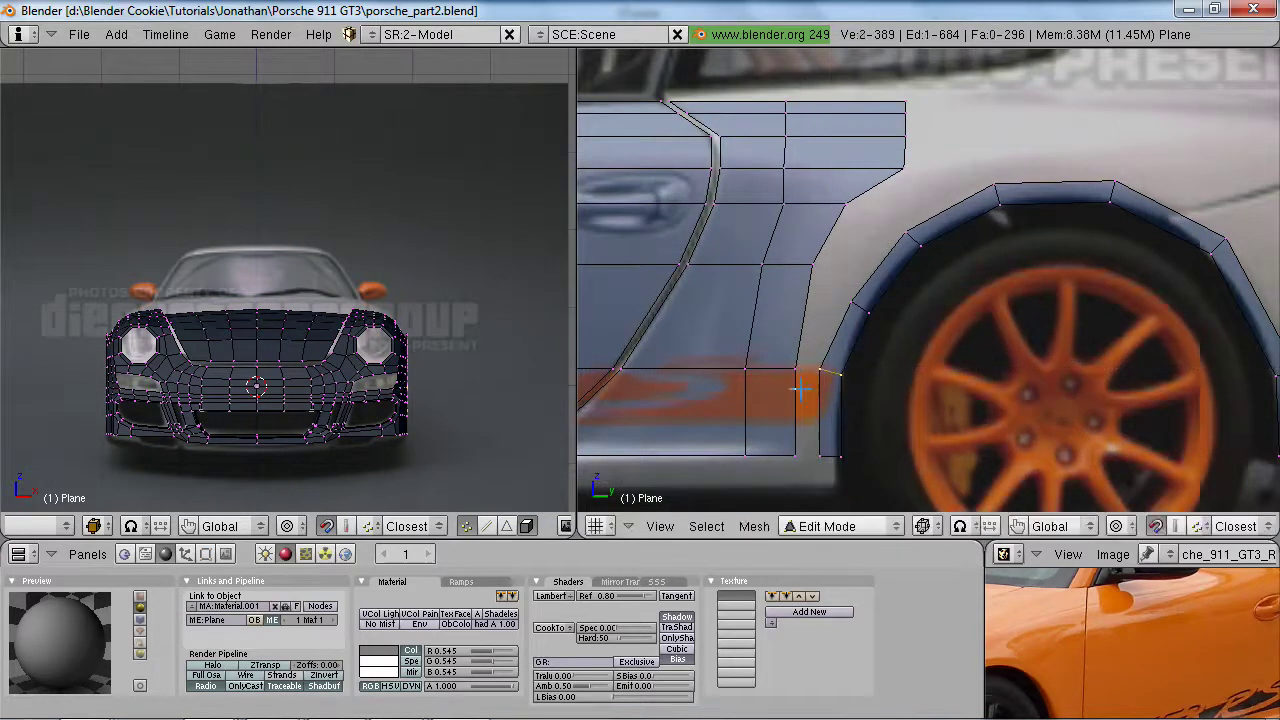
pyautogui.press('g')
pyautogui.press('z')
pyautogui.click(803, 464)
pyautogui.scroll(-2, 1004, 428)
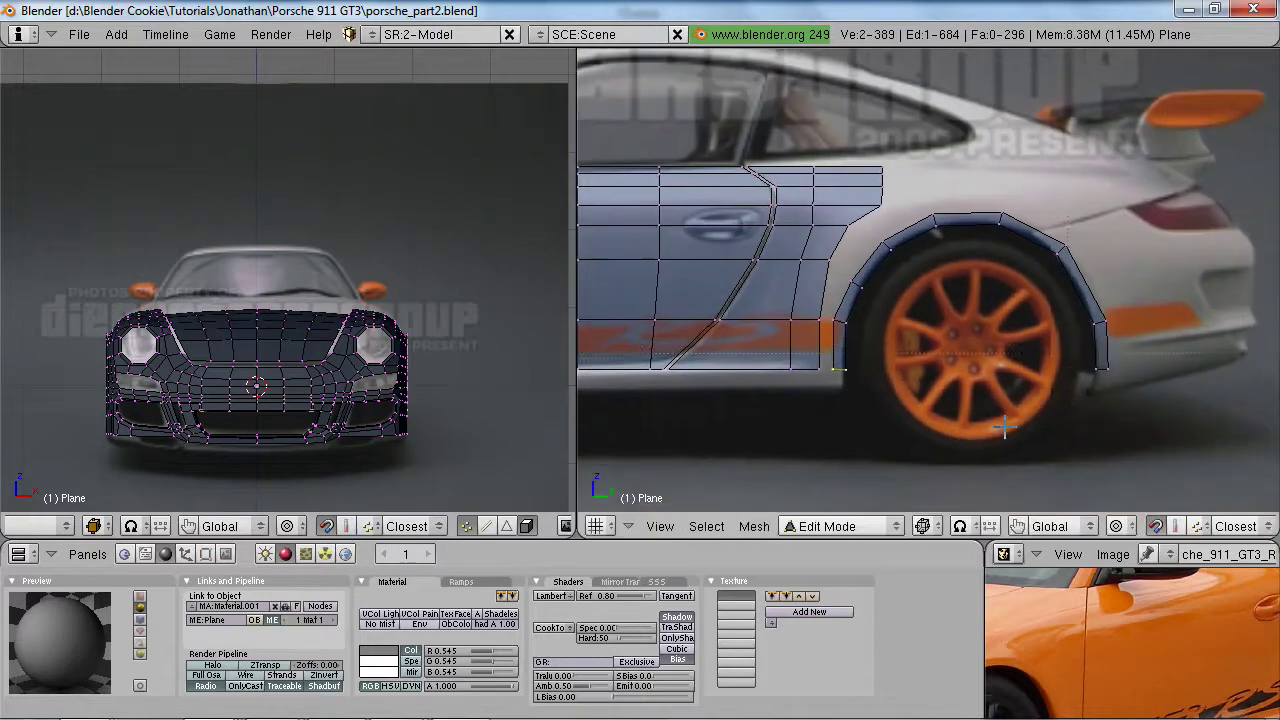
# - Align the bottom vertices of the arch strip's rear leg along Z with the front leg's bottom edge
pyautogui.press('g')
pyautogui.press('z')
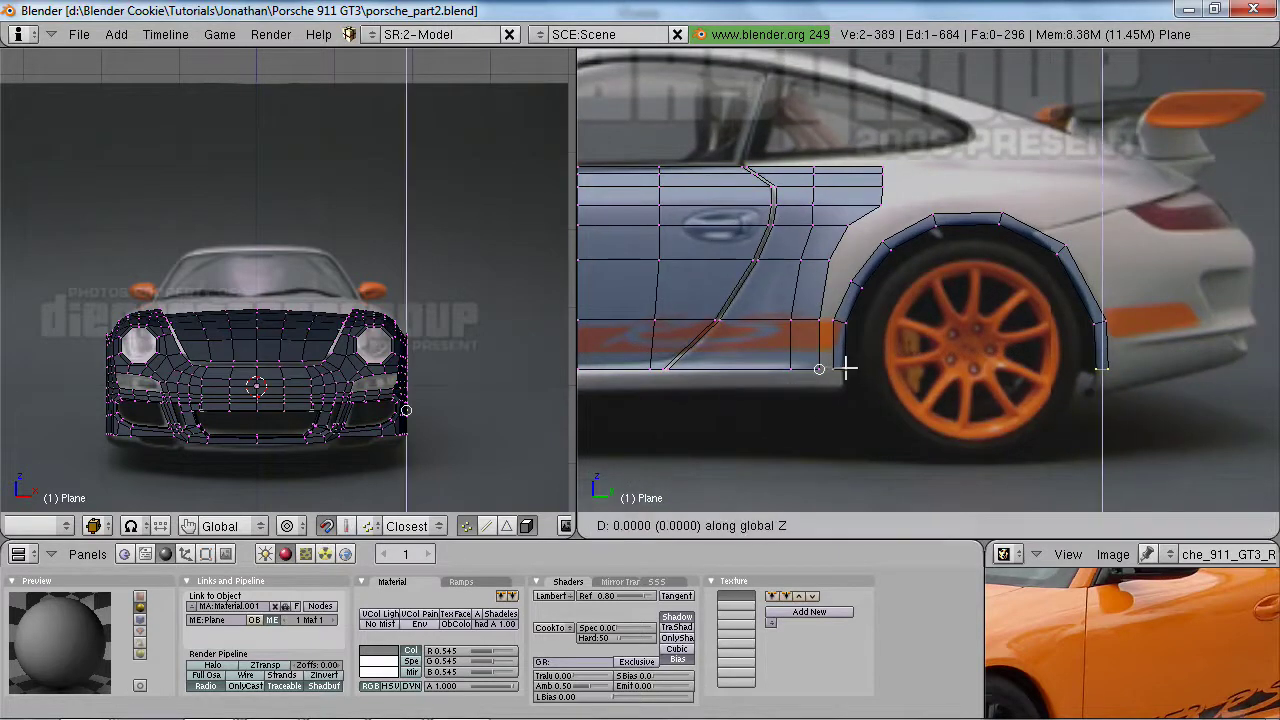
pyautogui.click(847, 368)
pyautogui.press('a')
# - Fill the gap between the quarter panel's rear edge and the arch strip's front outer edge with faces
pyautogui.scroll(2, 892, 370)
pyautogui.keyDown('shift'); pyautogui.moveTo(875, 338); pyautogui.dragTo(937, 334, button='middle'); pyautogui.keyUp('shift')
pyautogui.scroll(2, 937, 334)
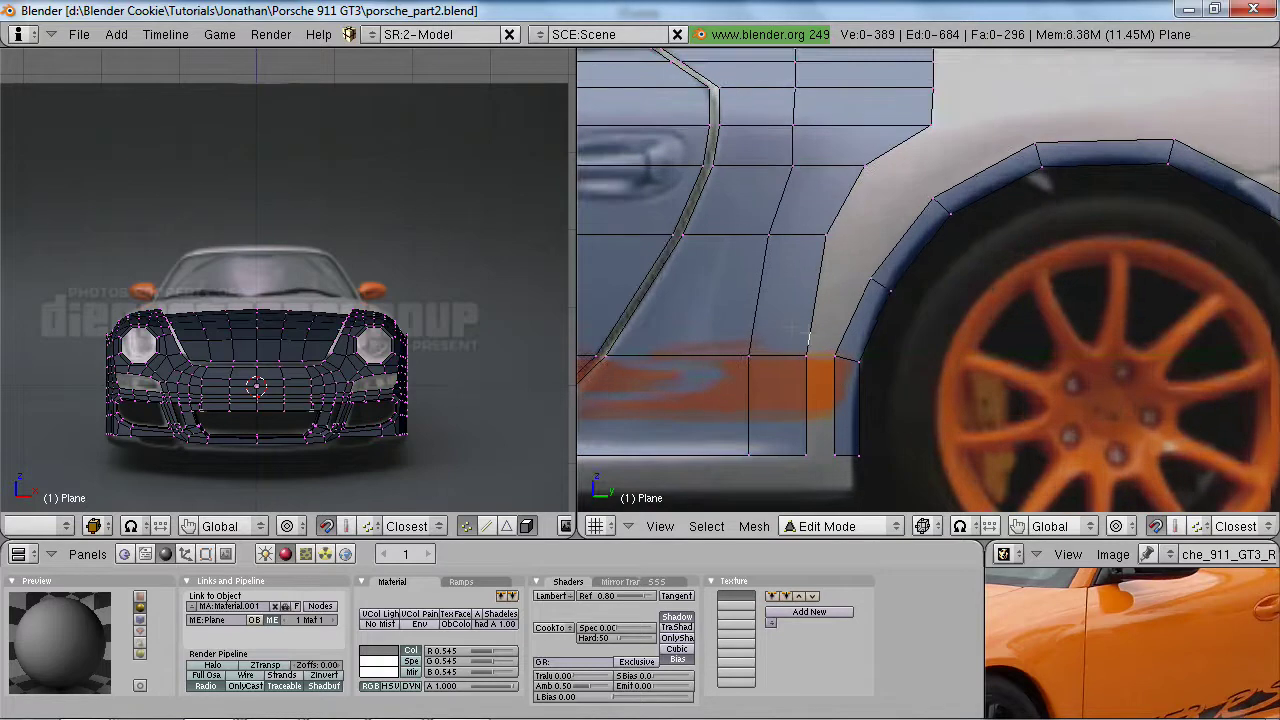
pyautogui.keyDown('alt'); pyautogui.rightClick(986, 178); pyautogui.keyUp('alt')
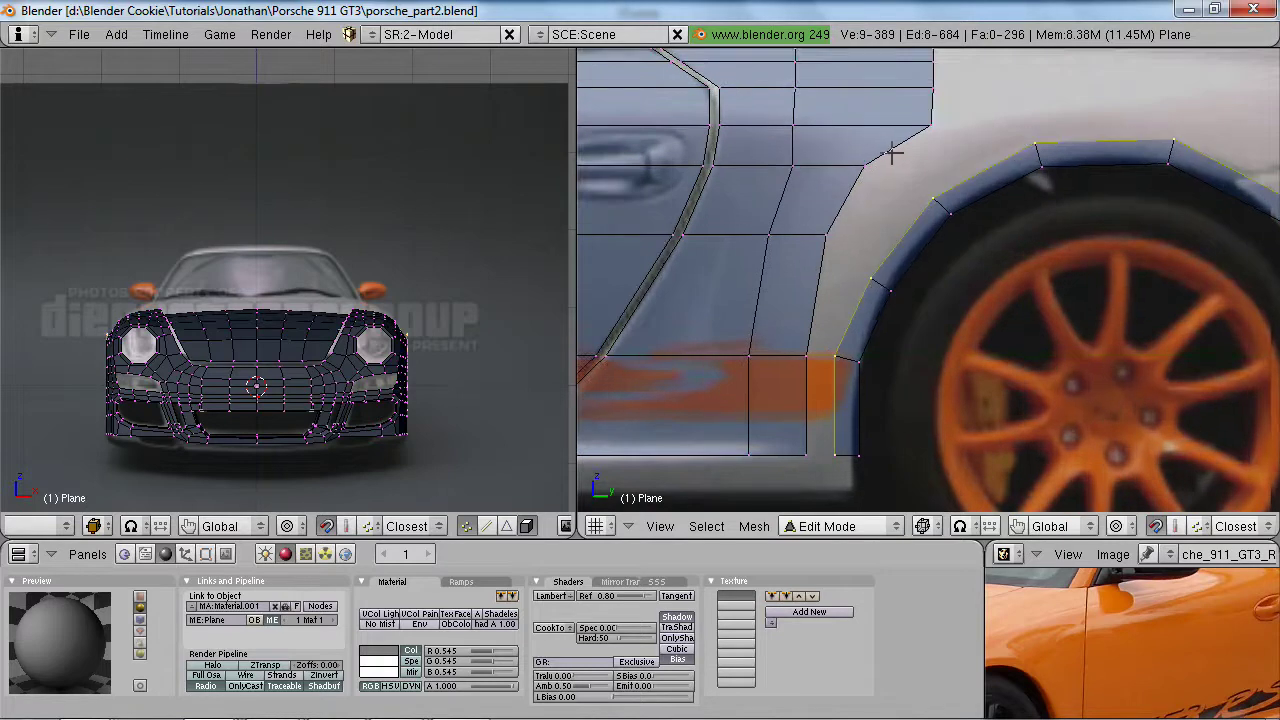
pyautogui.scroll(-1, 988, 188)
pyautogui.moveTo(845, 119); pyautogui.dragTo(957, 166, button='right')
pyautogui.press('b')
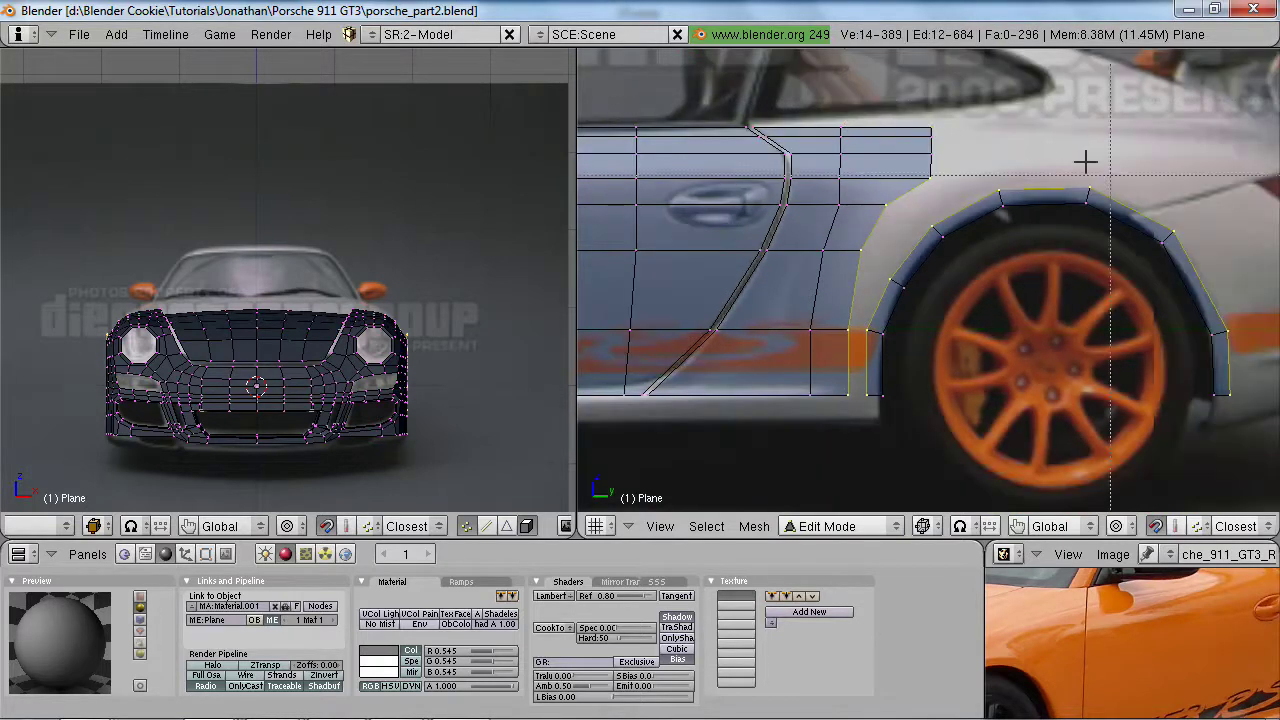
pyautogui.moveTo(1062, 152); pyautogui.dragTo(1236, 400, button='right')
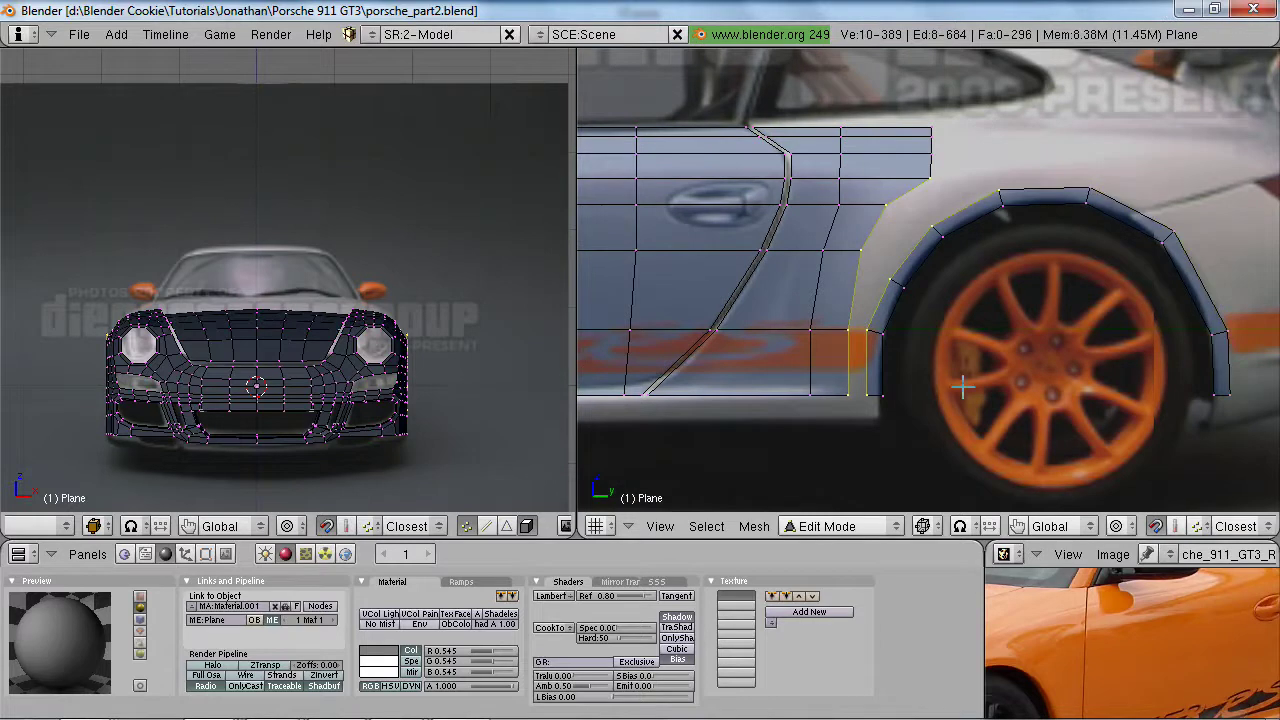
pyautogui.press('f')
pyautogui.click(953, 451)
# - Set the new faces between panel and arch to solid shading and recalculate their normals outside
pyautogui.scroll(2, 937, 351)
pyautogui.scroll(-2, 914, 306)
pyautogui.moveTo(914, 306); pyautogui.dragTo(1109, 340, button='middle')
pyautogui.moveTo(837, 371); pyautogui.dragTo(916, 200, button='middle')
pyautogui.press('w')
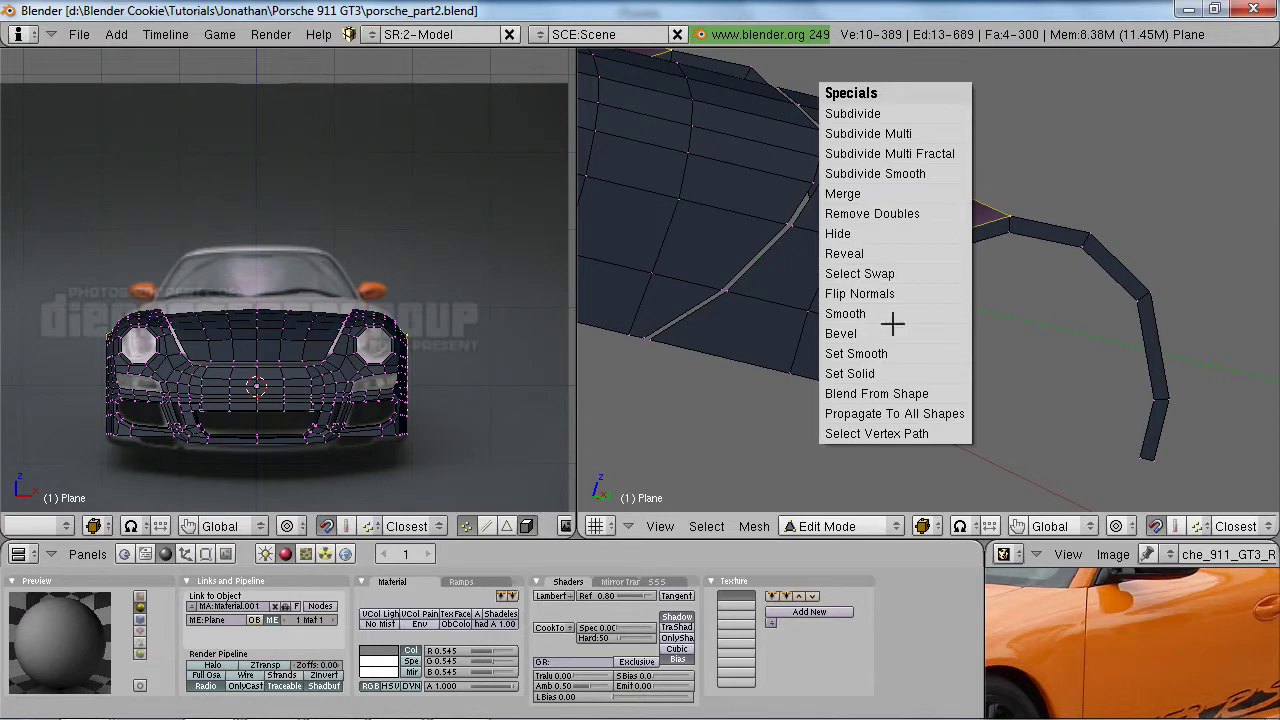
pyautogui.click(895, 373)
pyautogui.moveTo(857, 343); pyautogui.dragTo(948, 292, button='middle')
pyautogui.hotkey('ctrl', 'n')
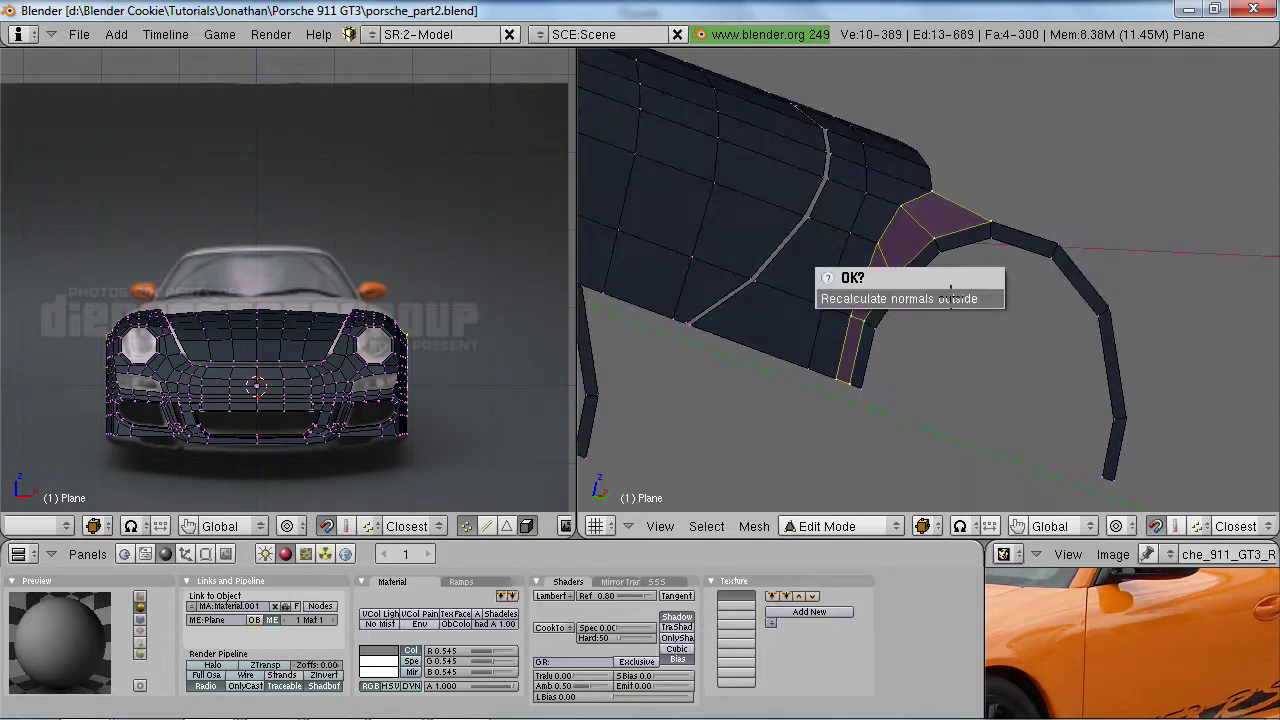
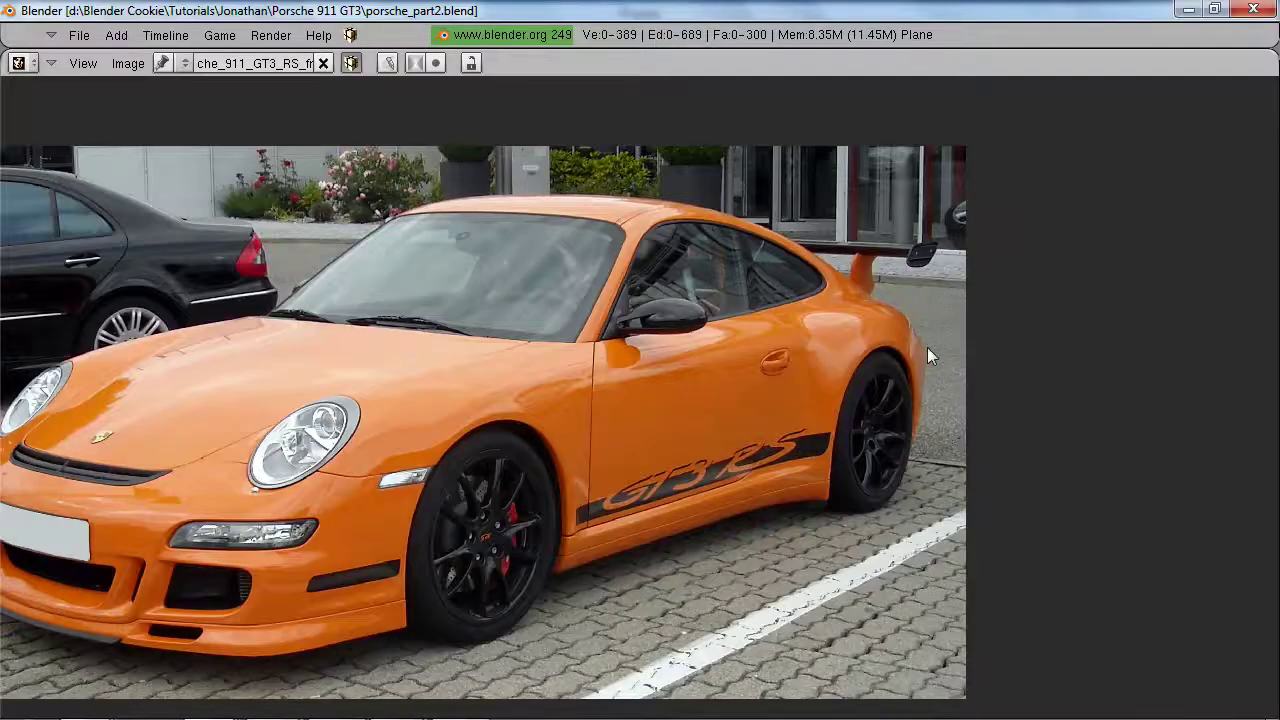
# - Add a single loop cut along the new faces between the quarter panel and the arch strip
pyautogui.hotkey('ctrl', 'Up')
pyautogui.scroll(2, 809, 340)
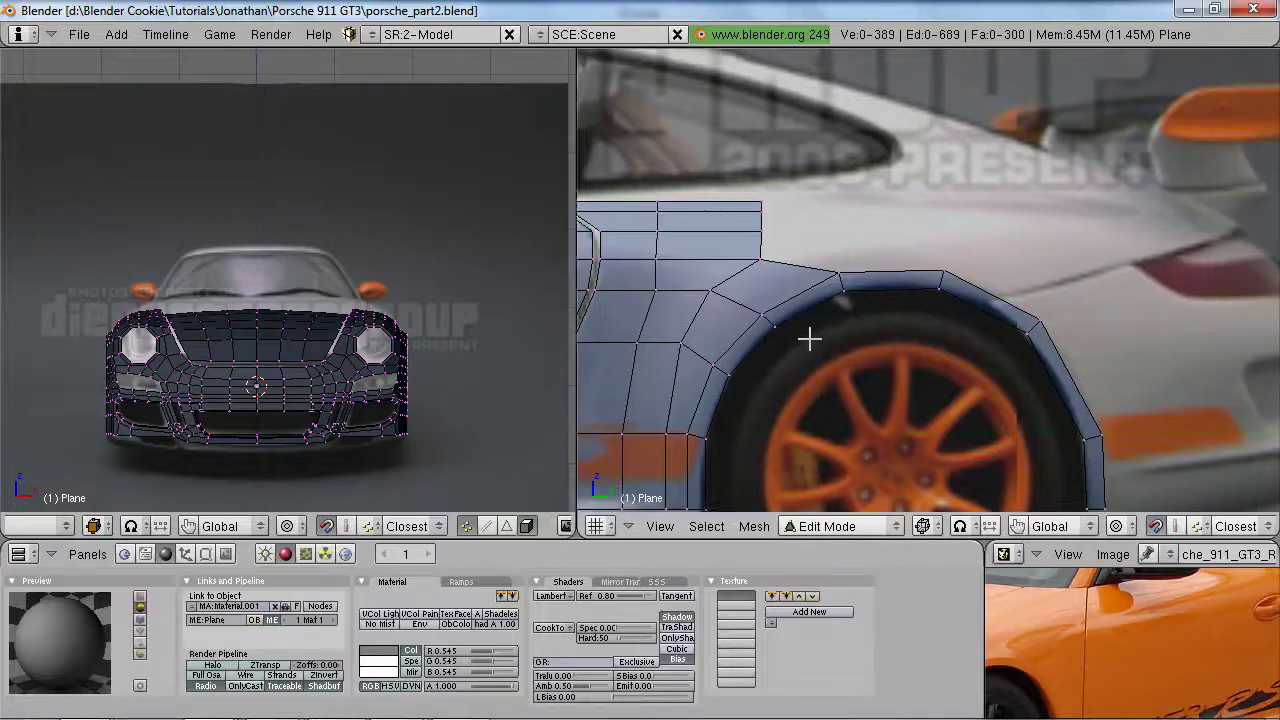
pyautogui.scroll(-2, 845, 345)
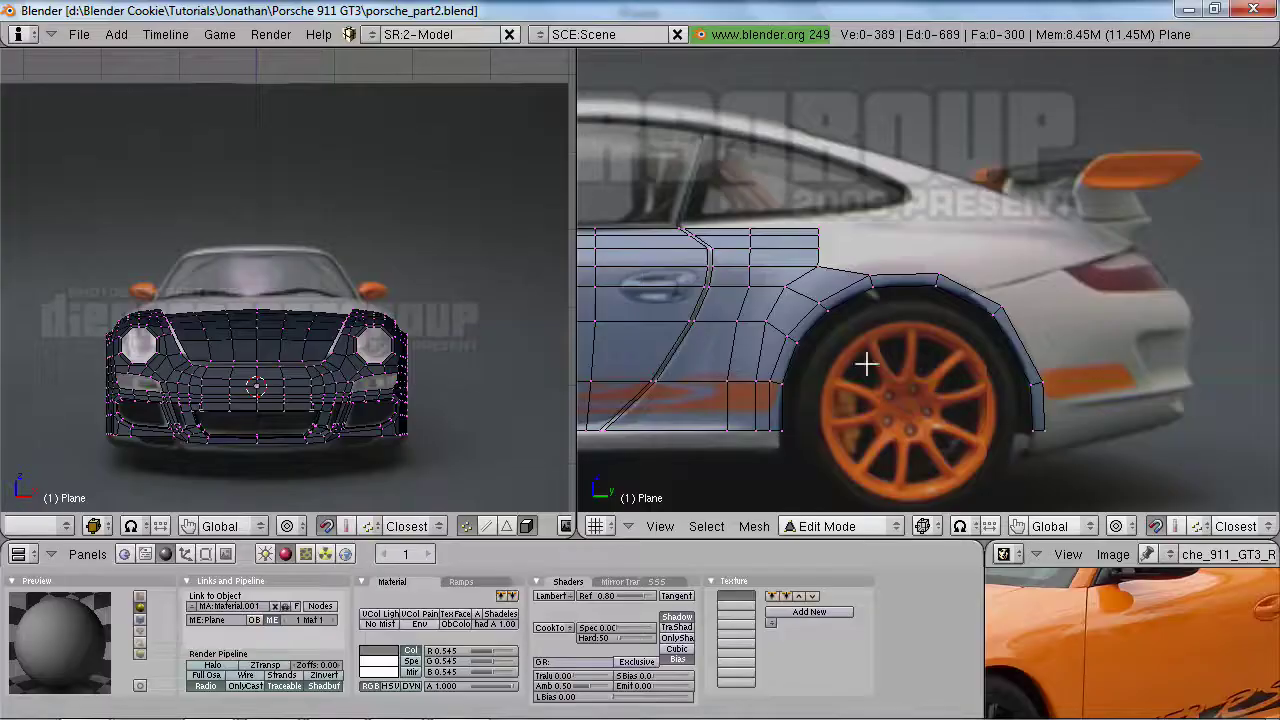
pyautogui.hotkey('ctrl', 'r')
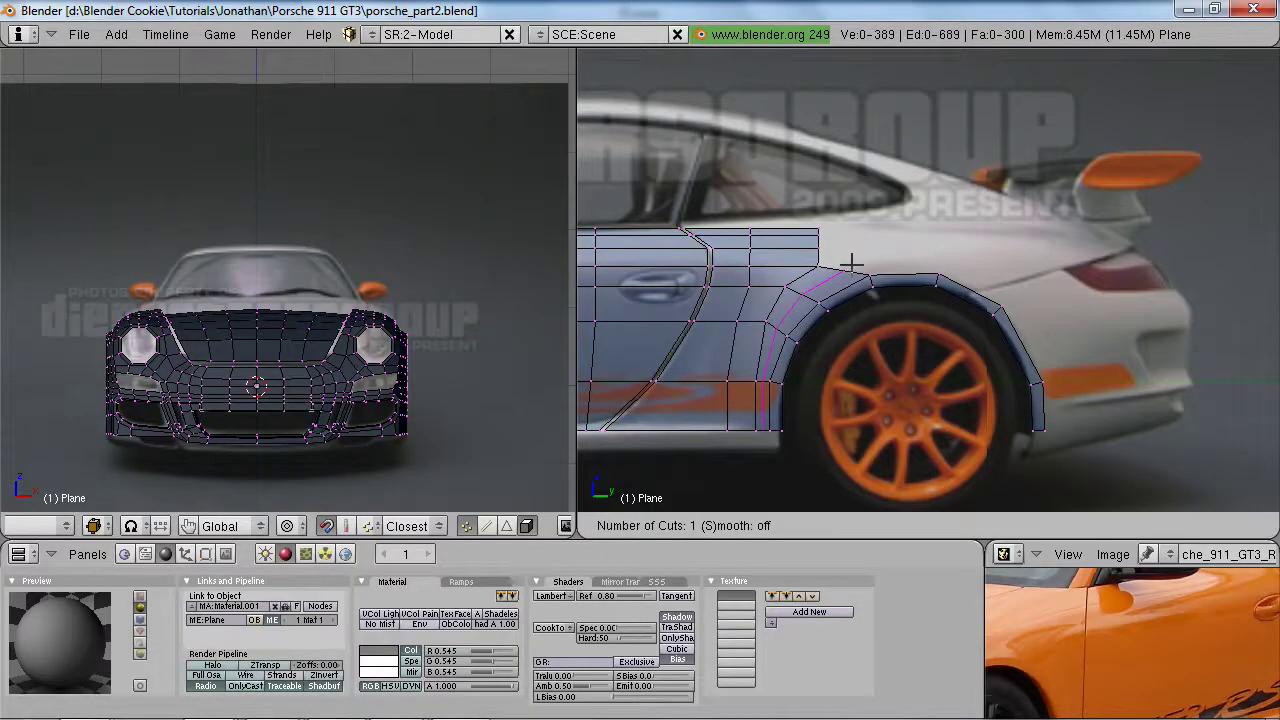
pyautogui.click(851, 263)
pyautogui.click(851, 263)
# - Move the new loop's top vertex up and rearward by about 0.06 along Y and Z, above the arch strip
pyautogui.hotkey('ctrl', 'Up')
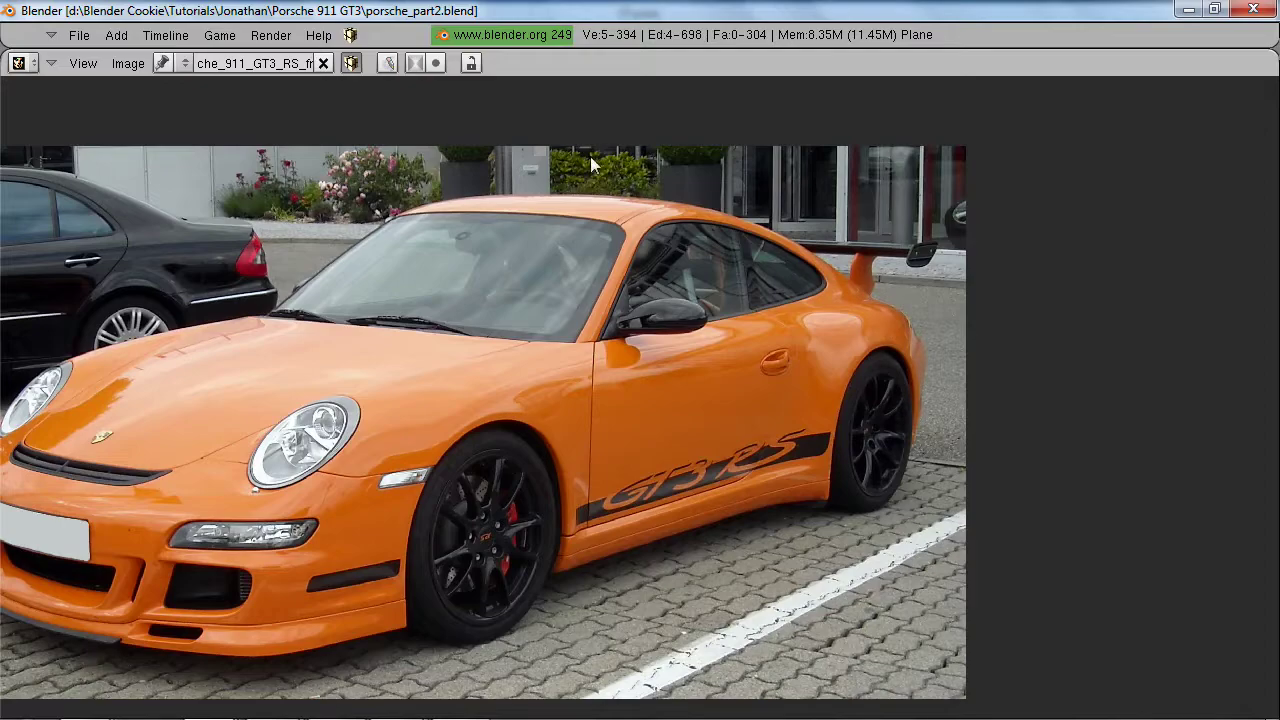
pyautogui.hotkey('ctrl', 'Up')
pyautogui.scroll(3, 909, 342)
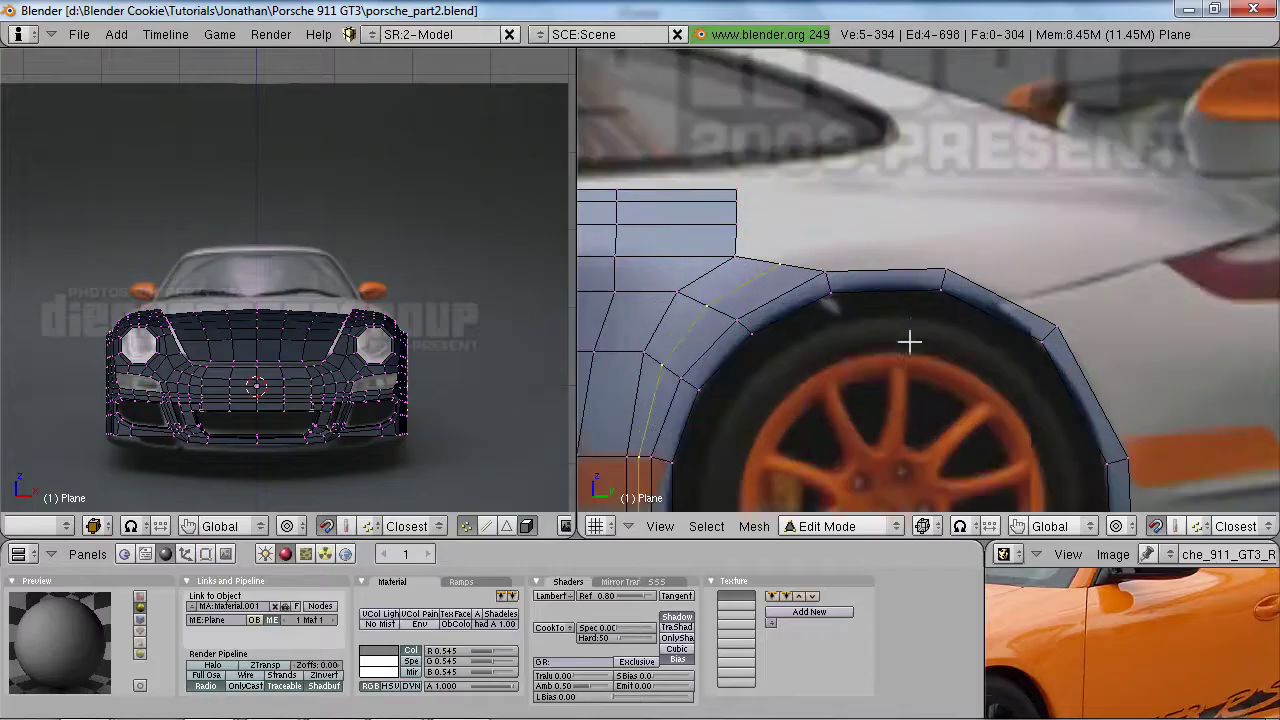
pyautogui.scroll(-3, 909, 342)
pyautogui.scroll(3, 966, 320)
pyautogui.press('a')
pyautogui.moveTo(843, 322)
pyautogui.keyDown('shift'); pyautogui.mouseDown(button='middle')
pyautogui.moveTo(841, 298)
pyautogui.moveTo(857, 307)
pyautogui.mouseUp(button='middle'); pyautogui.keyUp('shift')
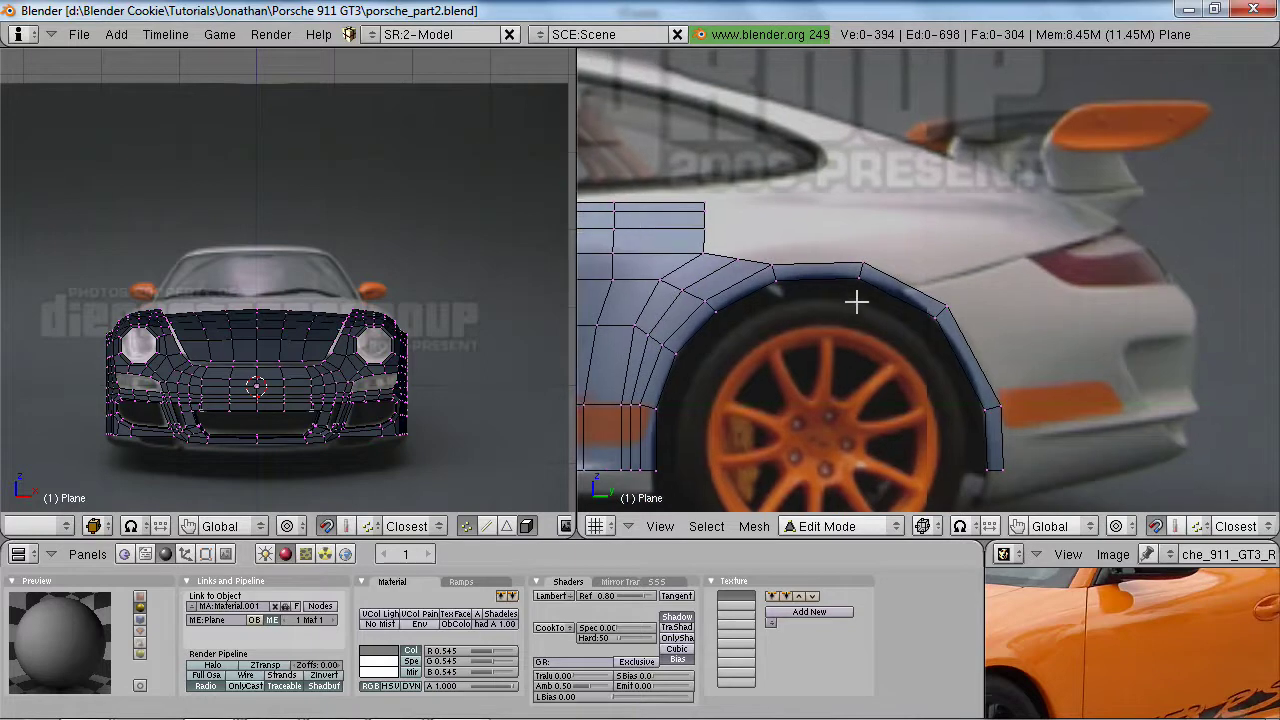
pyautogui.press('g')
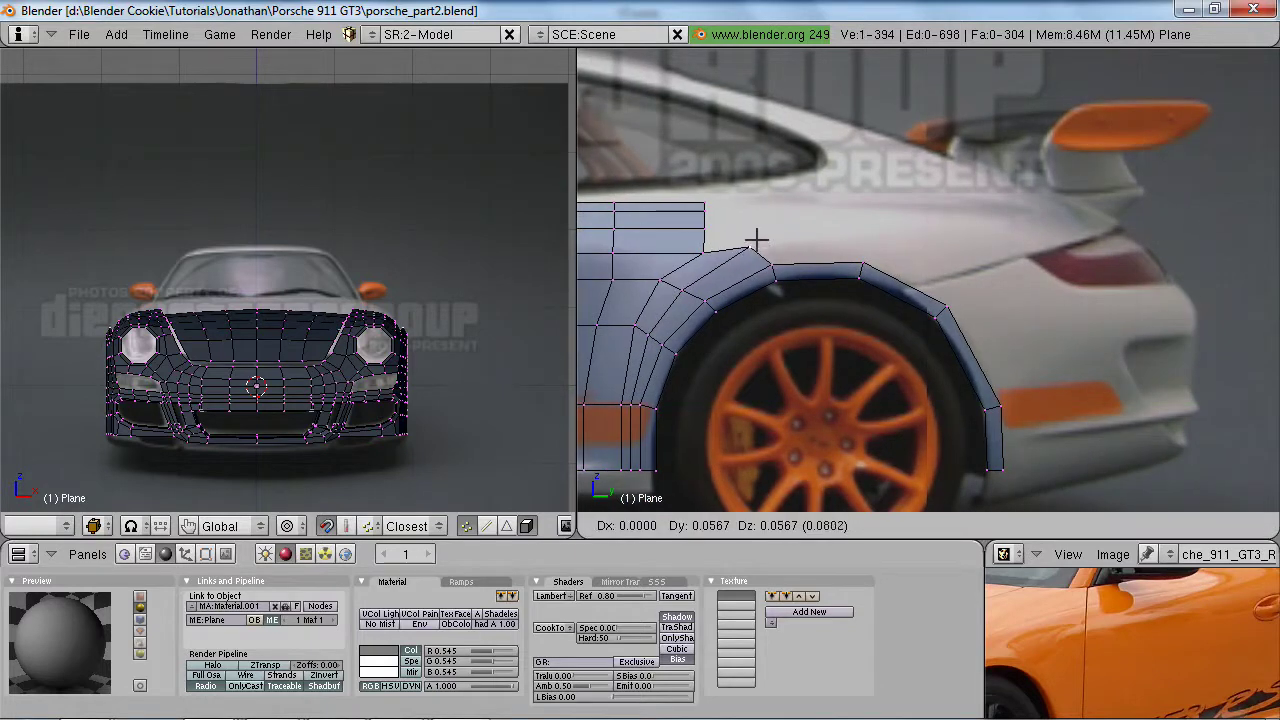
pyautogui.click(755, 245)
# - Extrude the arch strip's rear outer edge outward, offsetting it about 0.11 along Y and 0.08 along Z
pyautogui.keyDown('shift'); pyautogui.rightClick(966, 318); pyautogui.keyUp('shift')
pyautogui.keyDown('shift'); pyautogui.rightClick(1017, 413); pyautogui.keyUp('shift')
pyautogui.keyDown('shift'); pyautogui.rightClick(1031, 475); pyautogui.keyUp('shift')
pyautogui.press('e')
pyautogui.press('s')
pyautogui.press('g')
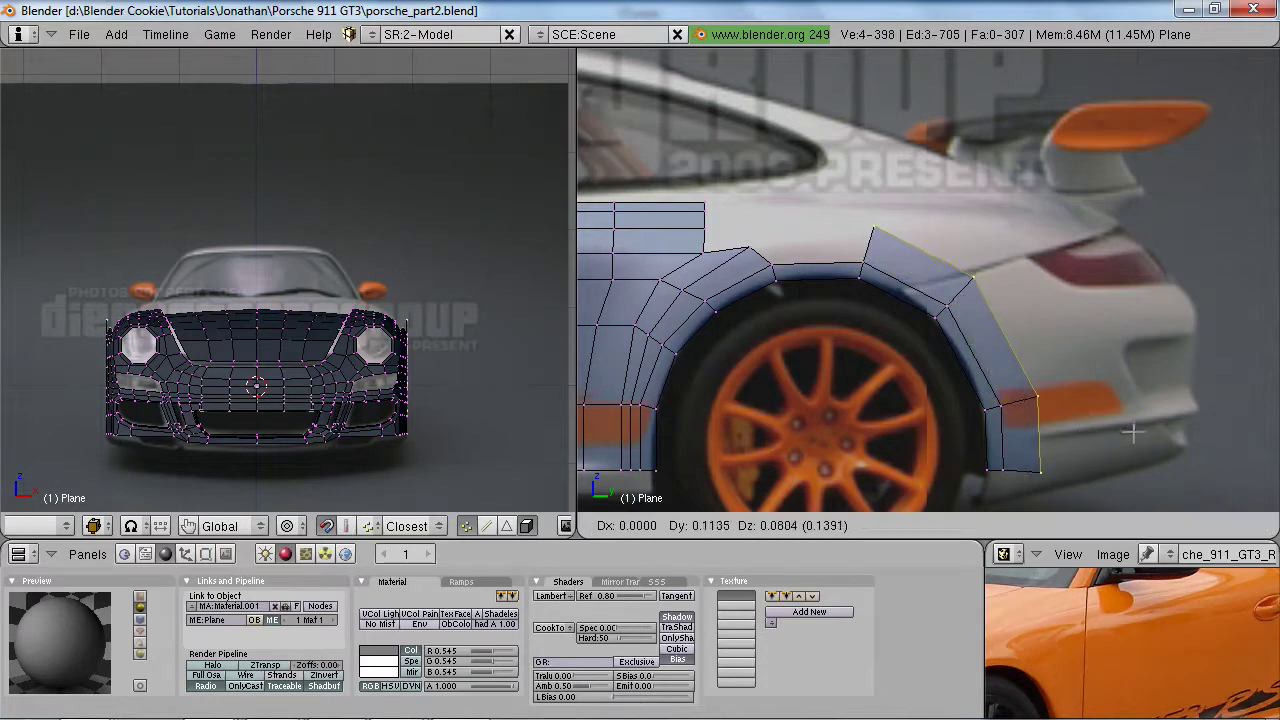
pyautogui.click(1130, 429)
# - Fill the face above the wheel between the raised loop vertex and the front end of the extruded rear strip
pyautogui.press('a')
pyautogui.rightClick(868, 234)
pyautogui.keyDown('alt'); pyautogui.keyDown('shift'); pyautogui.rightClick(767, 252); pyautogui.keyUp('shift'); pyautogui.keyUp('alt')
pyautogui.press('f')
pyautogui.press('a')
# - Adjust the vertices on the extruded strip's upper rear corner and rear side to even out the arch's outer outline
pyautogui.keyDown('shift'); pyautogui.rightClick(983, 271); pyautogui.keyUp('shift')
pyautogui.press('g')
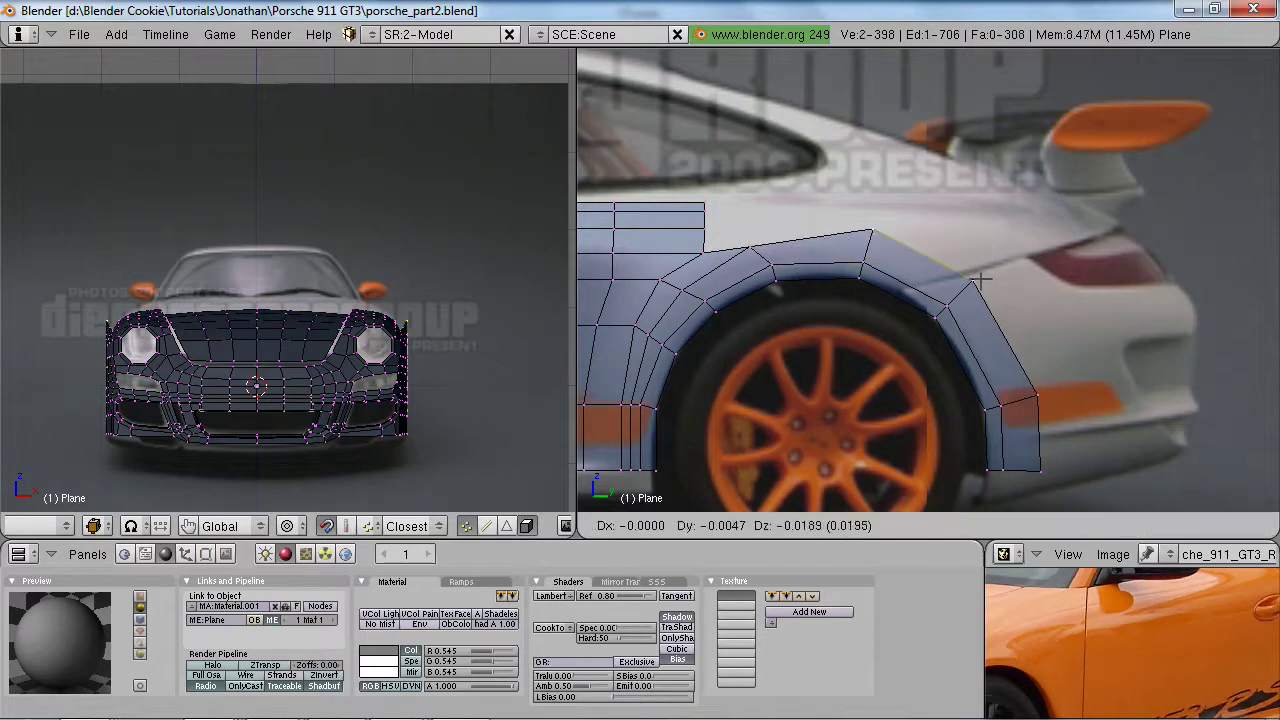
pyautogui.click(981, 279)
pyautogui.rightClick(981, 280)
pyautogui.press('g')
pyautogui.click(979, 287)
pyautogui.press('a')
pyautogui.rightClick(1027, 395)
pyautogui.press('g')
pyautogui.click(1030, 398)
# - Align the extruded strip's outer bottom corner along Z with the inner corner and along Y with the vertex above
pyautogui.rightClick(1040, 468)
pyautogui.press('g')
pyautogui.click(1035, 467)
pyautogui.press('g')
pyautogui.press('z')
pyautogui.click(1003, 469)
pyautogui.keyDown('shift'); pyautogui.moveTo(1031, 421); pyautogui.dragTo(1037, 408, button='middle'); pyautogui.keyUp('shift')
pyautogui.press('g')
pyautogui.press('y')
pyautogui.click(1040, 392)
# - Level the two outer vertices directly above the wheel by scaling them to 0 along Z
pyautogui.keyDown('shift'); pyautogui.moveTo(835, 366); pyautogui.dragTo(871, 346, button='middle'); pyautogui.keyUp('shift')
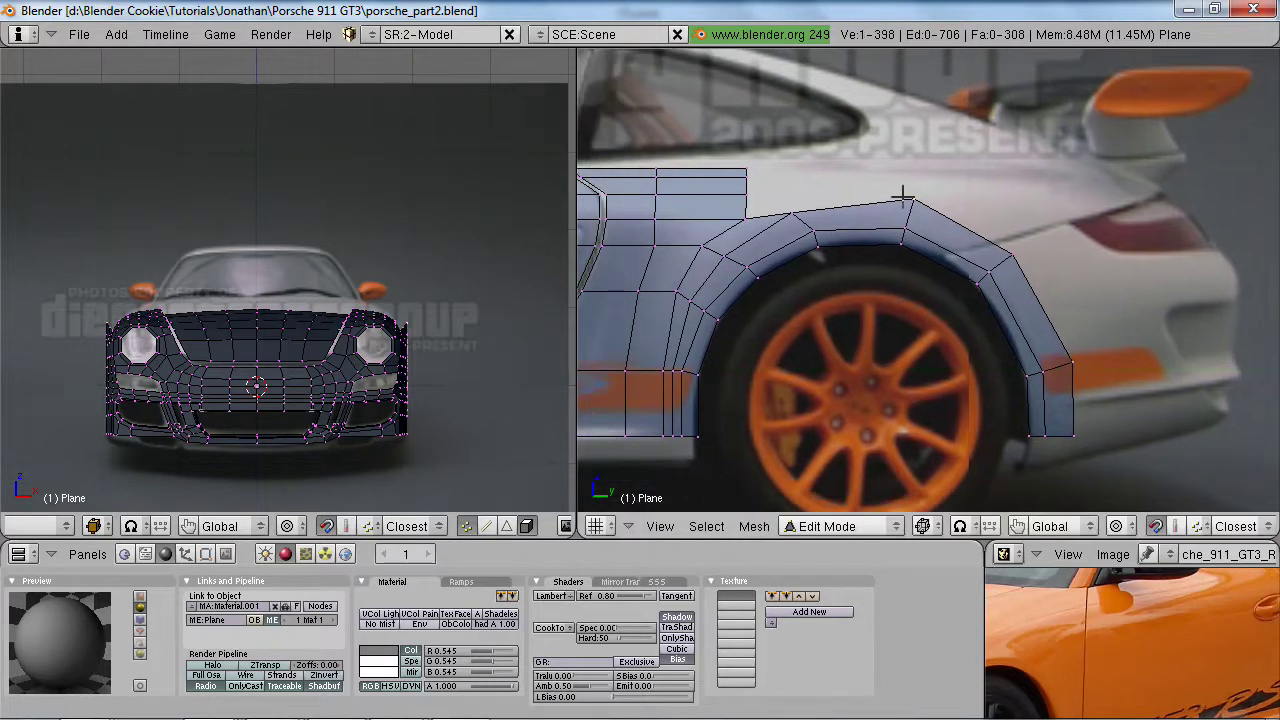
pyautogui.keyDown('shift'); pyautogui.rightClick(786, 211); pyautogui.keyUp('shift')
pyautogui.write('sz0')
pyautogui.press('Return')
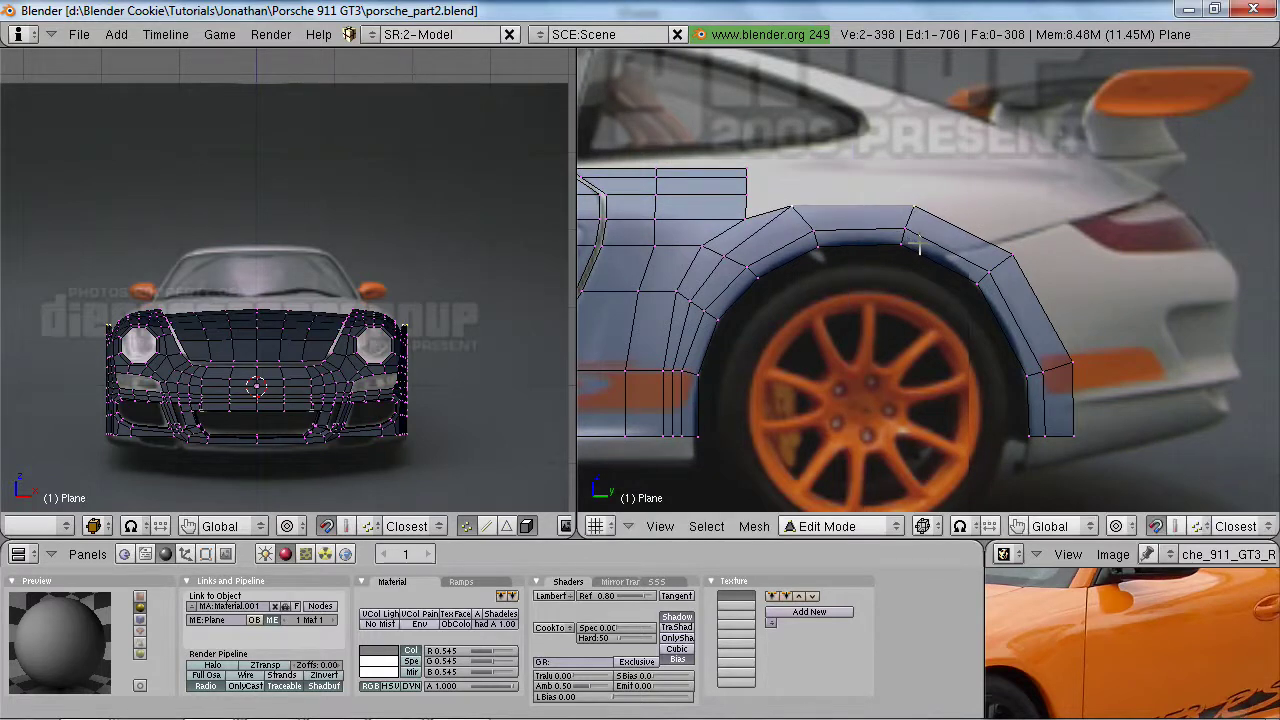
pyautogui.scroll(2, 918, 247)
pyautogui.scroll(5, 406, 280)
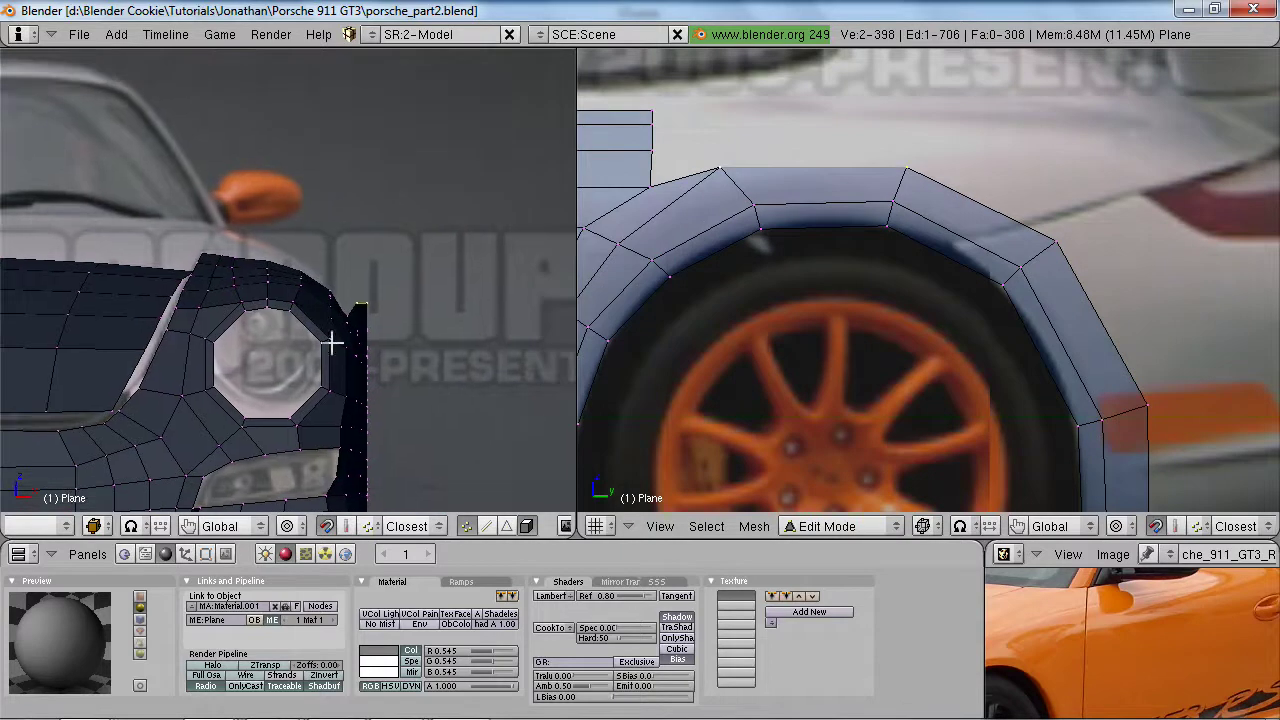
pyautogui.press('g')
pyautogui.press('z')
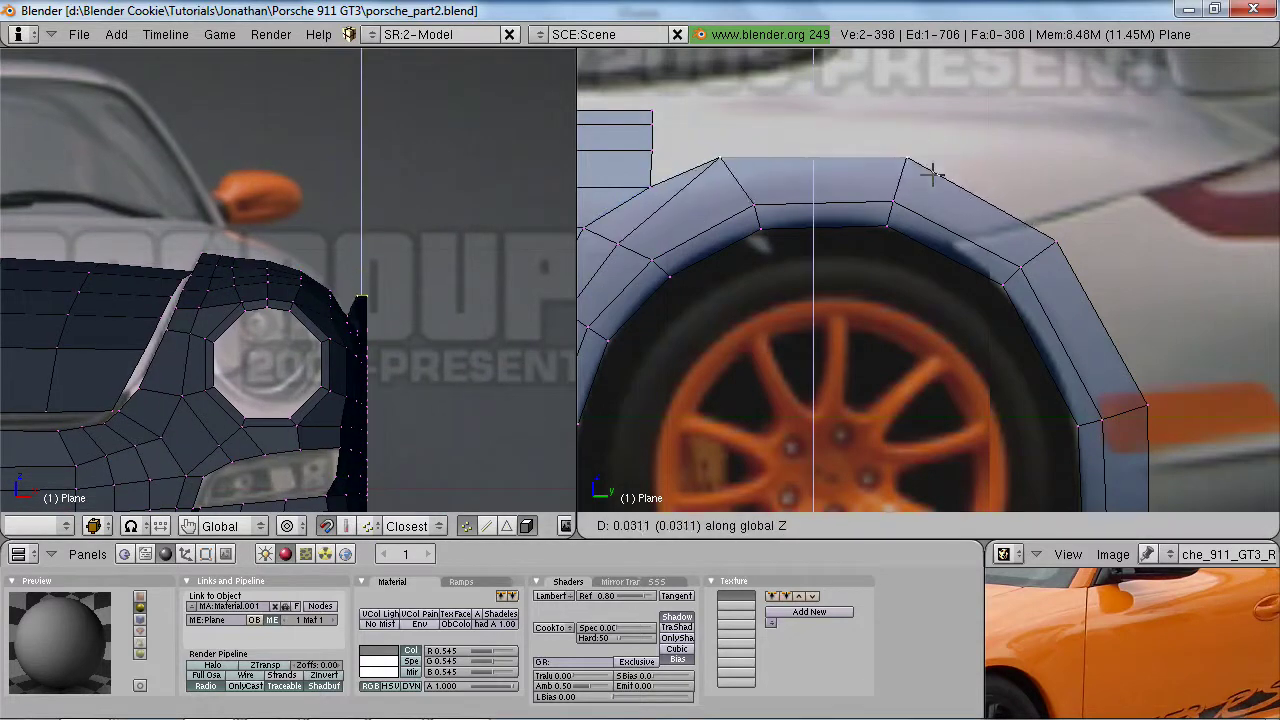
pyautogui.click(933, 177)
# - Extrude the outer edge above the wheel straight up along Z
pyautogui.press('e')
pyautogui.click(913, 215)
pyautogui.press('z')
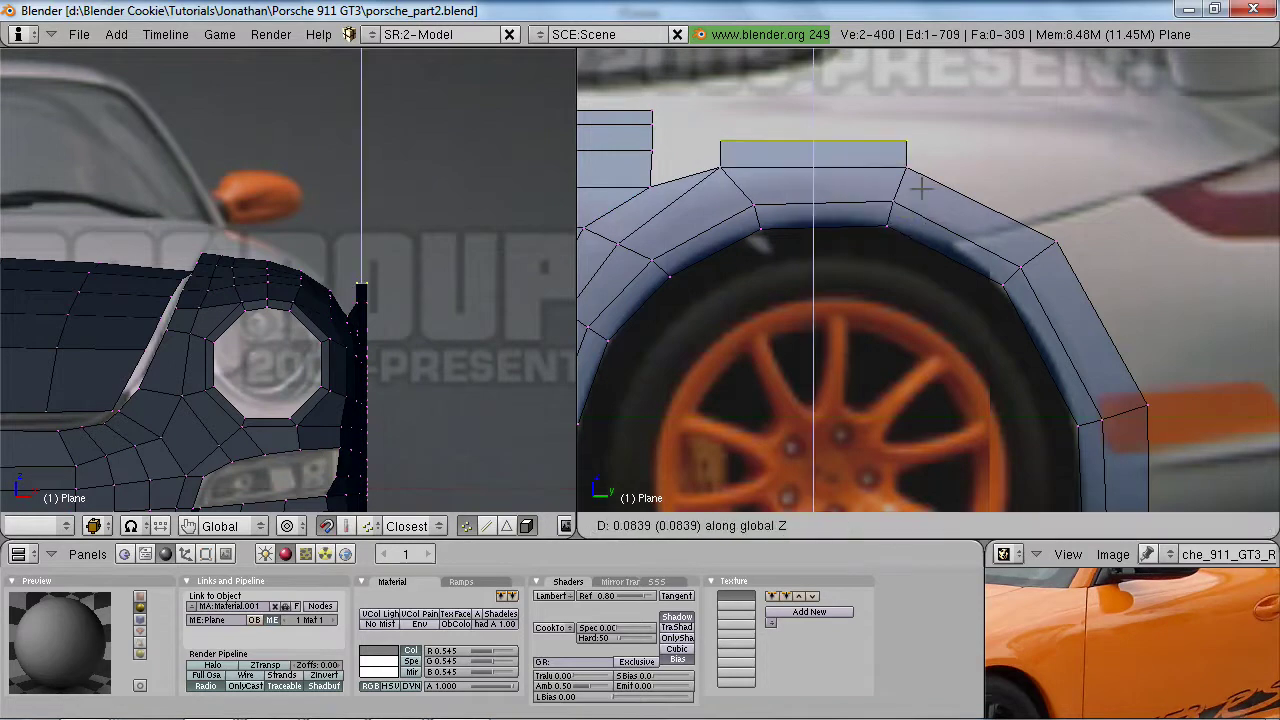
pyautogui.click(925, 162)
# - Move the extruded face's lower and upper edges inward along X by about 0.04 in the front view
pyautogui.scroll(2, 485, 317)
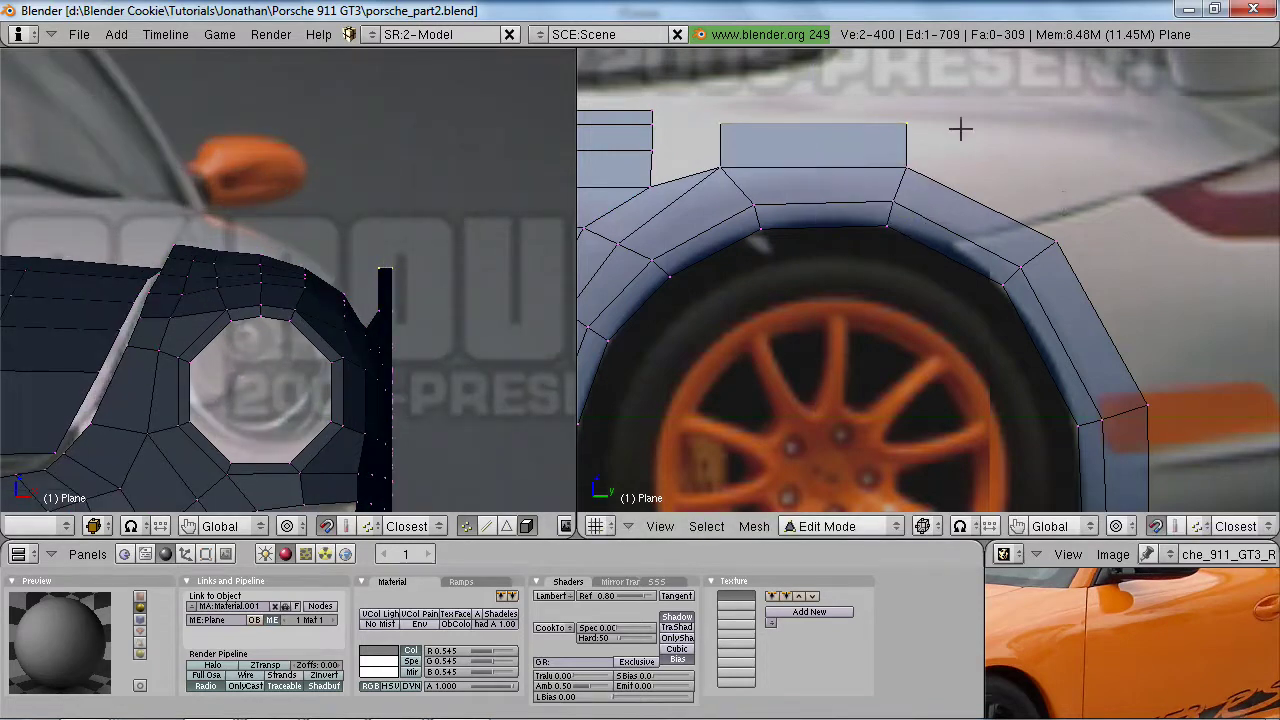
pyautogui.press('g')
pyautogui.click(411, 312)
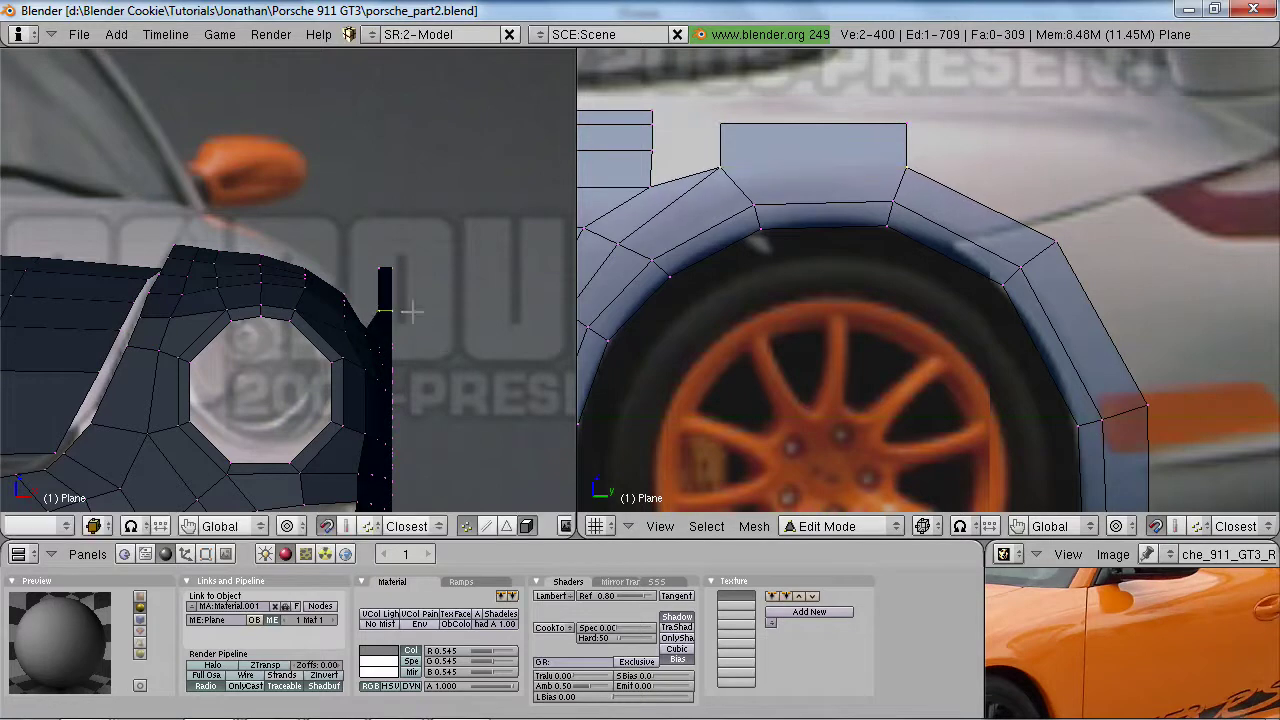
pyautogui.keyDown('shift'); pyautogui.rightClick(388, 264); pyautogui.keyUp('shift')
pyautogui.press('g')
pyautogui.press('x')
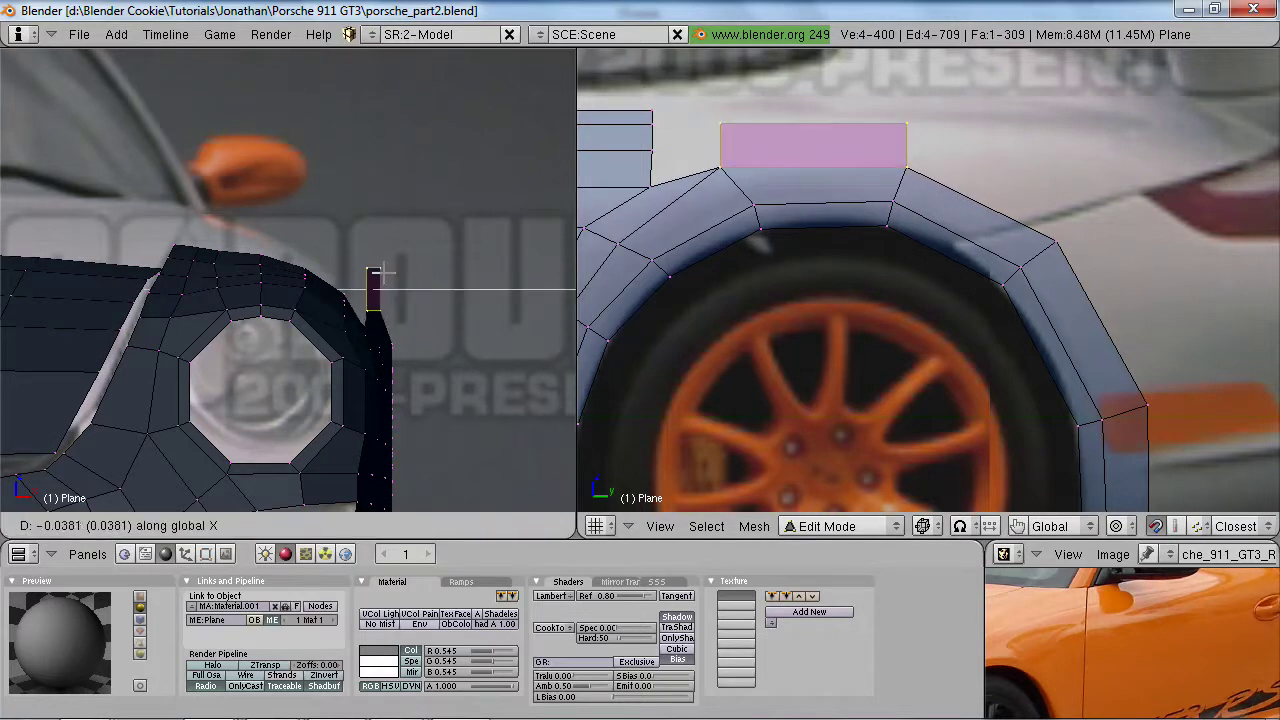
pyautogui.click(378, 272)
# - Lower the extruded face's top edge slightly along Z, following the reference photo
pyautogui.hotkey('ctrl', 'Up')
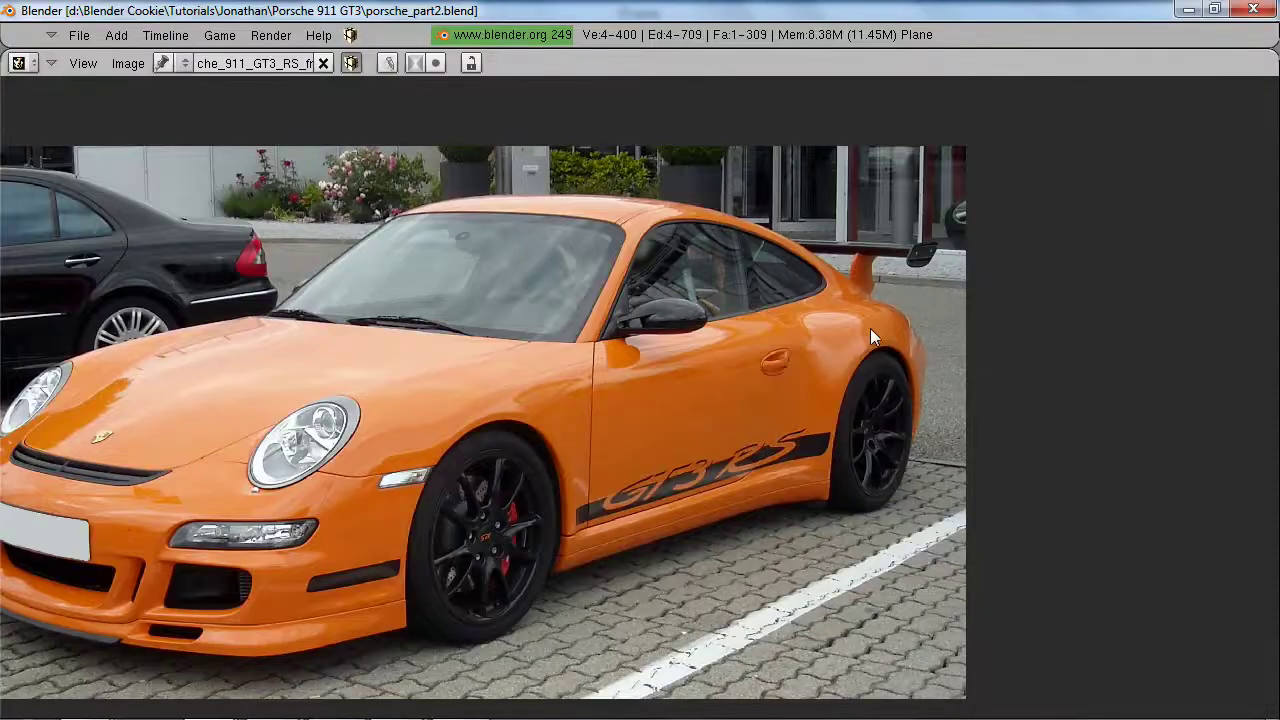
pyautogui.hotkey('ctrl', 'Down')
pyautogui.press('a')
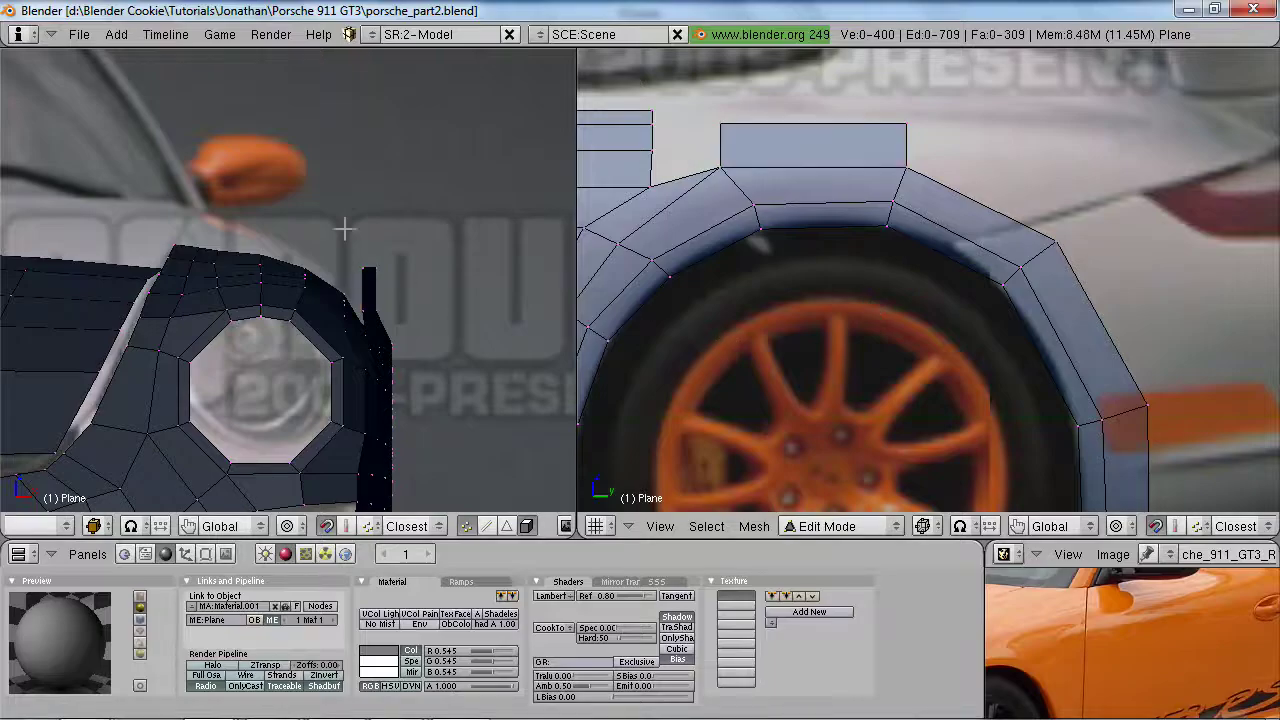
pyautogui.rightClick(850, 126)
pyautogui.press('g')
pyautogui.press('z')
pyautogui.click(851, 138)
# - Extrude the top edge upward and inward toward the body, and flatten it to 0 along X
pyautogui.press('e')
pyautogui.click(481, 394)
pyautogui.click(448, 368)
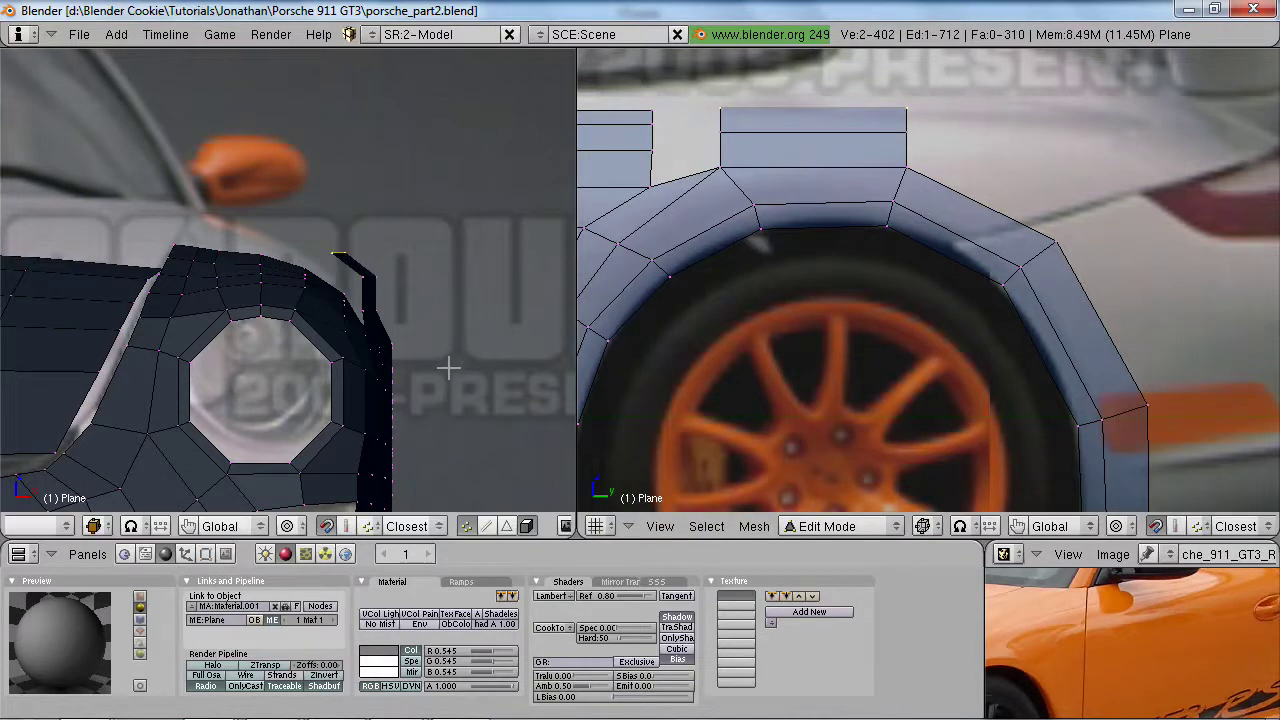
pyautogui.press('s')
pyautogui.press('x')
pyautogui.press('0')
pyautogui.press('Return')
# - Flatten the four vertices of the lower extruded face along X, using the wireframe front view
pyautogui.press('z')
pyautogui.press('a')
pyautogui.press('b')
pyautogui.moveTo(358, 275); pyautogui.dragTo(405, 317)
pyautogui.press('s')
pyautogui.press('x')
pyautogui.rightClick(405, 318)
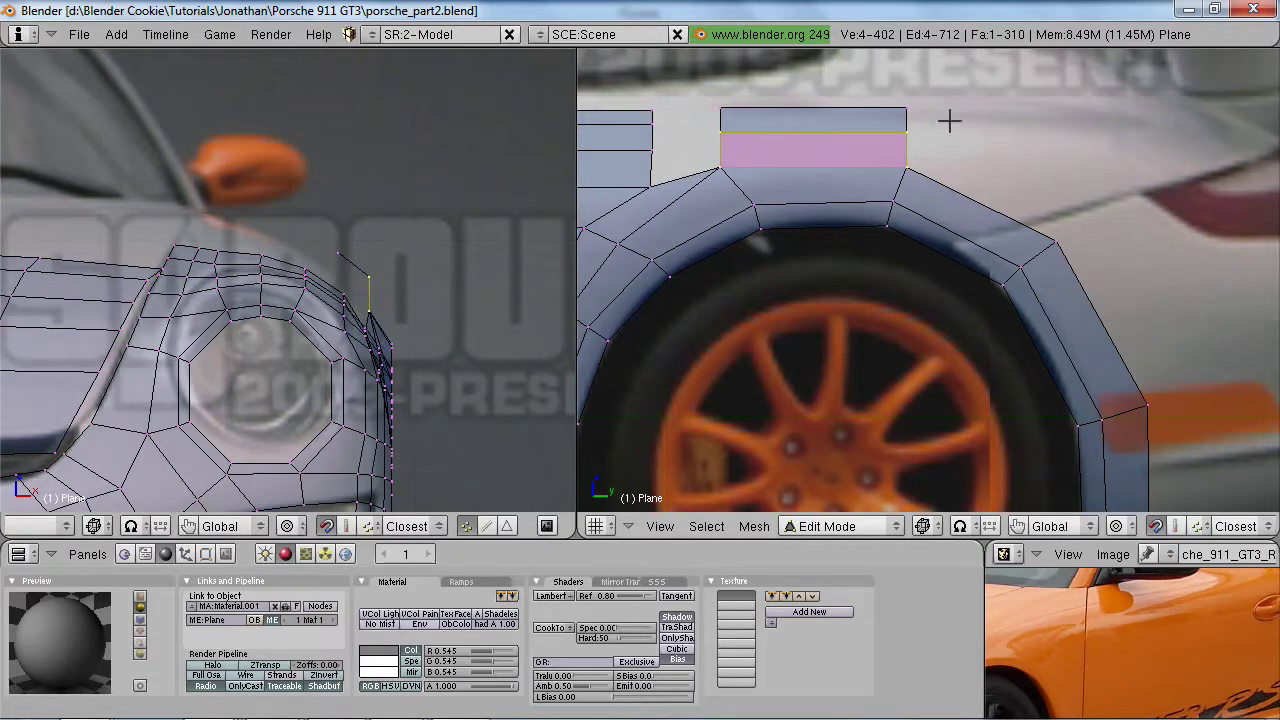
pyautogui.press('a')
pyautogui.press('b')
pyautogui.moveTo(718, 185); pyautogui.dragTo(894, 260)
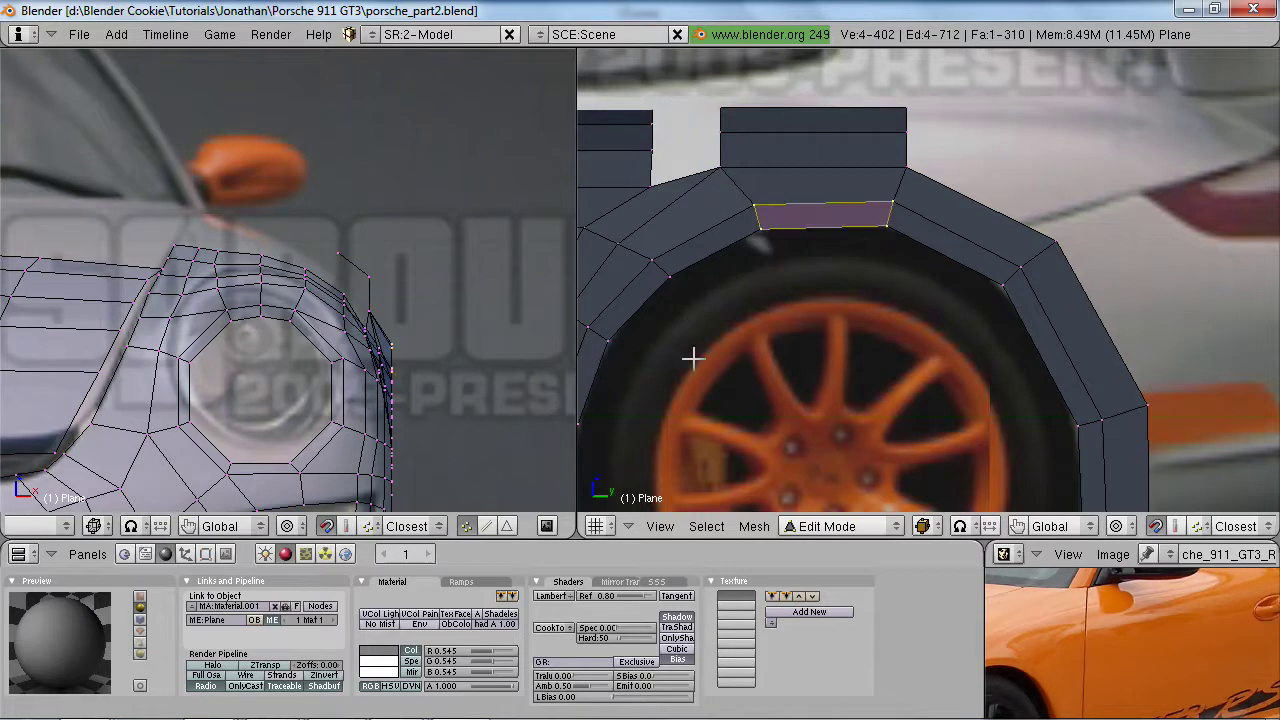
pyautogui.press('a')
# - Fill a face between the quarter panel's rear edge and the front side of the lower face above the wheel
pyautogui.moveTo(818, 210)
pyautogui.keyDown('ctrl'); pyautogui.mouseDown(button='middle')
pyautogui.moveTo(791, 214)
pyautogui.moveTo(837, 212)
pyautogui.mouseUp(button='middle'); pyautogui.keyUp('ctrl')
pyautogui.keyDown('ctrl'); pyautogui.moveTo(837, 212); pyautogui.dragTo(932, 244, button='middle'); pyautogui.keyUp('ctrl')
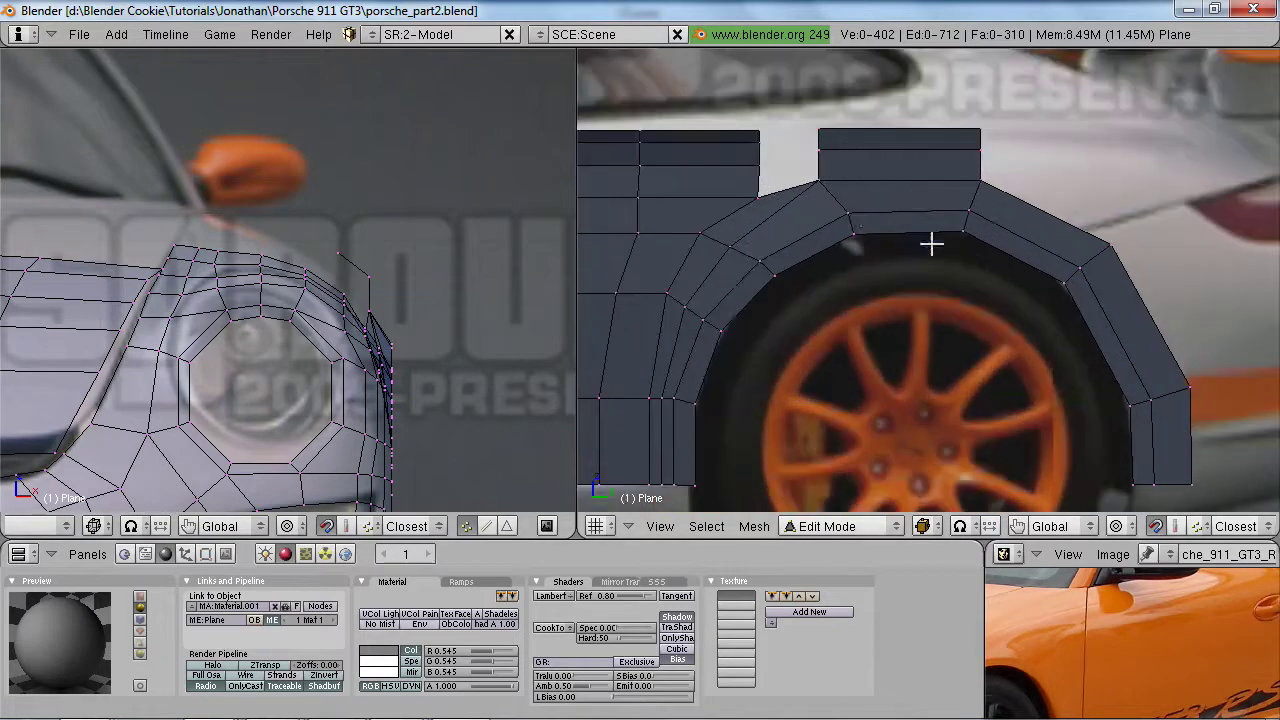
pyautogui.moveTo(808, 184); pyautogui.dragTo(808, 194, button='right')
pyautogui.keyDown('shift'); pyautogui.rightClick(819, 146); pyautogui.keyUp('shift')
pyautogui.keyDown('shift'); pyautogui.rightClick(767, 201); pyautogui.keyUp('shift')
pyautogui.keyDown('shift'); pyautogui.rightClick(763, 168); pyautogui.keyUp('shift')
pyautogui.press('f')
pyautogui.press('a')
# - Reposition the two quarter panel vertices on the new connecting face slightly upward to smooth its edges
pyautogui.rightClick(760, 194)
pyautogui.press('g')
pyautogui.click(766, 186)
pyautogui.rightClick(764, 167)
pyautogui.press('g')
pyautogui.click(764, 155)
# - Fill the face between the panel's upper rear edge and the front side of the topmost face above the wheel
pyautogui.keyDown('shift'); pyautogui.rightClick(767, 134); pyautogui.keyUp('shift')
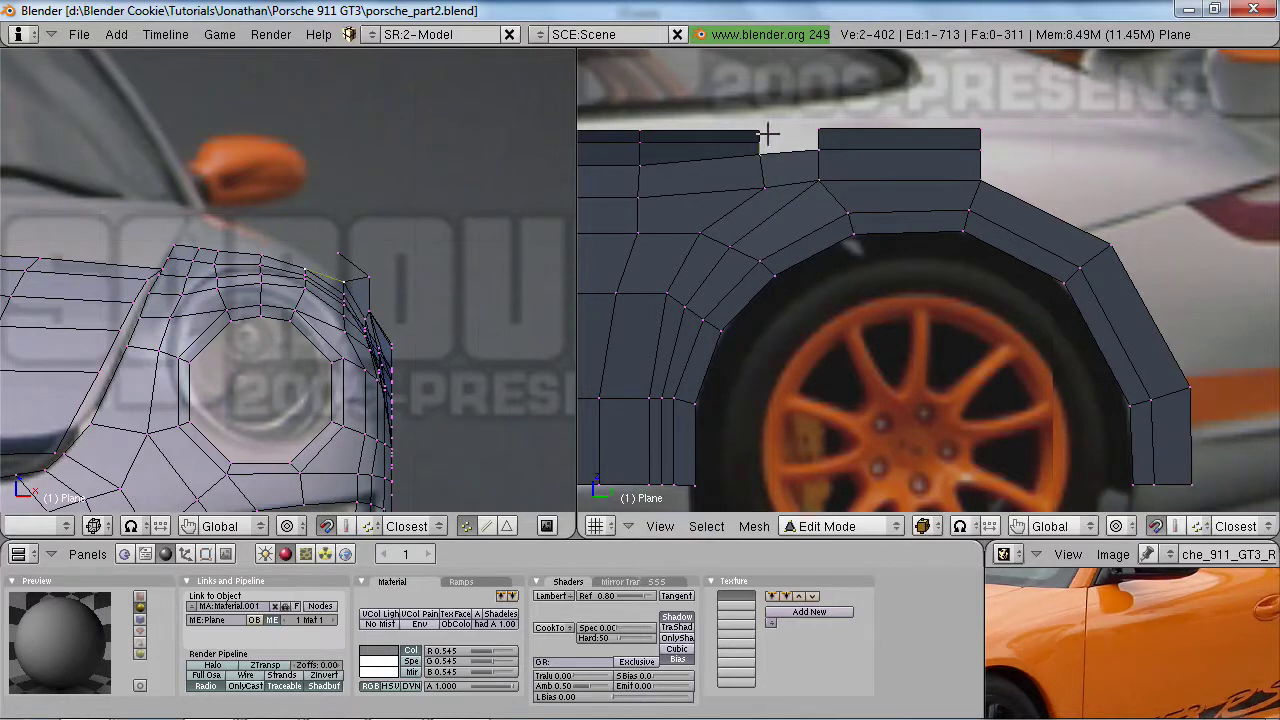
pyautogui.keyDown('shift'); pyautogui.rightClick(821, 133); pyautogui.keyUp('shift')
pyautogui.press('f')
pyautogui.press('z')
pyautogui.moveTo(440, 271)
pyautogui.mouseDown(button='middle')
pyautogui.moveTo(371, 277)
pyautogui.moveTo(253, 371)
pyautogui.moveTo(351, 309)
pyautogui.moveTo(391, 314)
pyautogui.mouseUp(button='middle')
pyautogui.scroll(-4, 371, 288)
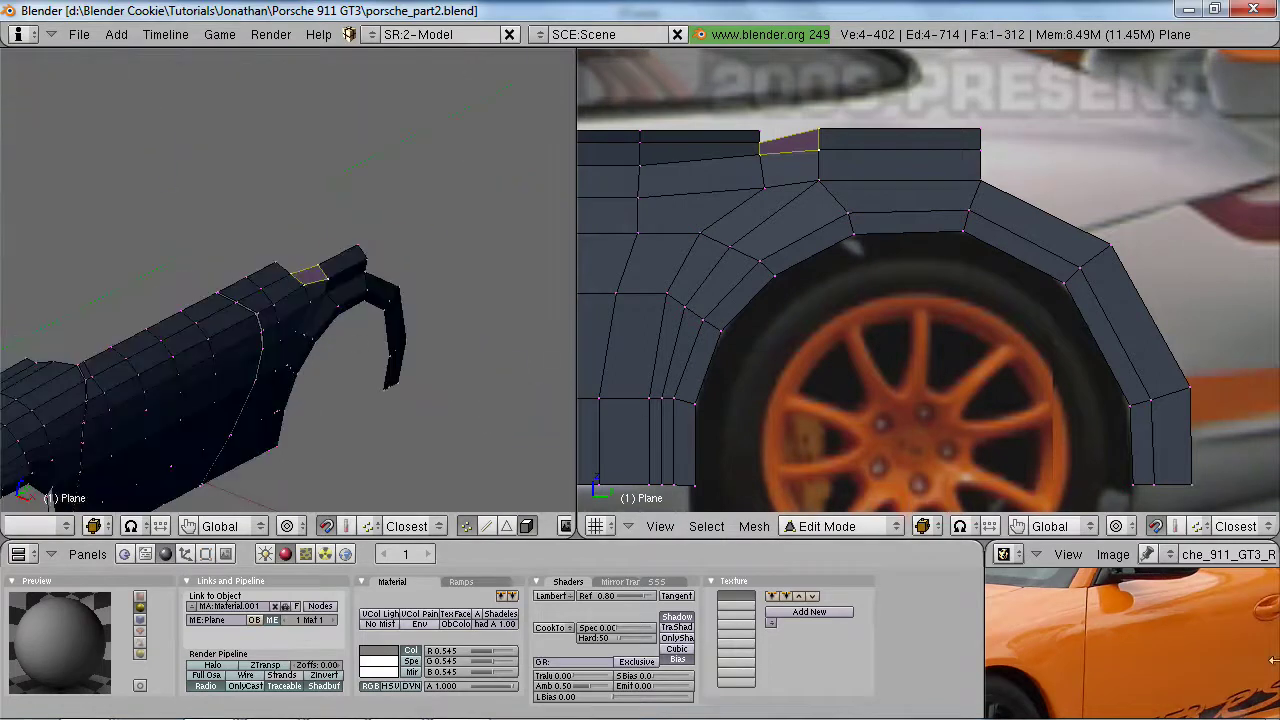
# - Adjust the panel vertex shared by the two connecting faces to match the fender contour in the reference photo
pyautogui.hotkey('shift', 'space')
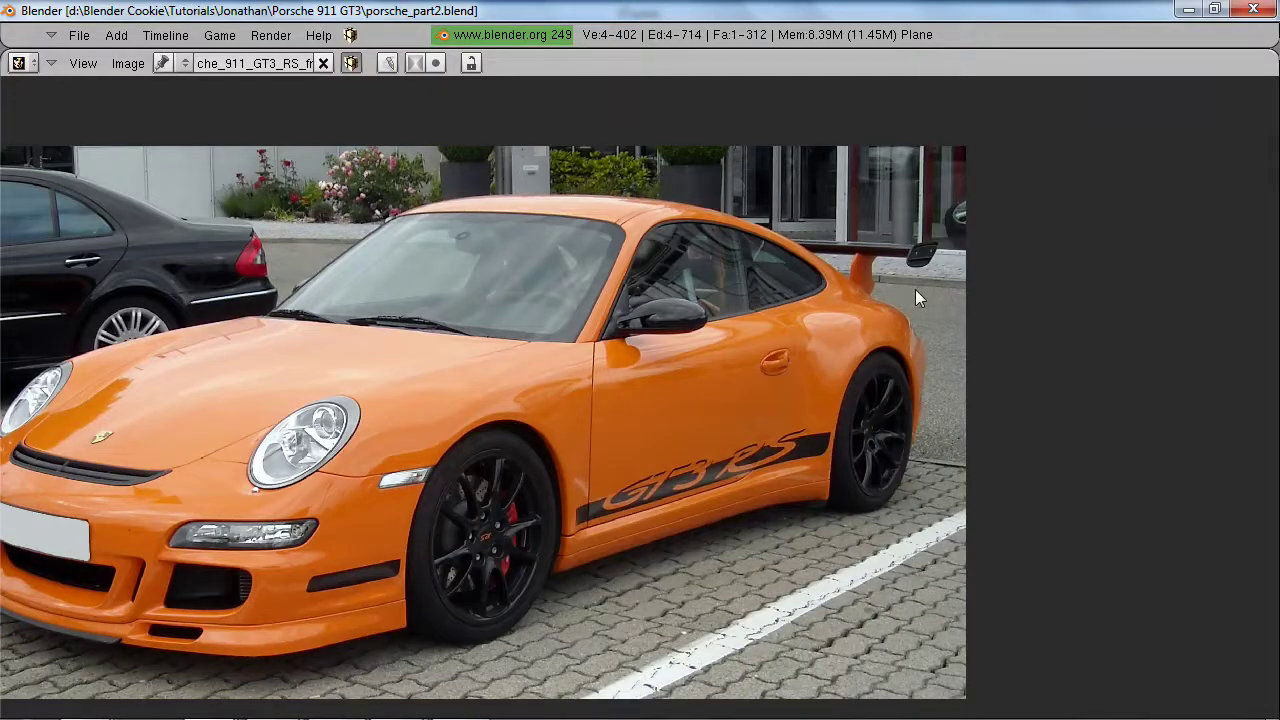
pyautogui.hotkey('ctrl', 'Down')
pyautogui.moveTo(274, 414); pyautogui.dragTo(290, 340, button='middle')
pyautogui.rightClick(328, 278)
pyautogui.press('g')
pyautogui.click(363, 338)
pyautogui.press('Tab')
pyautogui.press('Tab')
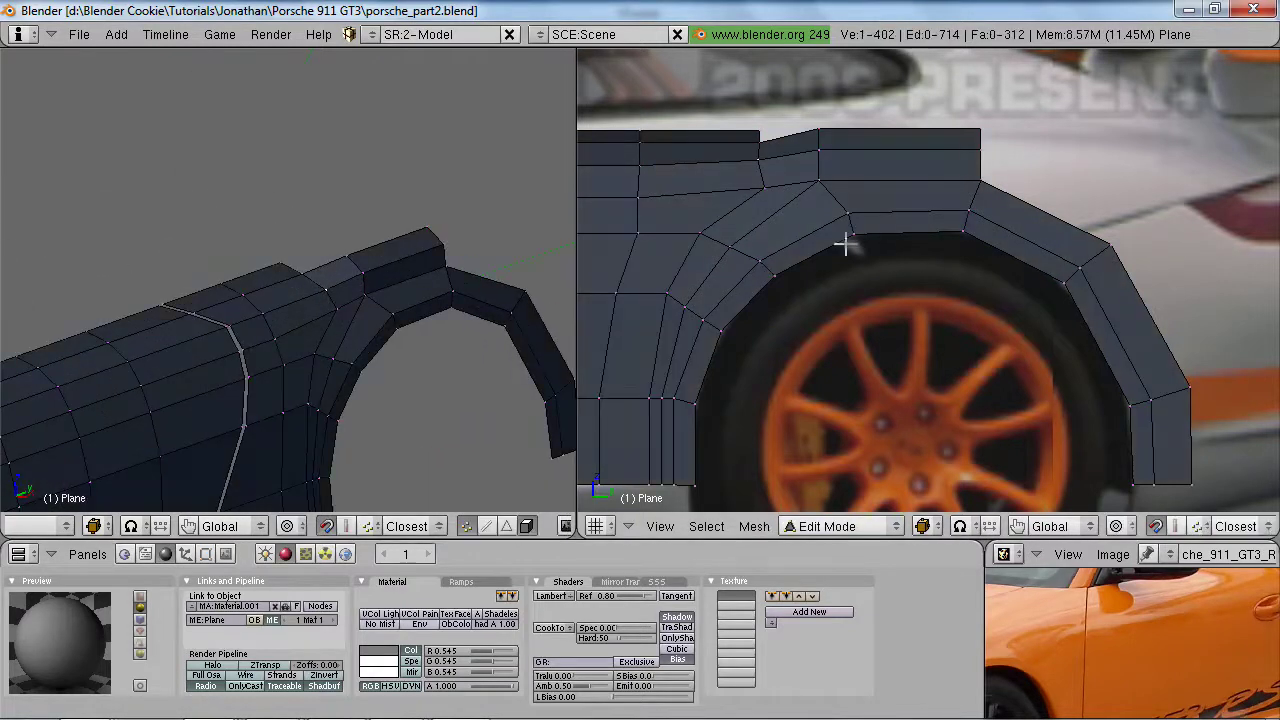
# - Raise the top two vertices of the quarter panel's vertical edge behind the door seam to follow the window line
pyautogui.keyDown('shift'); pyautogui.moveTo(790, 193); pyautogui.dragTo(775, 258, button='middle'); pyautogui.keyUp('shift')
pyautogui.rightClick(788, 217)
pyautogui.keyDown('shift'); pyautogui.rightClick(788, 228); pyautogui.keyUp('shift')
pyautogui.scroll(-5, 838, 340)
pyautogui.keyDown('shift'); pyautogui.moveTo(842, 347); pyautogui.dragTo(874, 371, button='middle'); pyautogui.keyUp('shift')
pyautogui.scroll(5, 874, 371)
pyautogui.press('g')
pyautogui.click(755, 280)
pyautogui.press('g')
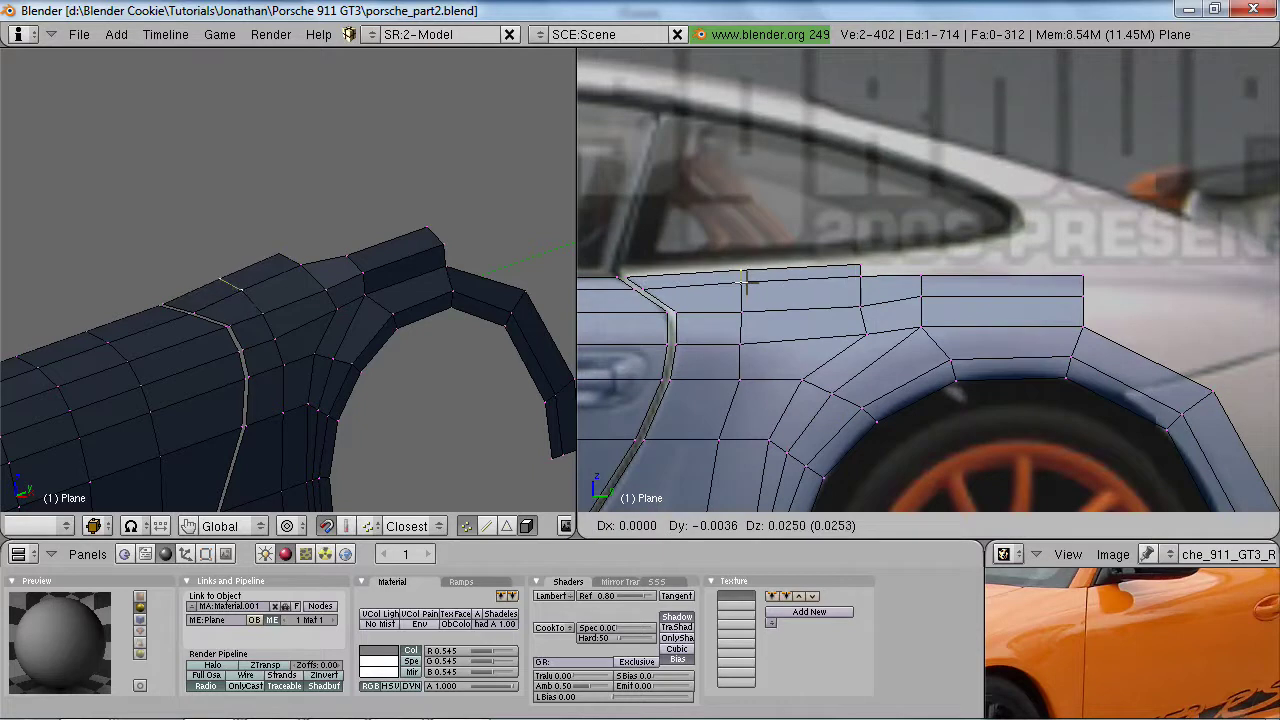
pyautogui.click(747, 285)
pyautogui.press('a')
pyautogui.scroll(-4, 971, 397)
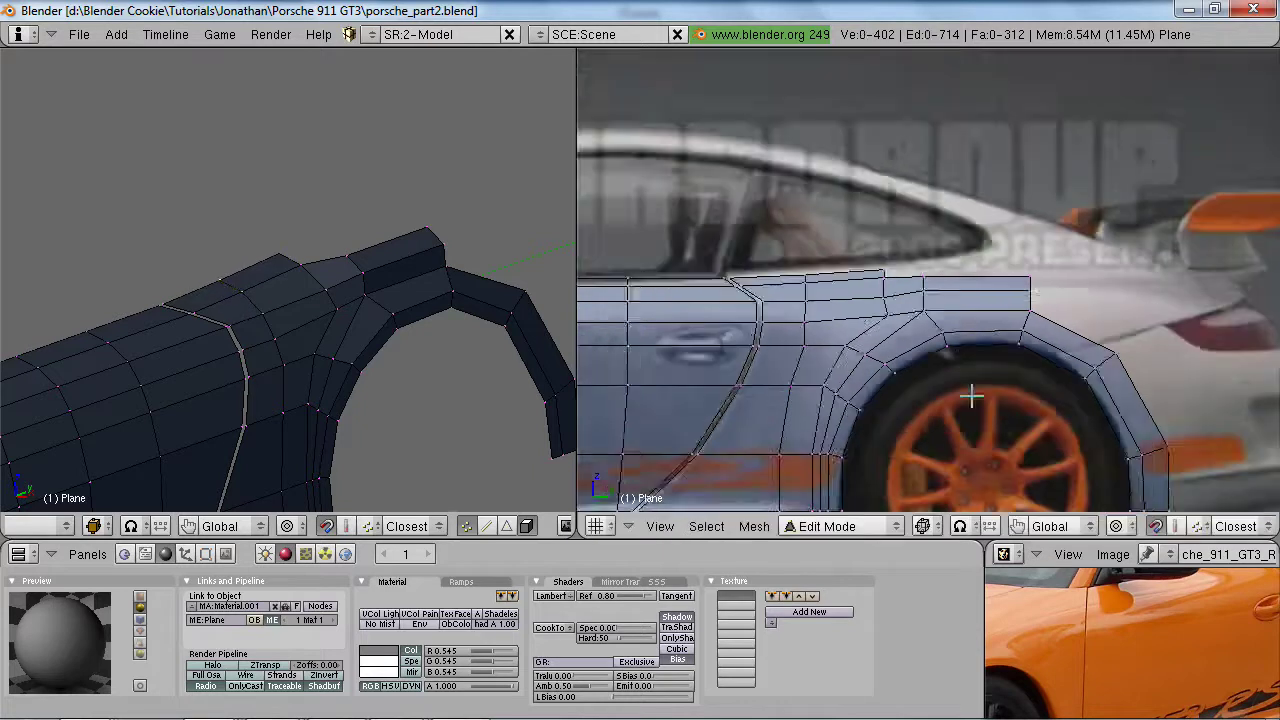
pyautogui.scroll(3, 994, 380)
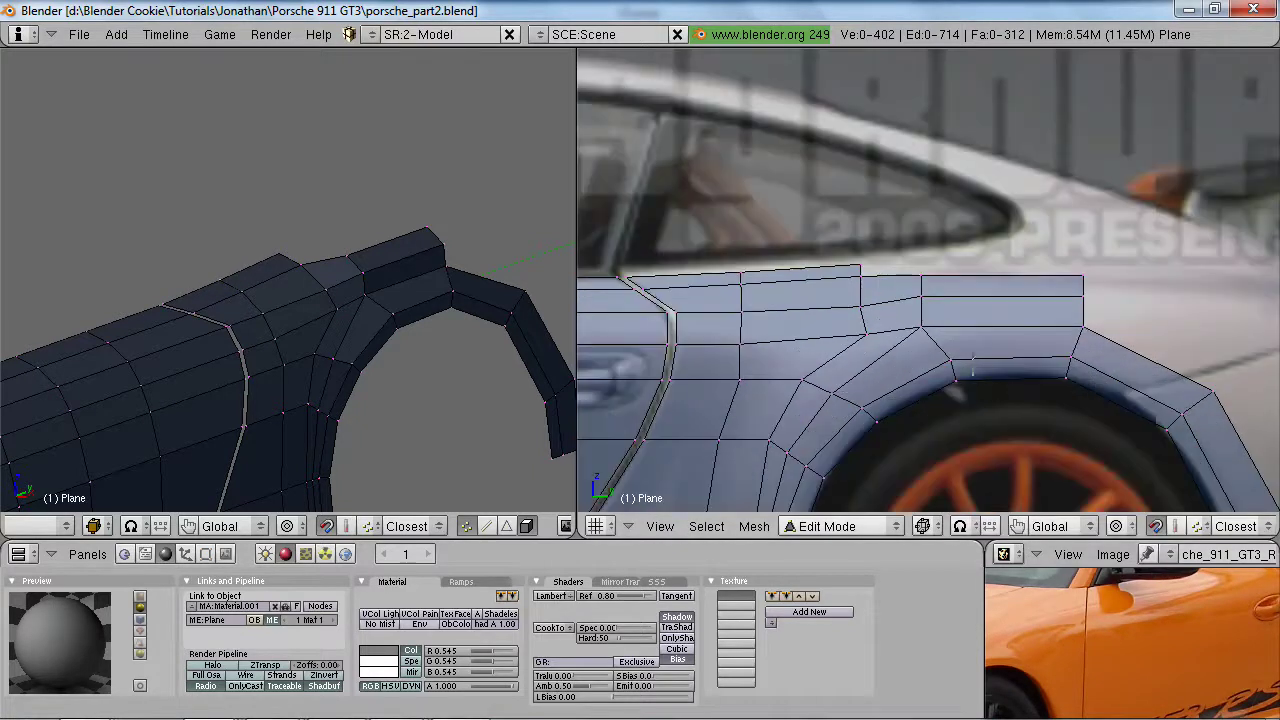
# - Examine the joined quarter panel and wheel arch in perspective and against the side reference photo
pyautogui.rightClick(858, 314)
pyautogui.scroll(-5, 240, 350)
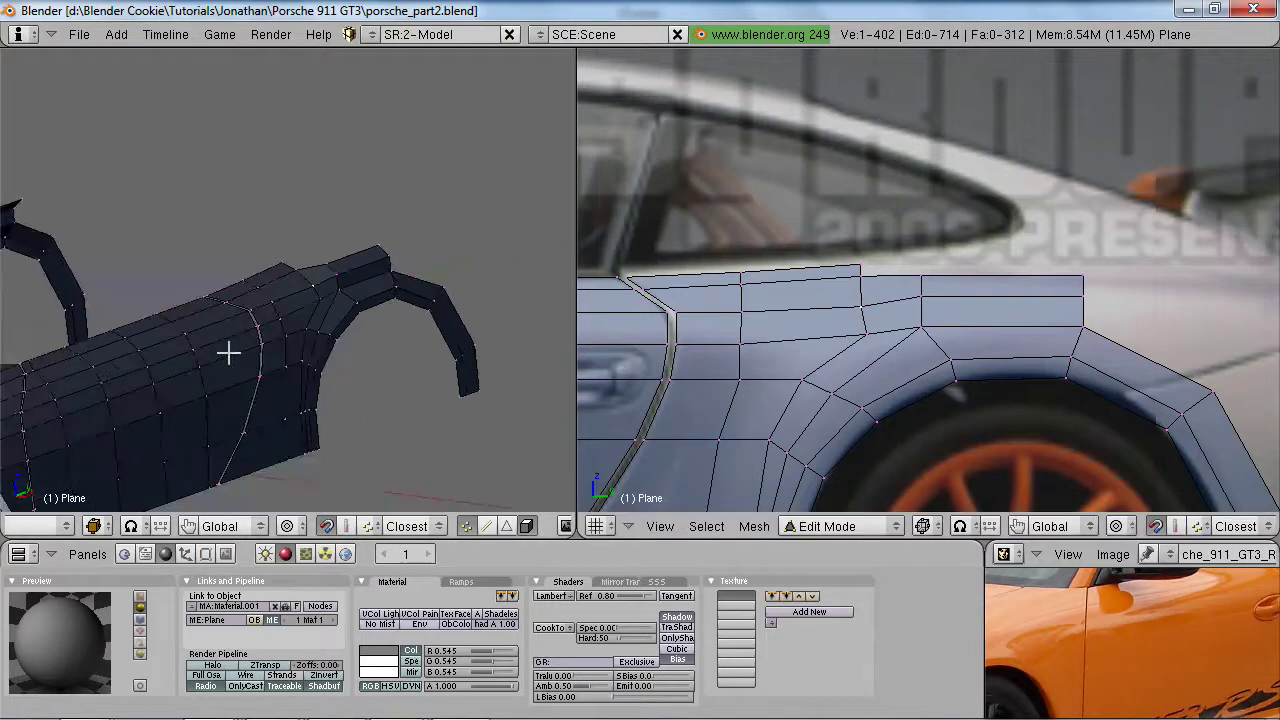
pyautogui.moveTo(266, 348); pyautogui.dragTo(305, 345, button='middle')
pyautogui.press('Tab')
pyautogui.scroll(2, 285, 350)
pyautogui.press('Tab')
pyautogui.scroll(4, 300, 320)
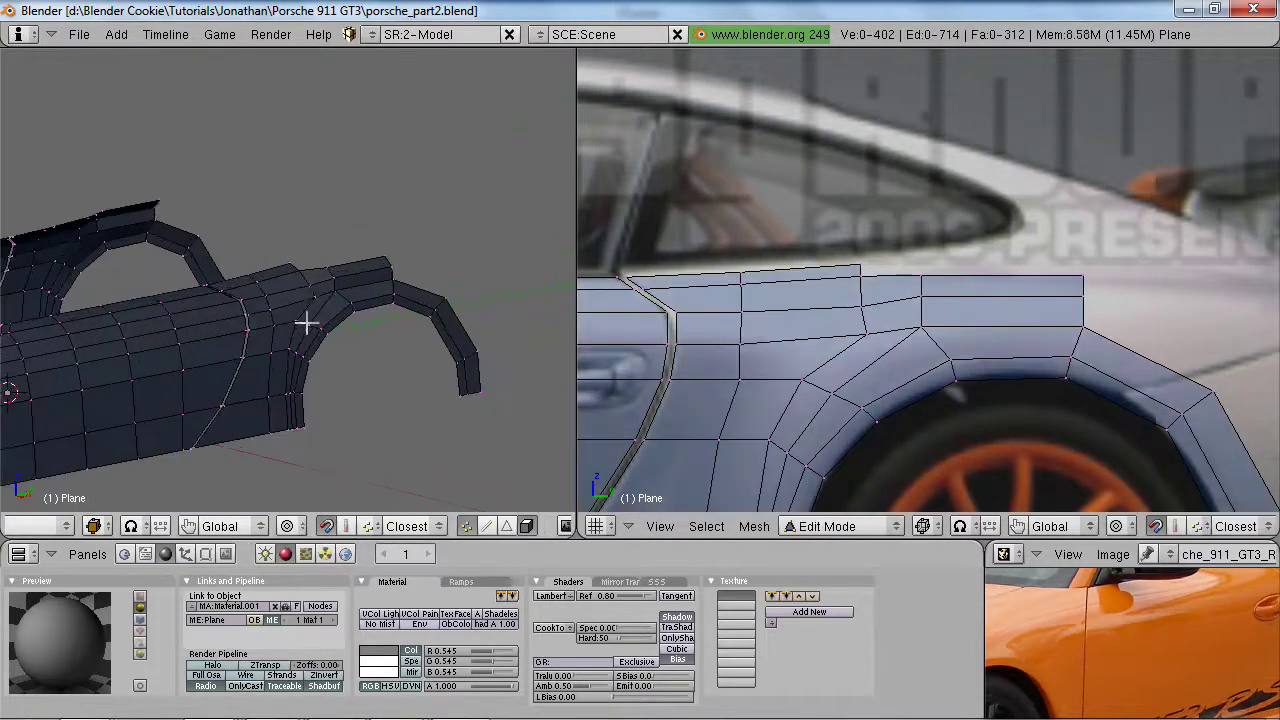
pyautogui.moveTo(289, 302); pyautogui.dragTo(277, 302, button='middle')
pyautogui.keyDown('shift'); pyautogui.moveTo(1077, 398); pyautogui.dragTo(882, 360, button='middle'); pyautogui.keyUp('shift')
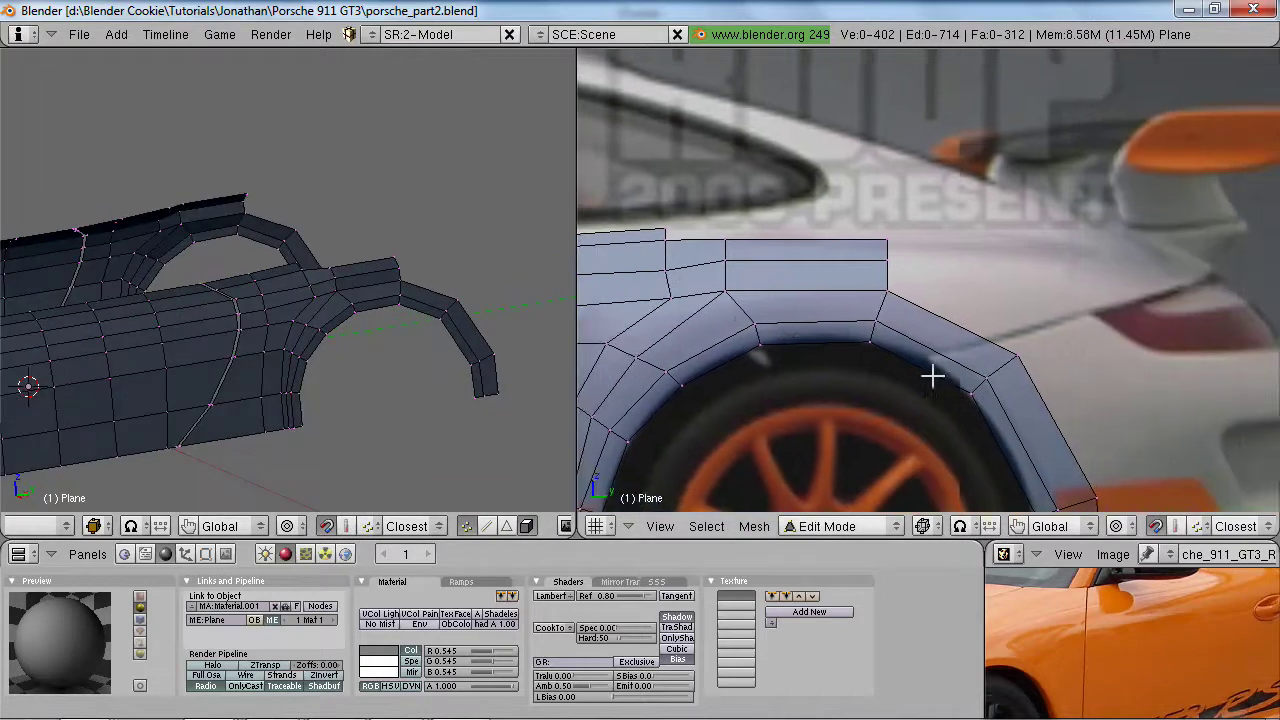
pyautogui.keyDown('shift'); pyautogui.moveTo(1032, 376); pyautogui.dragTo(988, 376, button='middle'); pyautogui.keyUp('shift')
pyautogui.scroll(-3, 1023, 393)
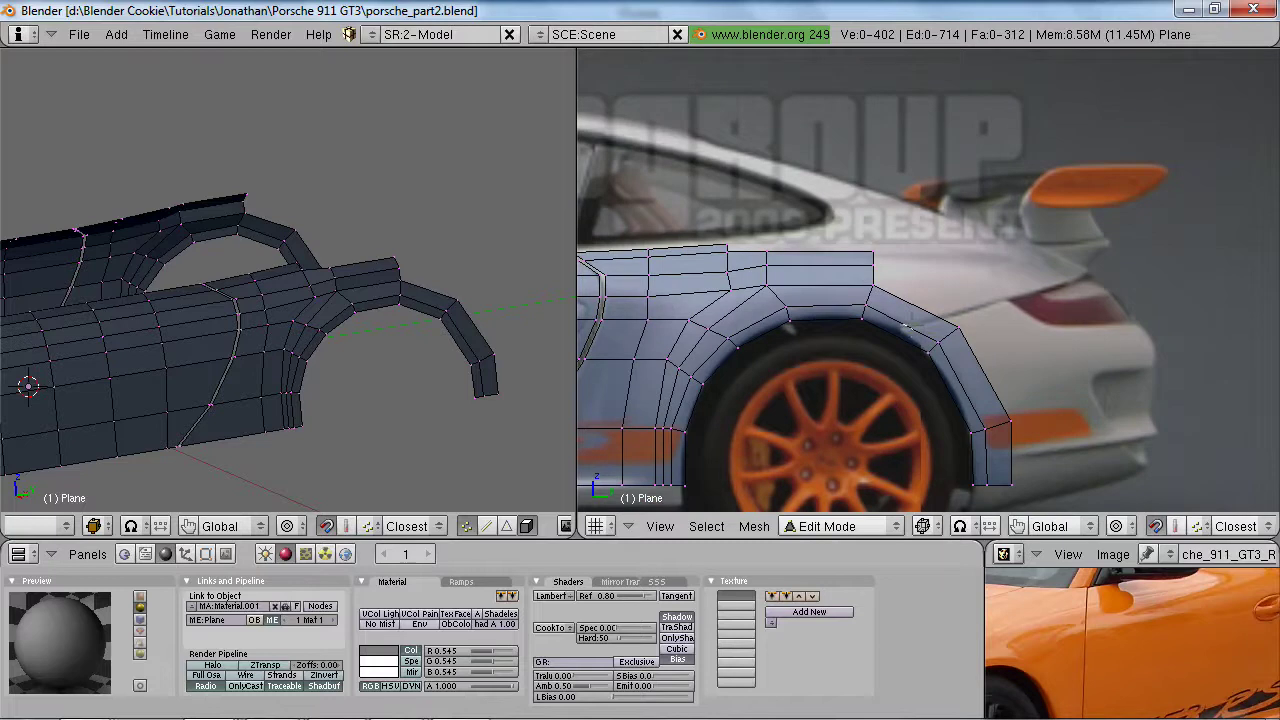
# - Cut an edge loop across the arch strip above the wheel's rear and rotate it toward the bumper seam
pyautogui.scroll(2, 904, 324)
pyautogui.hotkey('ctrl', 'r')
pyautogui.click(876, 366)
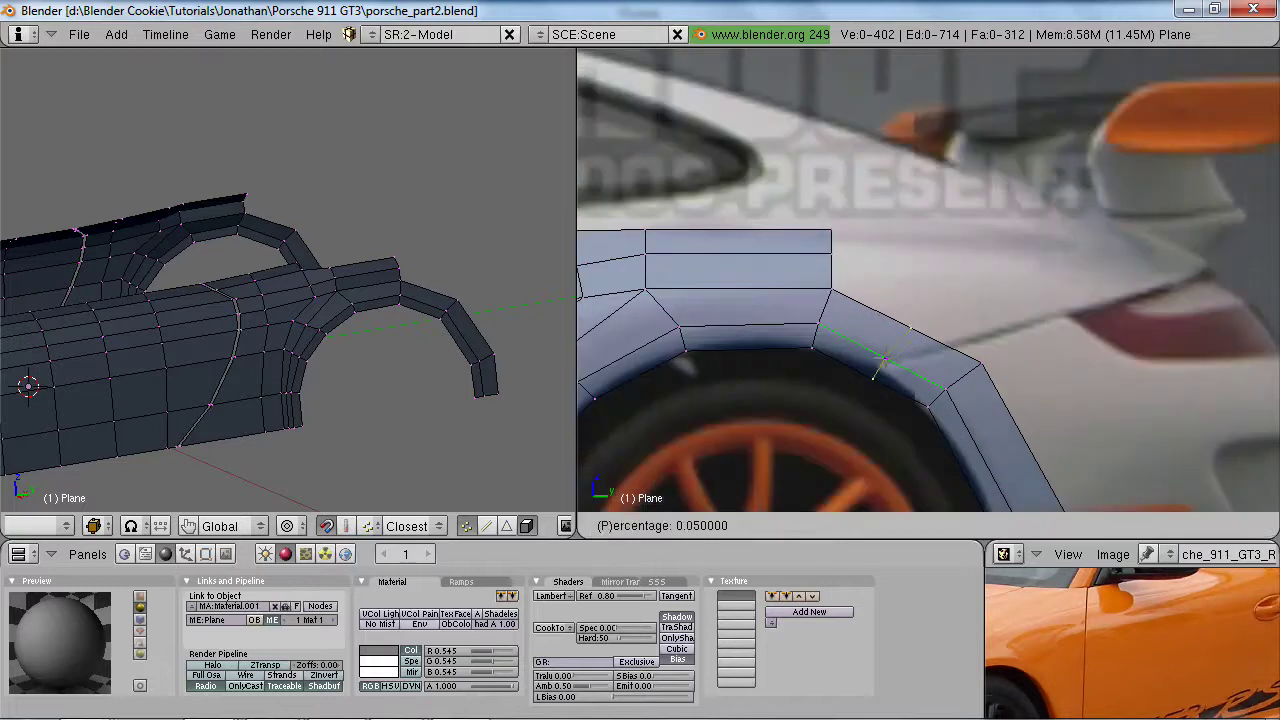
pyautogui.click(882, 358)
pyautogui.press('r')
pyautogui.click(965, 405)
# - Scale the new loop along Y by about 1.49 and move it and its outer vertex onto the bumper seam line
pyautogui.press('s')
pyautogui.press('y')
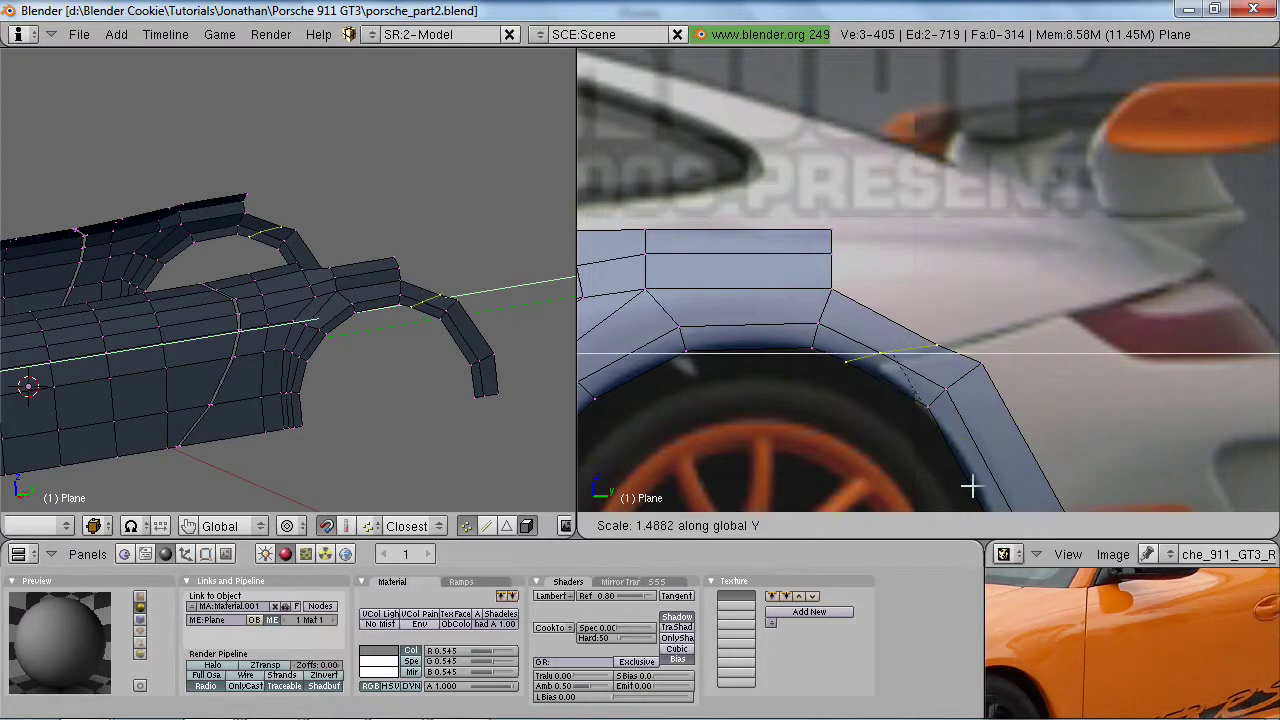
pyautogui.click(971, 490)
pyautogui.press('g')
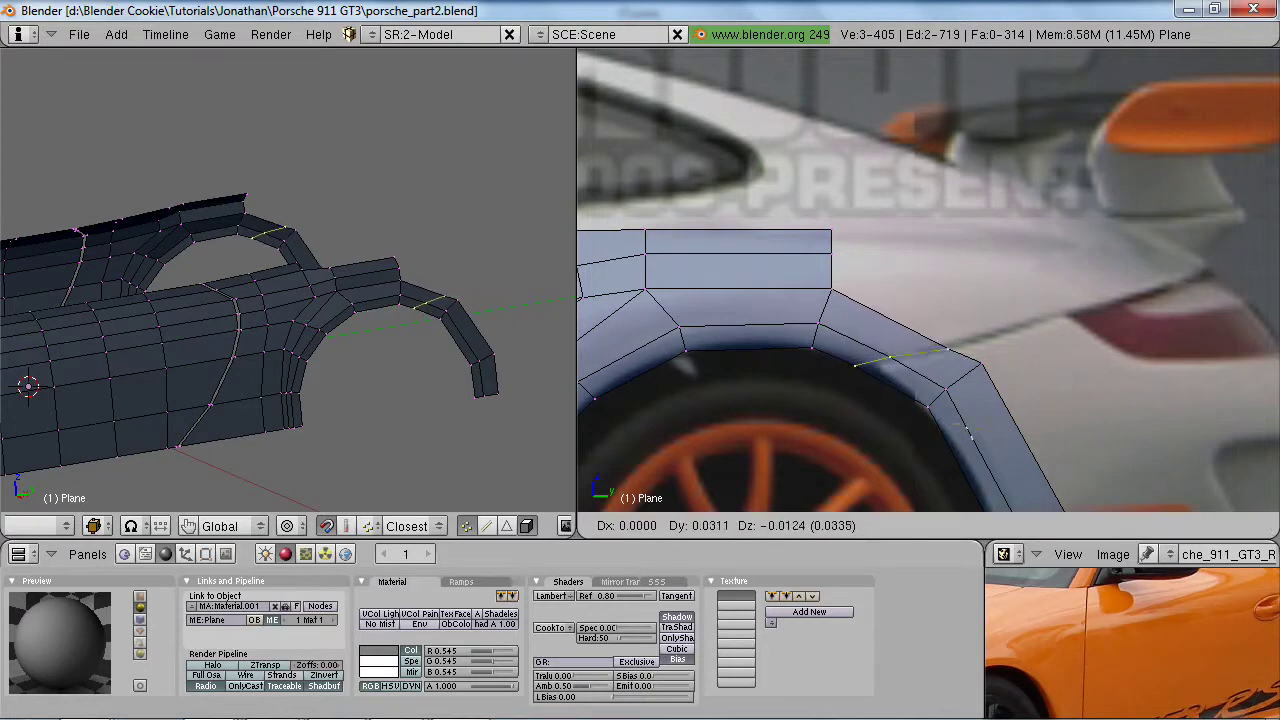
pyautogui.press('Return')
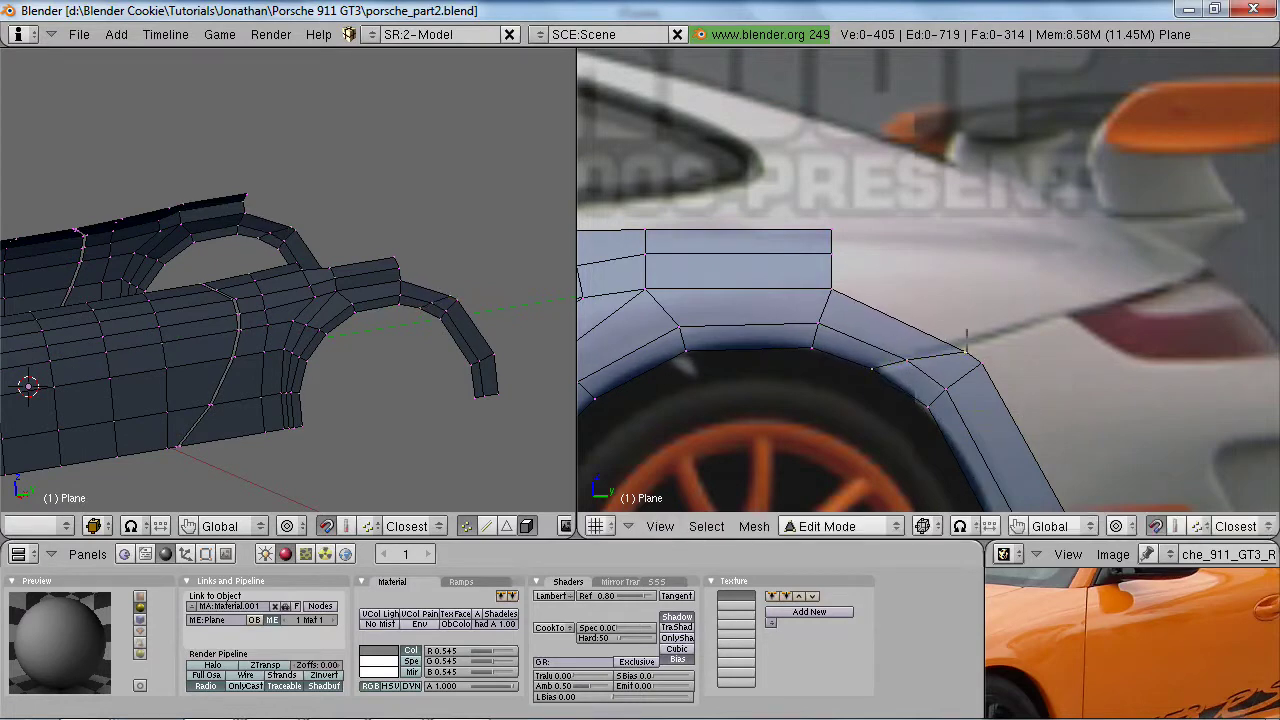
pyautogui.rightClick(966, 341)
pyautogui.press('g')
pyautogui.click(961, 337)
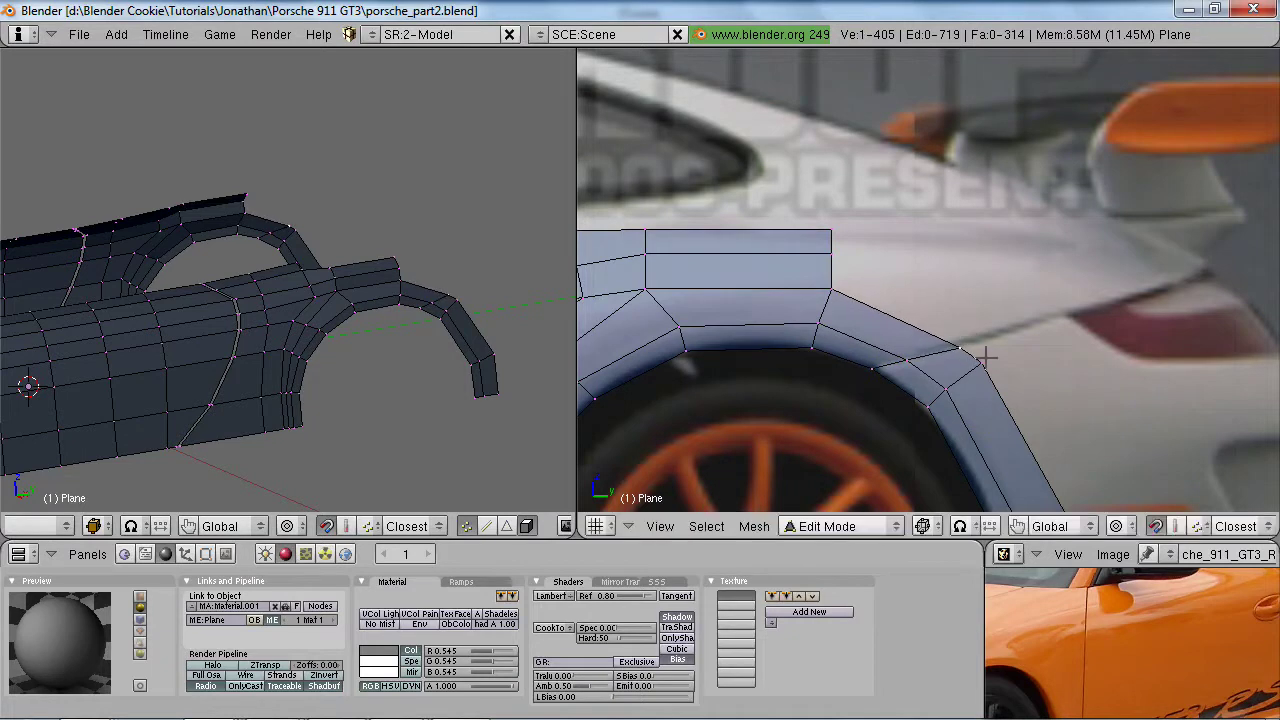
# - Rip the arch strip along the new edge loop and move the detached rear side back slightly to open the bumper seam
pyautogui.hotkey('shift', 'd')
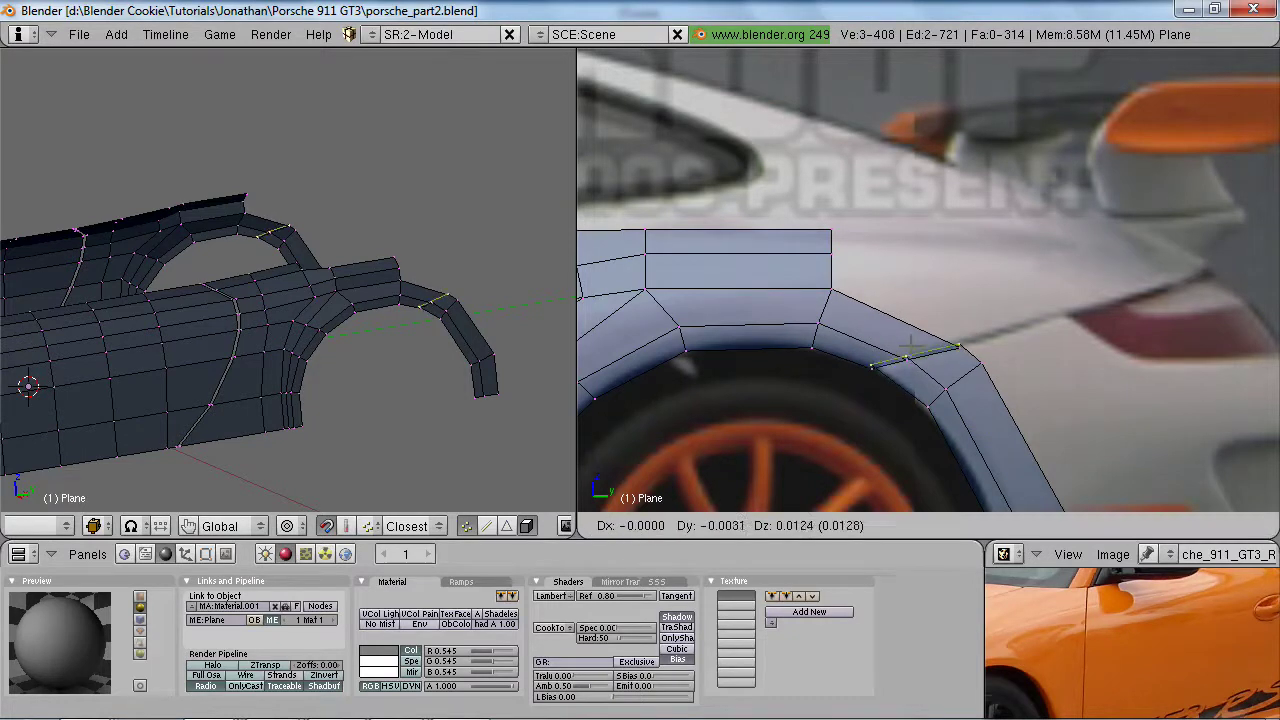
pyautogui.click(911, 357)
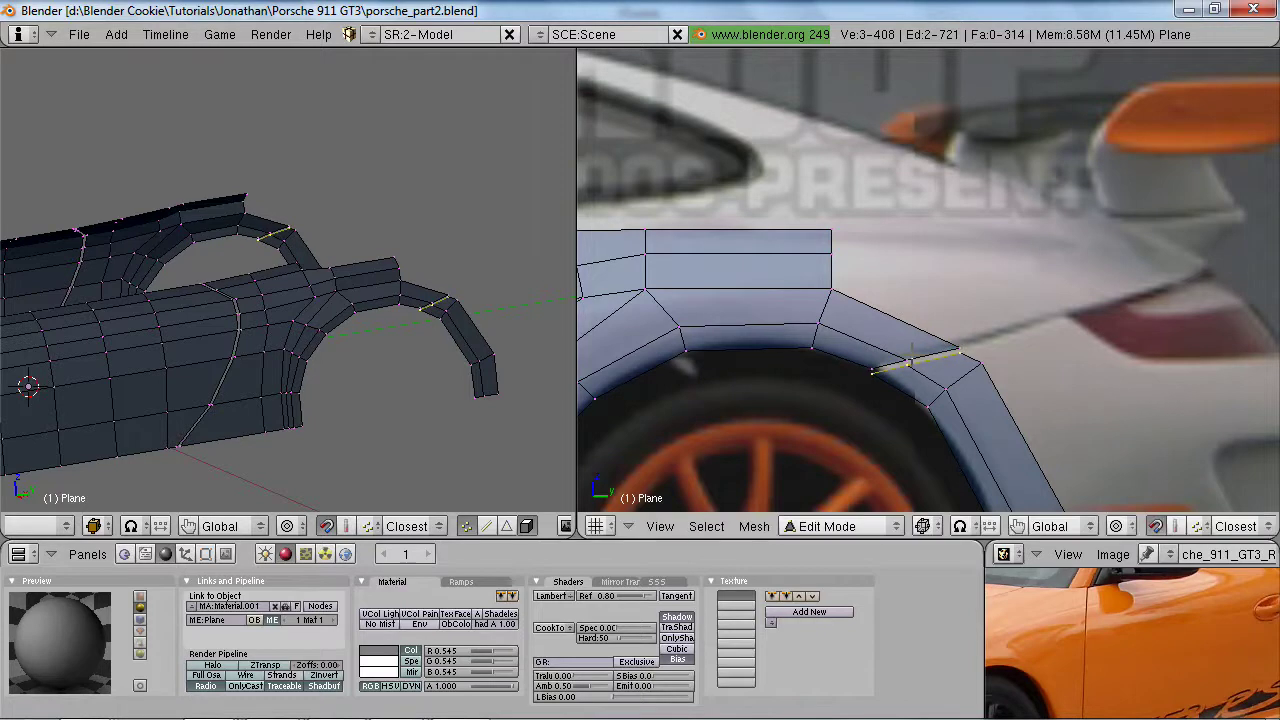
pyautogui.press('g')
pyautogui.click(925, 354)
pyautogui.press('g')
pyautogui.click(940, 355)
pyautogui.press('a')
# - Slide the edge loop just behind the bumper seam farther down the arch strip
pyautogui.keyDown('ctrl'); pyautogui.moveTo(945, 362); pyautogui.dragTo(965, 386, button='middle'); pyautogui.keyUp('ctrl')
pyautogui.keyDown('alt'); pyautogui.rightClick(955, 388); pyautogui.keyUp('alt')
pyautogui.hotkey('ctrl', 'e')
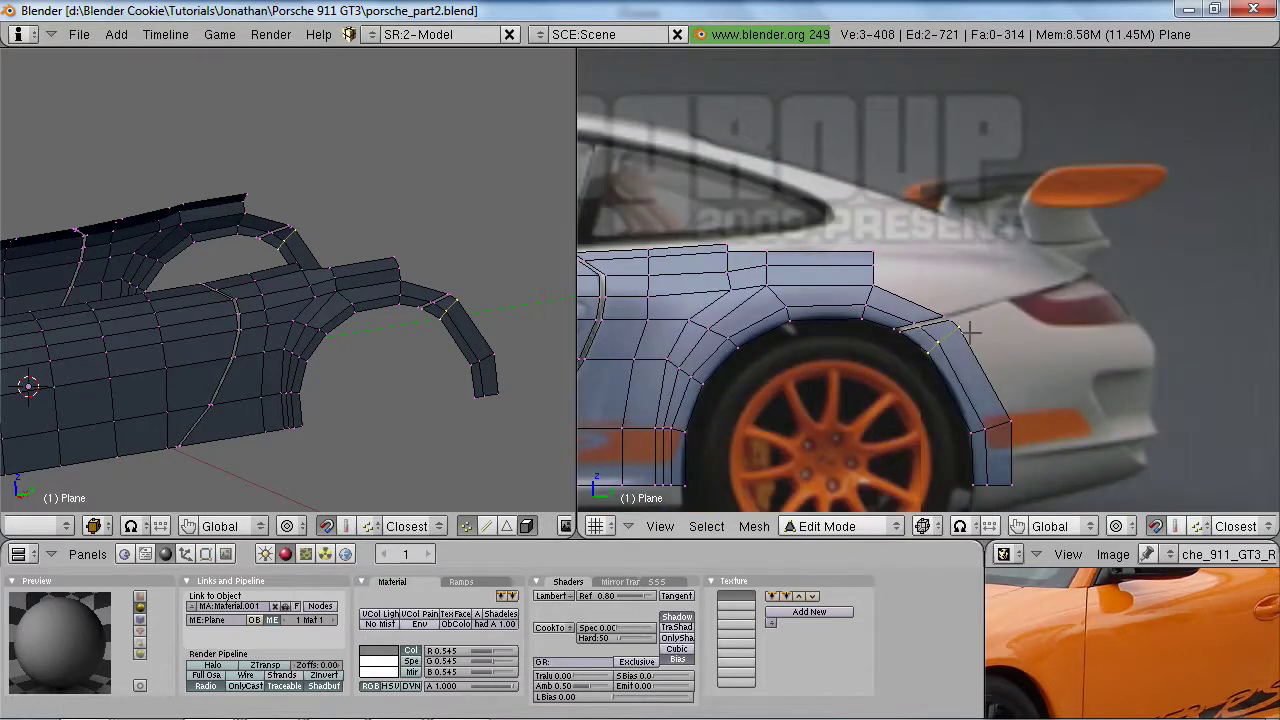
pyautogui.hotkey('ctrl', 'e')
pyautogui.click(923, 434)
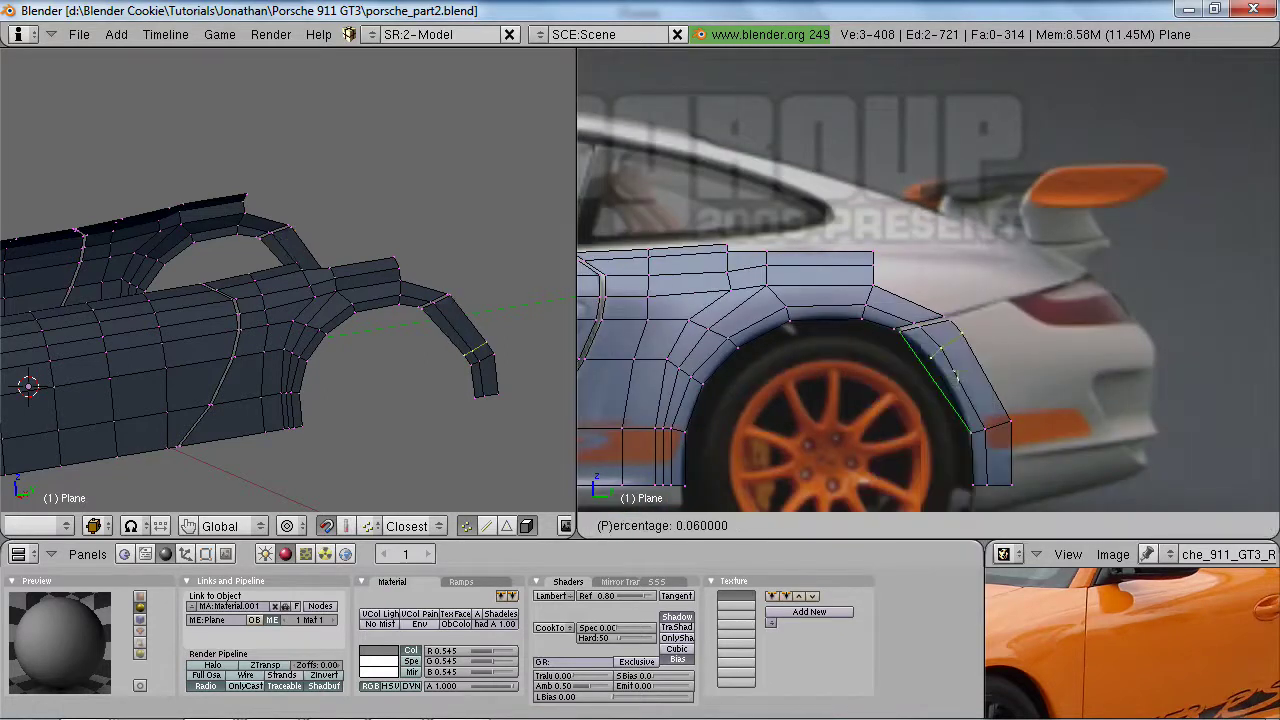
pyautogui.click(960, 386)
pyautogui.scroll(3, 960, 386)
pyautogui.press('a')
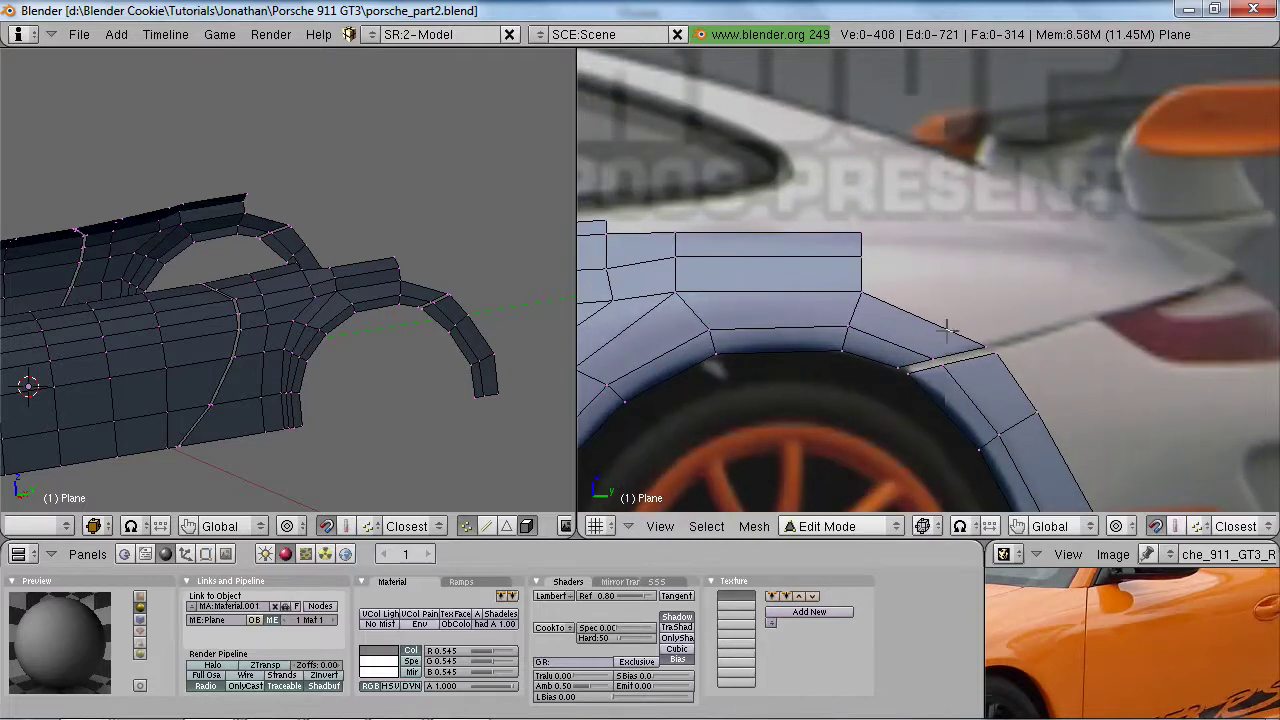
# - Cut an edge loop across the arch segment just ahead of the bumper seam
pyautogui.hotkey('ctrl', 'r')
pyautogui.click(932, 322)
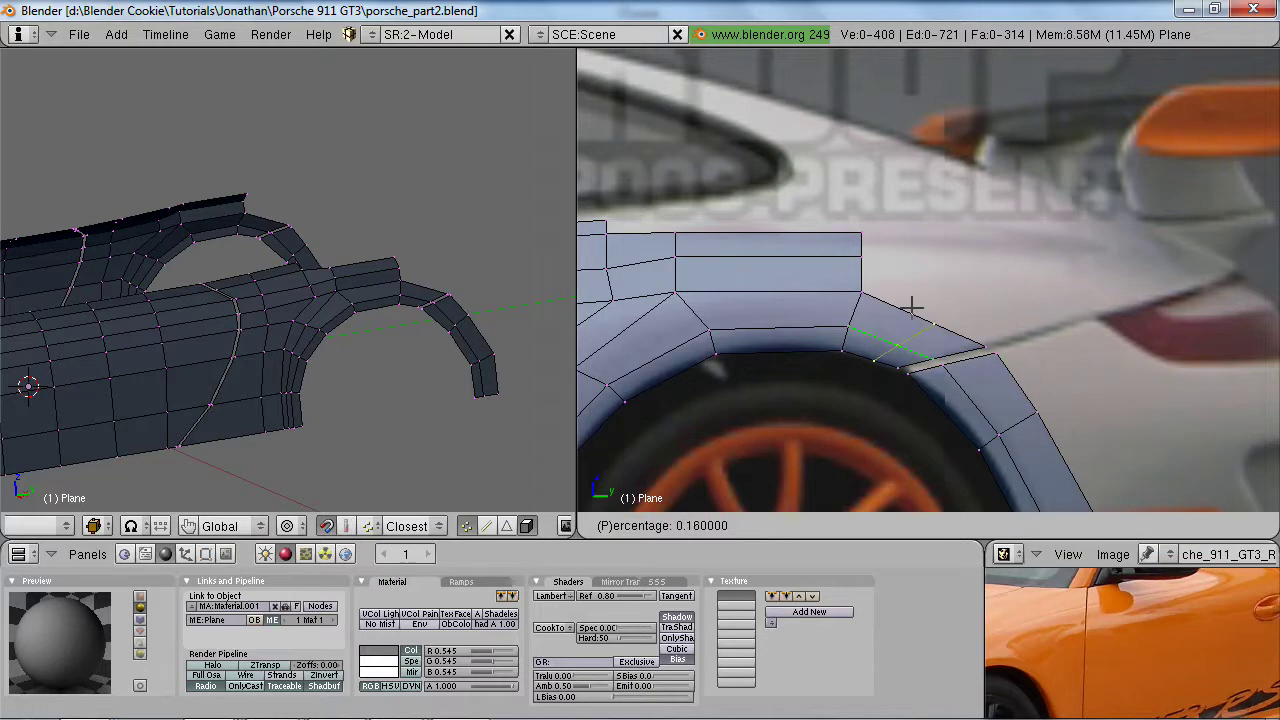
pyautogui.click(912, 306)
# - Extrude the arch's outer edge between the new loop and the seam rearward along the bumper seam toward the tail light
pyautogui.rightClick(935, 318)
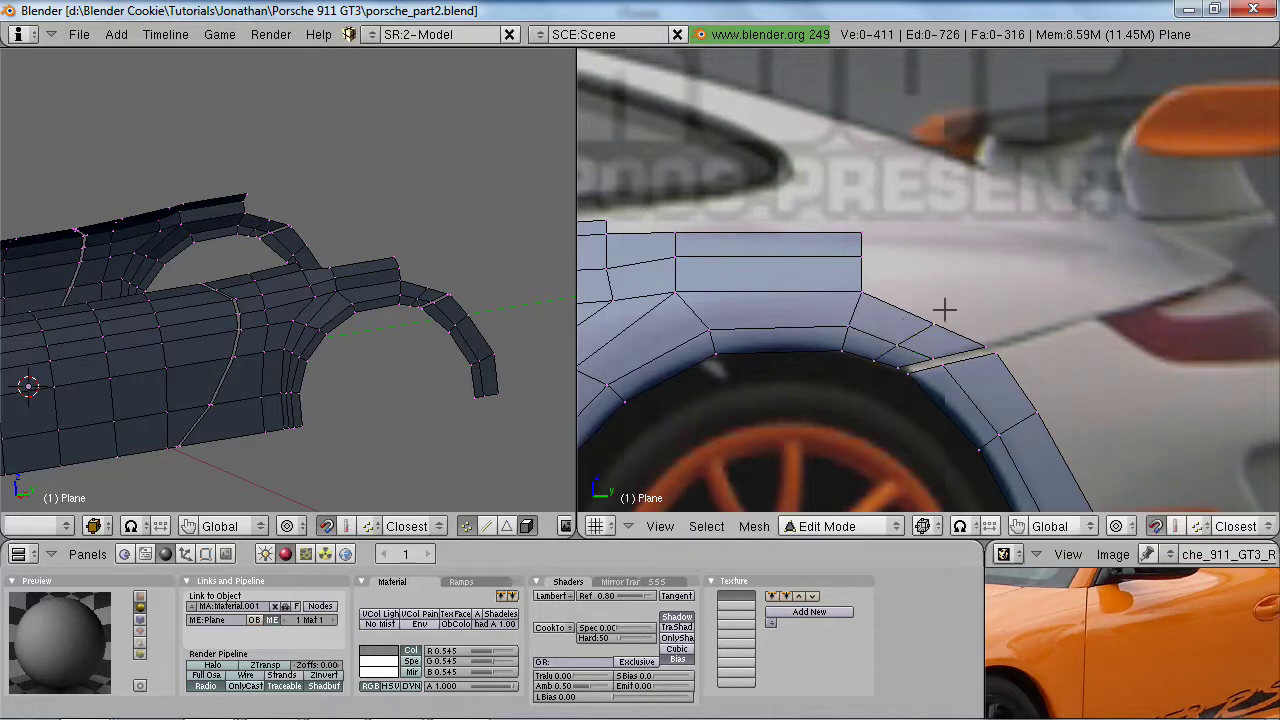
pyautogui.keyDown('shift'); pyautogui.rightClick(984, 346); pyautogui.keyUp('shift')
pyautogui.press('e')
pyautogui.click(970, 398)
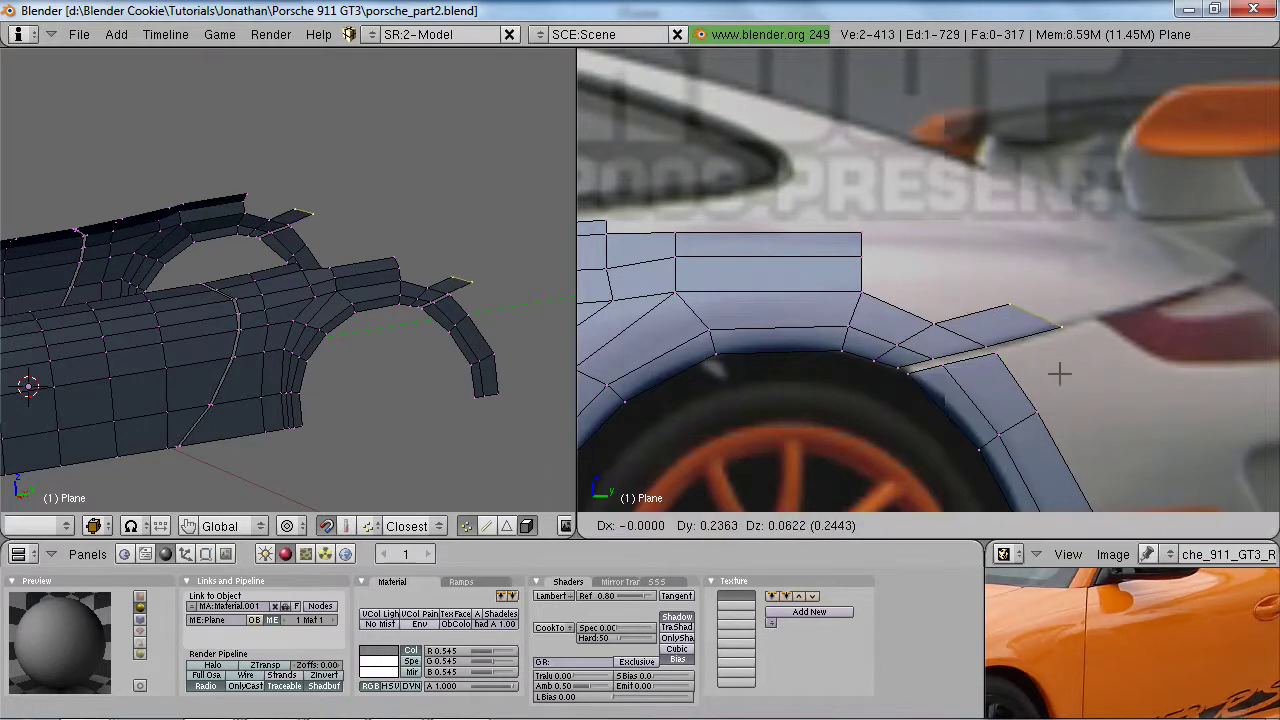
pyautogui.click(1066, 370)
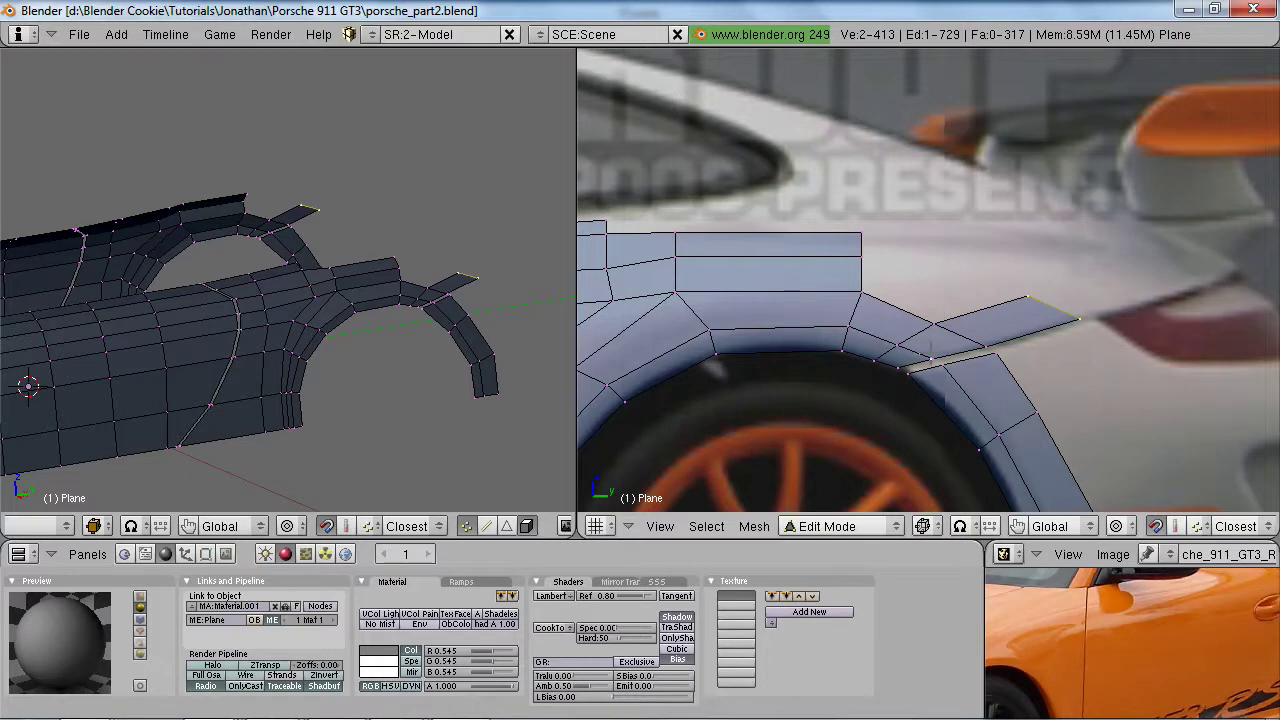
pyautogui.scroll(-1, 923, 357)
pyautogui.scroll(-1, 960, 350)
pyautogui.scroll(1, 985, 342)
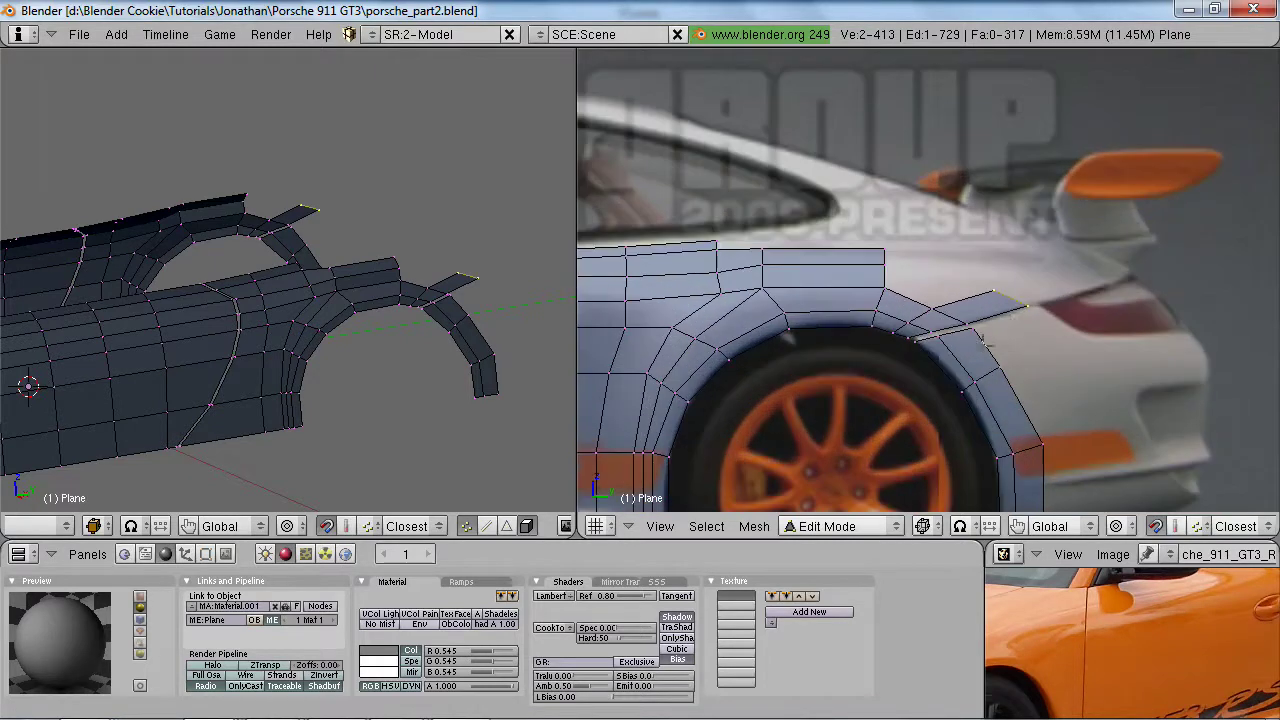
pyautogui.scroll(3, 1010, 320)
# - Try to add an edge loop close to the seam edge of the extruded strip
pyautogui.press('a')
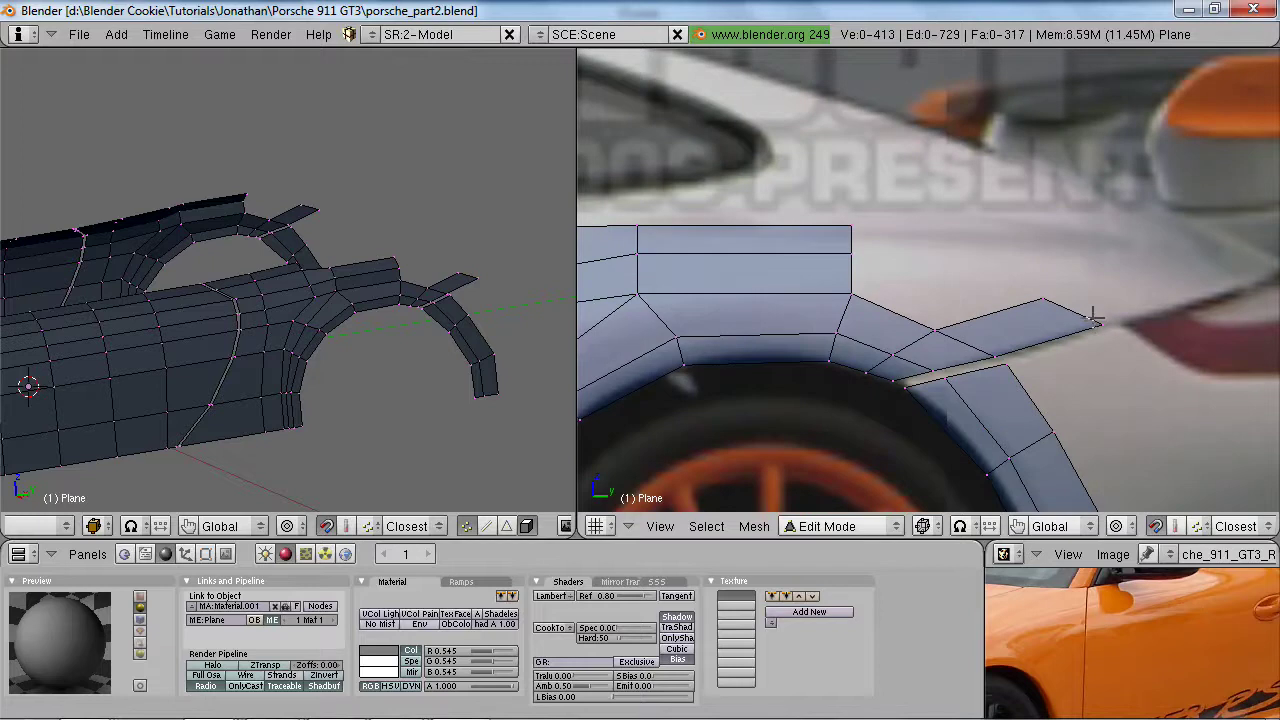
pyautogui.hotkey('ctrl', 'r')
pyautogui.click(1090, 316)
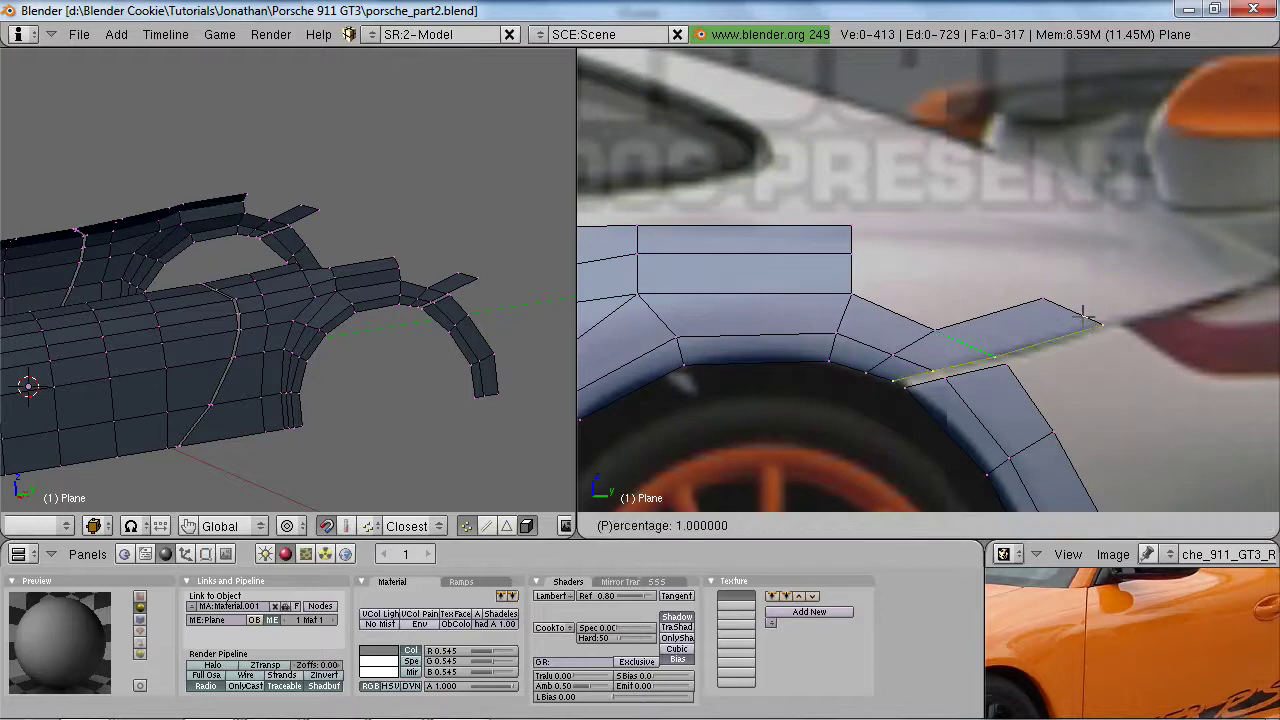
pyautogui.click(984, 353)
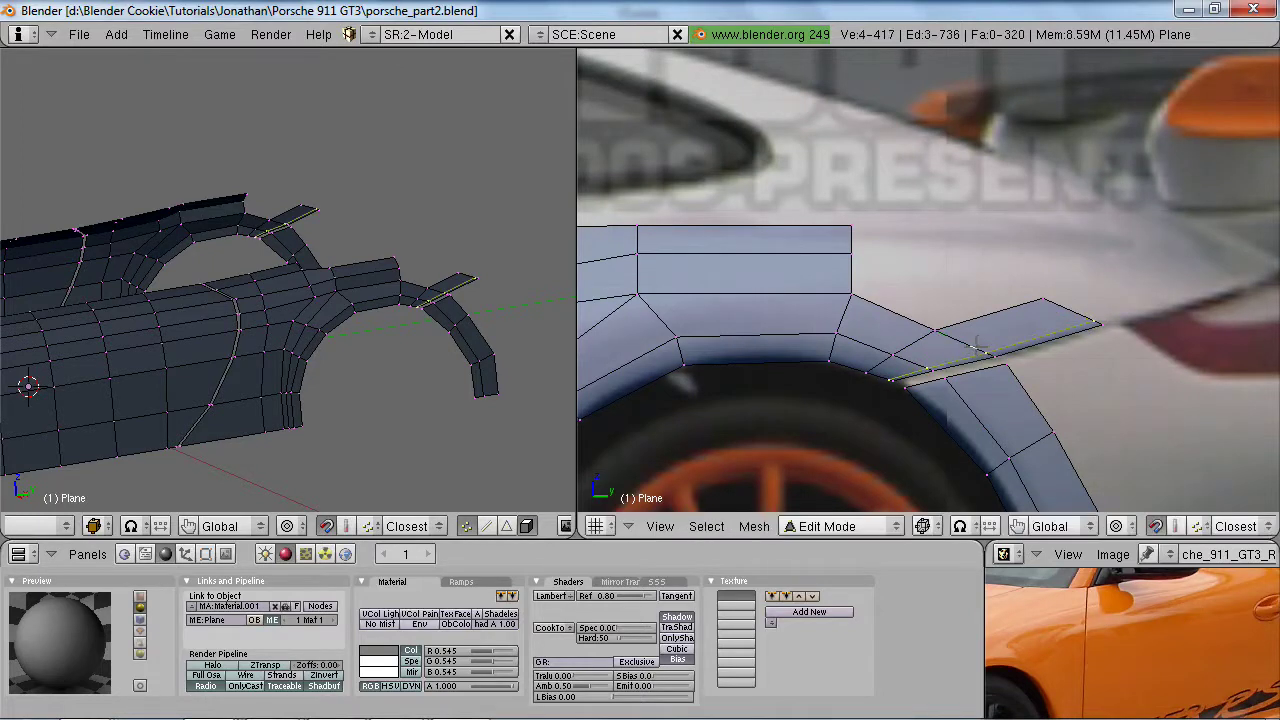
pyautogui.hotkey('ctrl', 'z')
# - Examine the strip's rear edge from several angles and compare the model with the front and side reference photos
pyautogui.rightClick(1060, 294)
pyautogui.keyDown('shift'); pyautogui.rightClick(1109, 339); pyautogui.keyUp('shift')
pyautogui.moveTo(284, 314); pyautogui.dragTo(430, 336, button='middle')
pyautogui.hotkey('shift', 'space')
pyautogui.hotkey('shift', 'space')
pyautogui.scroll(-5, 456, 404)
pyautogui.press('KP_1')
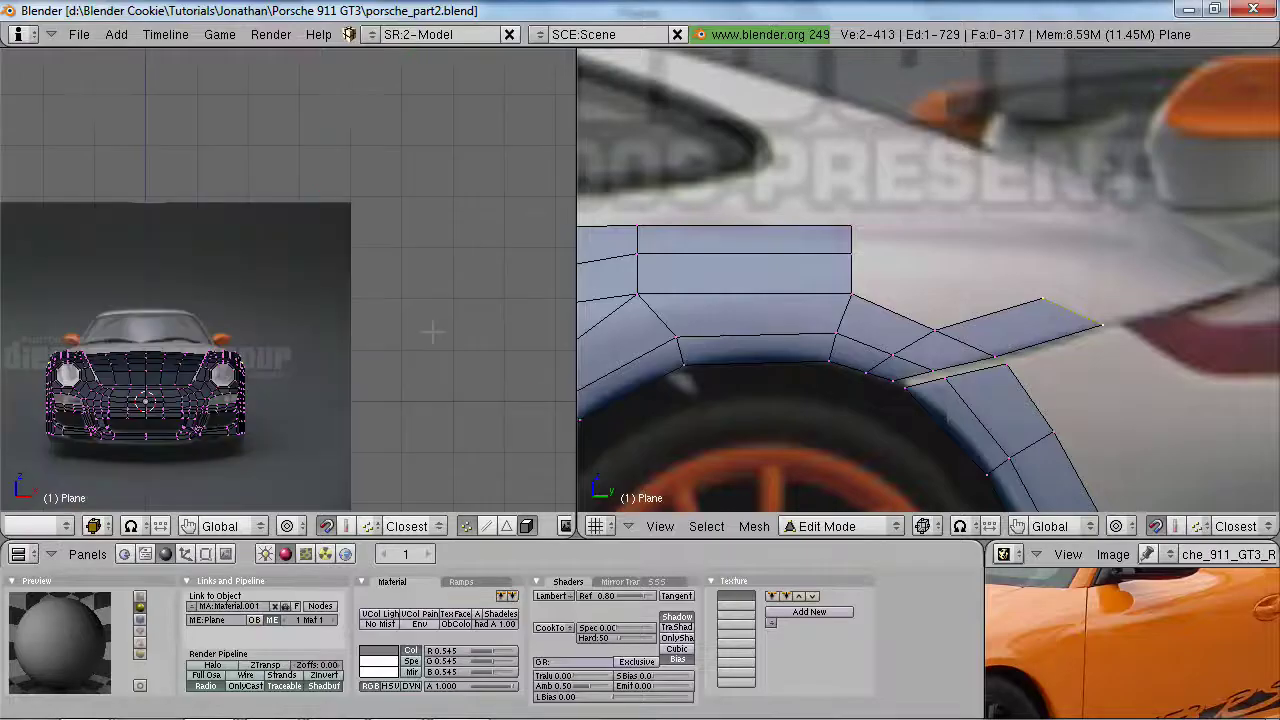
pyautogui.scroll(3, 454, 360)
pyautogui.scroll(-2, 1120, 338)
pyautogui.keyDown('shift'); pyautogui.moveTo(1115, 338); pyautogui.dragTo(1069, 346, button='middle'); pyautogui.keyUp('shift')
pyautogui.scroll(-4, 1060, 350)
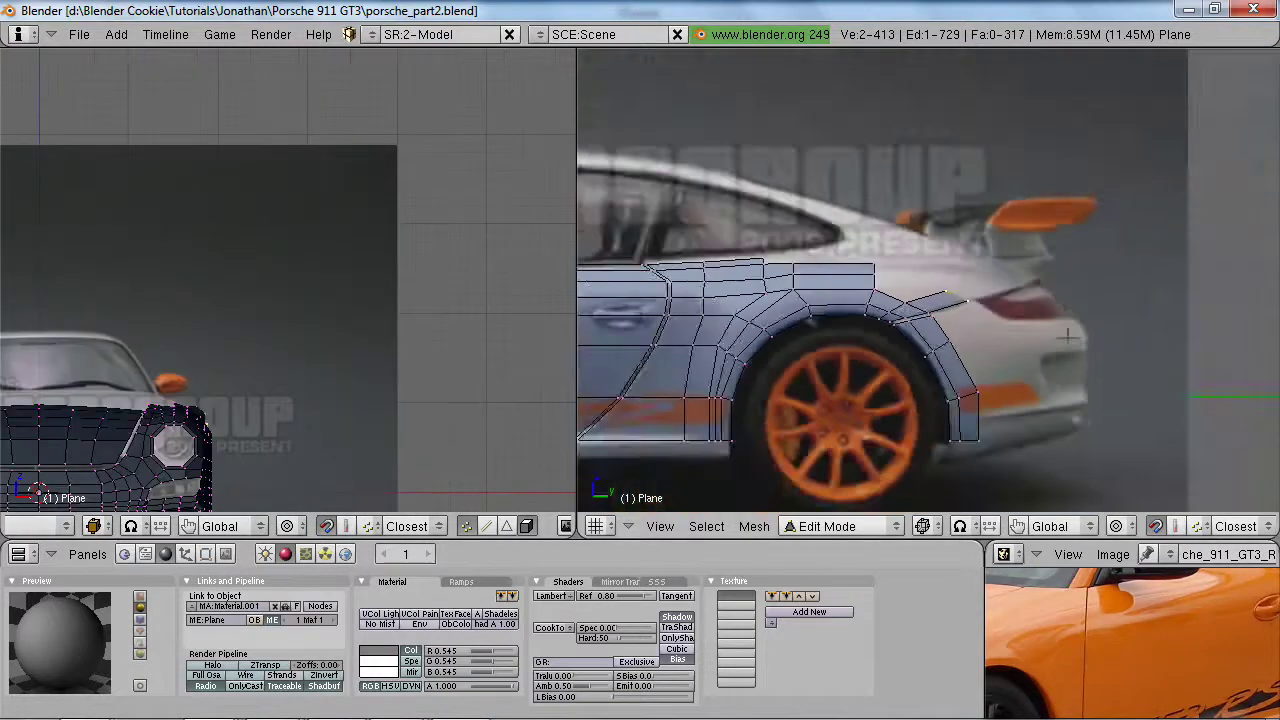
pyautogui.scroll(3, 1049, 355)
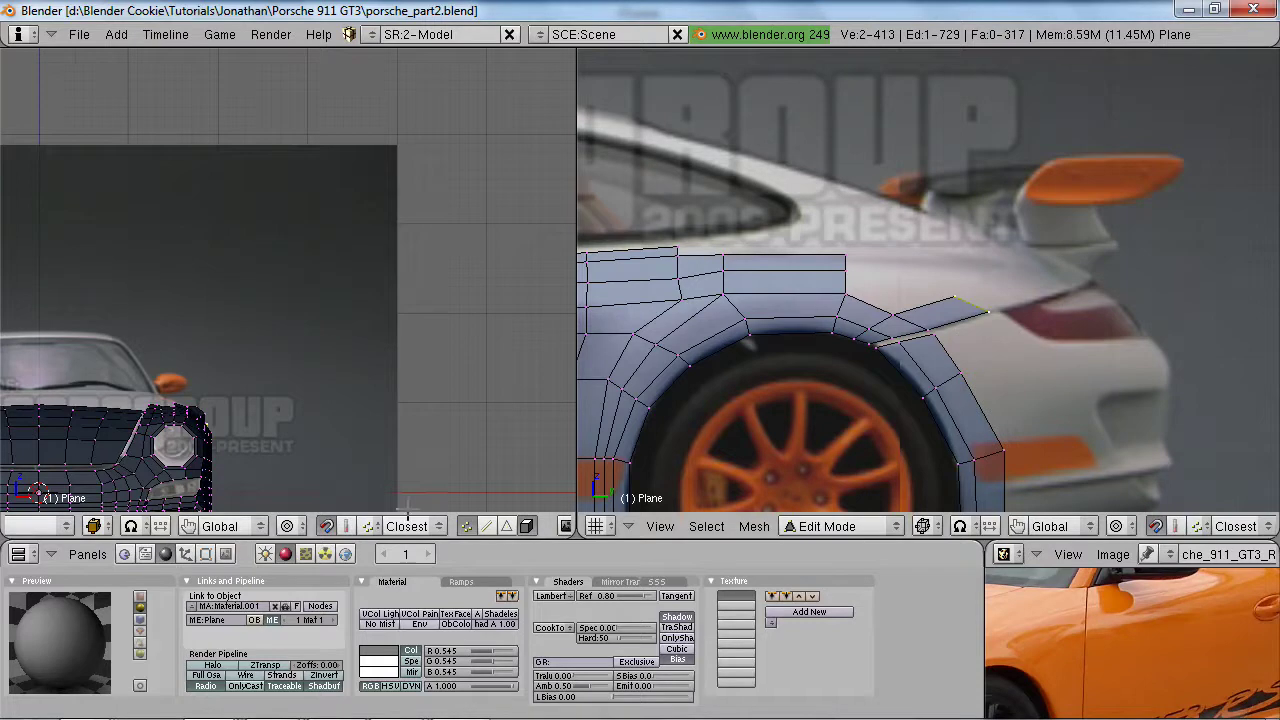
pyautogui.press('Home')
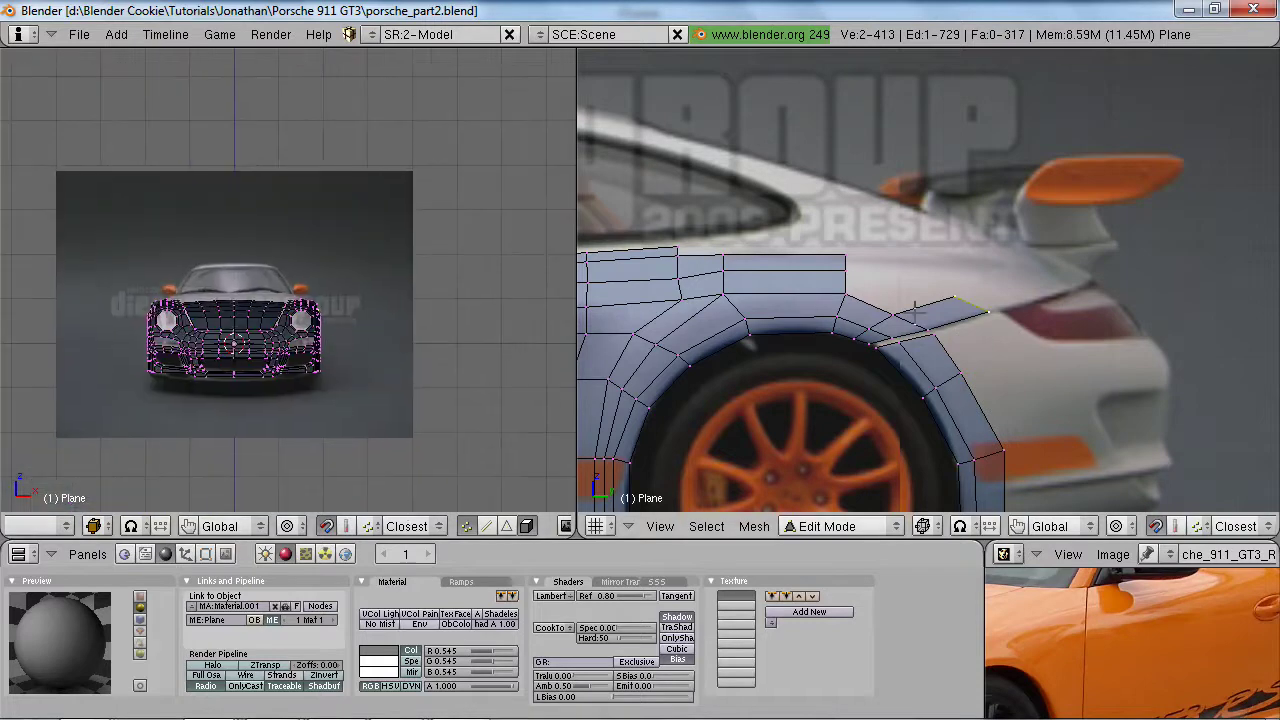
# - Fill a face between the arch's outer edge, the rear side of the lower face above the wheel and the extruded strip
pyautogui.scroll(2, 914, 311)
pyautogui.rightClick(876, 322)
pyautogui.keyDown('shift'); pyautogui.rightClick(815, 287); pyautogui.keyUp('shift')
pyautogui.keyDown('shift'); pyautogui.rightClick(823, 267); pyautogui.keyUp('shift')
pyautogui.keyDown('shift'); pyautogui.rightClick(972, 299); pyautogui.keyUp('shift')
pyautogui.press('f')
# - Extrude the strip's rear edge to the tail light and shift the new edge along X in the front view
pyautogui.rightClick(1004, 325)
pyautogui.keyDown('shift'); pyautogui.rightClick(954, 298); pyautogui.keyUp('shift')
pyautogui.press('e')
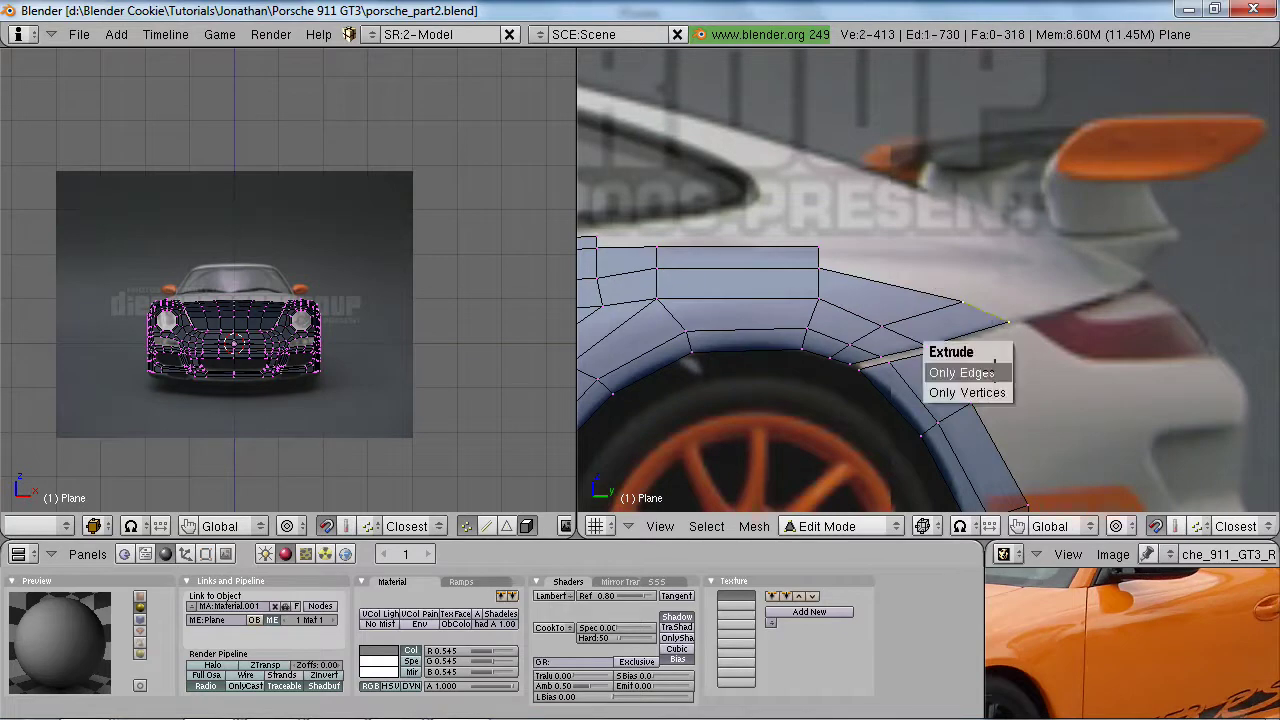
pyautogui.click(992, 371)
pyautogui.scroll(6, 403, 383)
pyautogui.press('z')
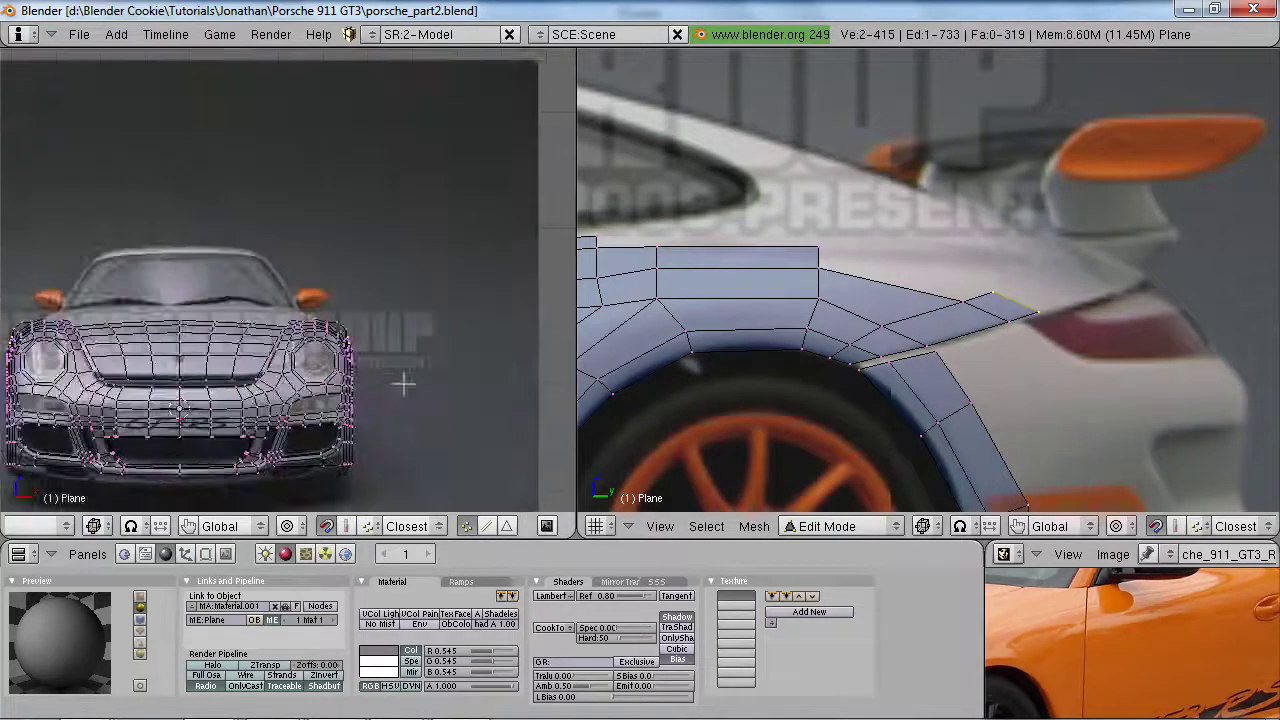
pyautogui.press('g')
pyautogui.press('x')
pyautogui.click(407, 411)
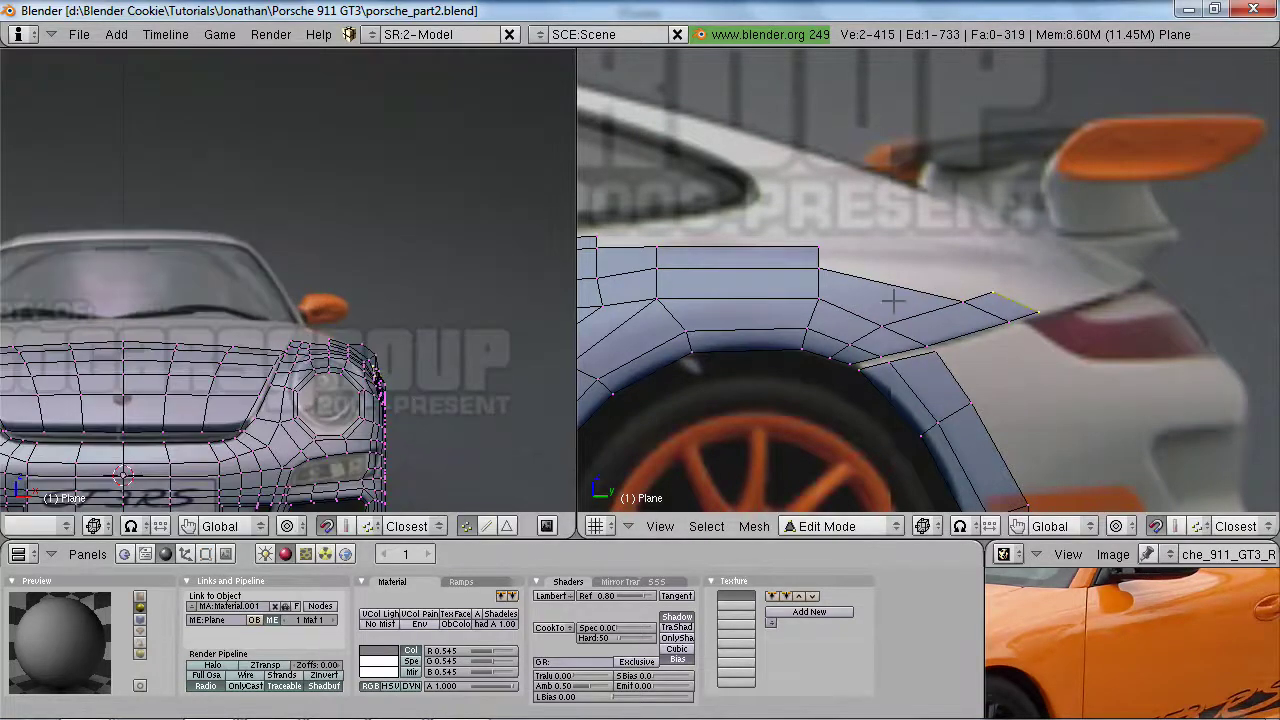
# - Move the four vertices of the strip's rearmost face inward along X
pyautogui.keyDown('shift'); pyautogui.rightClick(960, 304); pyautogui.keyUp('shift')
pyautogui.keyDown('shift'); pyautogui.rightClick(1009, 332); pyautogui.keyUp('shift')
pyautogui.press('g')
pyautogui.press('x')
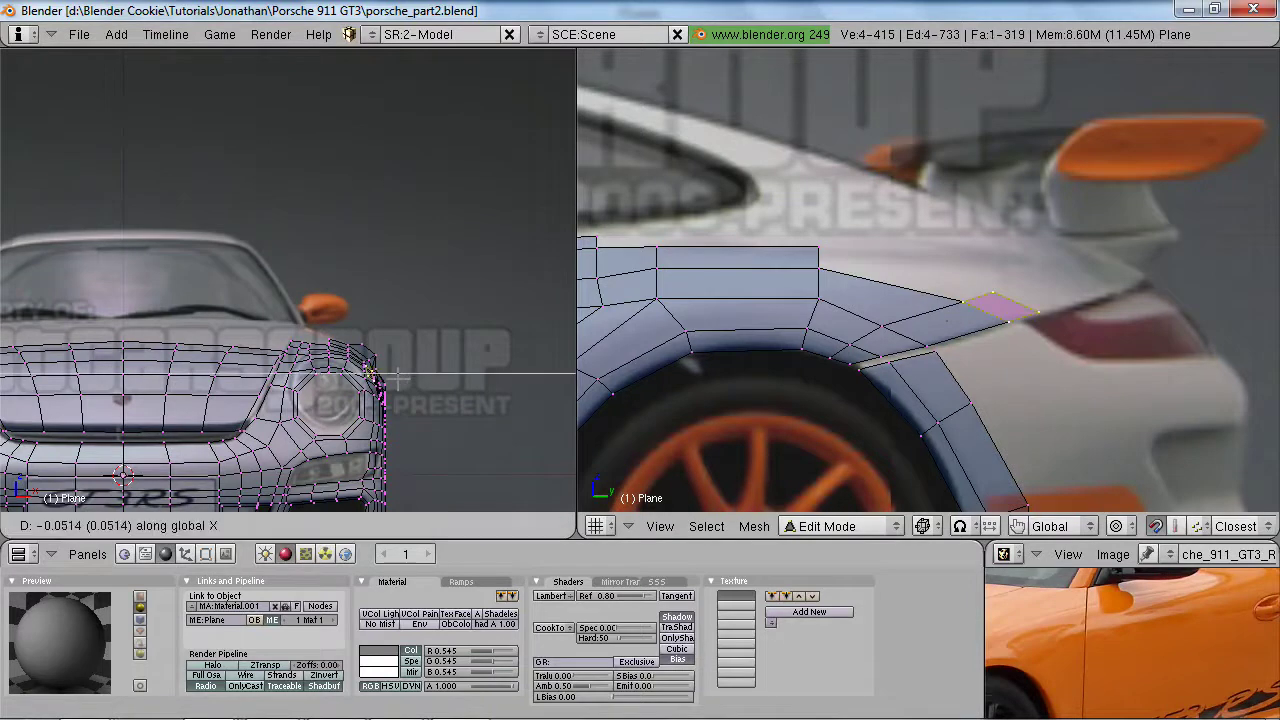
pyautogui.click(425, 400)
# - Fill a face between the rear side of the topmost face above the wheel and the upper edge of the rearmost strip face
pyautogui.moveTo(808, 298); pyautogui.dragTo(821, 236, button='middle')
pyautogui.press('a')
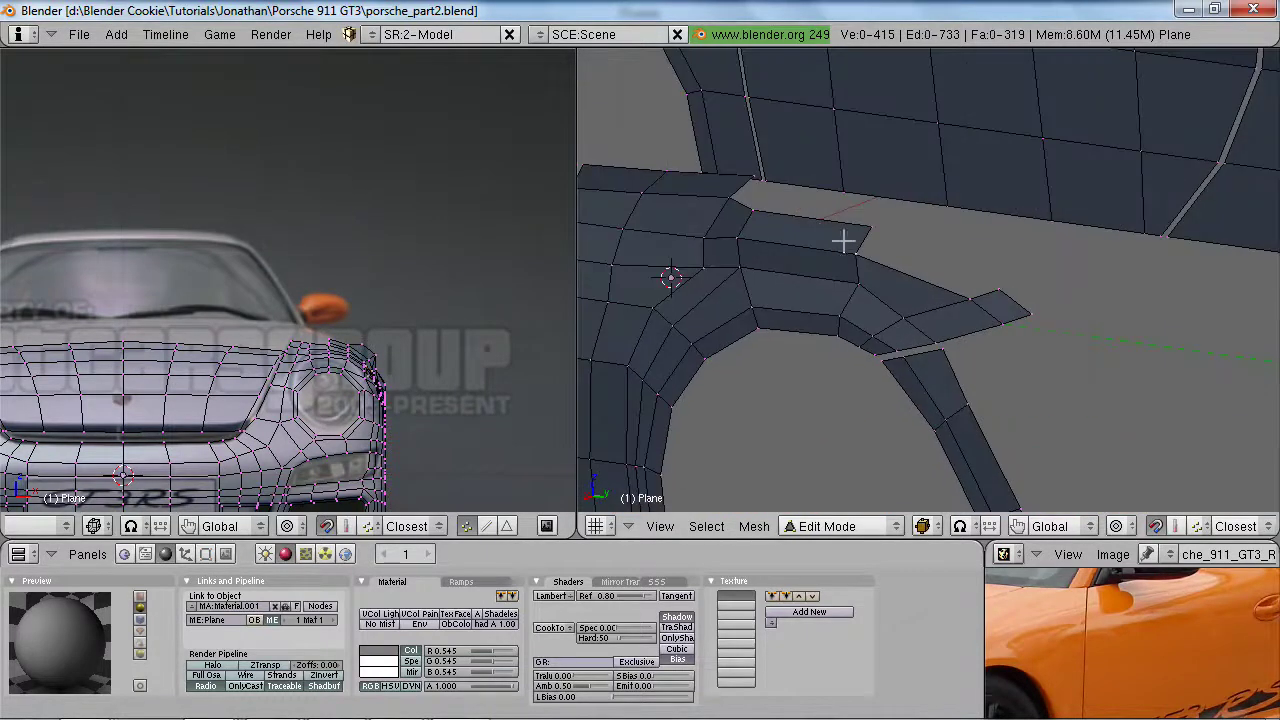
pyautogui.press('f')
pyautogui.press('a')
pyautogui.scroll(-4, 966, 383)
pyautogui.moveTo(966, 383); pyautogui.dragTo(1030, 327, button='middle')
pyautogui.scroll(-3, 986, 300)
pyautogui.scroll(3, 1004, 333)
# - Shift three vertices at the fender's rear end along X to refine its curvature
pyautogui.keyDown('shift'); pyautogui.rightClick(997, 292); pyautogui.keyUp('shift')
pyautogui.press('g')
pyautogui.press('x')
pyautogui.click(1079, 276)
pyautogui.scroll(-4, 960, 362)
pyautogui.moveTo(921, 387); pyautogui.dragTo(997, 325, button='middle')
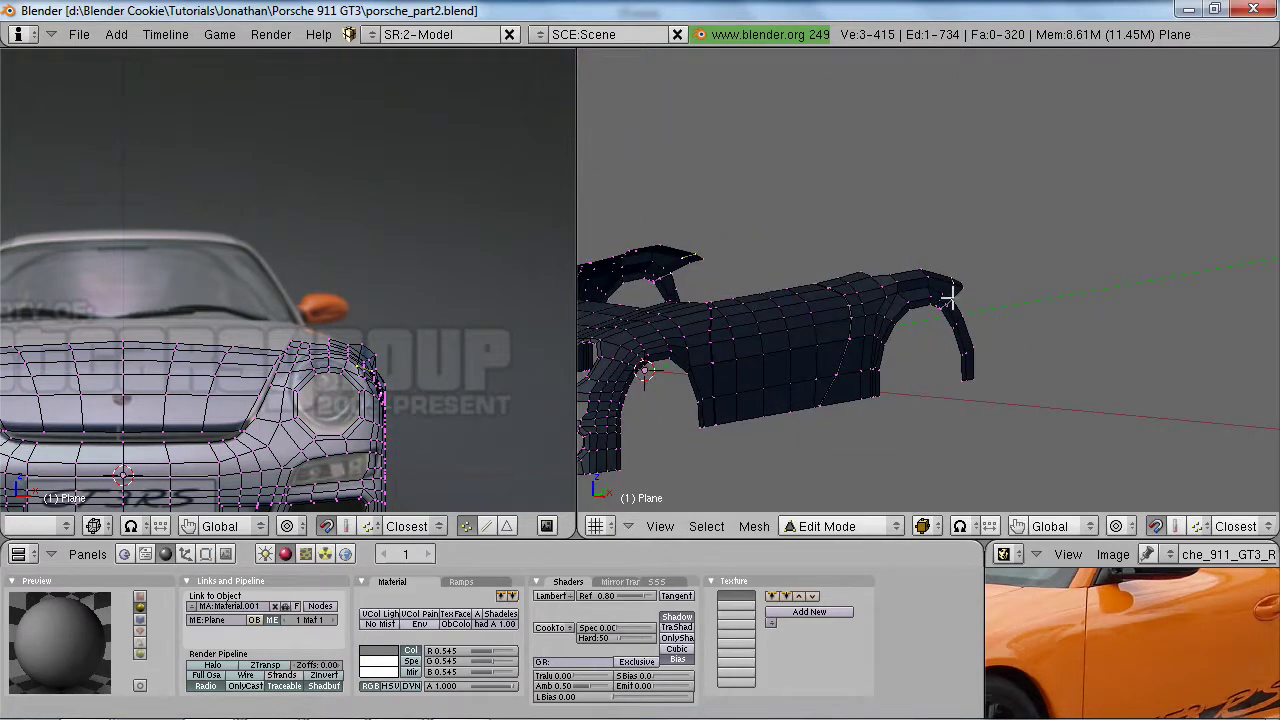
# - Move the three selected vertices at the rear of the fender slightly along X in the front view
pyautogui.scroll(2, 292, 420)
pyautogui.press('g')
pyautogui.press('x')
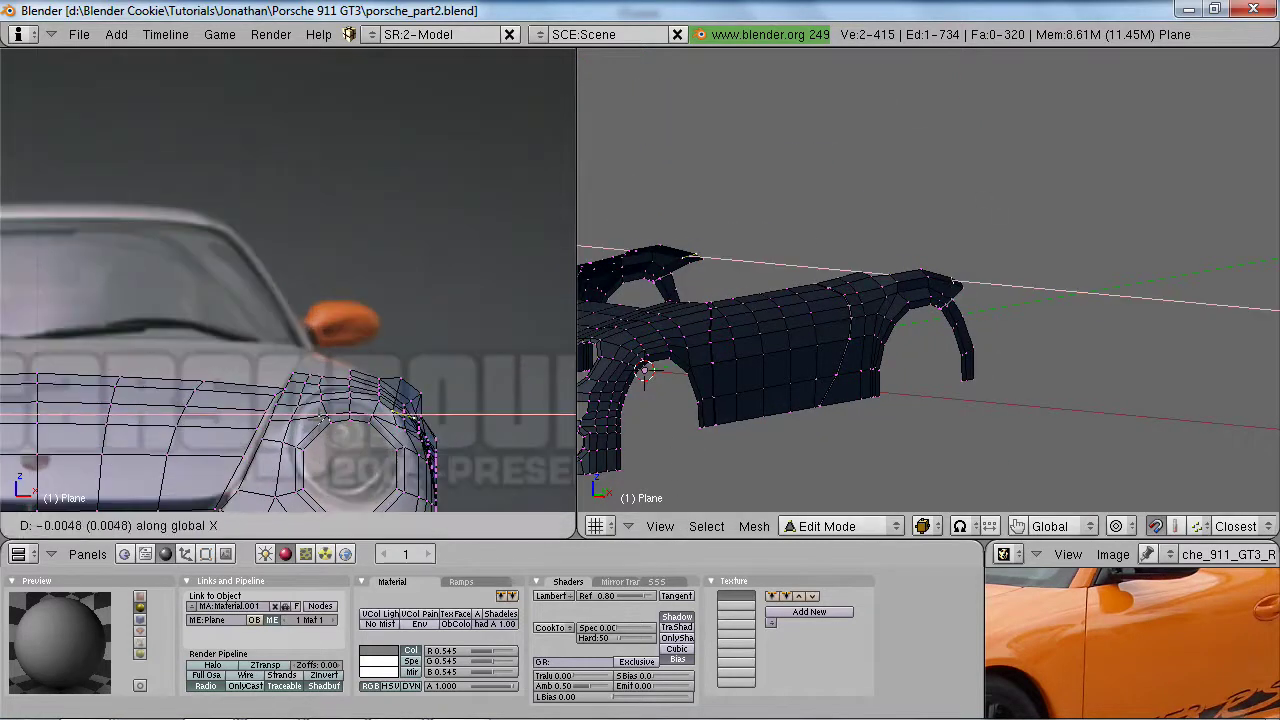
pyautogui.click(312, 421)
# - Adjust further vertices near the fender's rear tip along X and check the body's shape in Object Mode
pyautogui.moveTo(1220, 318); pyautogui.dragTo(960, 289, button='middle')
pyautogui.press('a')
pyautogui.press('g')
pyautogui.press('x')
pyautogui.click(991, 324)
pyautogui.moveTo(934, 343); pyautogui.dragTo(941, 391, button='middle')
pyautogui.press('Tab')
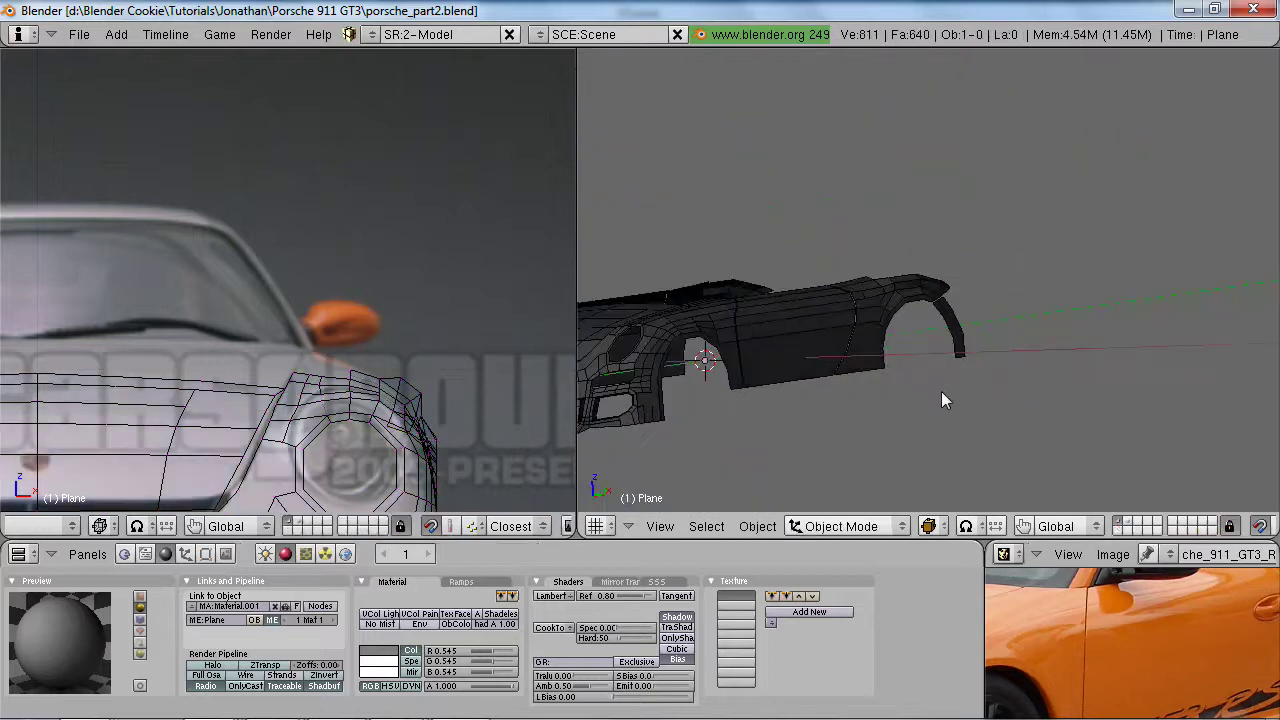
# - Select the fender's topmost edge above the rear wheel in side view and extrude it upward and inward in front view
pyautogui.press('KP_3')
pyautogui.scroll(3, 960, 382)
pyautogui.press('Tab')
pyautogui.scroll(2, 920, 356)
pyautogui.keyDown('shift'); pyautogui.moveTo(745, 412); pyautogui.dragTo(928, 448, button='middle'); pyautogui.keyUp('shift')
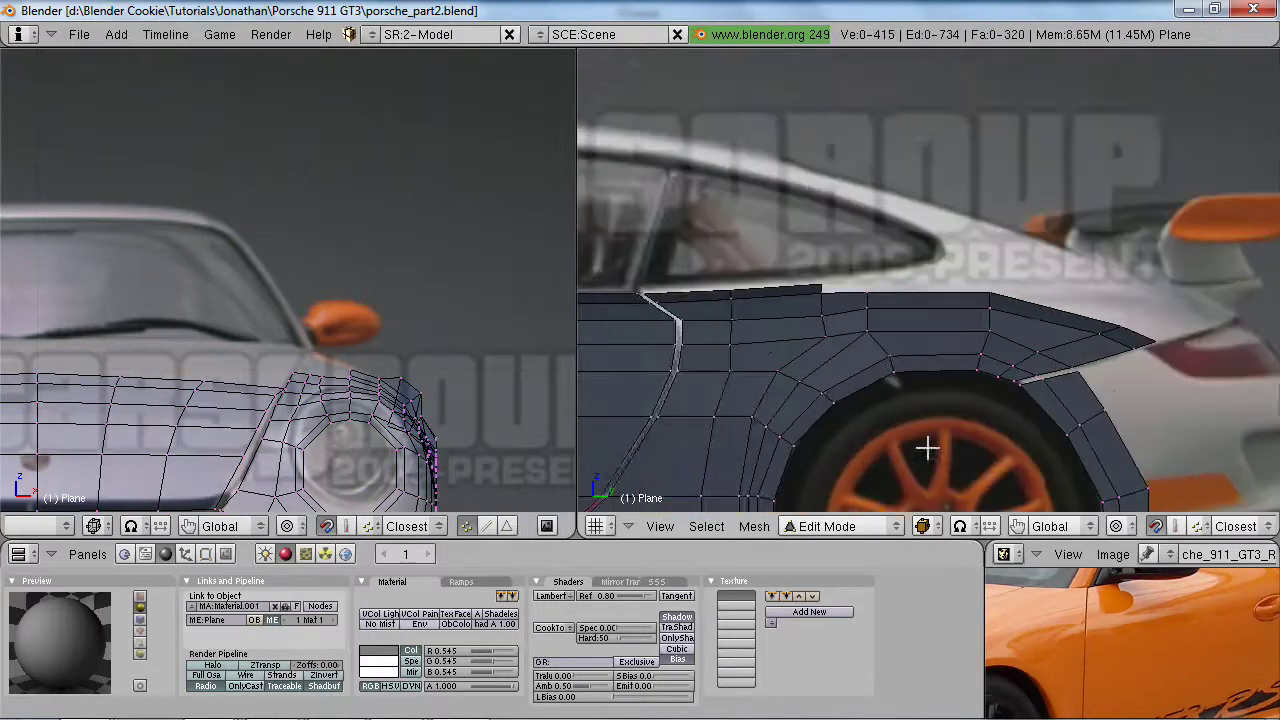
pyautogui.scroll(2, 927, 449)
pyautogui.press('a')
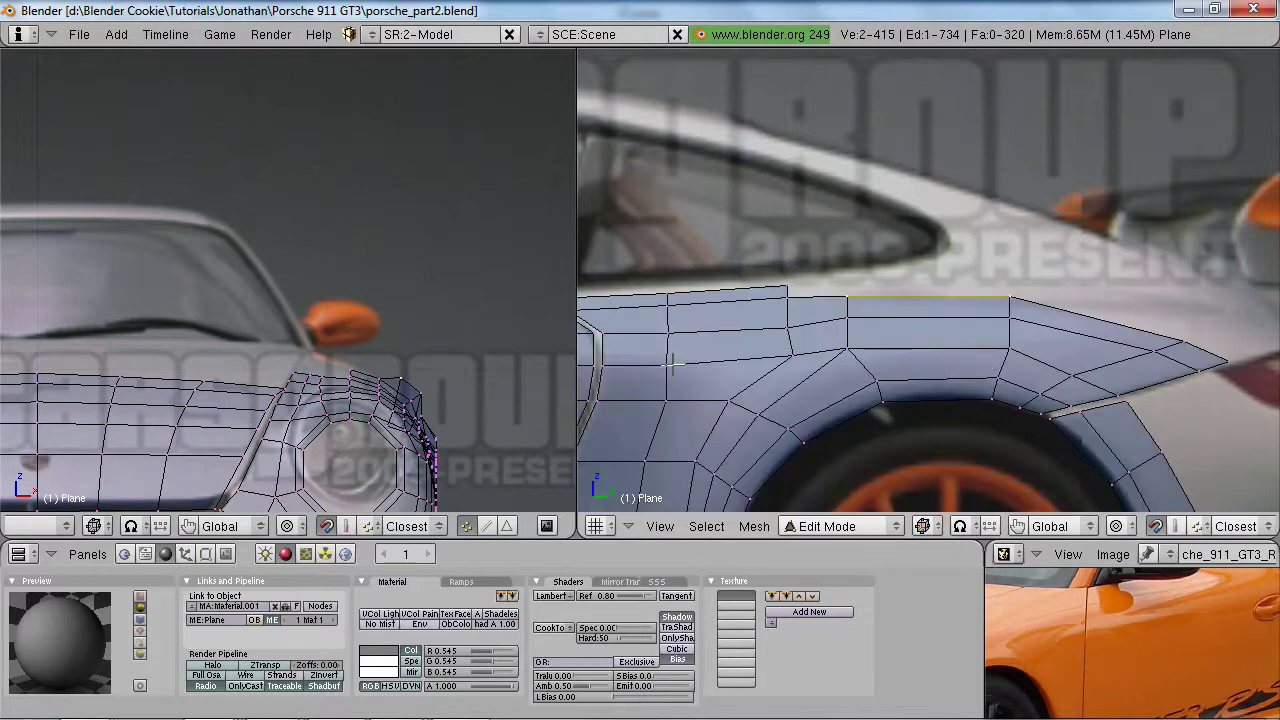
pyautogui.scroll(2, 445, 415)
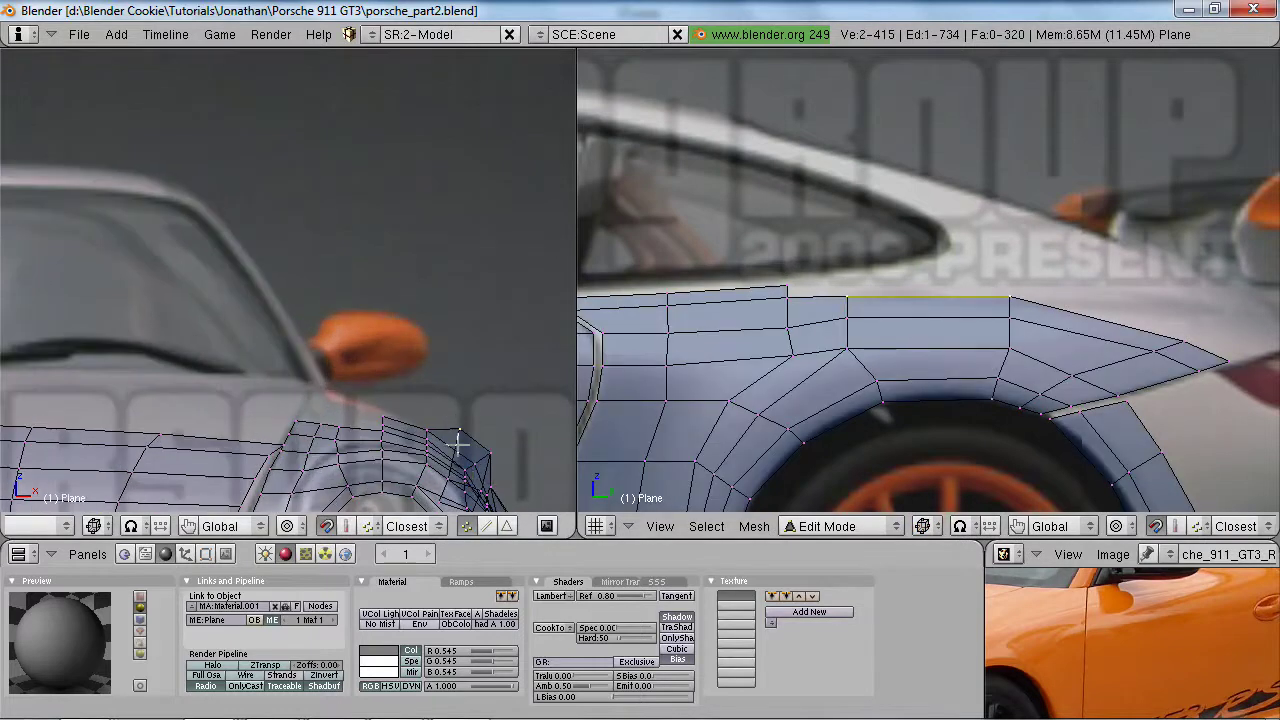
pyautogui.press('e')
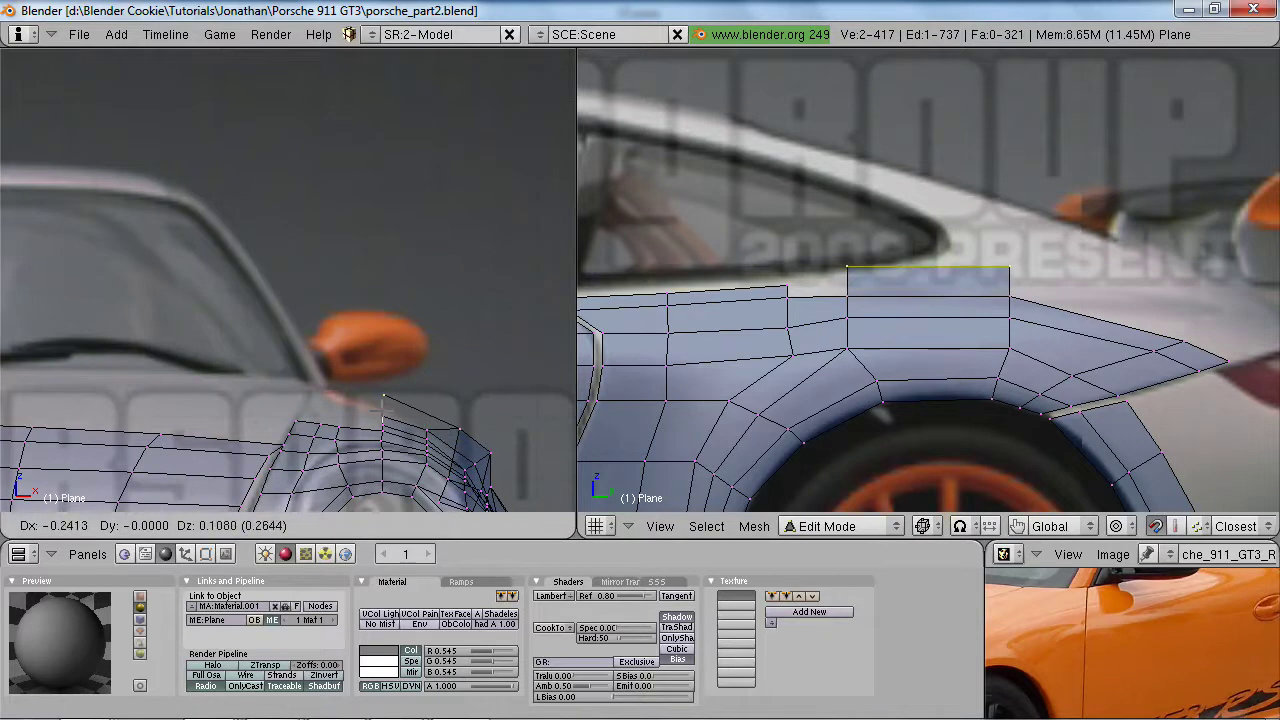
pyautogui.hotkey('shift', 'y')
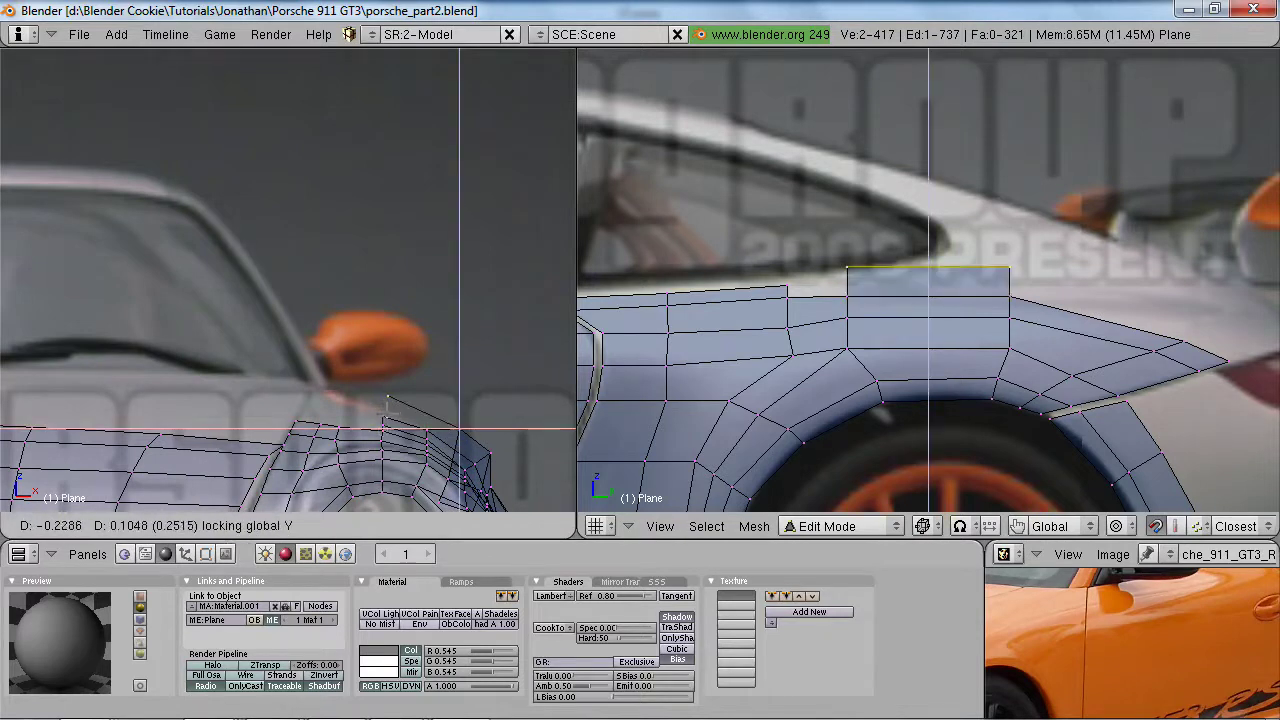
pyautogui.click(380, 403)
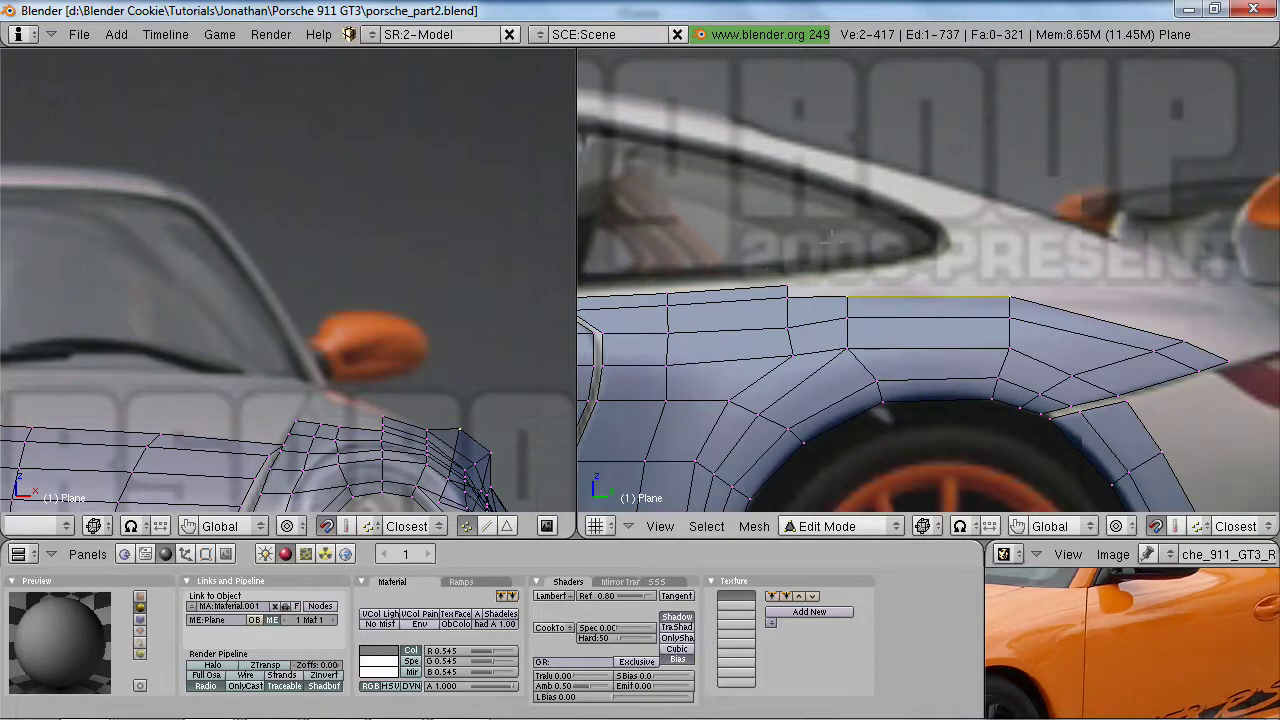
pyautogui.press('g')
pyautogui.hotkey('shift', 'y')
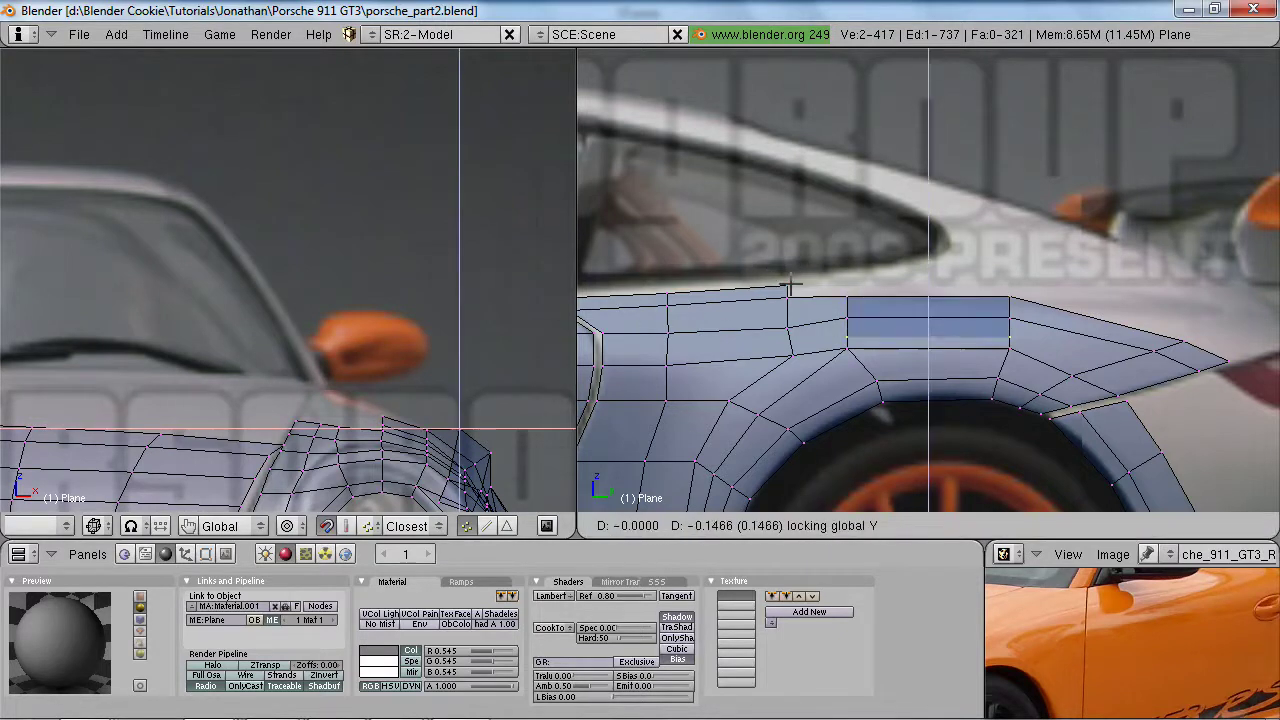
pyautogui.click(792, 279)
pyautogui.moveTo(806, 281); pyautogui.dragTo(828, 340, button='middle')
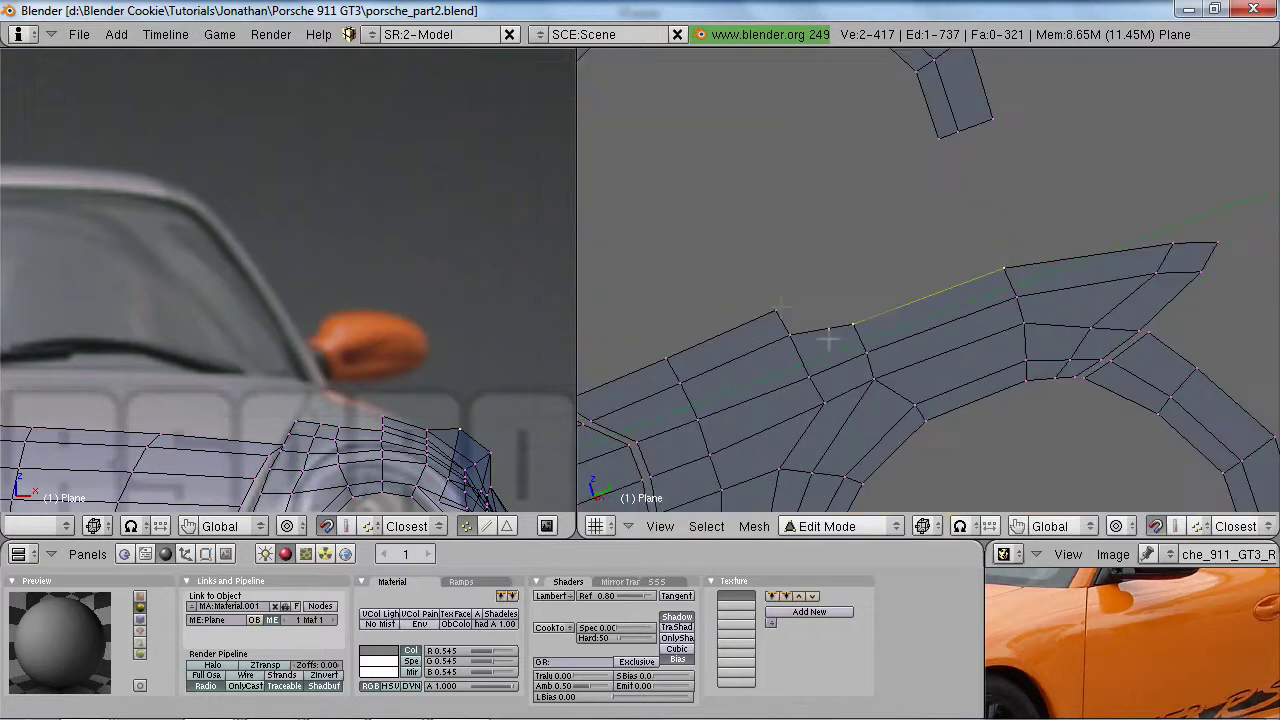
pyautogui.press('g')
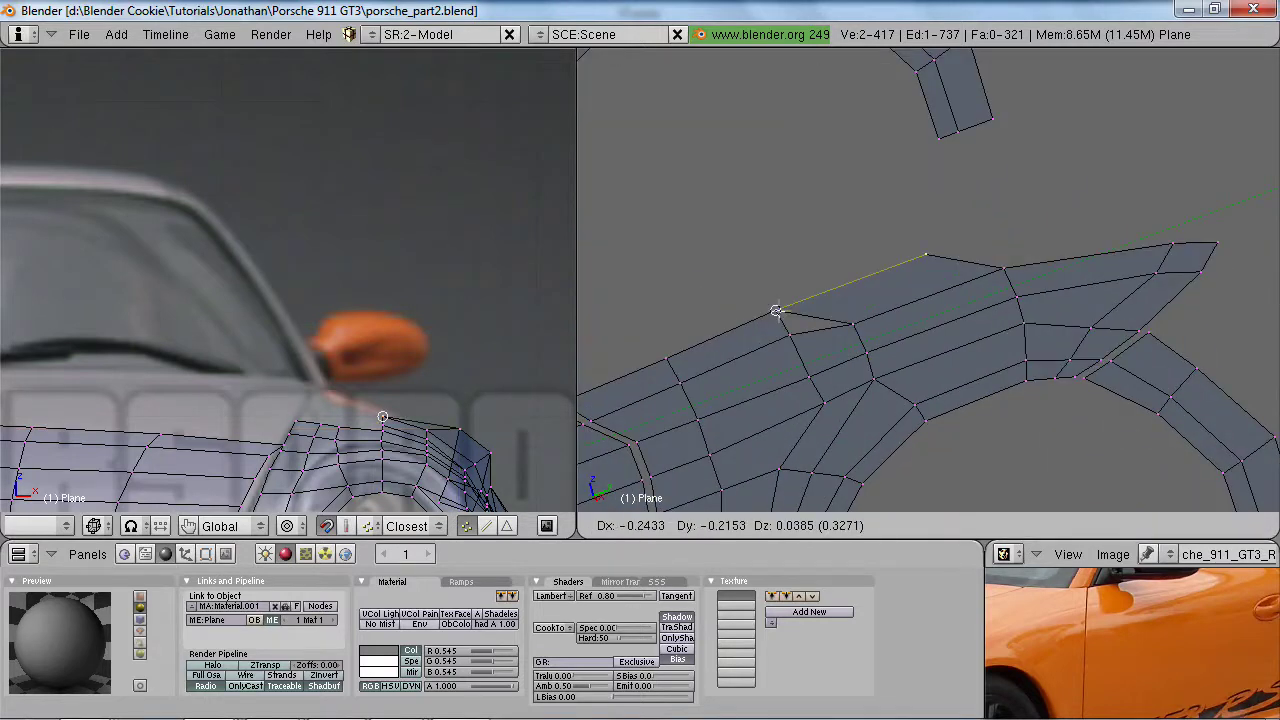
pyautogui.press('Escape')
# - Move the extruded edge above the rear wheel arch inward, keeping its Y position, to line up with the panel's inner corner
pyautogui.press('g')
pyautogui.hotkey('shift', 'y')
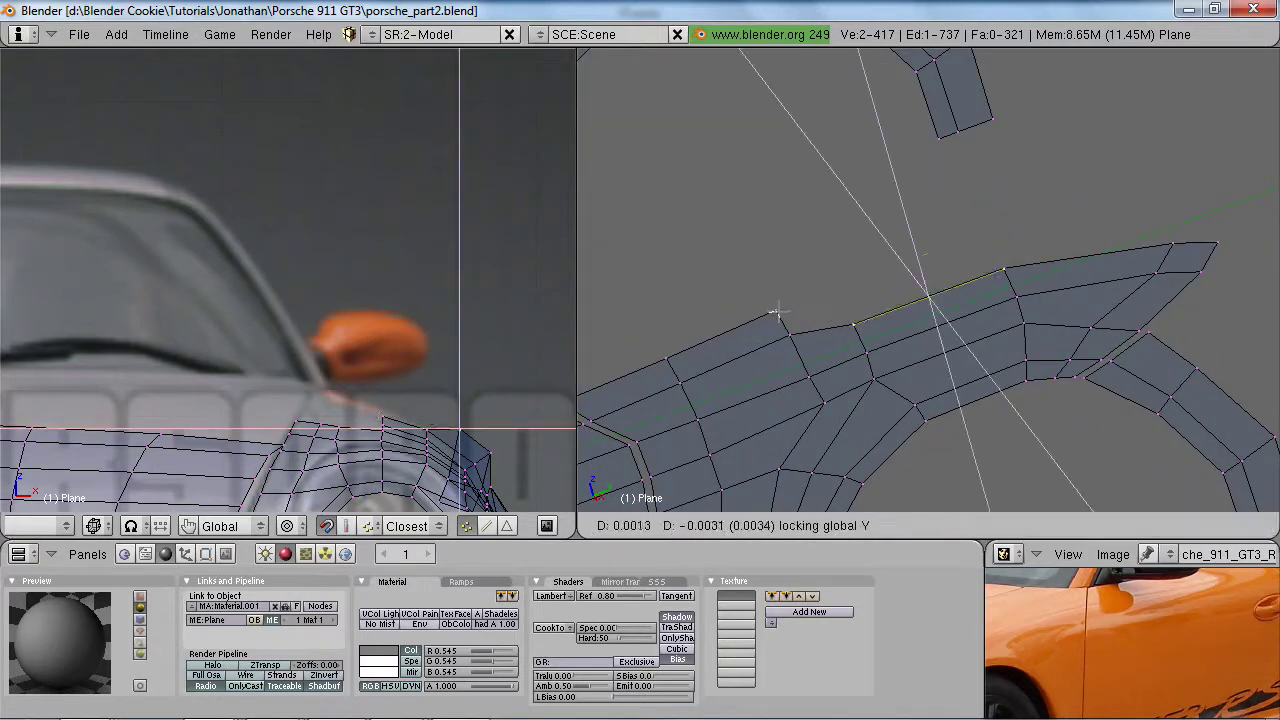
pyautogui.click(852, 326)
pyautogui.moveTo(852, 326); pyautogui.dragTo(975, 300, button='middle')
pyautogui.scroll(2, 467, 408)
# - Adjust the height of the extruded edge along Z to follow the fender's shoulder in the front and perspective views
pyautogui.press('g')
pyautogui.press('z')
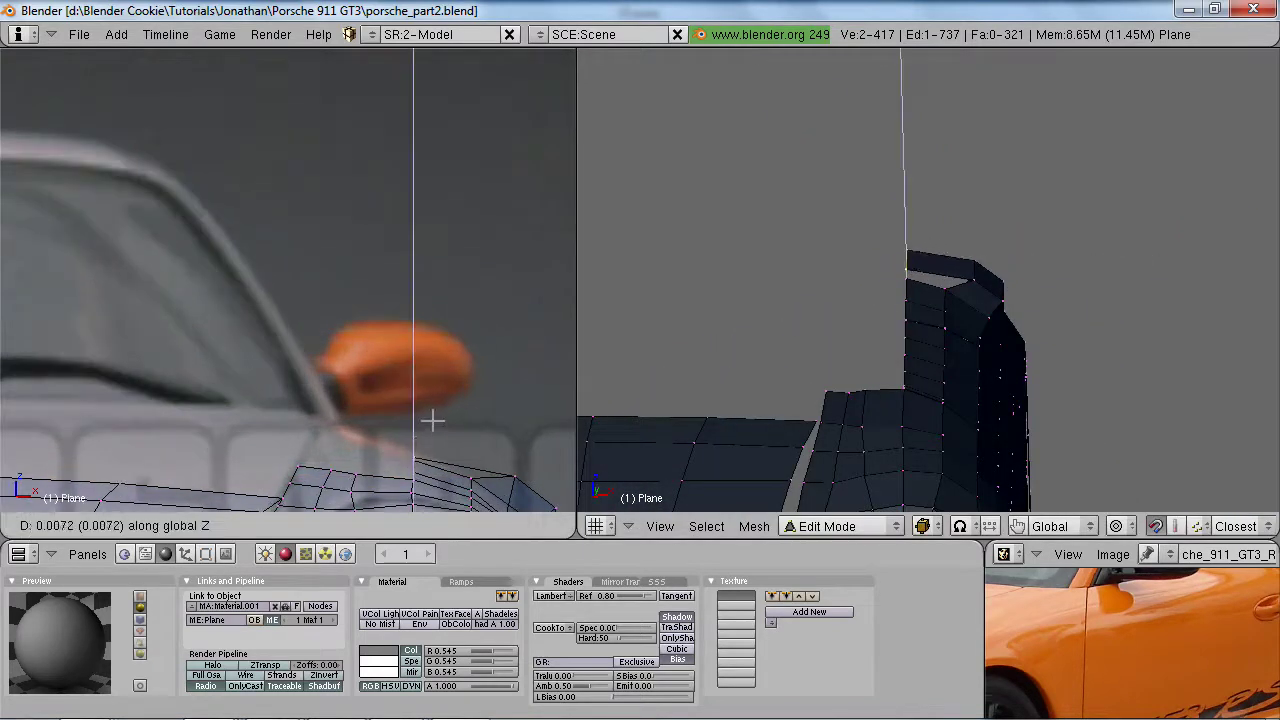
pyautogui.click(440, 404)
pyautogui.moveTo(896, 386); pyautogui.dragTo(966, 374, button='middle')
pyautogui.hotkey('shift', 'space')
pyautogui.hotkey('ctrl', 'Up')
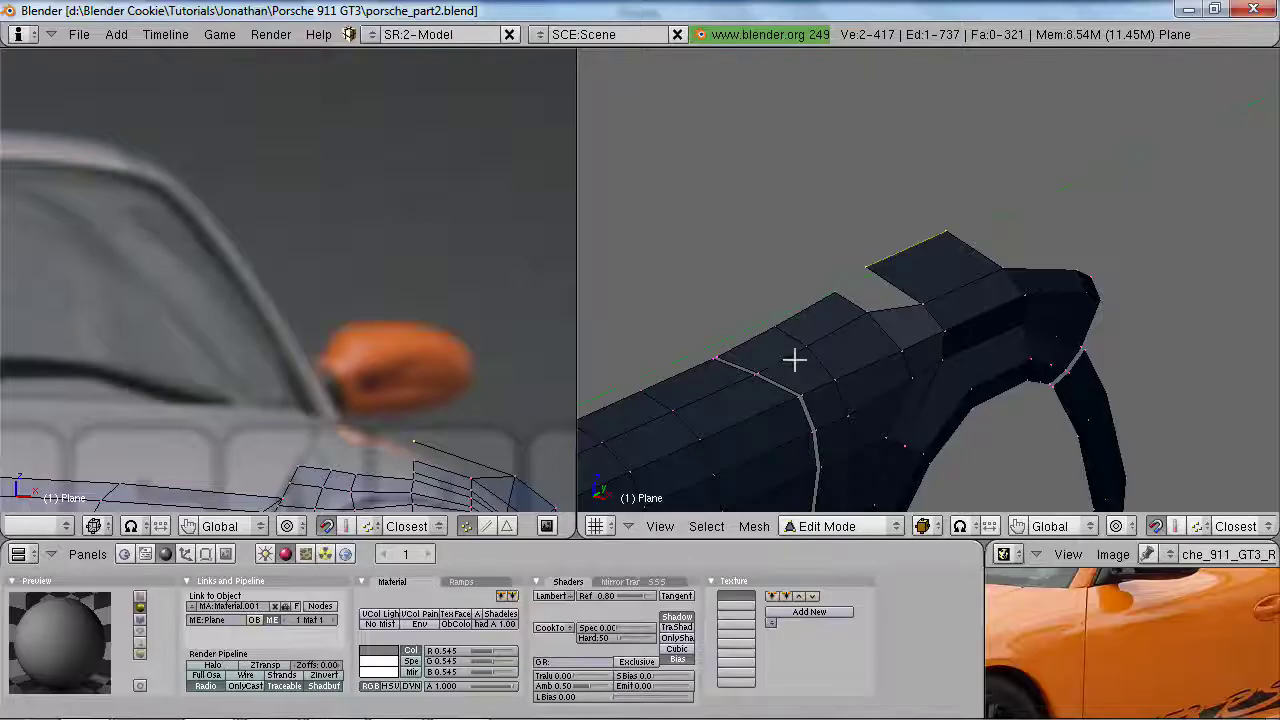
pyautogui.press('g')
pyautogui.press('z')
pyautogui.click(875, 330)
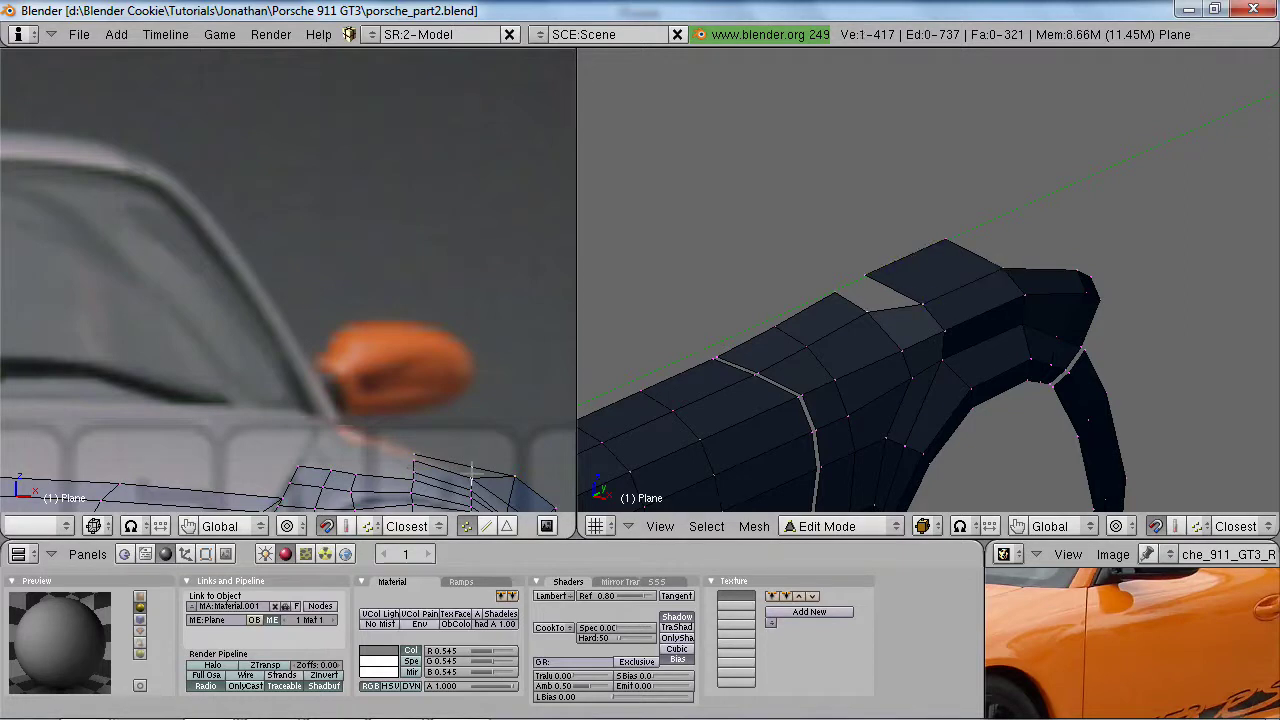
# - Nudge the corner vertex beside the quarter panel gap and fill the gap with a face
pyautogui.press('g')
pyautogui.click(488, 482)
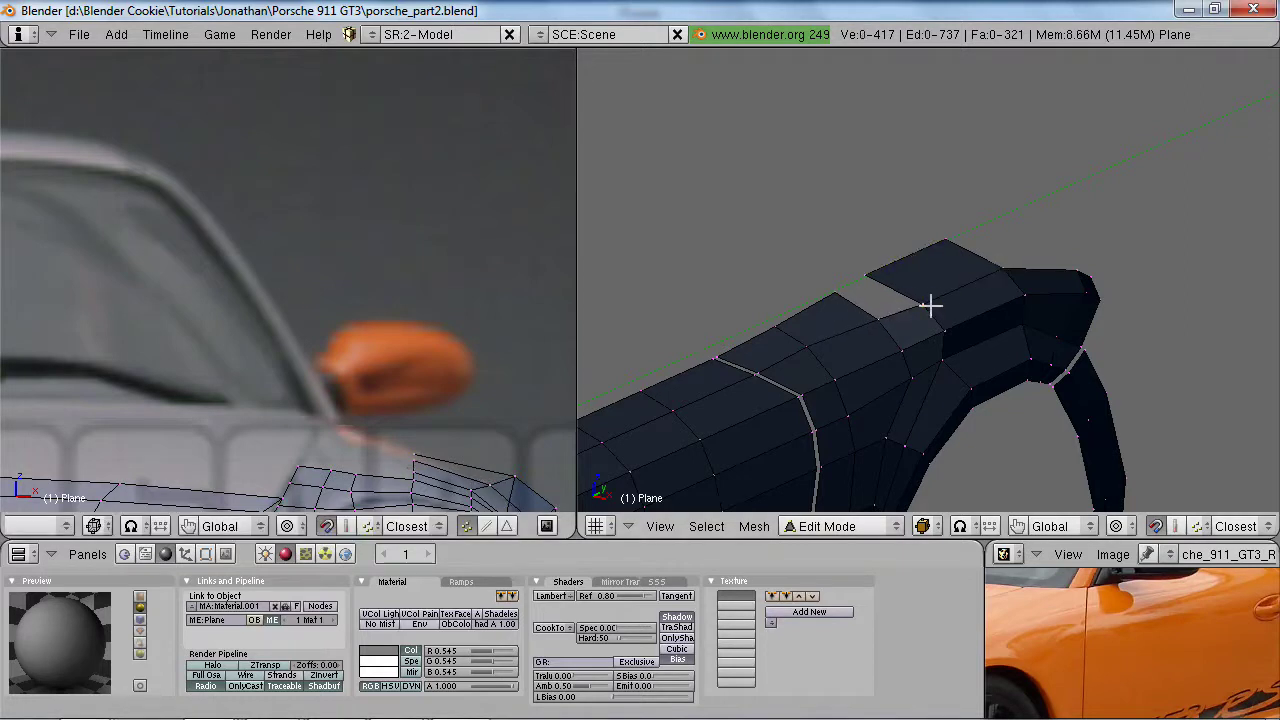
pyautogui.keyDown('shift'); pyautogui.rightClick(882, 324); pyautogui.keyUp('shift')
pyautogui.press('f')
pyautogui.press('a')
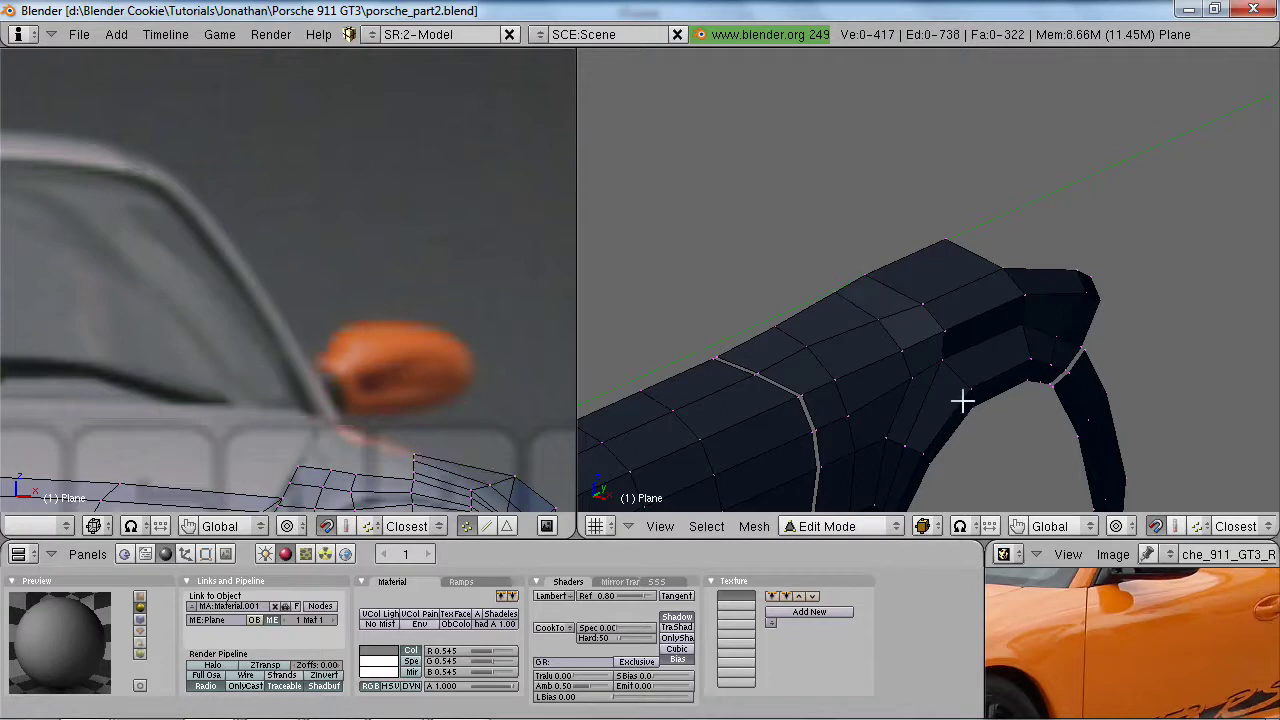
# - Reposition the long edge between the new top face and the fender side to smooth the shoulder
pyautogui.scroll(-3, 400, 365)
pyautogui.moveTo(365, 360)
pyautogui.mouseDown(button='middle')
pyautogui.moveTo(297, 427)
pyautogui.moveTo(314, 366)
pyautogui.moveTo(352, 368)
pyautogui.moveTo(336, 365)
pyautogui.mouseUp(button='middle')
pyautogui.press('z')
pyautogui.keyDown('shift'); pyautogui.rightClick(988, 265); pyautogui.keyUp('shift')
pyautogui.press('g')
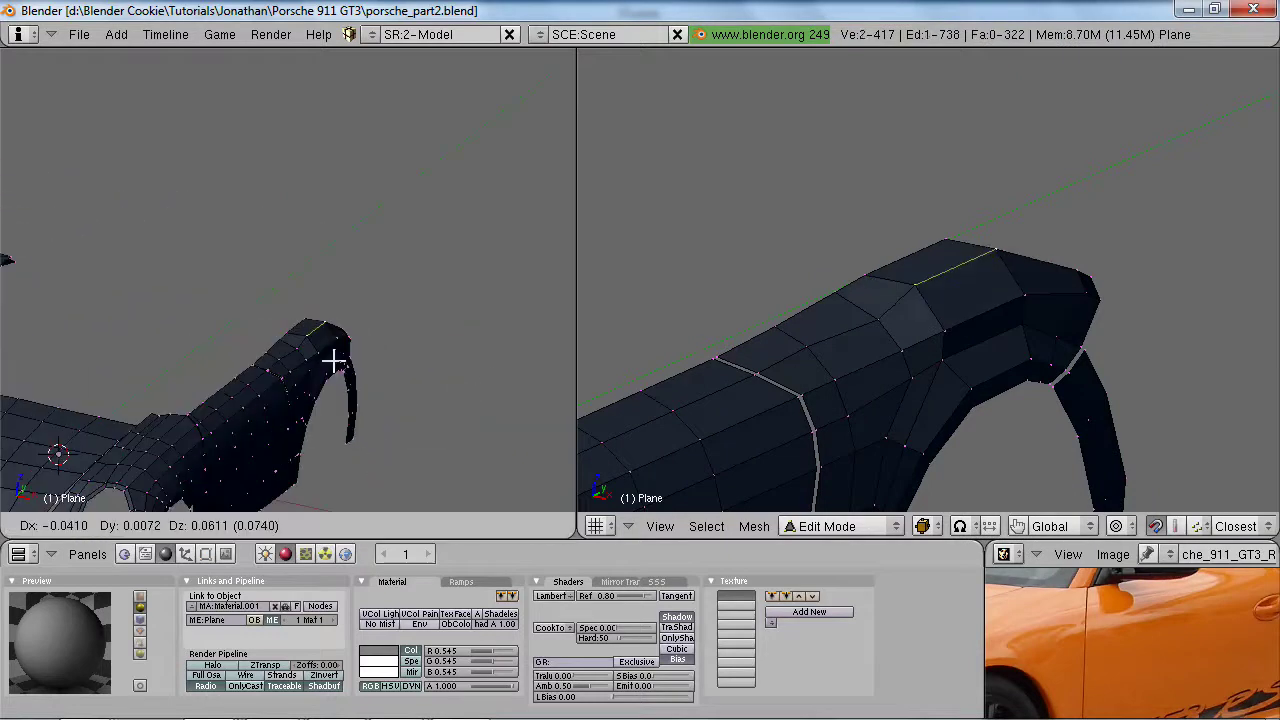
pyautogui.click(334, 366)
# - Shift the next edge down the fender shoulder in the front view to round its profile
pyautogui.press('KP_1')
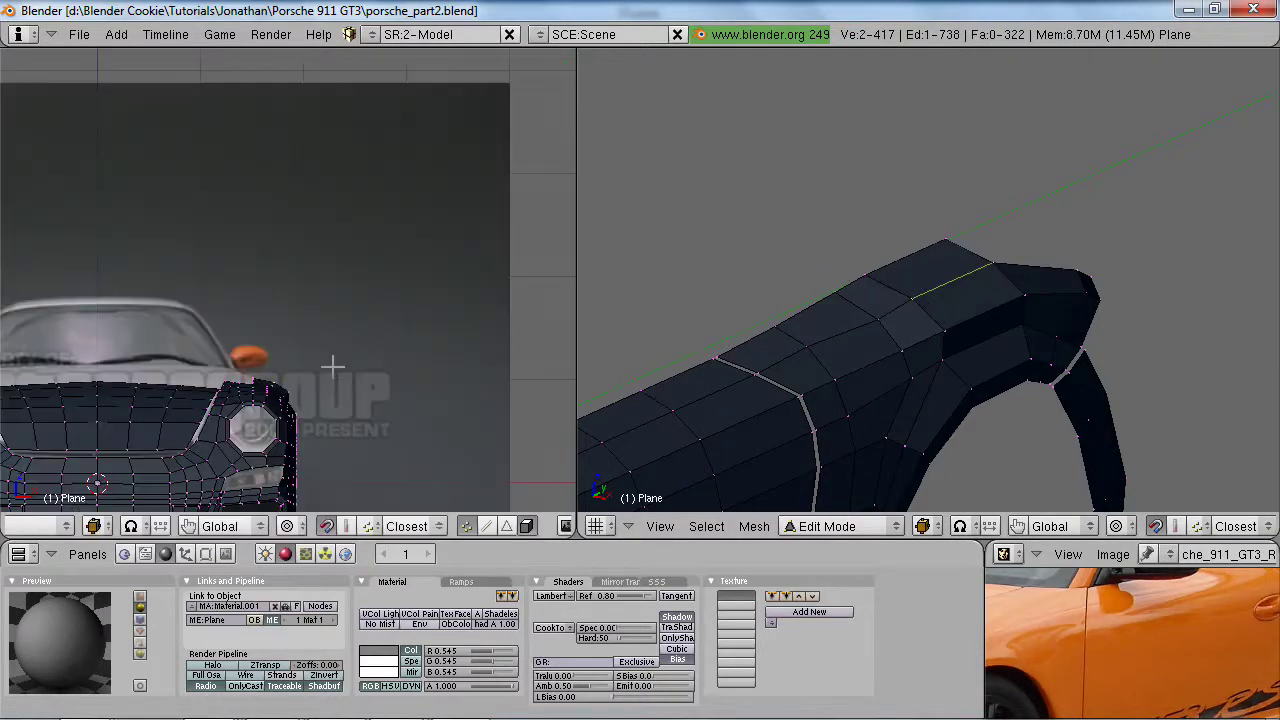
pyautogui.scroll(5, 360, 355)
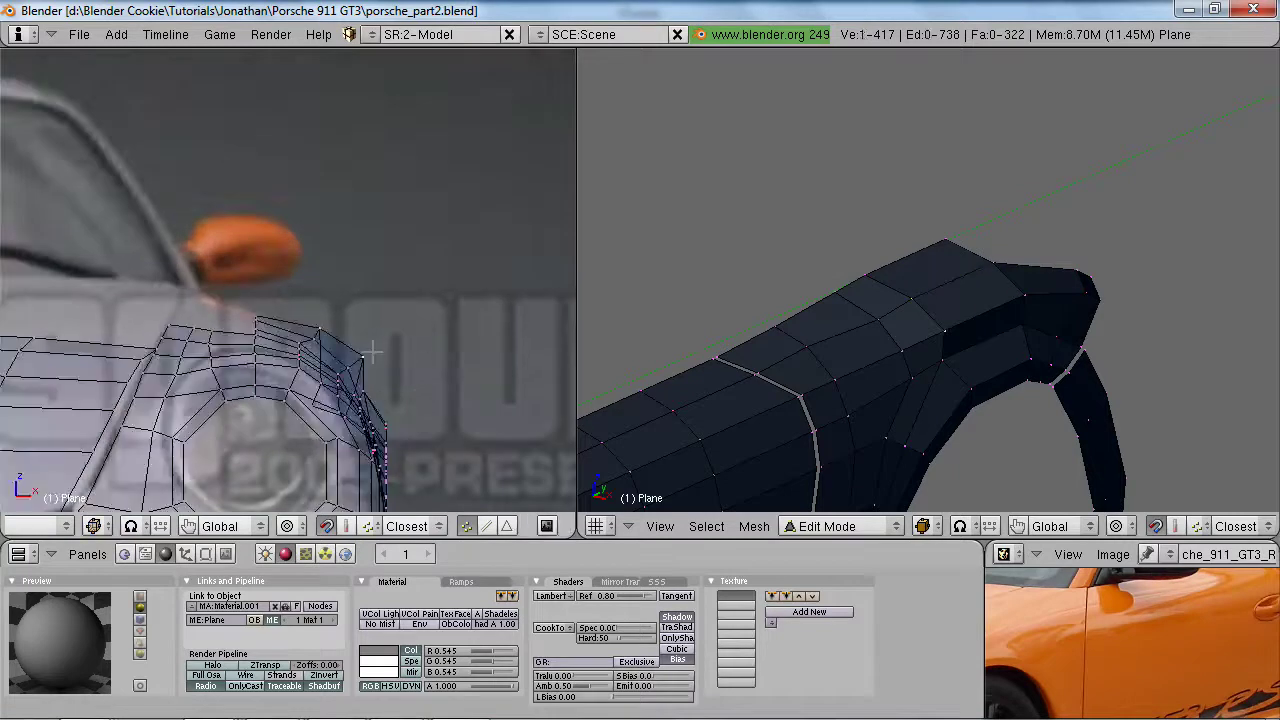
pyautogui.press('g')
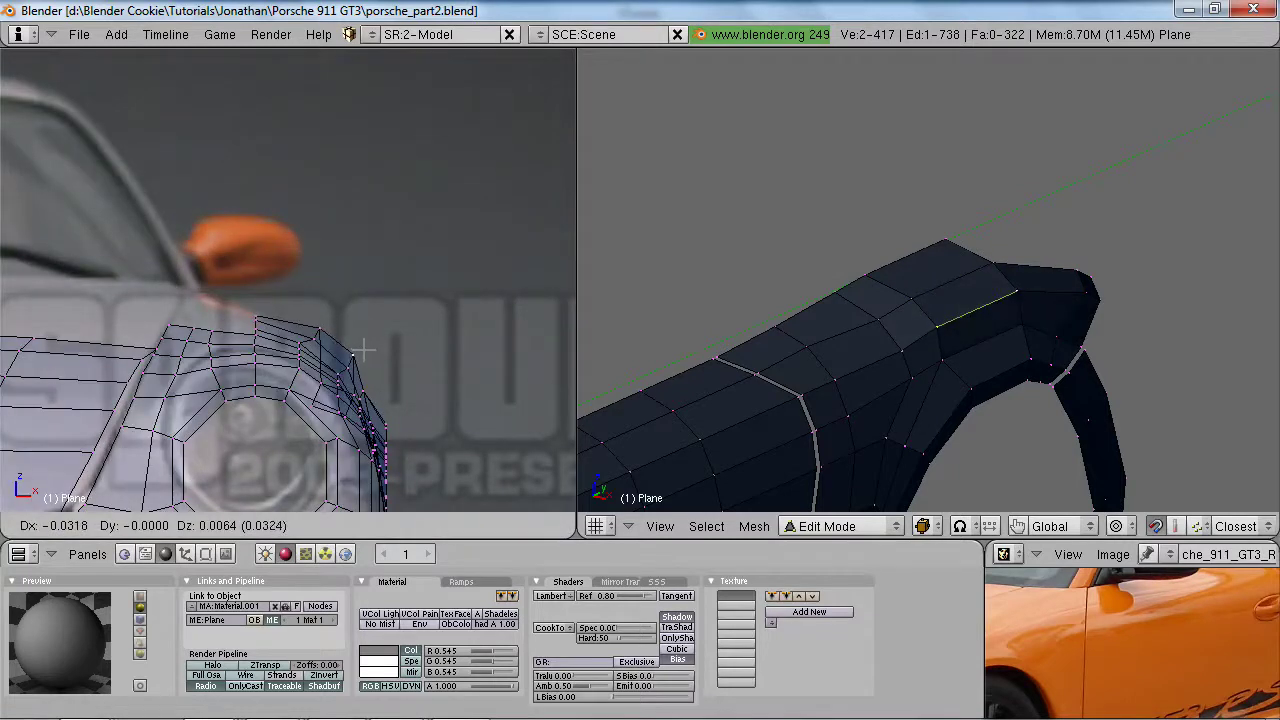
pyautogui.click(367, 356)
# - Leave mesh editing and examine the rear fender from the front, perspective and side views against the reference photos
pyautogui.scroll(-4, 364, 385)
pyautogui.press('z')
pyautogui.press('Tab')
pyautogui.scroll(-6, 1246, 417)
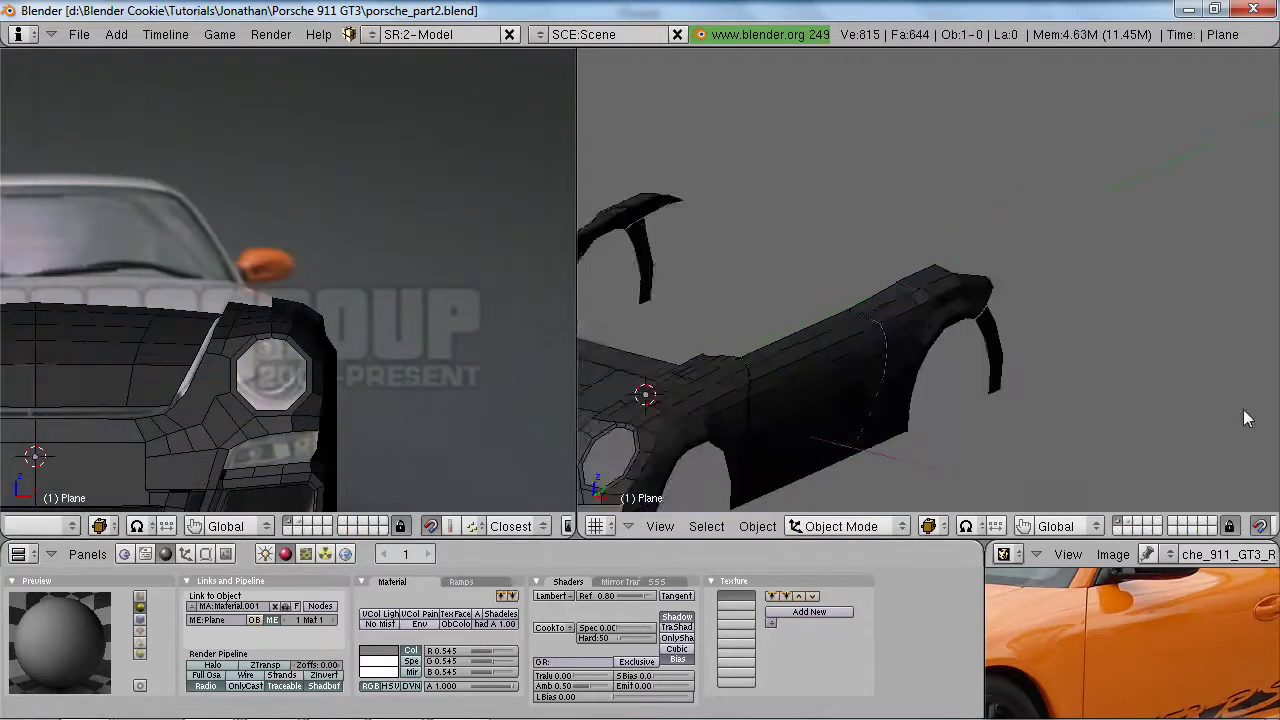
pyautogui.scroll(-1, 879, 337)
pyautogui.scroll(-3, 288, 468)
pyautogui.keyDown('shift'); pyautogui.moveTo(302, 376); pyautogui.dragTo(325, 374, button='middle'); pyautogui.keyUp('shift')
pyautogui.hotkey('ctrl', 'Up')
pyautogui.hotkey('ctrl', 'Down')
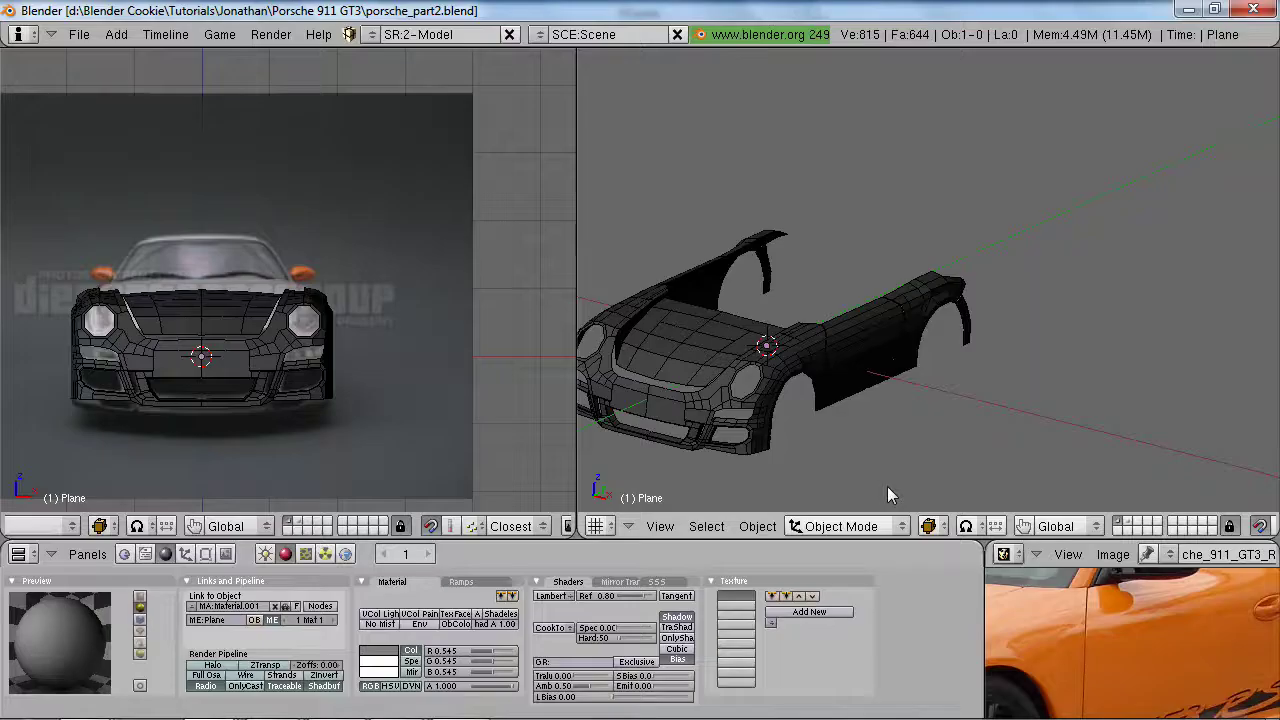
pyautogui.scroll(5, 427, 275)
pyautogui.scroll(1, 421, 272)
pyautogui.scroll(3, 1090, 296)
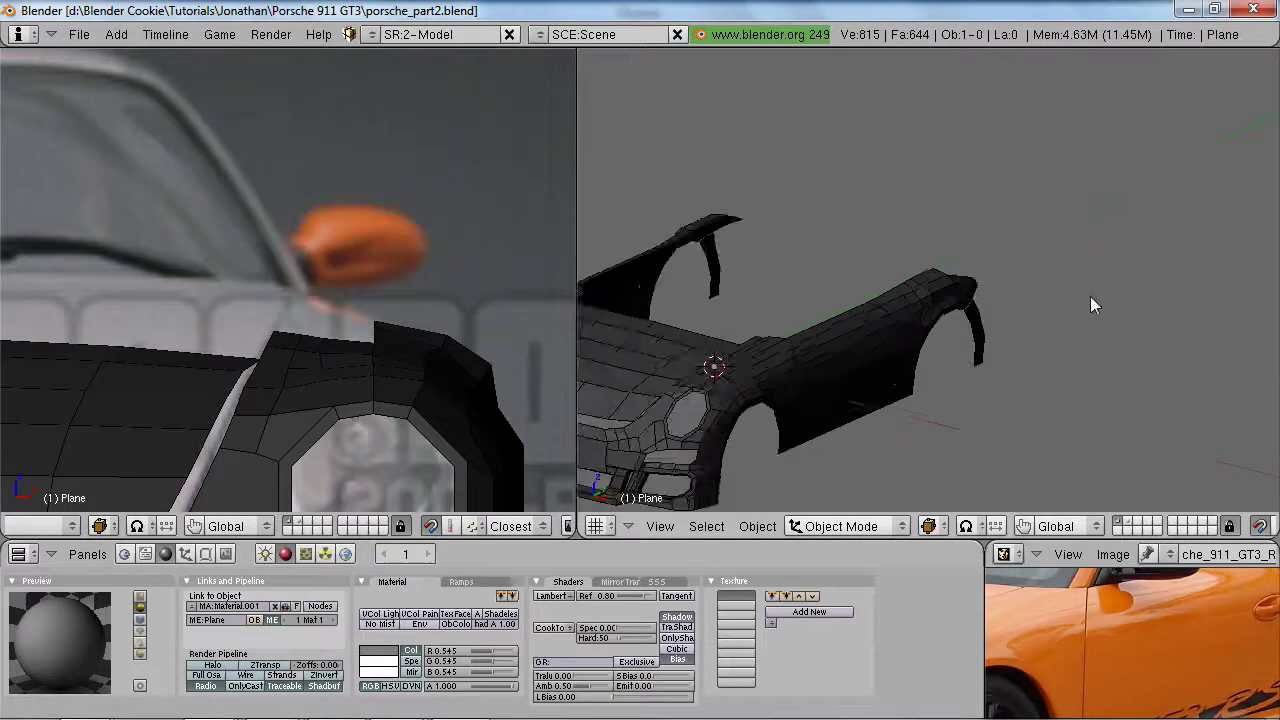
pyautogui.moveTo(973, 329); pyautogui.dragTo(822, 318, button='middle')
pyautogui.scroll(-3, 1233, 641)
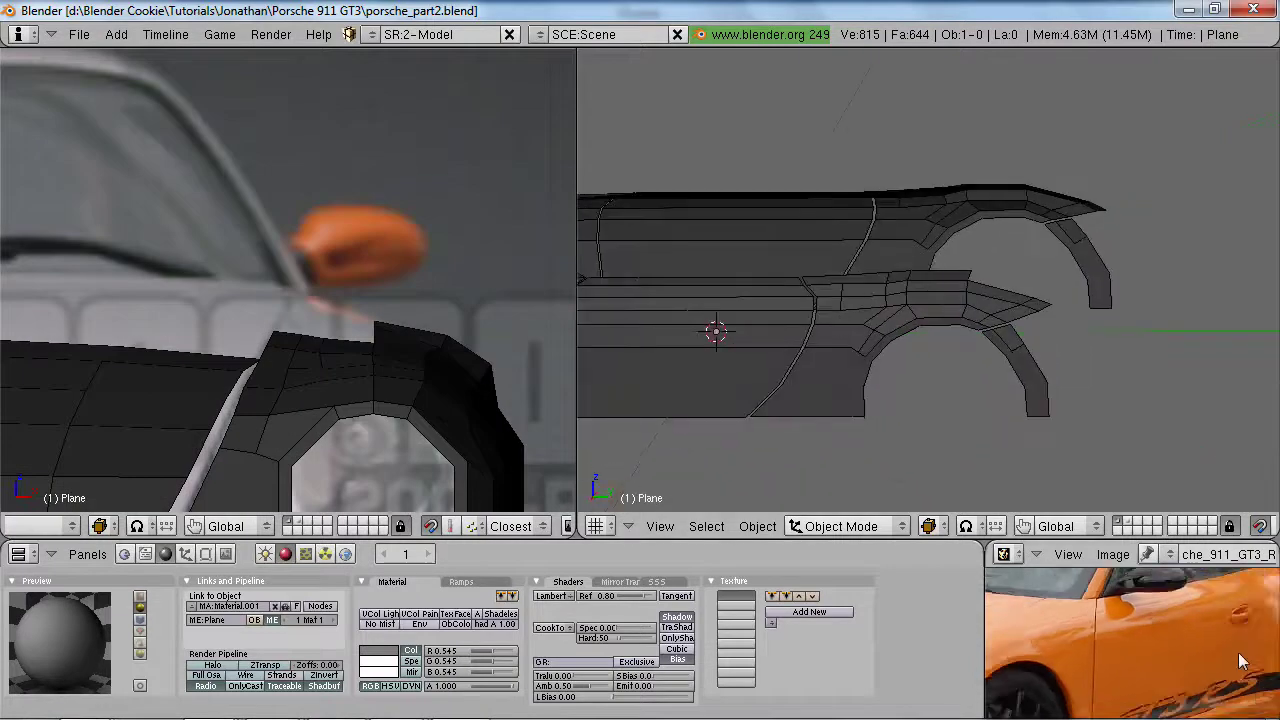
pyautogui.scroll(2, 1233, 641)
pyautogui.keyDown('shift'); pyautogui.moveTo(951, 229); pyautogui.dragTo(941, 241, button='middle'); pyautogui.keyUp('shift')
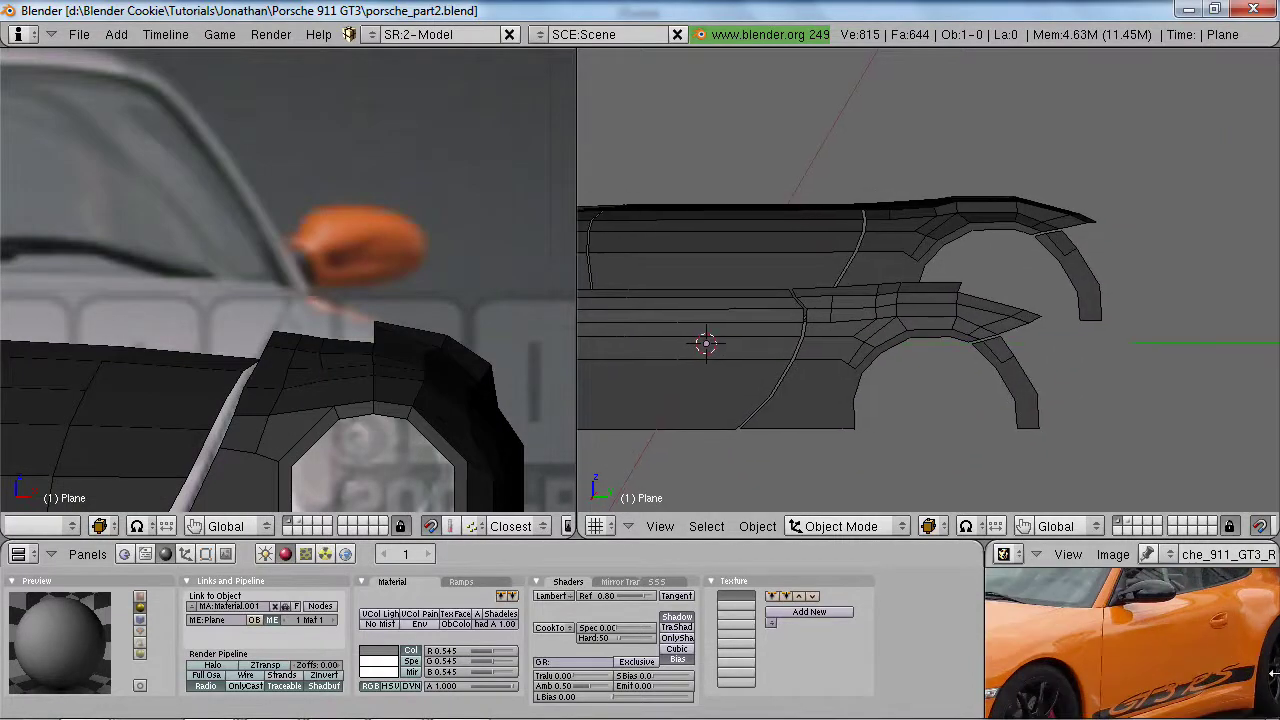
pyautogui.press('KP_3')
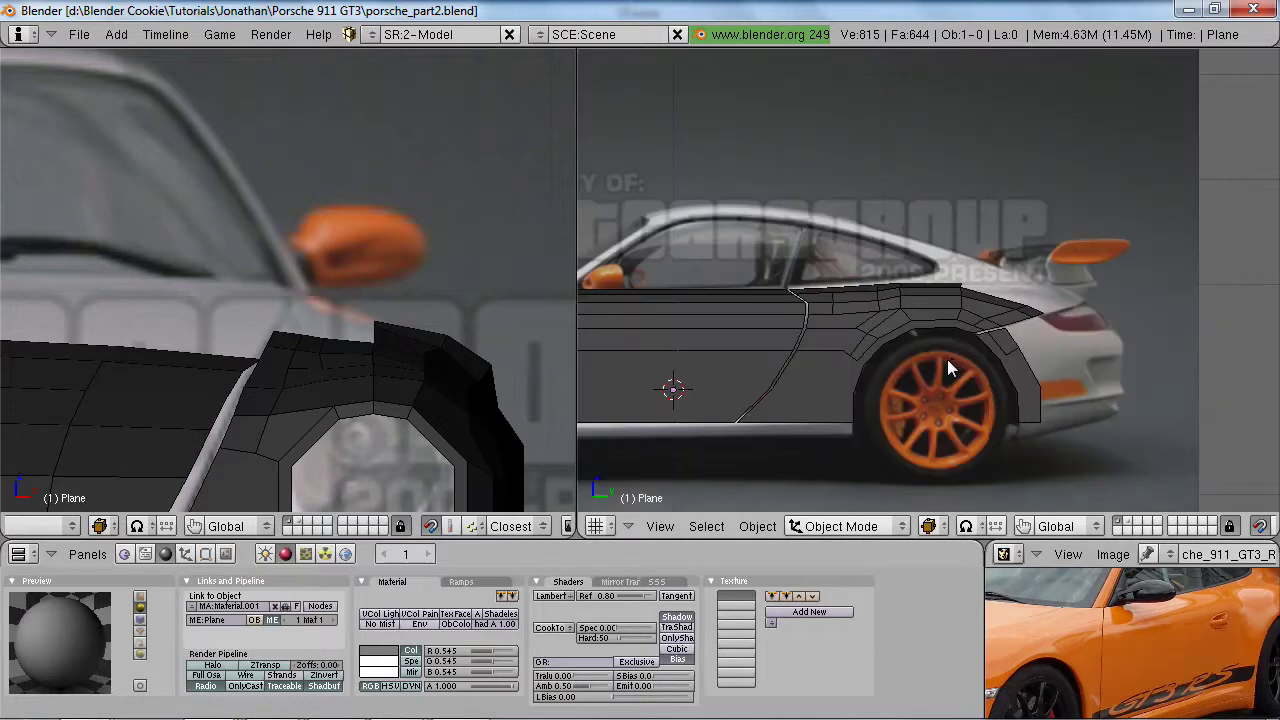
# - Return to mesh editing and raise the rear end of the quarter panel's top edge along Z
pyautogui.press('Tab')
pyautogui.scroll(6, 950, 362)
pyautogui.press('z')
pyautogui.keyDown('shift'); pyautogui.rightClick(1027, 292); pyautogui.keyUp('shift')
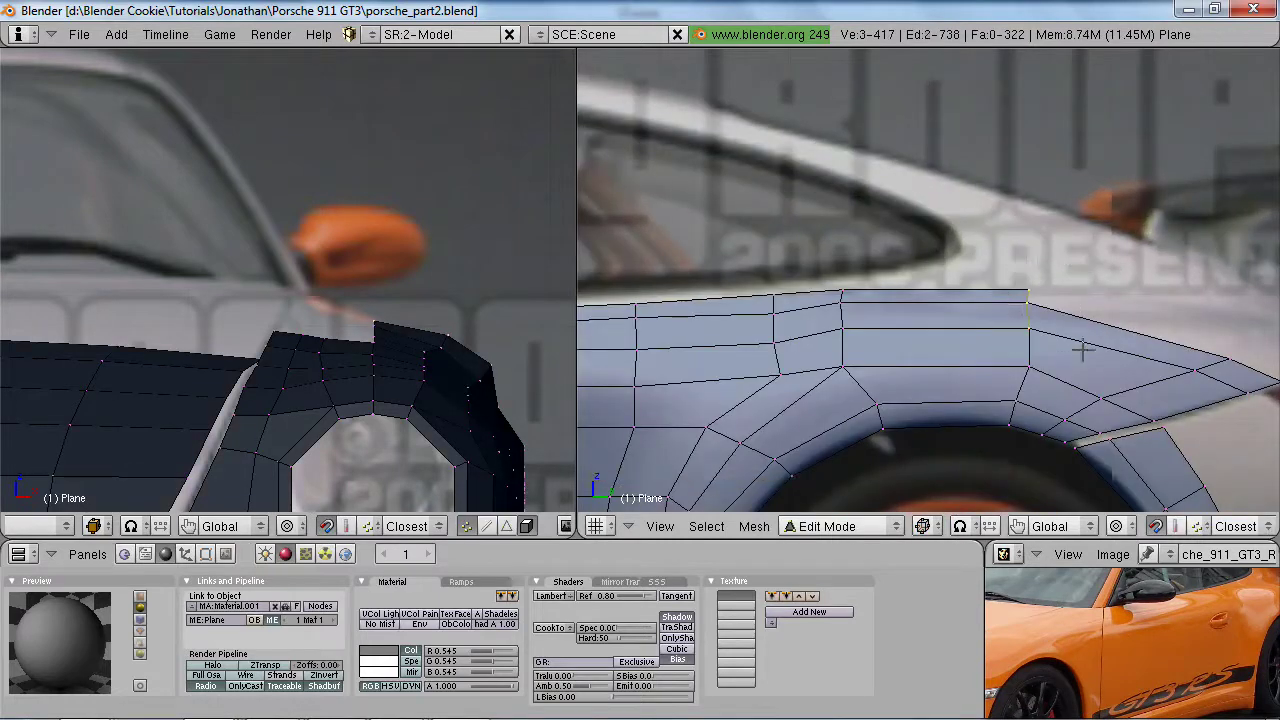
pyautogui.rightClick(1040, 289)
pyautogui.press('z')
pyautogui.press('g')
pyautogui.press('z')
pyautogui.click(1040, 281)
# - Adjust the vertices just below the quarter panel's raised rear corner along Z to even the edge flow
pyautogui.keyDown('shift'); pyautogui.rightClick(1035, 305); pyautogui.keyUp('shift')
pyautogui.press('g')
pyautogui.press('z')
pyautogui.click(1039, 309)
pyautogui.press('g')
pyautogui.press('z')
pyautogui.click(1038, 323)
# - Move the front vertex of the quarter panel's top edge slightly upward above the wheel arch
pyautogui.press('a')
pyautogui.rightClick(843, 293)
pyautogui.press('g')
pyautogui.click(844, 285)
pyautogui.press('a')
pyautogui.rightClick(768, 313)
pyautogui.press('g')
pyautogui.press('z')
pyautogui.press('Escape')
pyautogui.press('g')
pyautogui.press('Escape')
pyautogui.press('a')
pyautogui.moveTo(329, 386); pyautogui.dragTo(365, 348, button='middle')
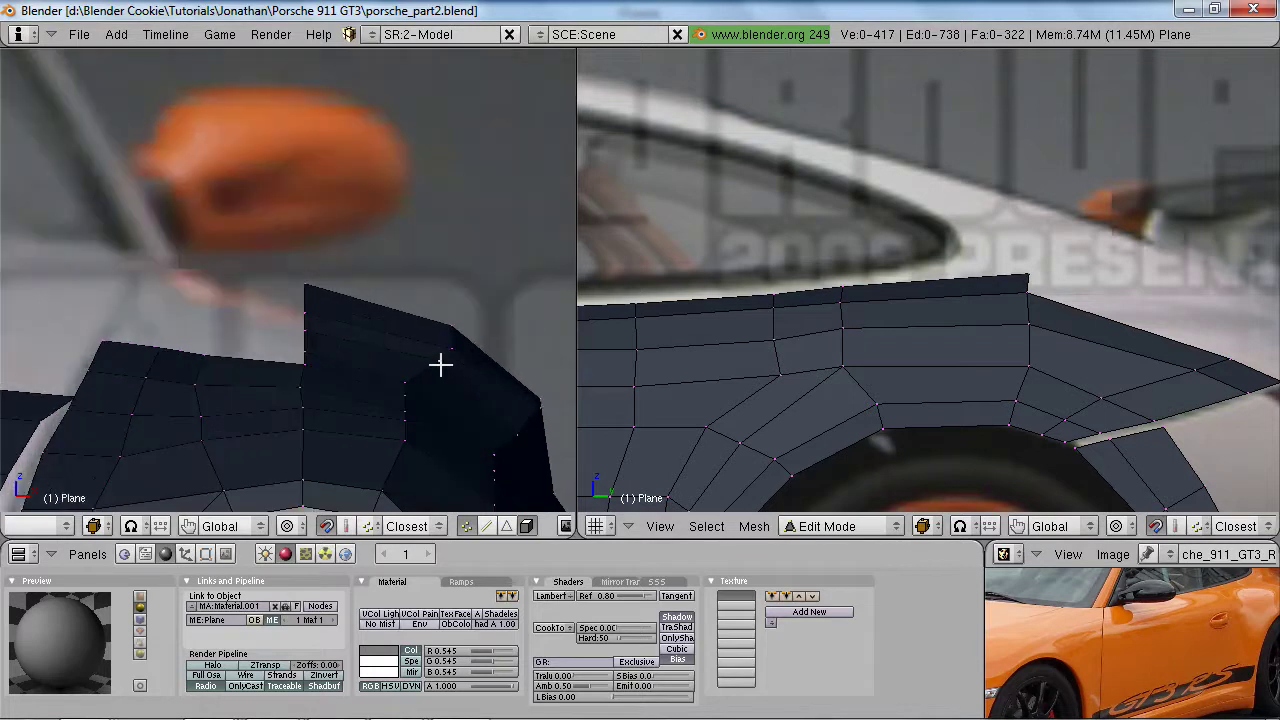
pyautogui.press('g')
pyautogui.press('Escape')
pyautogui.press('g')
pyautogui.press('Escape')
# - Nudge the vertices of the upper quarter panel between the door gap and wheel arch to smooth its front-view contour
pyautogui.scroll(-3, 820, 383)
pyautogui.keyDown('shift'); pyautogui.moveTo(820, 383); pyautogui.dragTo(869, 355, button='middle'); pyautogui.keyUp('shift')
pyautogui.press('z')
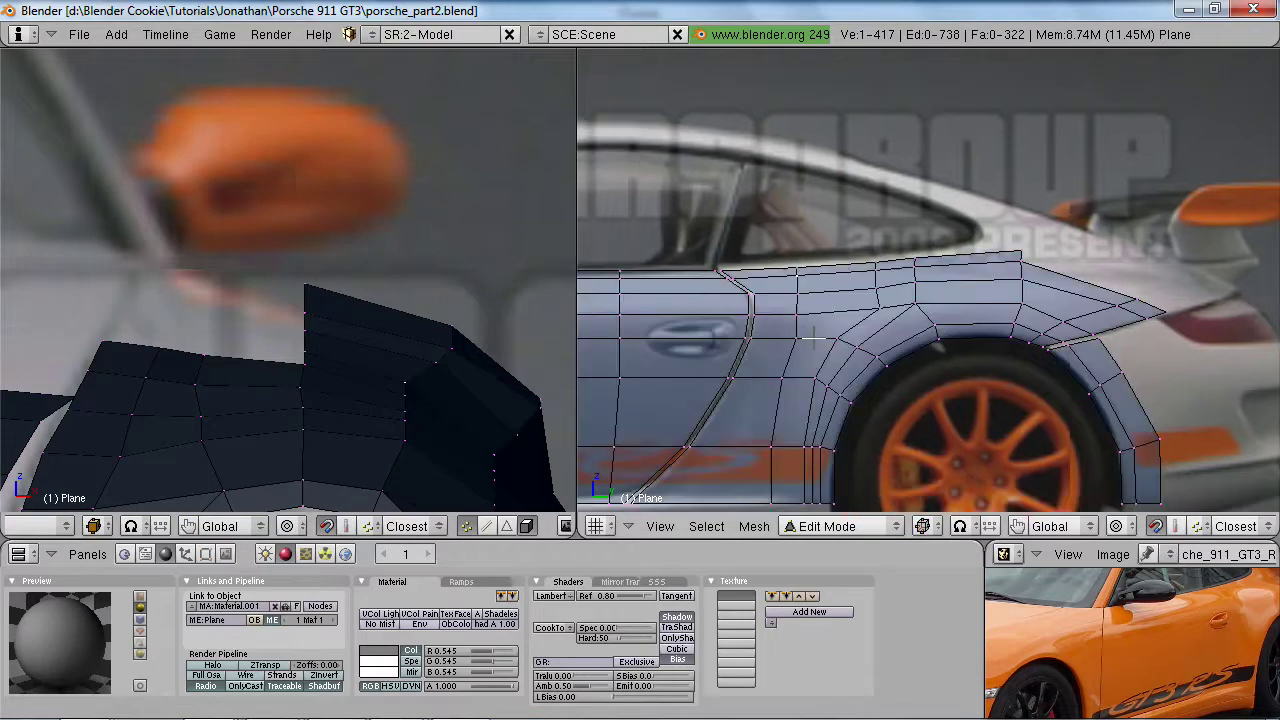
pyautogui.press('g')
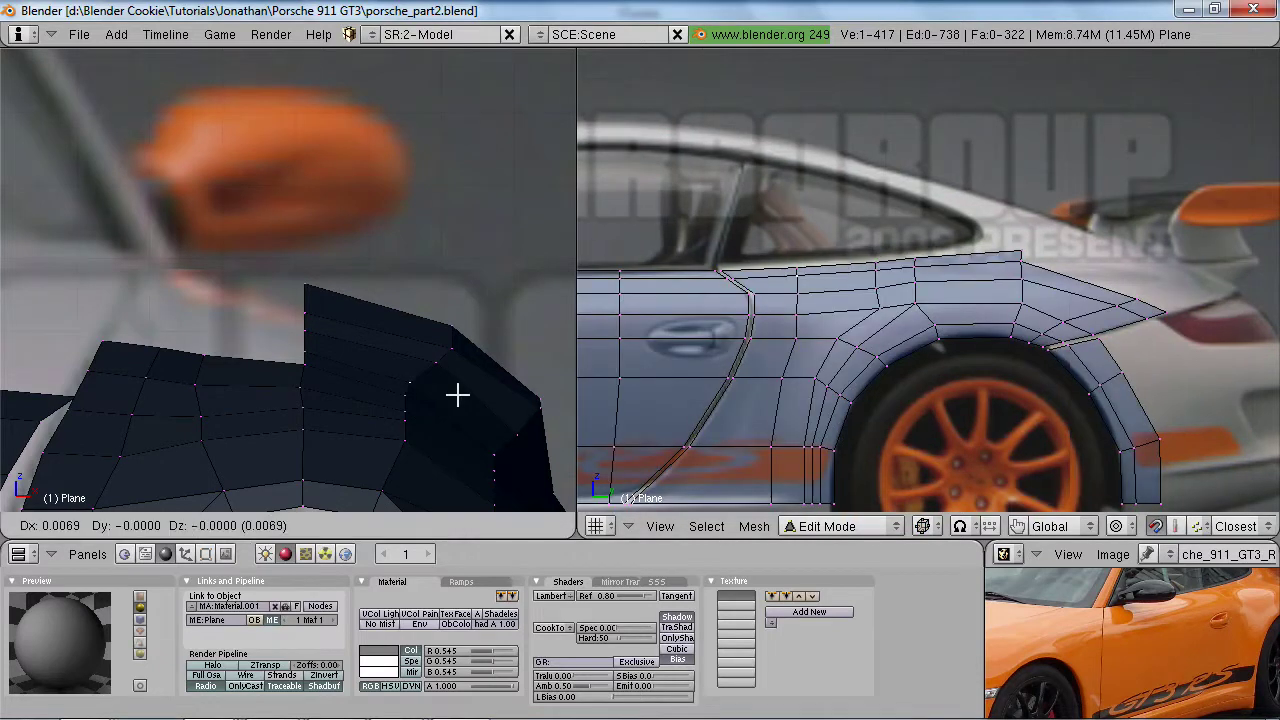
pyautogui.click(463, 396)
pyautogui.keyDown('shift'); pyautogui.rightClick(444, 370); pyautogui.keyUp('shift')
pyautogui.press('g')
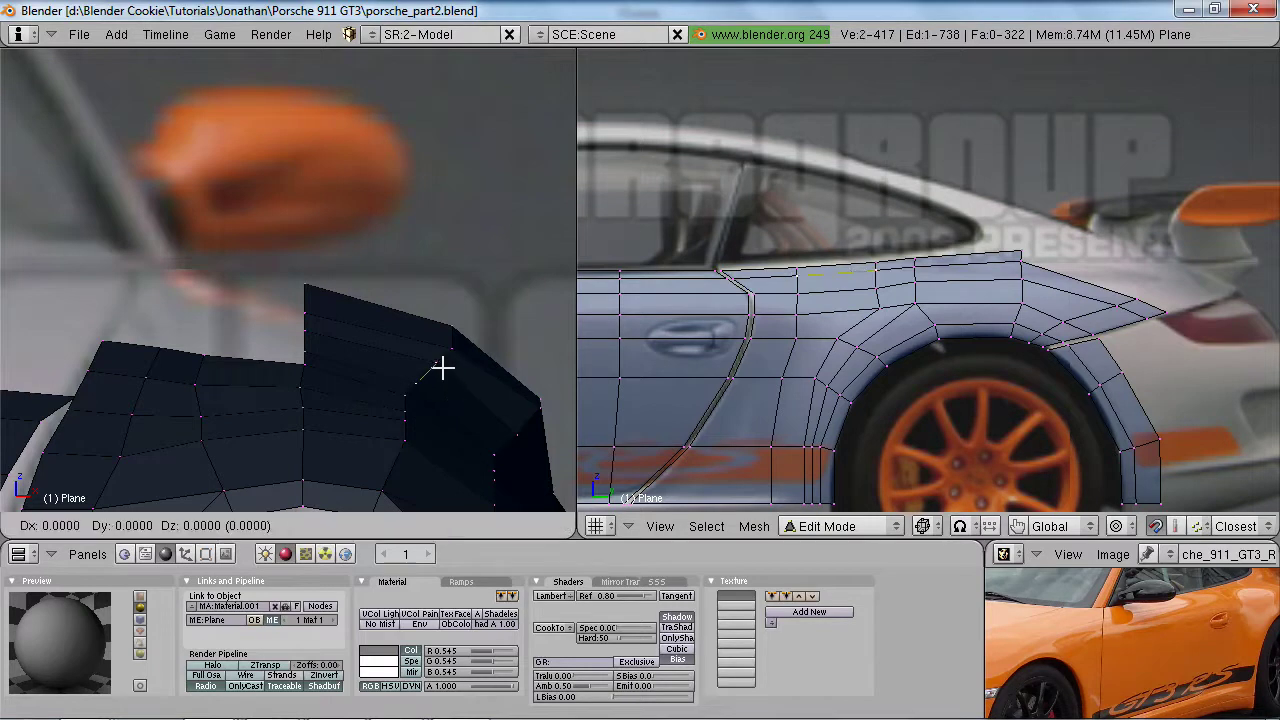
pyautogui.click(446, 367)
pyautogui.press('a')
# - Reposition the outer vertices on the fender's side in the front view to refine its bulge
pyautogui.keyDown('shift'); pyautogui.rightClick(515, 429); pyautogui.keyUp('shift')
pyautogui.press('g')
pyautogui.click(522, 425)
pyautogui.rightClick(492, 452)
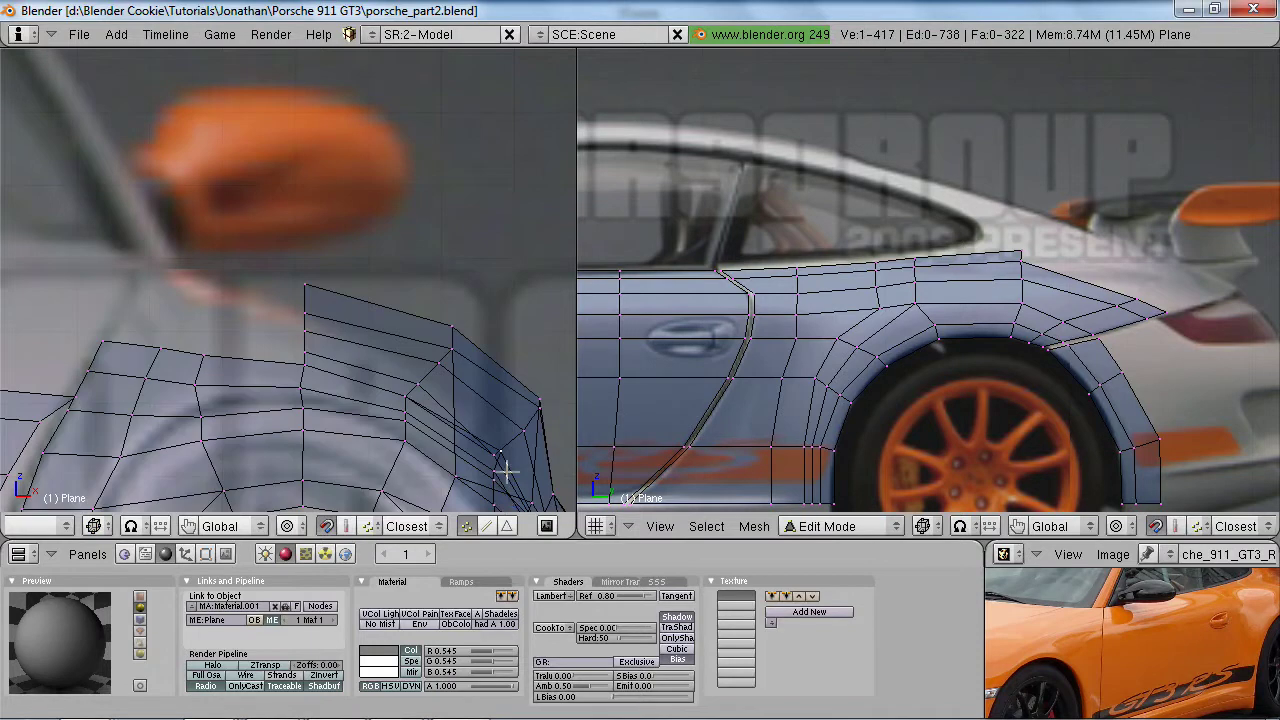
pyautogui.press('g')
pyautogui.click(497, 481)
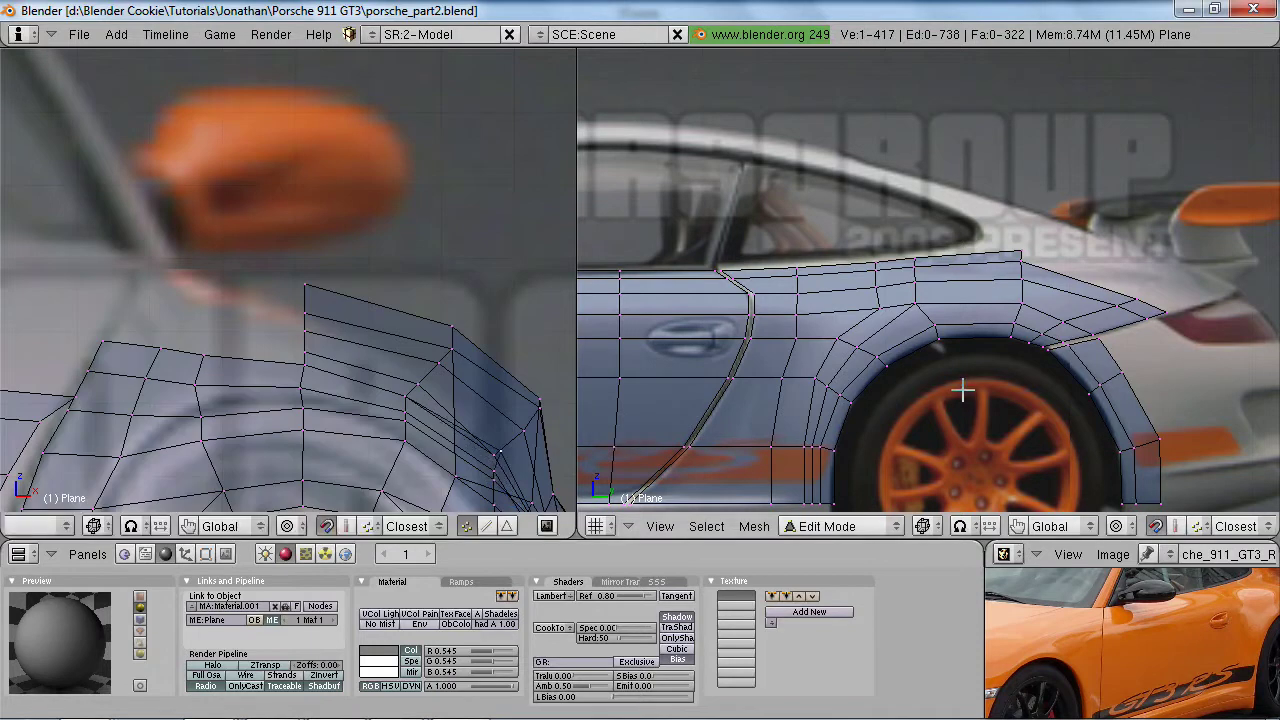
# - Fine-tune the remaining uneven vertices on the quarter panel using the side and front views
pyautogui.press('g')
pyautogui.click(892, 376)
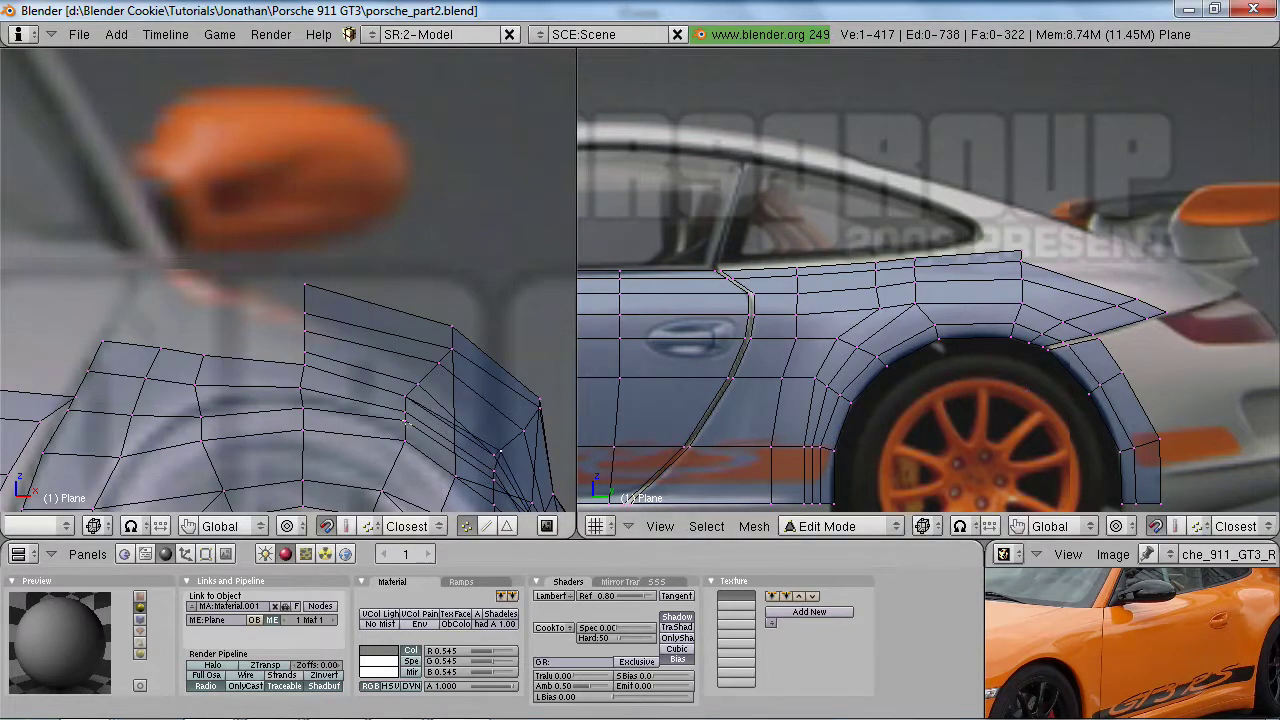
pyautogui.press('g')
pyautogui.click(412, 402)
pyautogui.scroll(-6, 895, 400)
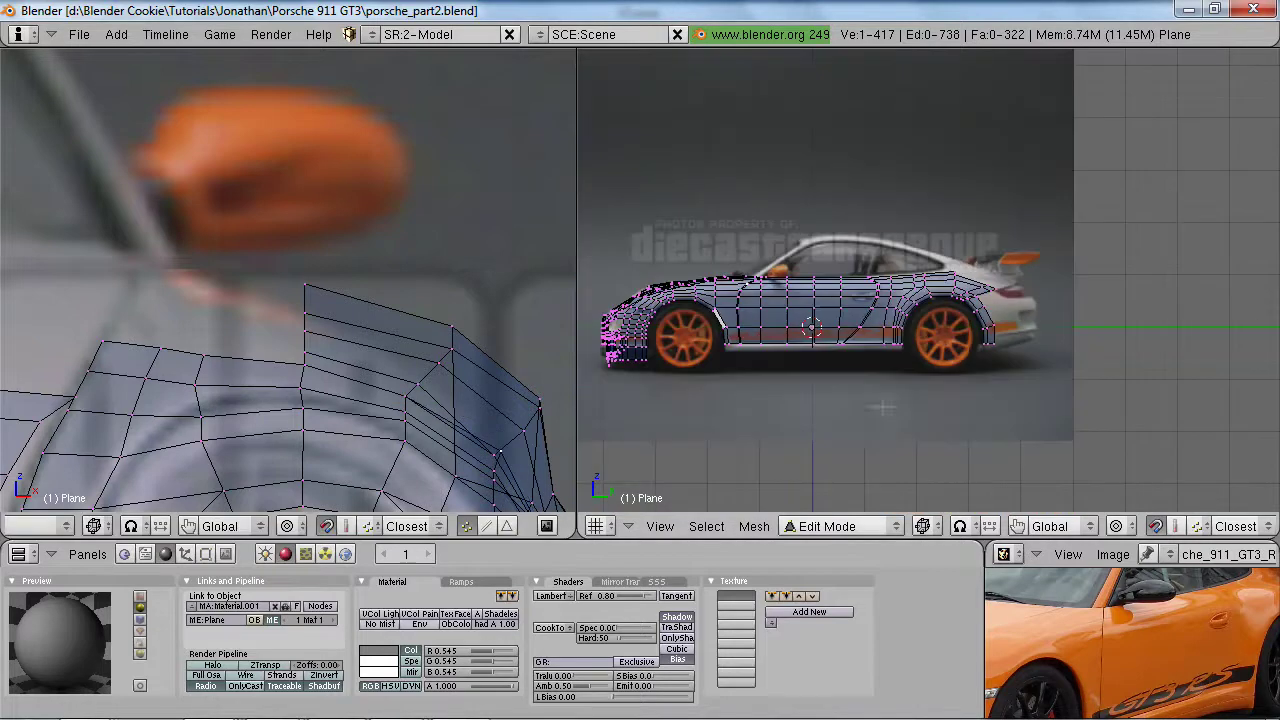
pyautogui.press('g')
pyautogui.click(829, 376)
# - Examine the shaded body in object mode, comparing its front and side views with the reference photos
pyautogui.moveTo(476, 404)
pyautogui.keyDown('shift'); pyautogui.mouseDown(button='middle')
pyautogui.moveTo(437, 314)
pyautogui.moveTo(414, 363)
pyautogui.moveTo(435, 326)
pyautogui.moveTo(376, 364)
pyautogui.moveTo(400, 360)
pyautogui.moveTo(343, 366)
pyautogui.moveTo(385, 412)
pyautogui.moveTo(438, 417)
pyautogui.mouseUp(button='middle'); pyautogui.keyUp('shift')
pyautogui.press('z')
pyautogui.scroll(-2, 437, 314)
pyautogui.scroll(-2, 435, 326)
pyautogui.press('Tab')
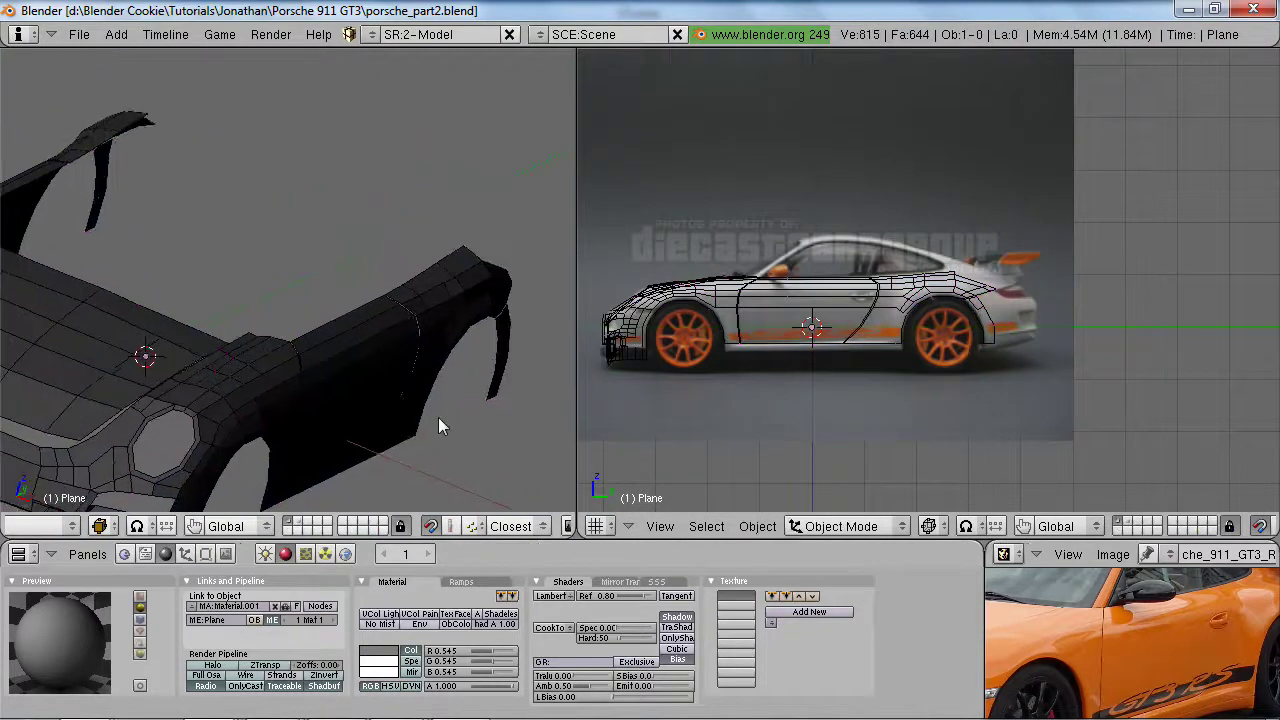
pyautogui.press('KP_1')
pyautogui.scroll(5, 817, 319)
pyautogui.keyDown('shift'); pyautogui.moveTo(885, 292); pyautogui.dragTo(909, 282, button='middle'); pyautogui.keyUp('shift')
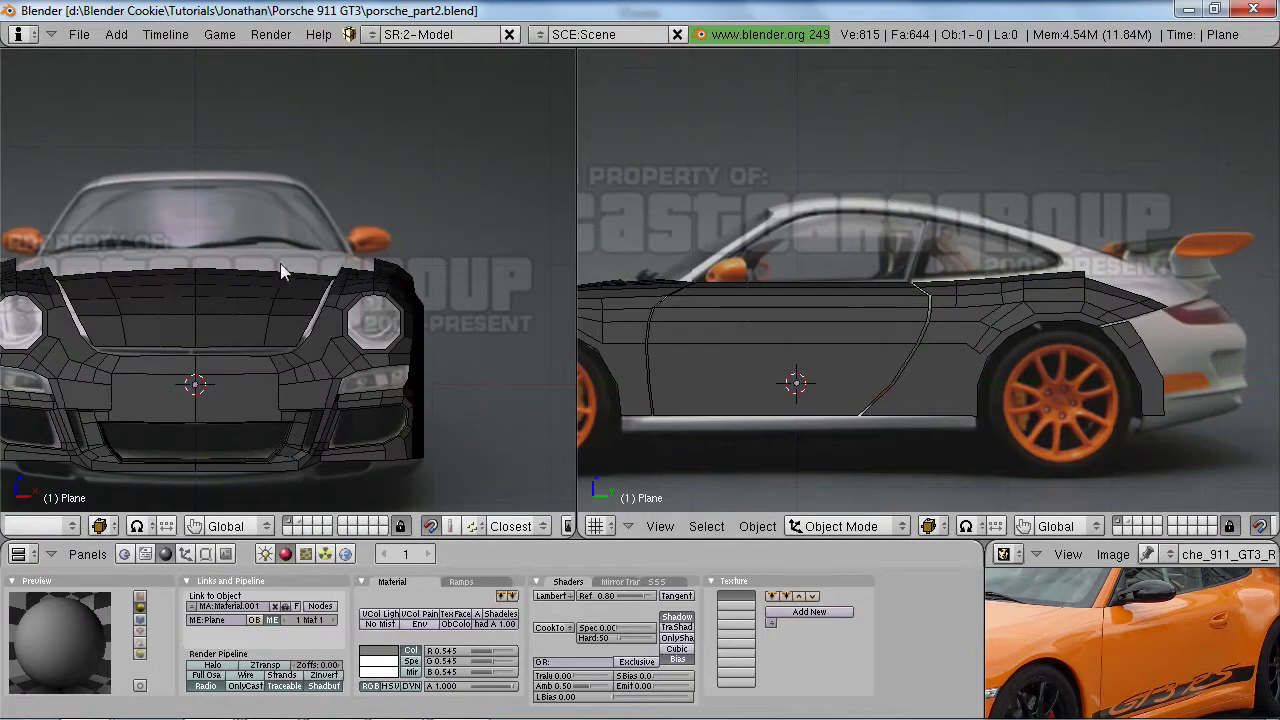
pyautogui.scroll(2, 283, 274)
pyautogui.keyDown('shift'); pyautogui.moveTo(842, 261); pyautogui.dragTo(934, 346, button='middle'); pyautogui.keyUp('shift')
pyautogui.scroll(3, 934, 346)
# - Enter mesh editing and slide the vertices at the door's upper rear corner along the Y axis
pyautogui.press('Tab')
pyautogui.keyDown('shift'); pyautogui.moveTo(849, 401); pyautogui.dragTo(879, 357, button='middle'); pyautogui.keyUp('shift')
pyautogui.keyDown('shift'); pyautogui.moveTo(374, 240); pyautogui.dragTo(324, 264, button='middle'); pyautogui.keyUp('shift')
pyautogui.keyDown('shift'); pyautogui.moveTo(812, 392); pyautogui.dragTo(817, 382, button='middle'); pyautogui.keyUp('shift')
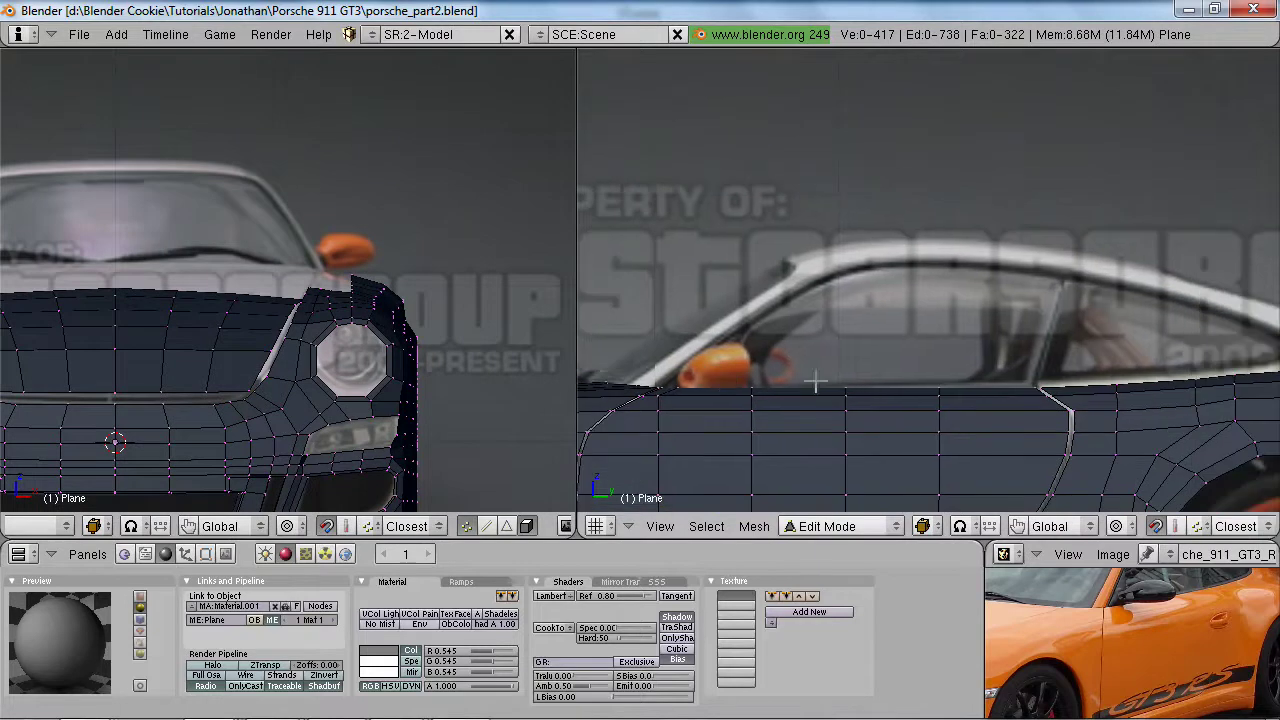
pyautogui.keyDown('shift'); pyautogui.moveTo(636, 373); pyautogui.dragTo(736, 364, button='middle'); pyautogui.keyUp('shift')
pyautogui.scroll(1, 1010, 430)
pyautogui.press('z')
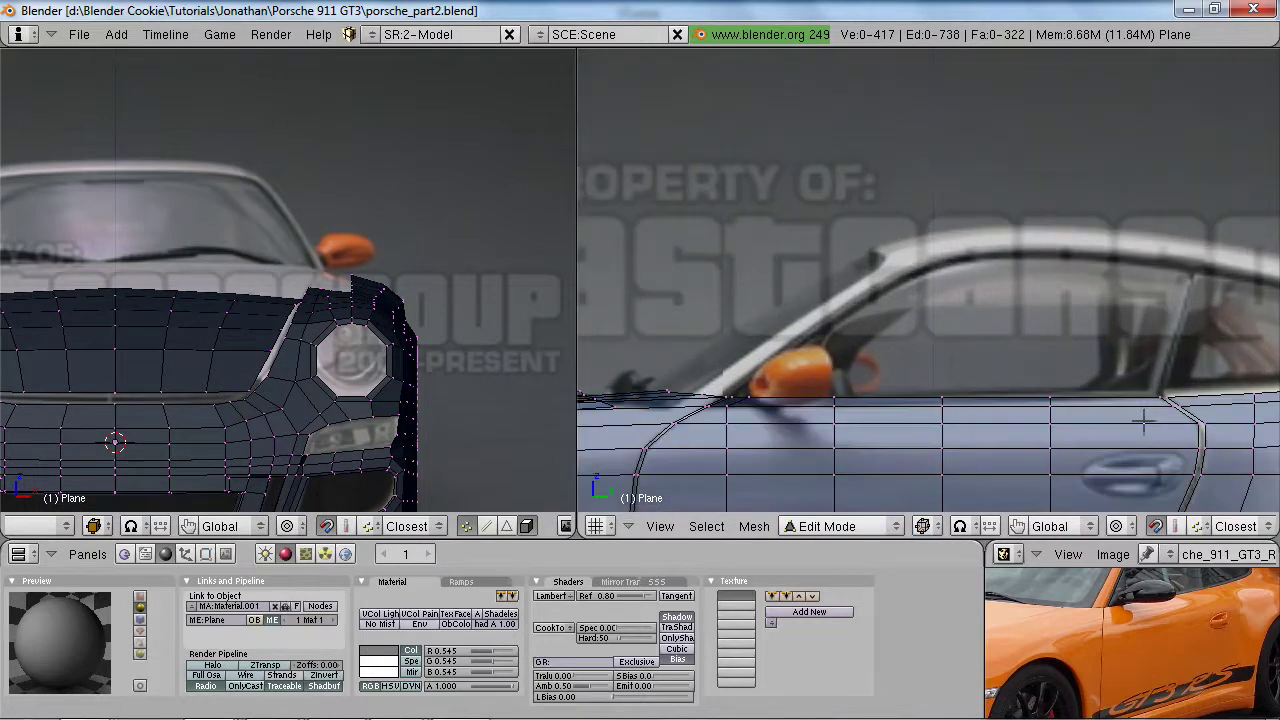
pyautogui.rightClick(1163, 413)
pyautogui.keyDown('shift'); pyautogui.rightClick(1188, 405); pyautogui.keyUp('shift')
pyautogui.press('g')
pyautogui.press('y')
pyautogui.click(1187, 406)
pyautogui.press('2')
pyautogui.press('1')
pyautogui.keyDown('shift'); pyautogui.moveTo(701, 415); pyautogui.dragTo(790, 407, button='middle'); pyautogui.keyUp('shift')
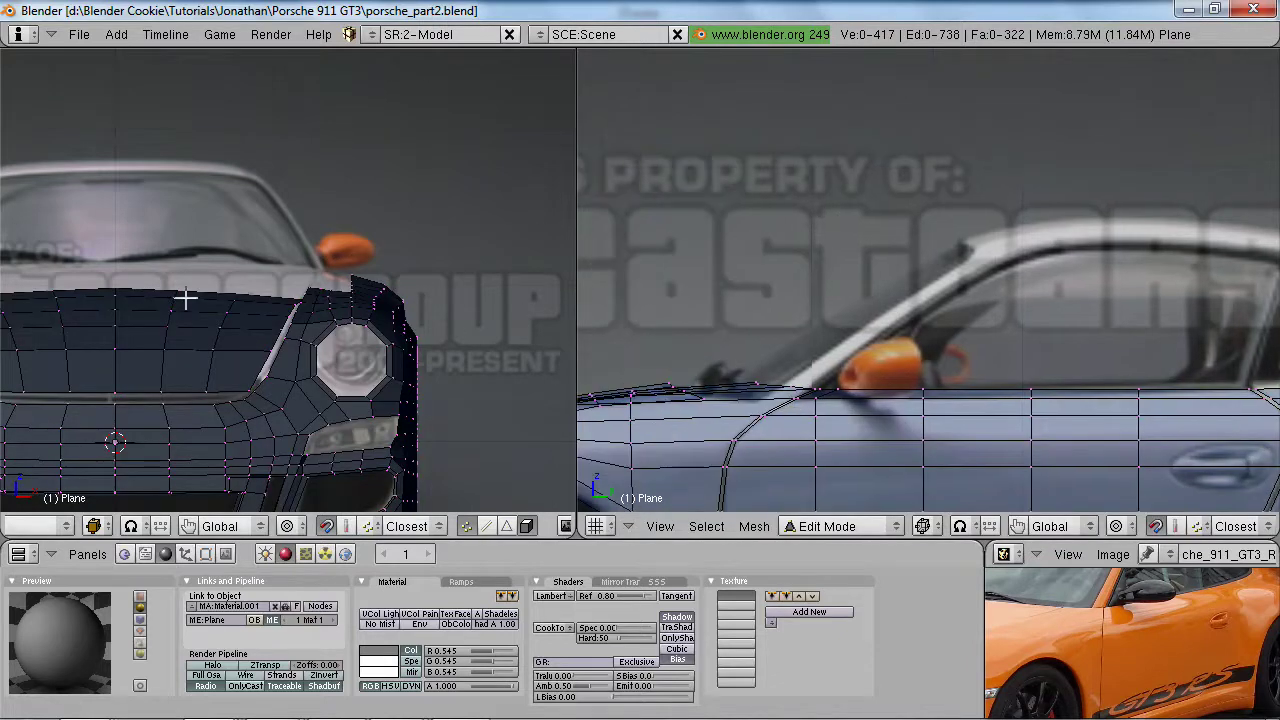
# - Select the fender's rear top edge at the windshield base and raise it slightly in the side view
pyautogui.scroll(3, 250, 296)
pyautogui.keyDown('shift'); pyautogui.moveTo(352, 308); pyautogui.dragTo(314, 377, button='middle'); pyautogui.keyUp('shift')
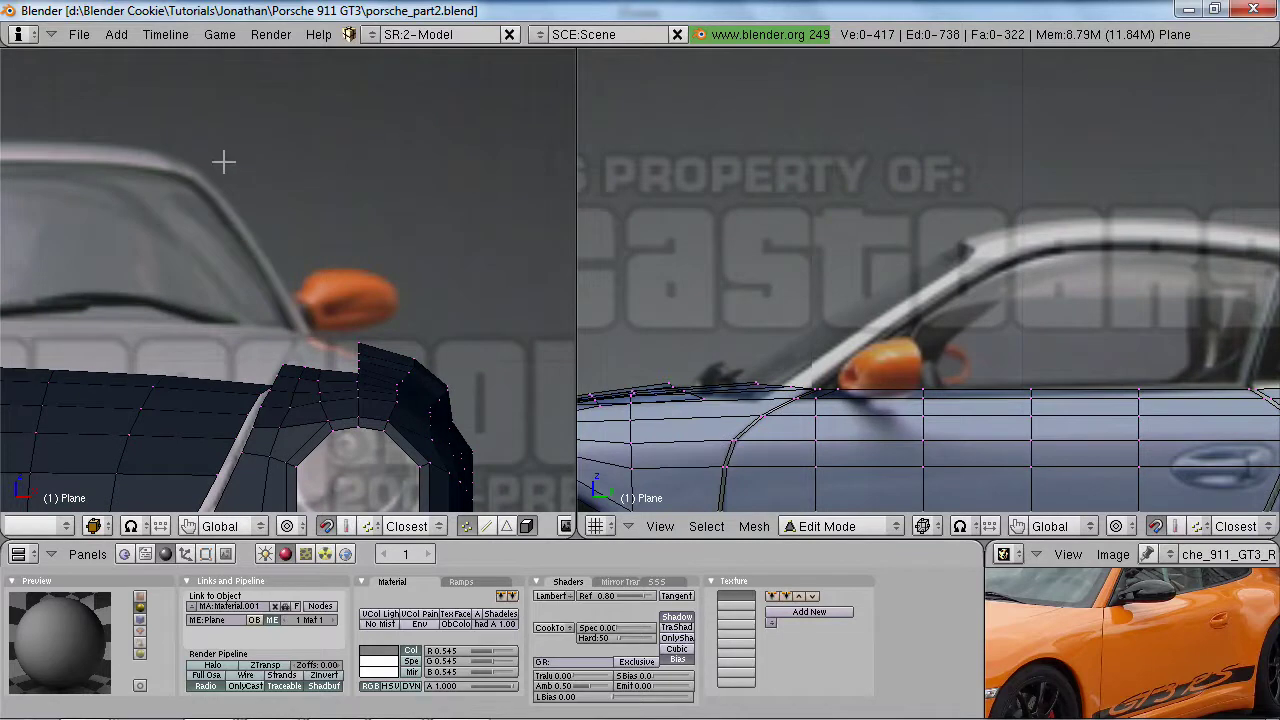
pyautogui.moveTo(850, 390); pyautogui.dragTo(880, 293, button='middle')
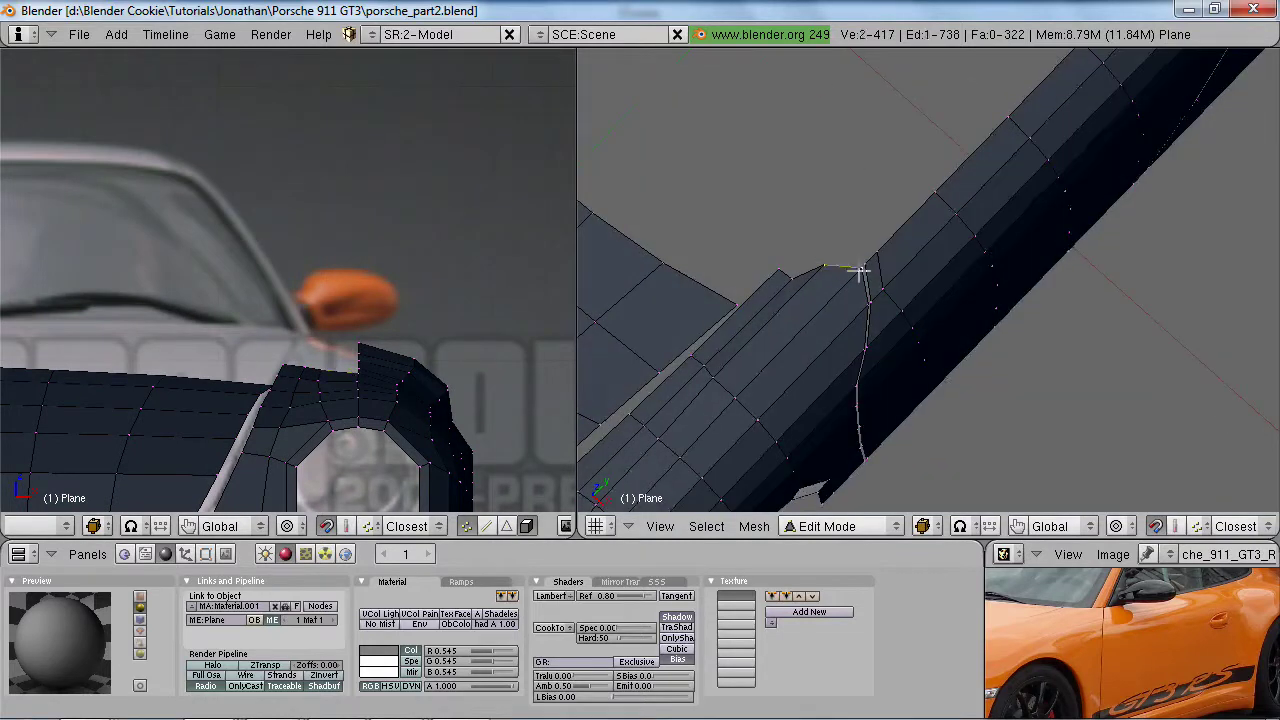
pyautogui.hotkey('ctrl', 'Up')
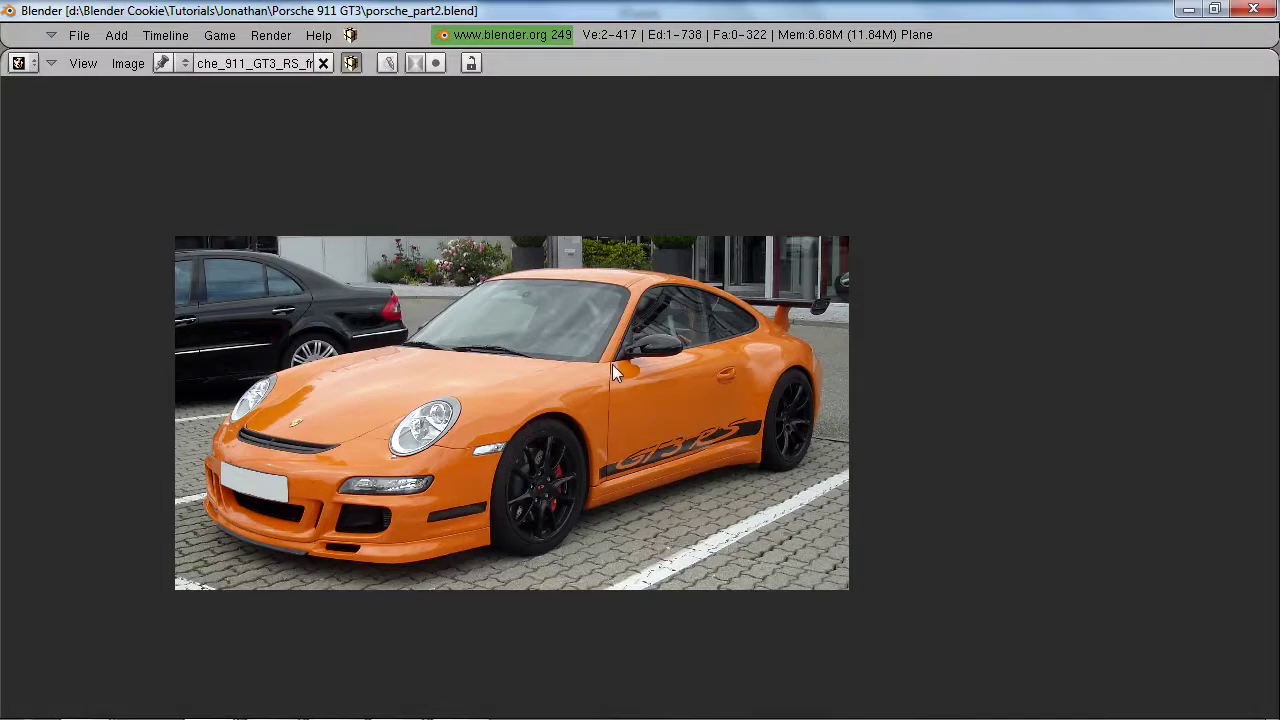
pyautogui.hotkey('ctrl', 'Down')
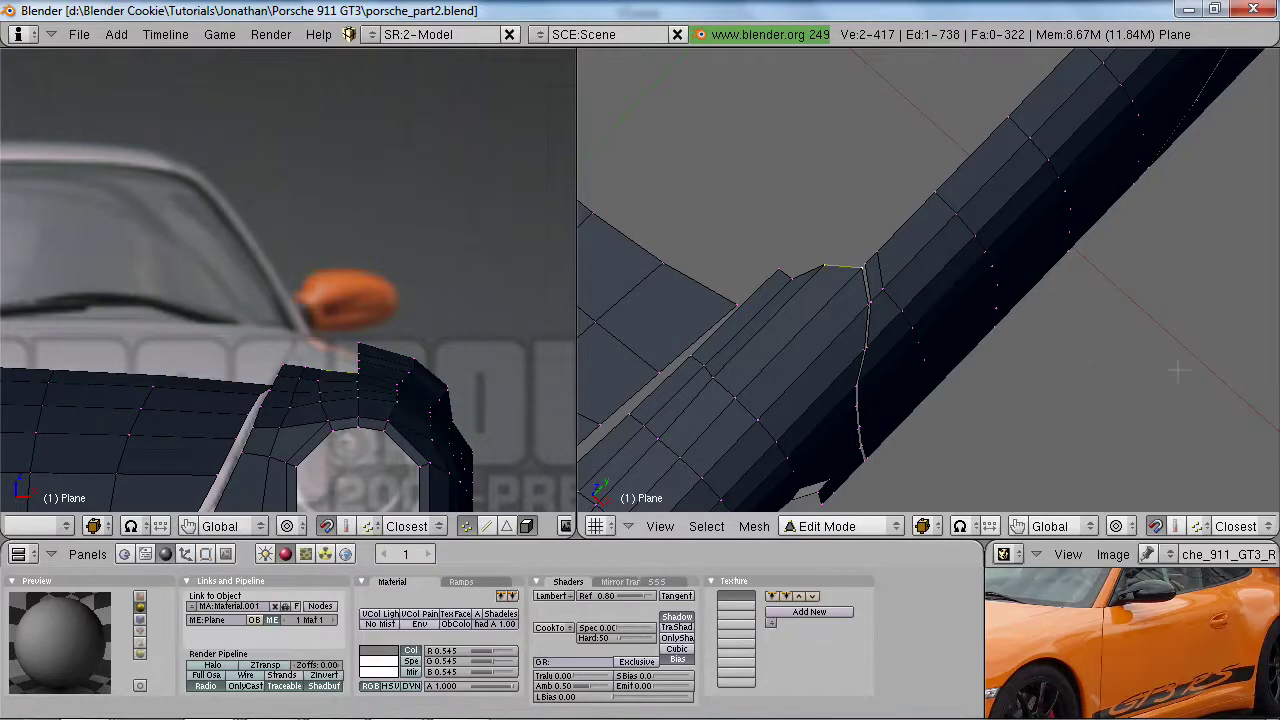
pyautogui.press('KP_3')
pyautogui.scroll(-3, 1075, 363)
pyautogui.scroll(4, 950, 465)
pyautogui.keyDown('shift'); pyautogui.moveTo(897, 303); pyautogui.dragTo(918, 250, button='middle'); pyautogui.keyUp('shift')
pyautogui.scroll(2, 882, 417)
pyautogui.press('g')
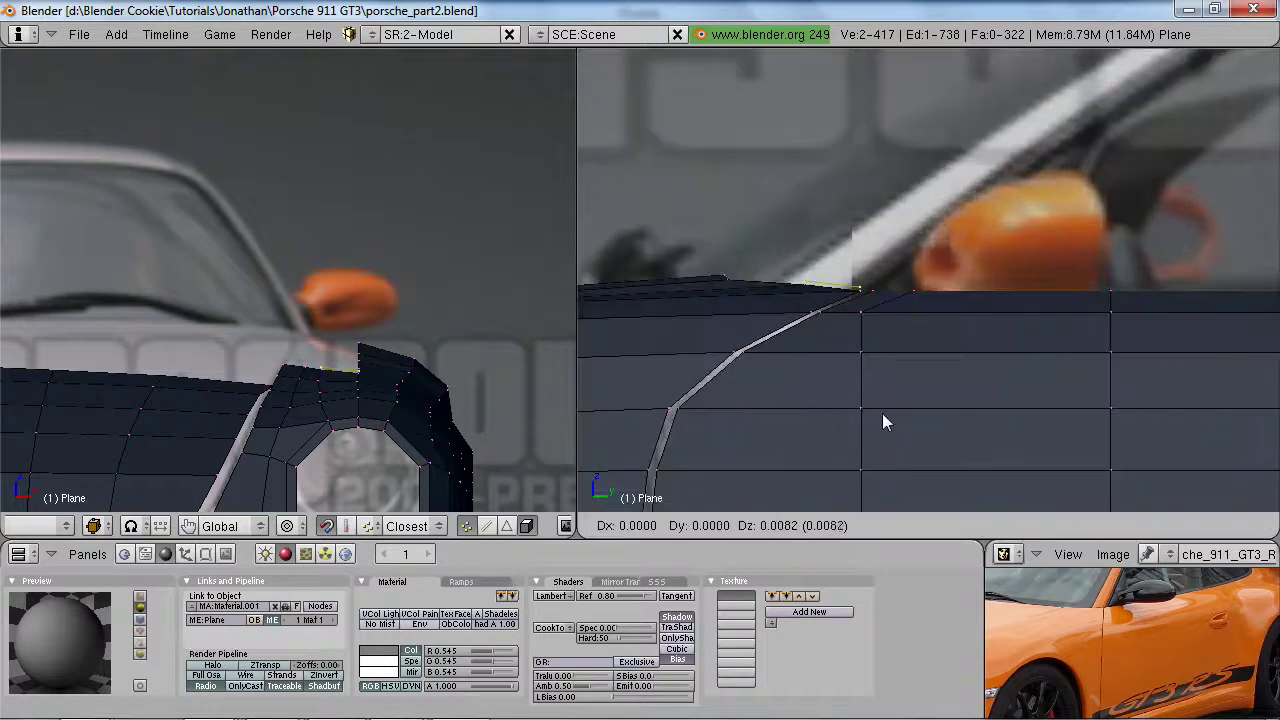
pyautogui.click(882, 414)
# - Extrude the selected edge up along the windshield pillar to the windshield's upper corner in the side view
pyautogui.scroll(-2, 892, 397)
pyautogui.press('e')
pyautogui.click(995, 368)
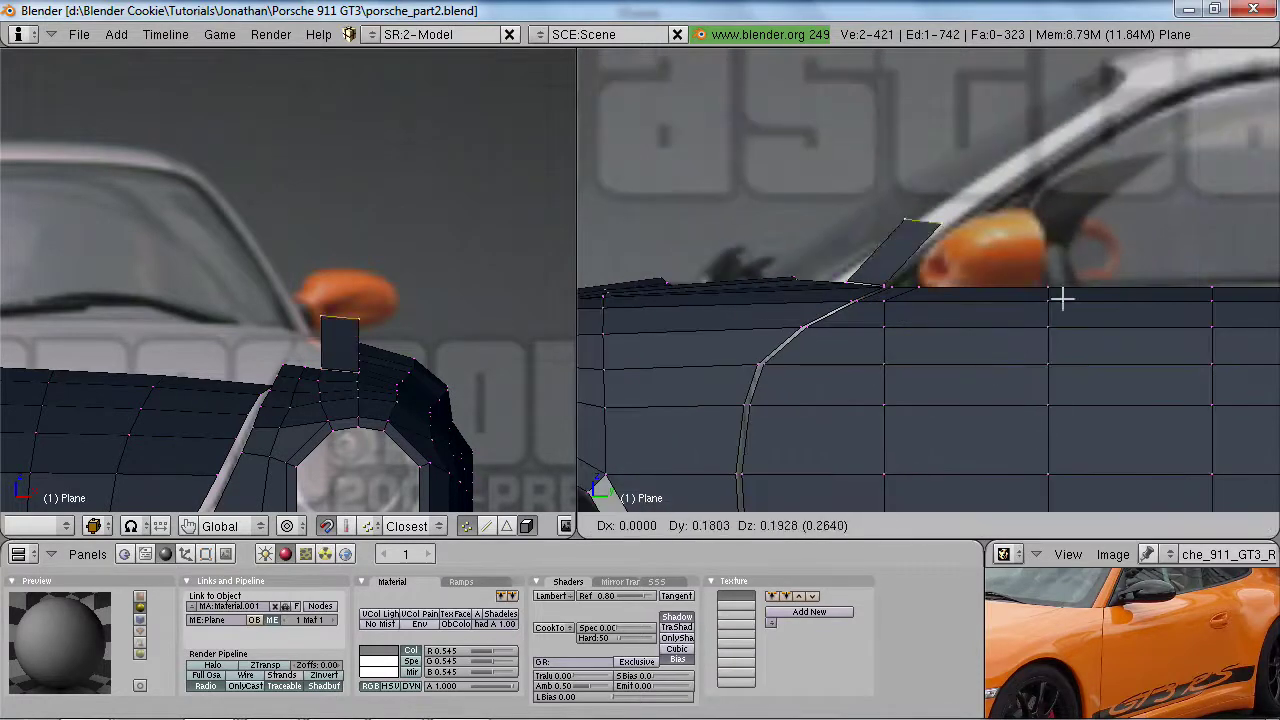
pyautogui.click(1269, 178)
pyautogui.keyDown('shift'); pyautogui.moveTo(676, 235); pyautogui.dragTo(674, 249, button='middle'); pyautogui.keyUp('shift')
# - Shift the pillar's top edge inward along X to the windshield's upper corner in the front view and narrow it along X
pyautogui.keyDown('shift'); pyautogui.moveTo(351, 265); pyautogui.dragTo(389, 354, button='middle'); pyautogui.keyUp('shift')
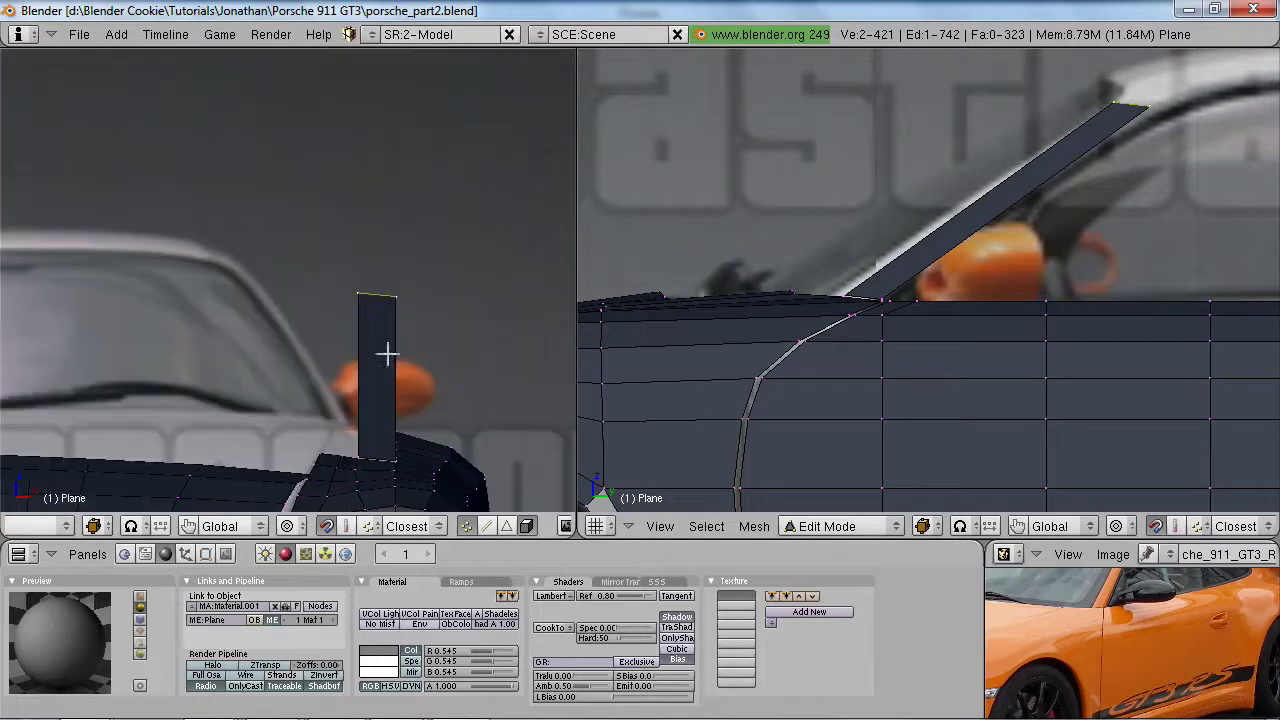
pyautogui.press('g')
pyautogui.press('x')
pyautogui.press('y')
pyautogui.click(316, 342)
pyautogui.press('s')
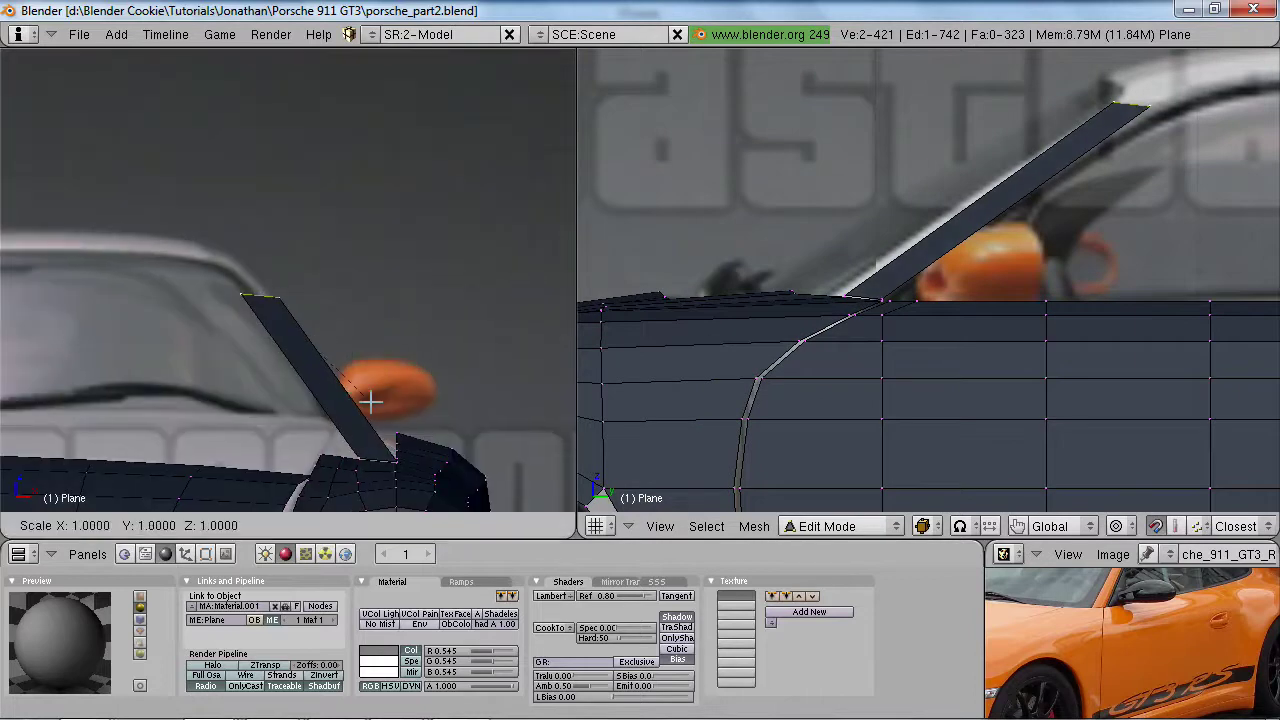
pyautogui.rightClick(362, 380)
pyautogui.press('s')
pyautogui.press('x')
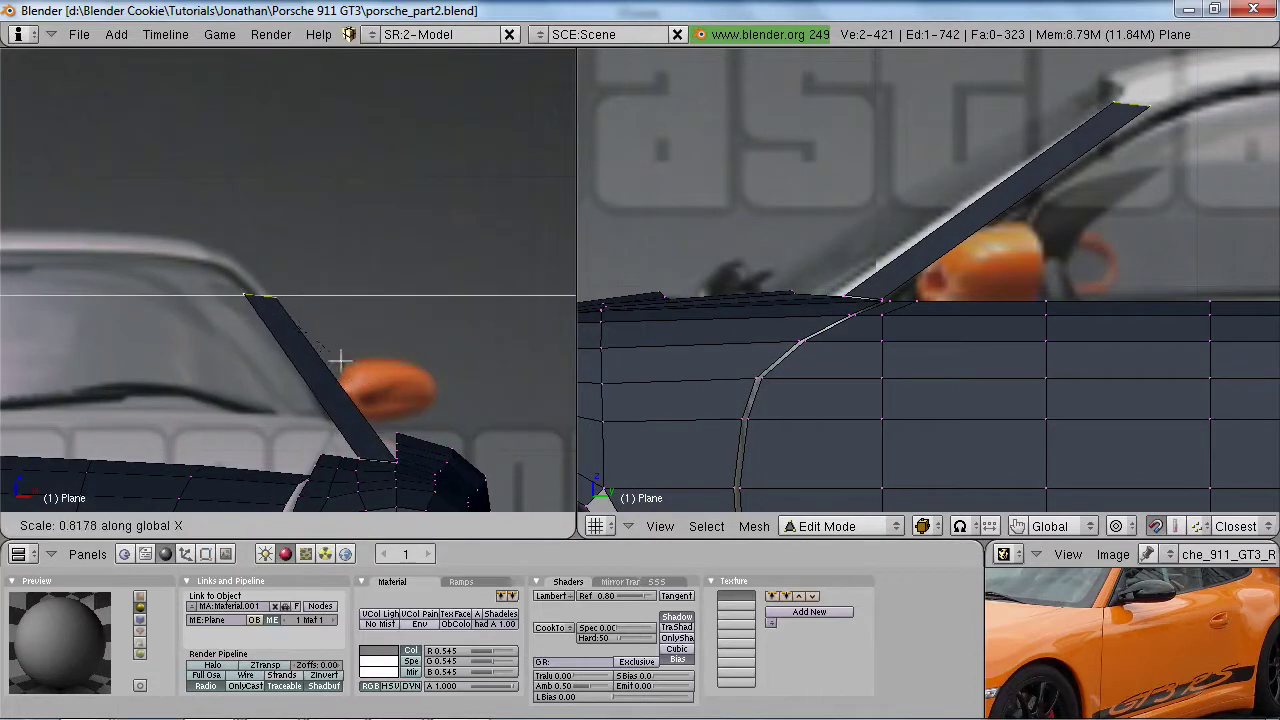
pyautogui.click(323, 346)
# - Scale the pillar's base edge along X to about 0.65 using the wireframe front view
pyautogui.press('z')
pyautogui.keyDown('alt'); pyautogui.rightClick(337, 424); pyautogui.keyUp('alt')
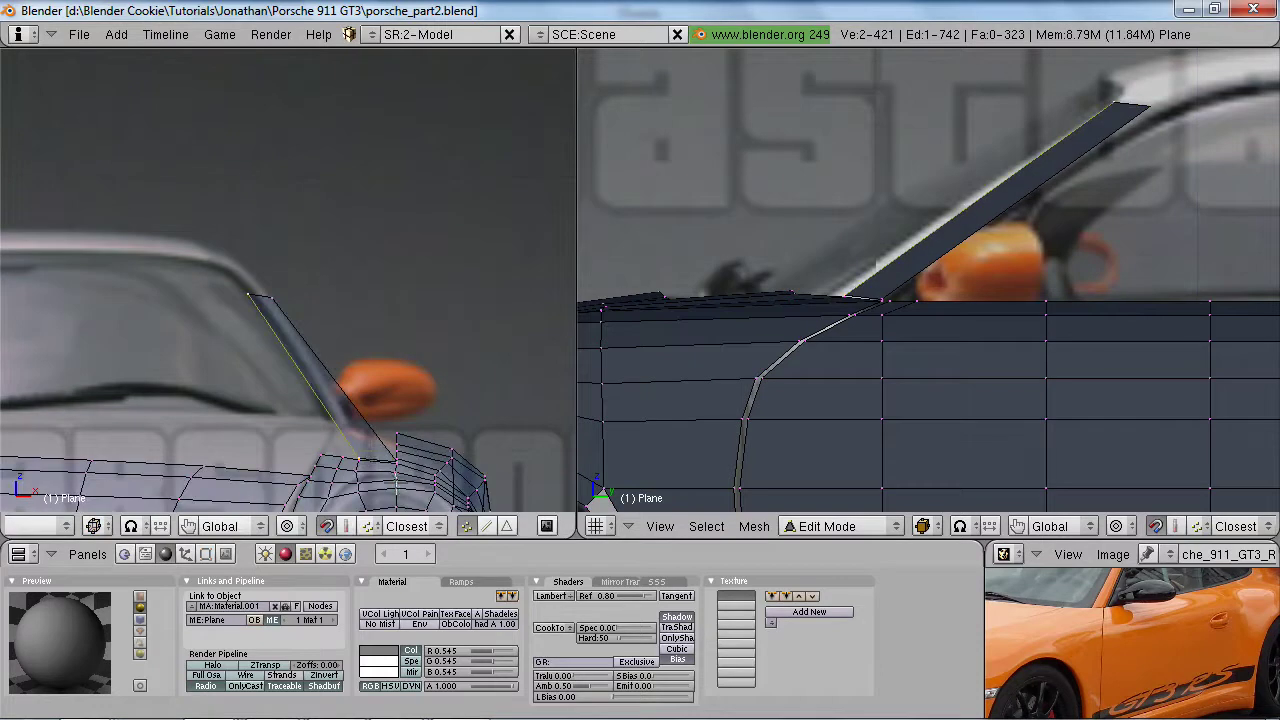
pyautogui.press('s')
pyautogui.press('x')
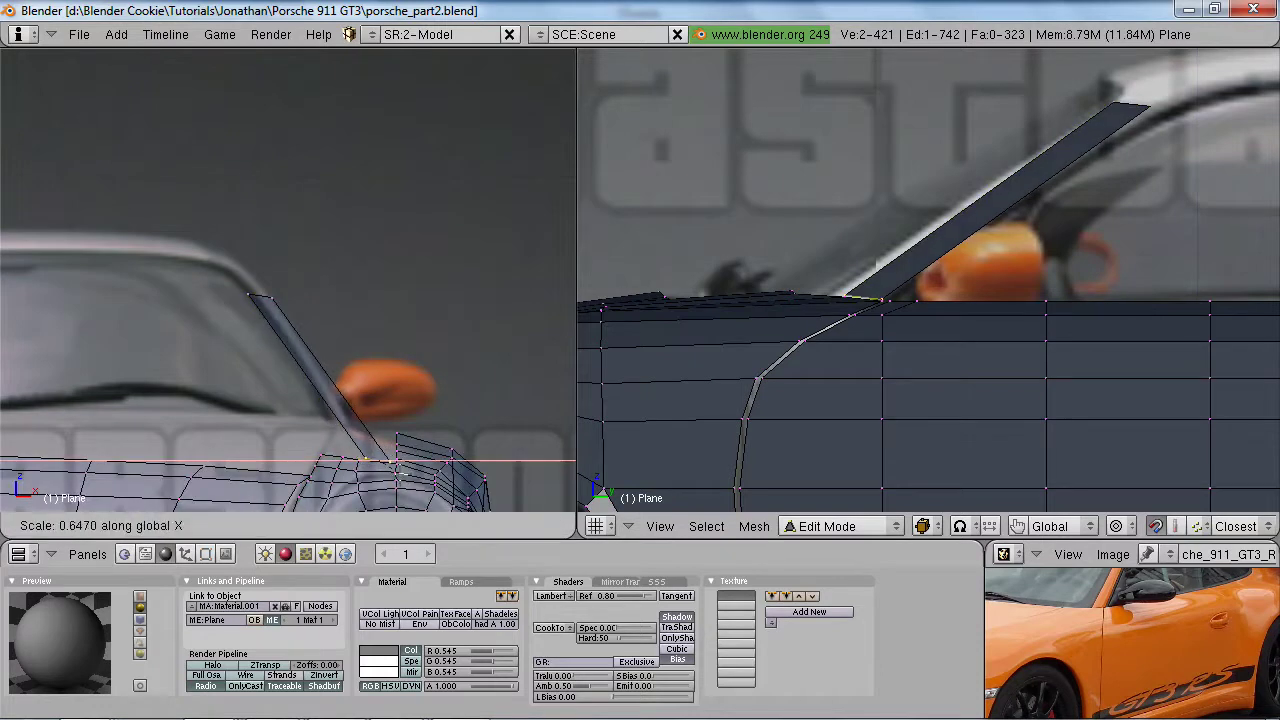
pyautogui.click(566, 466)
# - Rotate the pillar's base edge about the Z axis and slide it along Y to line up with the fender
pyautogui.scroll(-4, 1080, 337)
pyautogui.scroll(-5, 457, 409)
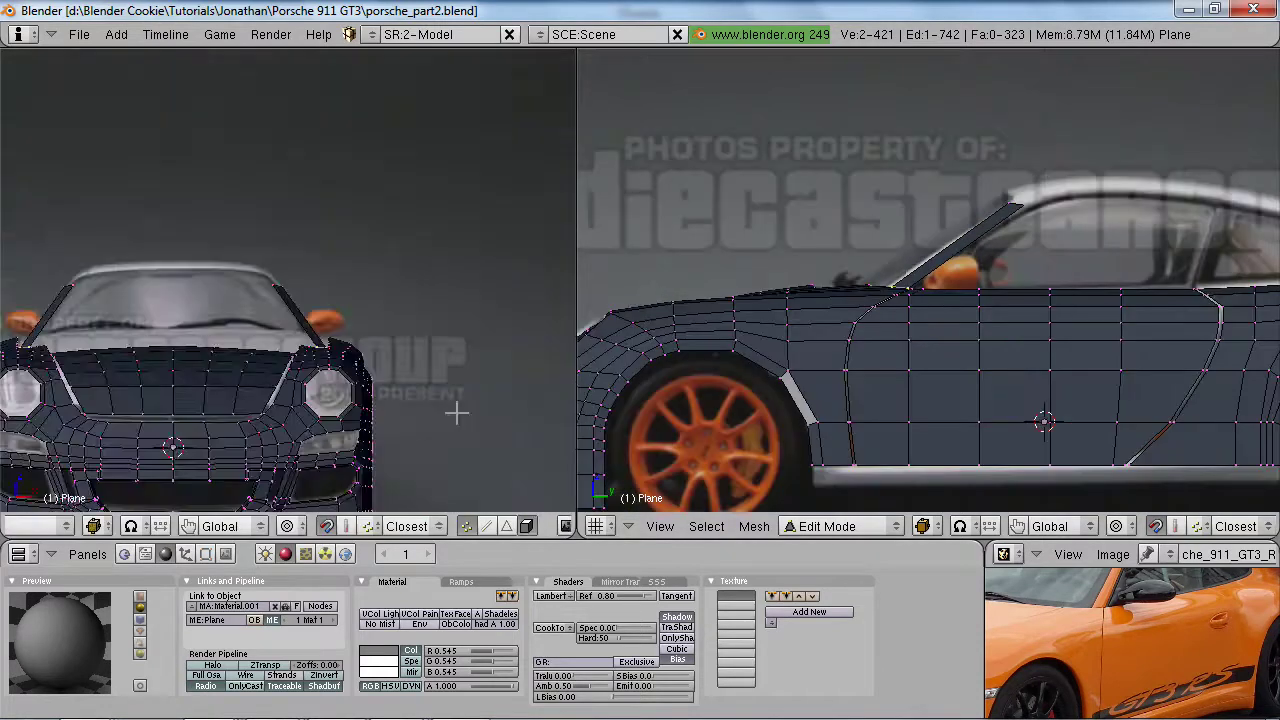
pyautogui.scroll(-4, 920, 366)
pyautogui.scroll(3, 1000, 368)
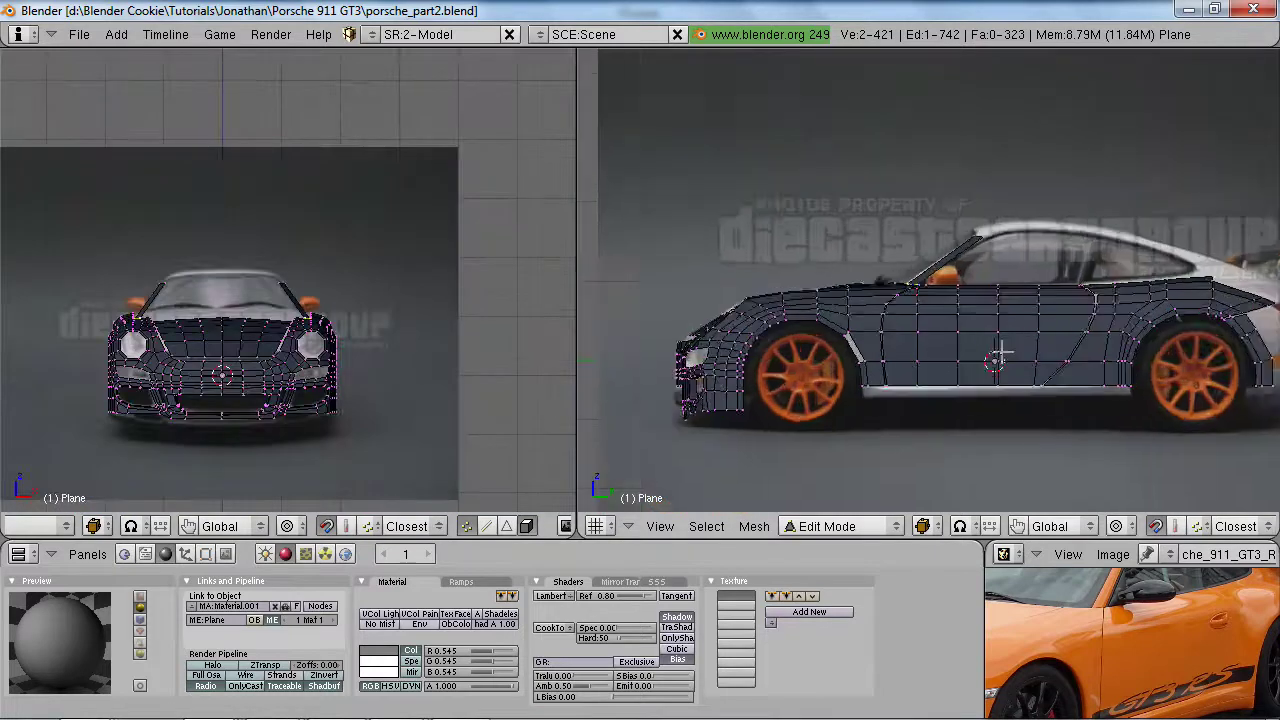
pyautogui.scroll(4, 280, 363)
pyautogui.moveTo(281, 365); pyautogui.dragTo(300, 415, button='middle')
pyautogui.scroll(-4, 326, 366)
pyautogui.scroll(4, 300, 415)
pyautogui.scroll(4, 300, 415)
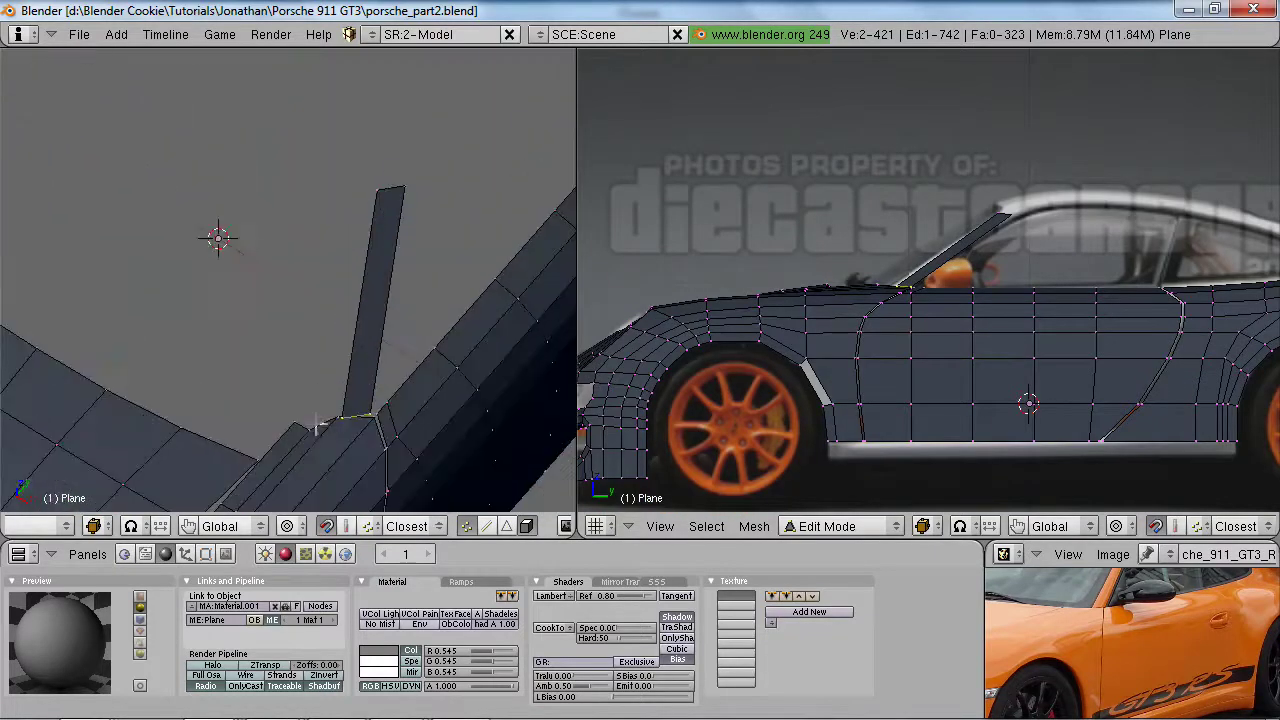
pyautogui.press('r')
pyautogui.press('z')
pyautogui.press('Escape')
pyautogui.press('r')
pyautogui.press('z')
pyautogui.click(457, 461)
pyautogui.press('g')
pyautogui.press('y')
pyautogui.click(460, 460)
# - Select the pillar's top edge and rotate and reposition it to follow the reference in the side view
pyautogui.press('KP_1')
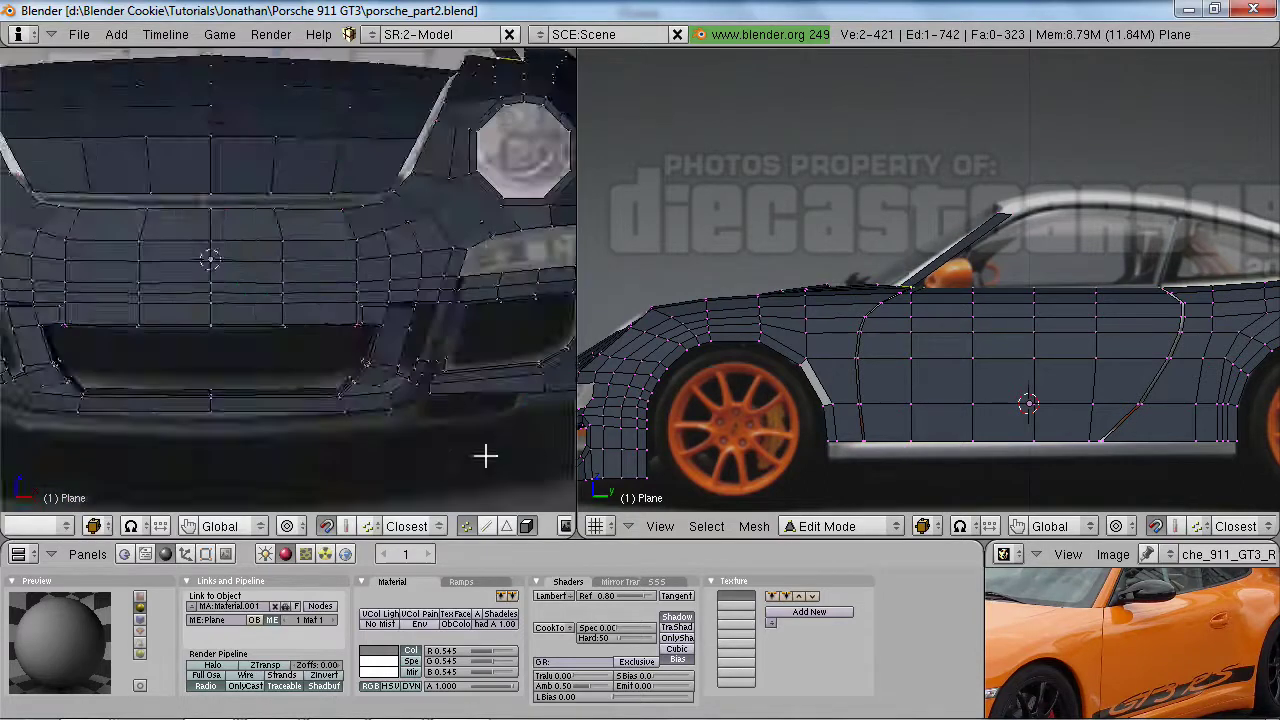
pyautogui.scroll(-4, 485, 456)
pyautogui.keyDown('shift'); pyautogui.moveTo(376, 262); pyautogui.dragTo(277, 466, button='middle'); pyautogui.keyUp('shift')
pyautogui.scroll(2, 285, 435)
pyautogui.press('a')
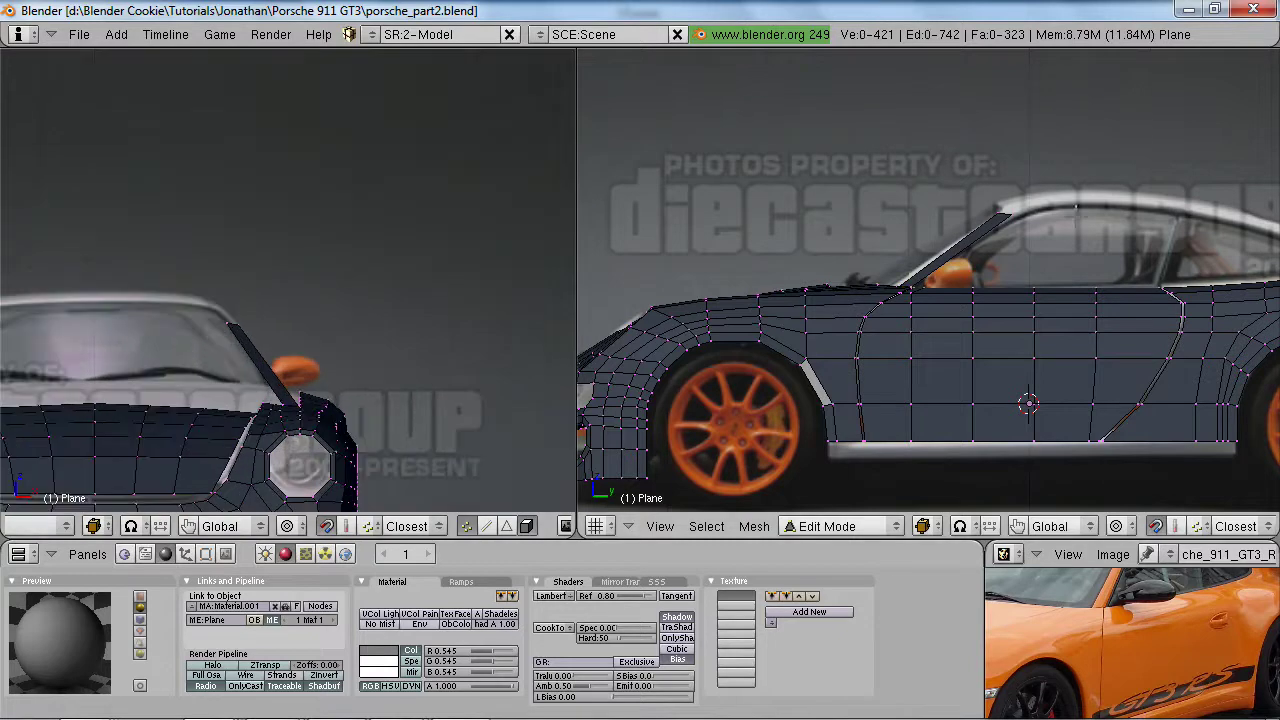
pyautogui.keyDown('shift'); pyautogui.moveTo(1076, 207); pyautogui.dragTo(1000, 260, button='middle'); pyautogui.keyUp('shift')
pyautogui.scroll(3, 996, 278)
pyautogui.rightClick(948, 251)
pyautogui.press('r')
pyautogui.click(974, 320)
pyautogui.press('g')
pyautogui.click(972, 323)
# - Extrude a short segment around the windshield's upper corner, then rotate its end edge and scale it along Y
pyautogui.keyDown('shift'); pyautogui.moveTo(970, 325); pyautogui.dragTo(593, 390, button='middle'); pyautogui.keyUp('shift')
pyautogui.scroll(-2, 683, 303)
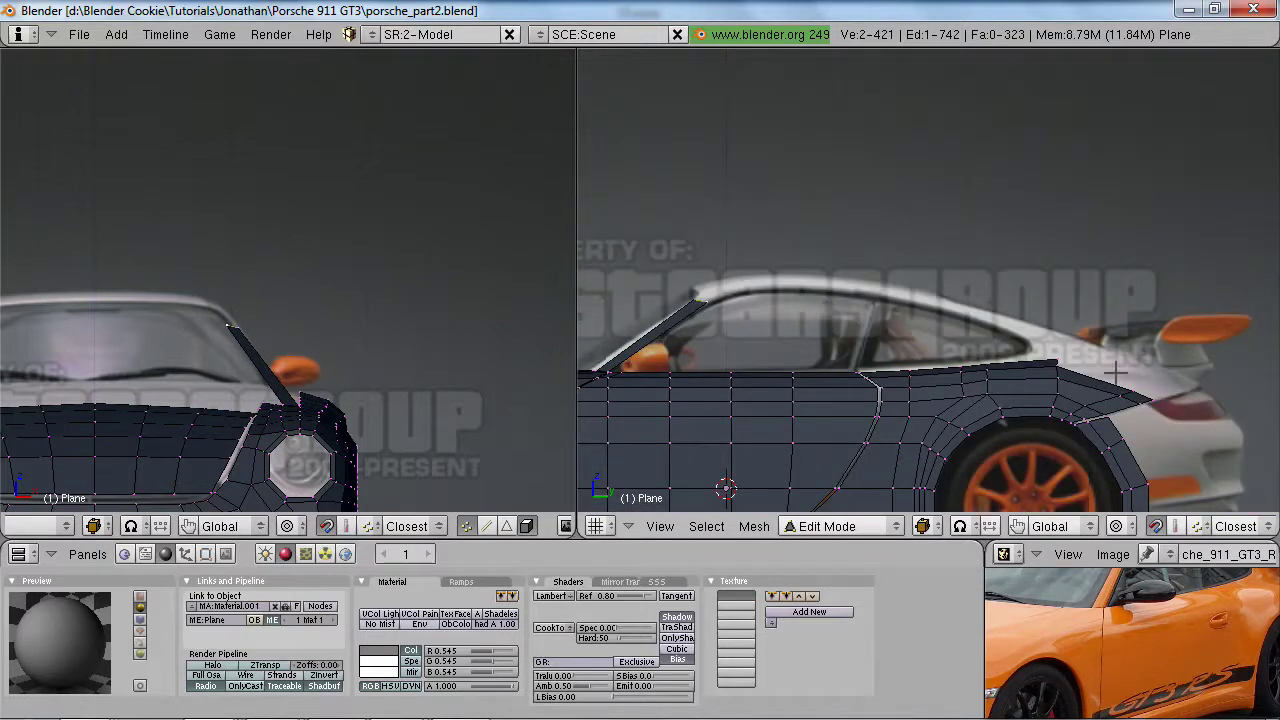
pyautogui.scroll(1, 717, 345)
pyautogui.press('e')
pyautogui.click(641, 302)
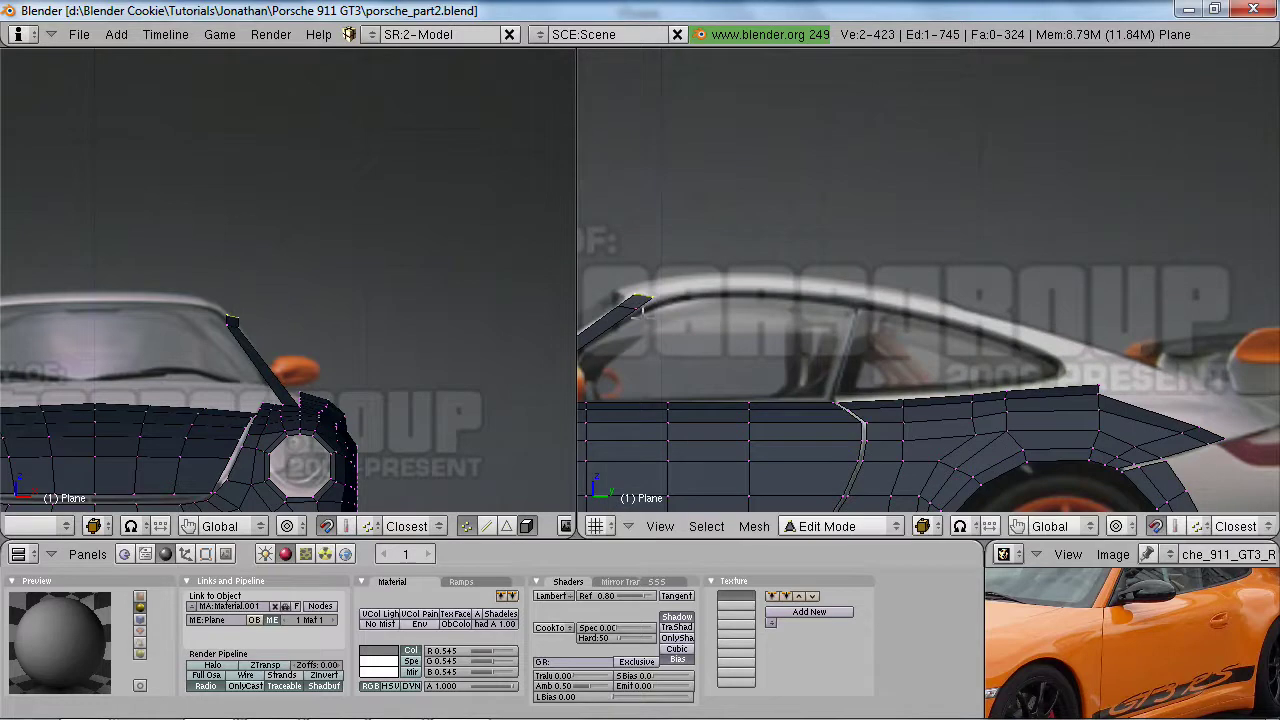
pyautogui.press('g')
pyautogui.press('r')
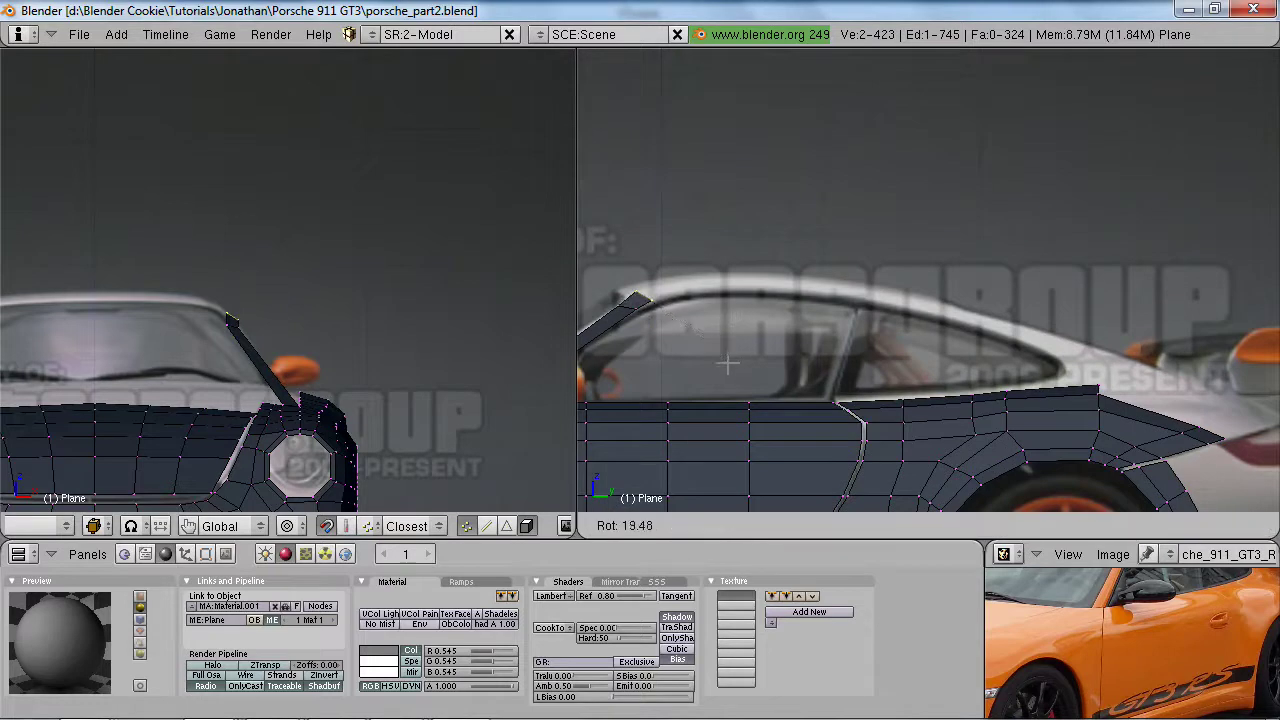
pyautogui.press('s')
pyautogui.press('y')
pyautogui.click(643, 310)
# - Fine-tune the size and side-view position of the corner segment's end edge and align it with the roof corner in the front view
pyautogui.keyDown('shift'); pyautogui.moveTo(682, 361); pyautogui.dragTo(726, 351, button='middle'); pyautogui.keyUp('shift')
pyautogui.press('g')
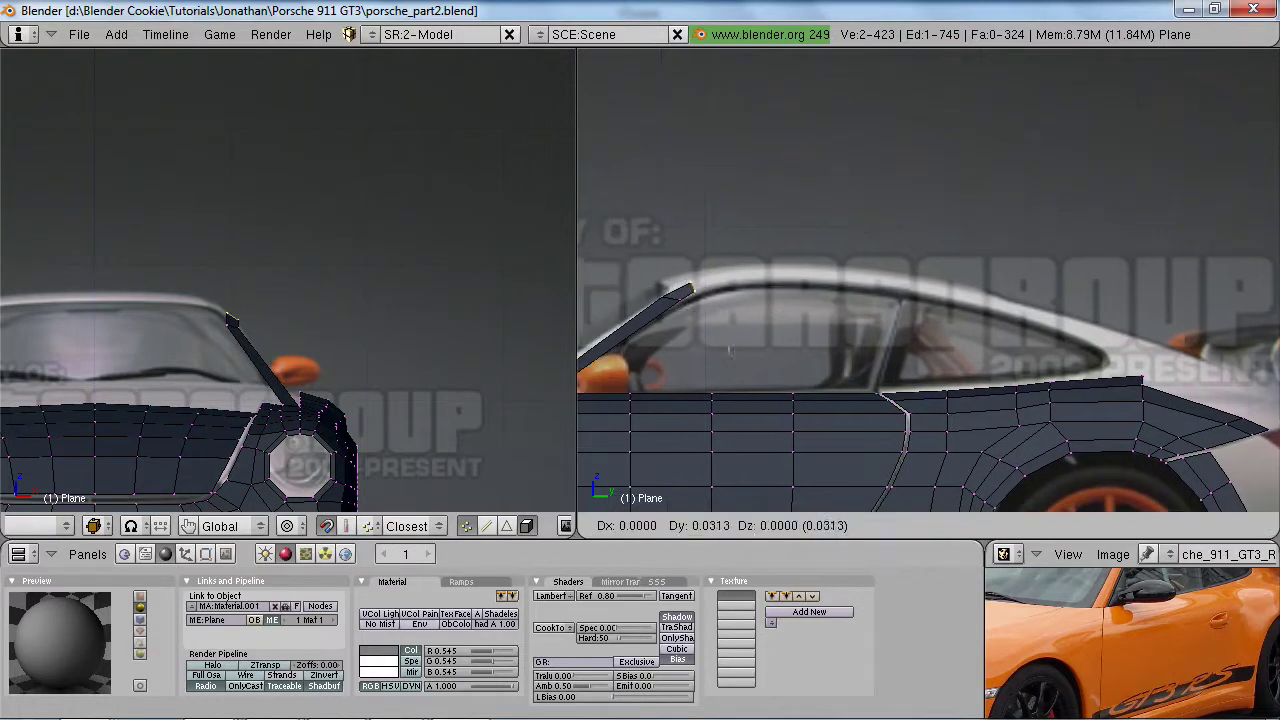
pyautogui.click(731, 349)
pyautogui.press('s')
pyautogui.click(734, 350)
pyautogui.press('g')
pyautogui.click(732, 350)
pyautogui.press('g')
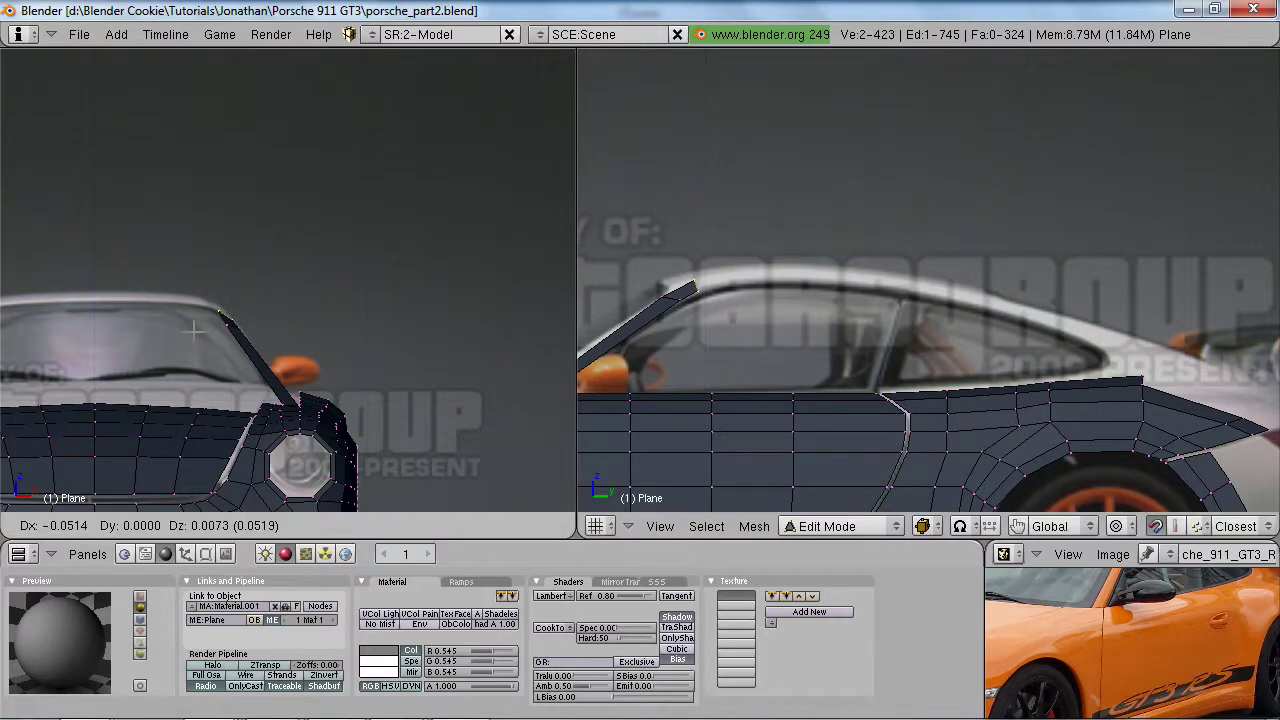
pyautogui.click(194, 331)
# - Extrude the roof rail to the highest point above the door window and rotate its end edge to fit the roofline
pyautogui.press('e')
pyautogui.click(689, 376)
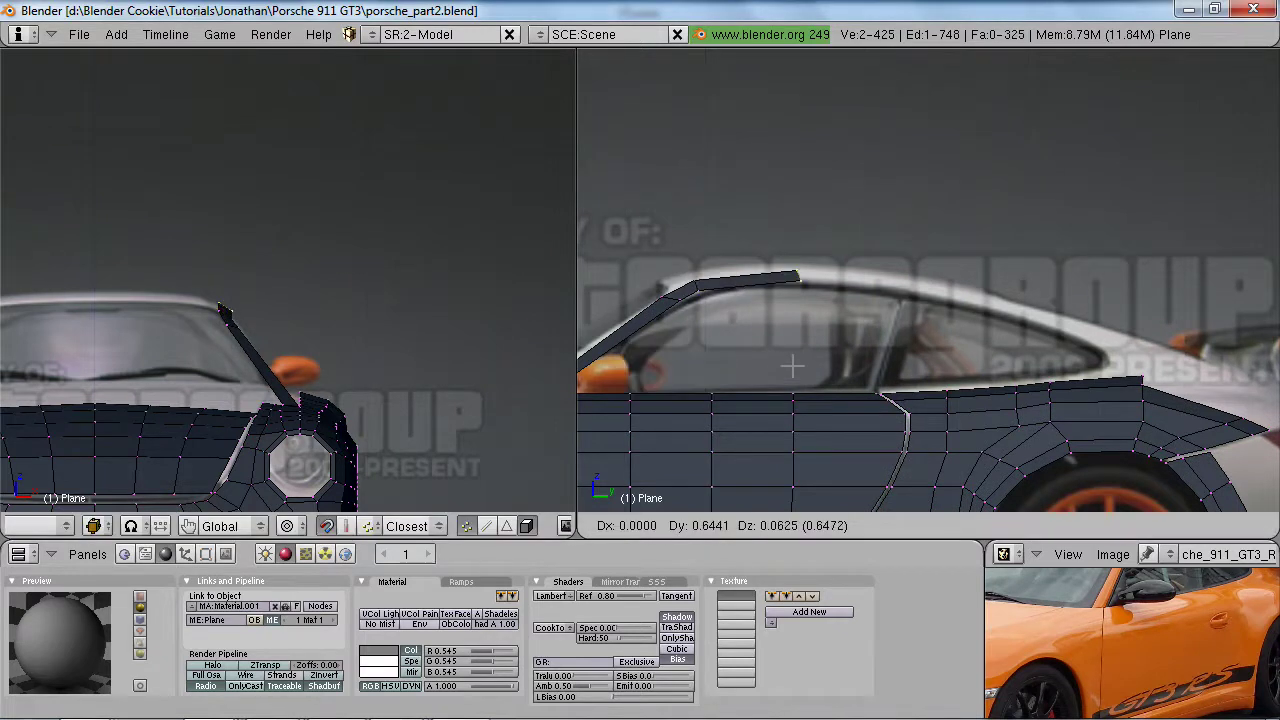
pyautogui.click(784, 366)
pyautogui.press('r')
pyautogui.click(733, 364)
pyautogui.press('g')
pyautogui.click(736, 365)
# - Extrude the roof rail back to the pillar behind the door window, rotating and moving its end edge into place
pyautogui.press('e')
pyautogui.click(738, 365)
pyautogui.click(854, 375)
pyautogui.press('r')
pyautogui.click(810, 369)
pyautogui.press('g')
pyautogui.click(811, 371)
# - Extrude a short rail segment past the door window's rear pillar and two more along the top of the rear side window
pyautogui.press('e')
pyautogui.click(812, 371)
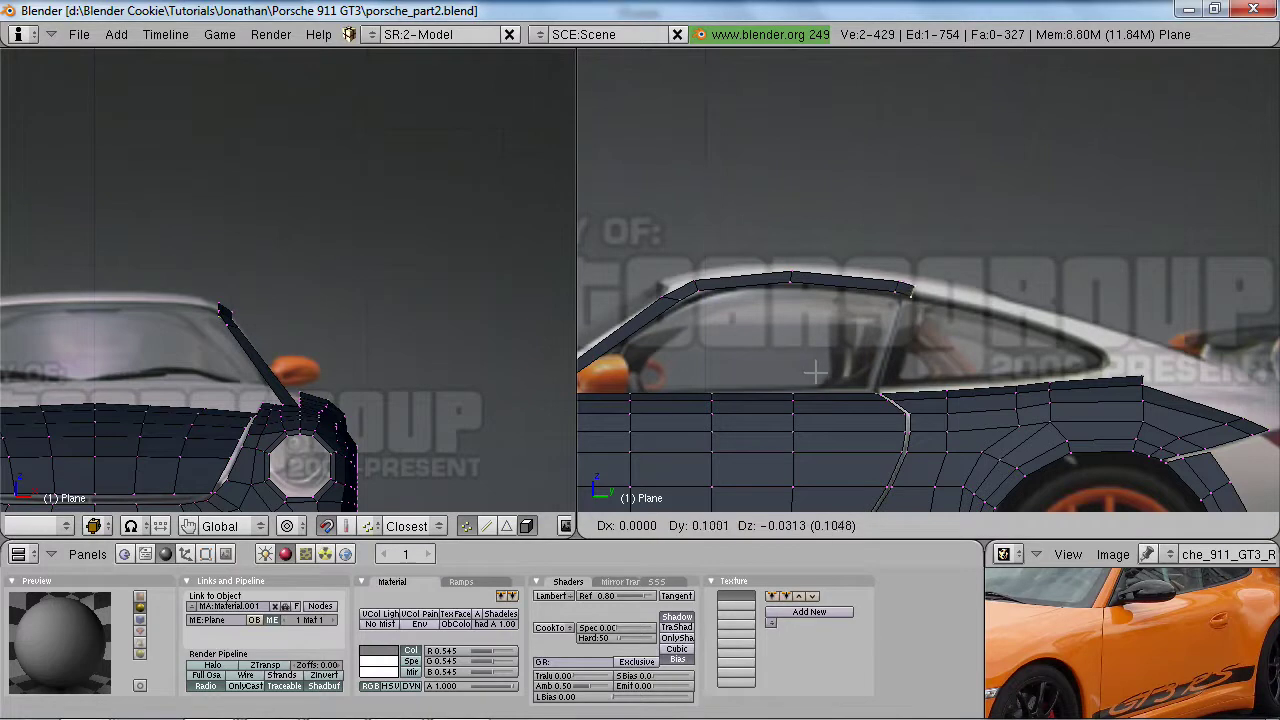
pyautogui.click(819, 373)
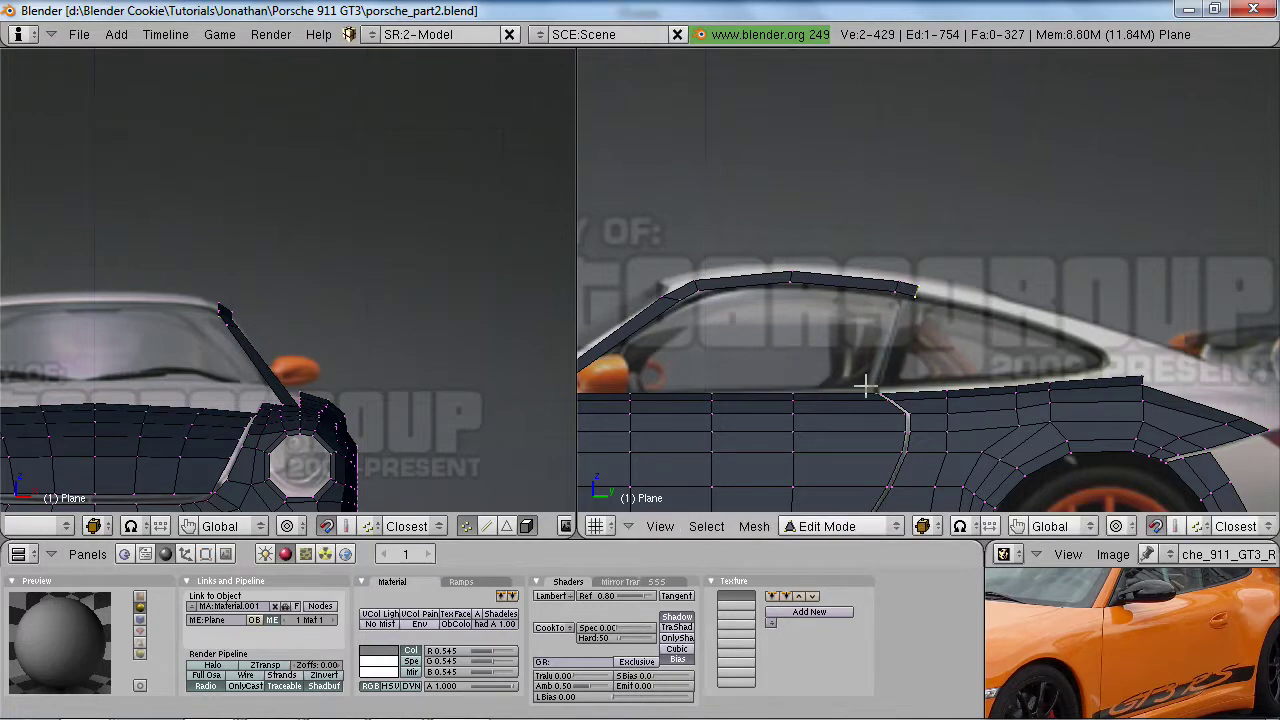
pyautogui.press('e')
pyautogui.click(950, 383)
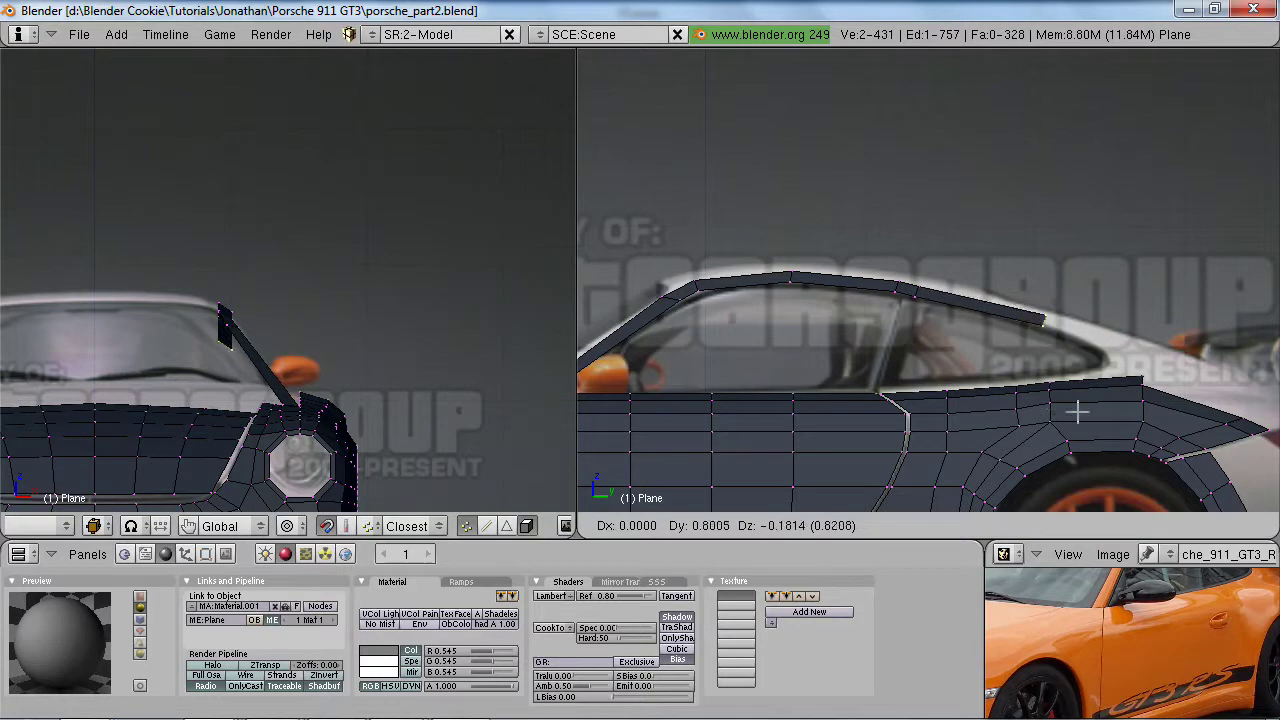
pyautogui.click(997, 395)
pyautogui.press('e')
pyautogui.click(995, 392)
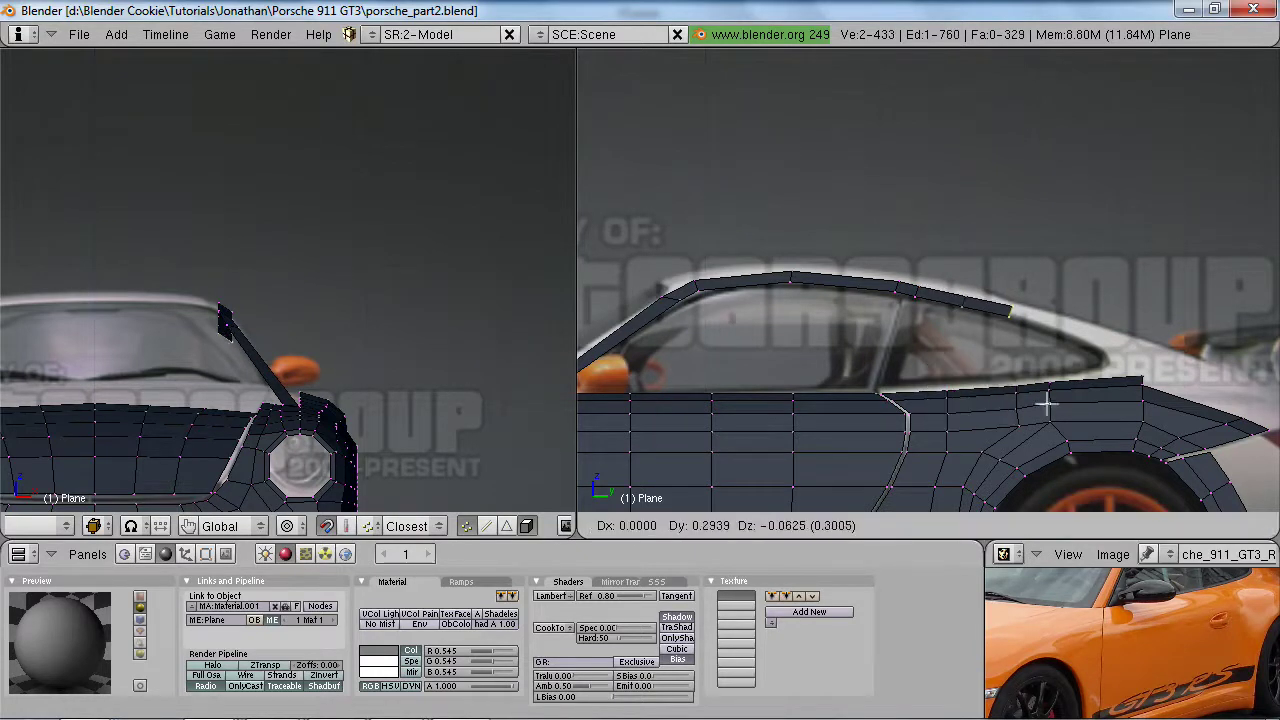
pyautogui.click(1008, 403)
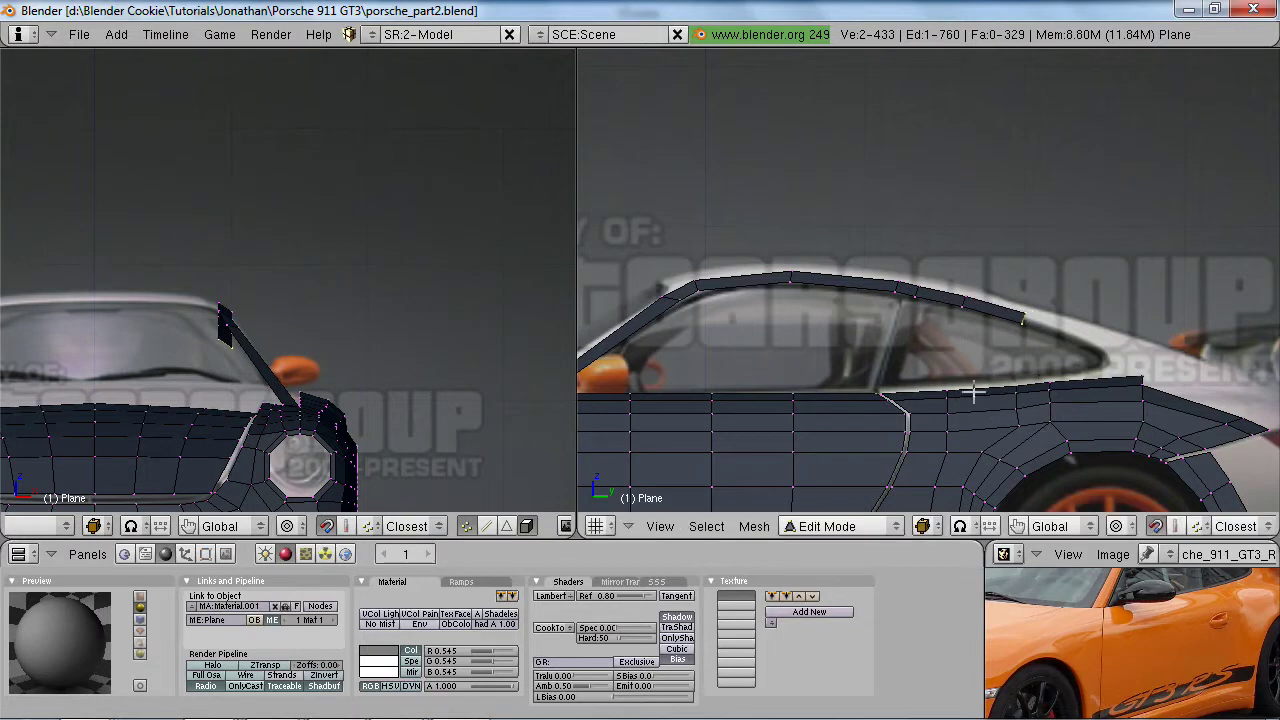
# - Extrude two more rail segments down to the rear side window's back corner and rotate the end edge
pyautogui.press('e')
pyautogui.click(1058, 372)
pyautogui.click(1088, 380)
pyautogui.press('e')
pyautogui.click(1075, 383)
pyautogui.click(1149, 398)
pyautogui.press('r')
pyautogui.click(1110, 411)
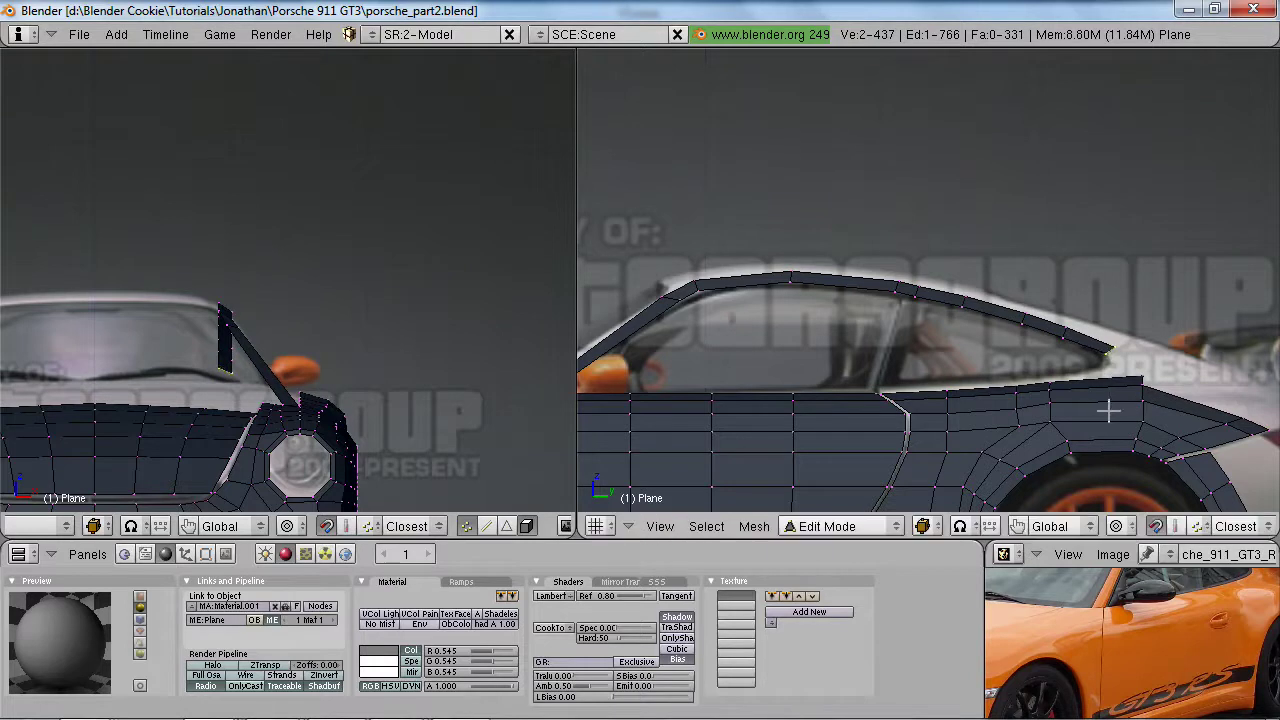
# - Enlarge the rail's rear end edge and move it to the back corner of the rear side window
pyautogui.press('s')
pyautogui.click(1113, 483)
pyautogui.press('g')
pyautogui.click(1130, 490)
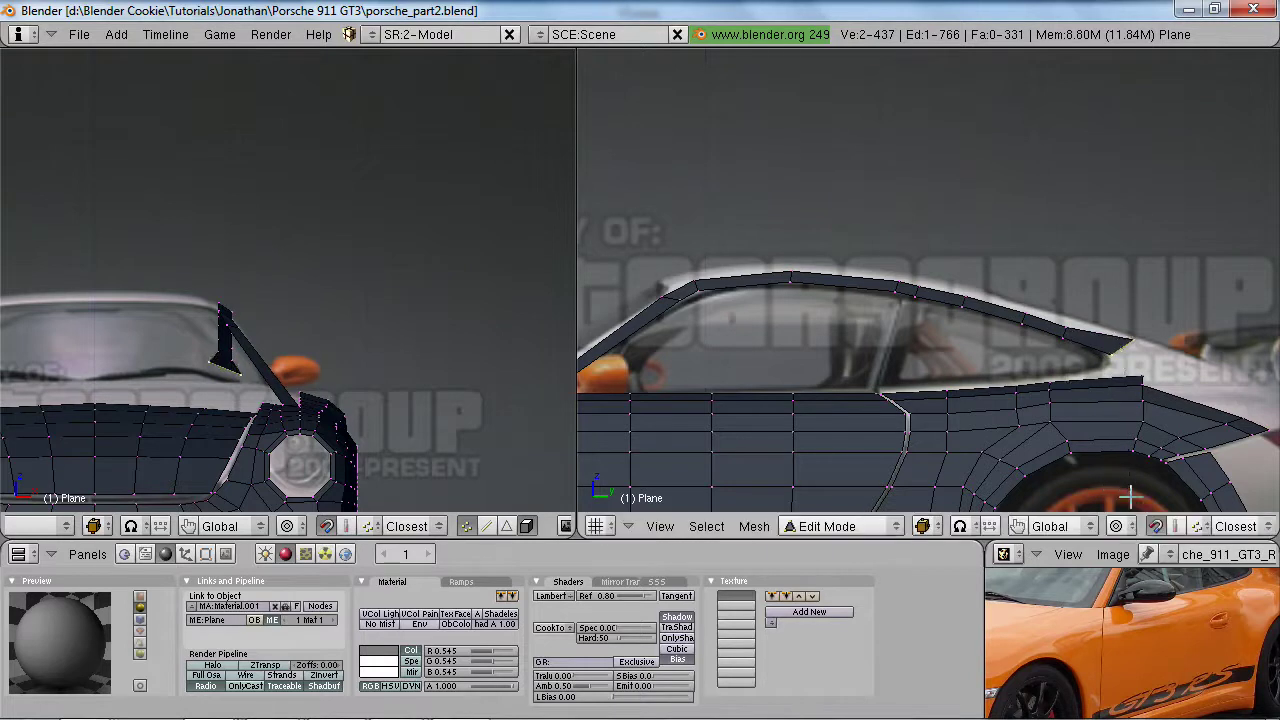
# - Adjust the rail edges just ahead of the rear end to follow the top of the rear side window
pyautogui.press('b')
pyautogui.moveTo(1050, 311); pyautogui.dragTo(1080, 364)
pyautogui.press('s')
pyautogui.click(1090, 391)
pyautogui.press('g')
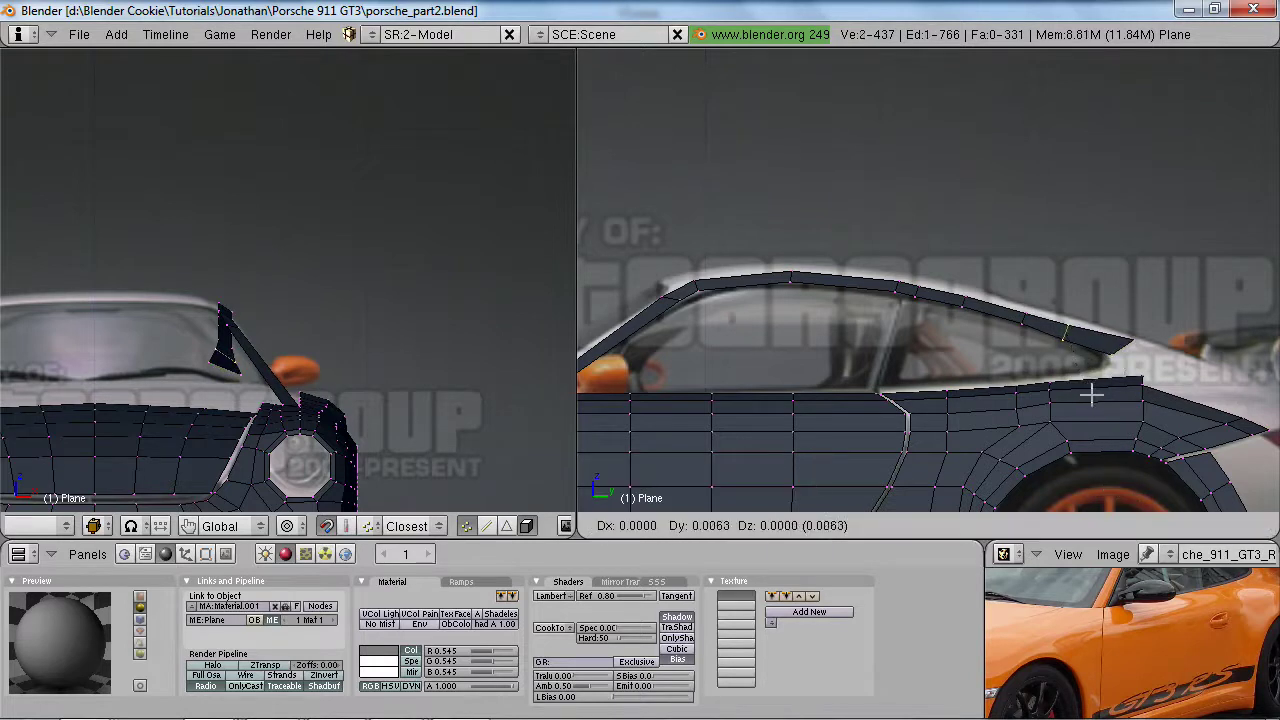
pyautogui.click(1094, 396)
pyautogui.press('g')
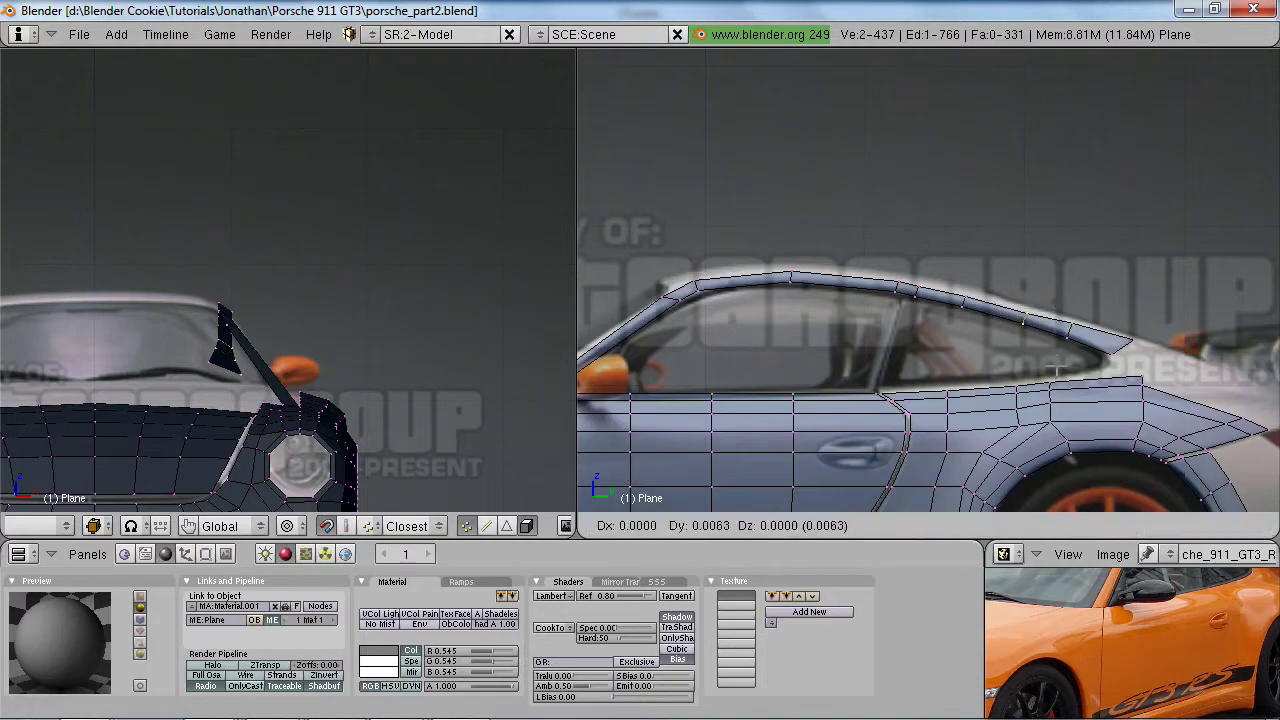
pyautogui.click(1058, 367)
# - Select the rail's rear end edge and turn on connected proportional editing
pyautogui.press('a')
pyautogui.keyDown('shift'); pyautogui.moveTo(302, 403); pyautogui.dragTo(333, 369, button='middle'); pyautogui.keyUp('shift')
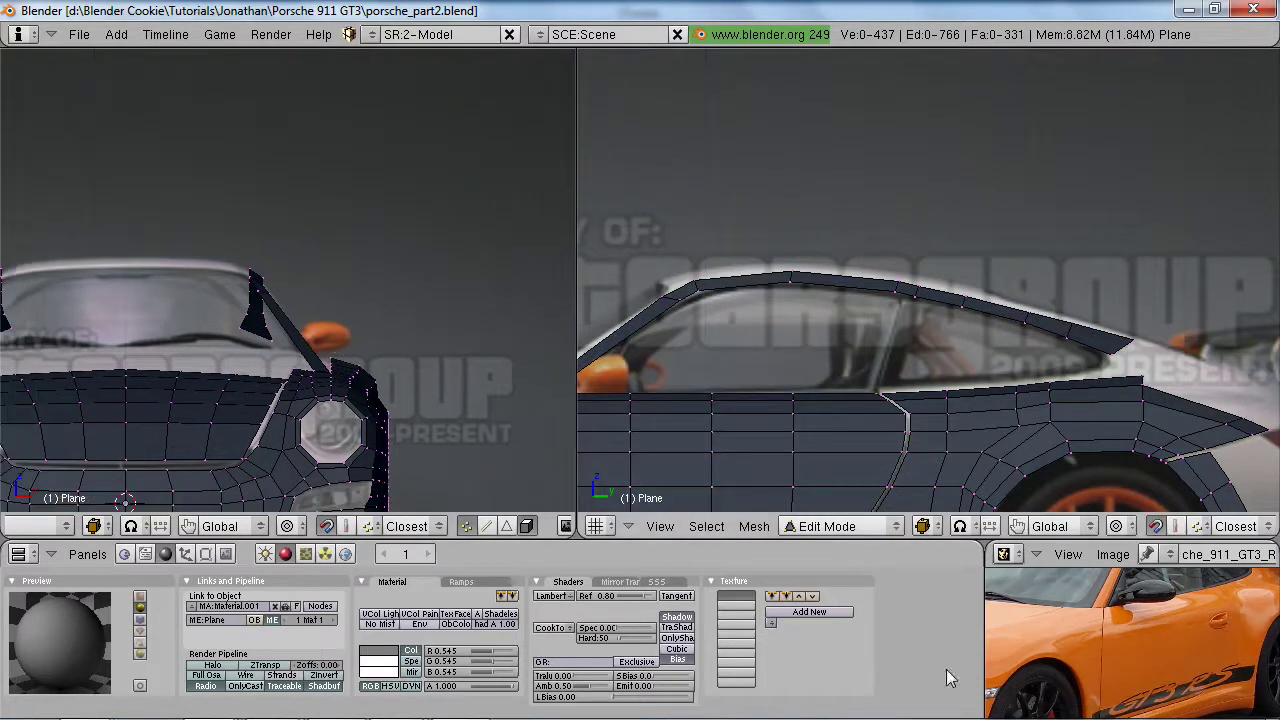
pyautogui.hotkey('ctrl', 'Up')
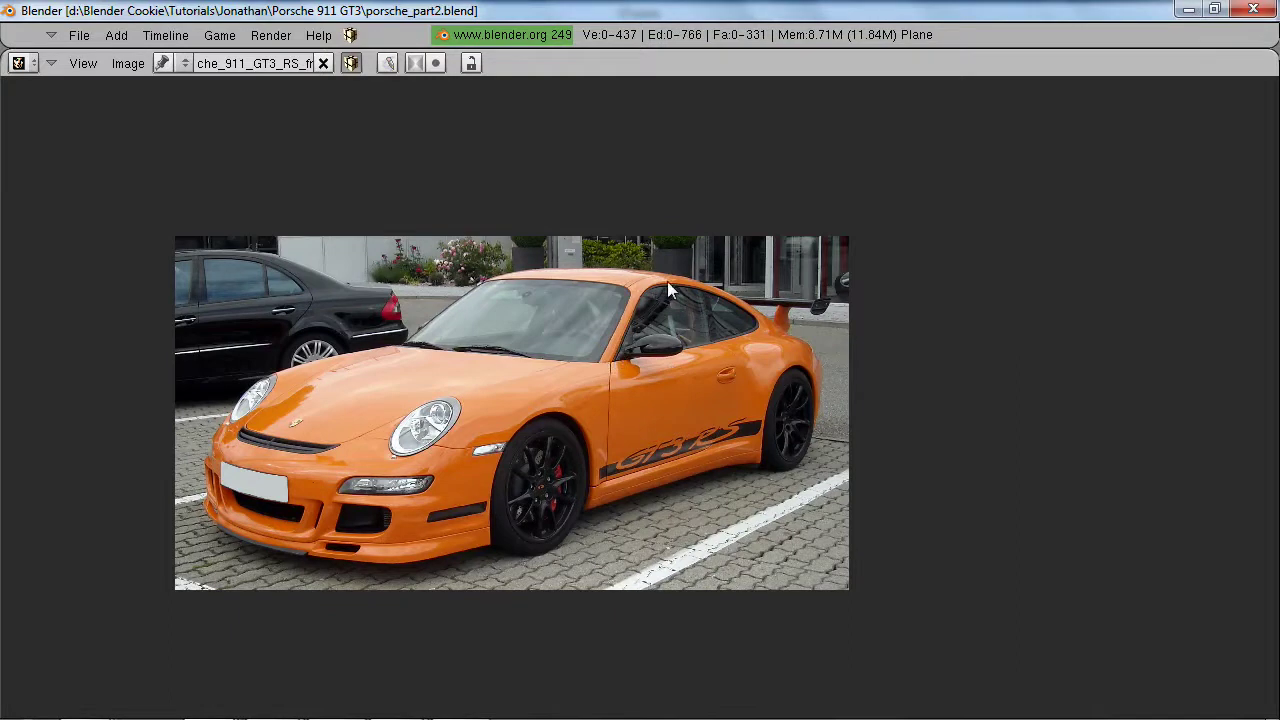
pyautogui.hotkey('ctrl', 'Down')
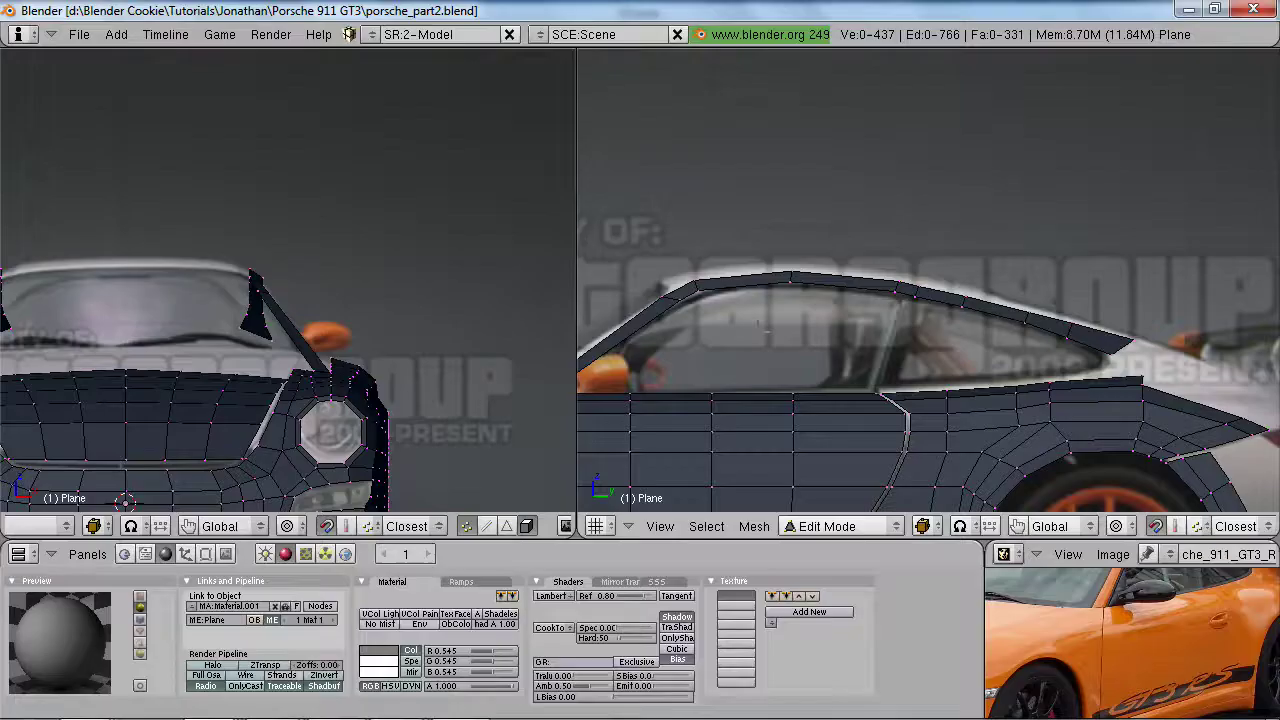
pyautogui.rightClick(1125, 342)
pyautogui.moveTo(471, 323); pyautogui.dragTo(320, 411, button='middle')
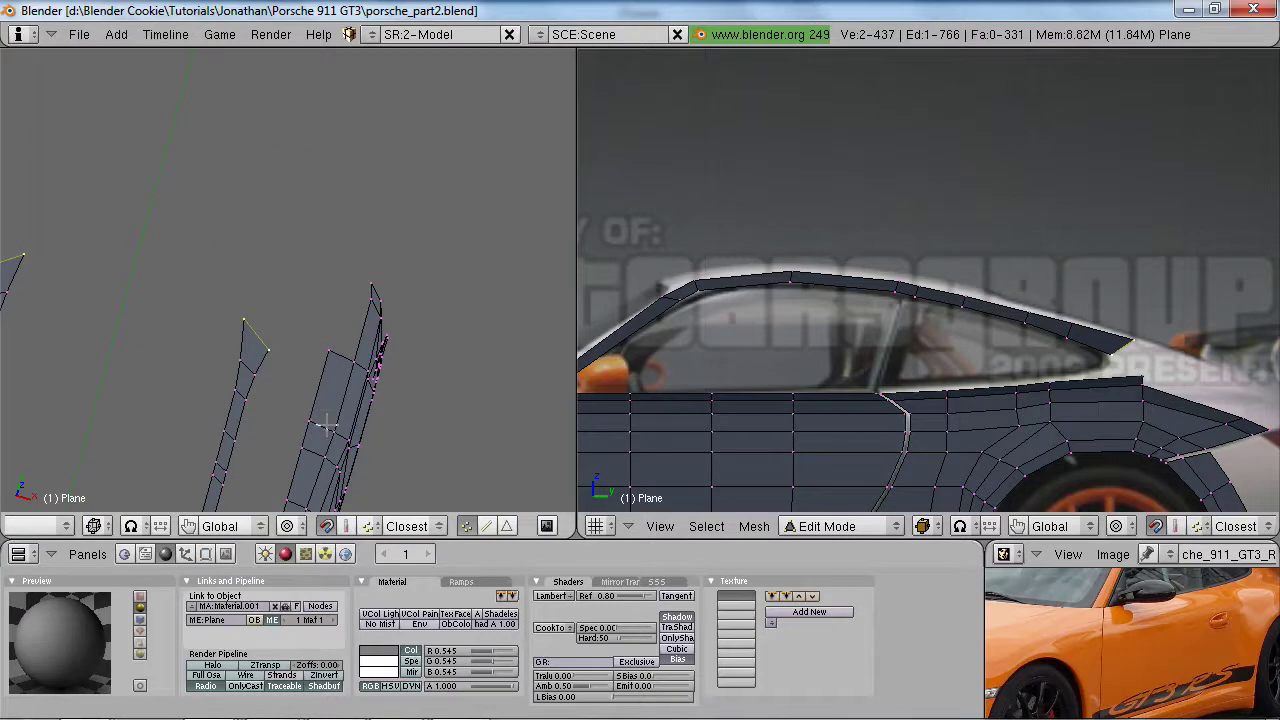
pyautogui.press('o')
pyautogui.click(302, 530)
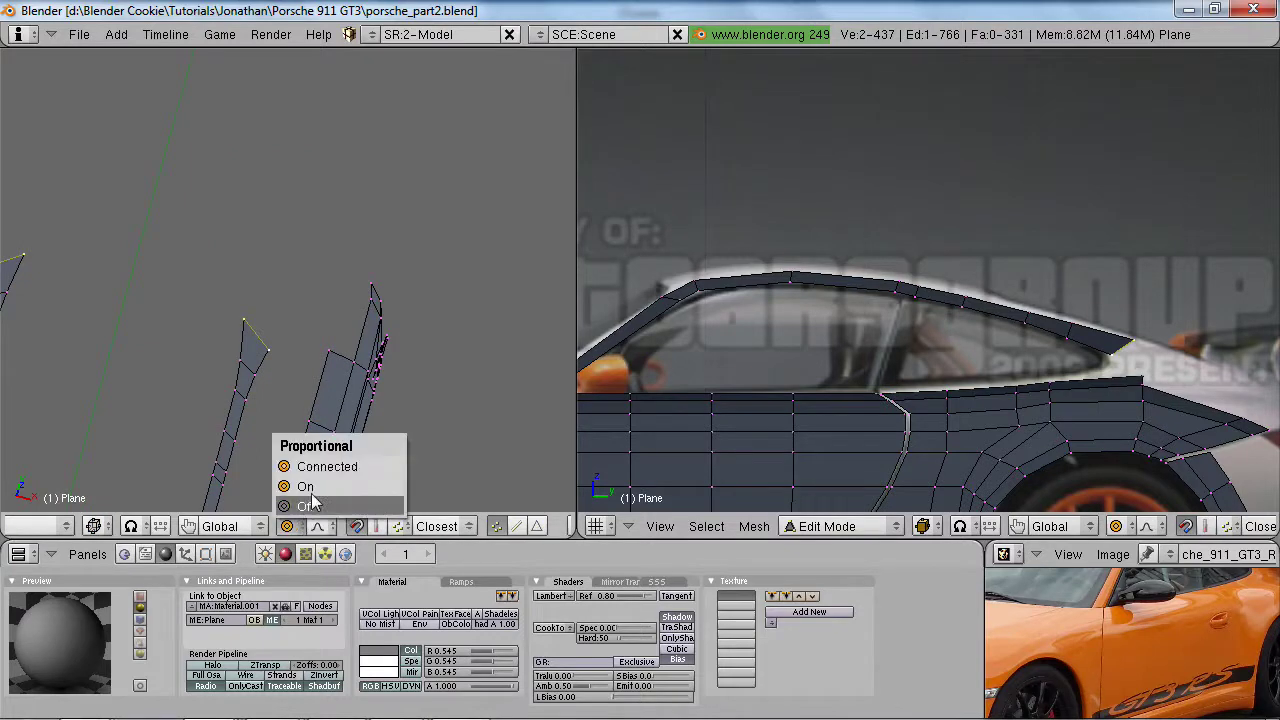
pyautogui.click(335, 469)
pyautogui.scroll(-4, 314, 346)
pyautogui.moveTo(314, 346); pyautogui.dragTo(302, 412, button='middle')
pyautogui.keyDown('shift'); pyautogui.moveTo(285, 476); pyautogui.dragTo(318, 336, button='middle'); pyautogui.keyUp('shift')
pyautogui.scroll(2, 362, 252)
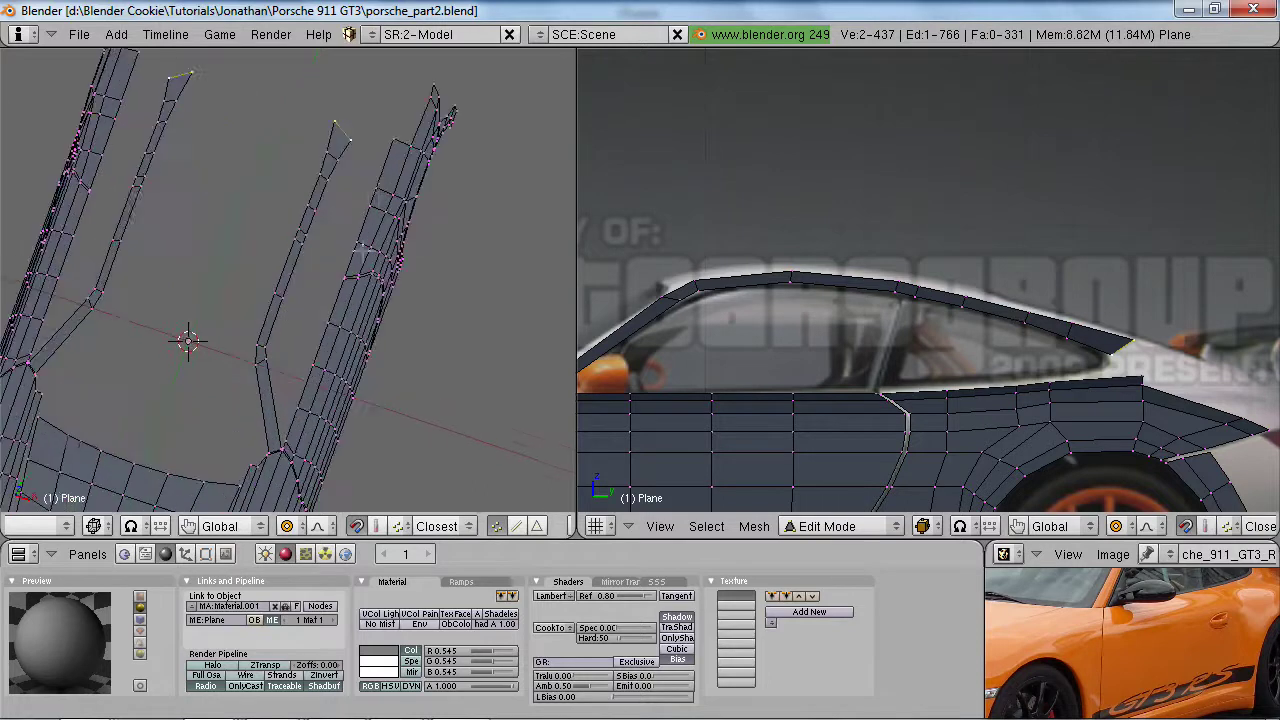
# - Try to move the rail's rear end outward along global X with smooth proportional falloff
pyautogui.press('g')
pyautogui.press('x')
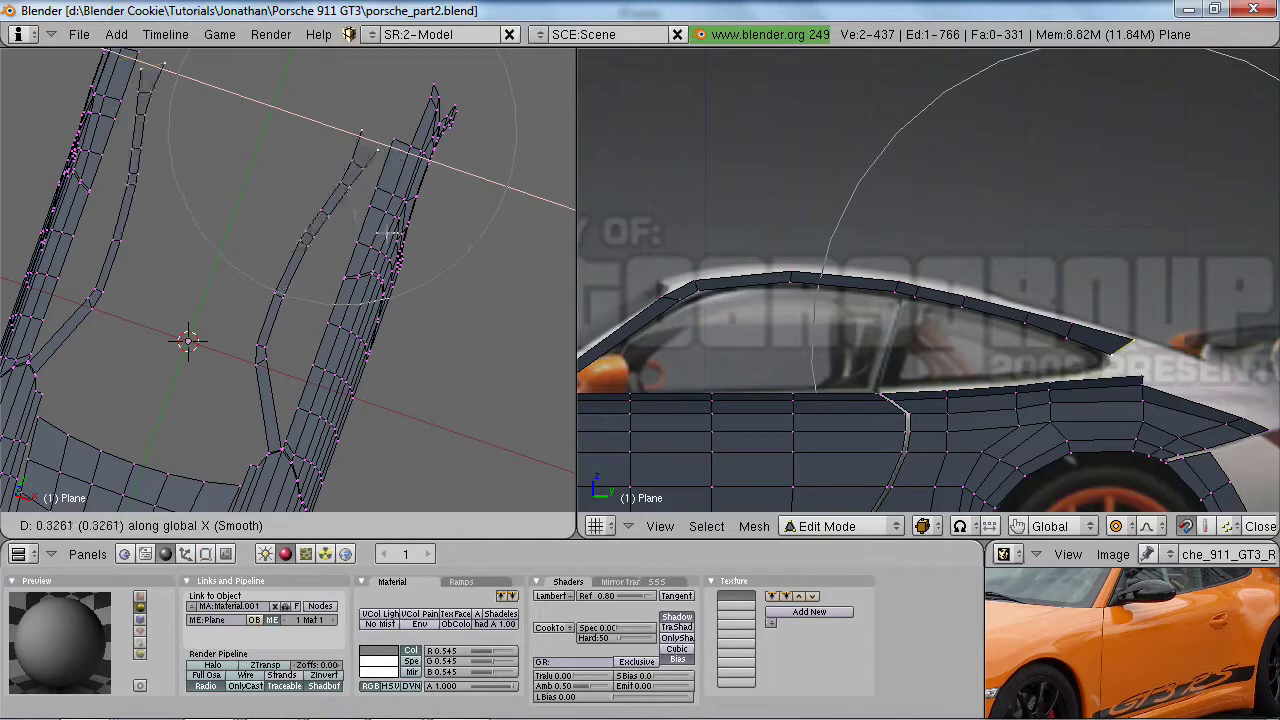
pyautogui.rightClick(419, 232)
pyautogui.press('g')
pyautogui.press('x')
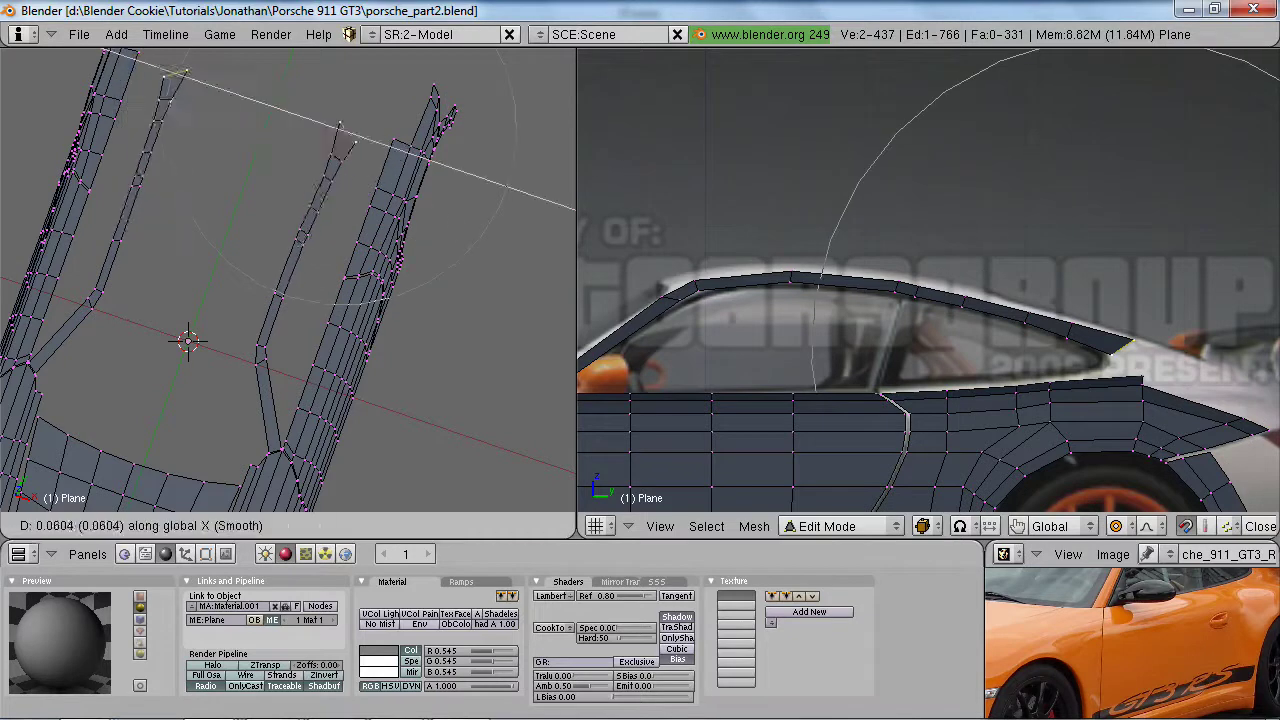
pyautogui.click(462, 230)
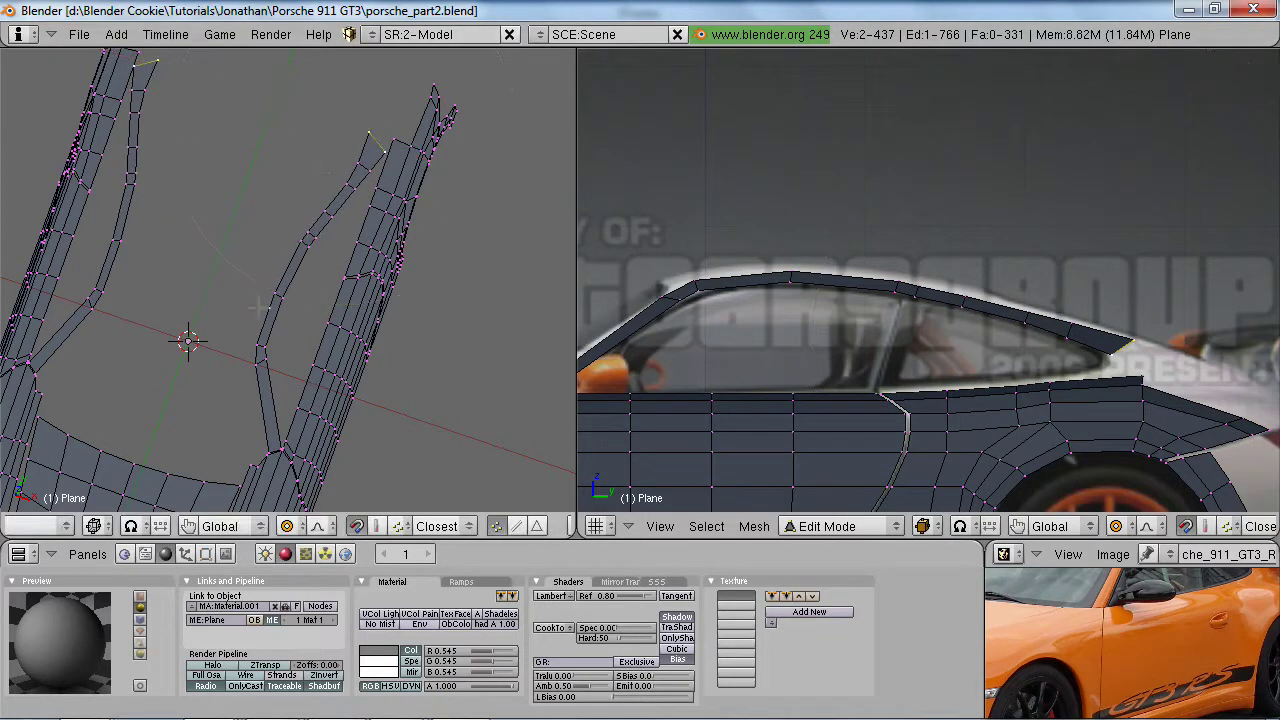
pyautogui.hotkey('ctrl', 'z')
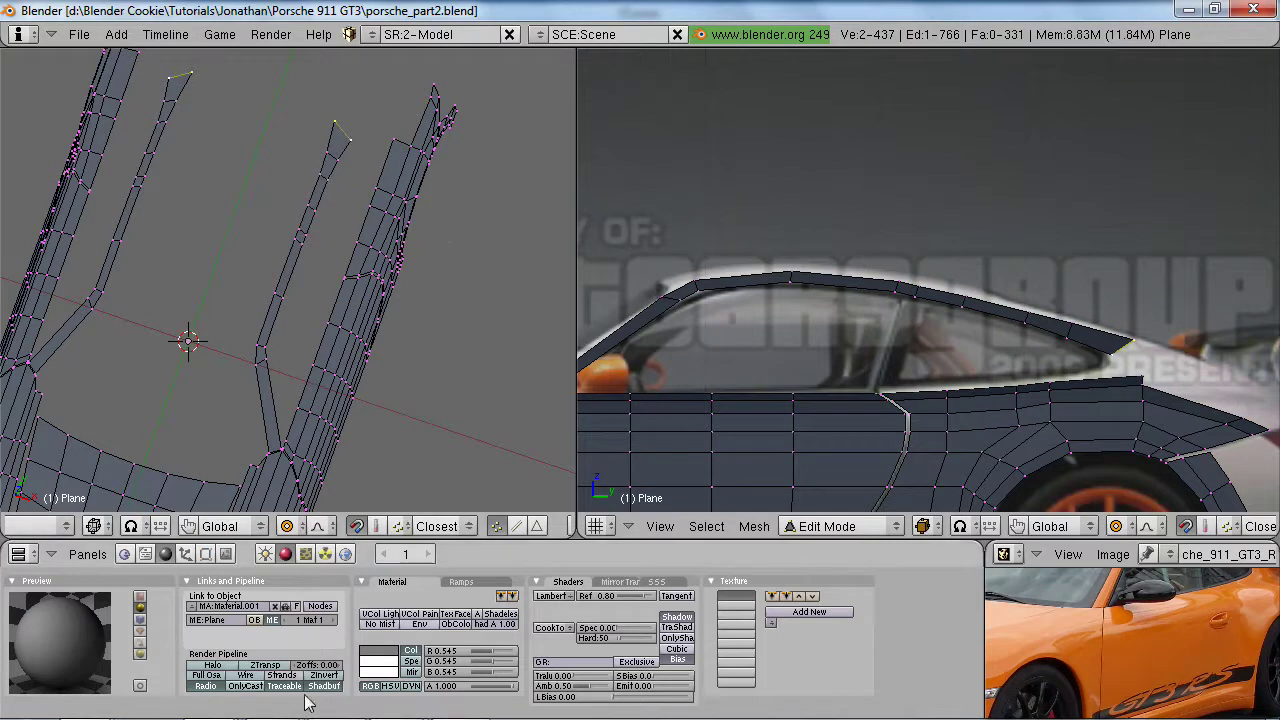
# - Set the proportional falloff to Sharp and move the rail's rear end outward along global X toward the rear fender
pyautogui.click(317, 526)
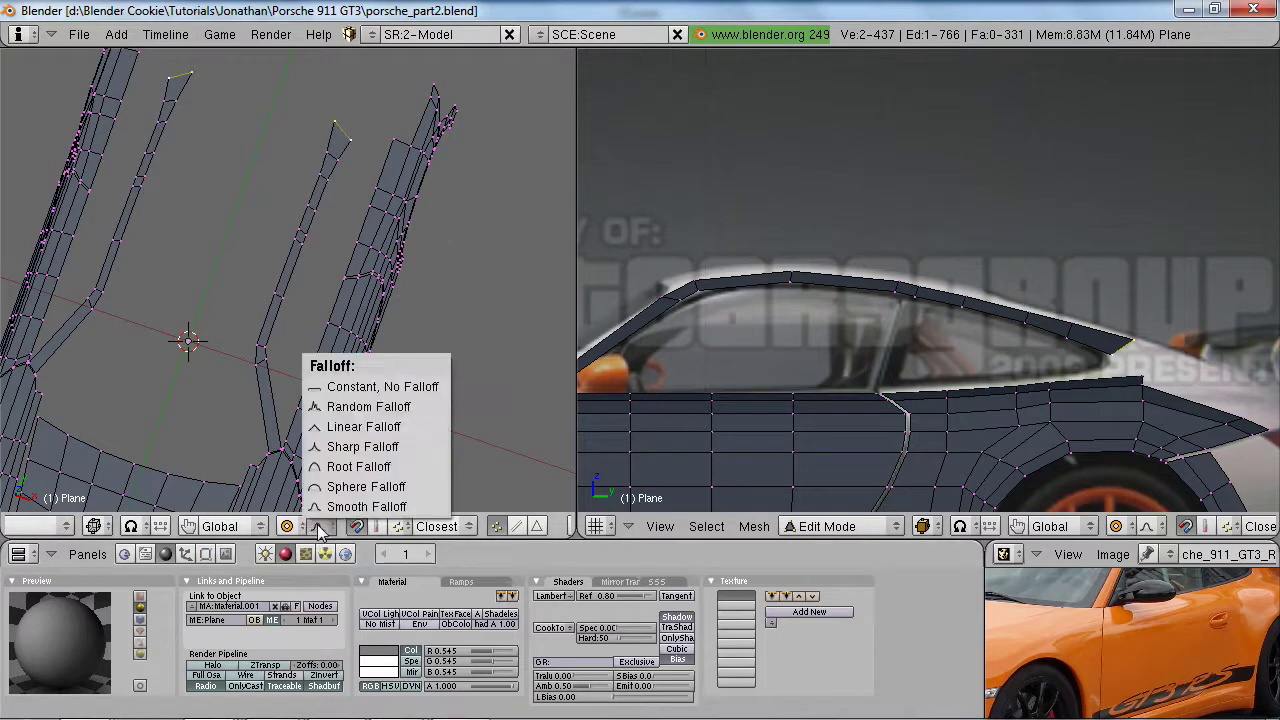
pyautogui.click(367, 455)
pyautogui.press('g')
pyautogui.press('x')
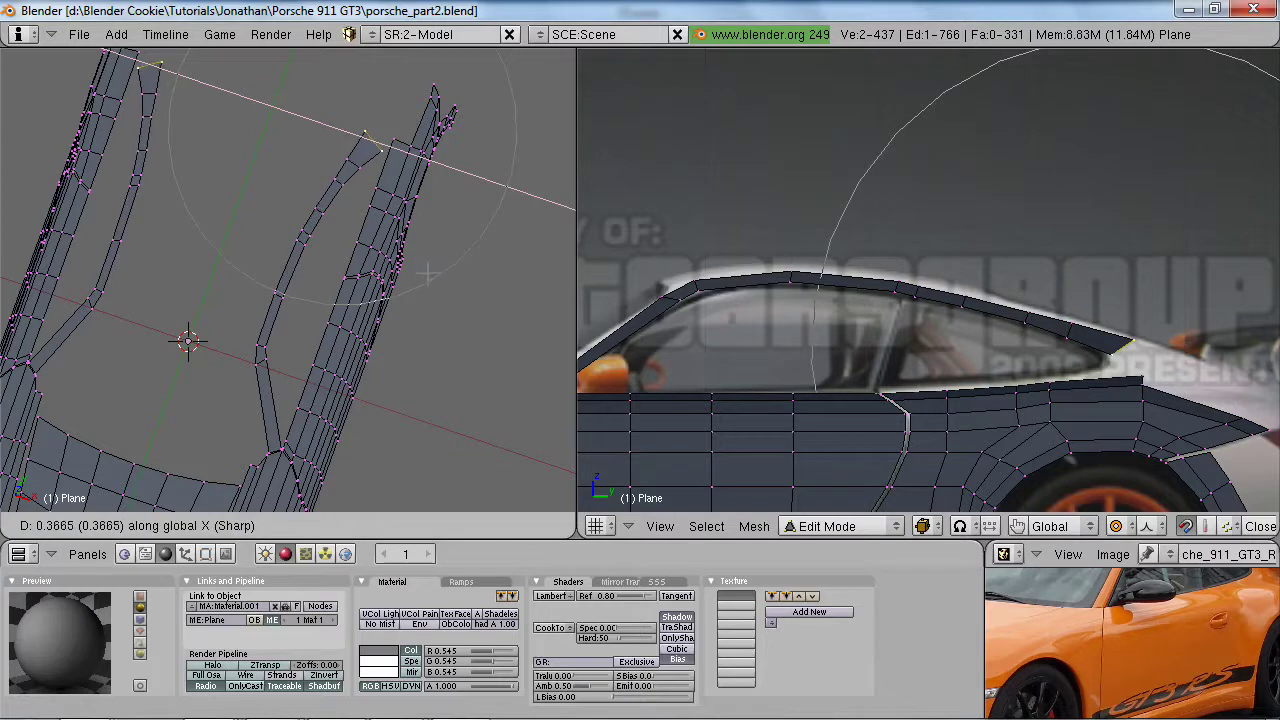
pyautogui.click(422, 267)
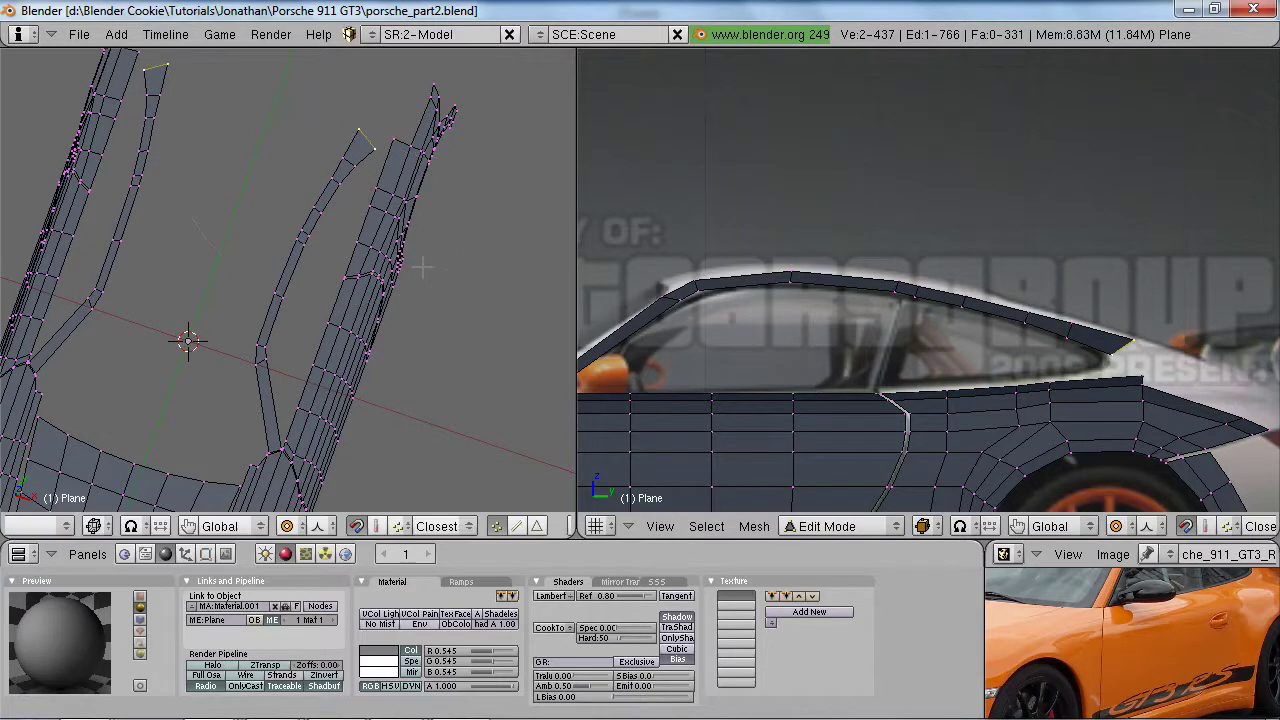
pyautogui.moveTo(324, 322)
pyautogui.mouseDown(button='middle')
pyautogui.moveTo(394, 147)
pyautogui.moveTo(362, 385)
pyautogui.moveTo(322, 396)
pyautogui.moveTo(286, 343)
pyautogui.mouseUp(button='middle')
pyautogui.press('z')
pyautogui.moveTo(210, 296); pyautogui.dragTo(373, 213, button='middle')
pyautogui.moveTo(330, 420); pyautogui.dragTo(406, 361, button='middle')
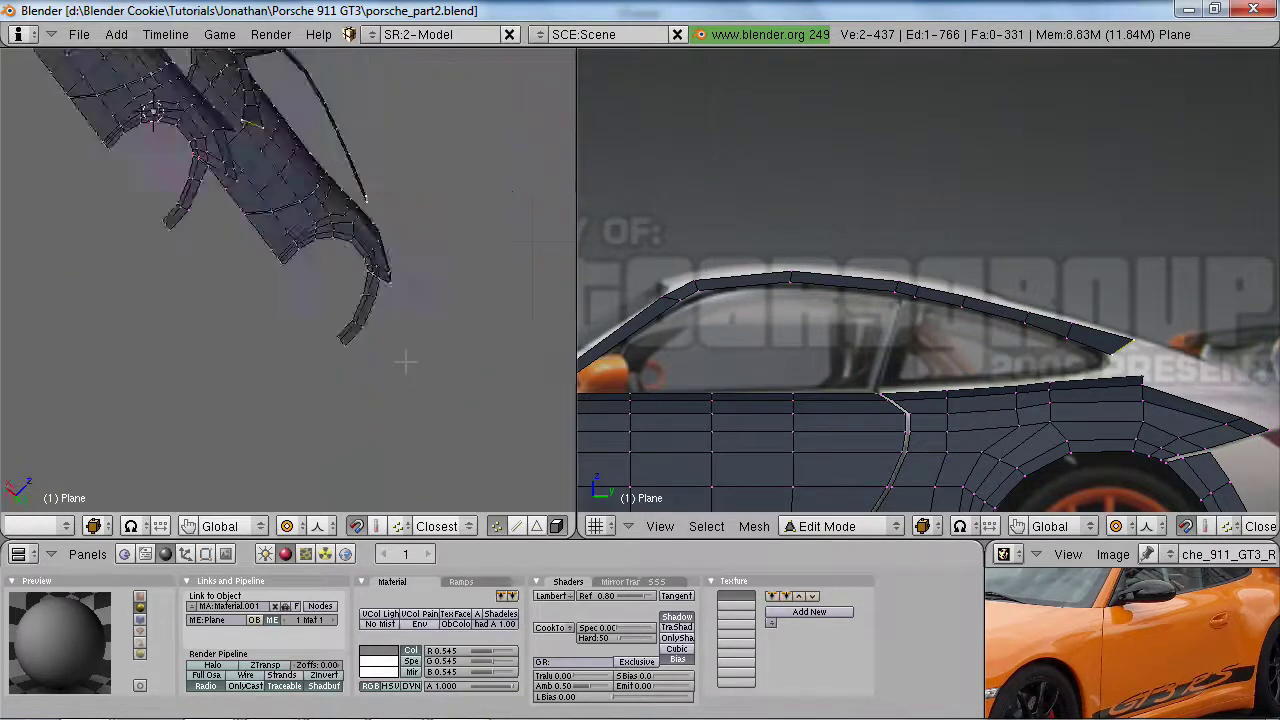
pyautogui.press('KP_1')
pyautogui.scroll(4, 446, 330)
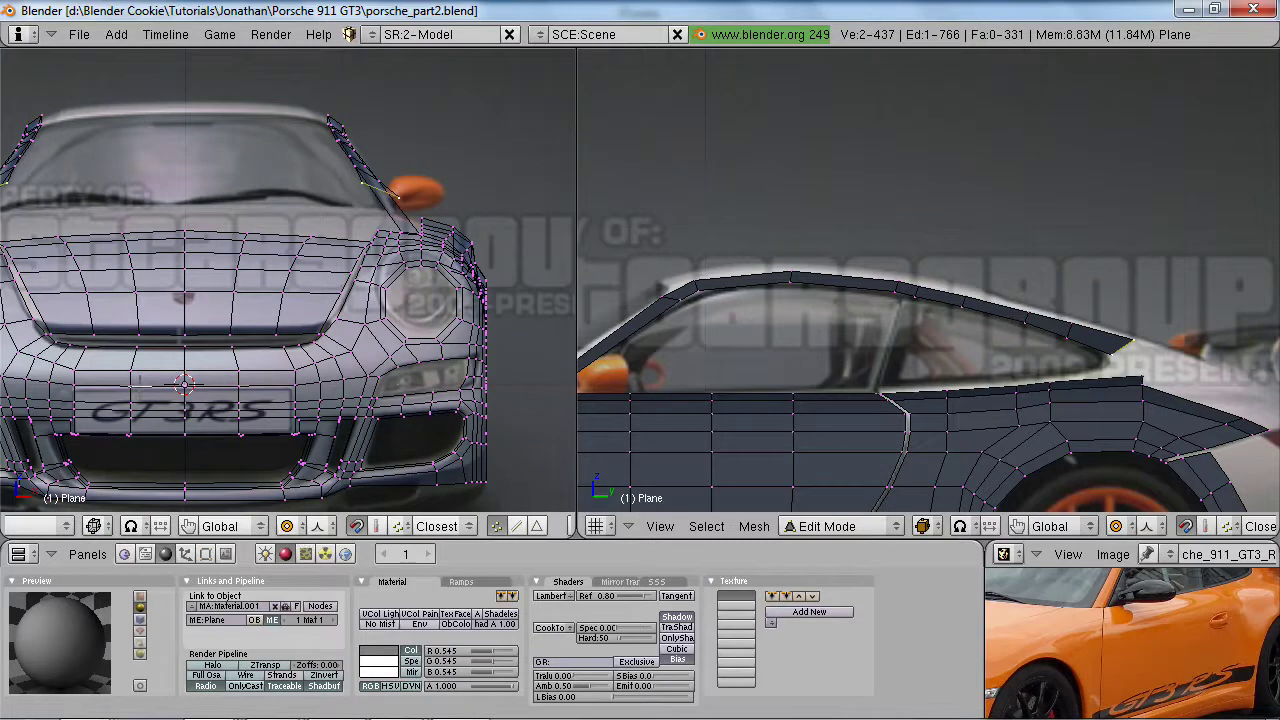
# - Turn off proportional editing and add a vertical loop cut through the rear fender, below the back corner of the rear side window
pyautogui.press('o')
pyautogui.keyDown('shift'); pyautogui.moveTo(1045, 393); pyautogui.dragTo(936, 351, button='middle'); pyautogui.keyUp('shift')
pyautogui.scroll(3, 936, 351)
pyautogui.keyDown('shift'); pyautogui.moveTo(1068, 372); pyautogui.dragTo(972, 263, button='middle'); pyautogui.keyUp('shift')
pyautogui.press('a')
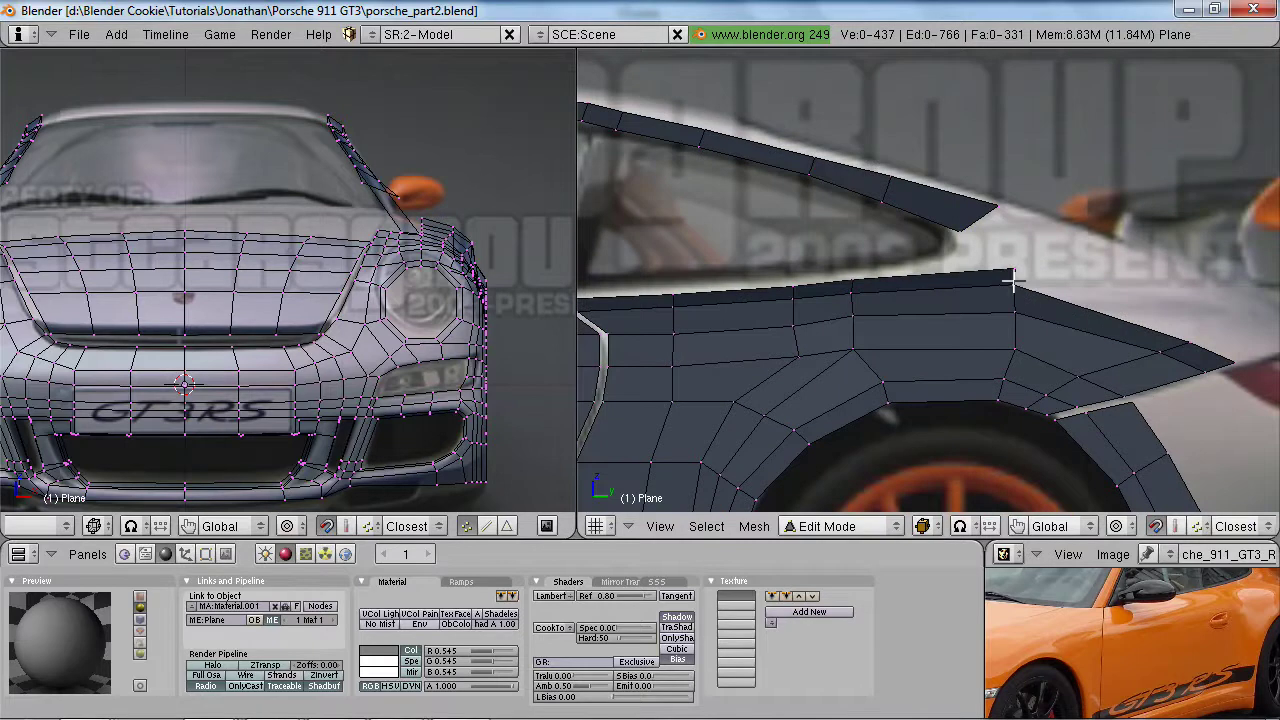
pyautogui.hotkey('ctrl', 'r')
pyautogui.click(946, 281)
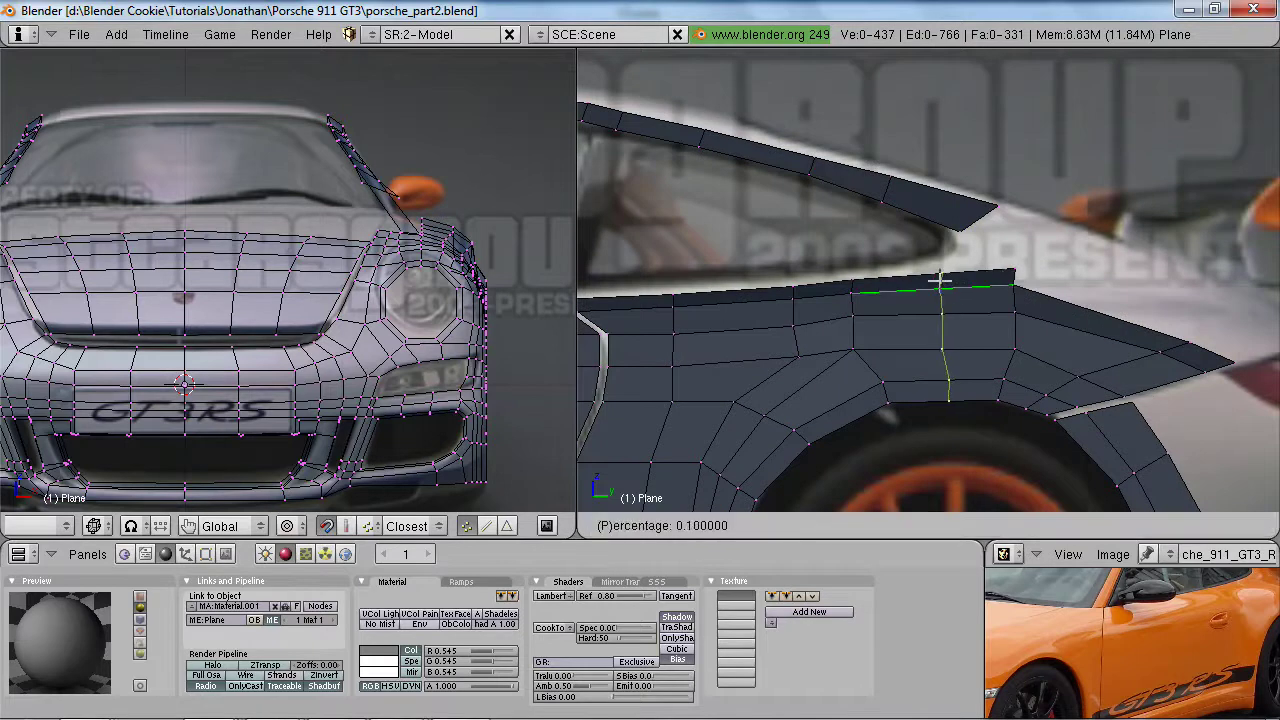
pyautogui.click(948, 281)
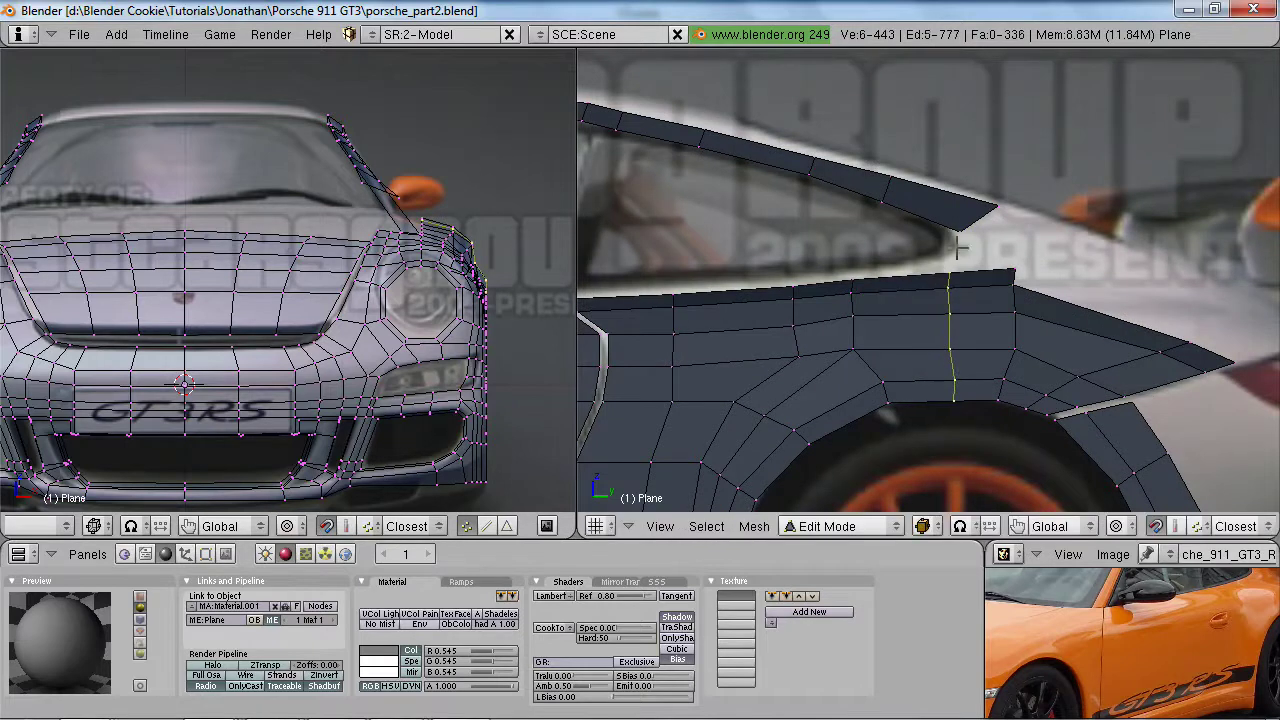
# - Fill a face between the rail's rear end edge and the fender's top edge directly beneath it
pyautogui.press('a')
pyautogui.press('f')
pyautogui.press('z')
pyautogui.press('a')
pyautogui.press('a')
pyautogui.press('z')
pyautogui.press('z')
pyautogui.moveTo(520, 246); pyautogui.dragTo(430, 182, button='middle')
pyautogui.rightClick(409, 155)
pyautogui.moveTo(368, 245); pyautogui.dragTo(412, 280, button='middle')
pyautogui.press('g')
pyautogui.press('Escape')
# - Add a loop cut across the new face behind the rear side window and rotate the new edge in side view
pyautogui.hotkey('ctrl', 'r')
pyautogui.click(441, 199)
pyautogui.click(438, 190)
pyautogui.press('z')
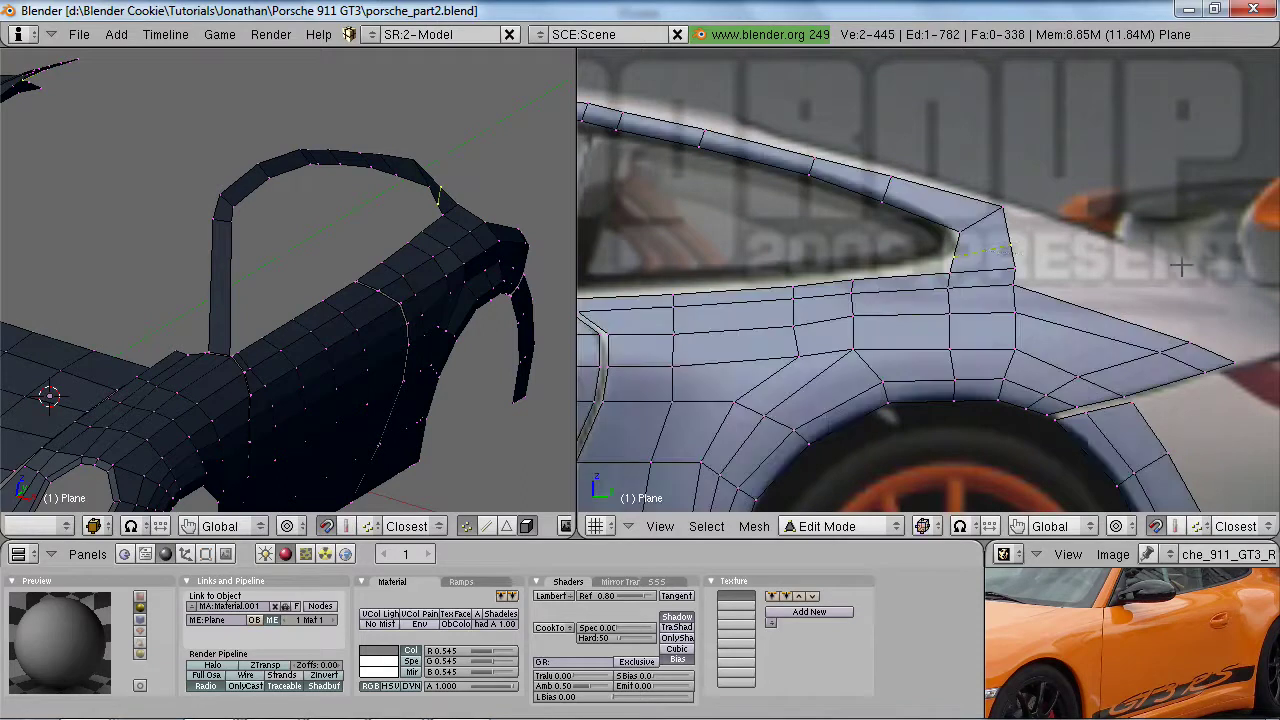
pyautogui.press('r')
pyautogui.click(1180, 303)
# - Move the new edge behind the rear side window and rotate it about Z to smooth the pillar's curve into the fender
pyautogui.moveTo(524, 232); pyautogui.dragTo(400, 243, button='middle')
pyautogui.press('g')
pyautogui.click(434, 231)
pyautogui.press('r')
pyautogui.press('z')
pyautogui.click(462, 250)
pyautogui.press('g')
pyautogui.click(421, 192)
# - Reposition the rail's outer rear corner vertex and the upper vertex just ahead of it to even out the roofline
pyautogui.press('z')
pyautogui.rightClick(418, 163)
pyautogui.press('z')
pyautogui.press('g')
pyautogui.click(427, 170)
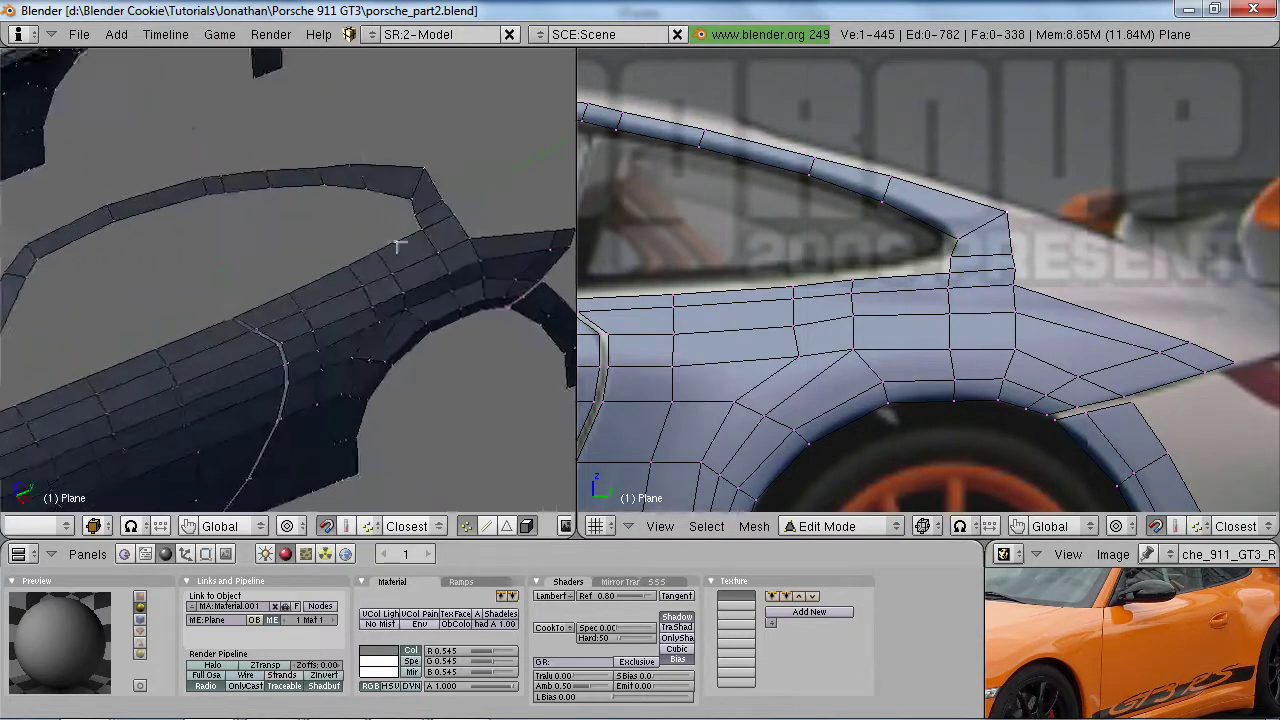
pyautogui.rightClick(364, 166)
pyautogui.press('g')
pyautogui.click(368, 167)
# - Move the rail's inner and outer corner vertices at the back of the rear side window forward in side view
pyautogui.press('g')
pyautogui.click(937, 232)
pyautogui.rightClick(1010, 210)
pyautogui.press('g')
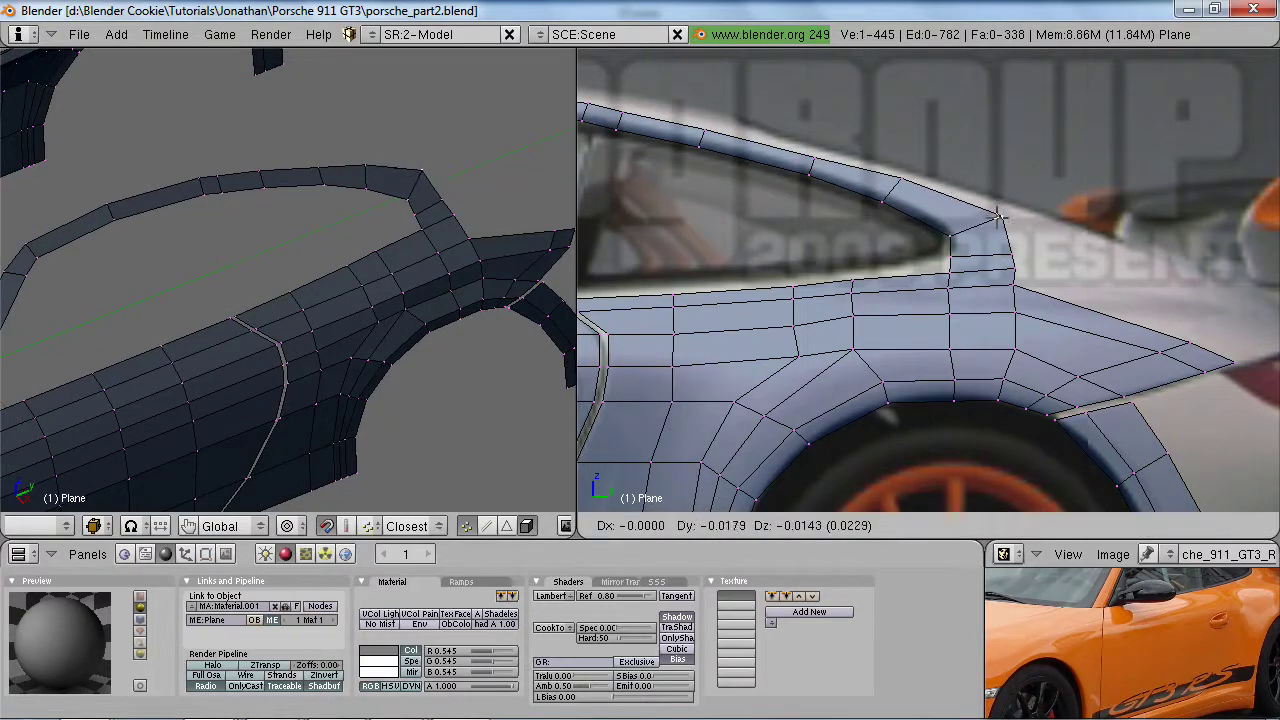
pyautogui.click(972, 216)
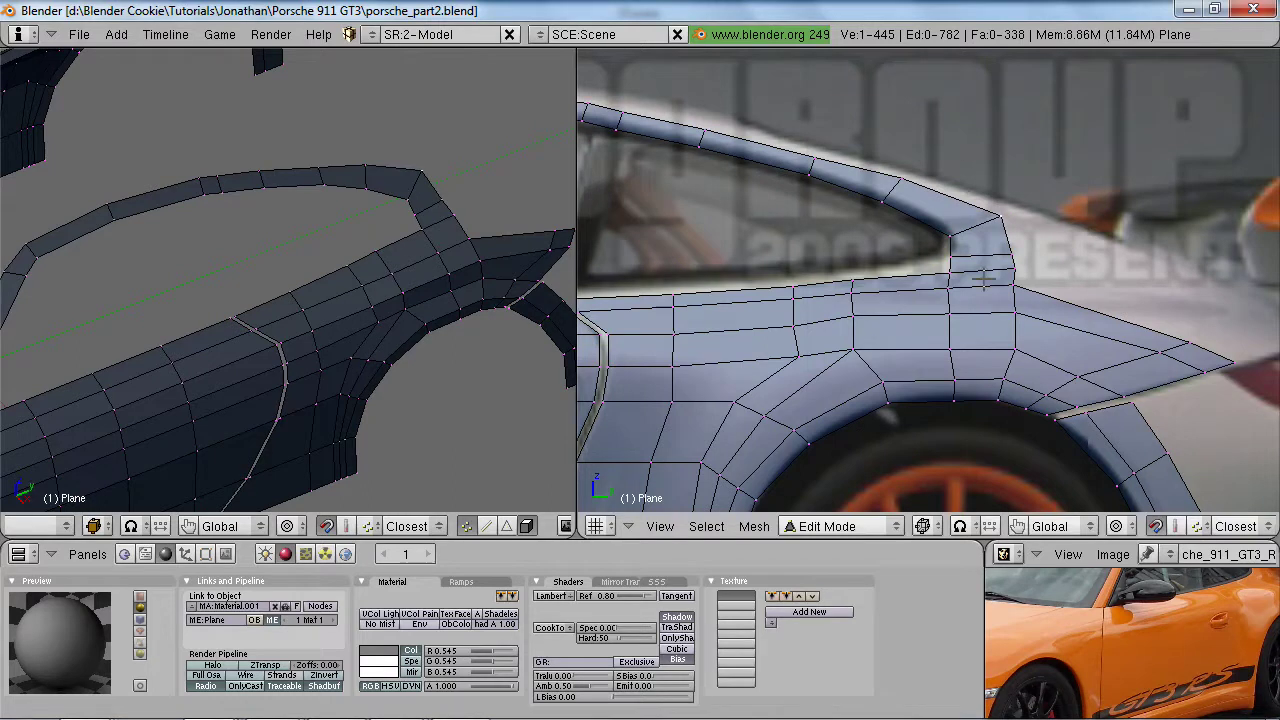
pyautogui.scroll(-3, 985, 279)
pyautogui.scroll(3, 989, 315)
pyautogui.keyDown('shift'); pyautogui.moveTo(996, 290); pyautogui.dragTo(1012, 347, button='middle'); pyautogui.keyUp('shift')
pyautogui.scroll(-3, 1012, 347)
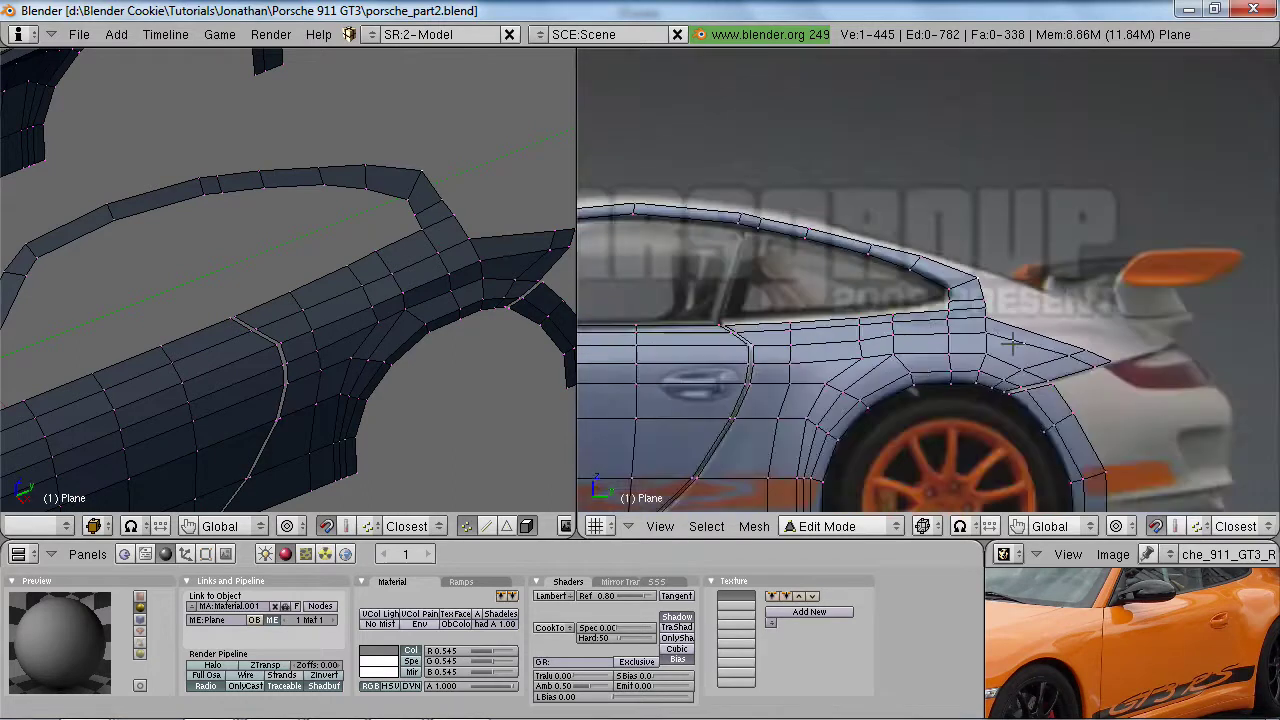
# - Select the middle edge of the short pillar behind the rear side window and adjust its position along X
pyautogui.scroll(-5, 166, 366)
pyautogui.moveTo(166, 366); pyautogui.dragTo(285, 373, button='middle')
pyautogui.scroll(5, 285, 373)
pyautogui.moveTo(412, 248)
pyautogui.mouseDown(button='middle')
pyautogui.moveTo(419, 173)
pyautogui.moveTo(420, 230)
pyautogui.mouseUp(button='middle')
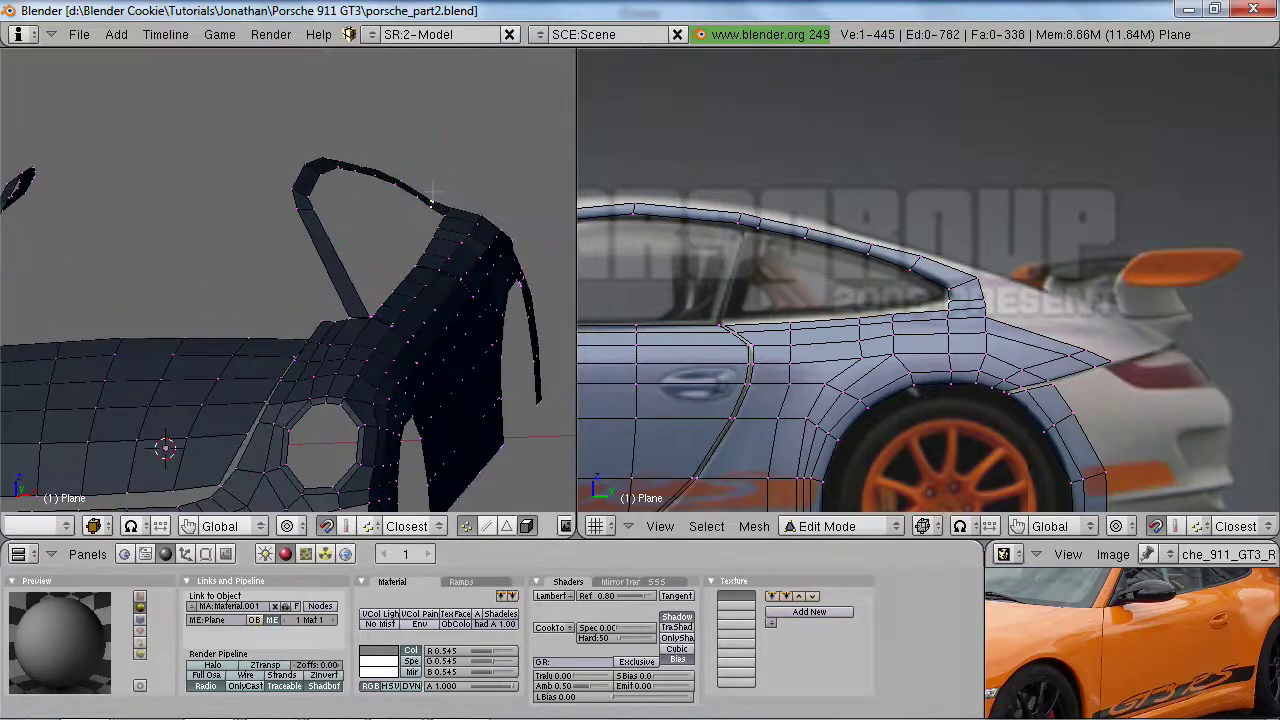
pyautogui.keyDown('shift'); pyautogui.rightClick(432, 191); pyautogui.keyUp('shift')
pyautogui.press('g')
pyautogui.press('x')
pyautogui.click(434, 190)
pyautogui.press('KP_1')
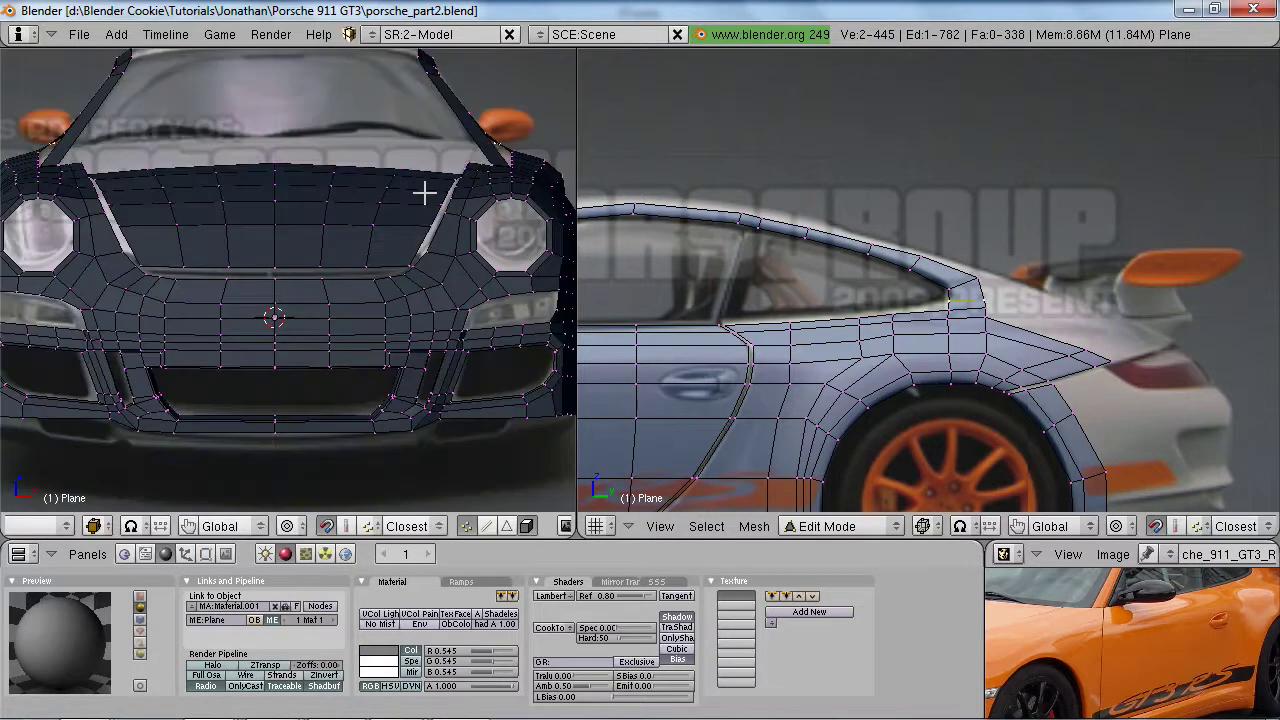
# - Move the rail edge above the door window's rear pillar slightly back along the roofline
pyautogui.scroll(-2, 423, 193)
pyautogui.keyDown('shift'); pyautogui.moveTo(423, 195); pyautogui.dragTo(423, 246, button='middle'); pyautogui.keyUp('shift')
pyautogui.scroll(-2, 752, 353)
pyautogui.keyDown('shift'); pyautogui.moveTo(752, 353); pyautogui.dragTo(843, 392, button='middle'); pyautogui.keyUp('shift')
pyautogui.scroll(2, 843, 395)
pyautogui.press('a')
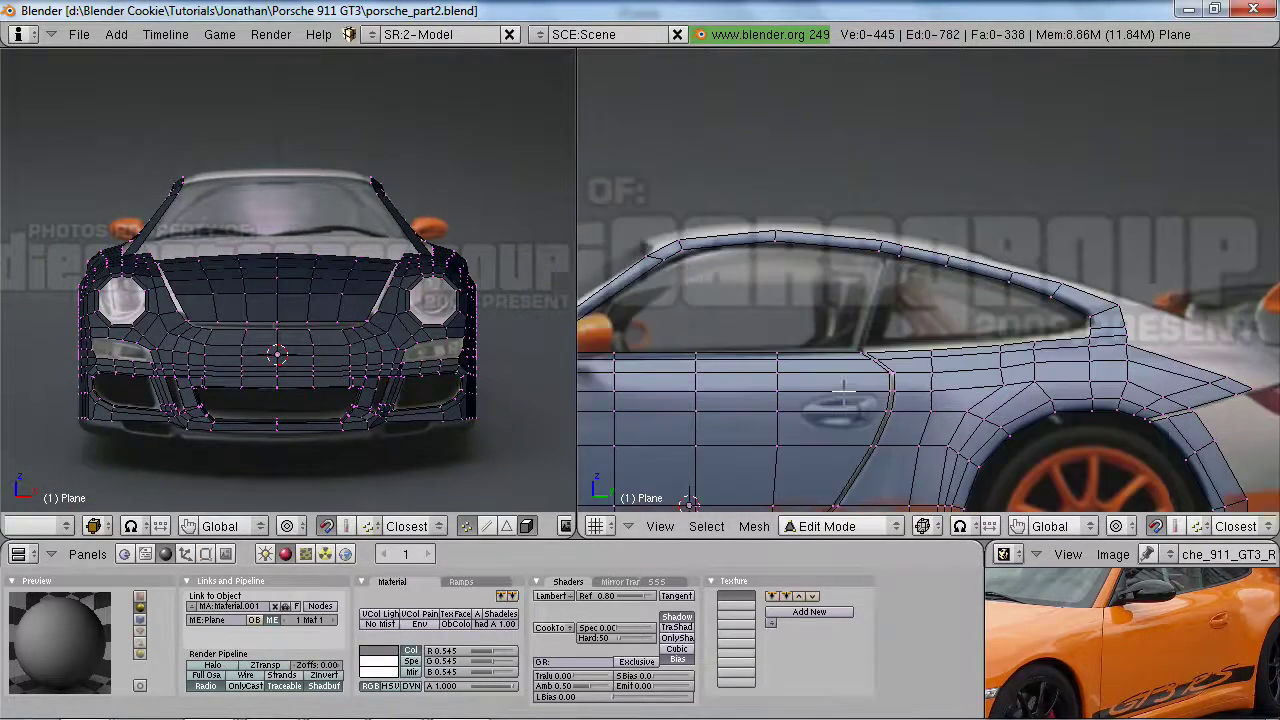
pyautogui.press('z')
pyautogui.rightClick(908, 250)
pyautogui.keyDown('shift'); pyautogui.rightClick(907, 252); pyautogui.keyUp('shift')
pyautogui.press('g')
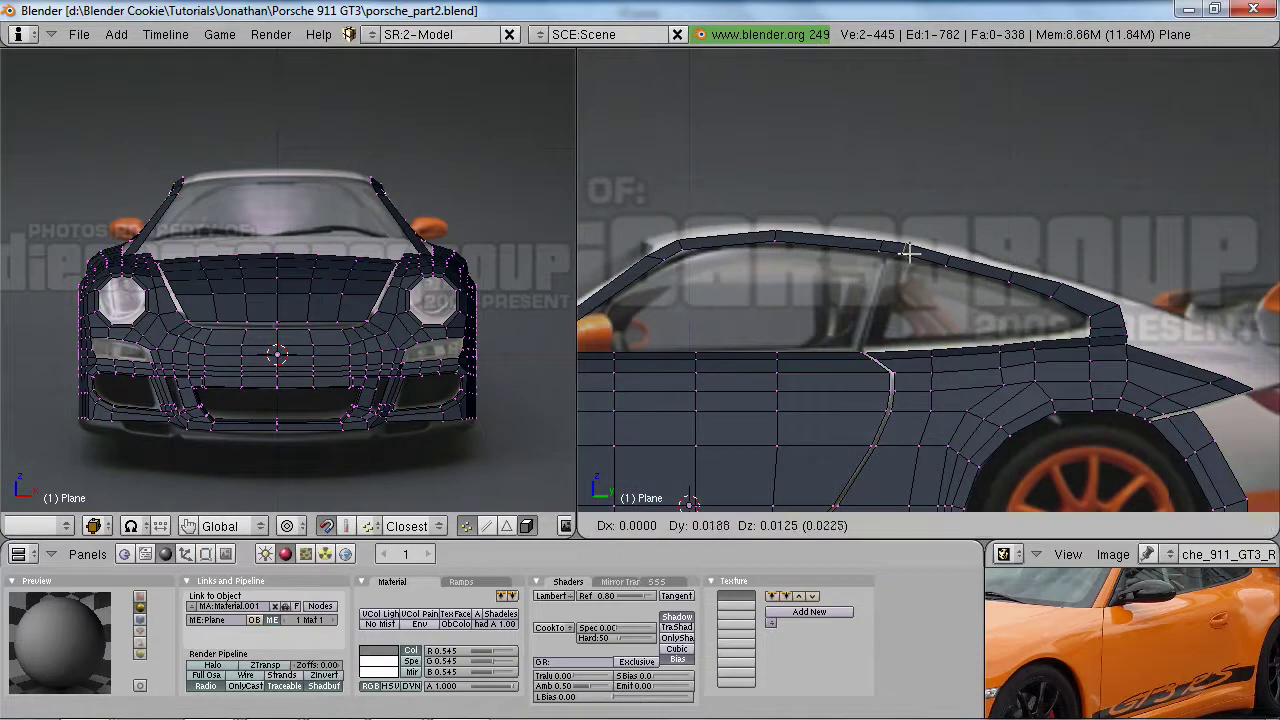
pyautogui.click(906, 253)
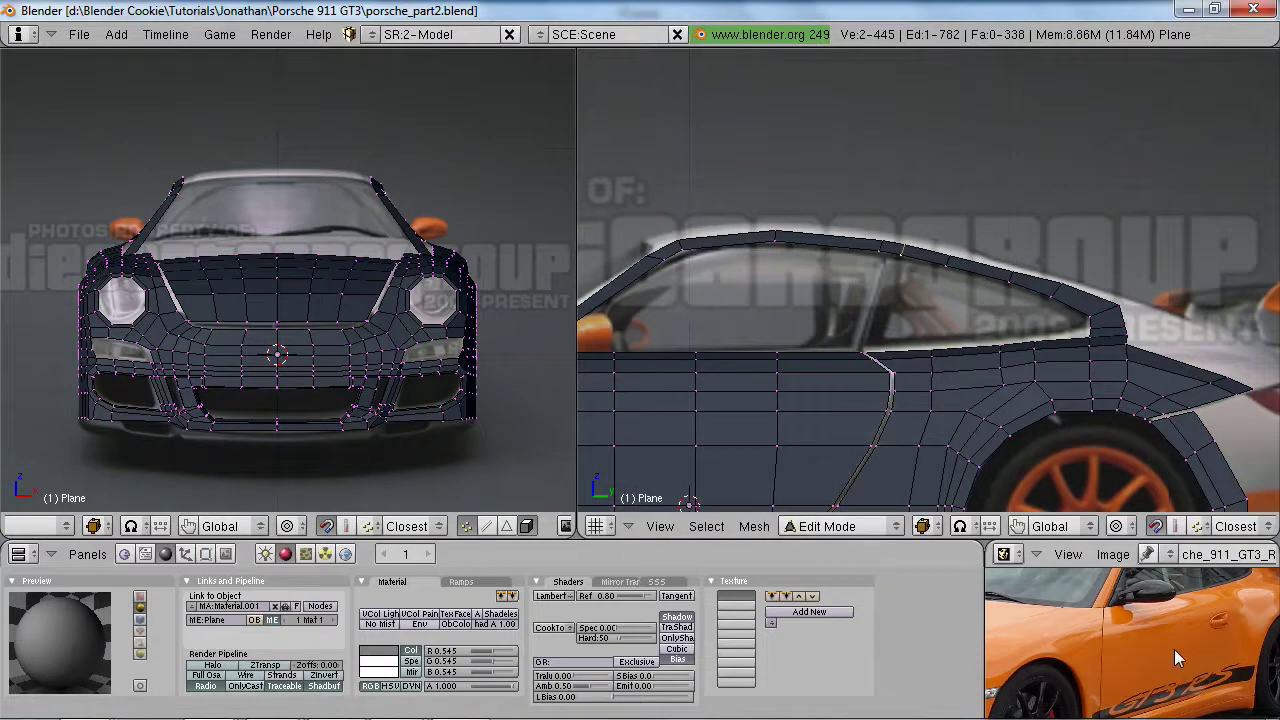
# - Check the front reference photo and slide the rail edge just behind the door pillar rearward along the rear side window
pyautogui.hotkey('ctrl', 'Up')
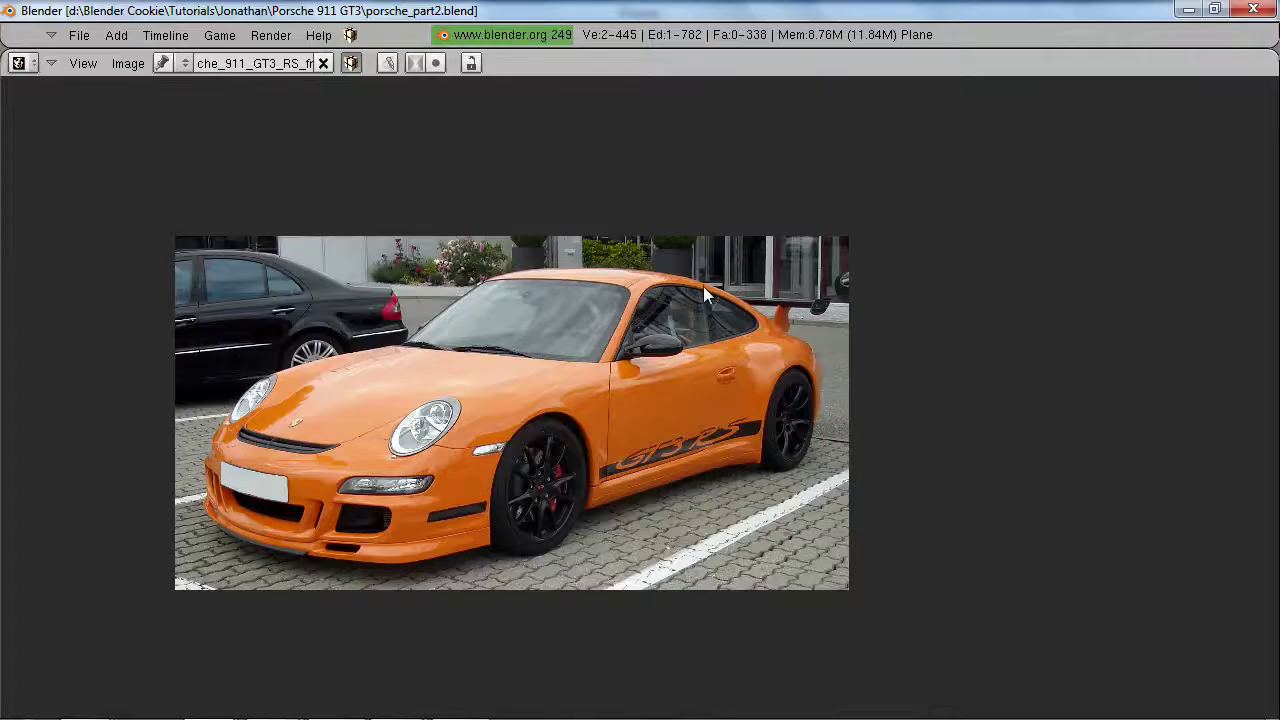
pyautogui.hotkey('ctrl', 'Down')
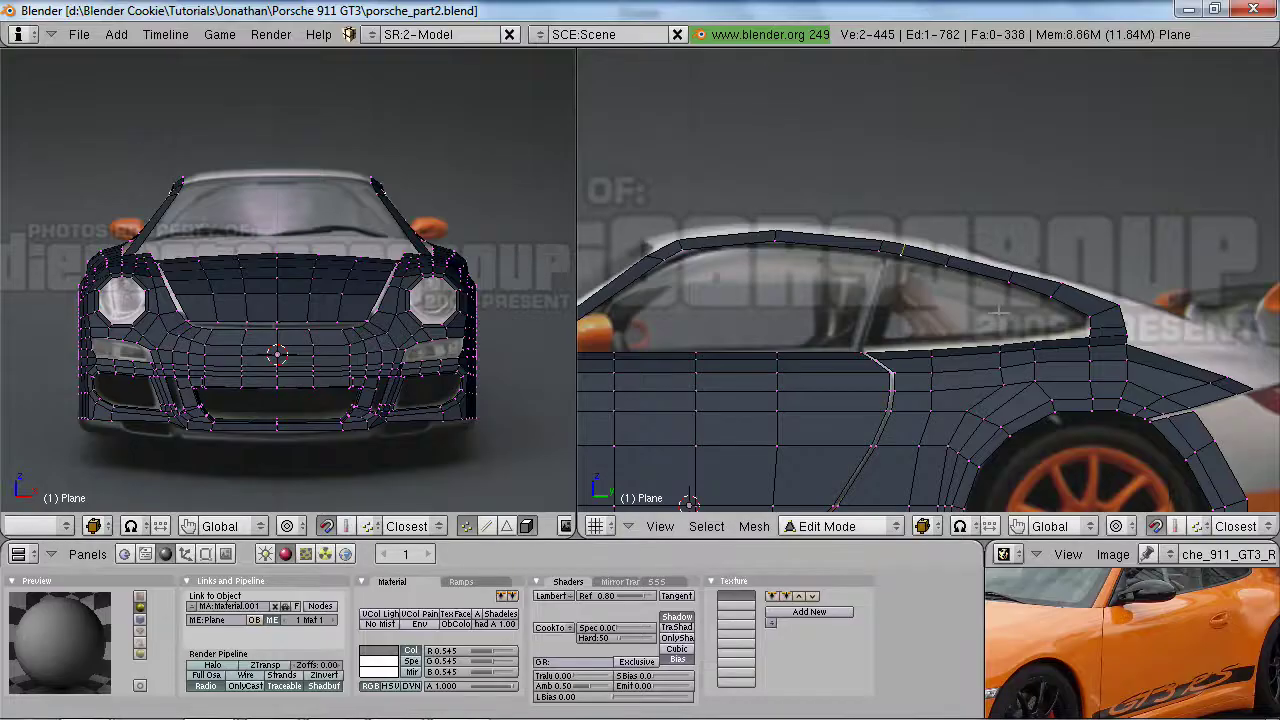
pyautogui.rightClick(944, 260)
pyautogui.press('g')
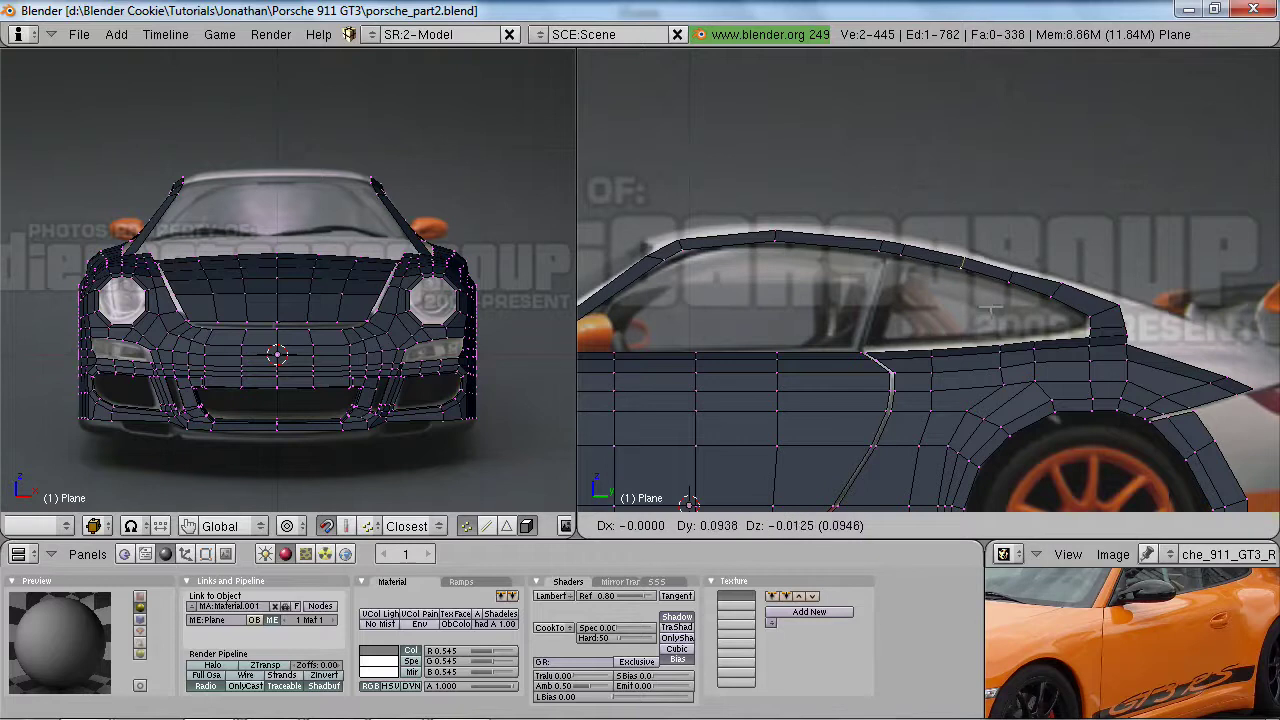
pyautogui.click(990, 308)
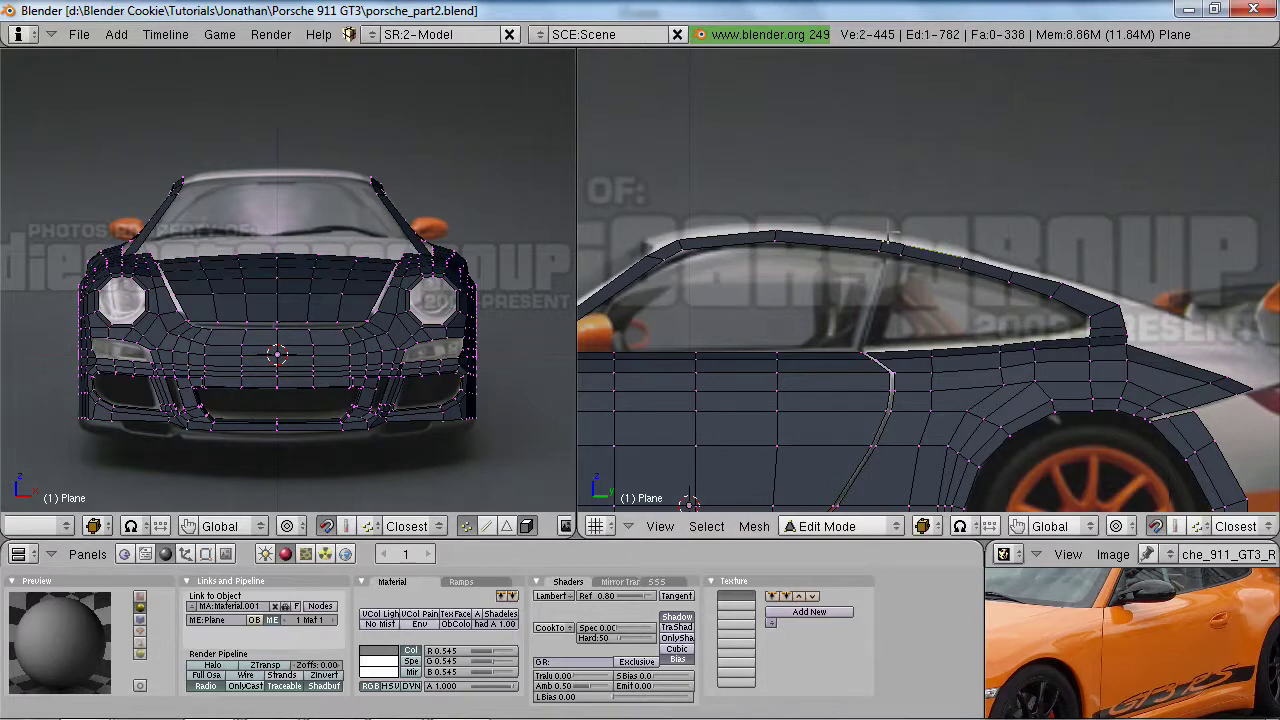
# - Duplicate the rail's top edge line from the windshield corner to the rear side window and offset it slightly inward and up
pyautogui.keyDown('shift'); pyautogui.rightClick(646, 245); pyautogui.keyUp('shift')
pyautogui.scroll(3, 525, 245)
pyautogui.keyDown('shift'); pyautogui.moveTo(525, 245); pyautogui.dragTo(483, 377, button='middle'); pyautogui.keyUp('shift')
pyautogui.keyDown('shift'); pyautogui.moveTo(424, 311); pyautogui.dragTo(383, 354, button='middle'); pyautogui.keyUp('shift')
pyautogui.scroll(4, 384, 355)
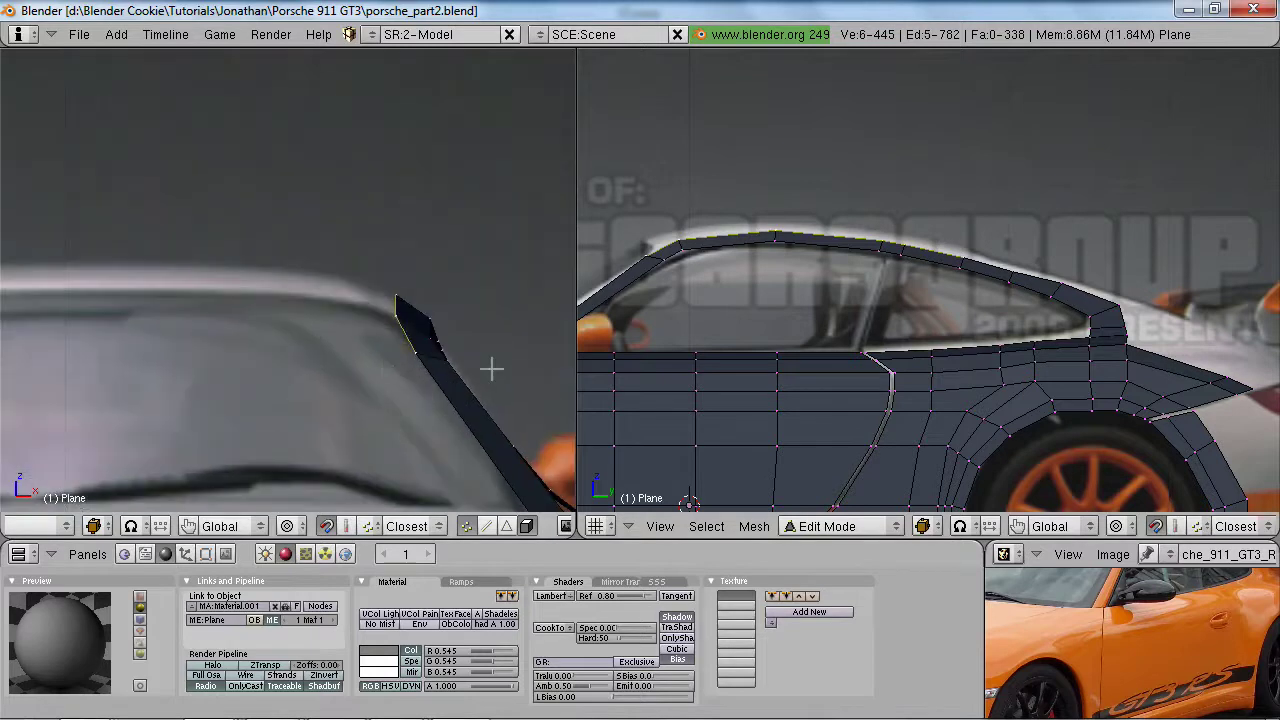
pyautogui.press('g')
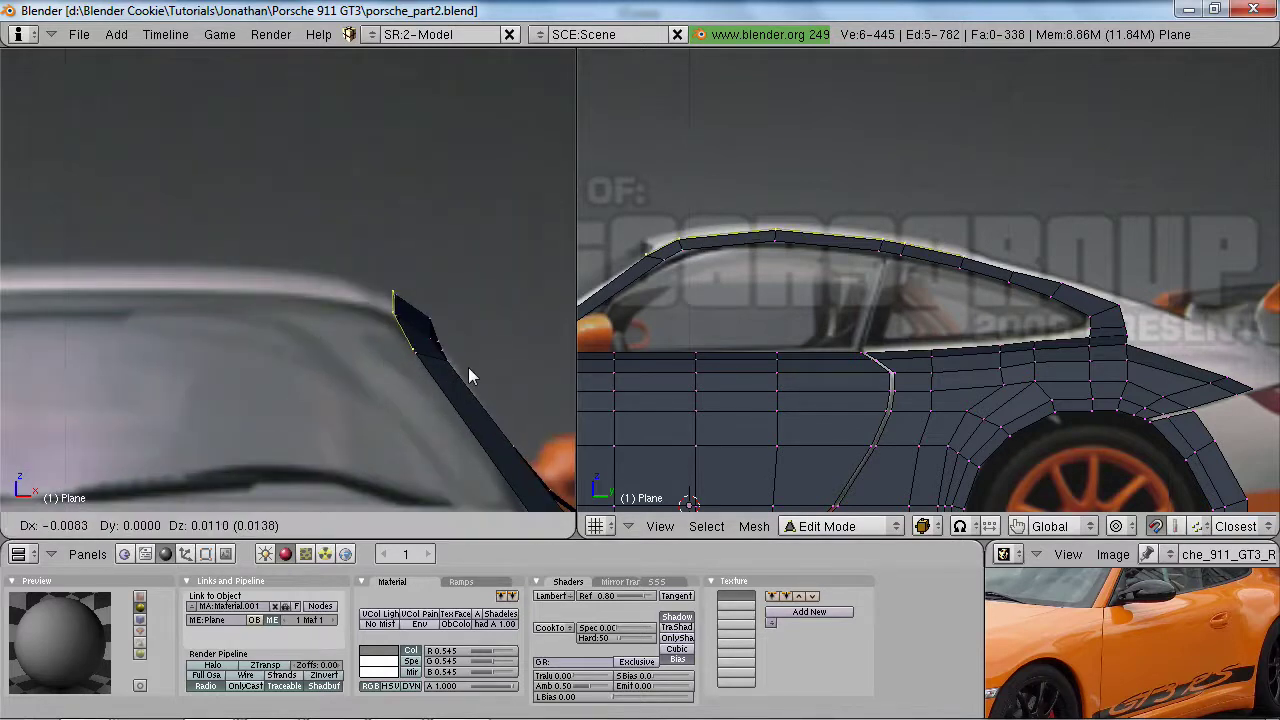
pyautogui.click(467, 369)
pyautogui.hotkey('shift', 'space')
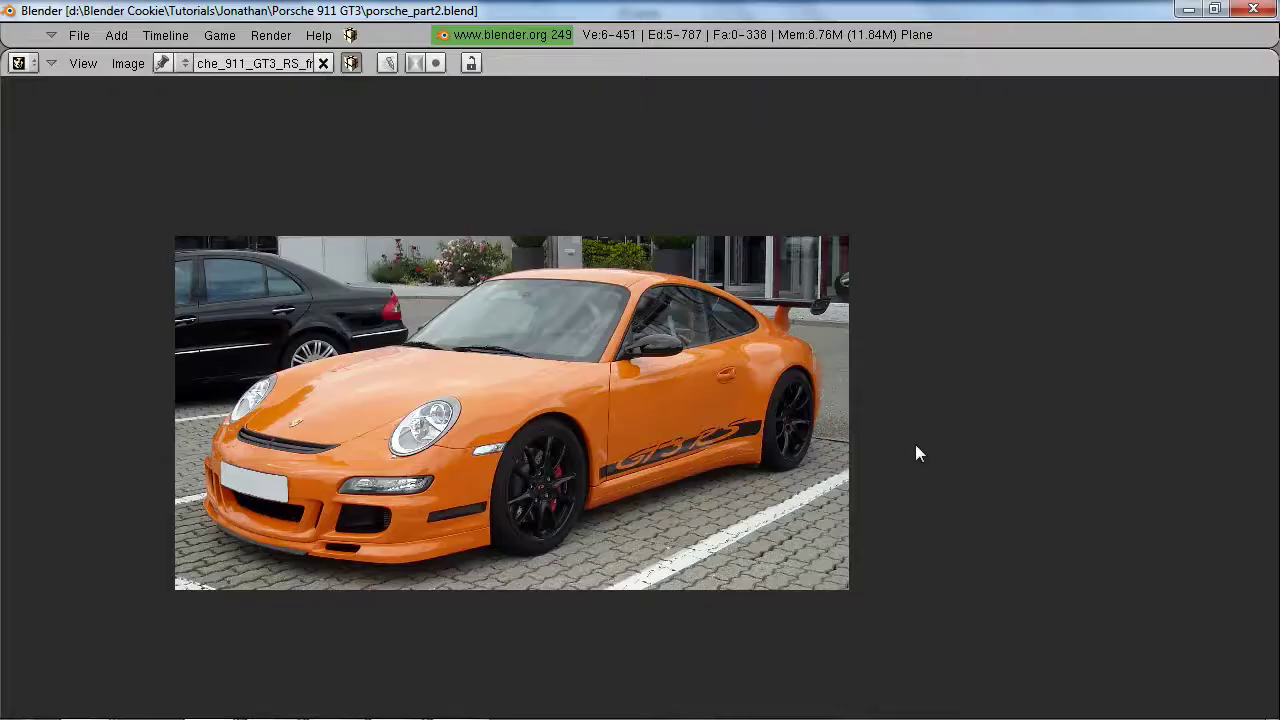
# - Extrude the side rail's top edge line slightly inward and up to start the roof, comparing it with the front reference photo
pyautogui.hotkey('ctrl', 'Down')
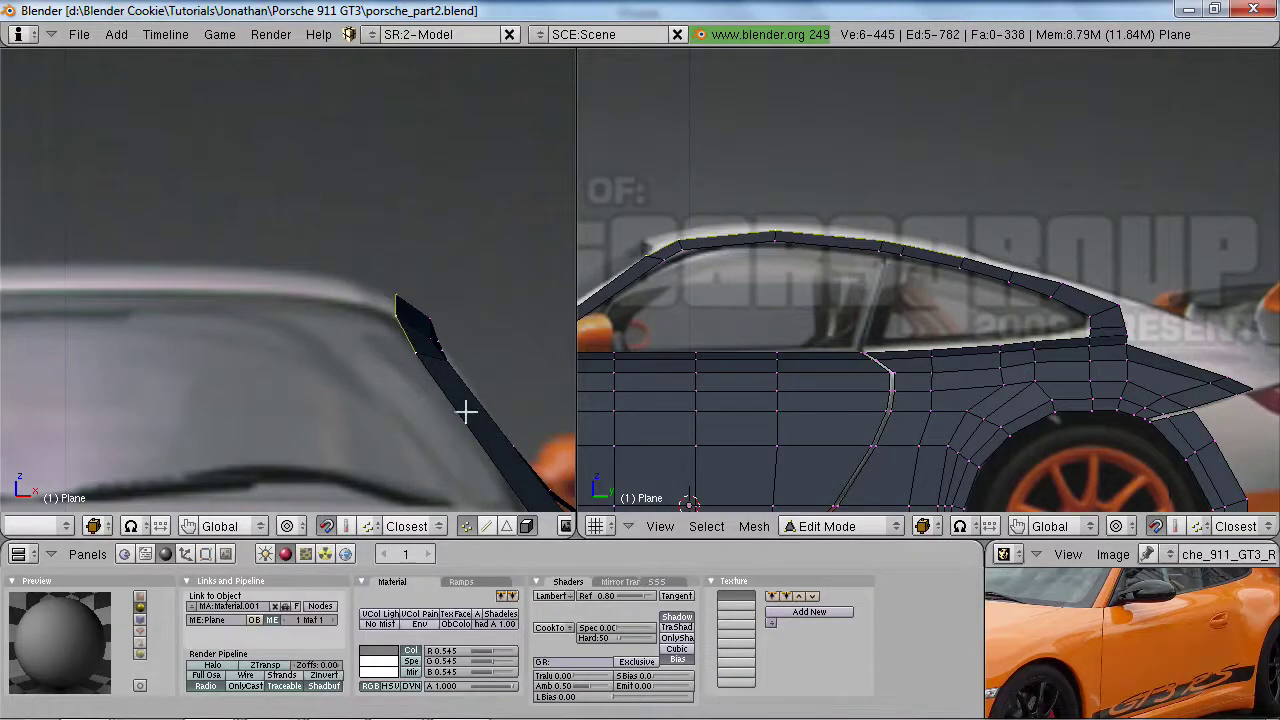
pyautogui.press('g')
pyautogui.click(437, 394)
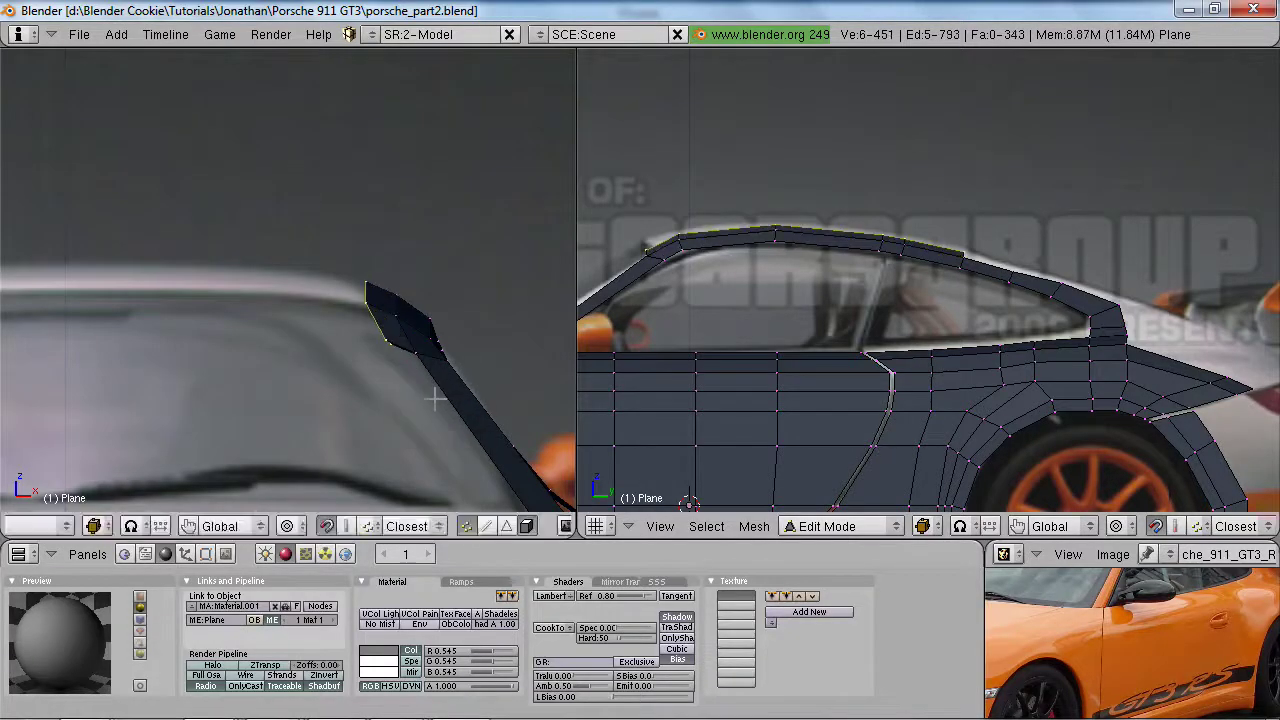
pyautogui.hotkey('ctrl', 'Up')
pyautogui.hotkey('ctrl', 'Down')
pyautogui.hotkey('ctrl', 'Up')
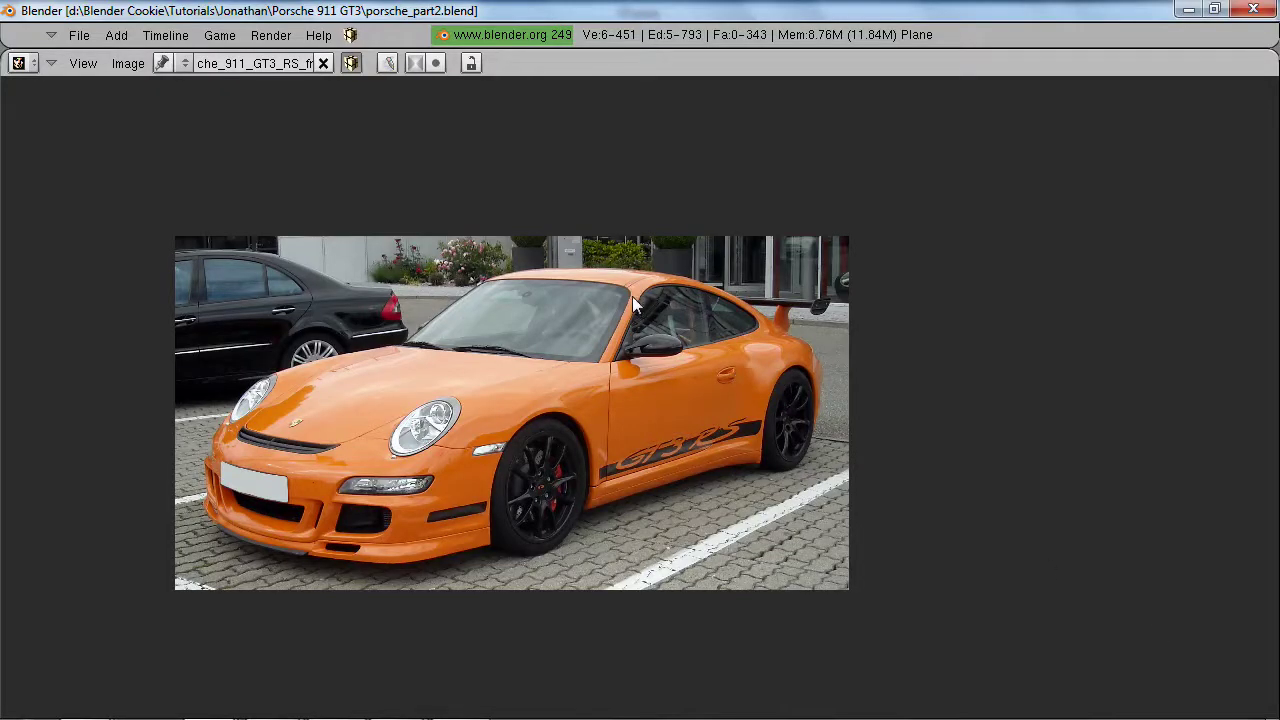
pyautogui.hotkey('ctrl', 'Down')
# - Inspect the rail's shape from other angles and extrude the roof strip's inner edge a short distance inward and up
pyautogui.scroll(-3, 392, 361)
pyautogui.moveTo(324, 265); pyautogui.dragTo(286, 335, button='middle')
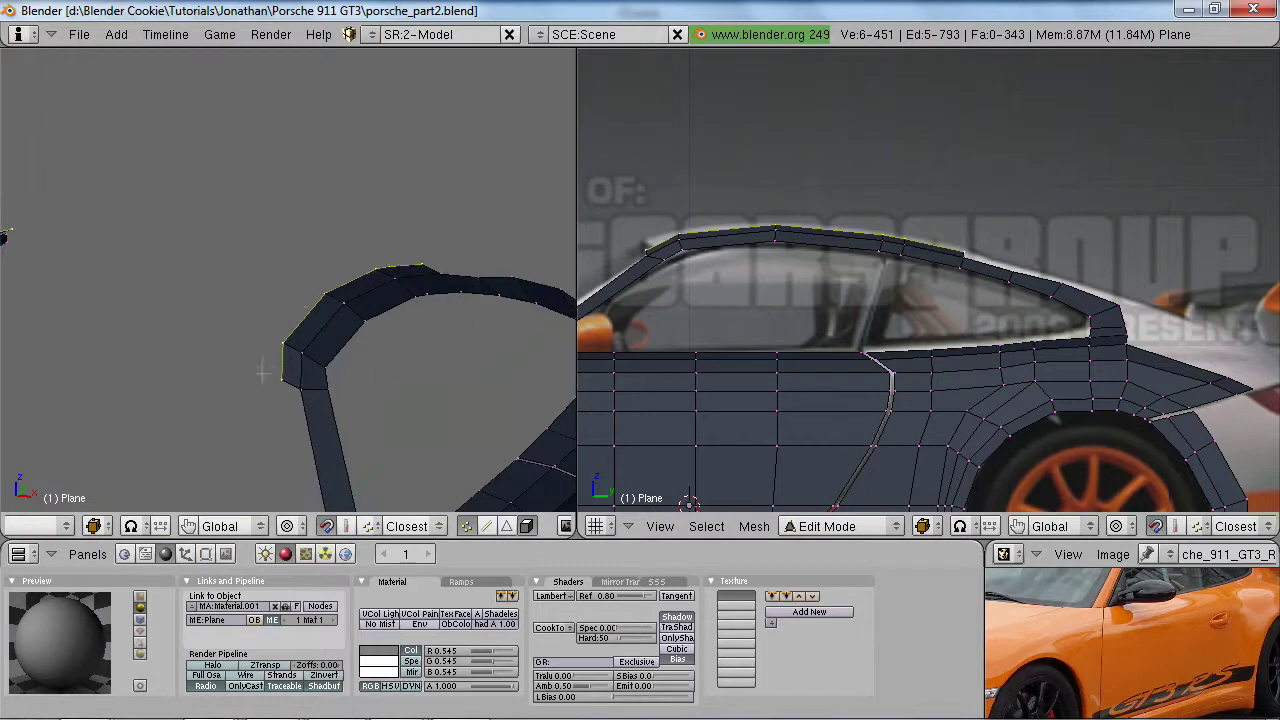
pyautogui.moveTo(372, 317); pyautogui.dragTo(106, 547, button='middle')
pyautogui.scroll(-5, 306, 403)
pyautogui.press('KP_1')
pyautogui.scroll(5, 300, 430)
pyautogui.keyDown('shift'); pyautogui.moveTo(400, 393); pyautogui.dragTo(356, 285, button='middle'); pyautogui.keyUp('shift')
pyautogui.press('e')
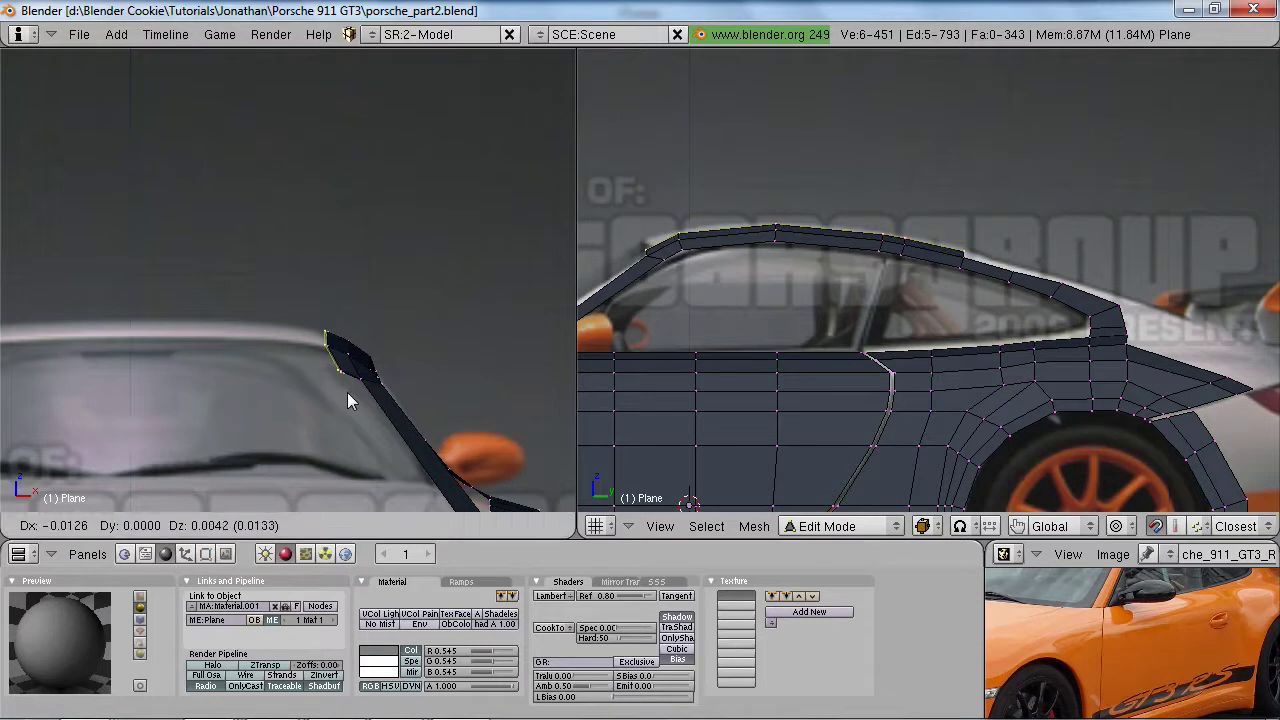
pyautogui.click(347, 392)
# - Extrude the roof's inner edge twice more toward the car's centre, following the roofline in the front view
pyautogui.scroll(-4, 372, 390)
pyautogui.press('e')
pyautogui.click(335, 372)
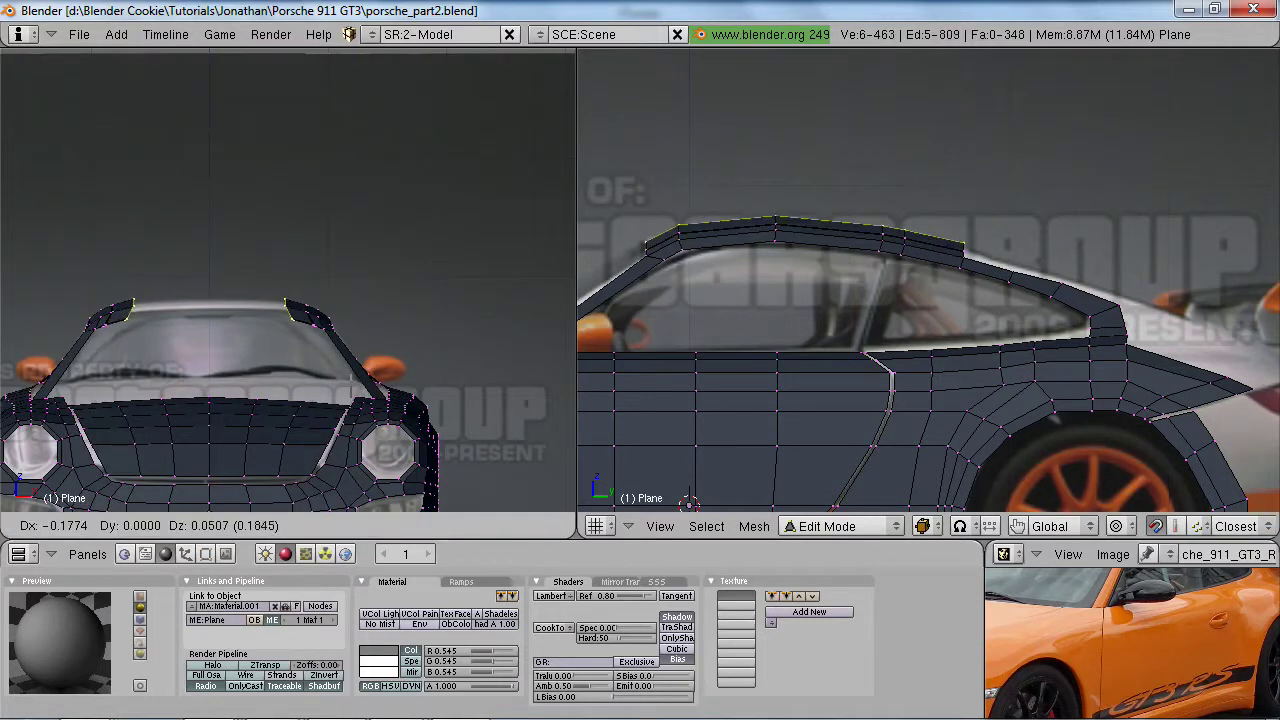
pyautogui.click(351, 386)
pyautogui.press('e')
pyautogui.click(351, 386)
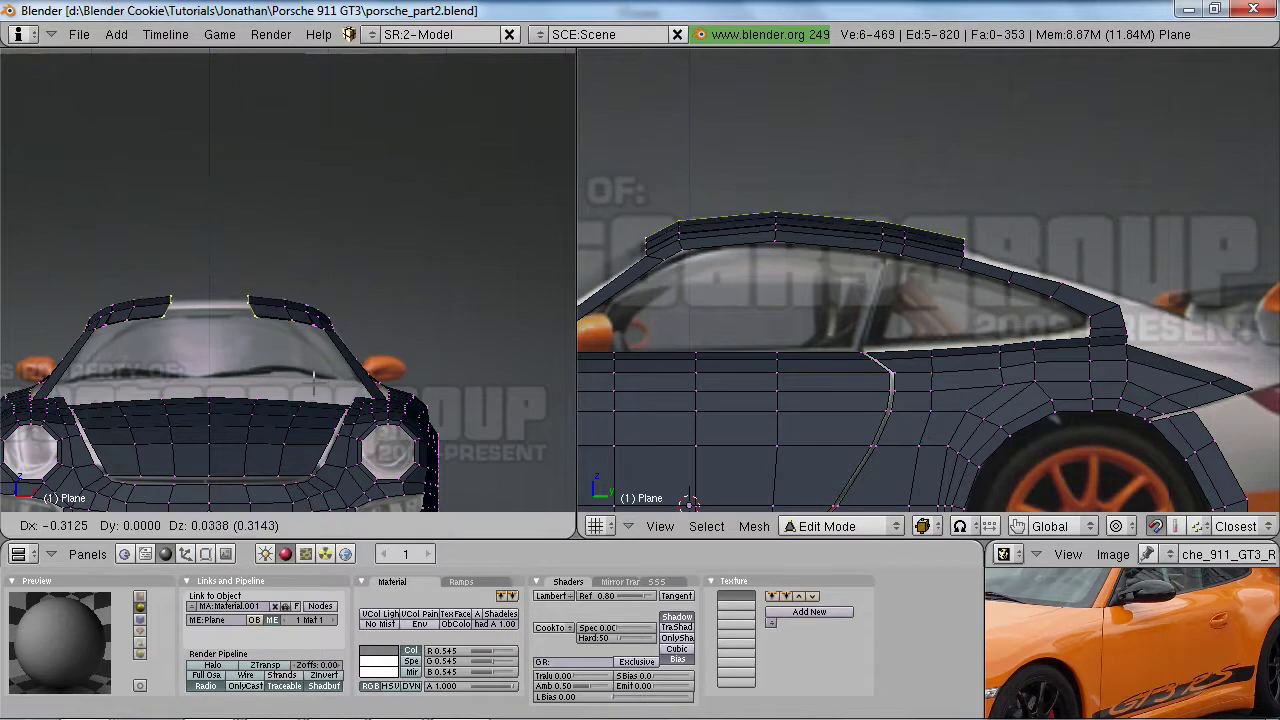
pyautogui.click(314, 384)
# - Flatten the roof's inner edge by scaling it to 0 along X and extrude it to the car's centreline
pyautogui.press('s')
pyautogui.press('x')
pyautogui.press('0')
pyautogui.press('Return')
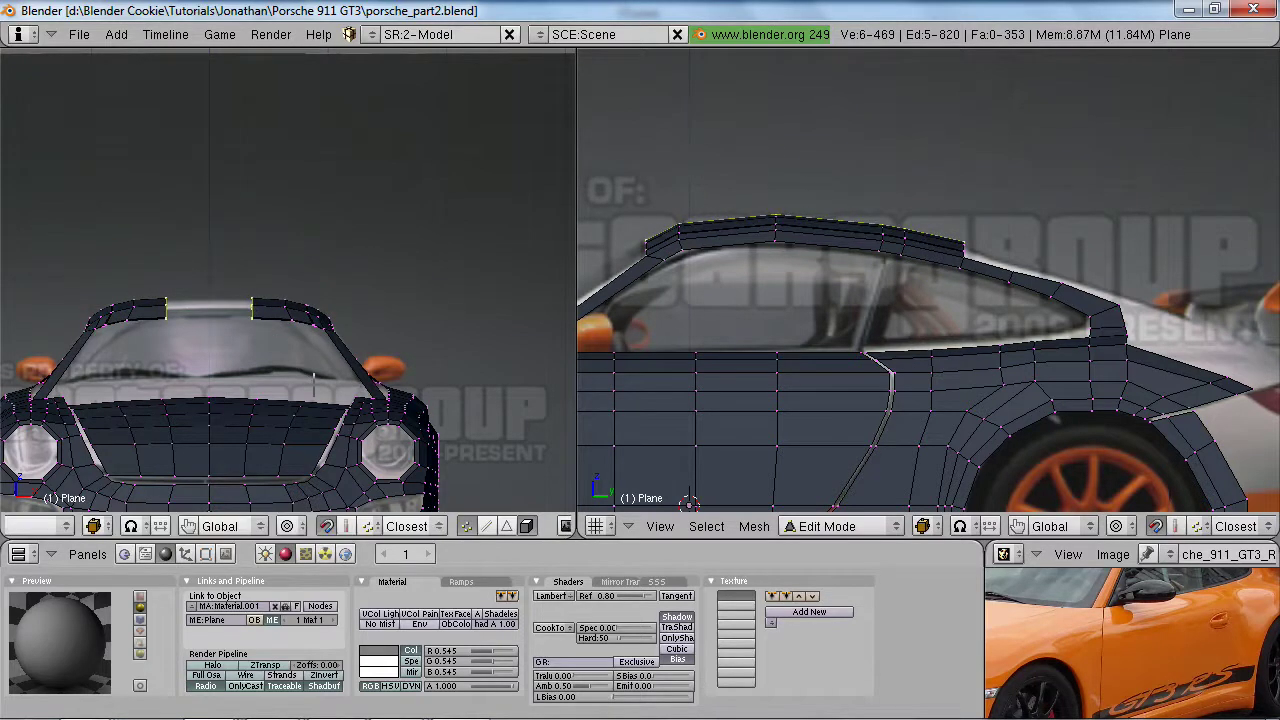
pyautogui.press('e')
pyautogui.press('y')
pyautogui.click(313, 378)
pyautogui.moveTo(313, 378); pyautogui.dragTo(328, 462, button='middle')
# - Leave edit mode and examine the roof and body shape from several angles against the front reference photo
pyautogui.press('Tab')
pyautogui.scroll(-5, 325, 420)
pyautogui.moveTo(322, 372); pyautogui.dragTo(362, 359, button='middle')
pyautogui.moveTo(352, 386); pyautogui.dragTo(320, 370, button='middle')
pyautogui.hotkey('ctrl', 'Up')
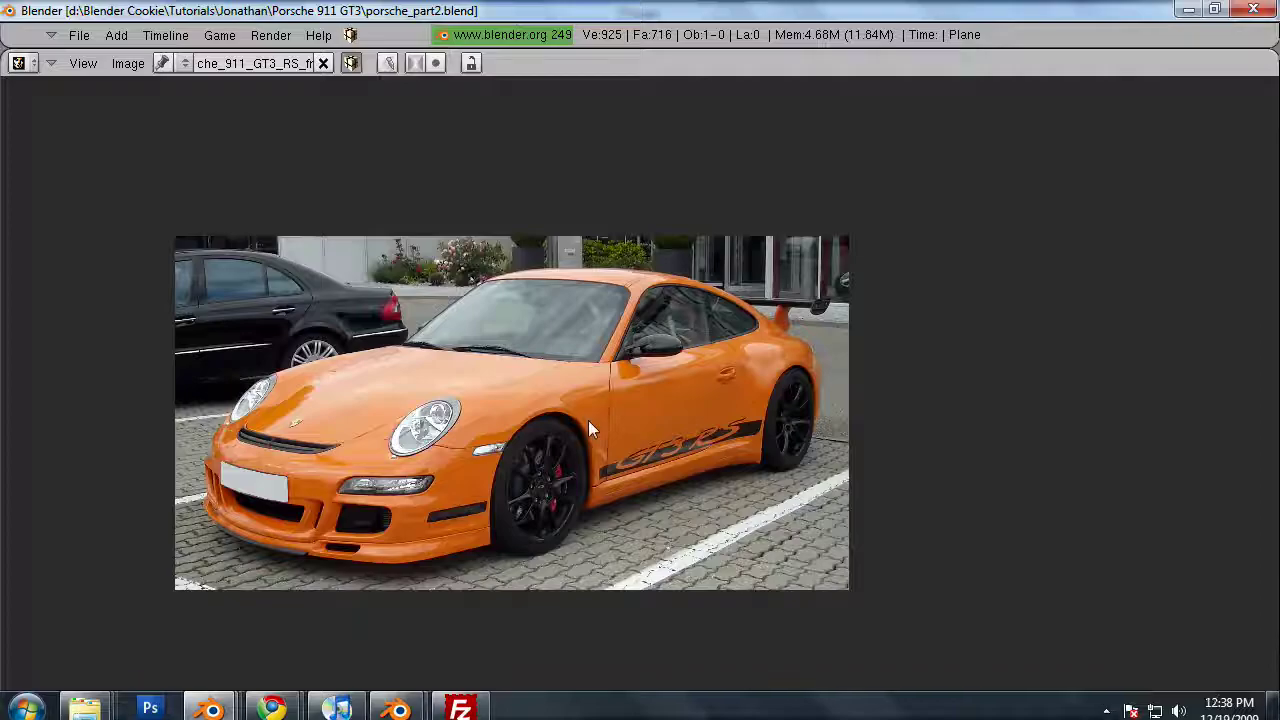
pyautogui.hotkey('ctrl', 'Up')
pyautogui.moveTo(418, 407); pyautogui.dragTo(351, 392, button='middle')
pyautogui.hotkey('ctrl', 'Up')
pyautogui.hotkey('ctrl', 'Up')
pyautogui.hotkey('ctrl', 'Up')
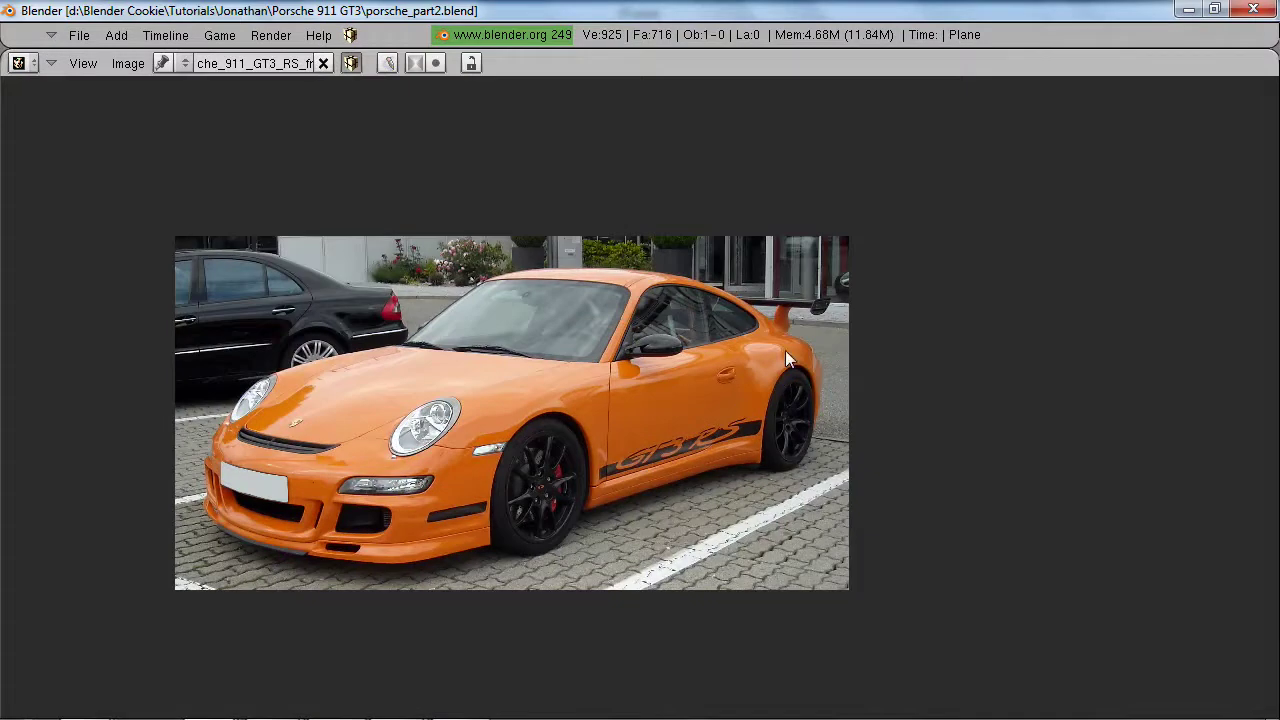
pyautogui.hotkey('ctrl', 'Up')
pyautogui.moveTo(435, 315)
pyautogui.mouseDown(button='middle')
pyautogui.moveTo(420, 330)
pyautogui.moveTo(430, 340)
pyautogui.mouseUp(button='middle')
pyautogui.scroll(-2, 1140, 313)
pyautogui.moveTo(316, 350); pyautogui.dragTo(226, 396, button='middle')
pyautogui.scroll(3, 346, 336)
pyautogui.moveTo(346, 338); pyautogui.dragTo(440, 309, button='middle')
# - Return to the front view and save the scene over porsche_part2.blend
pyautogui.press('KP_1')
pyautogui.hotkey('ctrl', 'w')
pyautogui.click(431, 309)
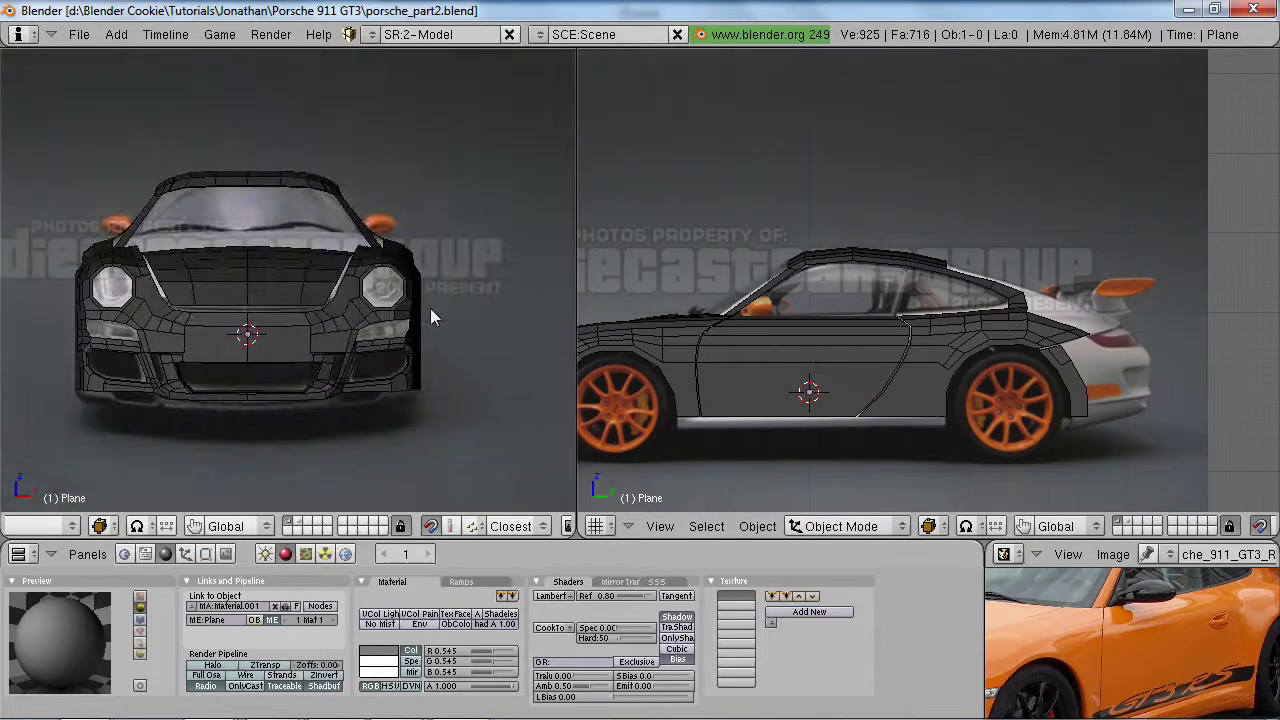
# - Show the side view in wireframe, enter edit mode on the body and select its lower edge between the wheels
pyautogui.keyDown('shift'); pyautogui.moveTo(1135, 384); pyautogui.dragTo(1186, 340, button='middle'); pyautogui.keyUp('shift')
pyautogui.keyDown('shift'); pyautogui.moveTo(912, 347); pyautogui.dragTo(1030, 340, button='middle'); pyautogui.keyUp('shift')
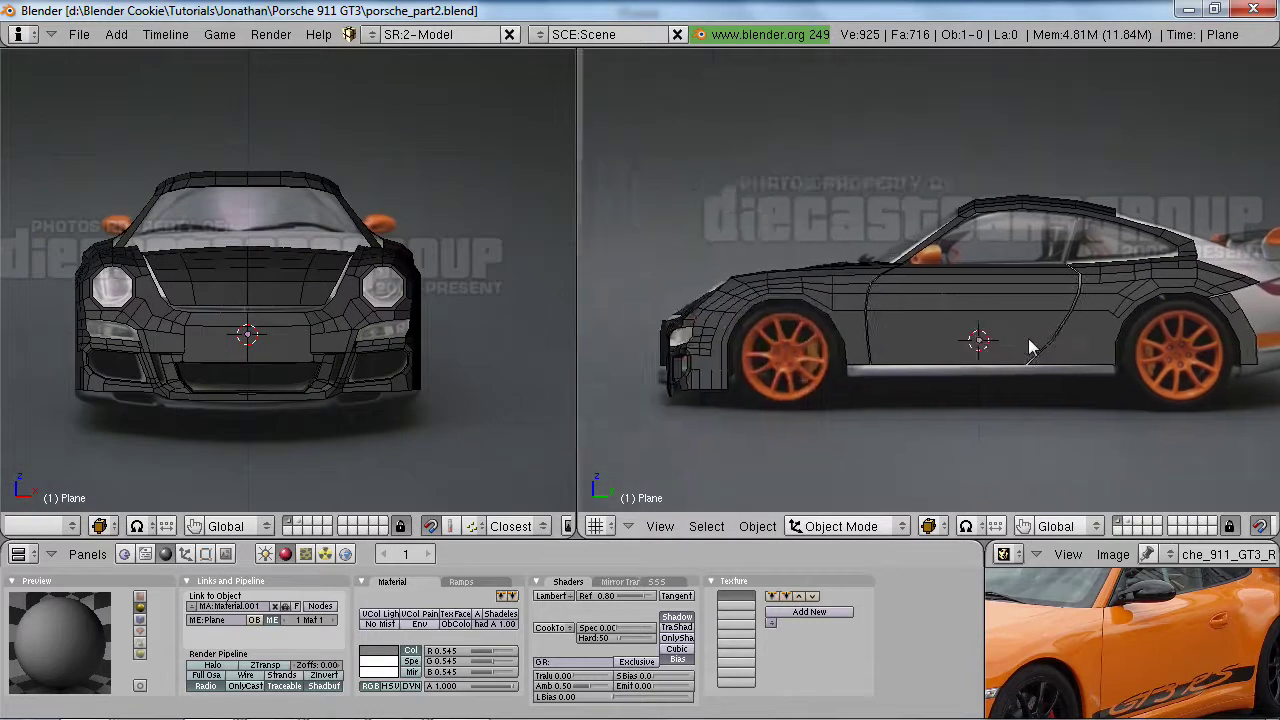
pyautogui.press('z')
pyautogui.scroll(1, 1021, 393)
pyautogui.keyDown('shift'); pyautogui.moveTo(1020, 395); pyautogui.dragTo(979, 383, button='middle'); pyautogui.keyUp('shift')
pyautogui.scroll(-2, 978, 383)
pyautogui.scroll(3, 783, 420)
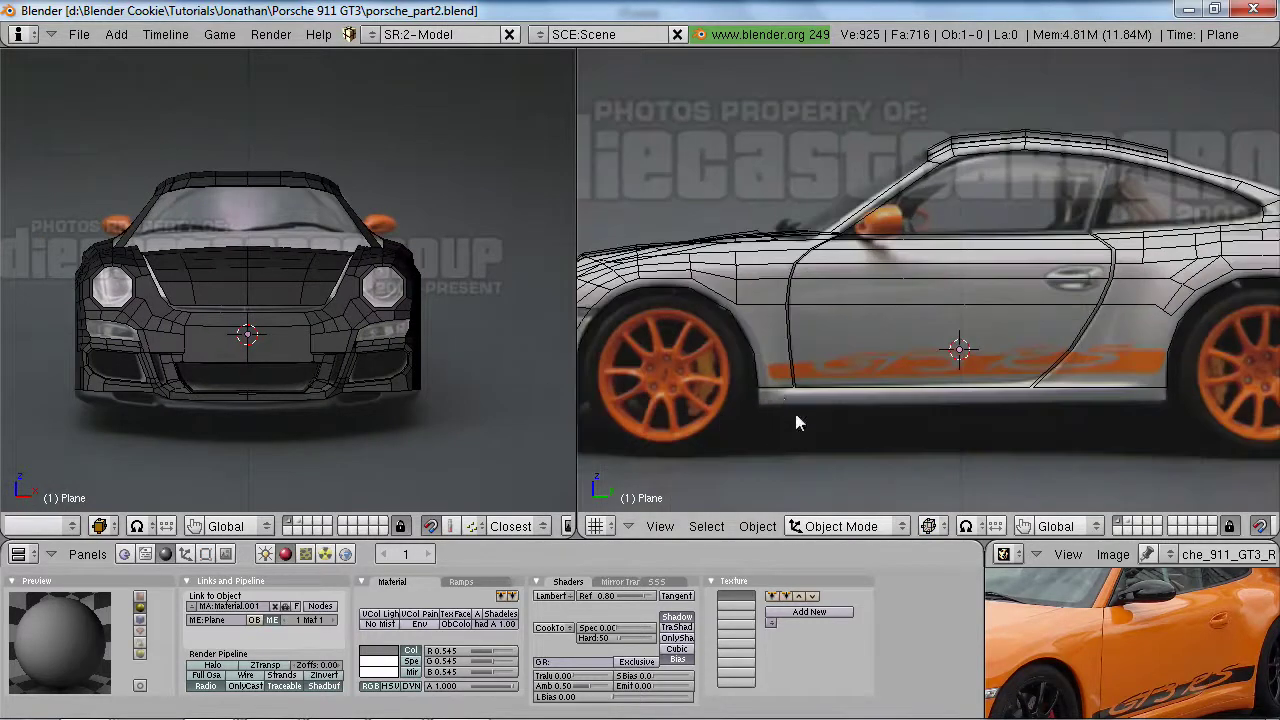
pyautogui.rightClick(969, 394)
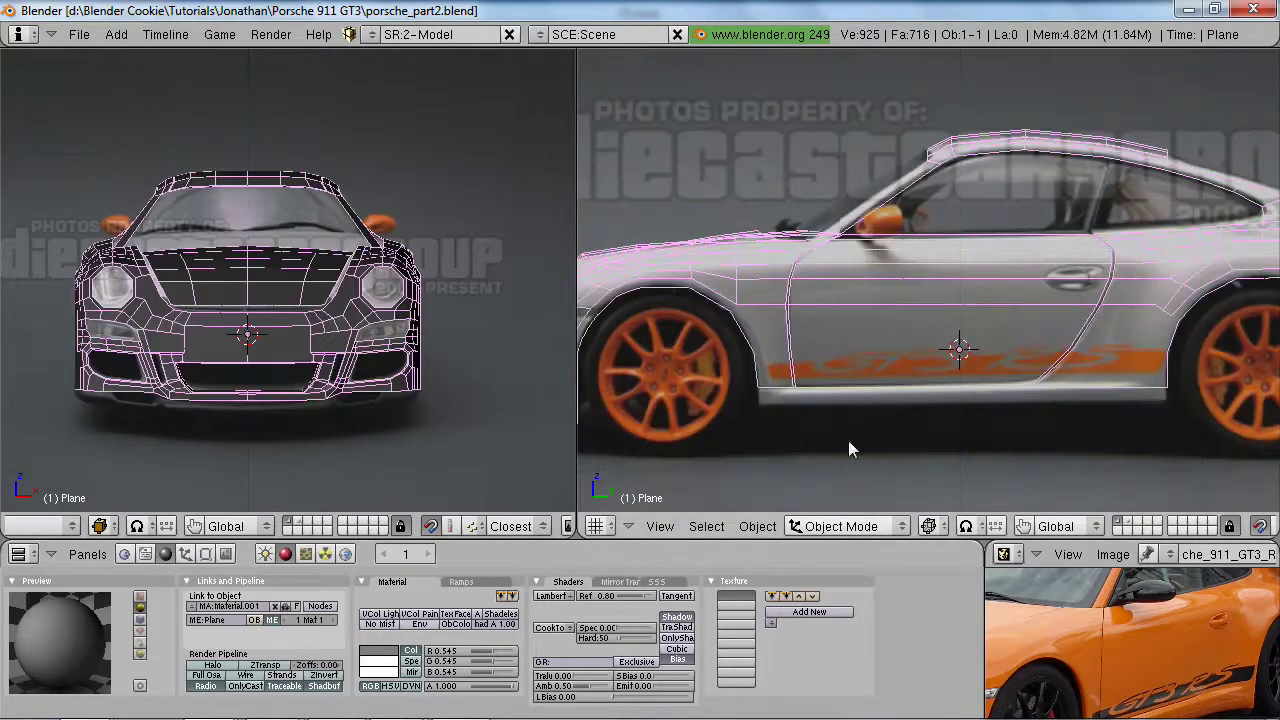
pyautogui.press('Tab')
pyautogui.moveTo(1138, 411); pyautogui.dragTo(1180, 418)
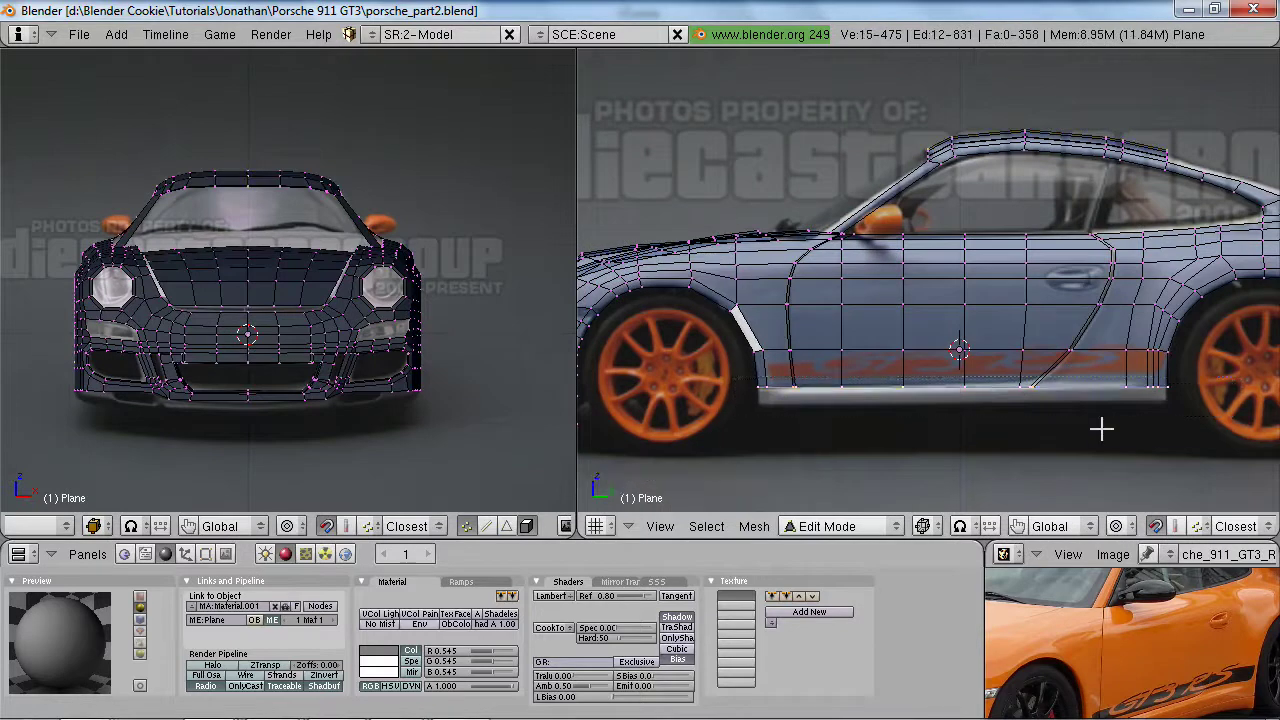
# - Select the bottom edge vertices between the door's rear seam and rear wheel, and extrude them down about 0.17 along Z
pyautogui.scroll(1, 1128, 463)
pyautogui.keyDown('shift'); pyautogui.scroll(-2, 1133, 475); pyautogui.keyUp('shift')
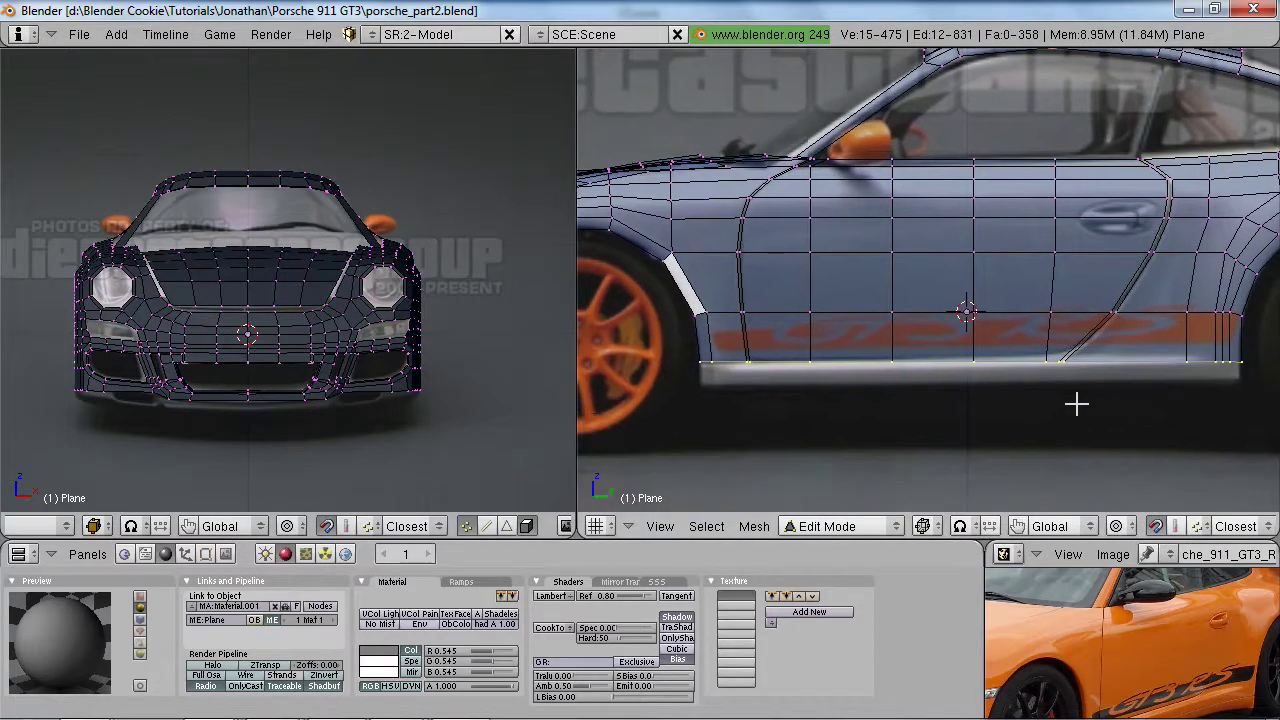
pyautogui.rightClick(1078, 376)
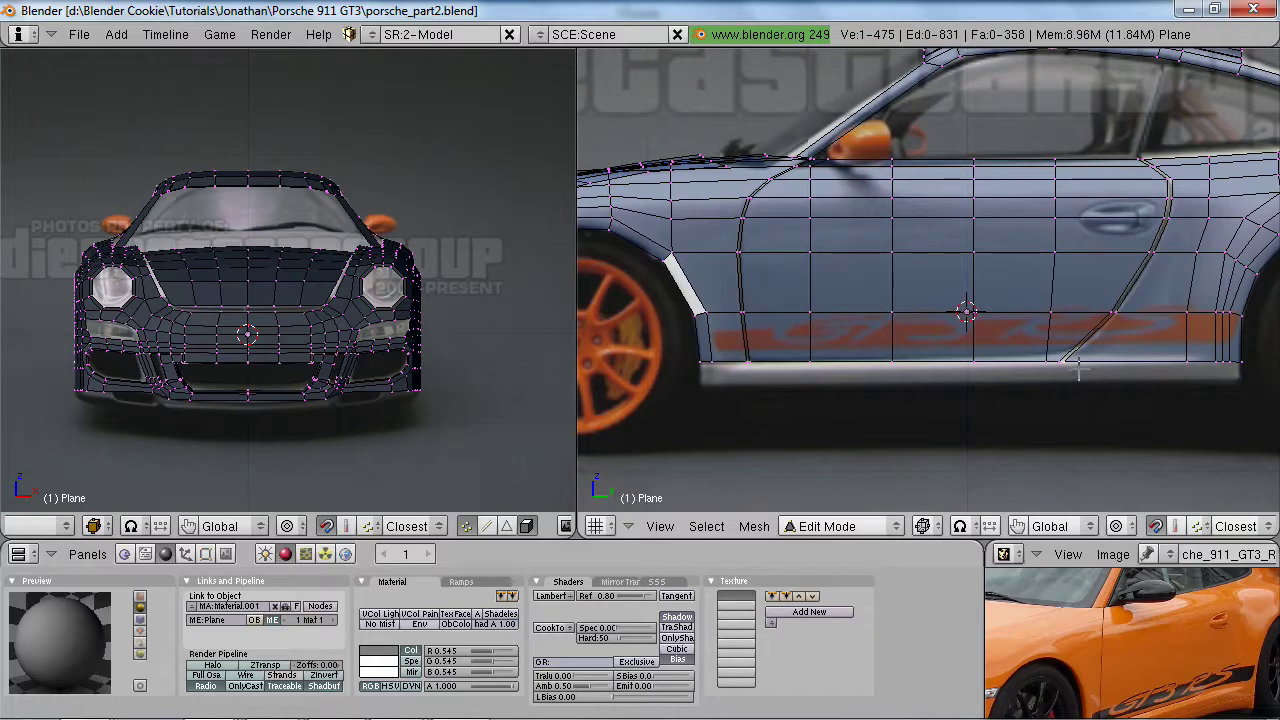
pyautogui.keyDown('shift'); pyautogui.rightClick(1198, 368); pyautogui.keyUp('shift')
pyautogui.press('b')
pyautogui.moveTo(1204, 349); pyautogui.dragTo(1278, 412)
pyautogui.keyDown('shift'); pyautogui.moveTo(1165, 424); pyautogui.dragTo(910, 380, button='middle'); pyautogui.keyUp('shift')
pyautogui.scroll(2, 910, 380)
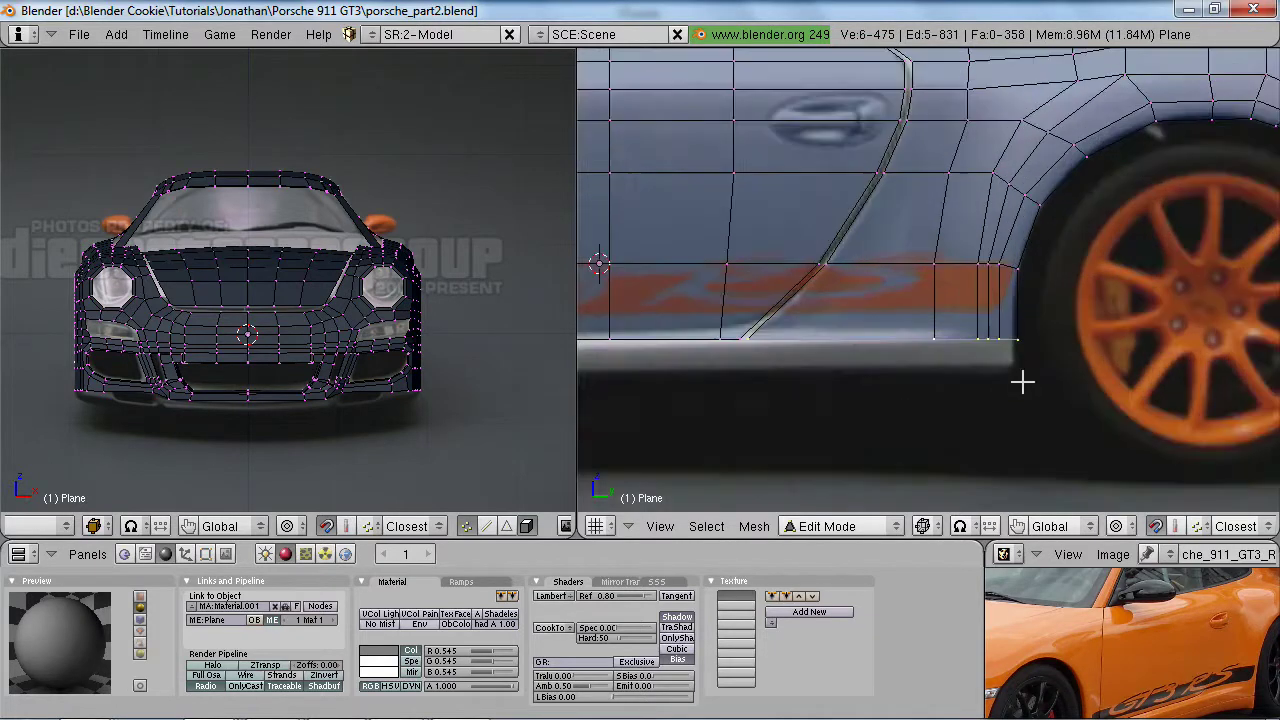
pyautogui.press('e')
pyautogui.click(1022, 381)
pyautogui.press('z')
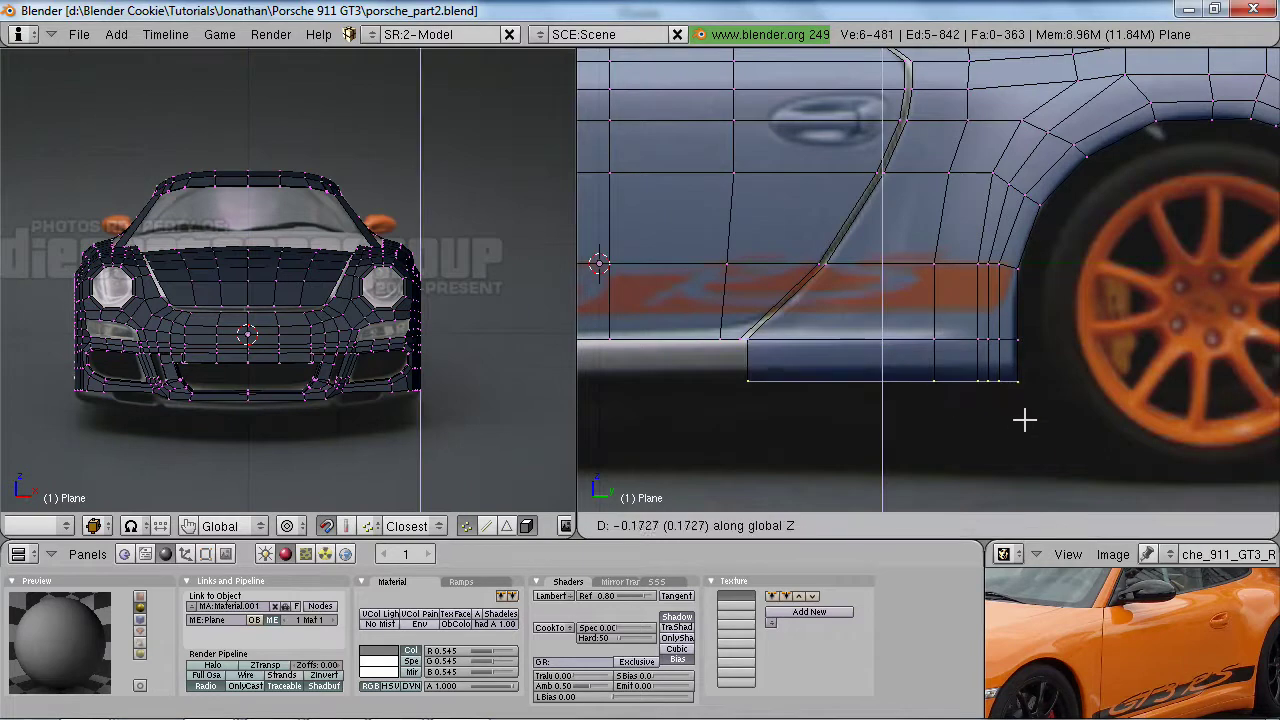
pyautogui.click(1027, 417)
# - Duplicate the lower body edge line in place from the front wheel arch to the door's rear corner
pyautogui.keyDown('shift'); pyautogui.moveTo(763, 428); pyautogui.dragTo(1149, 426, button='middle'); pyautogui.keyUp('shift')
pyautogui.press('a')
pyautogui.scroll(-3, 1000, 330)
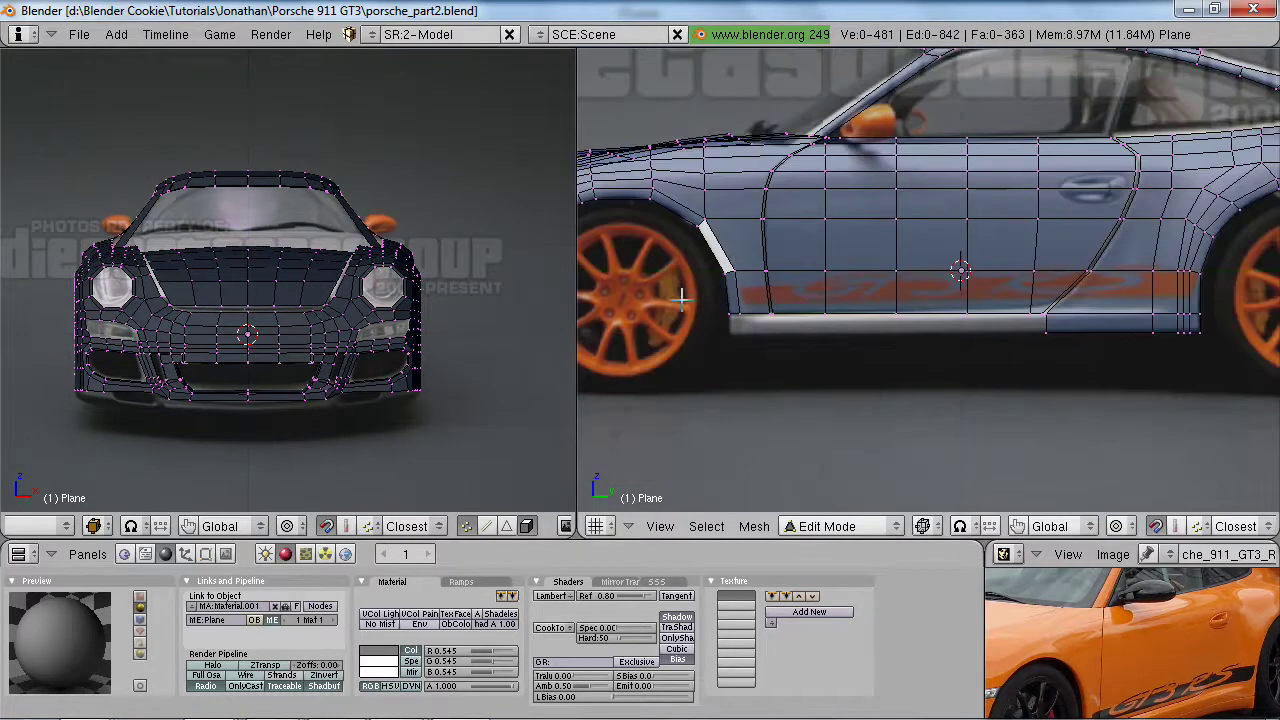
pyautogui.press('b')
pyautogui.moveTo(712, 308); pyautogui.dragTo(1046, 345)
pyautogui.scroll(3, 1057, 380)
pyautogui.press('g')
pyautogui.rightClick(1067, 398)
pyautogui.press('g')
pyautogui.press('z')
pyautogui.rightClick(1067, 399)
pyautogui.scroll(-2, 1072, 373)
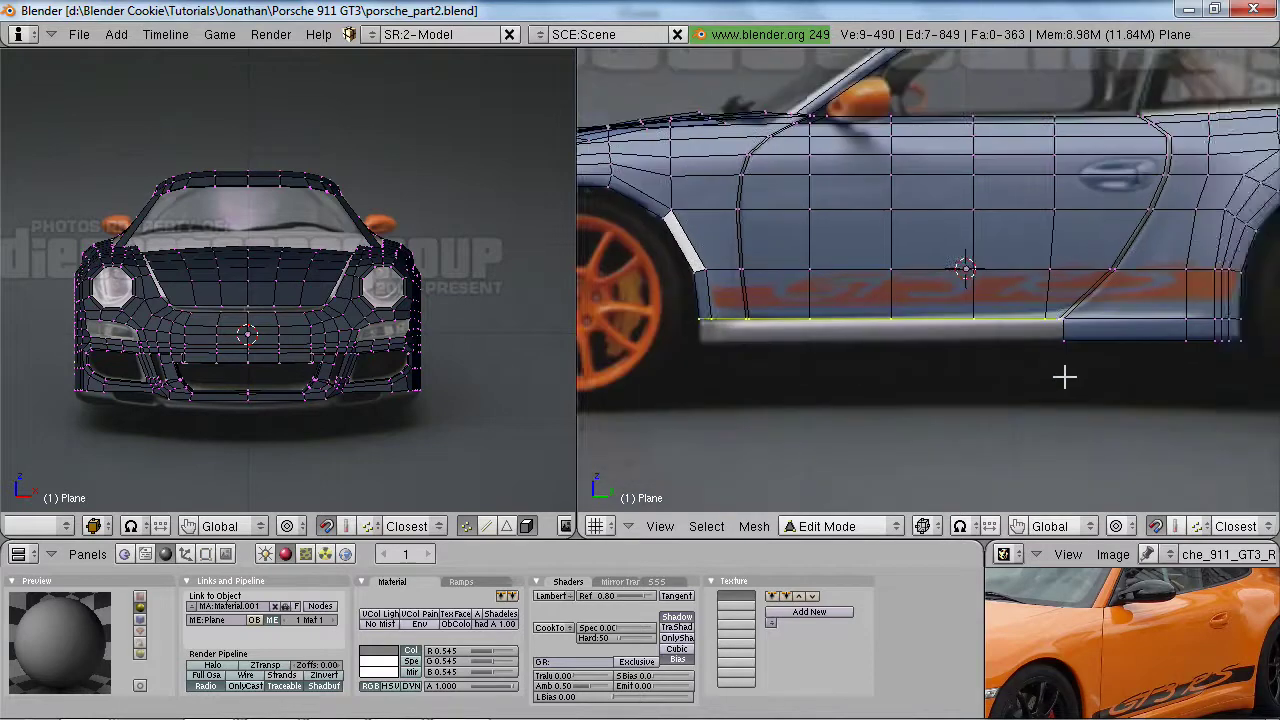
# - Box-select the lower edge line under the door and raise it about 0.03 along Z to open a panel gap
pyautogui.keyDown('ctrl'); pyautogui.hscroll(-2, 986, 354); pyautogui.keyUp('ctrl')
pyautogui.press('a')
pyautogui.press('a')
pyautogui.press('b')
pyautogui.moveTo(733, 313); pyautogui.dragTo(1121, 345)
pyautogui.press('g')
pyautogui.press('z')
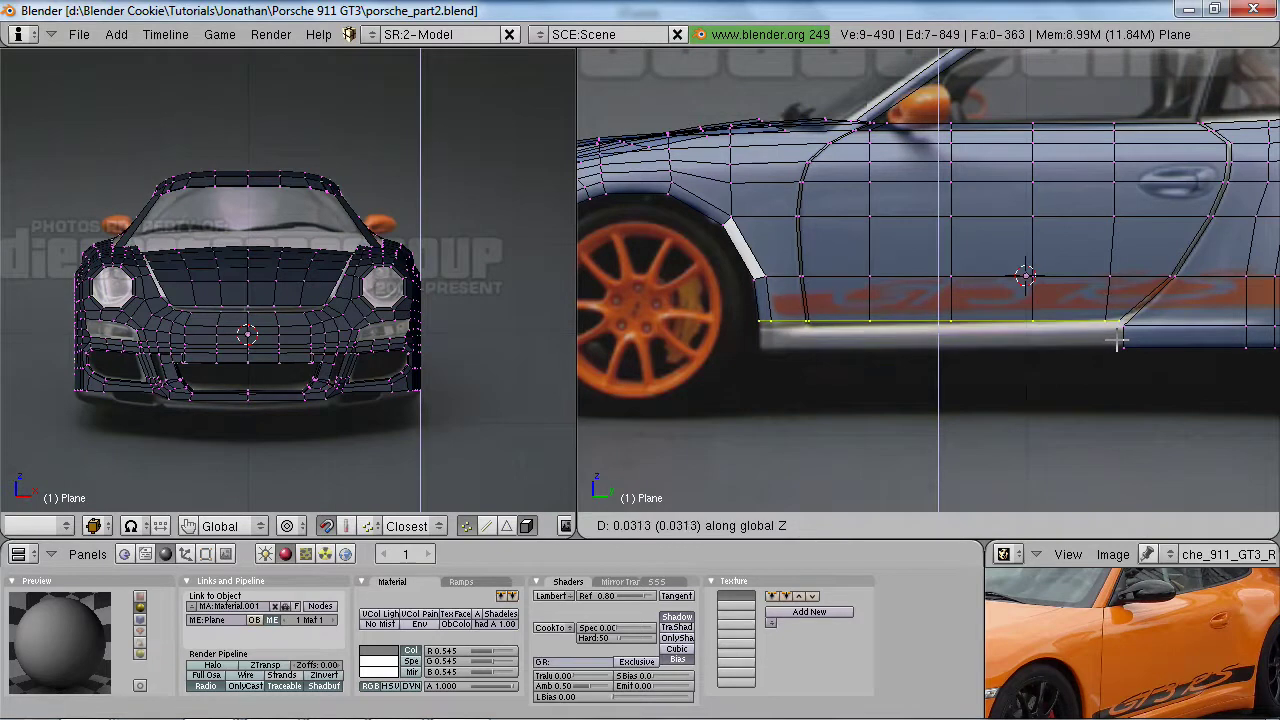
pyautogui.click(1118, 342)
# - Merge the two sill line vertices at the bottom of the door's front seam
pyautogui.scroll(3, 1103, 400)
pyautogui.press('a')
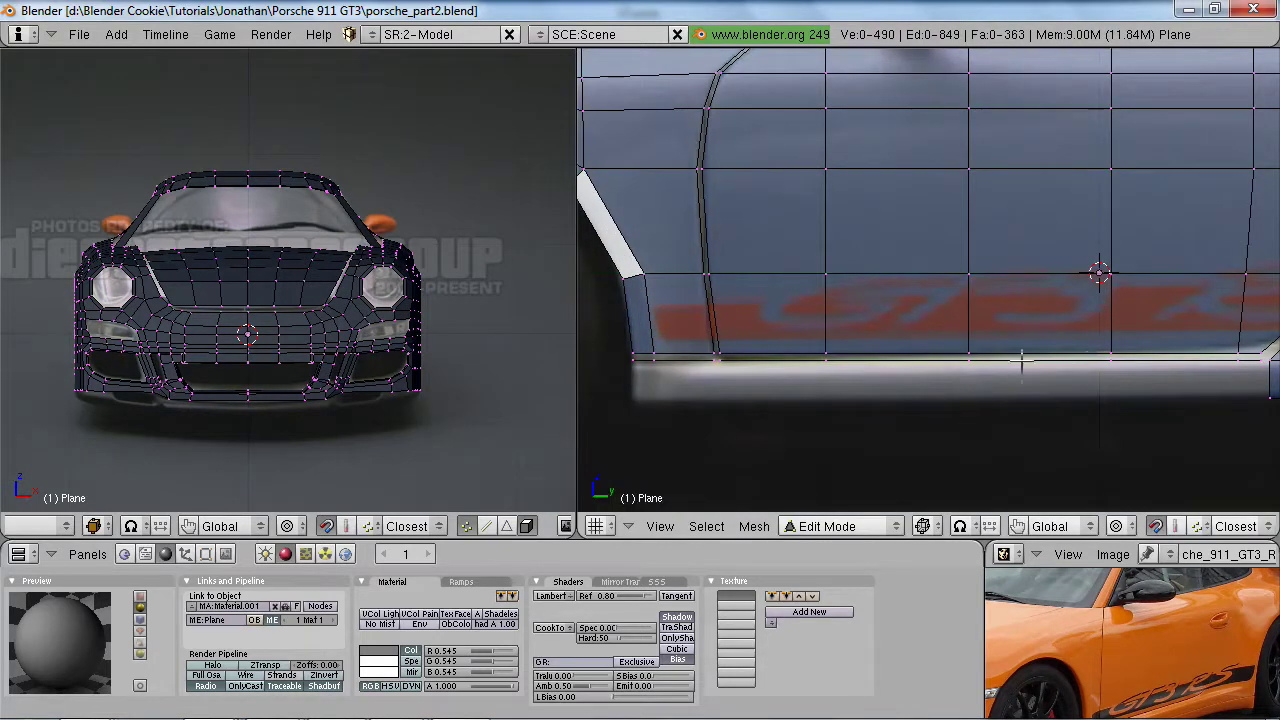
pyautogui.rightClick(714, 358)
pyautogui.press('w')
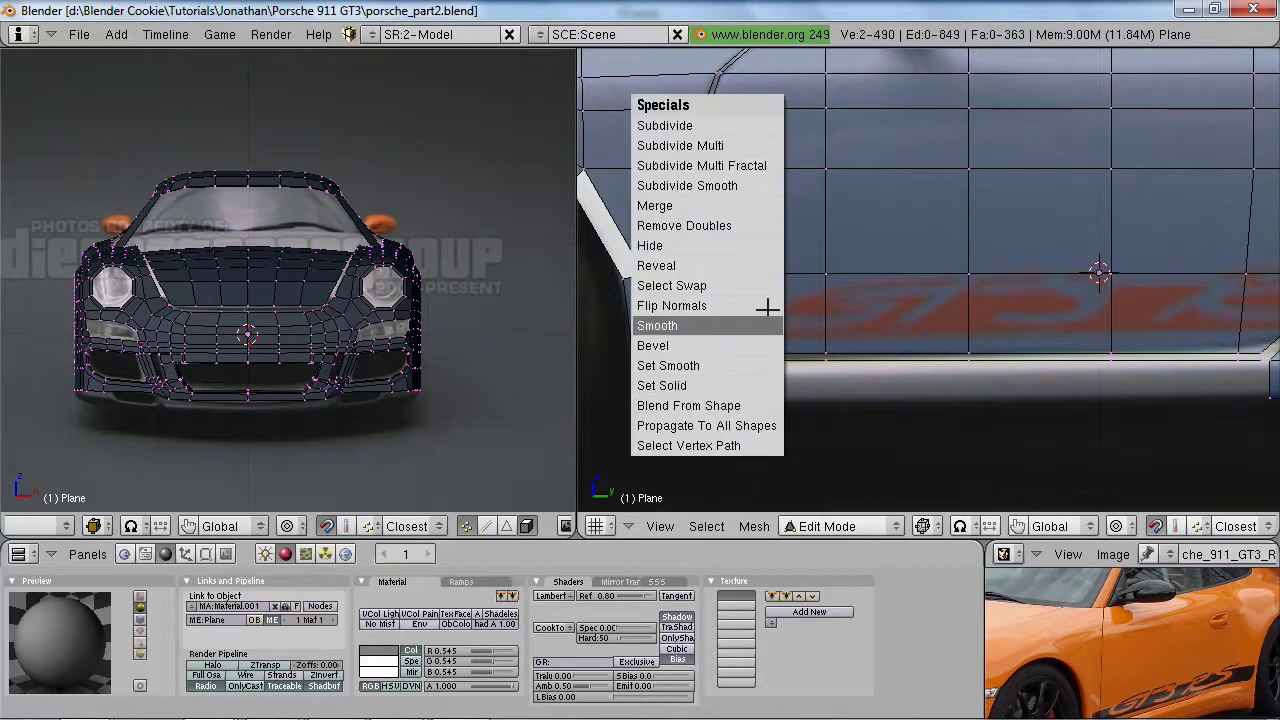
pyautogui.click(718, 199)
pyautogui.click(746, 248)
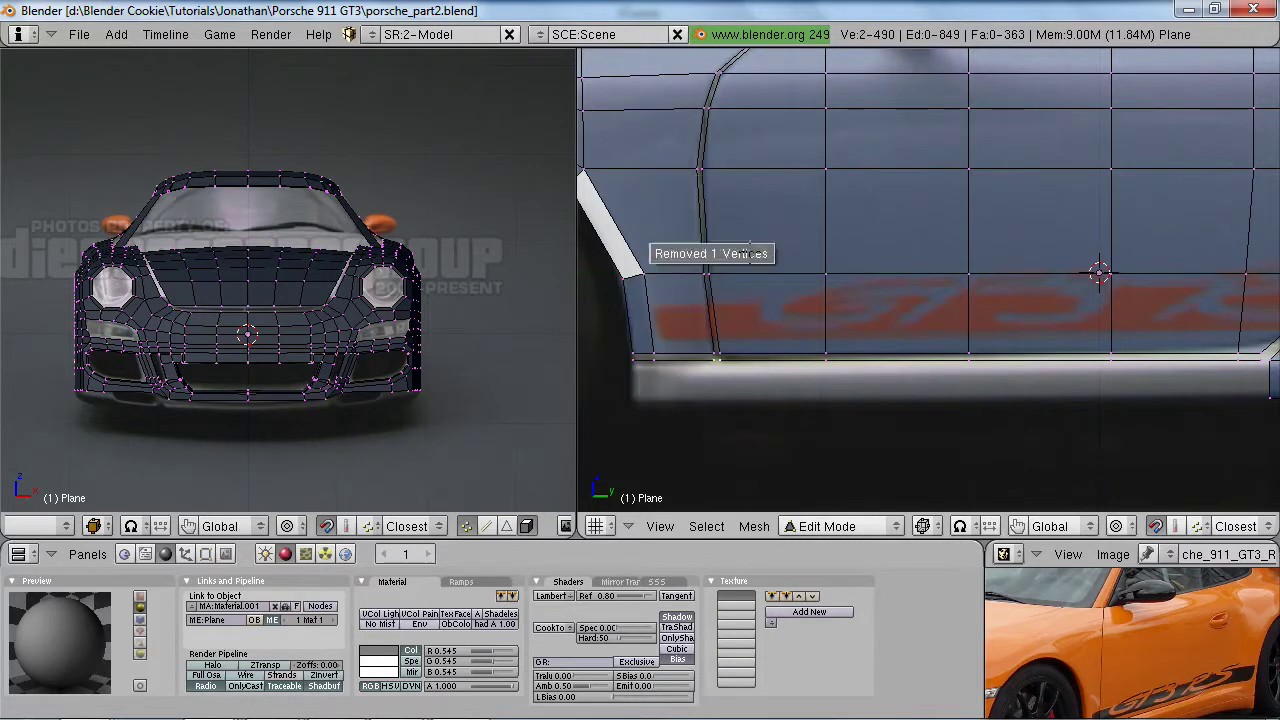
# - Merge the two sill line vertices at the door's rear lower corner
pyautogui.keyDown('shift'); pyautogui.moveTo(845, 397); pyautogui.dragTo(754, 394, button='middle'); pyautogui.keyUp('shift')
pyautogui.keyDown('shift'); pyautogui.moveTo(1105, 387); pyautogui.dragTo(770, 372, button='middle'); pyautogui.keyUp('shift')
pyautogui.keyDown('ctrl'); pyautogui.hscroll(-3, 790, 350); pyautogui.keyUp('ctrl')
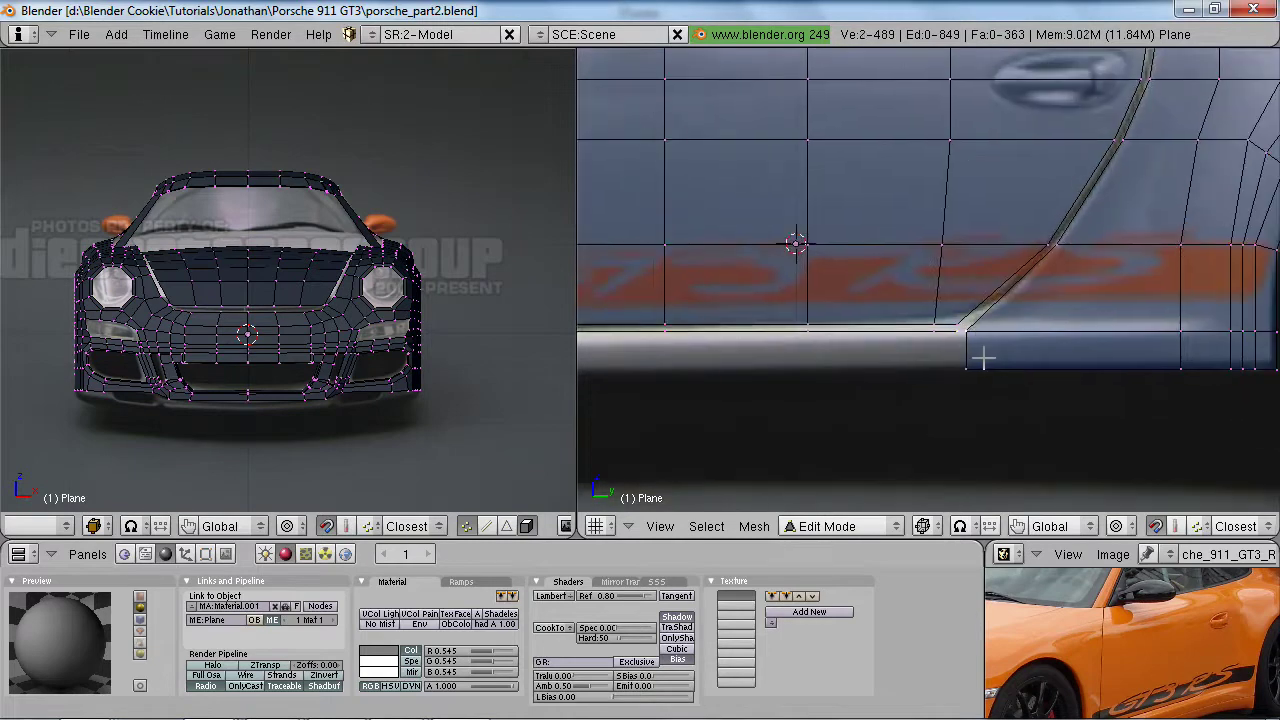
pyautogui.press('w')
pyautogui.click(908, 360)
pyautogui.click(940, 360)
# - Select the sill edge line below the door and extrude it down 0.1357 along Z to meet the rear sill section
pyautogui.scroll(-1, 980, 302)
pyautogui.keyDown('alt'); pyautogui.rightClick(925, 326); pyautogui.keyUp('alt')
pyautogui.scroll(-5, 934, 360)
pyautogui.scroll(5, 857, 346)
pyautogui.press('e')
pyautogui.click(974, 367)
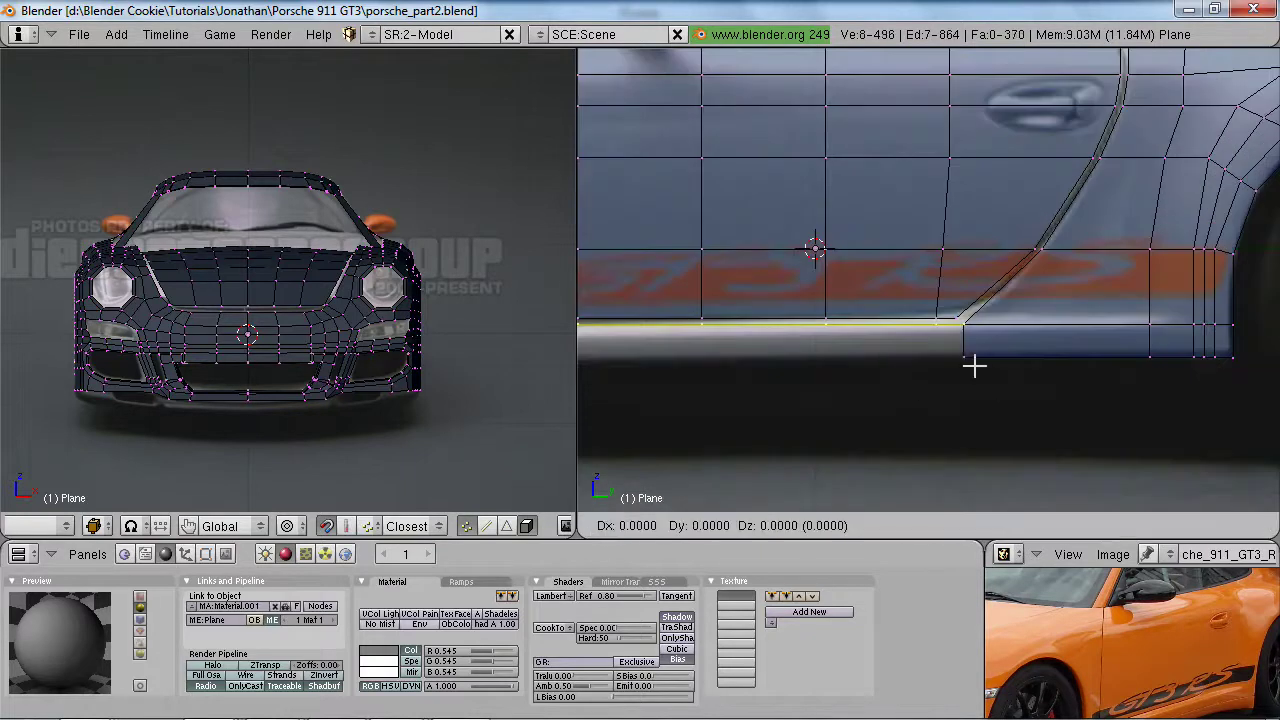
pyautogui.press('z')
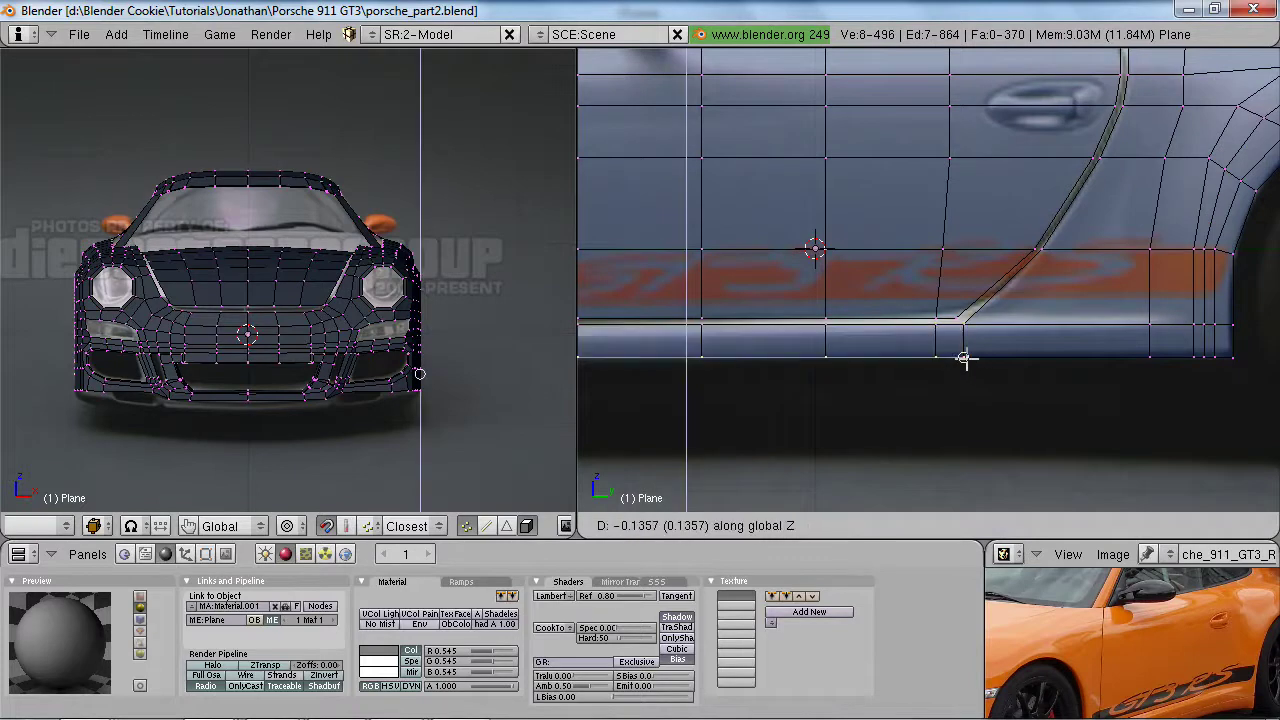
pyautogui.click(963, 358)
# - Select the whole mesh and remove its doubled vertices
pyautogui.press('a')
pyautogui.press('a')
pyautogui.scroll(-4, 963, 358)
pyautogui.press('w')
pyautogui.click(963, 381)
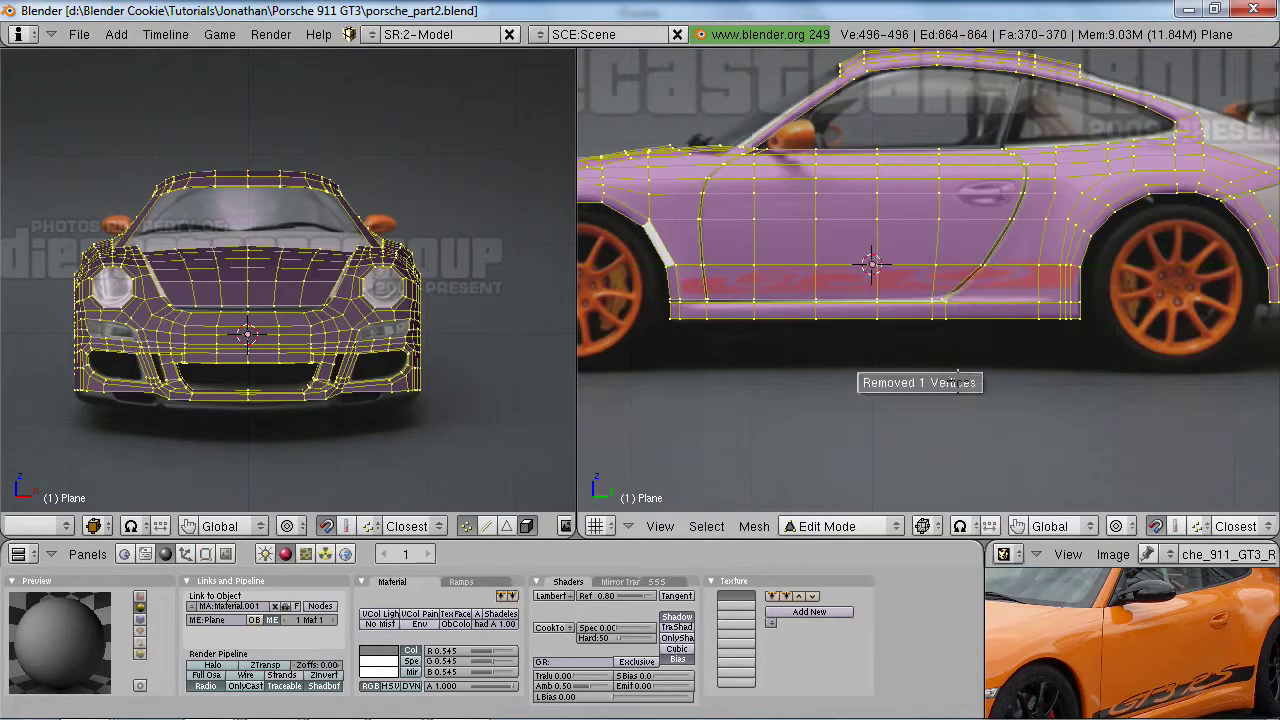
# - View the sill up close at an angle and toggle the AutoMerge Editing option for the mesh
pyautogui.scroll(6, 908, 376)
pyautogui.moveTo(908, 376); pyautogui.dragTo(791, 408, button='middle')
pyautogui.click(661, 527)
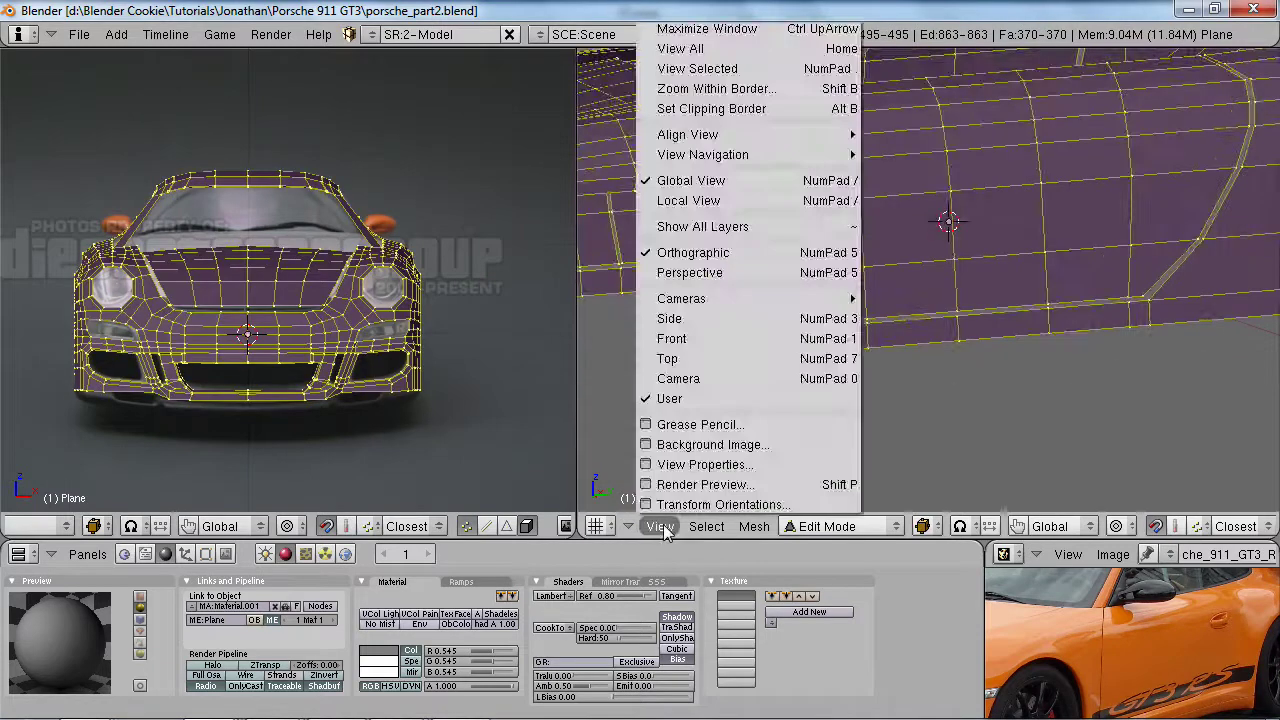
pyautogui.click(752, 527)
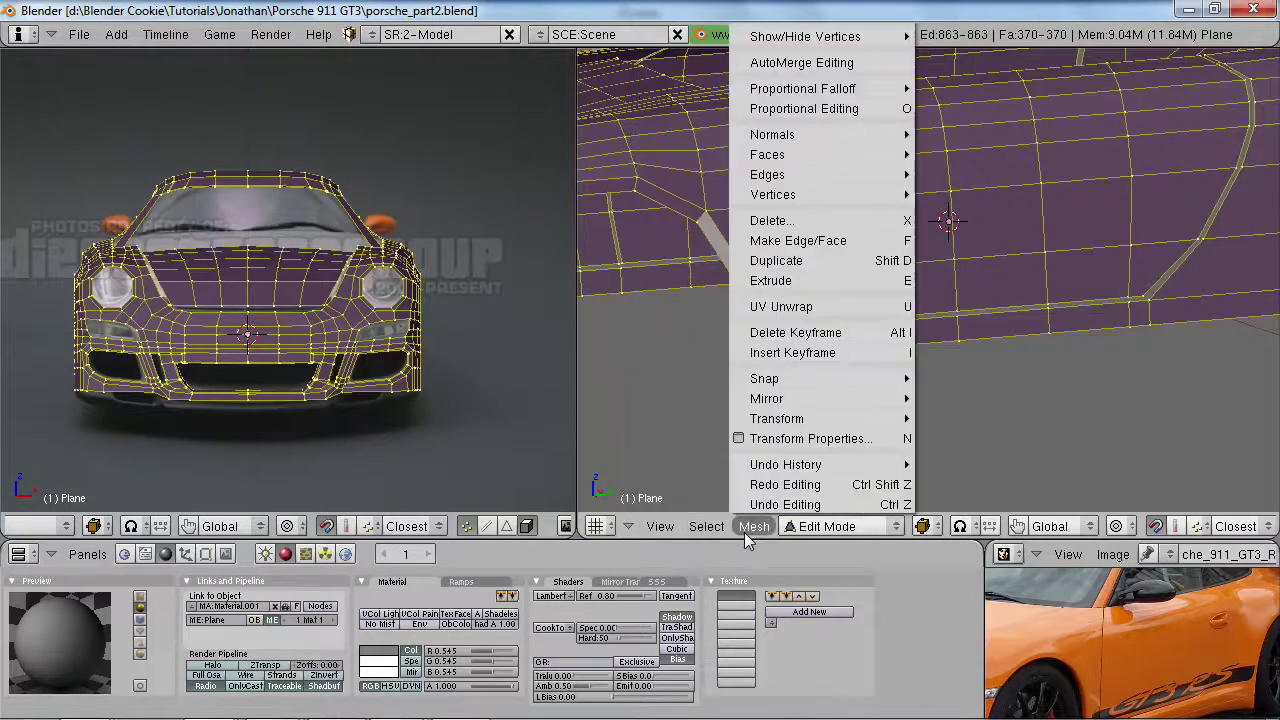
pyautogui.click(817, 70)
# - Duplicate the short bottom sill edge below the door's rear corner and move the copy straight down along Z
pyautogui.keyDown('shift'); pyautogui.moveTo(1076, 356); pyautogui.dragTo(880, 268, button='middle'); pyautogui.keyUp('shift')
pyautogui.press('a')
pyautogui.scroll(3, 922, 244)
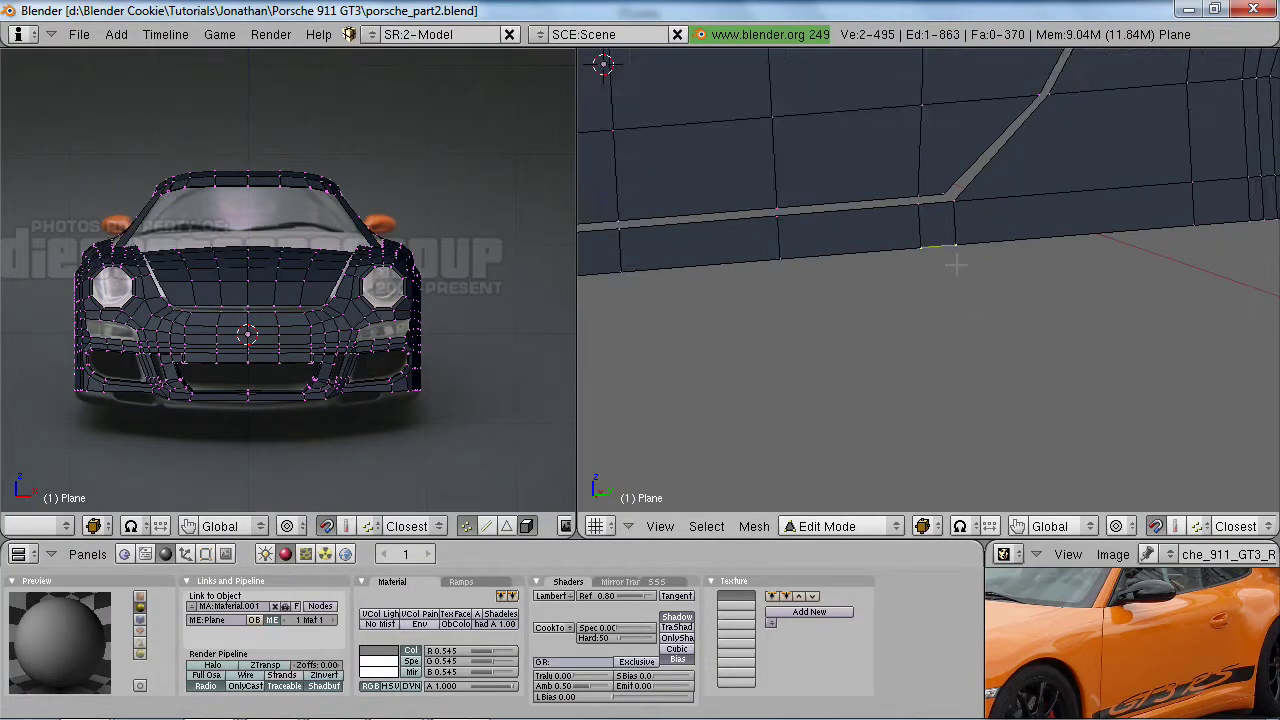
pyautogui.press('KP_1')
pyautogui.press('g')
pyautogui.press('z')
pyautogui.press('Escape')
pyautogui.press('g')
pyautogui.press('z')
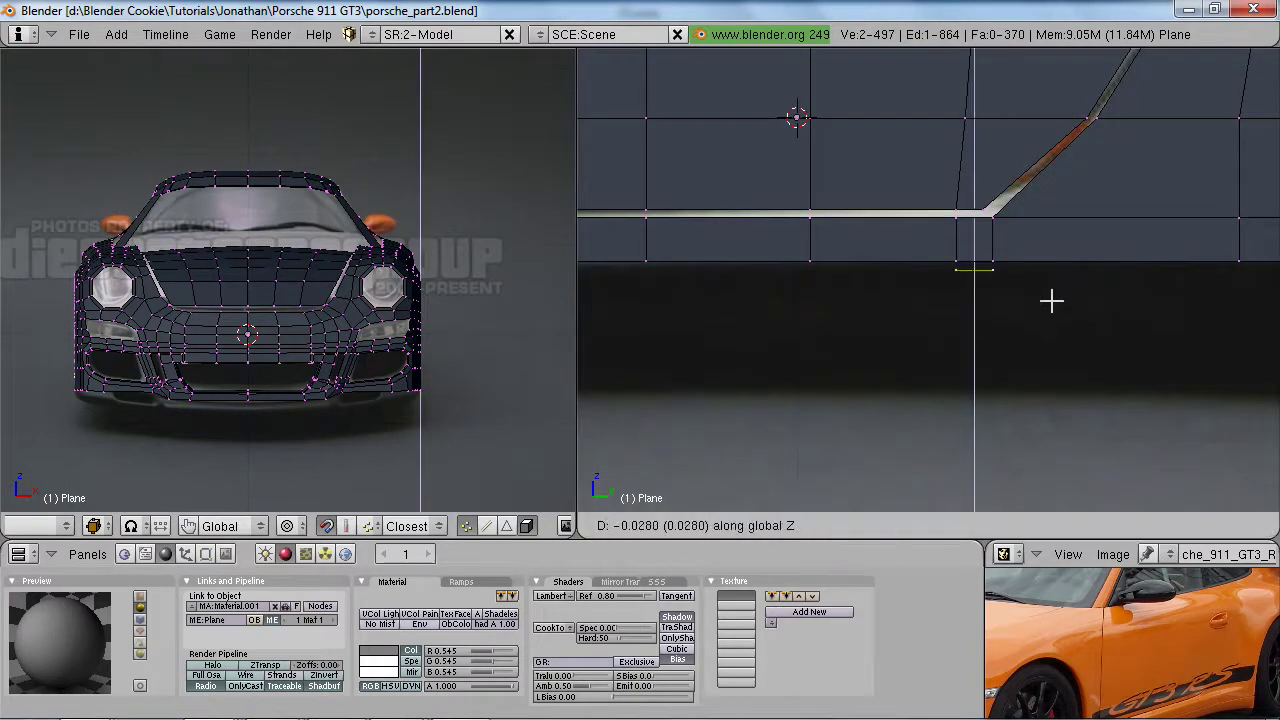
pyautogui.click(1054, 323)
# - Extrude the short sill edge at the door's rear corner down 0.0995 along Z, snapping it onto the duplicated edge
pyautogui.press('a')
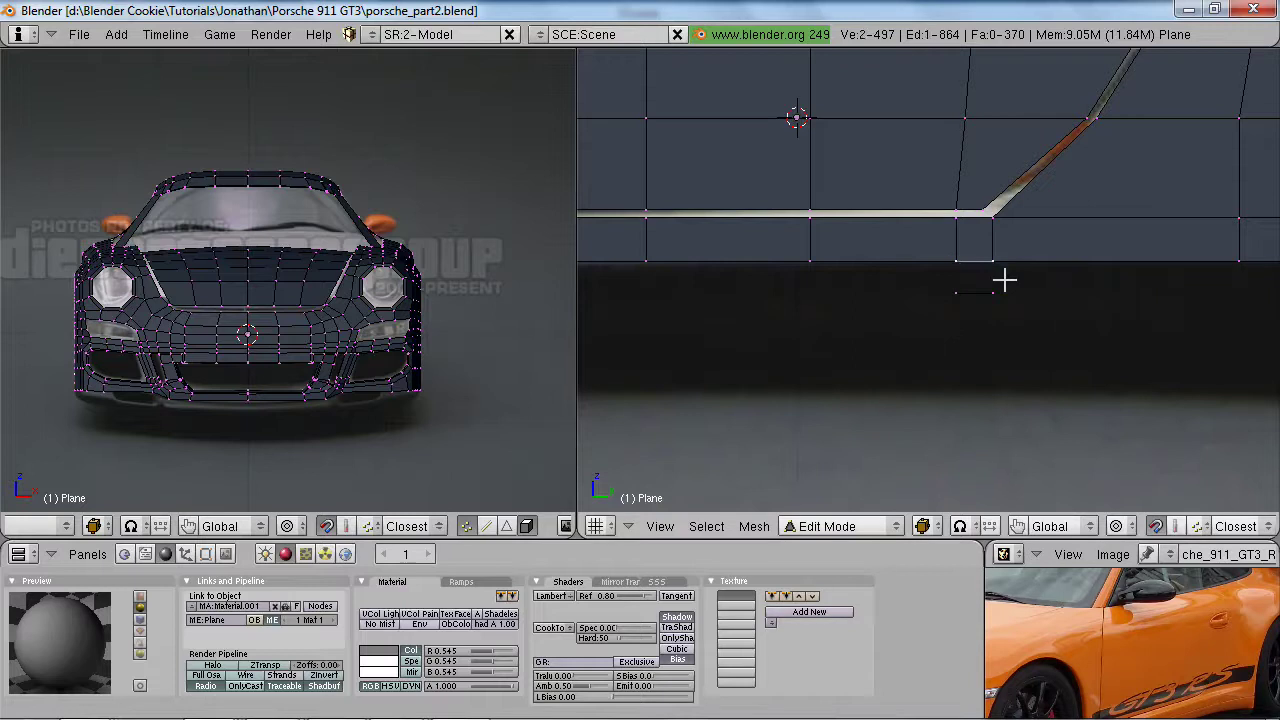
pyautogui.press('e')
pyautogui.click(1003, 277)
pyautogui.press('z')
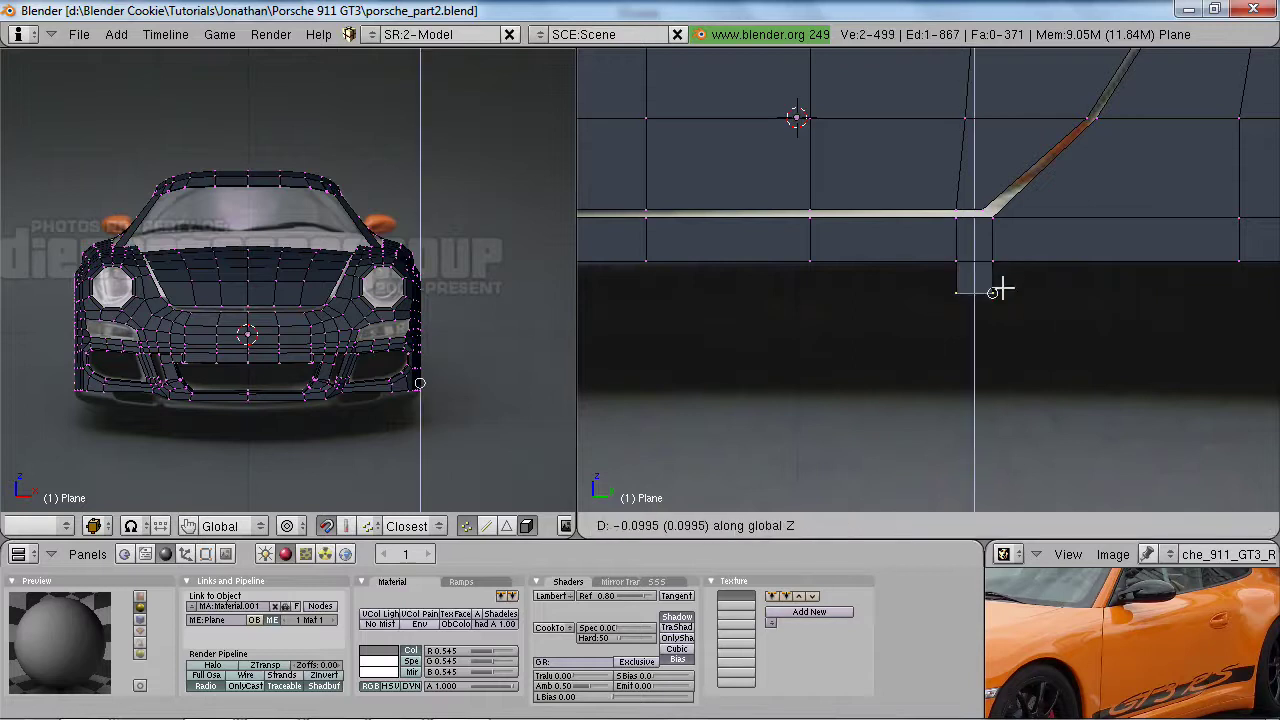
pyautogui.click(1000, 291)
pyautogui.moveTo(943, 300); pyautogui.dragTo(908, 328, button='middle')
pyautogui.press('g')
pyautogui.rightClick(990, 297)
# - Delete the lower vertices of the test extrusion hanging beneath the sill at the door's rear corner
pyautogui.rightClick(953, 299)
pyautogui.press('b')
pyautogui.moveTo(942, 283); pyautogui.dragTo(1029, 331)
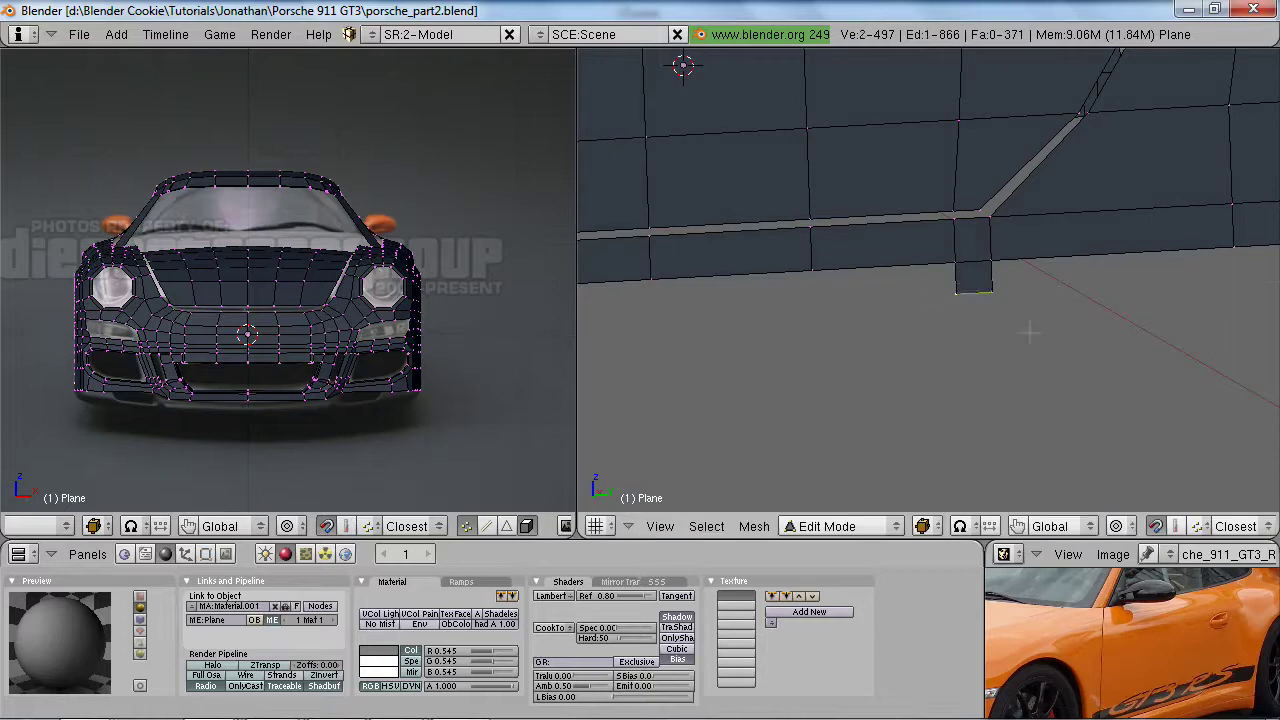
pyautogui.press('x')
pyautogui.click(1030, 217)
pyautogui.scroll(-5, 957, 251)
pyautogui.moveTo(957, 255); pyautogui.dragTo(887, 316, button='middle')
# - Box-select the full side sill strip beneath the door in the side view
pyautogui.press('a')
pyautogui.press('a')
pyautogui.press('KP_3')
pyautogui.scroll(4, 900, 330)
pyautogui.keyDown('shift'); pyautogui.moveTo(1051, 353); pyautogui.dragTo(1003, 353, button='middle'); pyautogui.keyUp('shift')
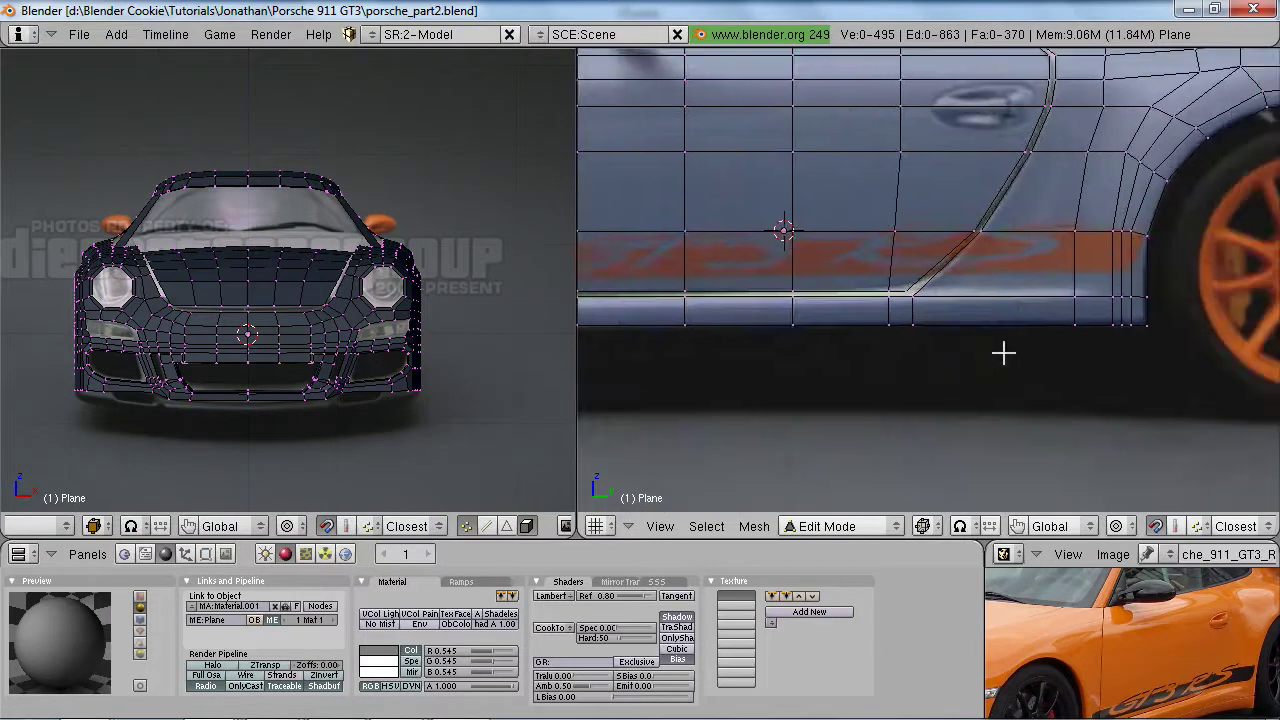
pyautogui.scroll(-3, 1040, 350)
pyautogui.press('b')
pyautogui.moveTo(612, 284)
pyautogui.mouseDown()
pyautogui.moveTo(1108, 366)
pyautogui.moveTo(1088, 371)
pyautogui.mouseUp()
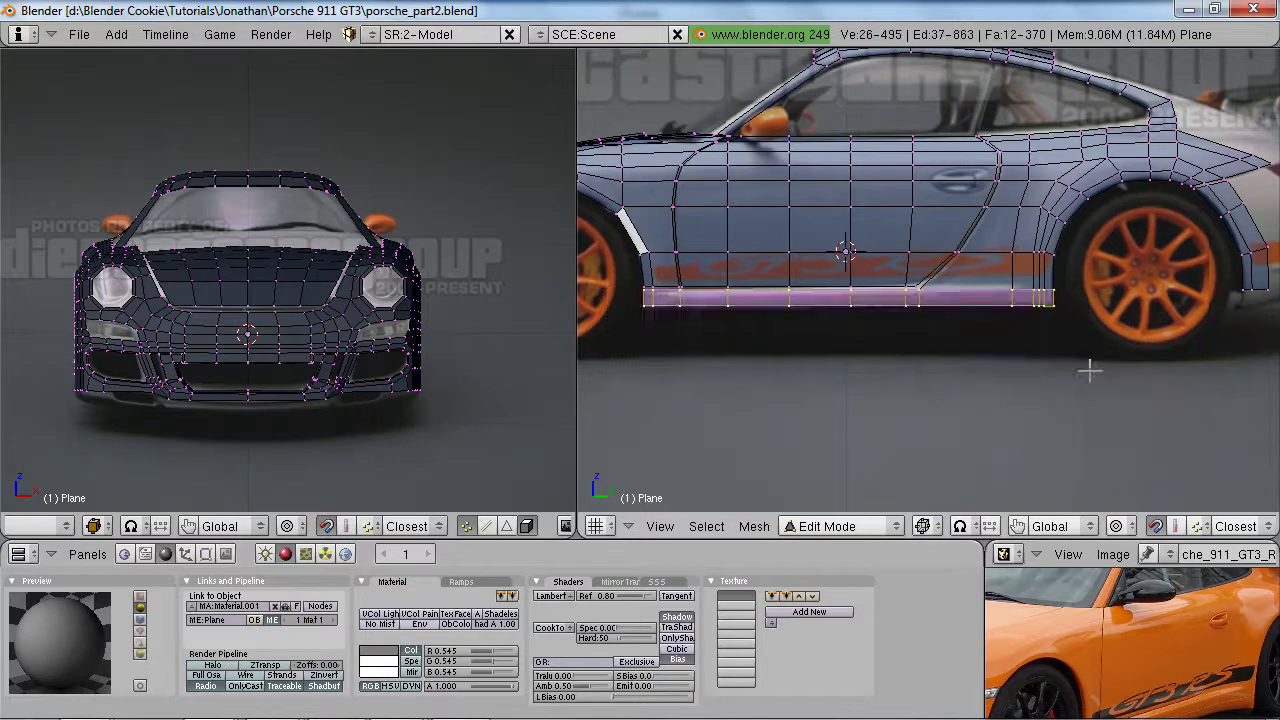
# - Switch to layer 2 to hide the body and examine the sill on the side reference and in the enlarged photo
pyautogui.press('2')
pyautogui.scroll(2, 985, 409)
pyautogui.keyDown('shift'); pyautogui.moveTo(756, 370); pyautogui.dragTo(872, 352); pyautogui.keyUp('shift')
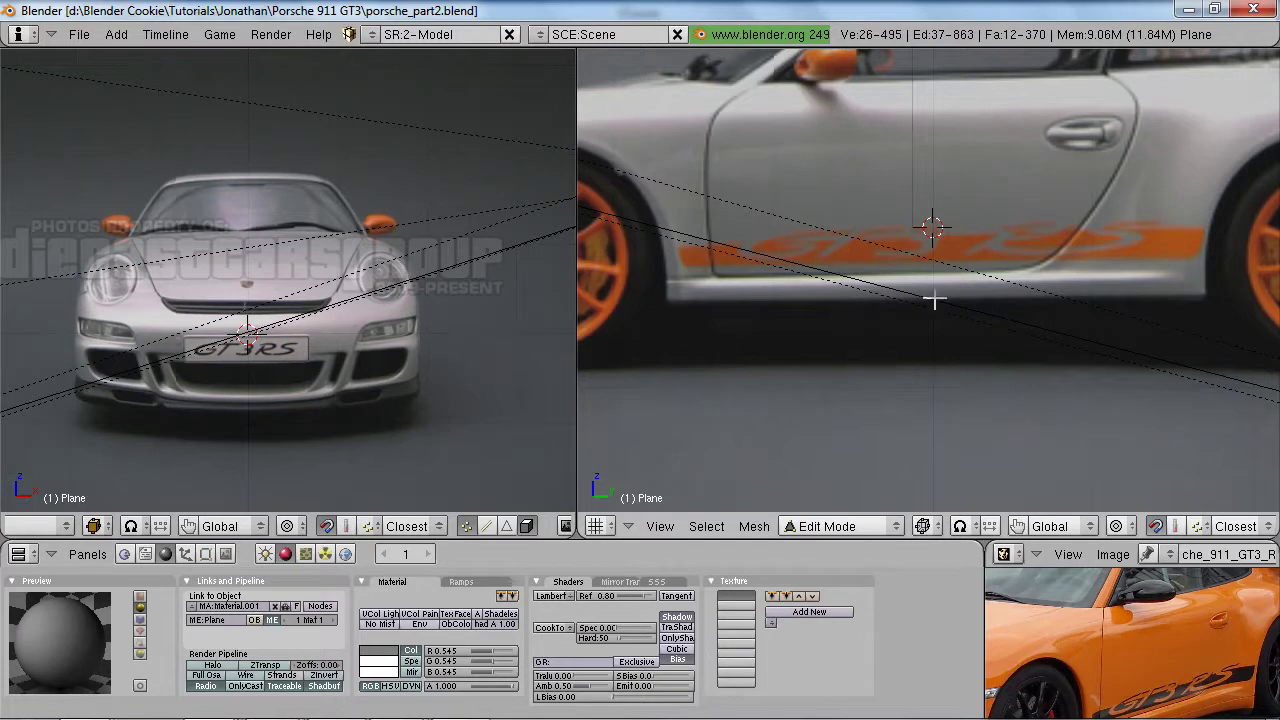
pyautogui.hotkey('ctrl', 'Up')
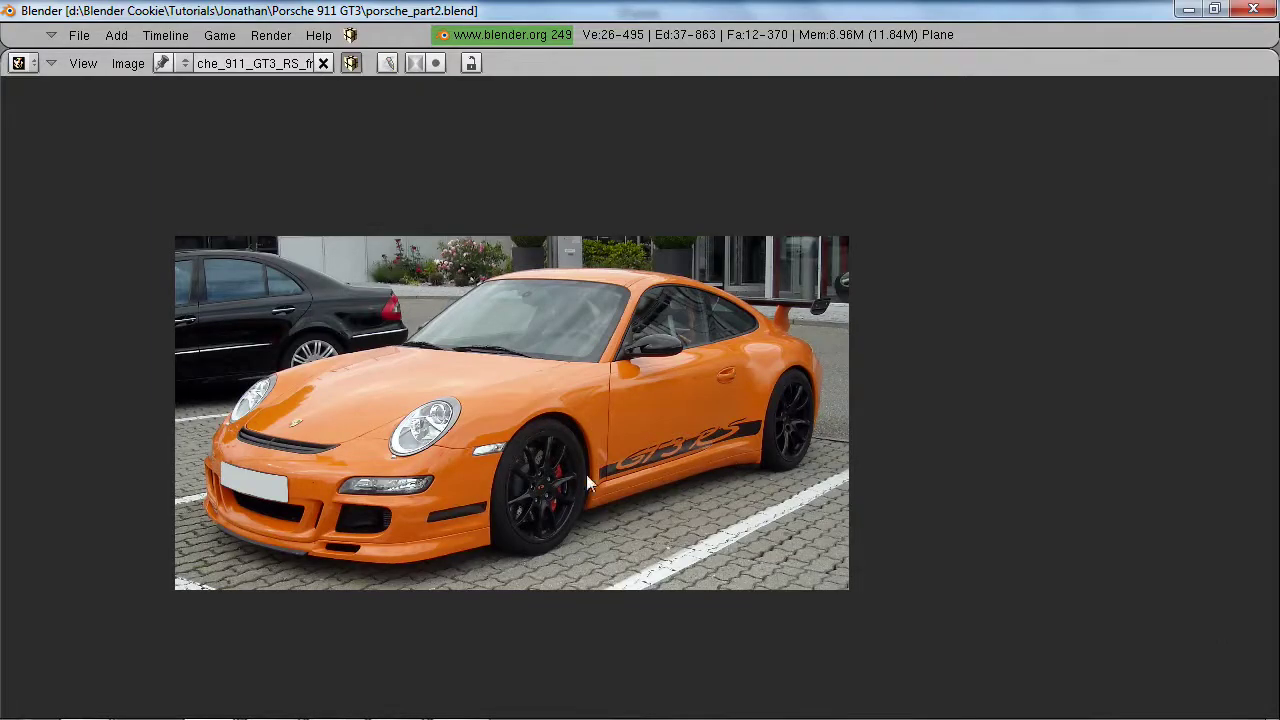
pyautogui.hotkey('ctrl', 'Up')
# - Show the body on layer 1 again in Edit Mode and check its side against the enlarged reference photo
pyautogui.keyDown('shift'); pyautogui.moveTo(723, 323); pyautogui.dragTo(794, 334, button='middle'); pyautogui.keyUp('shift')
pyautogui.press('Tab')
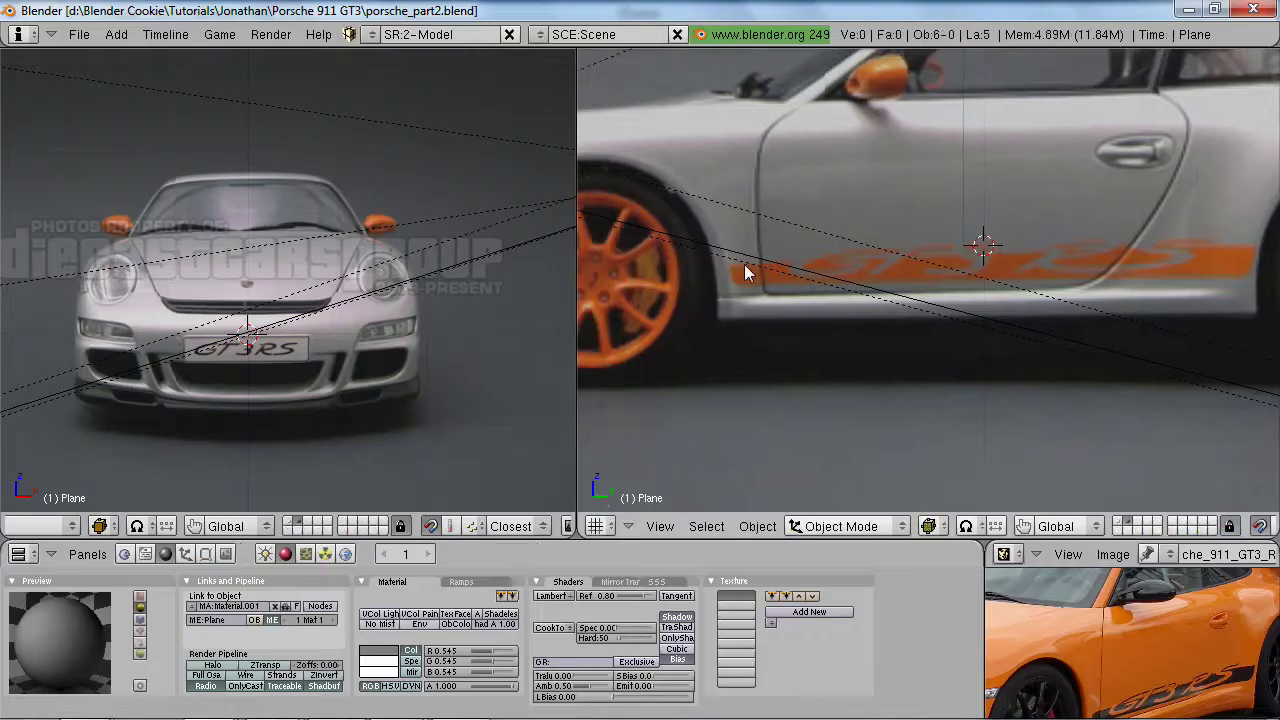
pyautogui.moveTo(919, 264); pyautogui.dragTo(889, 286, button='middle')
pyautogui.press('1')
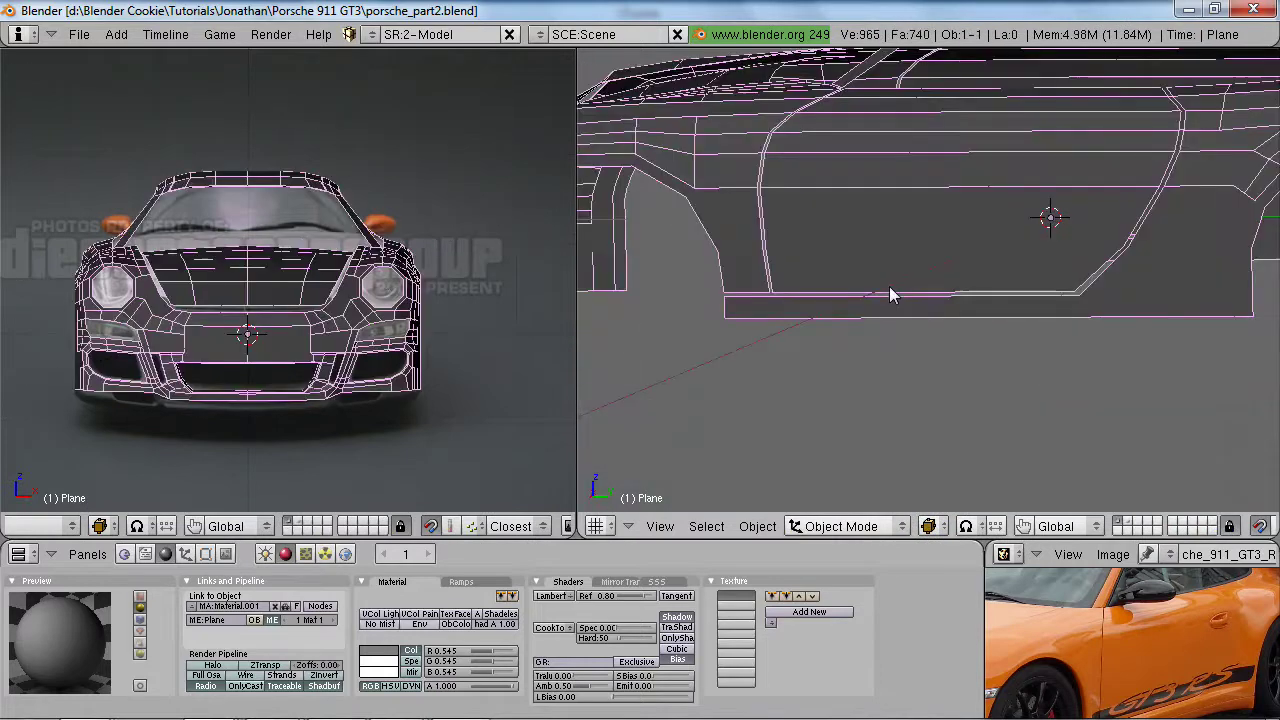
pyautogui.press('KP_3')
pyautogui.press('Tab')
pyautogui.moveTo(1046, 271); pyautogui.dragTo(985, 365, button='middle')
pyautogui.hotkey('ctrl', 'Up')
pyautogui.scroll(1, 636, 484)
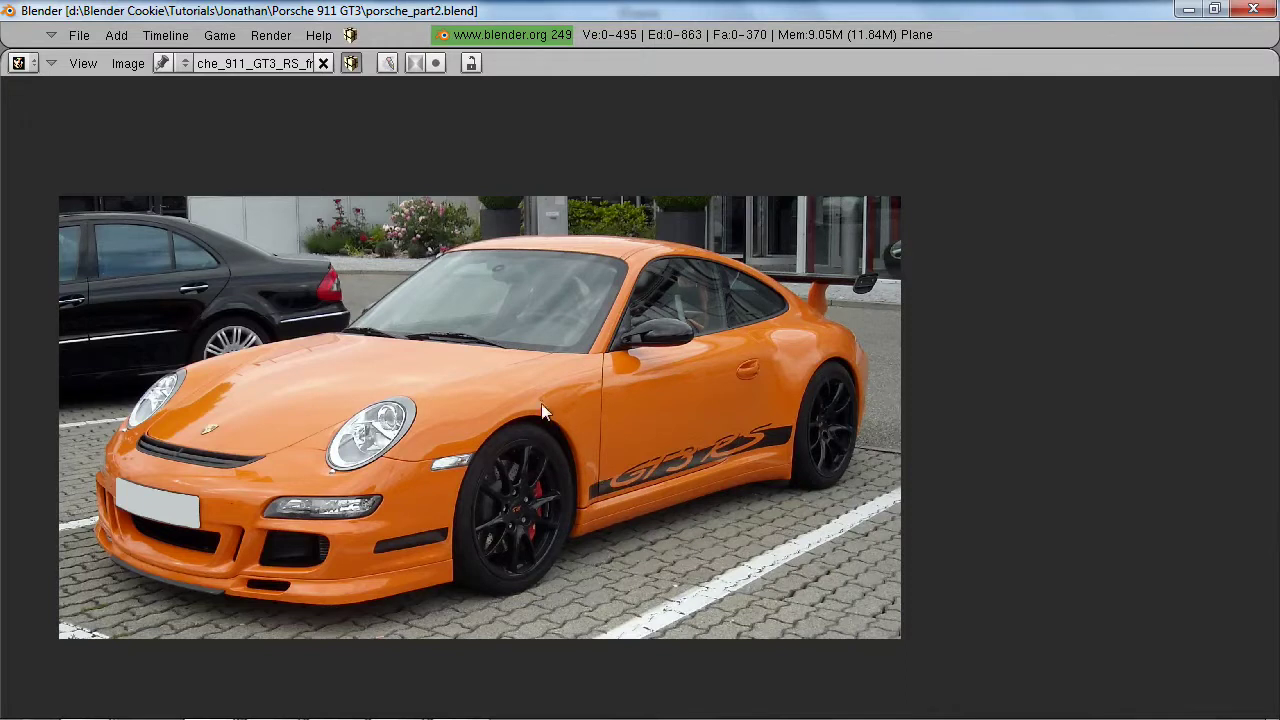
pyautogui.hotkey('ctrl', 'Up')
# - Select the face loop around the front wheel arch and compare its shape with the enlarged reference photo
pyautogui.scroll(3, 845, 274)
pyautogui.keyDown('shift'); pyautogui.moveTo(895, 249); pyautogui.dragTo(950, 369, button='middle'); pyautogui.keyUp('shift')
pyautogui.scroll(2, 926, 363)
pyautogui.moveTo(894, 403); pyautogui.dragTo(916, 325, button='middle')
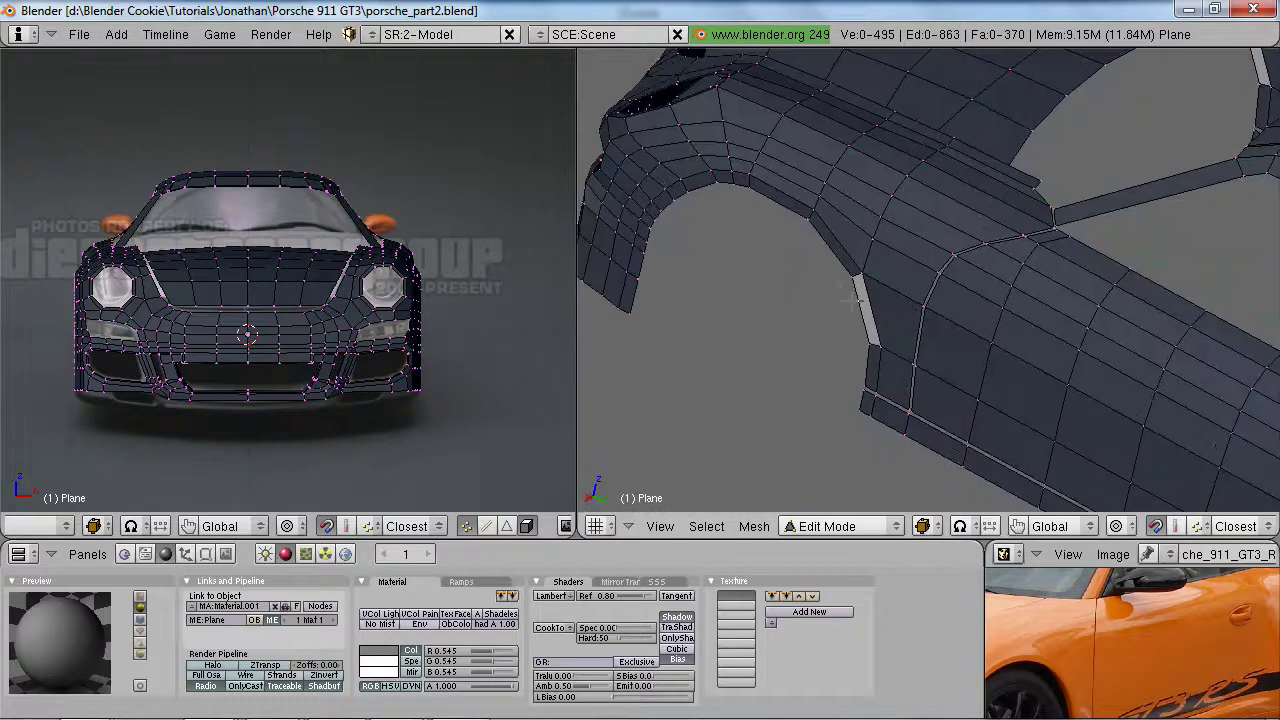
pyautogui.scroll(3, 357, 351)
pyautogui.keyDown('alt'); pyautogui.rightClick(848, 248); pyautogui.keyUp('alt')
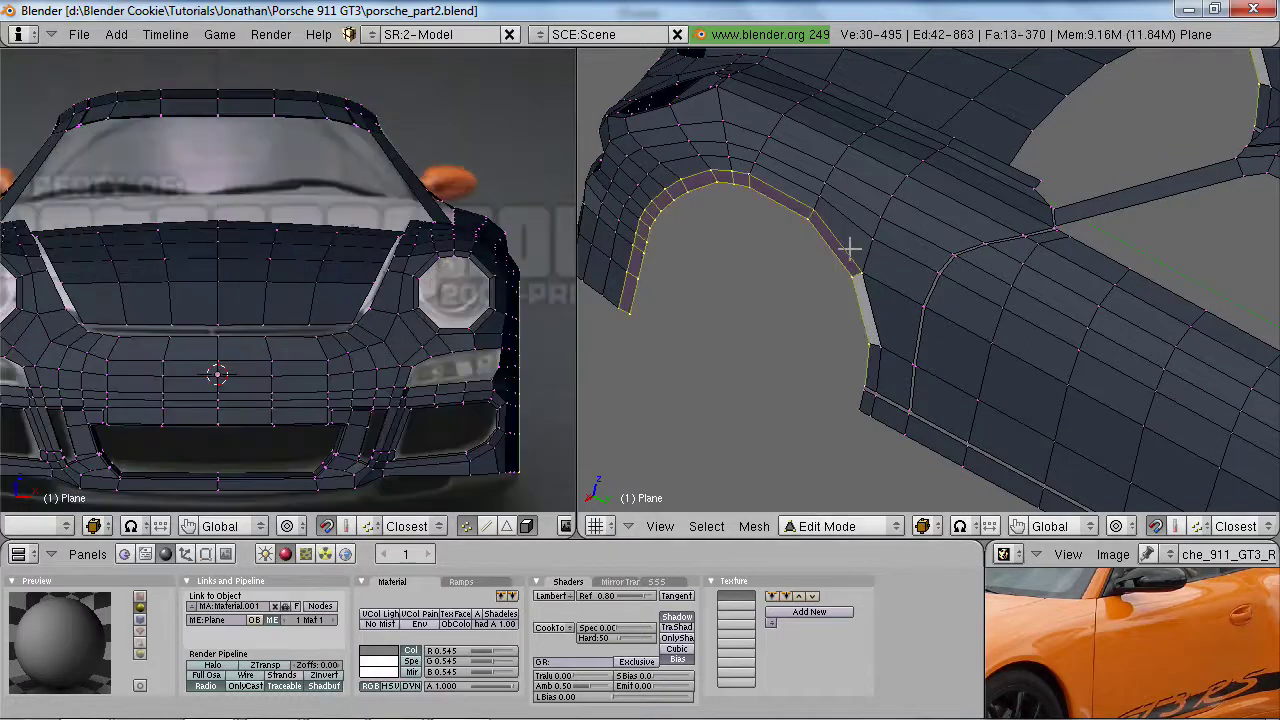
pyautogui.keyDown('shift'); pyautogui.scroll(-2, 928, 280); pyautogui.keyUp('shift')
pyautogui.hotkey('ctrl', 'Up')
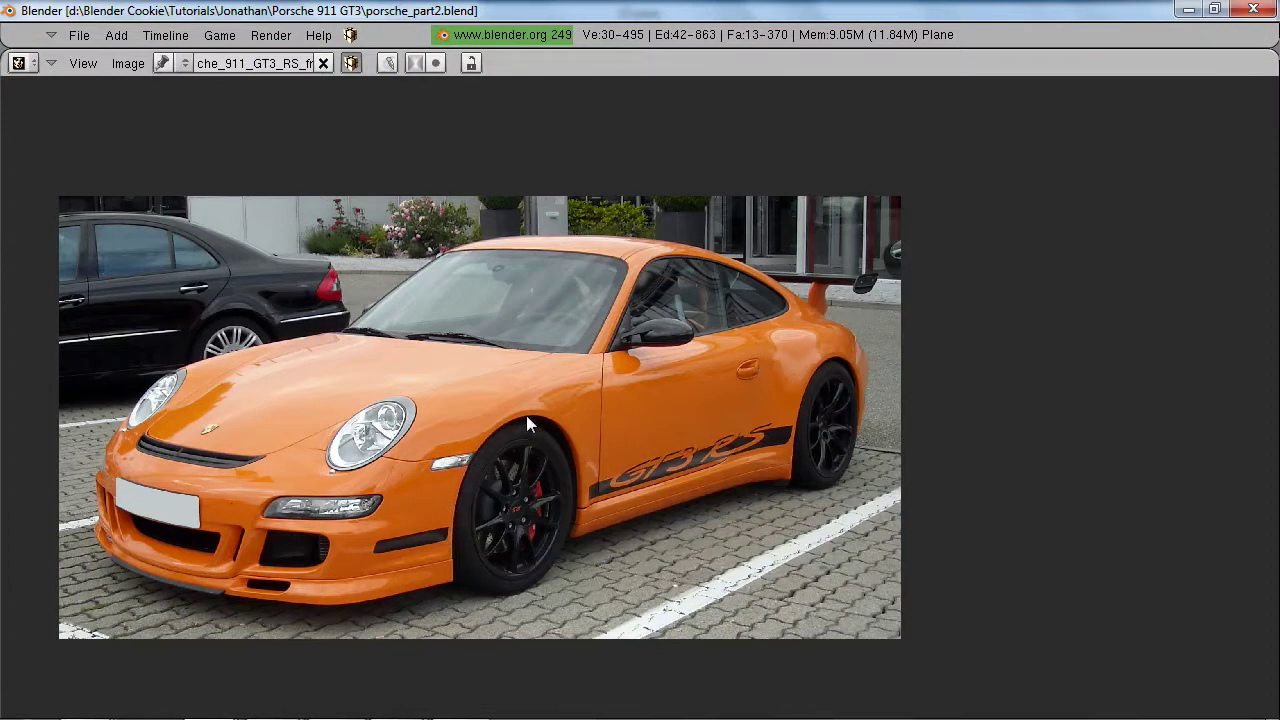
pyautogui.hotkey('ctrl', 'Down')
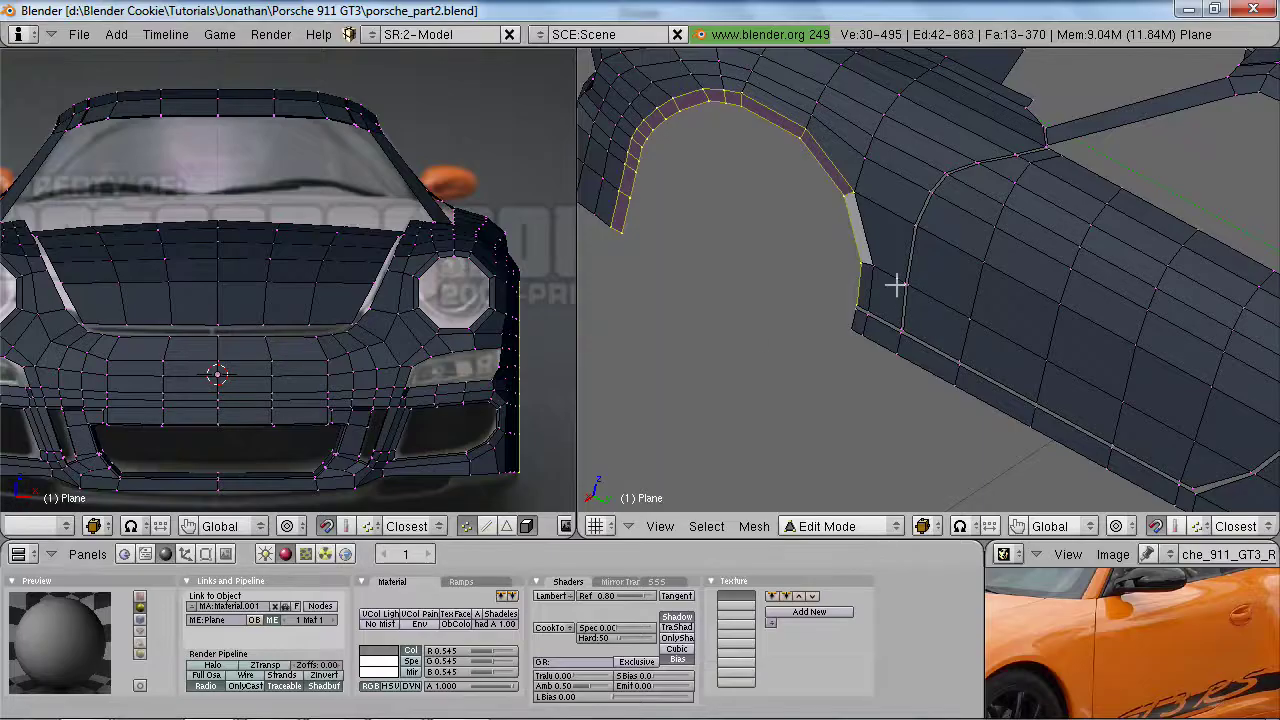
pyautogui.press('a')
pyautogui.keyDown('shift'); pyautogui.moveTo(897, 272); pyautogui.dragTo(895, 311, button='middle'); pyautogui.keyUp('shift')
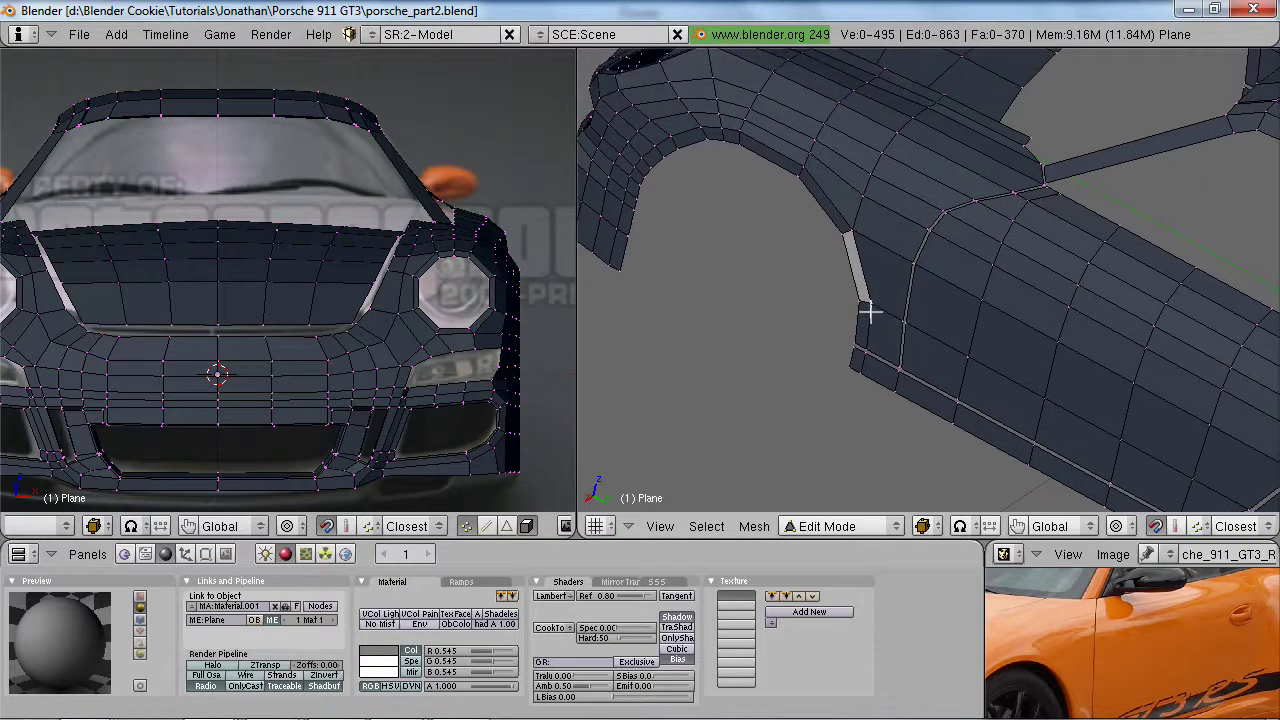
# - Try a vertical loop cut through the front fender between the wheel arch and the door, and delete it
pyautogui.press('KP_3')
pyautogui.hotkey('ctrl', 'r')
pyautogui.click(845, 277)
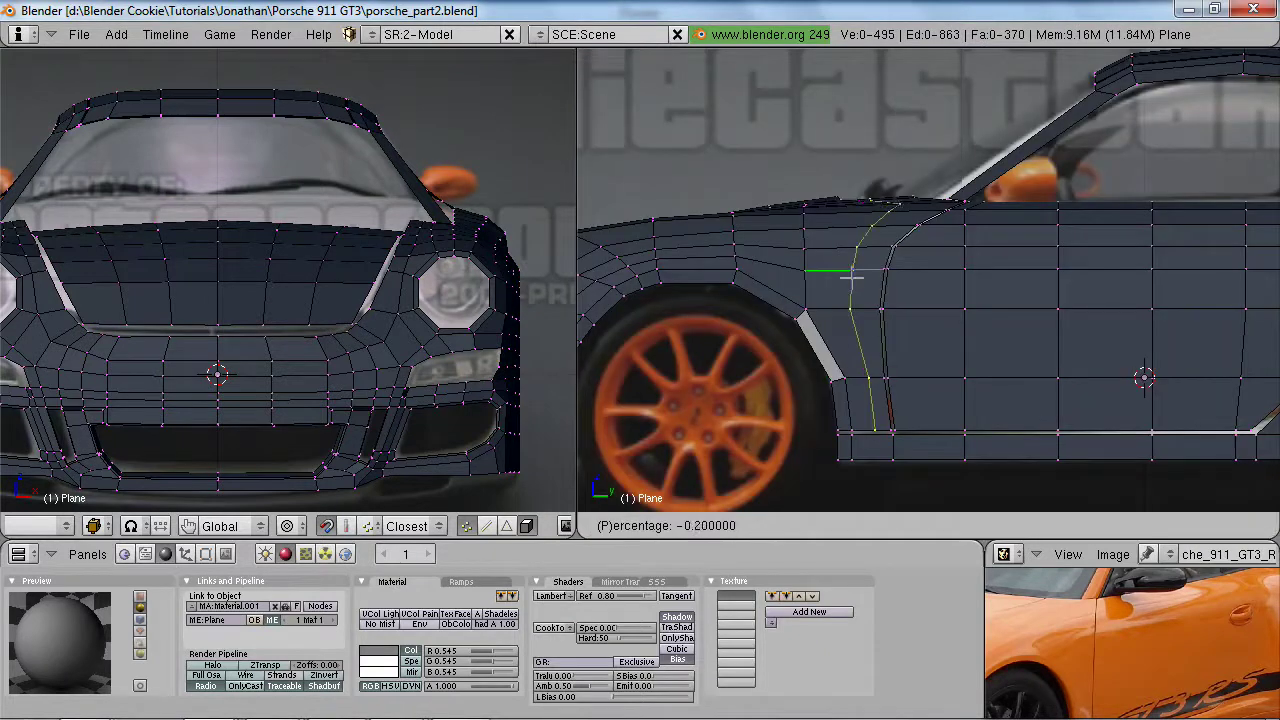
pyautogui.click(828, 275)
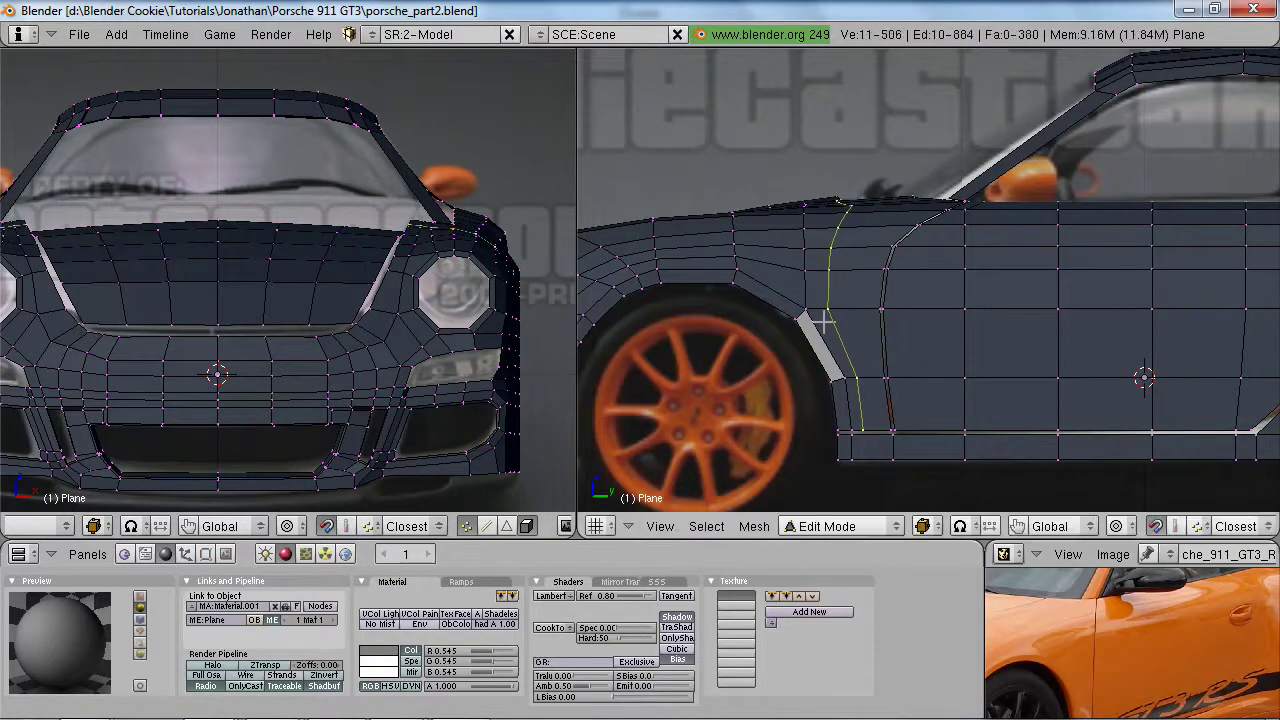
pyautogui.scroll(2, 857, 337)
pyautogui.scroll(-3, 910, 355)
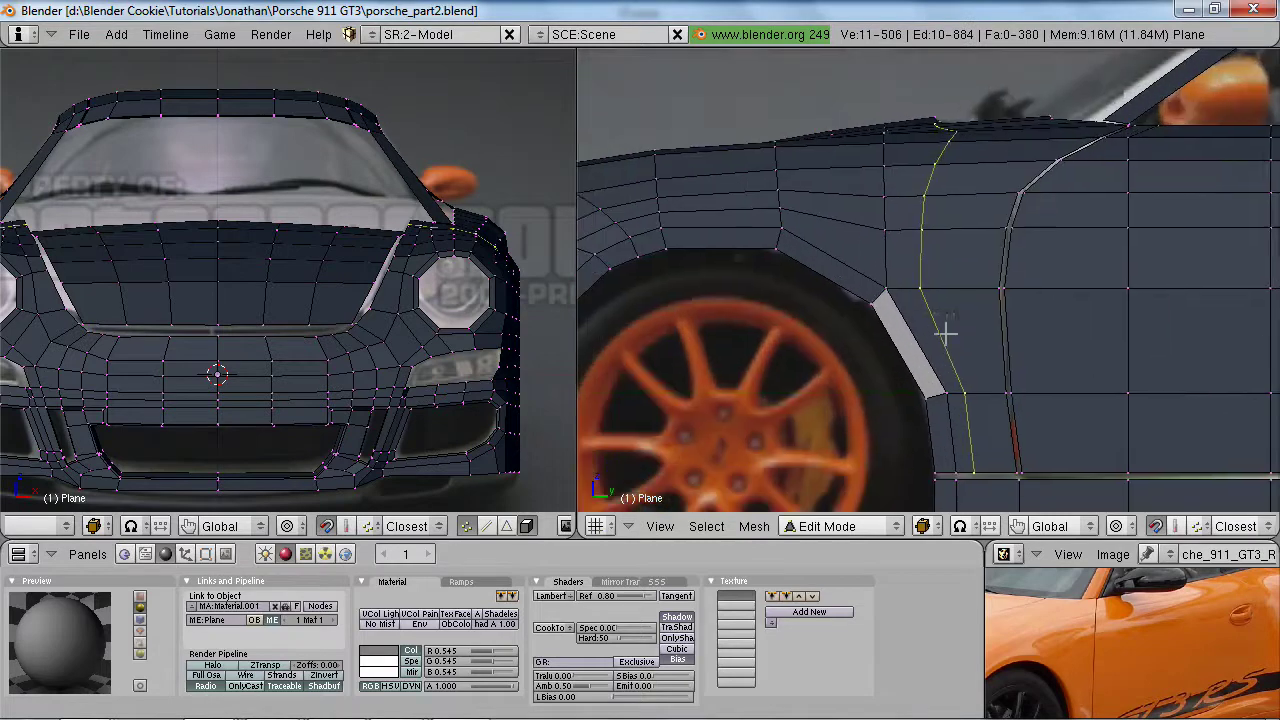
pyautogui.scroll(2, 958, 363)
pyautogui.press('x')
pyautogui.click(938, 375)
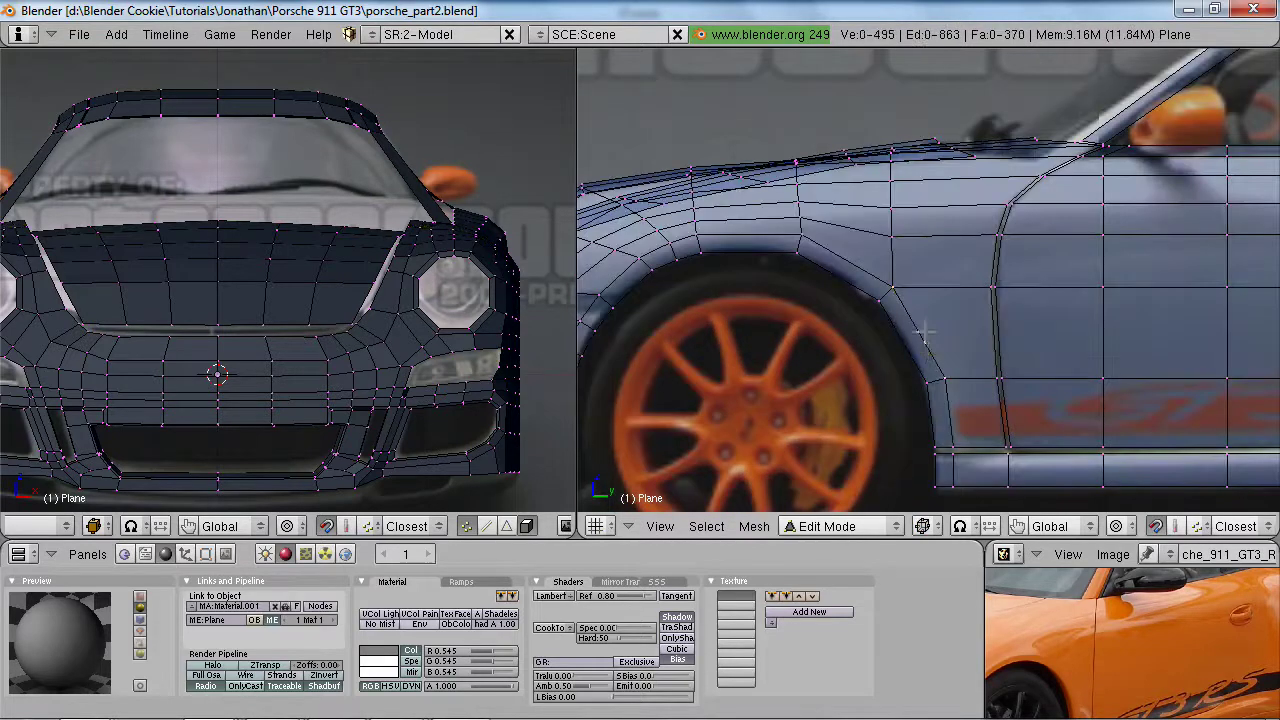
# - Edge-slide the edge loop that borders the front wheel arch
pyautogui.keyDown('shift'); pyautogui.moveTo(923, 333); pyautogui.dragTo(1046, 309, button='middle'); pyautogui.keyUp('shift')
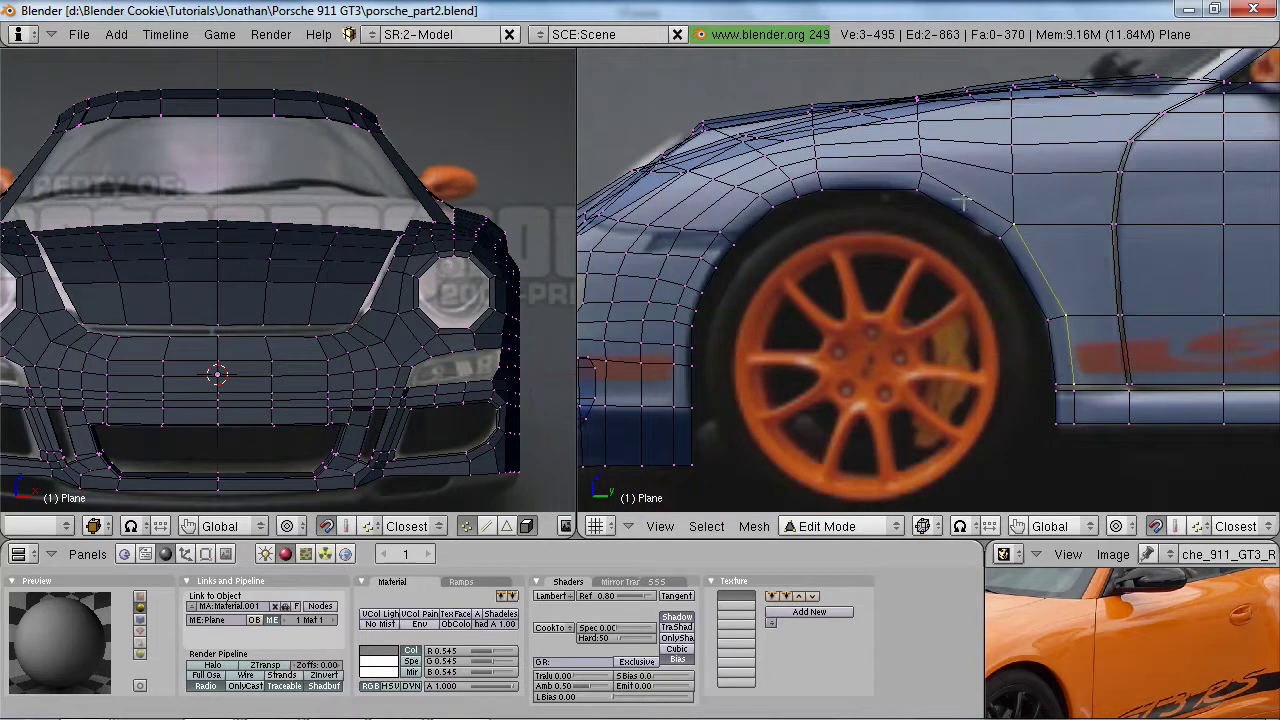
pyautogui.keyDown('alt'); pyautogui.rightClick(990, 220); pyautogui.keyUp('alt')
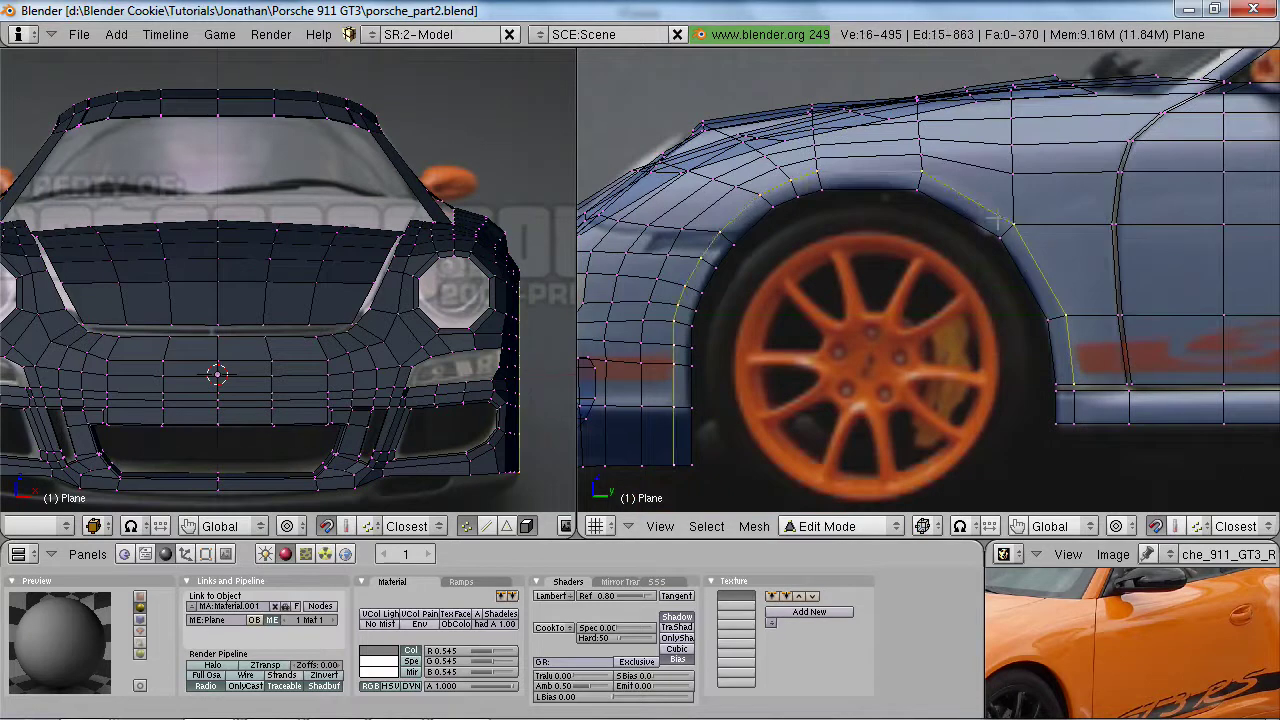
pyautogui.hotkey('ctrl', 'e')
pyautogui.click(1155, 386)
pyautogui.press('a')
pyautogui.keyDown('alt'); pyautogui.rightClick(998, 201); pyautogui.keyUp('alt')
pyautogui.hotkey('ctrl', 'e')
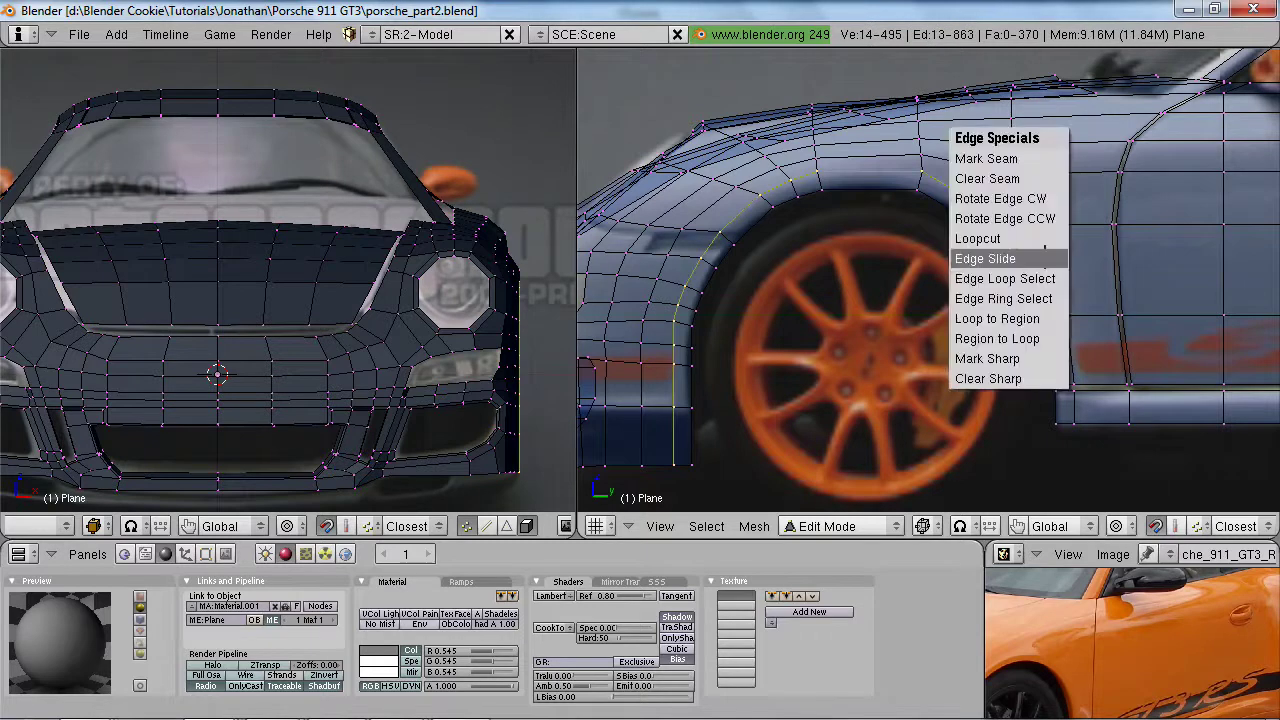
pyautogui.click(1040, 252)
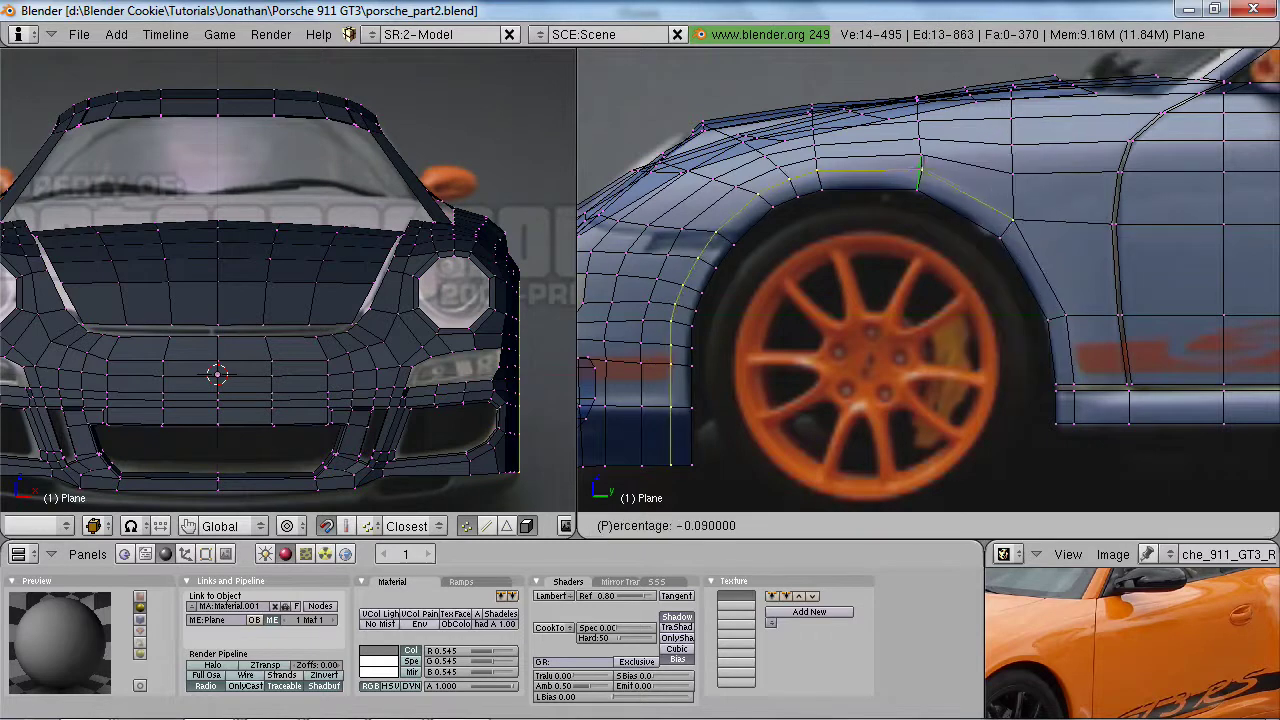
pyautogui.click(1082, 333)
pyautogui.press('a')
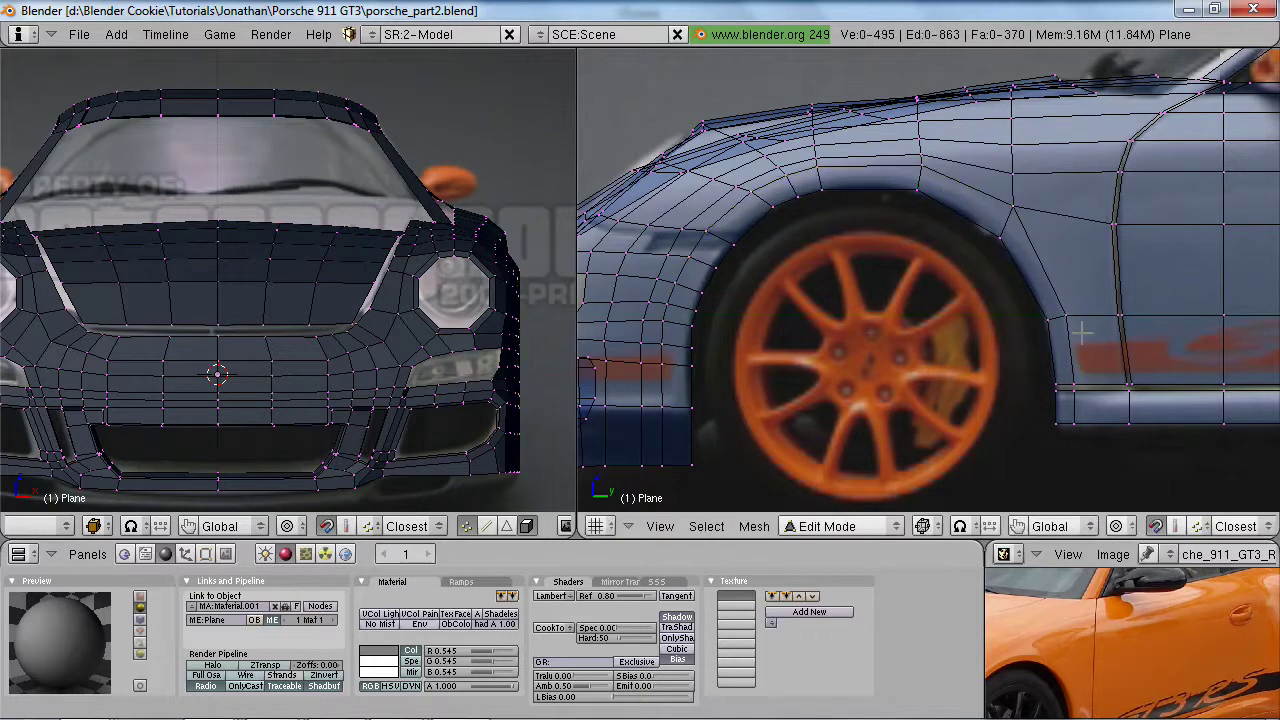
# - Edge-slide the edges behind the front wheel arch, above the sill, toward the door
pyautogui.keyDown('alt'); pyautogui.rightClick(1066, 335); pyautogui.keyUp('alt')
pyautogui.hotkey('ctrl', 'e')
pyautogui.click(1072, 338)
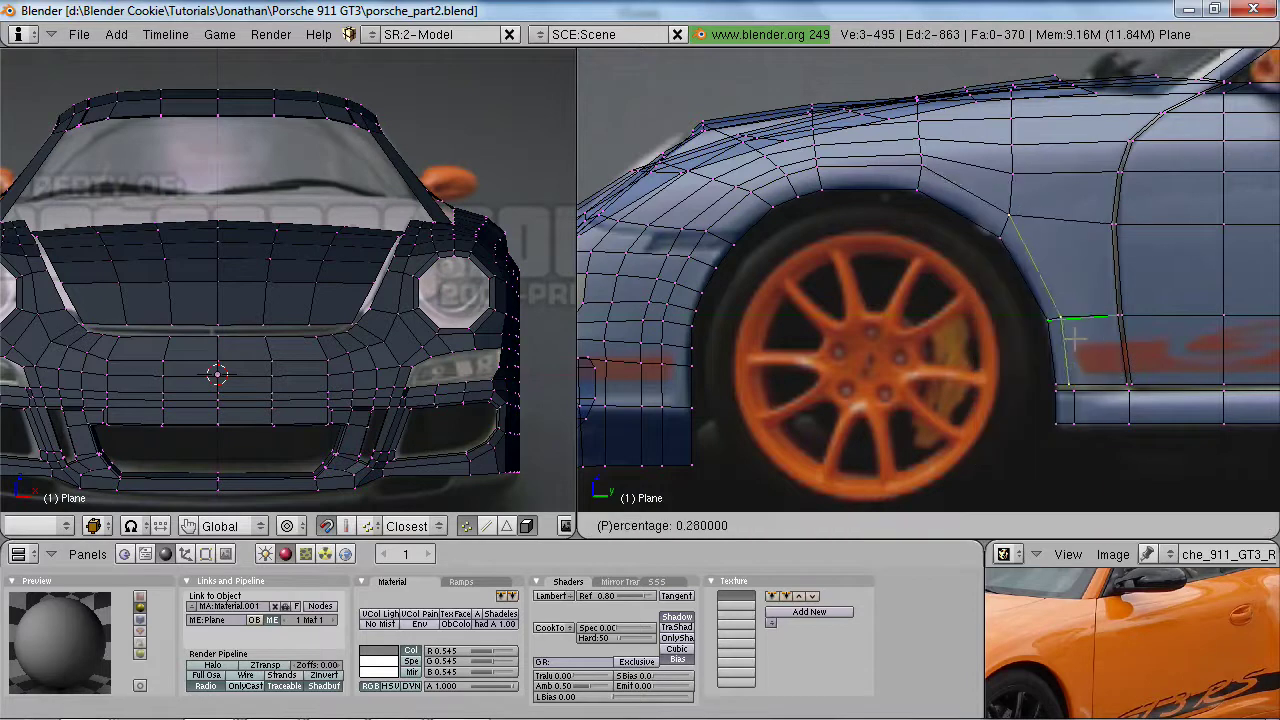
pyautogui.click(1086, 341)
pyautogui.keyDown('shift'); pyautogui.rightClick(1028, 203); pyautogui.keyUp('shift')
pyautogui.hotkey('ctrl', 'e')
pyautogui.click(1052, 286)
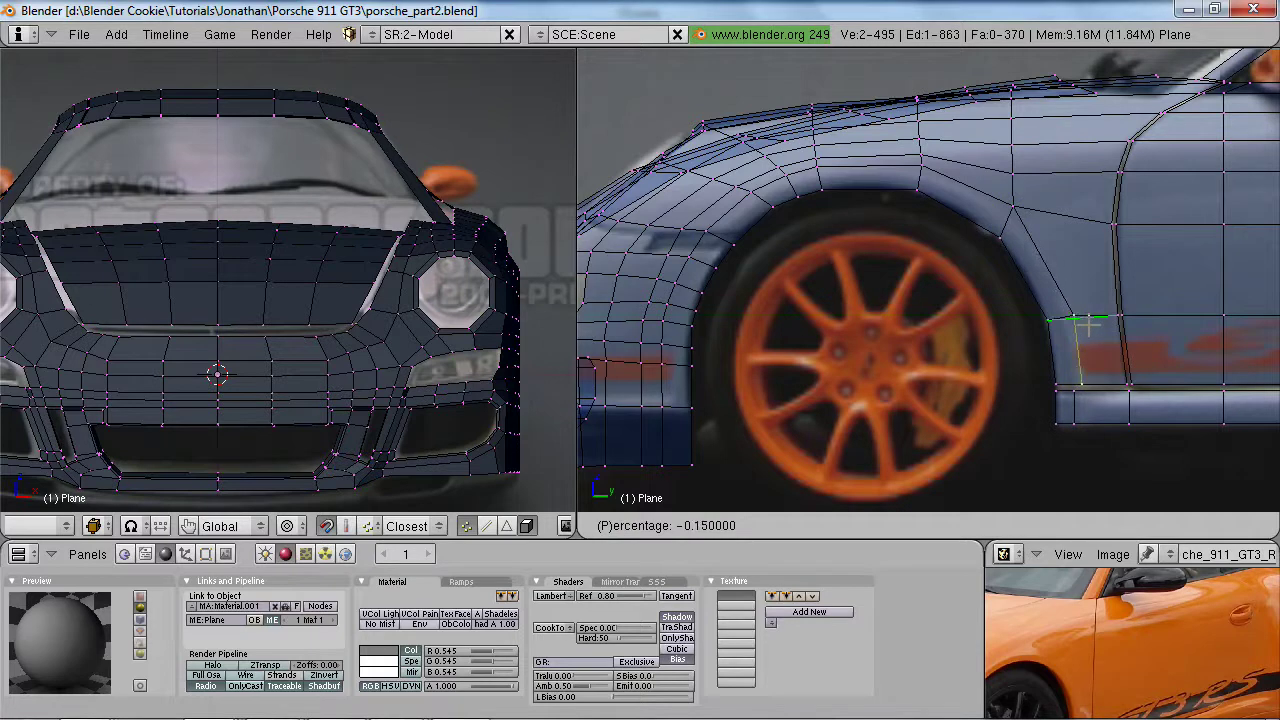
pyautogui.click(1072, 322)
# - Add a loop cut following the front wheel arch between its outer loop and the opening's edge
pyautogui.hotkey('ctrl', 'r')
pyautogui.click(1068, 318)
pyautogui.click(1068, 320)
pyautogui.press('z')
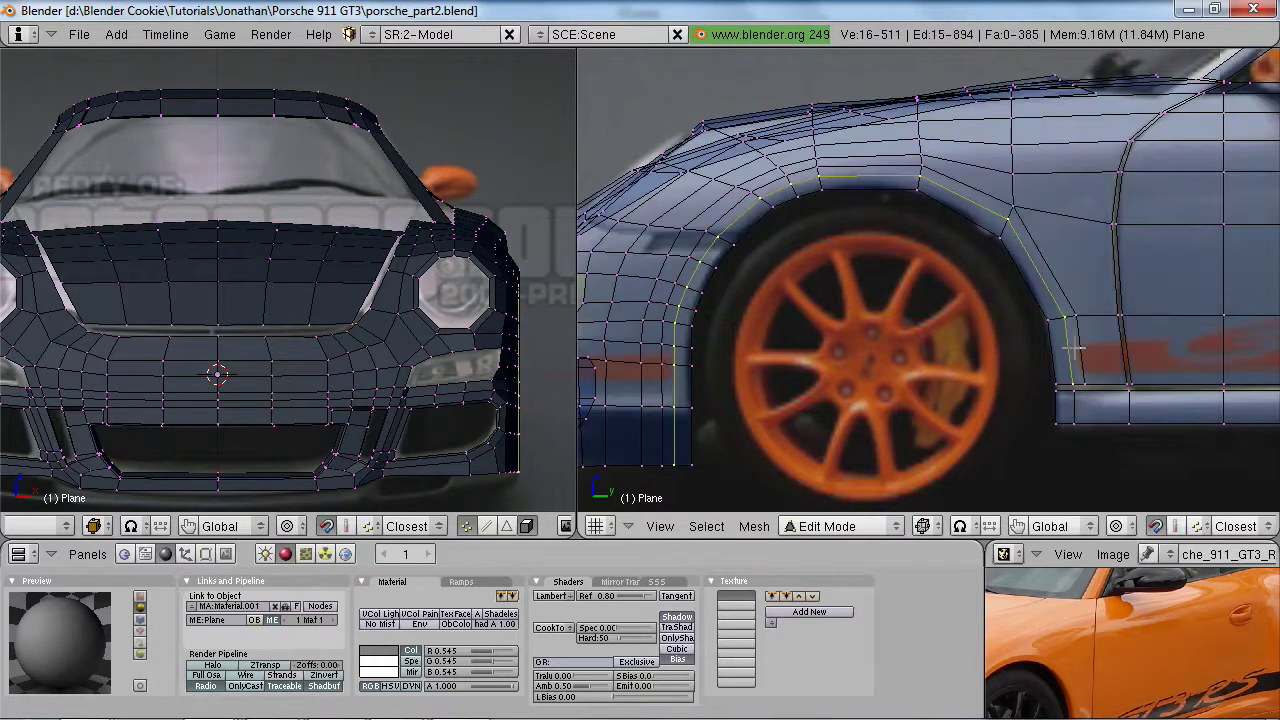
pyautogui.press('a')
# - Select the vertices behind and above the front wheel arch, check the flare in the reference photo, and move them along X
pyautogui.moveTo(1085, 370); pyautogui.dragTo(1111, 323, button='middle')
pyautogui.rightClick(1107, 343)
pyautogui.keyDown('shift'); pyautogui.rightClick(1114, 396); pyautogui.keyUp('shift')
pyautogui.keyDown('shift'); pyautogui.rightClick(1108, 394); pyautogui.keyUp('shift')
pyautogui.keyDown('shift'); pyautogui.moveTo(1092, 272); pyautogui.dragTo(1003, 254, button='middle'); pyautogui.keyUp('shift')
pyautogui.keyDown('shift'); pyautogui.rightClick(1033, 444); pyautogui.keyUp('shift')
pyautogui.keyDown('shift'); pyautogui.rightClick(997, 241); pyautogui.keyUp('shift')
pyautogui.keyDown('shift'); pyautogui.rightClick(1048, 328); pyautogui.keyUp('shift')
pyautogui.keyDown('shift'); pyautogui.rightClick(1048, 328); pyautogui.keyUp('shift')
pyautogui.moveTo(1010, 365); pyautogui.dragTo(1000, 341, button='middle')
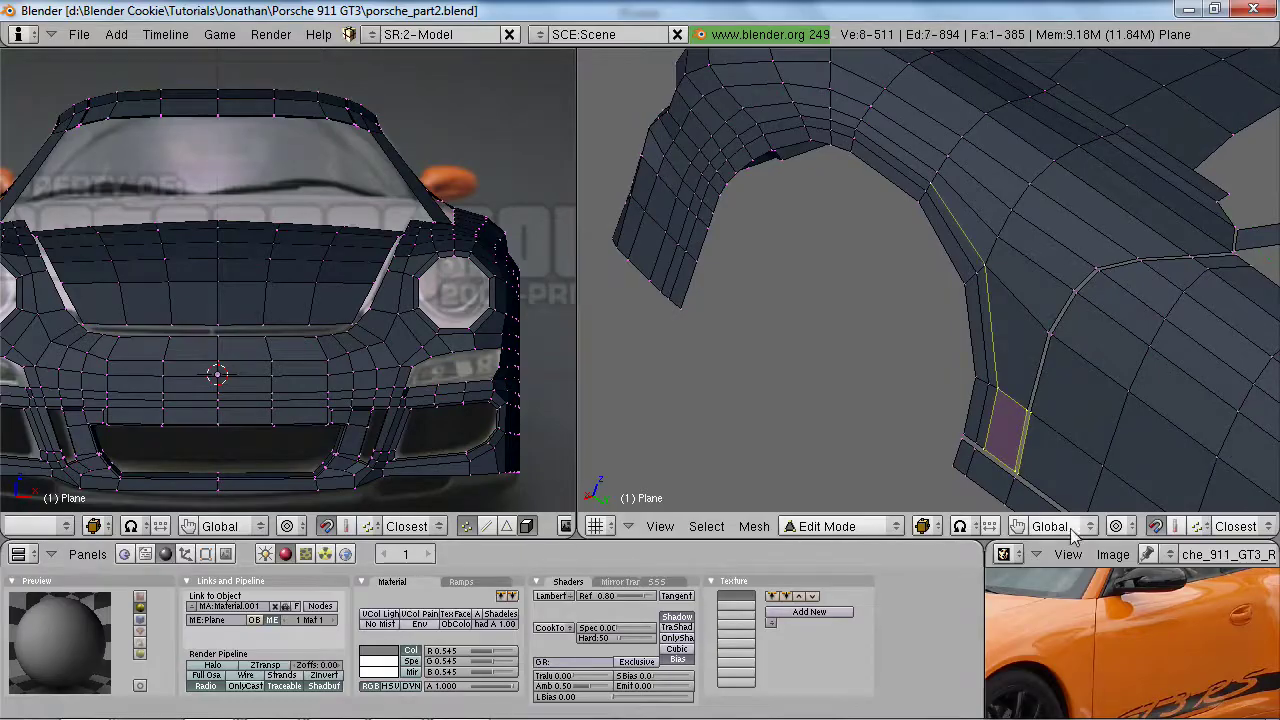
pyautogui.hotkey('ctrl', 'Up')
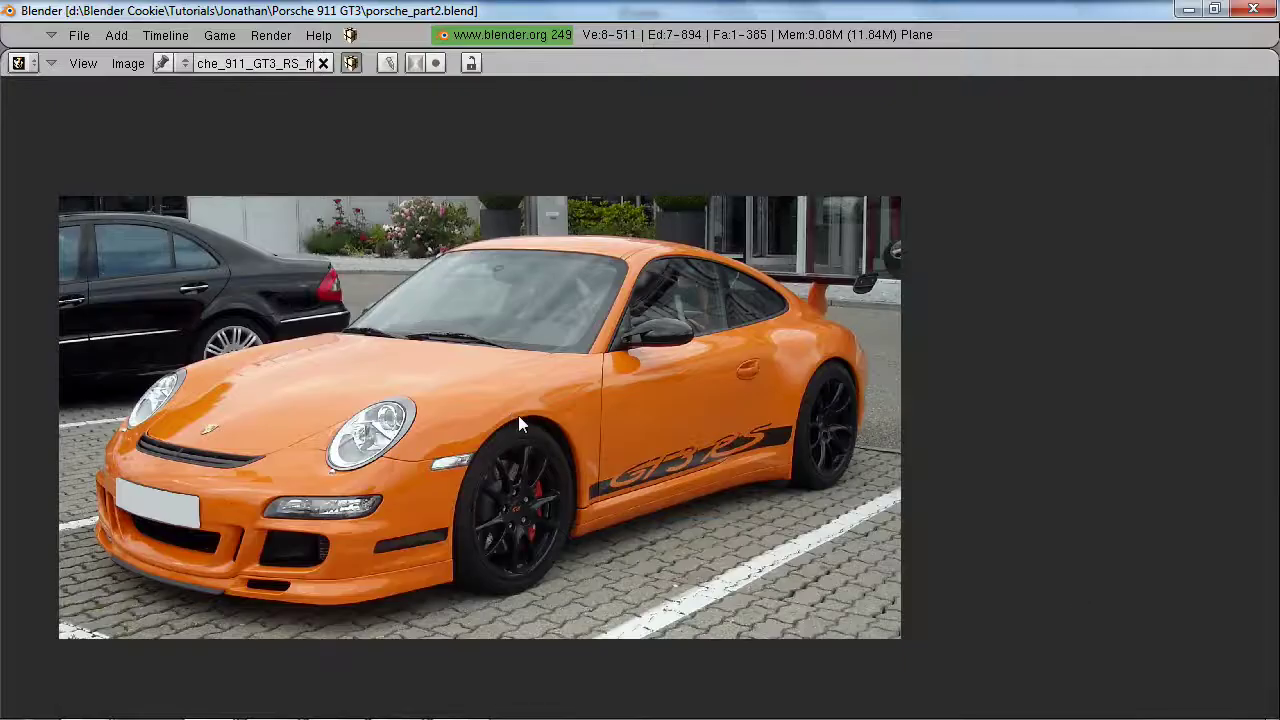
pyautogui.hotkey('ctrl', 'Up')
pyautogui.moveTo(971, 243); pyautogui.dragTo(918, 243, button='middle')
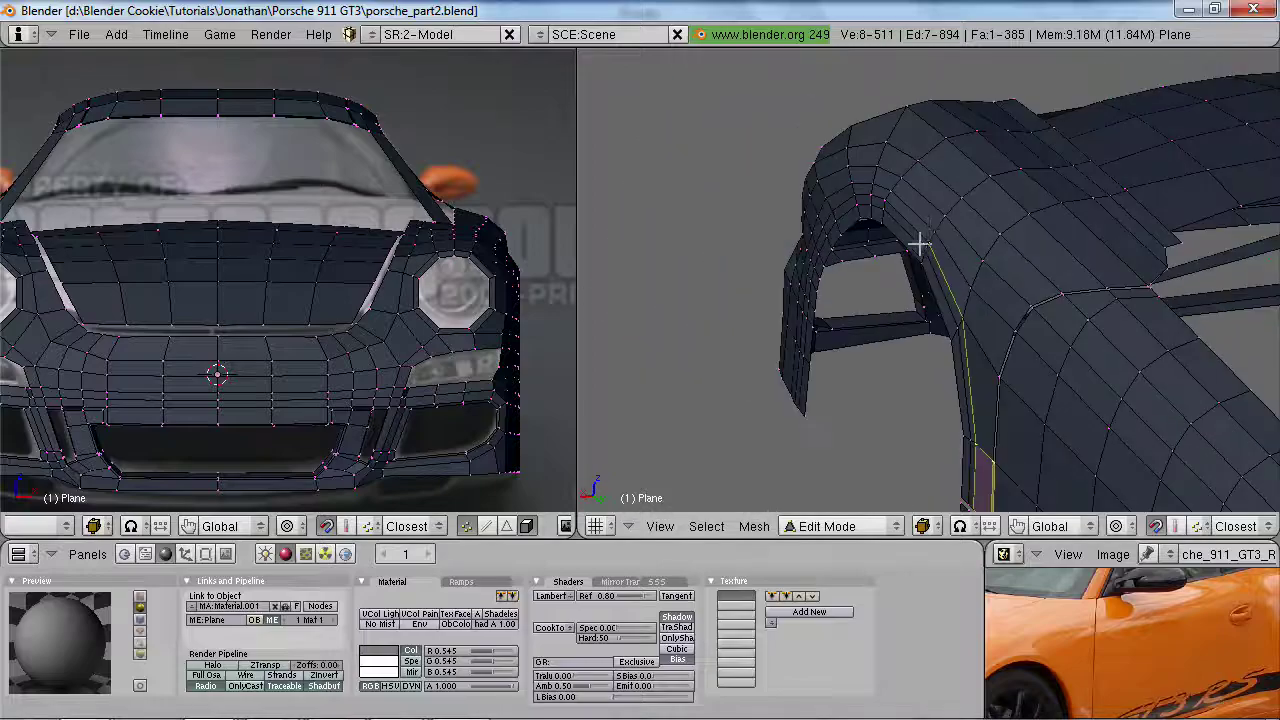
pyautogui.keyDown('shift'); pyautogui.rightClick(943, 218); pyautogui.keyUp('shift')
pyautogui.keyDown('shift'); pyautogui.rightClick(985, 263); pyautogui.keyUp('shift')
pyautogui.keyDown('shift'); pyautogui.rightClick(970, 287); pyautogui.keyUp('shift')
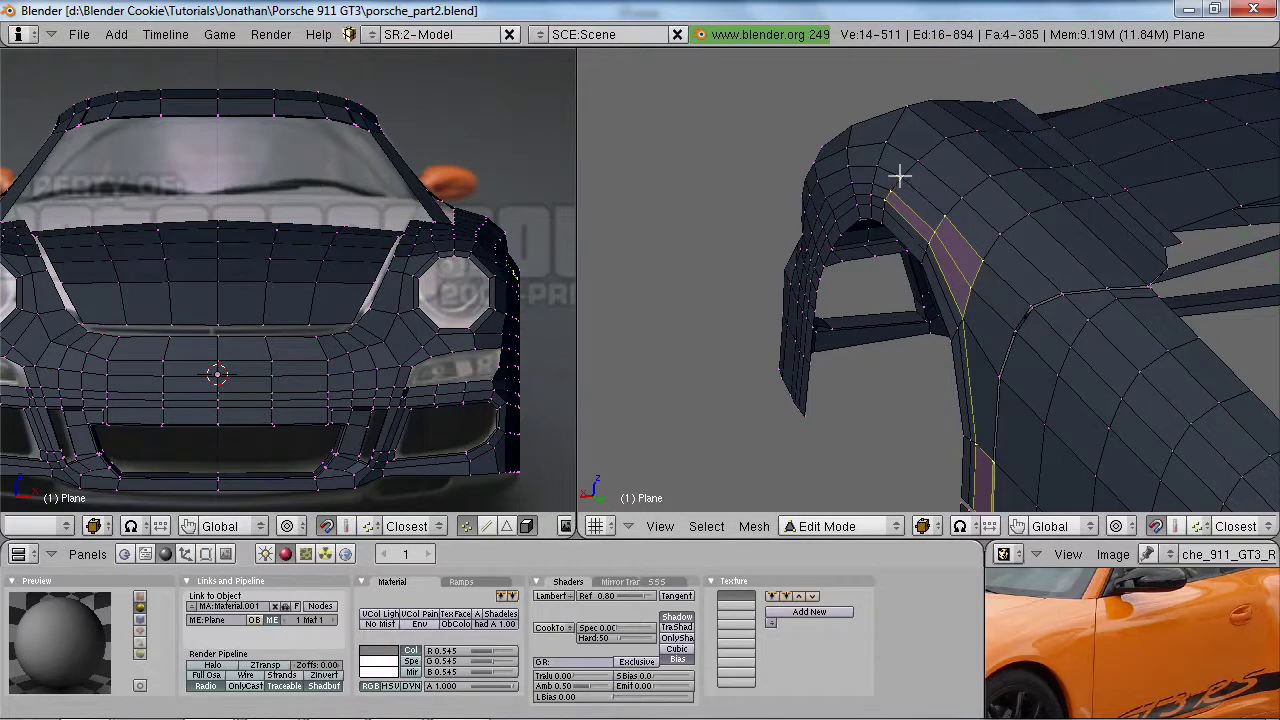
pyautogui.keyDown('shift'); pyautogui.rightClick(870, 193); pyautogui.keyUp('shift')
pyautogui.moveTo(919, 299); pyautogui.dragTo(810, 202, button='middle')
pyautogui.press('g')
pyautogui.press('x')
pyautogui.click(914, 337)
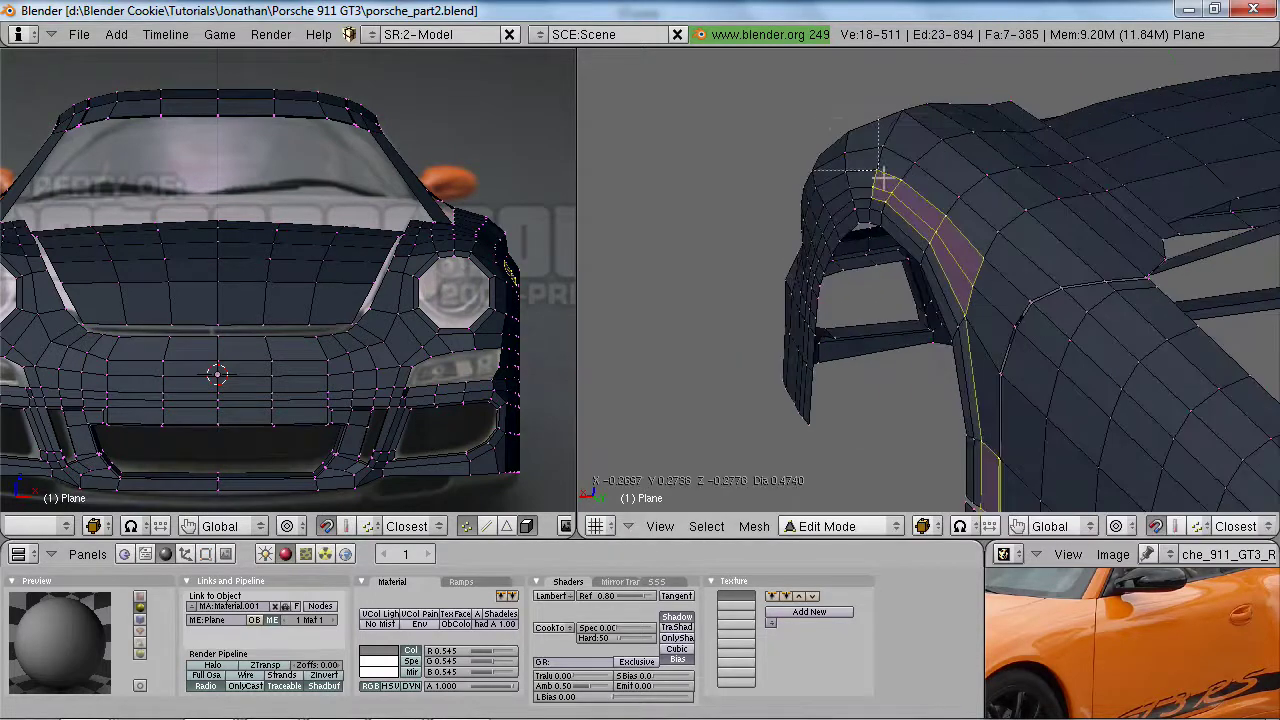
# - Deselect the uppermost arch vertices in stages, moving the remaining selection further along X each time to taper the flare
pyautogui.moveTo(880, 214); pyautogui.dragTo(881, 213, button='right')
pyautogui.press('g')
pyautogui.press('x')
pyautogui.click(934, 266)
pyautogui.press('b')
pyautogui.moveTo(878, 160); pyautogui.dragTo(897, 187, button='right')
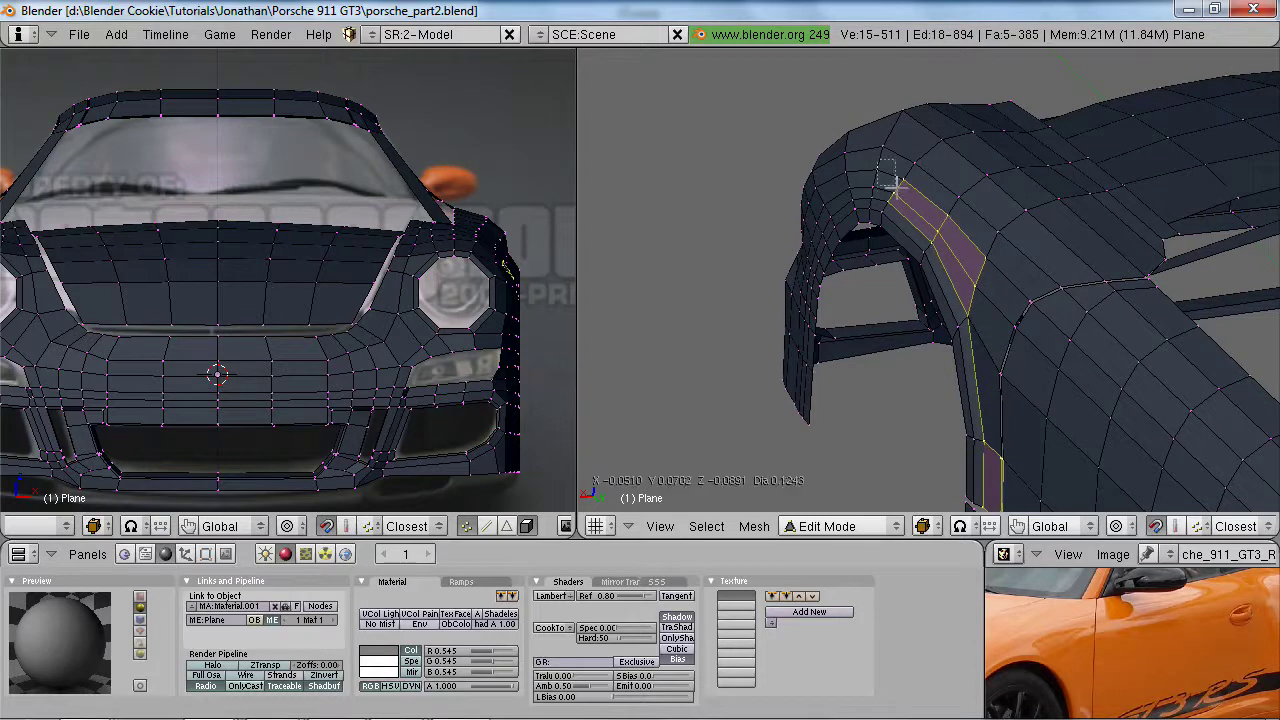
pyautogui.press('g')
pyautogui.press('x')
pyautogui.click(957, 306)
pyautogui.moveTo(957, 306); pyautogui.dragTo(906, 363, button='middle')
# - Check the arch in Object Mode, shift the vertex at the fender's lower end along Y, and reposition one on the arch
pyautogui.press('Tab')
pyautogui.scroll(5, 910, 365)
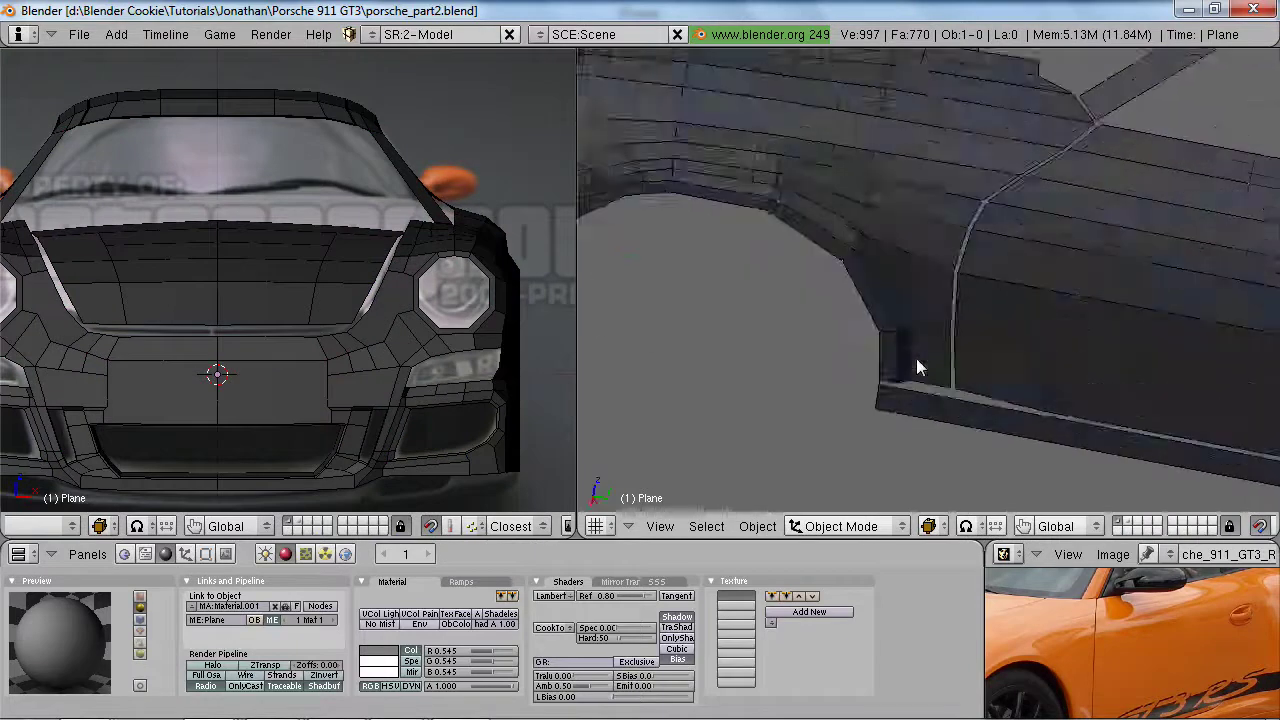
pyautogui.press('Tab')
pyautogui.press('g')
pyautogui.press('y')
pyautogui.click(926, 389)
pyautogui.press('g')
pyautogui.click(870, 223)
pyautogui.scroll(-3, 899, 373)
pyautogui.moveTo(900, 374); pyautogui.dragTo(795, 272, button='middle')
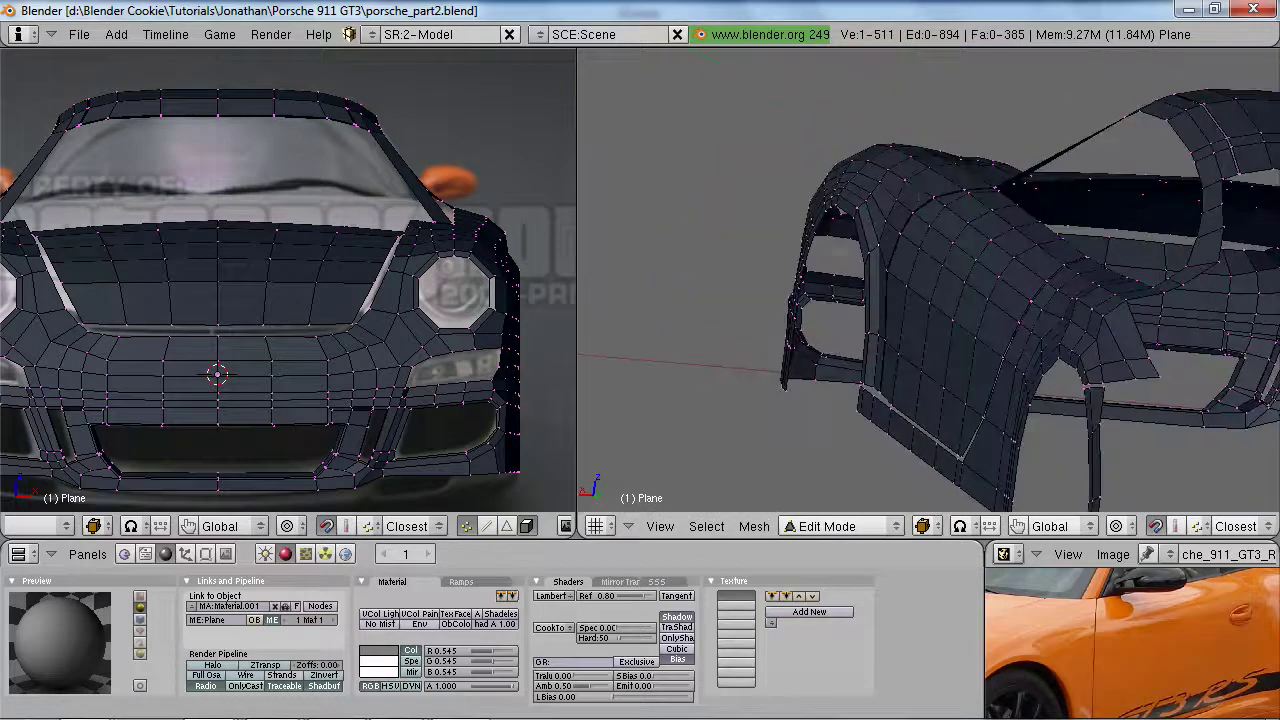
# - Shift the front fender vertices above the wheel arch along X, and adjust the height along Z
pyautogui.press('g')
pyautogui.press('x')
pyautogui.rightClick(908, 177)
pyautogui.press('g')
pyautogui.press('x')
pyautogui.click(900, 196)
pyautogui.moveTo(906, 234); pyautogui.dragTo(971, 288, button='middle')
pyautogui.press('g')
pyautogui.press('z')
pyautogui.click(867, 234)
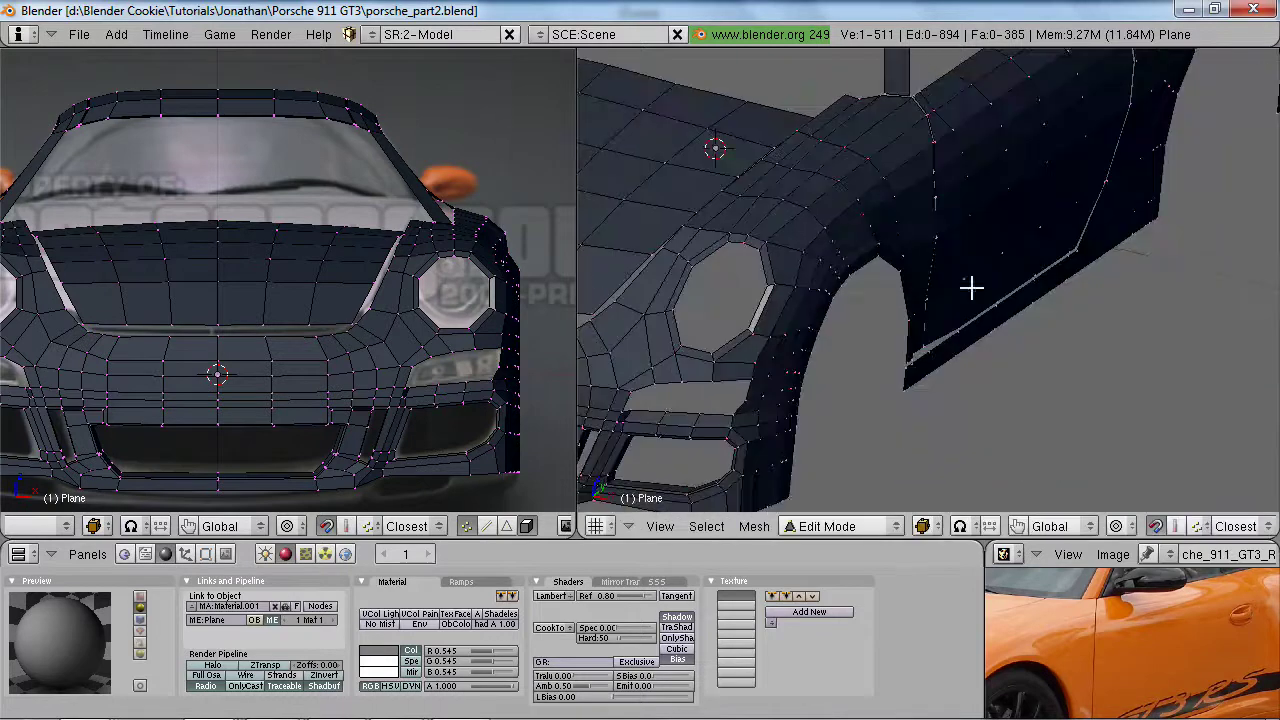
# - Reposition one more vertex on the fender's side and compare the car's side with the reference photo
pyautogui.moveTo(899, 223); pyautogui.dragTo(910, 321, button='middle')
pyautogui.rightClick(949, 257)
pyautogui.press('g')
pyautogui.click(952, 253)
pyautogui.hotkey('shift', 'space')
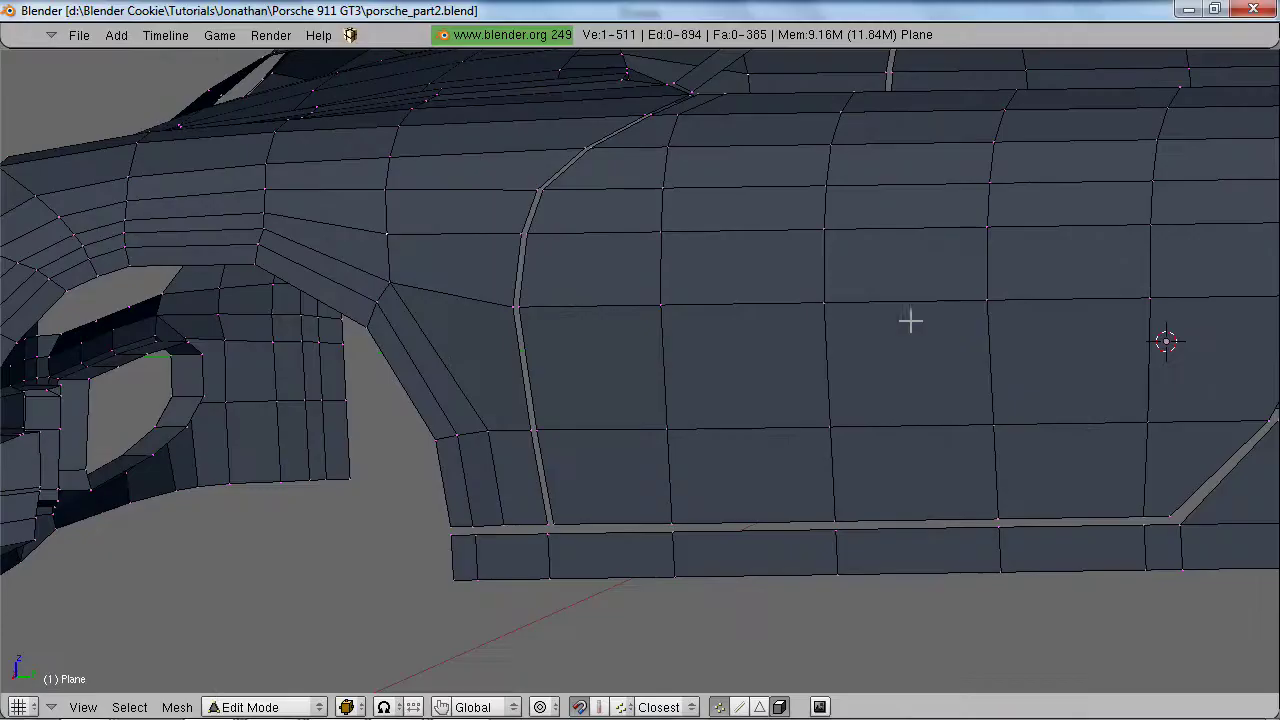
pyautogui.hotkey('ctrl', 'Up')
pyautogui.scroll(-2, 1161, 650)
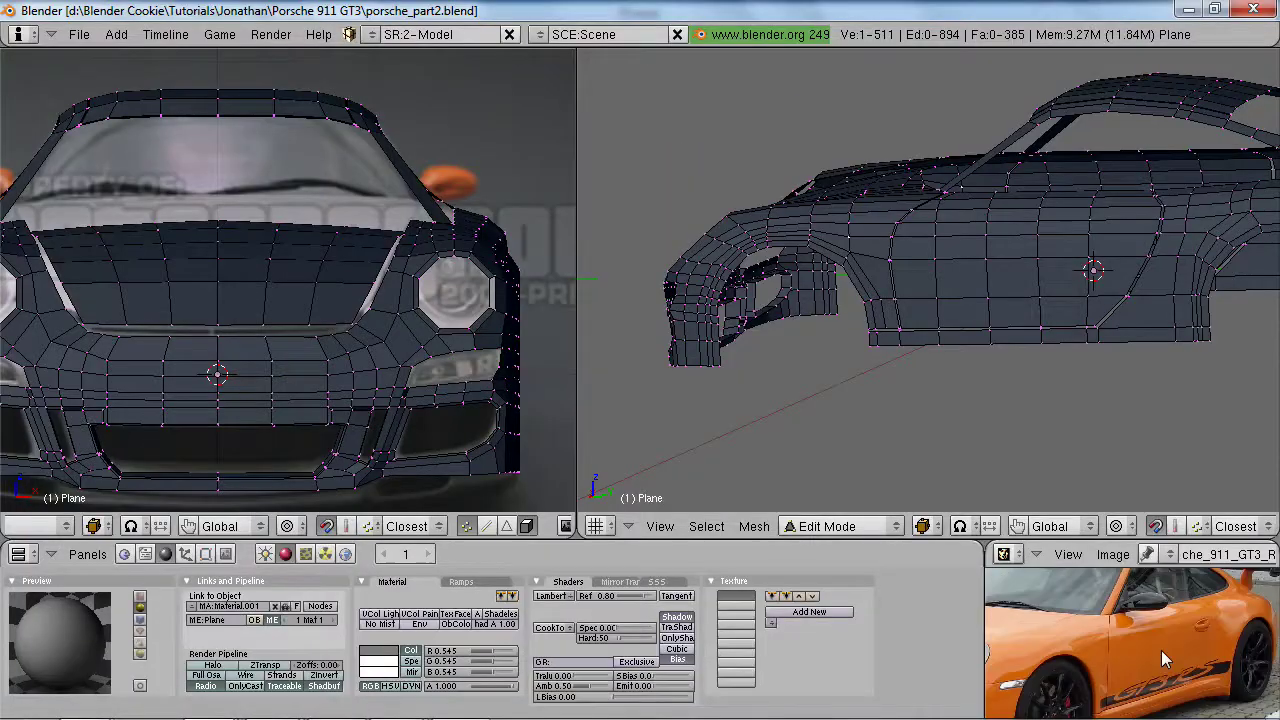
pyautogui.scroll(3, 1161, 650)
pyautogui.hotkey('ctrl', 'Up')
pyautogui.scroll(2, 723, 391)
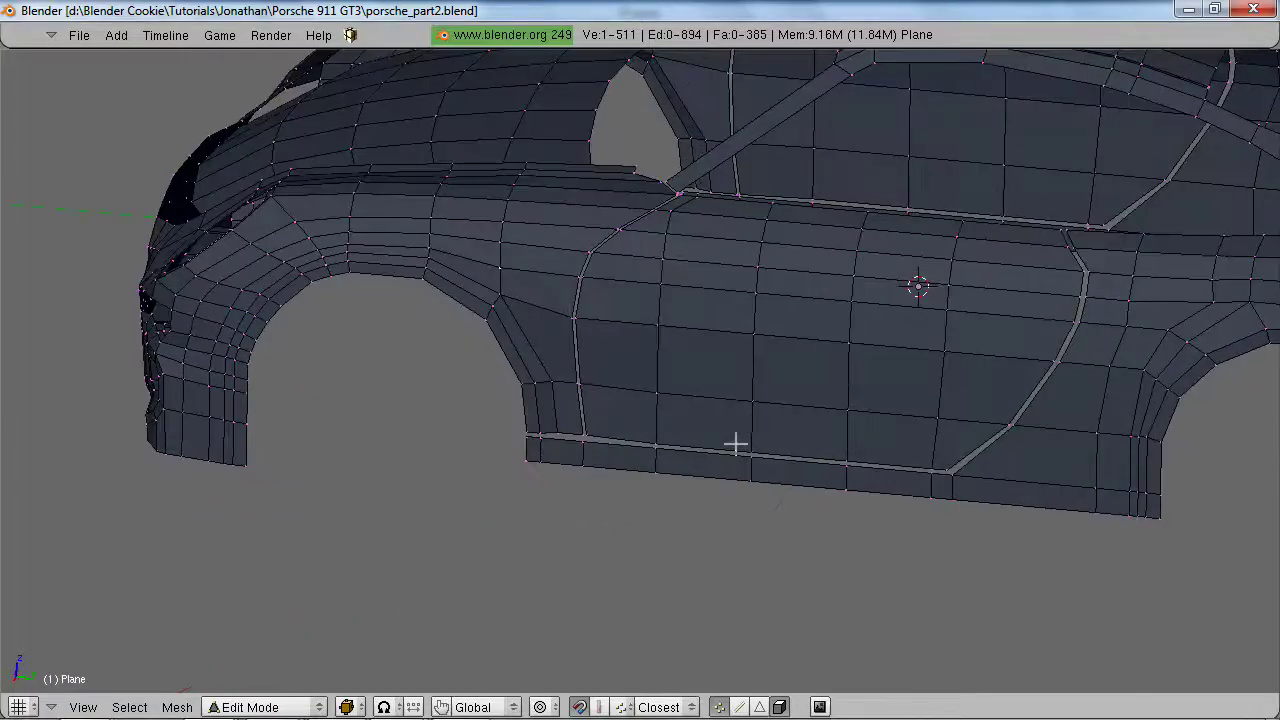
# - Select only the door panel's lowest row of faces in the wireframe side view
pyautogui.press('l')
pyautogui.press('KP_3')
pyautogui.press('z')
pyautogui.press('b')
pyautogui.moveTo(466, 88); pyautogui.dragTo(1253, 374)
pyautogui.scroll(-2, 1254, 374)
pyautogui.hotkey('ctrl', 'Up')
pyautogui.scroll(3, 447, 389)
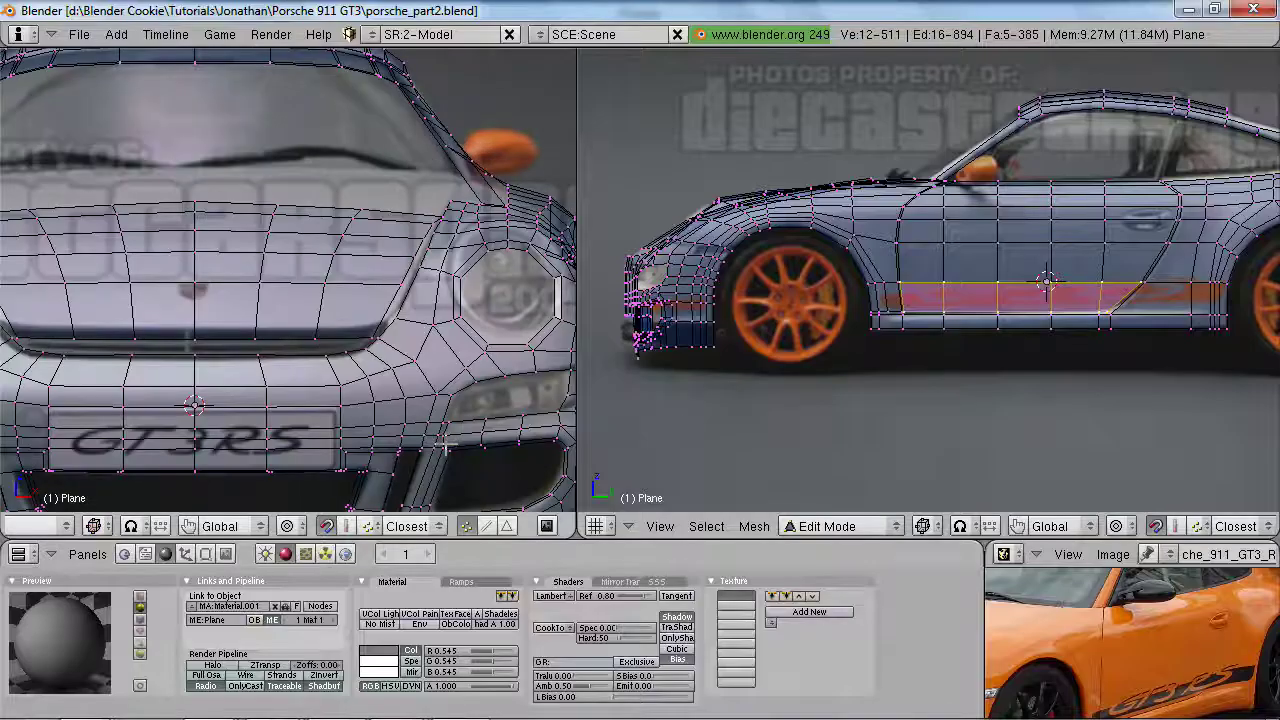
# - Narrow the lower door selection and try to move it along X, then clear the selection
pyautogui.scroll(1, 447, 389)
pyautogui.keyDown('shift'); pyautogui.moveTo(535, 374); pyautogui.dragTo(531, 303, button='middle'); pyautogui.keyUp('shift')
pyautogui.moveTo(955, 257); pyautogui.dragTo(868, 327, button='middle')
pyautogui.press('z')
pyautogui.scroll(3, 1030, 340)
pyautogui.keyDown('shift'); pyautogui.moveTo(1060, 340); pyautogui.dragTo(780, 305, button='middle'); pyautogui.keyUp('shift')
pyautogui.scroll(3, 890, 378)
pyautogui.press('b')
pyautogui.moveTo(746, 214); pyautogui.dragTo(848, 334, button='right')
pyautogui.press('g')
pyautogui.press('x')
pyautogui.press('Escape')
pyautogui.moveTo(823, 322); pyautogui.dragTo(925, 285, button='middle')
pyautogui.moveTo(1110, 420); pyautogui.dragTo(860, 326, button='middle')
pyautogui.press('a')
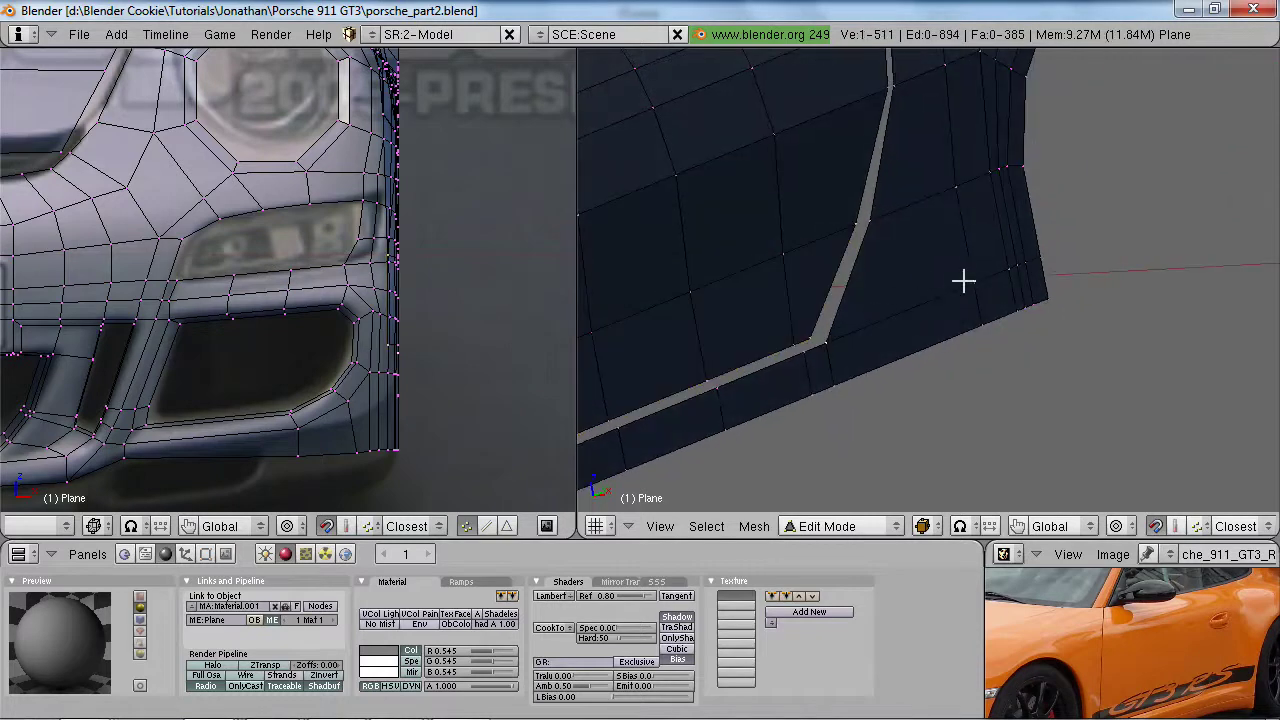
# - Select the face behind the door's lower rear corner and examine that area in the reference photo
pyautogui.keyDown('shift'); pyautogui.rightClick(879, 221); pyautogui.keyUp('shift')
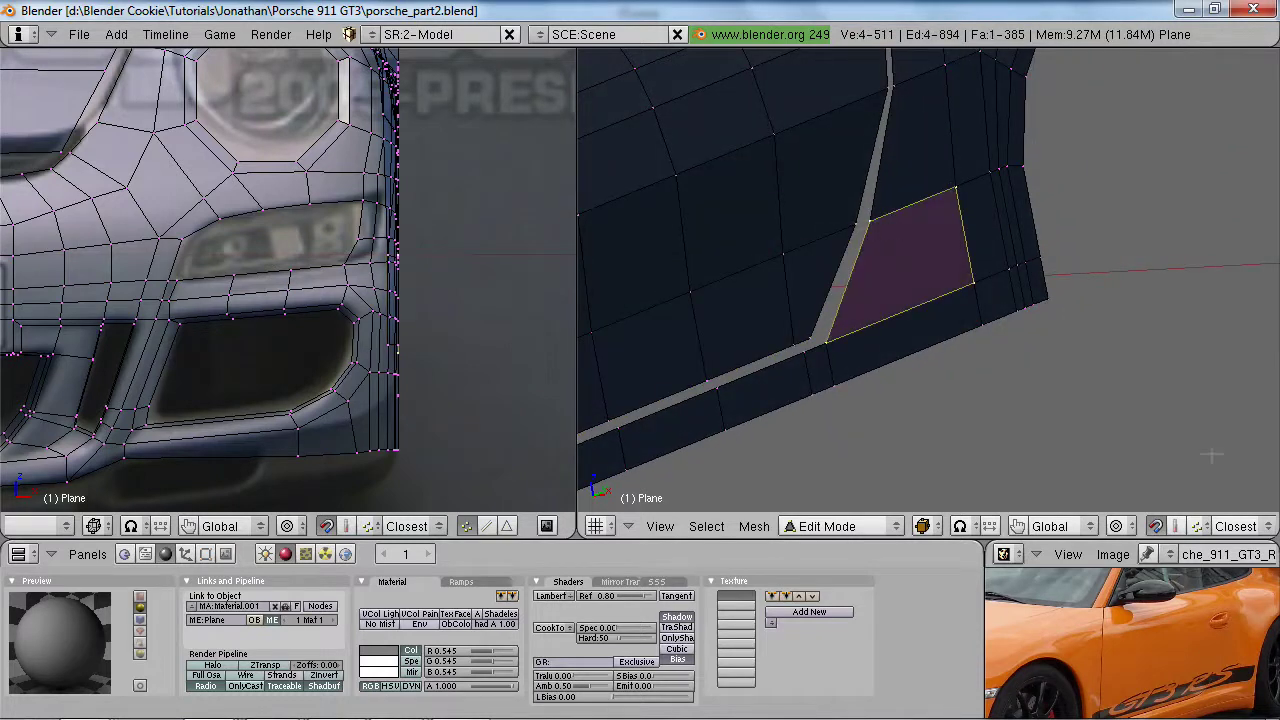
pyautogui.hotkey('ctrl', 'Up')
pyautogui.scroll(3, 857, 489)
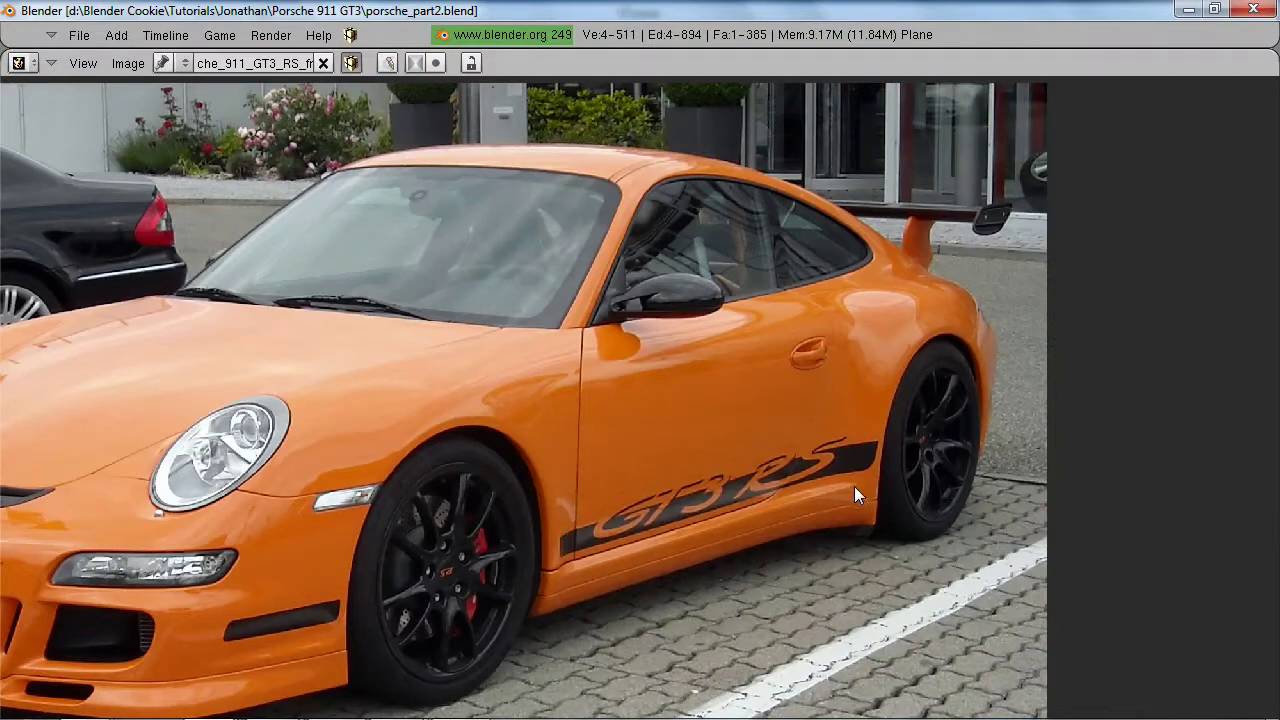
pyautogui.hotkey('ctrl', 'Up')
pyautogui.moveTo(891, 294); pyautogui.dragTo(940, 396, button='middle')
pyautogui.hotkey('ctrl', 'Up')
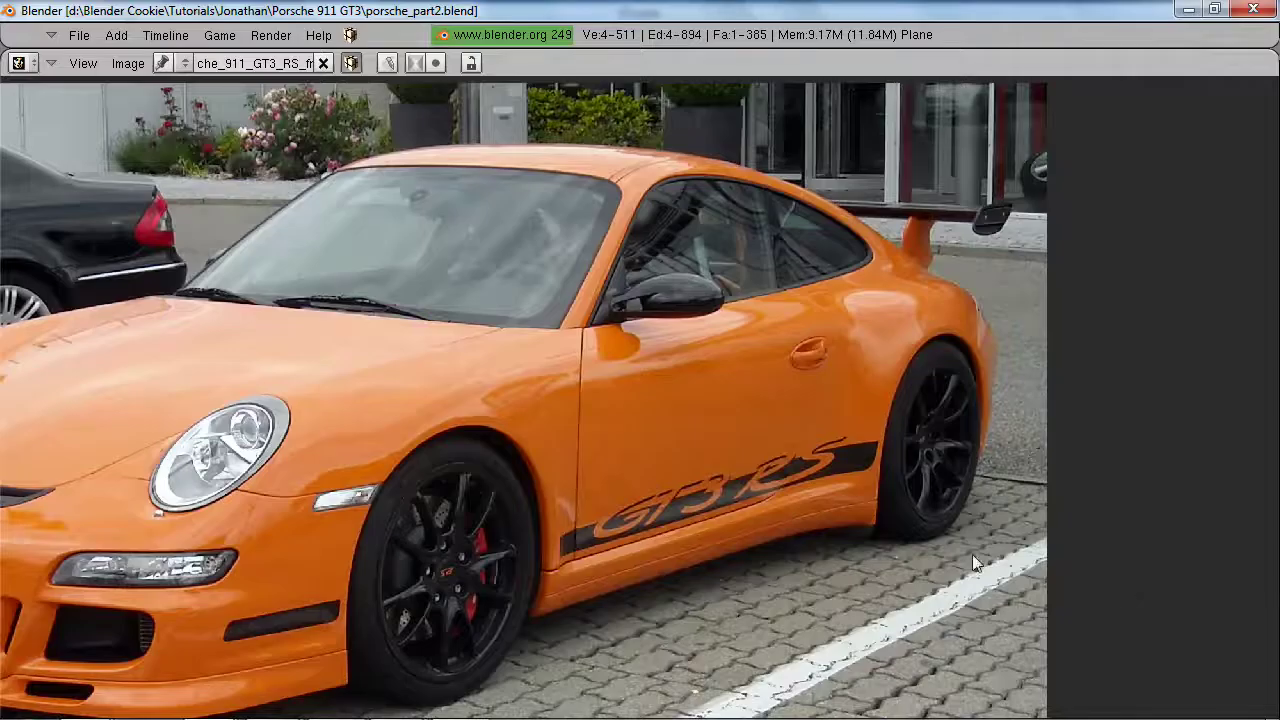
pyautogui.hotkey('ctrl', 'Up')
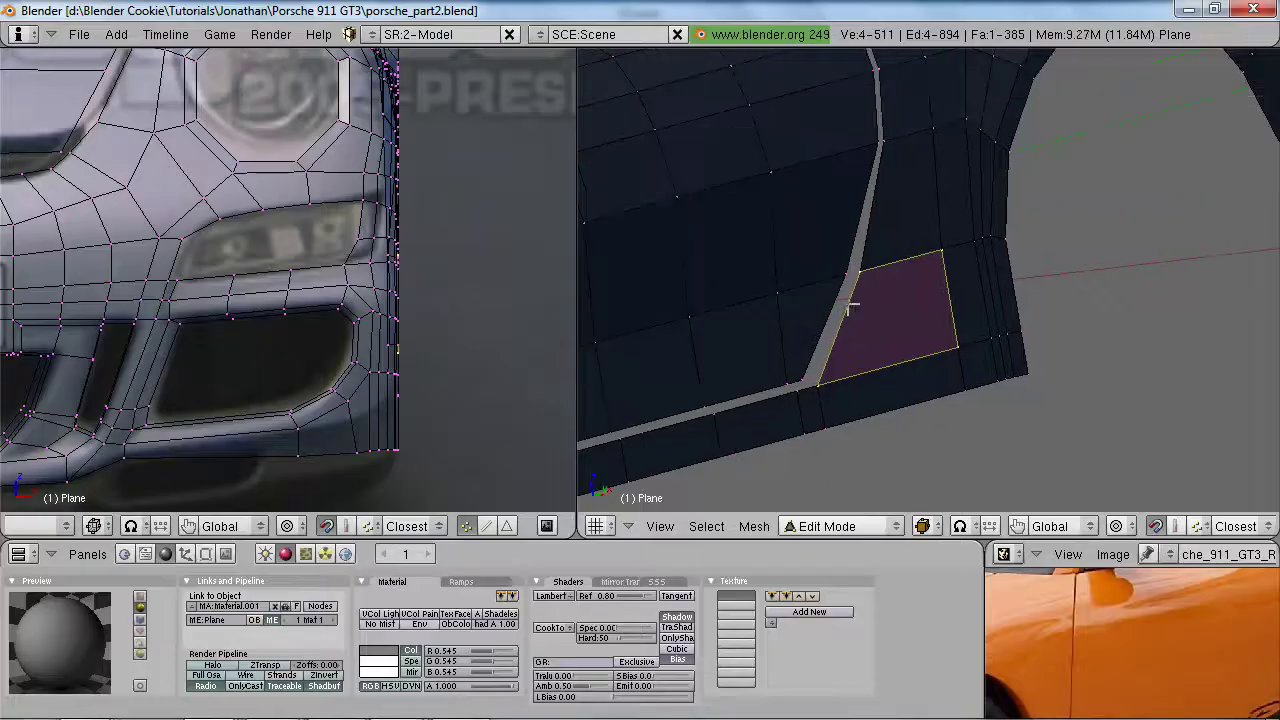
# - Move the body-side vertex on the lower part of the rear door seam along X
pyautogui.rightClick(860, 272)
pyautogui.moveTo(891, 144); pyautogui.dragTo(907, 301, button='middle')
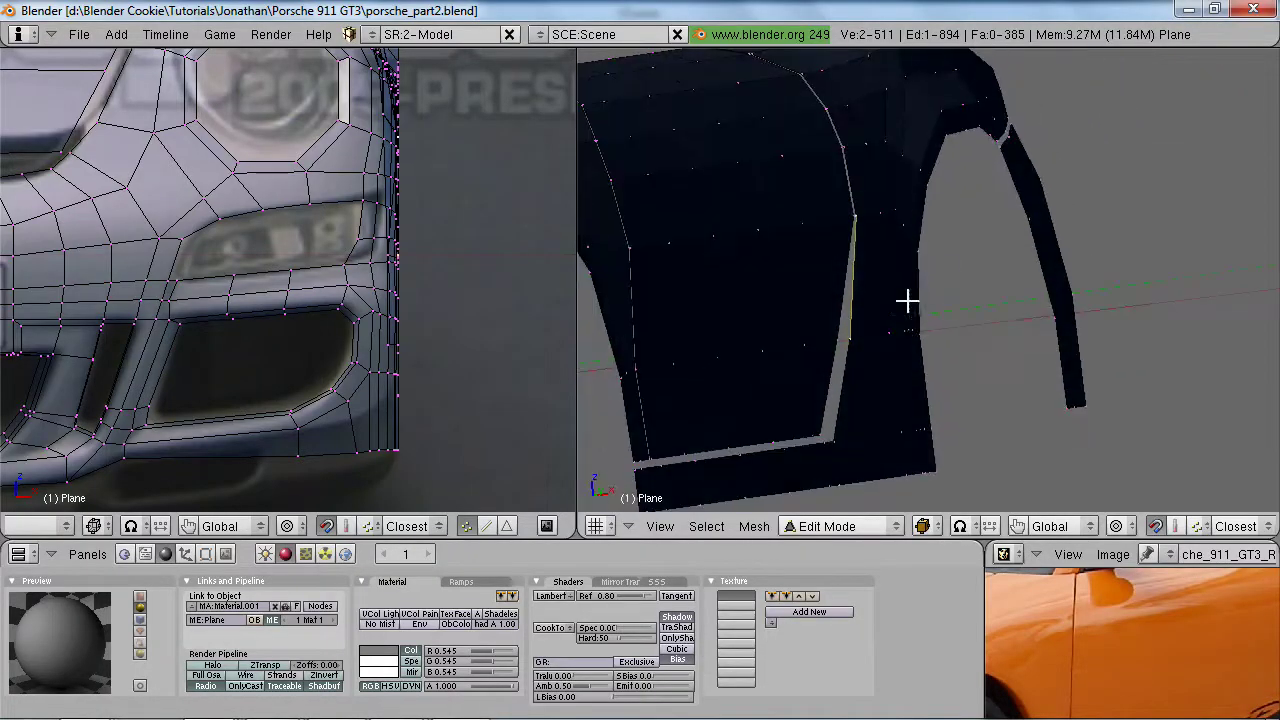
pyautogui.press('g')
pyautogui.press('x')
pyautogui.click(838, 344)
pyautogui.moveTo(906, 332); pyautogui.dragTo(838, 355, button='middle')
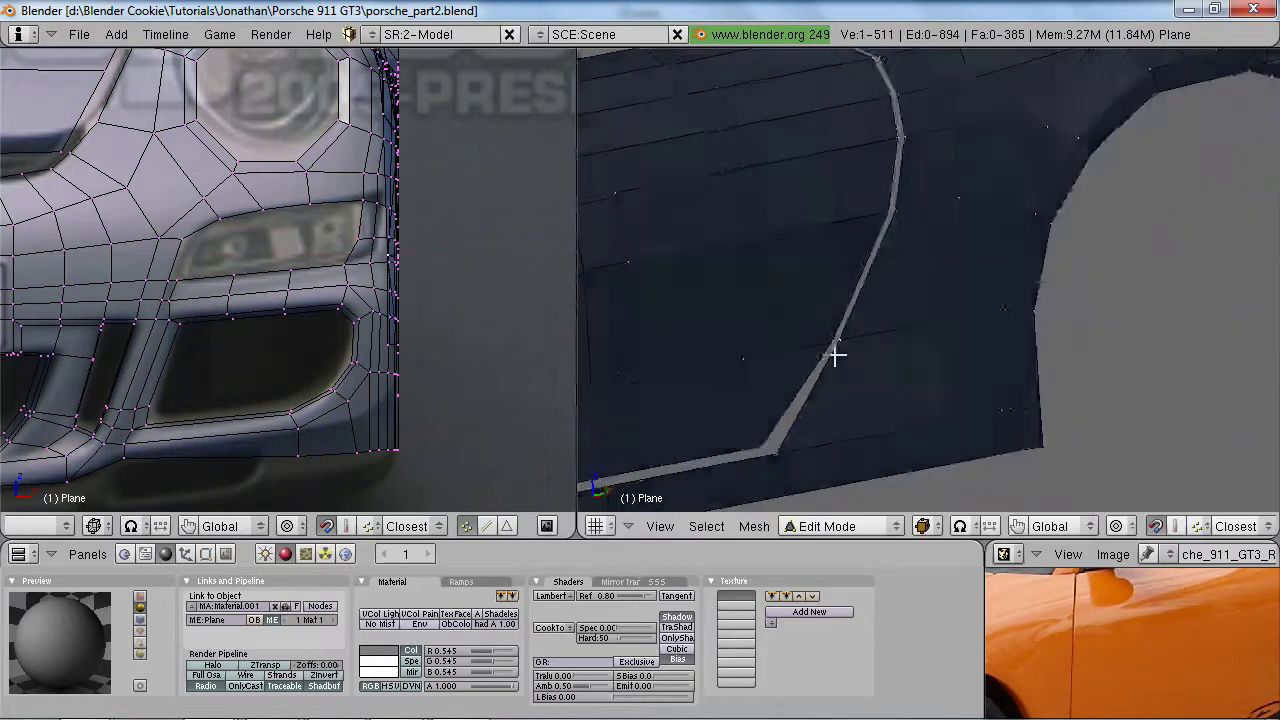
# - Try extruding a vertex from the sill corner behind the door and repositioning it
pyautogui.press('a')
pyautogui.moveTo(783, 446); pyautogui.dragTo(800, 423, button='middle')
pyautogui.press('e')
pyautogui.click(807, 414)
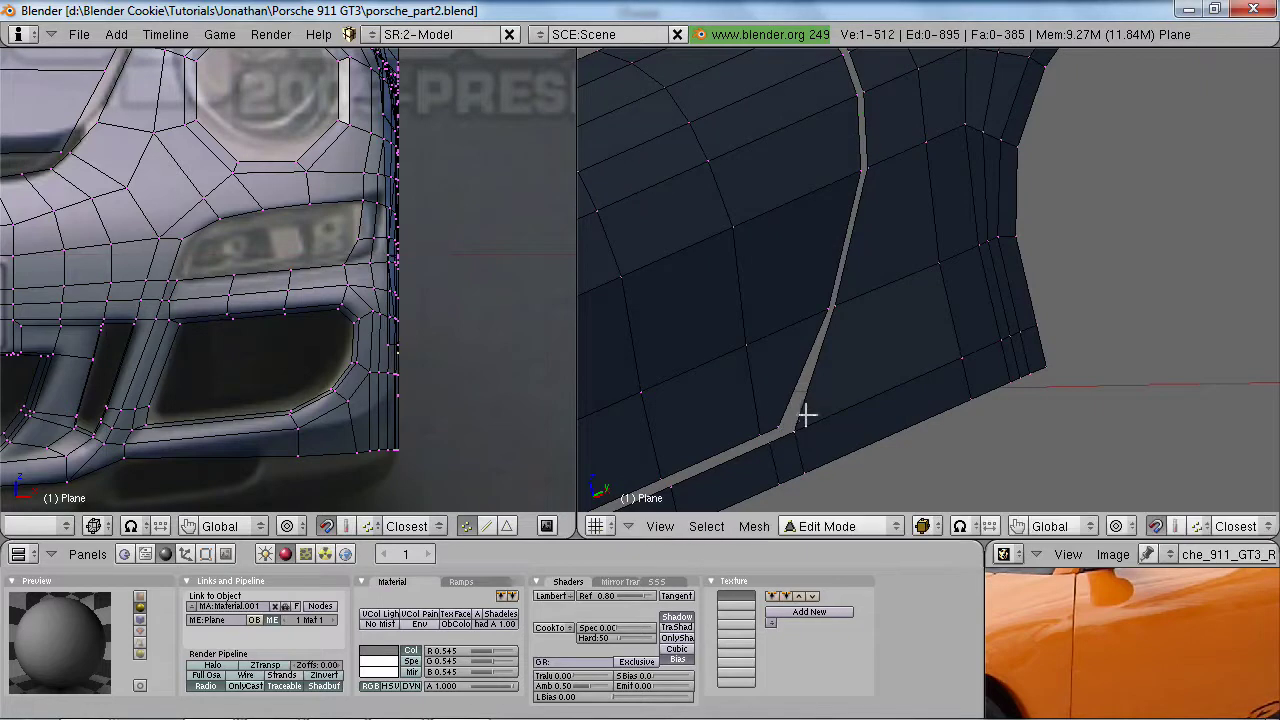
pyautogui.press('e')
pyautogui.click(805, 424)
pyautogui.press('g')
pyautogui.click(811, 420)
pyautogui.press('g')
pyautogui.click(823, 426)
pyautogui.press('g')
pyautogui.click(810, 444)
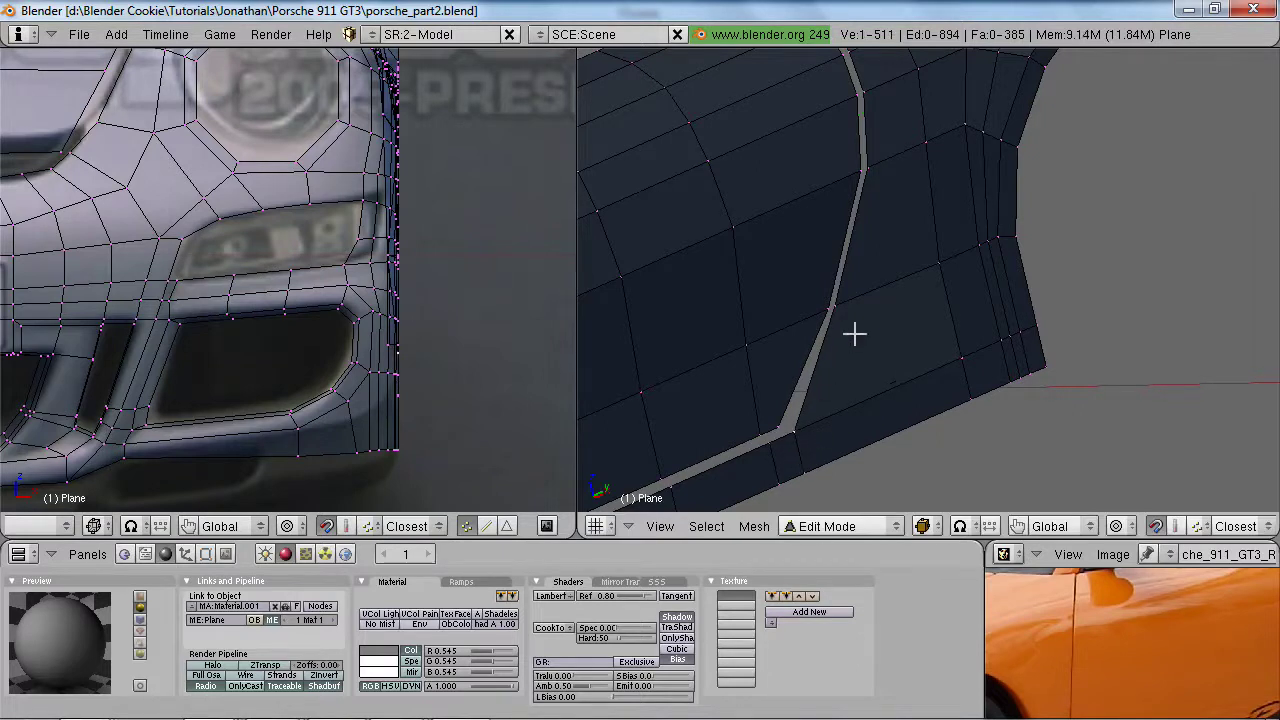
# - Delete the edge between the rear door seam's lower vertex and the sill corner, opening the adjoining face
pyautogui.keyDown('shift'); pyautogui.rightClick(835, 304); pyautogui.keyUp('shift')
pyautogui.press('x')
pyautogui.press('x')
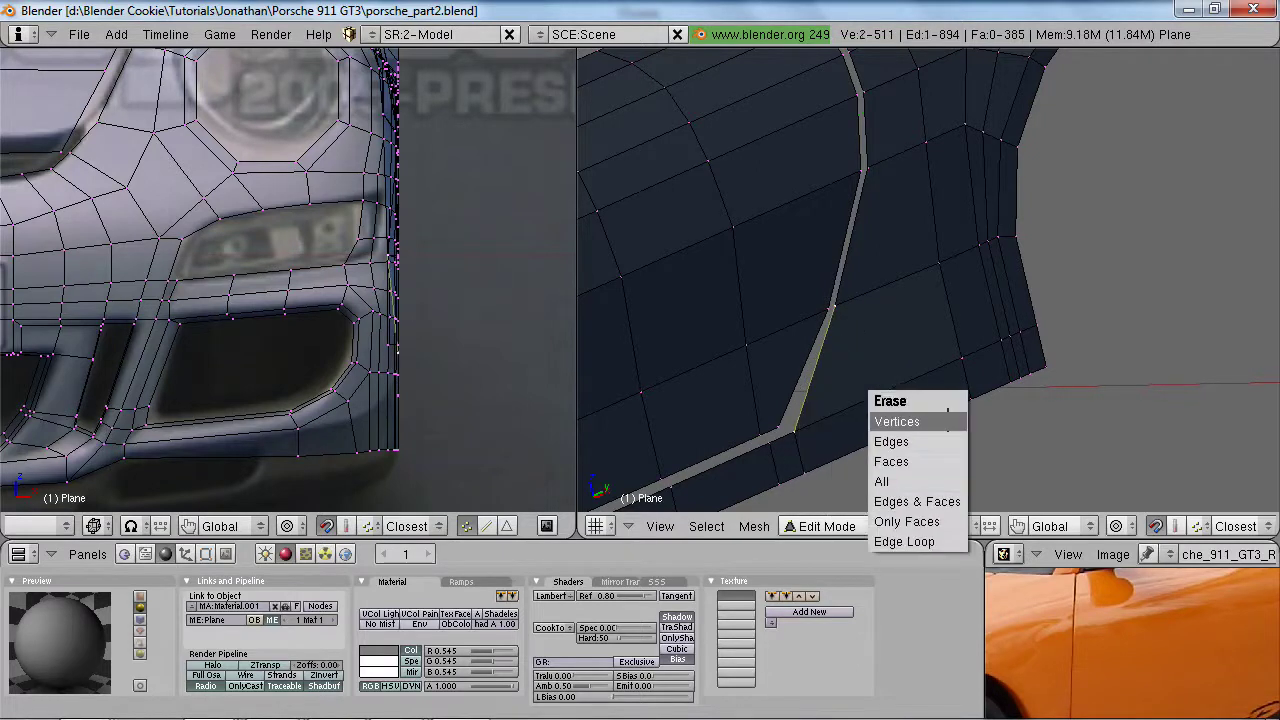
pyautogui.click(939, 441)
# - Extrude the sill's upper corner vertex about 0.034 inward along X, and subdivide the new edge
pyautogui.moveTo(886, 414)
pyautogui.mouseDown(button='middle')
pyautogui.moveTo(817, 440)
pyautogui.moveTo(870, 424)
pyautogui.moveTo(920, 429)
pyautogui.moveTo(887, 430)
pyautogui.mouseUp(button='middle')
pyautogui.press('g')
pyautogui.press('x')
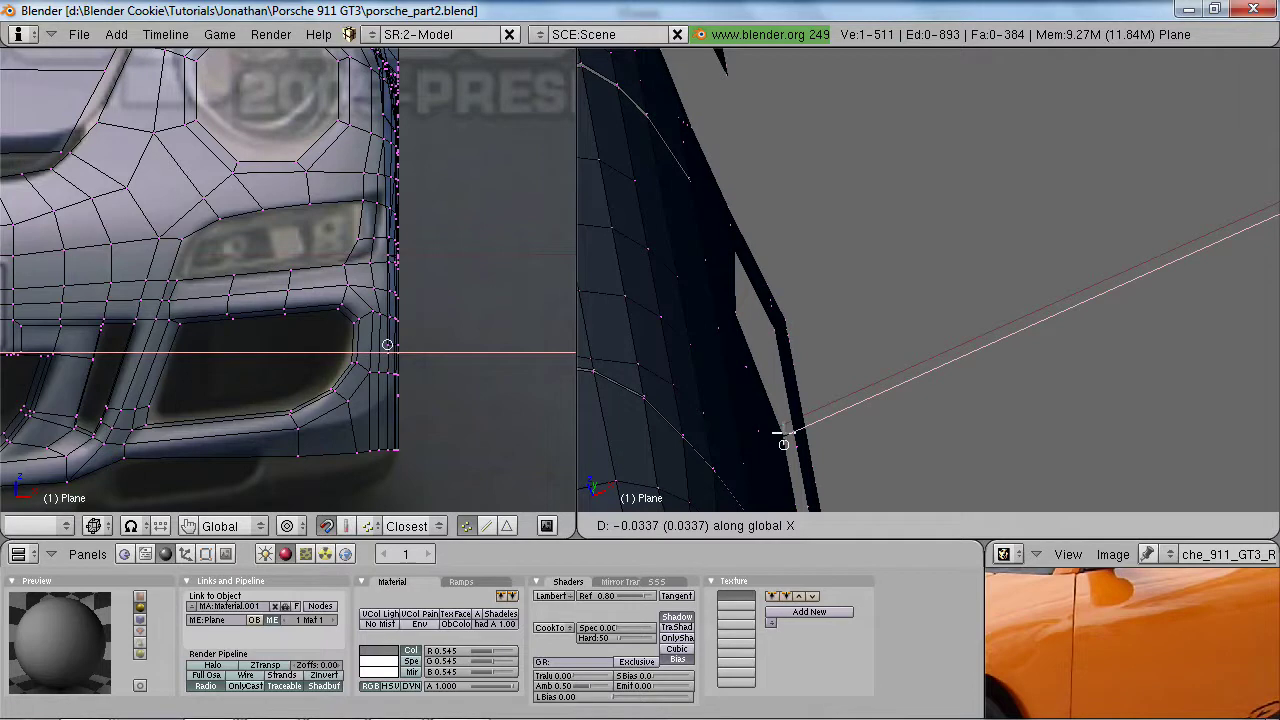
pyautogui.click(784, 443)
pyautogui.moveTo(891, 383); pyautogui.dragTo(833, 440, button='middle')
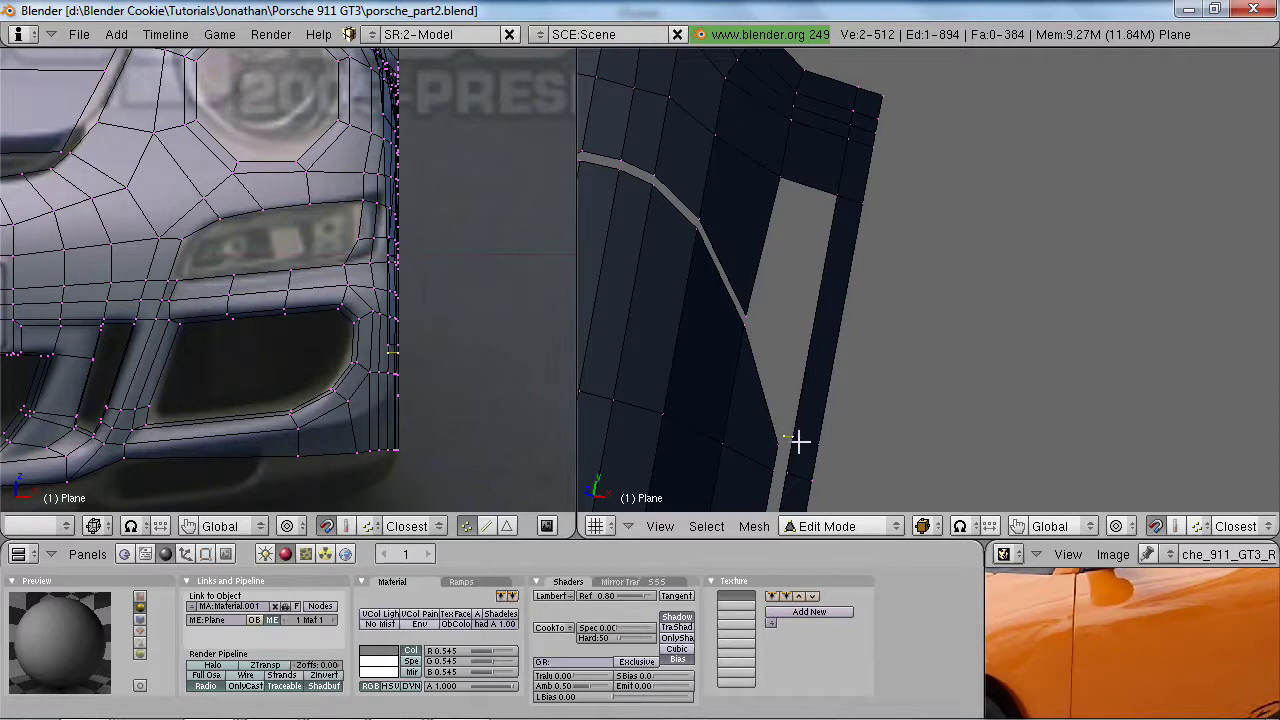
pyautogui.scroll(4, 846, 306)
pyautogui.press('w')
pyautogui.click(845, 229)
# - Add a loop cut across the sill strip near the rear end of the opening behind the door
pyautogui.scroll(-5, 846, 229)
pyautogui.hotkey('ctrl', 'r')
pyautogui.click(900, 241)
pyautogui.click(898, 235)
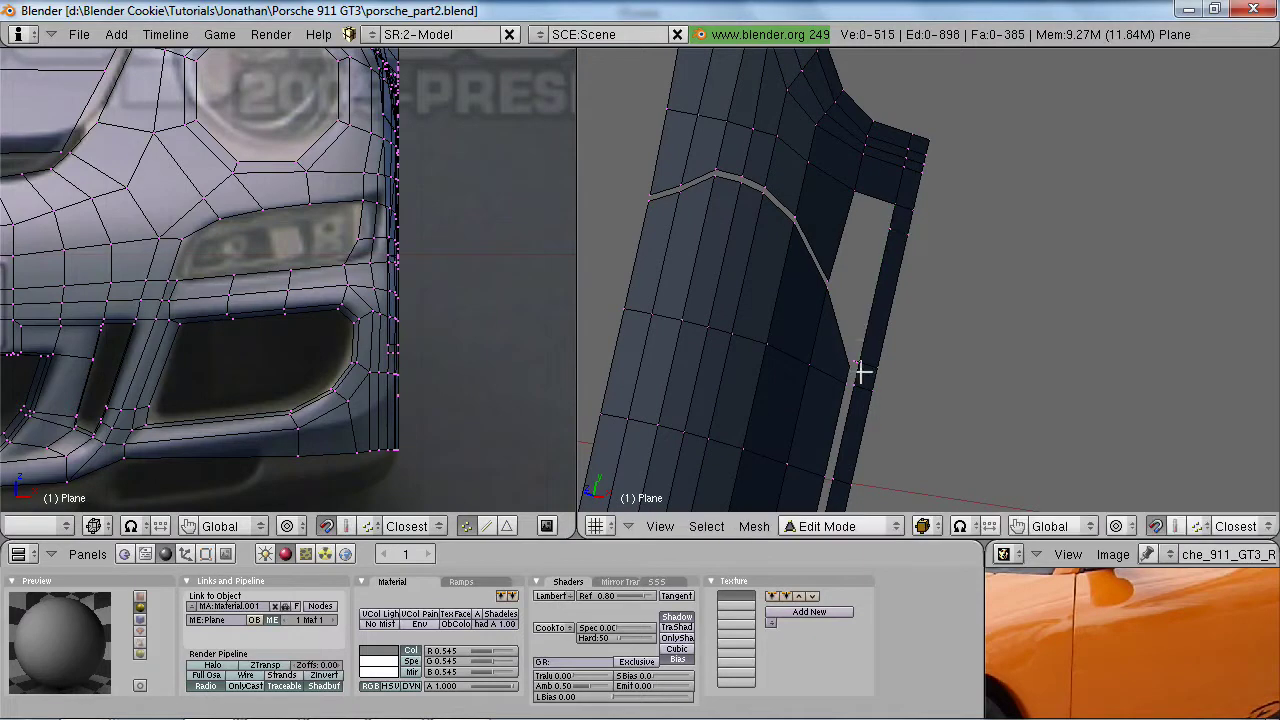
# - Extrude the subdivided edge rearward along Y to form a narrow ledge on top of the sill
pyautogui.press('e')
pyautogui.press('y')
pyautogui.click(897, 226)
pyautogui.scroll(4, 917, 392)
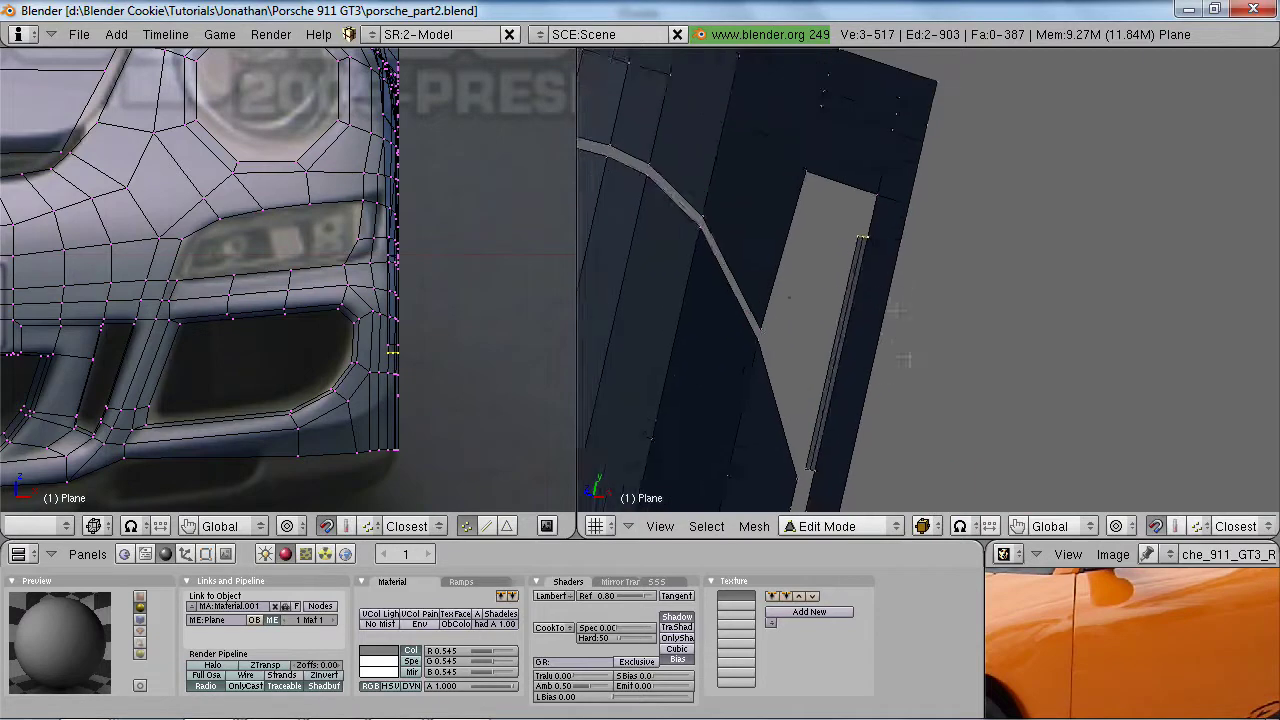
# - Reposition the vertices at the ledge's rear end so that it tapers into the sill
pyautogui.rightClick(859, 350)
pyautogui.press('g')
pyautogui.rightClick(850, 360)
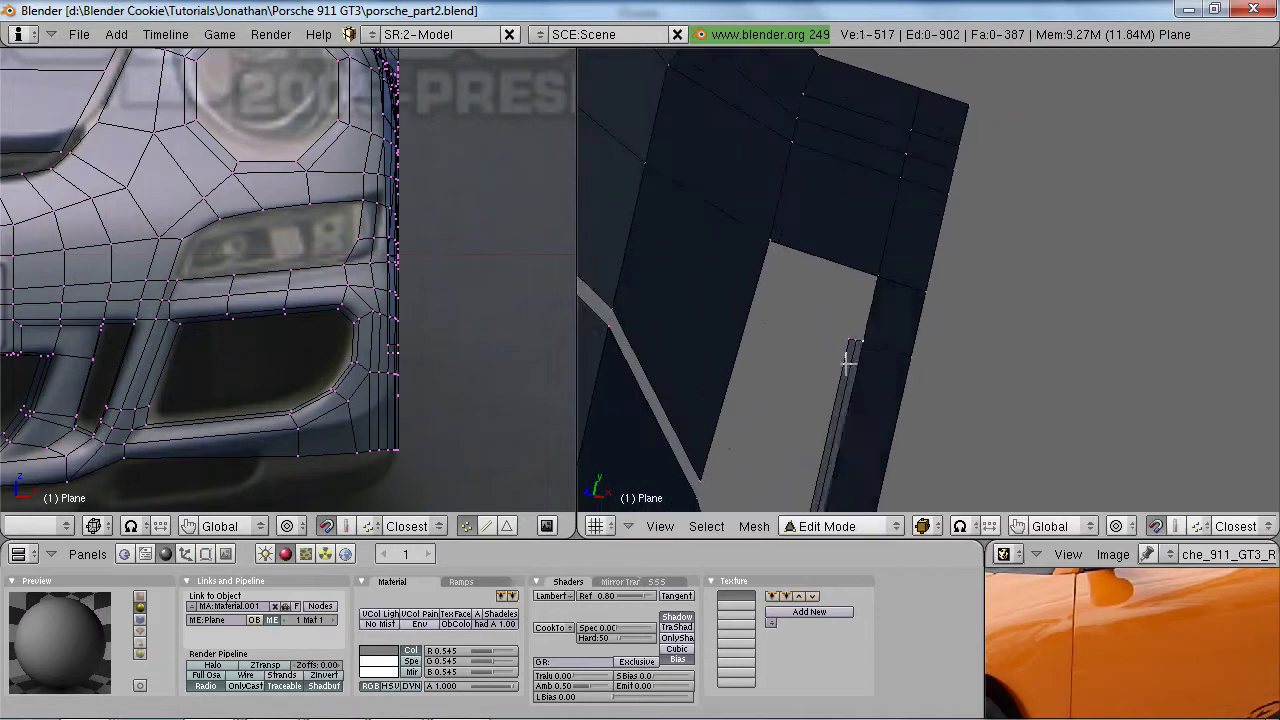
pyautogui.moveTo(849, 360); pyautogui.dragTo(875, 343, button='middle')
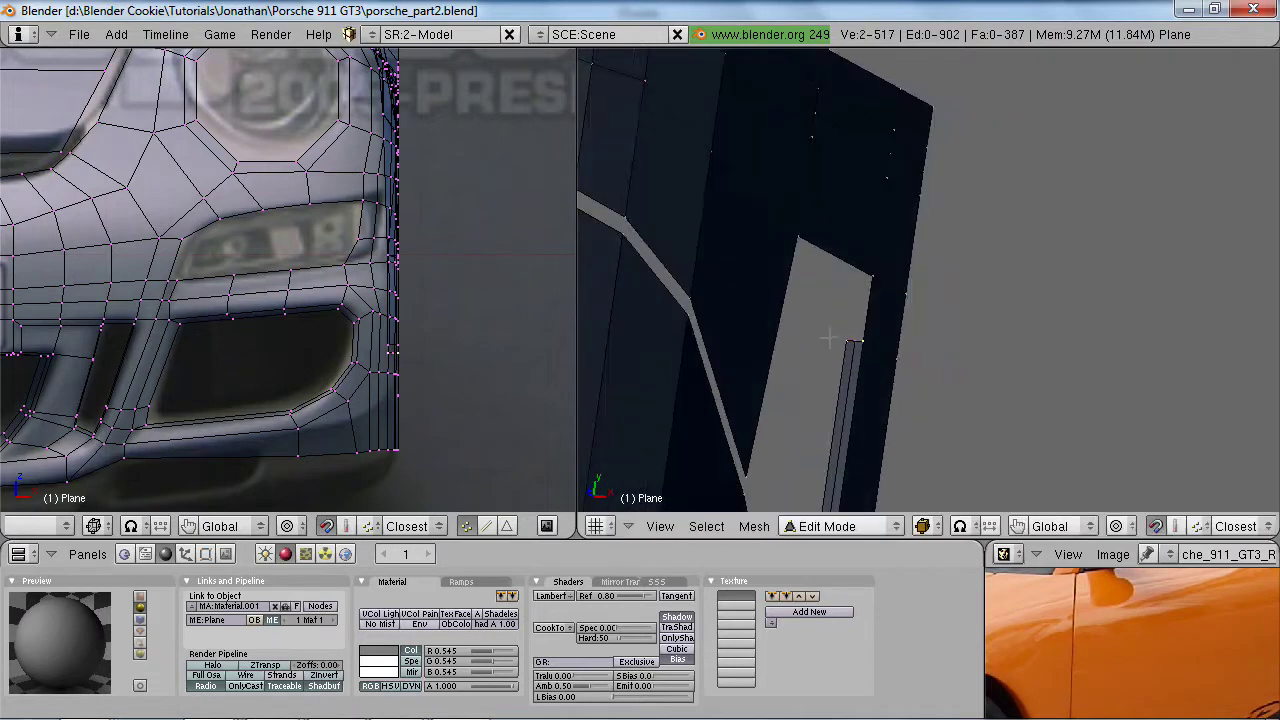
pyautogui.rightClick(855, 342)
pyautogui.press('g')
pyautogui.click(852, 338)
pyautogui.moveTo(852, 338); pyautogui.dragTo(953, 318, button='middle')
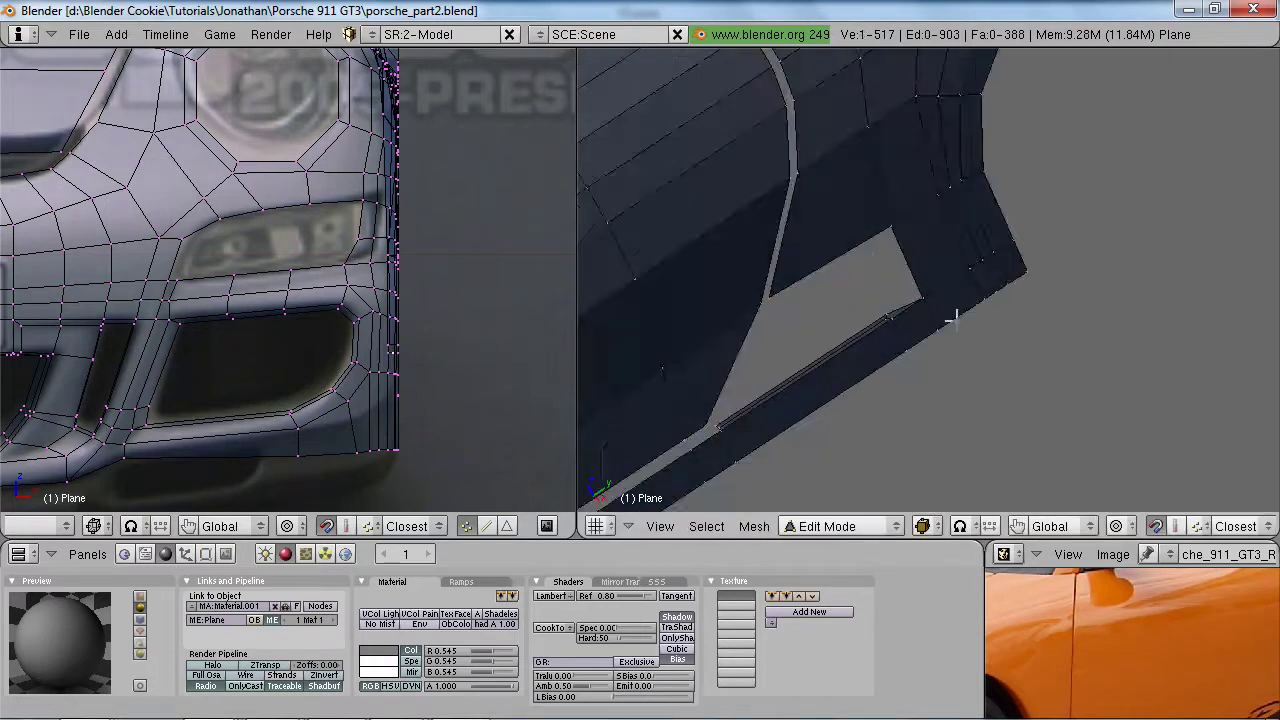
# - Add a vertical loop cut through the panel behind the door and shift it about 0.015 forward along Y
pyautogui.hotkey('ctrl', 'r')
pyautogui.click(865, 234)
pyautogui.click(908, 222)
pyautogui.press('s')
pyautogui.press('y')
pyautogui.press('g')
pyautogui.press('y')
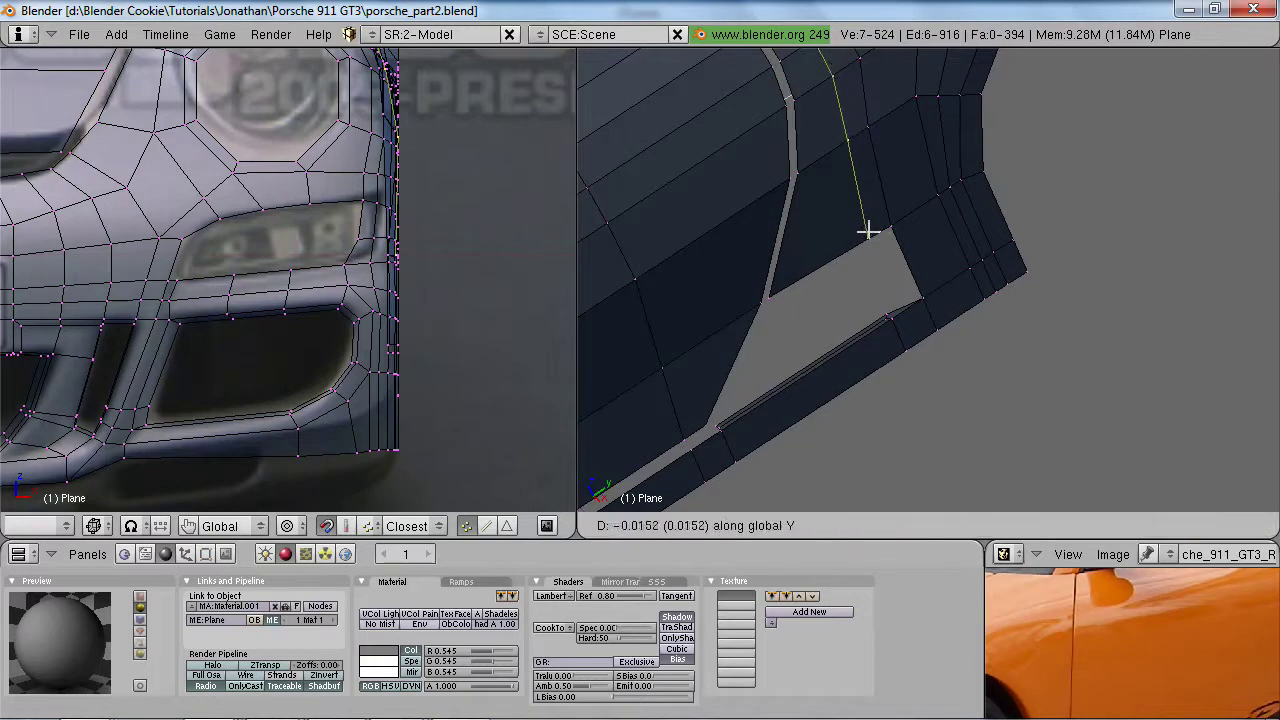
pyautogui.click(868, 231)
# - Fill the opening between the panel behind the door and the sill ledge with new faces
pyautogui.press('a')
pyautogui.press('f')
pyautogui.press('a')
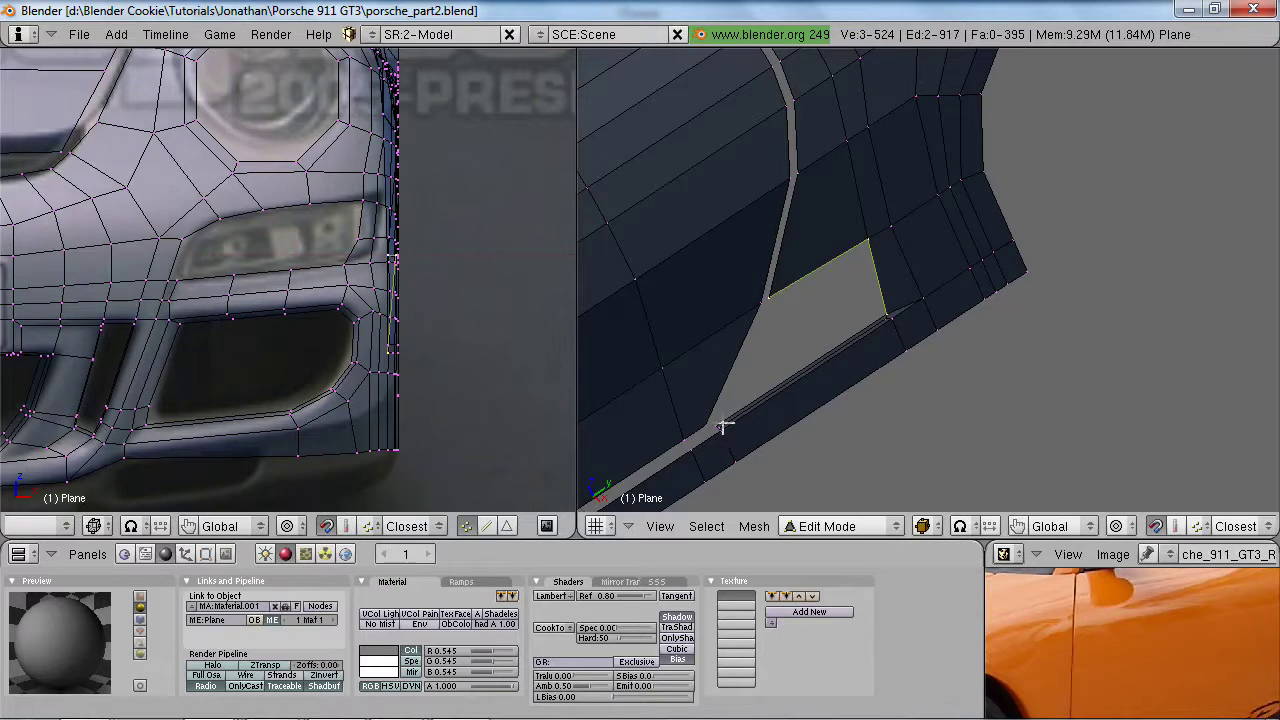
pyautogui.press('f')
# - Examine the closed rear sill corner in Object Mode and compare it with the reference photo
pyautogui.press('Tab')
pyautogui.scroll(-3, 802, 334)
pyautogui.moveTo(800, 334); pyautogui.dragTo(914, 270, button='middle')
pyautogui.hotkey('shift', 'space')
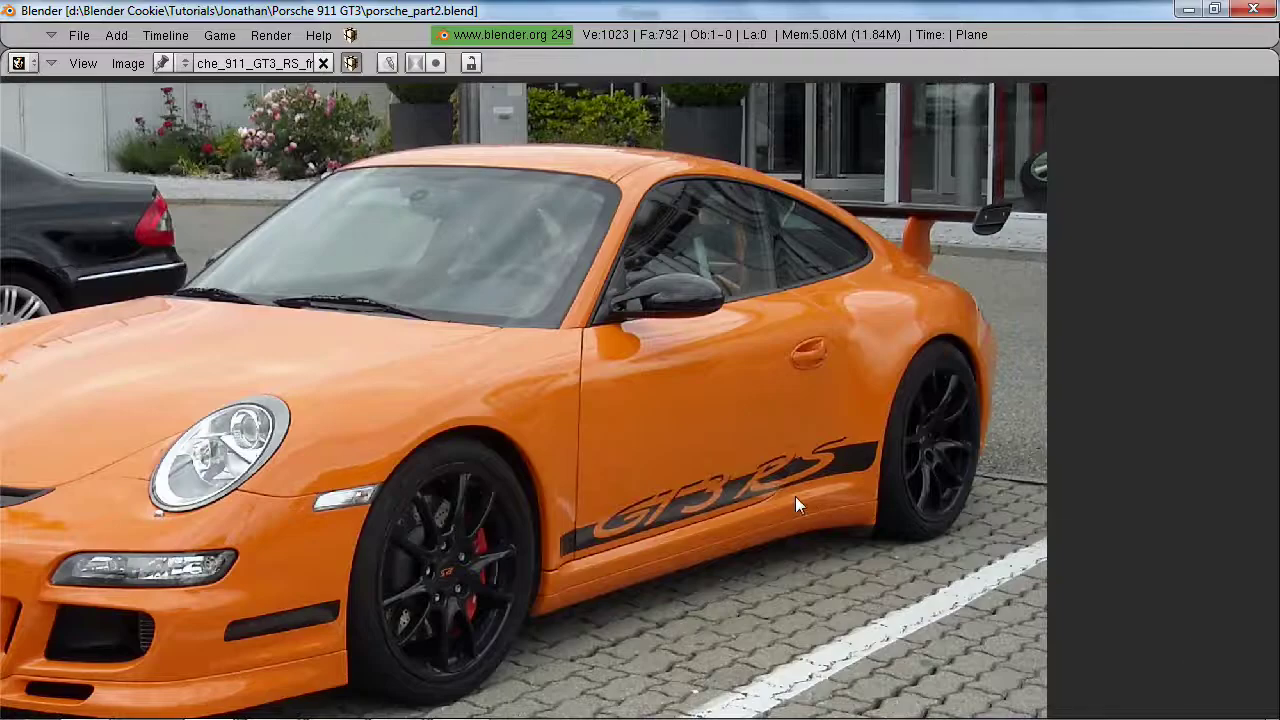
pyautogui.hotkey('ctrl', 'Down')
pyautogui.scroll(4, 820, 355)
pyautogui.moveTo(886, 361)
pyautogui.mouseDown(button='middle')
pyautogui.moveTo(823, 312)
pyautogui.moveTo(901, 366)
pyautogui.mouseUp(button='middle')
pyautogui.scroll(-4, 823, 312)
pyautogui.scroll(3, 901, 366)
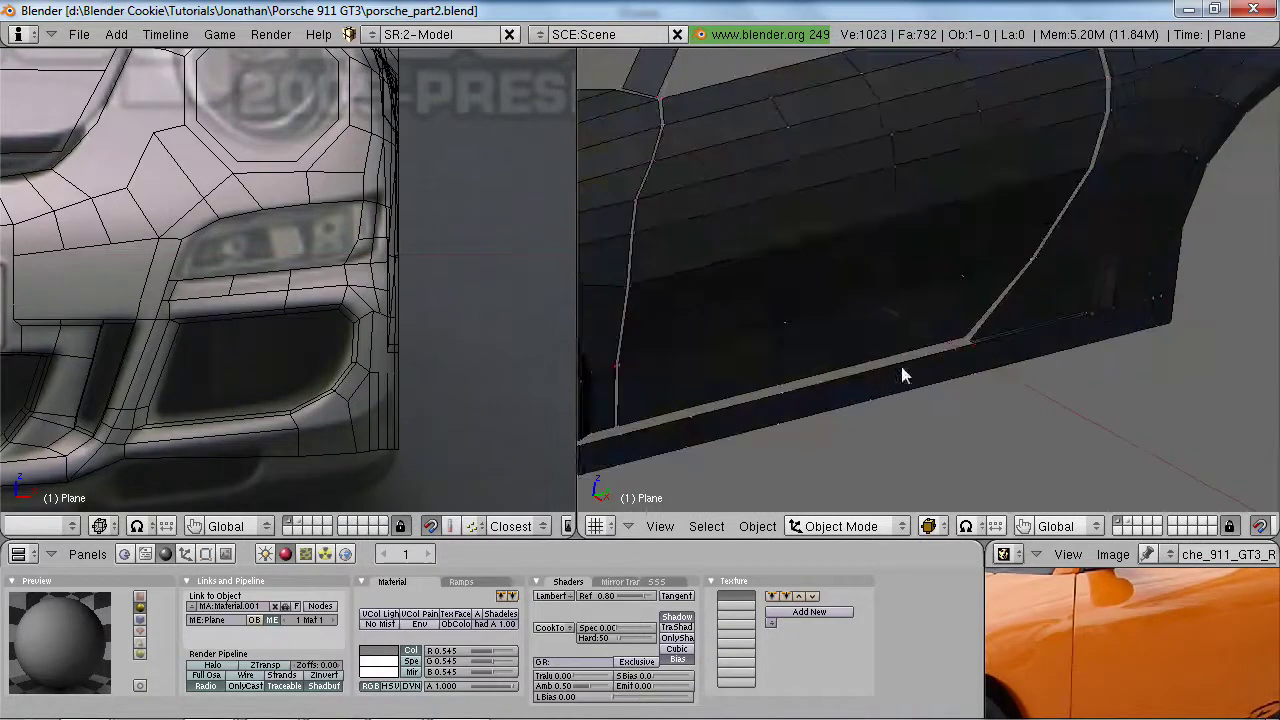
pyautogui.press('Tab')
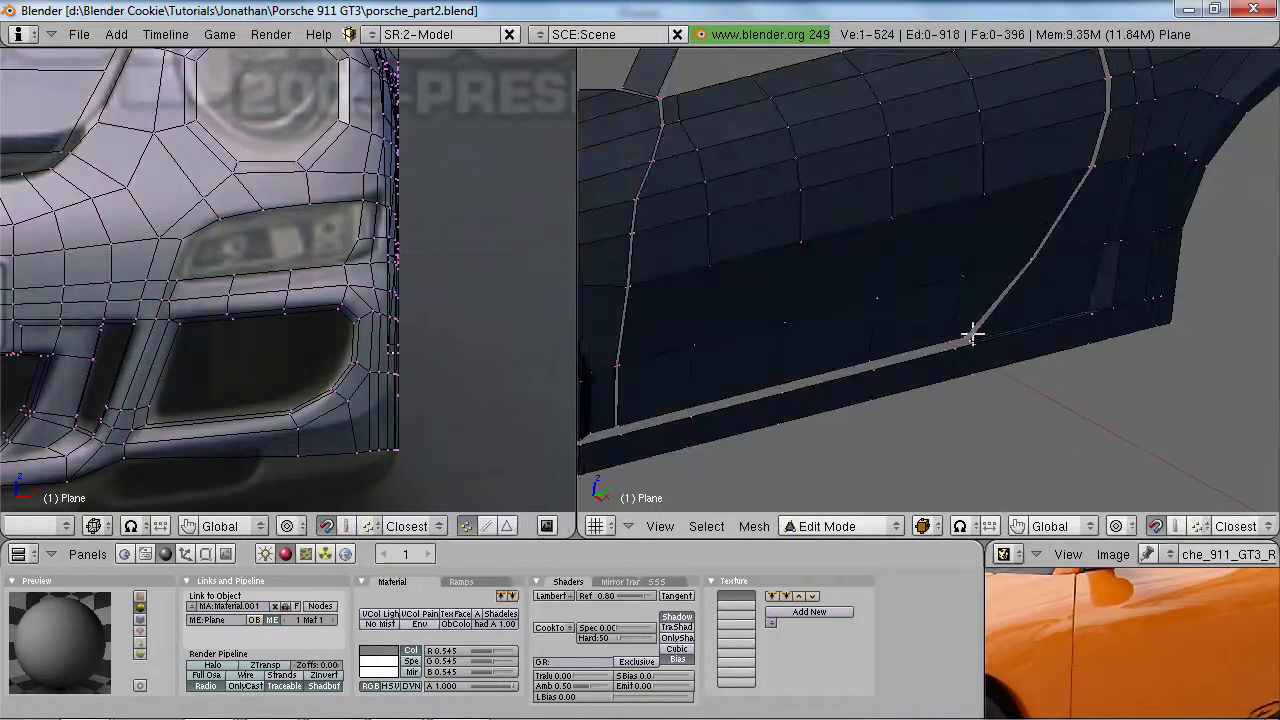
# - Extrude the sill ledge's front edge forward along Y past the door's lower rear corner
pyautogui.scroll(3, 976, 360)
pyautogui.press('e')
pyautogui.click(1042, 372)
pyautogui.press('y')
pyautogui.click(1117, 367)
pyautogui.press('e')
pyautogui.click(966, 395)
pyautogui.click(951, 409)
# - Continue extruding the ledge forward along Y beneath the middle of the door, aligning its edge with the sill vertices
pyautogui.keyDown('shift'); pyautogui.moveTo(945, 412); pyautogui.dragTo(1143, 327, button='middle'); pyautogui.keyUp('shift')
pyautogui.press('e')
pyautogui.click(1097, 345)
pyautogui.press('y')
pyautogui.click(1020, 332)
pyautogui.moveTo(757, 386); pyautogui.dragTo(1160, 397, button='middle')
pyautogui.press('e')
pyautogui.click(1050, 377)
pyautogui.press('y')
pyautogui.click(980, 320)
pyautogui.moveTo(980, 320); pyautogui.dragTo(908, 361, button='middle')
pyautogui.press('g')
pyautogui.click(920, 361)
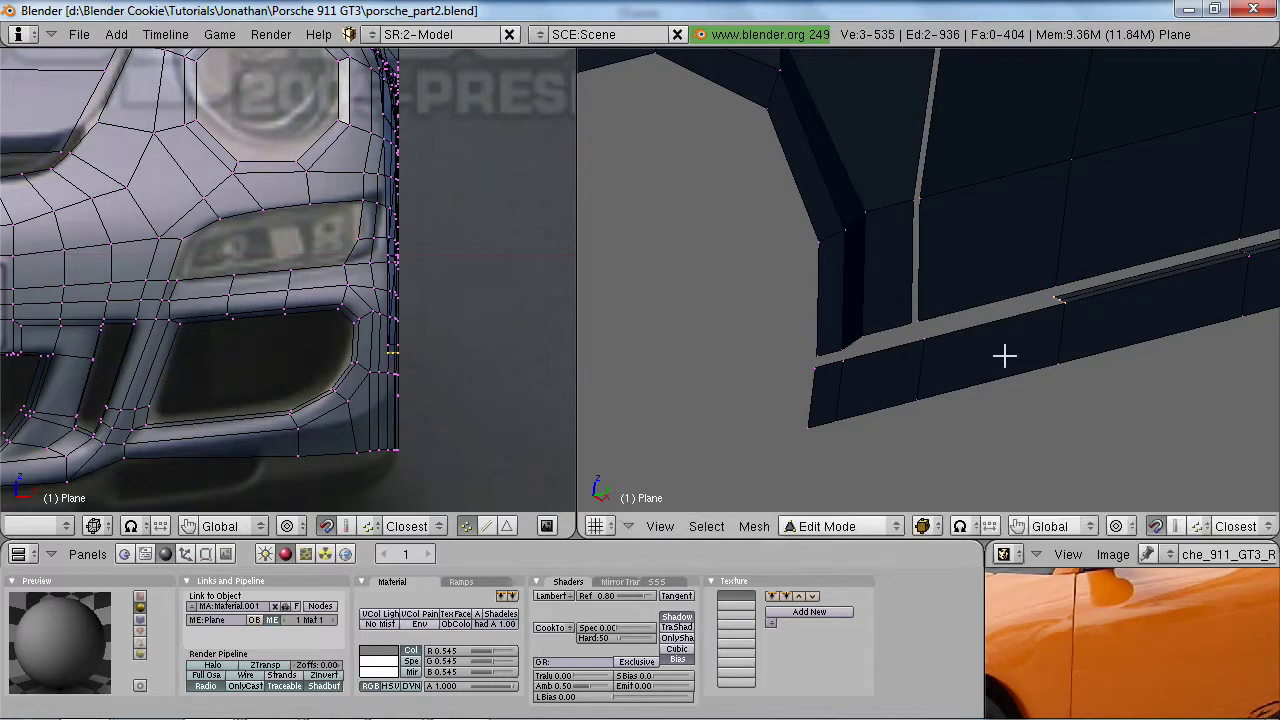
# - Extrude the ledge along Y to the door's front seam and on to the next sill vertex beneath the fender
pyautogui.press('e')
pyautogui.click(1063, 316)
pyautogui.press('y')
pyautogui.click(928, 317)
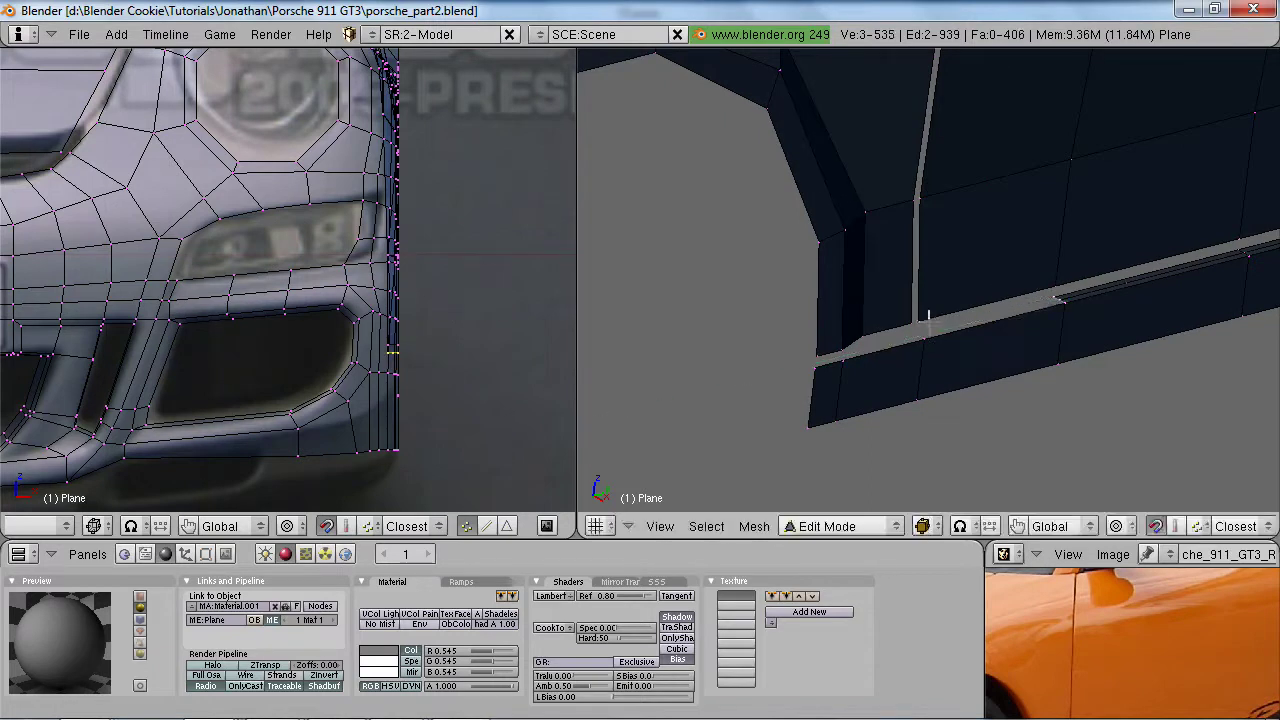
pyautogui.press('g')
pyautogui.click(923, 340)
pyautogui.scroll(2, 950, 408)
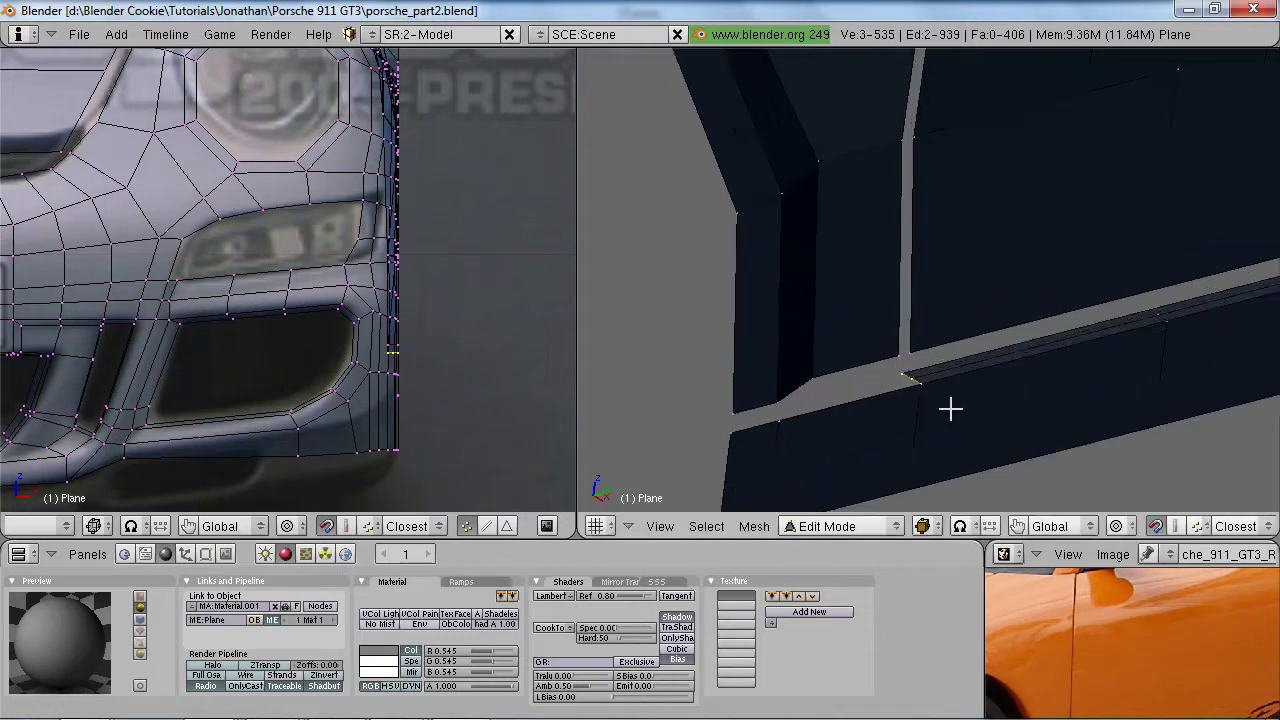
pyautogui.press('e')
pyautogui.click(914, 424)
pyautogui.press('y')
pyautogui.click(772, 418)
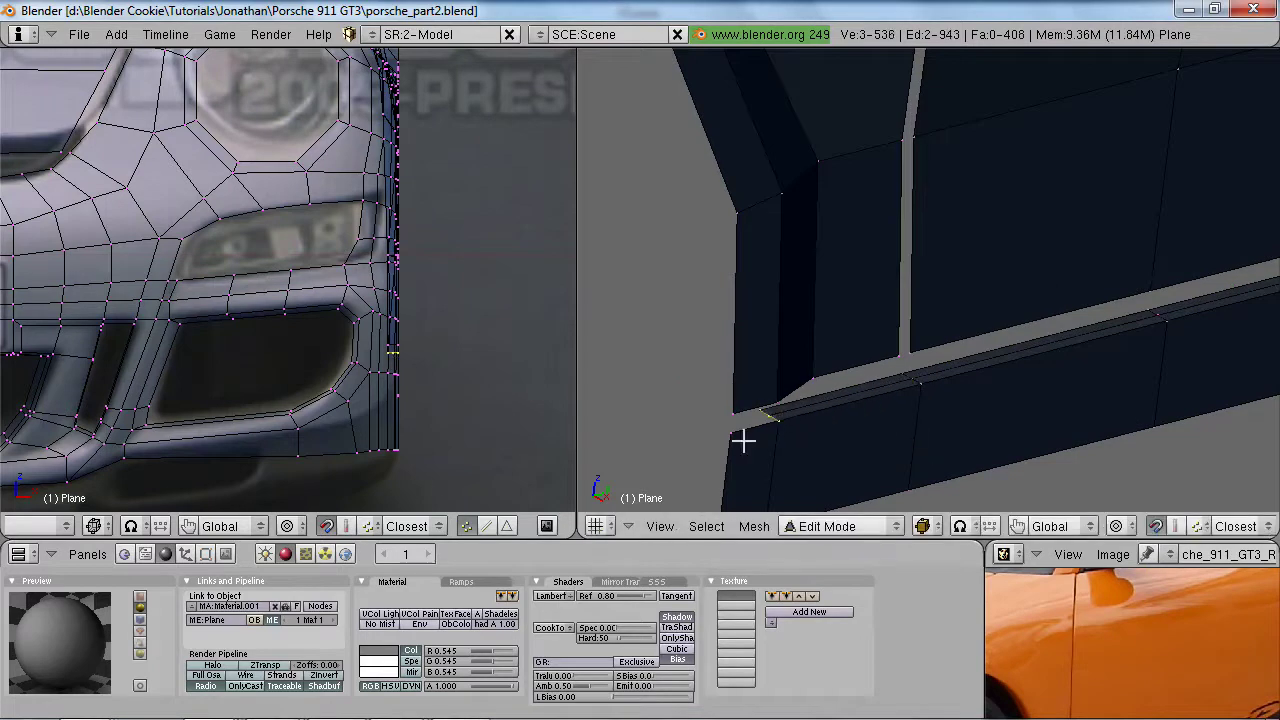
# - Try extruding the ledge to the sill's front end with the snap target set to Center, and restore Closest
pyautogui.click(434, 528)
pyautogui.click(440, 495)
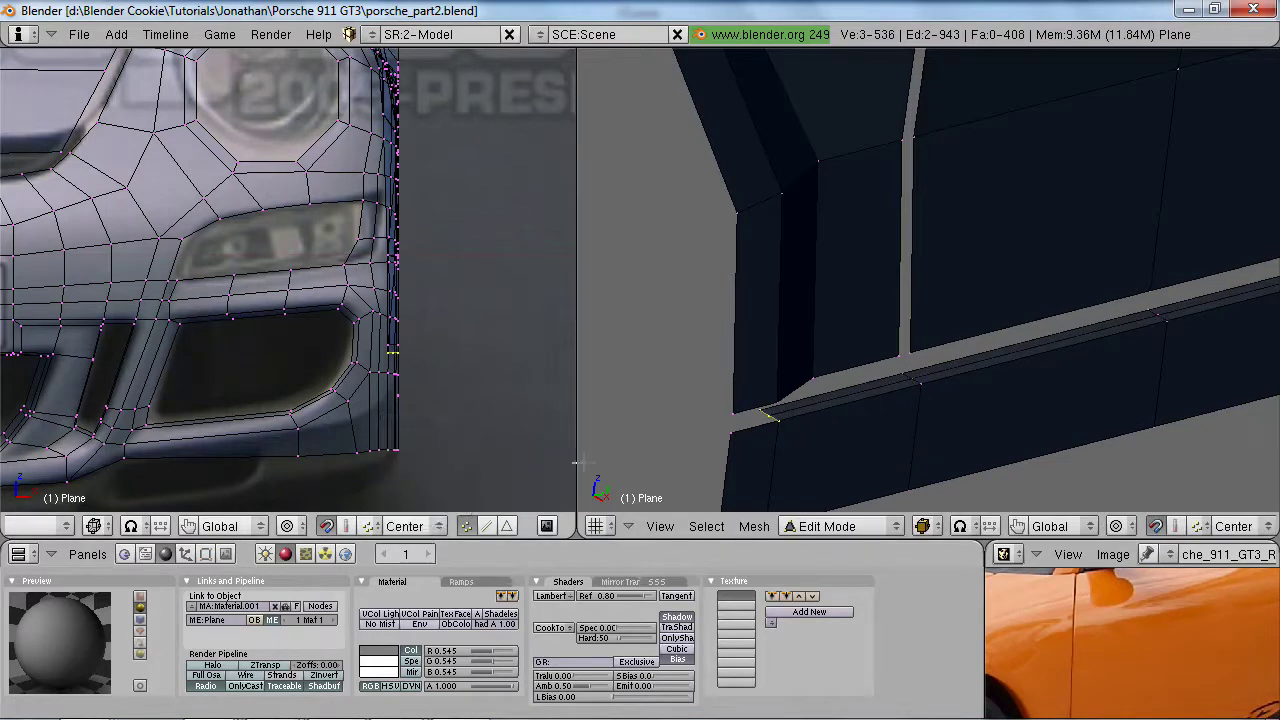
pyautogui.press('e')
pyautogui.click(802, 422)
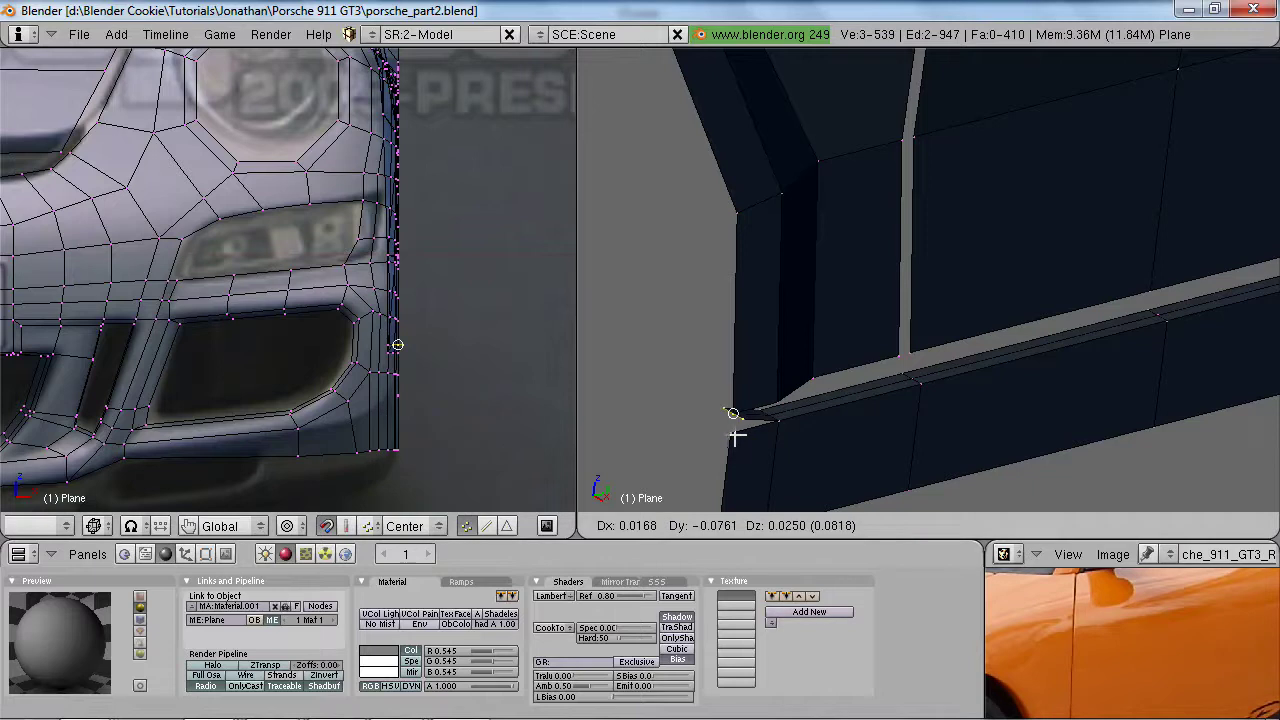
pyautogui.click(733, 434)
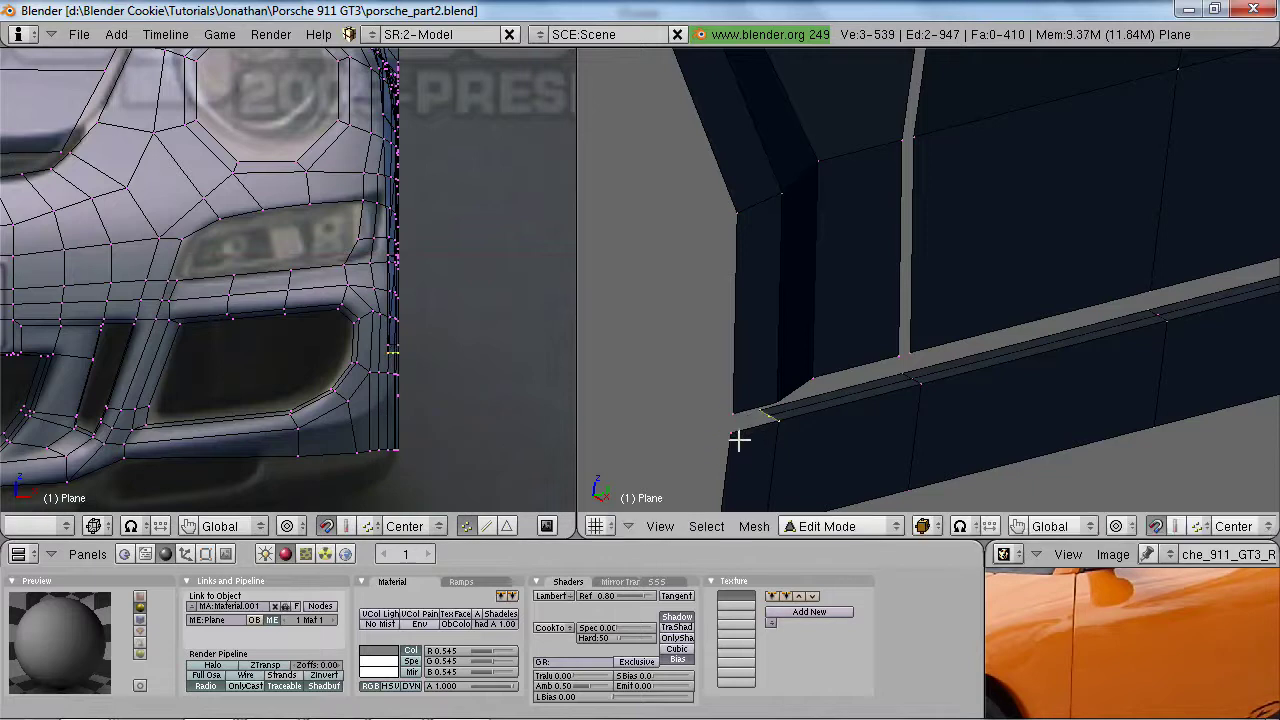
pyautogui.click(437, 526)
pyautogui.click(437, 508)
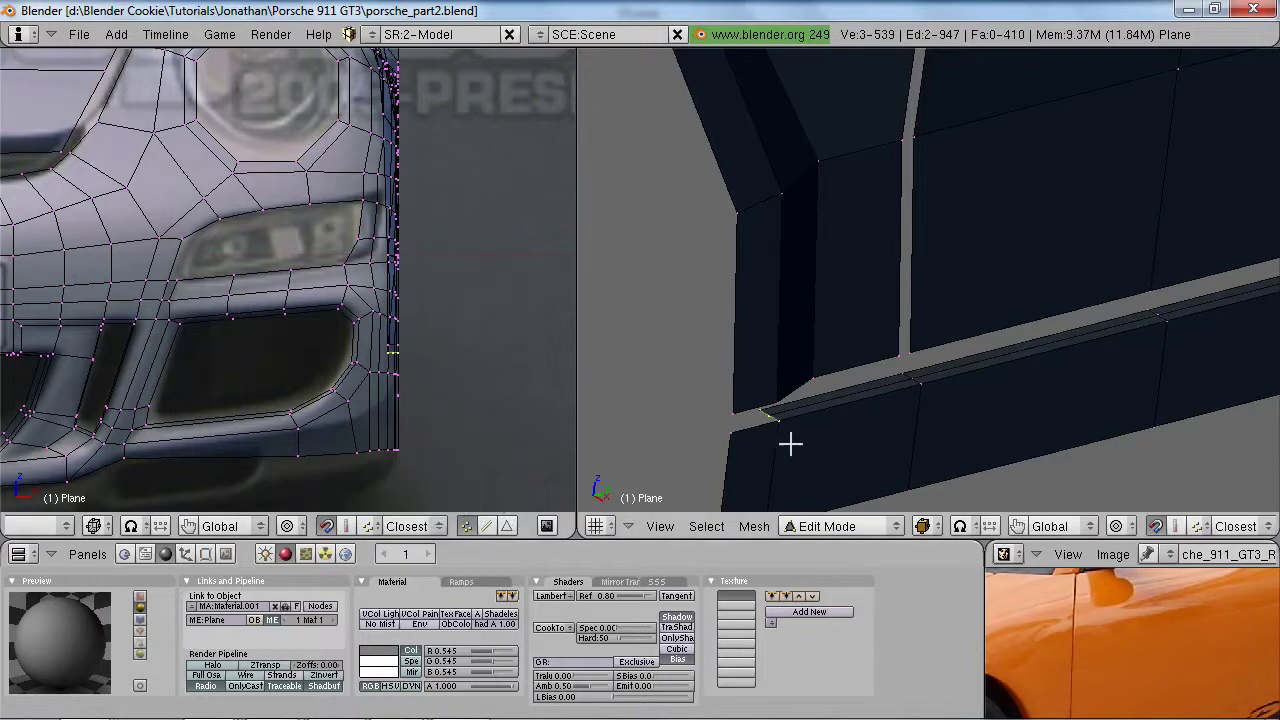
# - Try extruding the sill ledge's front edge freely toward the sill's front end, and undo the extrusion
pyautogui.press('e')
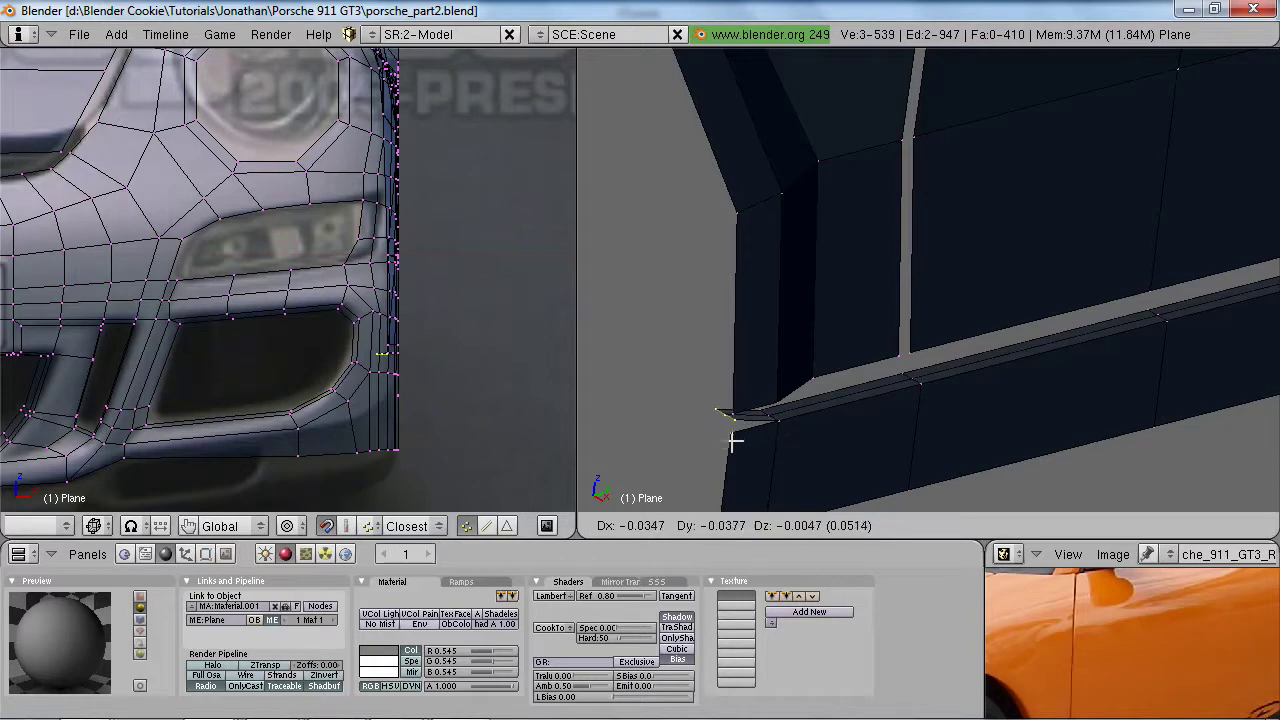
pyautogui.click(733, 438)
pyautogui.press('g')
pyautogui.rightClick(730, 436)
pyautogui.hotkey('ctrl', 'z')
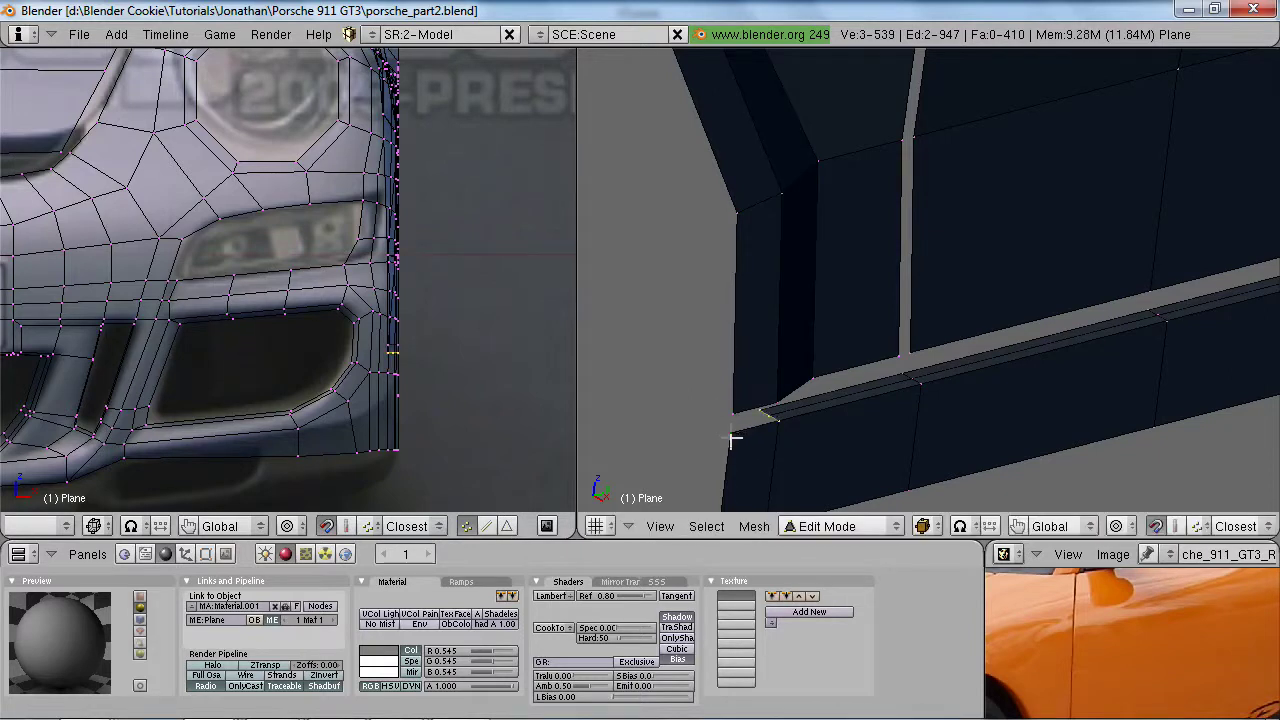
# - Extrude the ledge's front edge onto the sill's front corner vertex and compare it with the orange car's reference photo
pyautogui.press('e')
pyautogui.click(743, 437)
pyautogui.click(742, 436)
pyautogui.press('a')
pyautogui.scroll(-5, 742, 436)
pyautogui.moveTo(742, 436); pyautogui.dragTo(821, 396, button='middle')
pyautogui.moveTo(922, 371); pyautogui.dragTo(880, 360, button='middle')
pyautogui.hotkey('ctrl', 'Up')
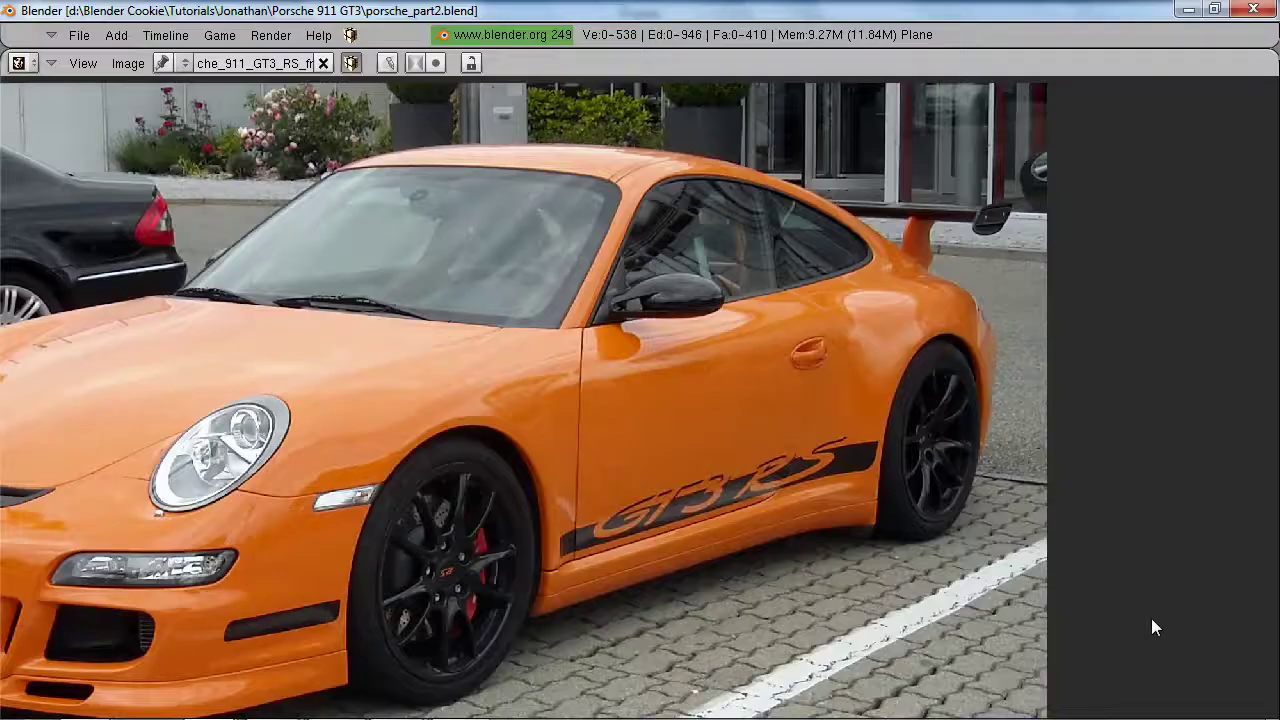
pyautogui.hotkey('ctrl', 'Down')
# - Delete the two newly extruded vertices at the ledge's front end behind the wheel arch
pyautogui.scroll(5, 722, 361)
pyautogui.keyDown('shift'); pyautogui.moveTo(776, 406); pyautogui.dragTo(951, 369, button='middle'); pyautogui.keyUp('shift')
pyautogui.moveTo(750, 387); pyautogui.dragTo(966, 223, button='middle')
pyautogui.scroll(4, 714, 350)
pyautogui.scroll(2, 966, 223)
pyautogui.moveTo(840, 334); pyautogui.dragTo(712, 237, button='middle')
pyautogui.press('x')
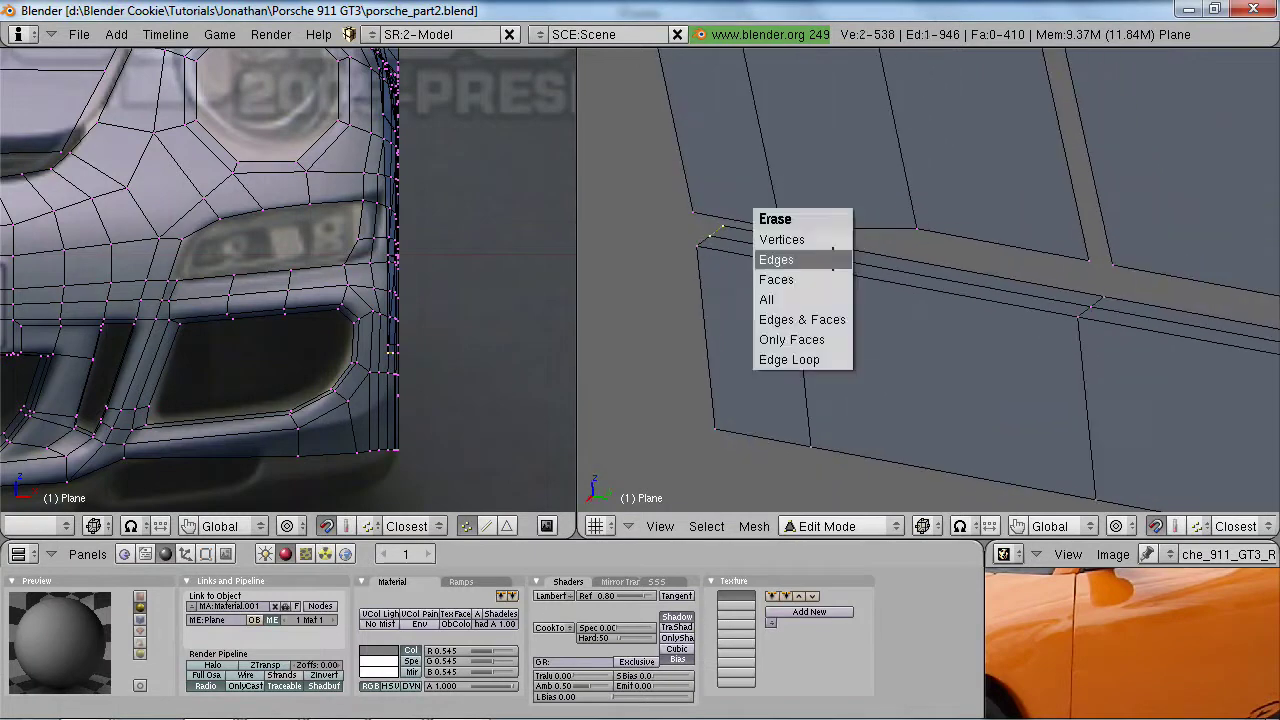
pyautogui.click(790, 237)
# - Check the sill against the reference photo, and examine the whole body from the side and front in Object Mode
pyautogui.moveTo(795, 260); pyautogui.dragTo(843, 351, button='middle')
pyautogui.hotkey('ctrl', 'Up')
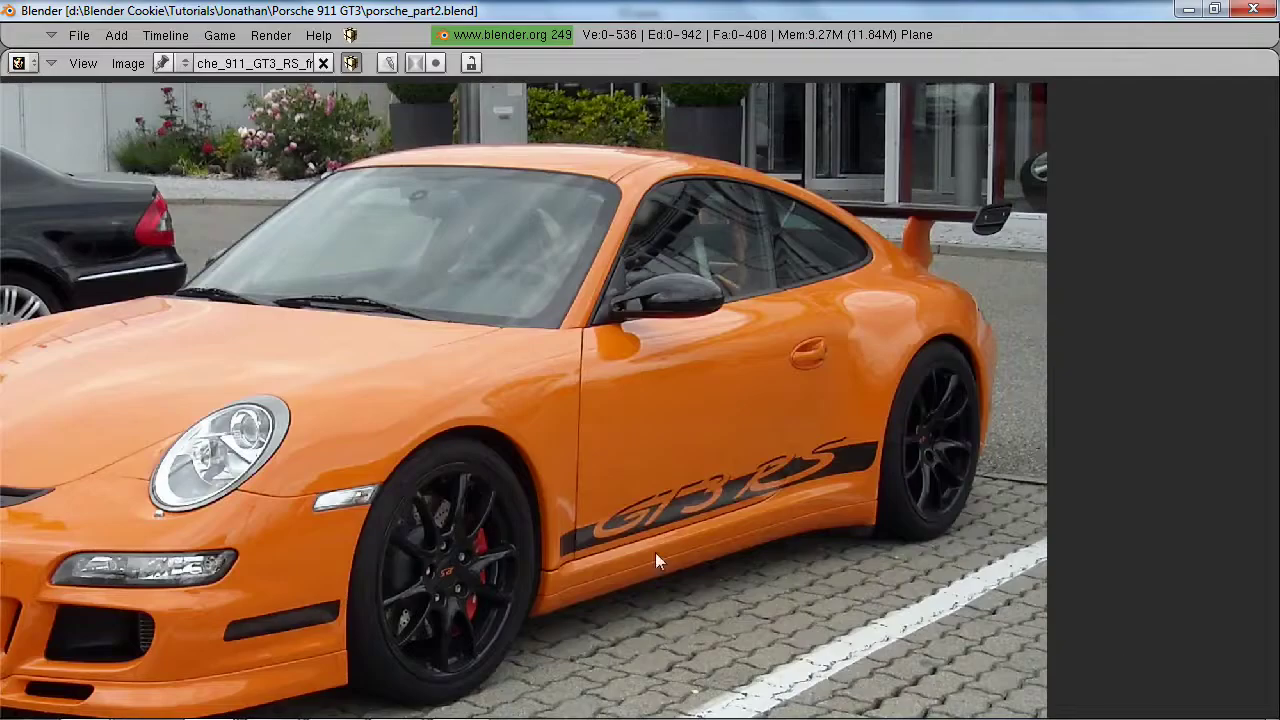
pyautogui.hotkey('ctrl', 'Down')
pyautogui.scroll(-4, 1077, 383)
pyautogui.press('Tab')
pyautogui.moveTo(1077, 383); pyautogui.dragTo(917, 326, button='middle')
pyautogui.scroll(-4, 916, 358)
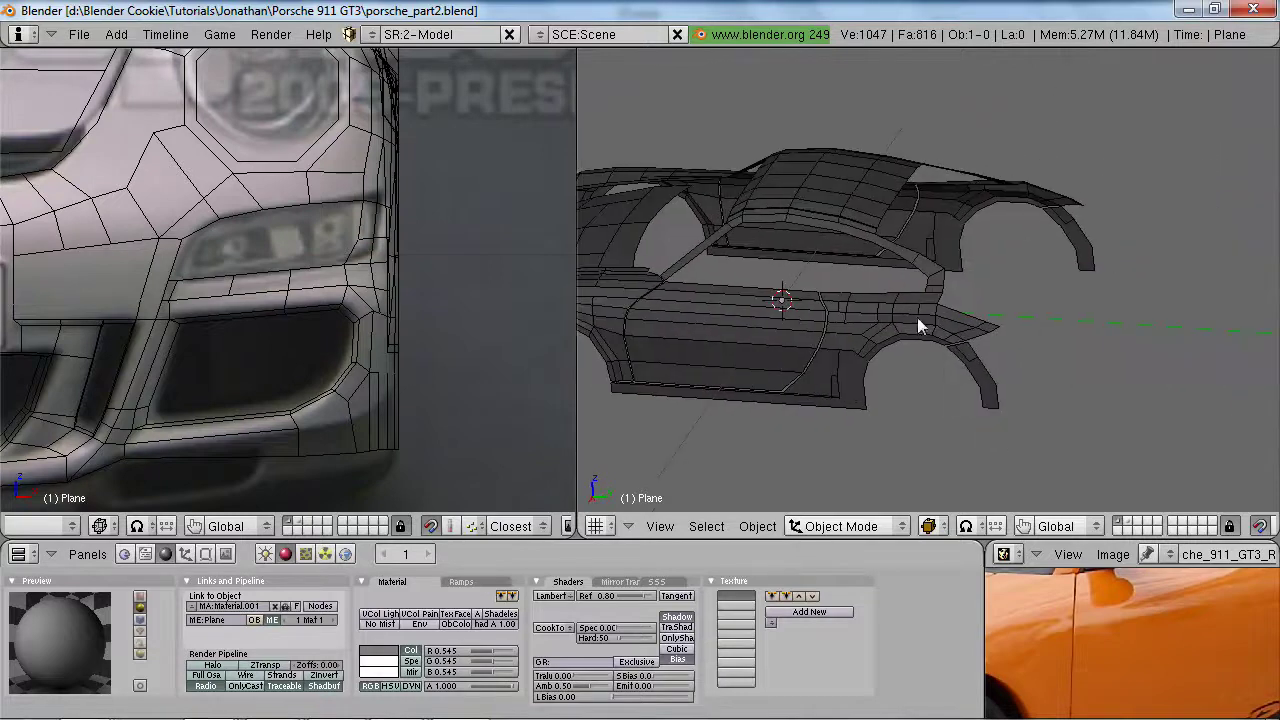
pyautogui.moveTo(1150, 204); pyautogui.dragTo(974, 368, button='middle')
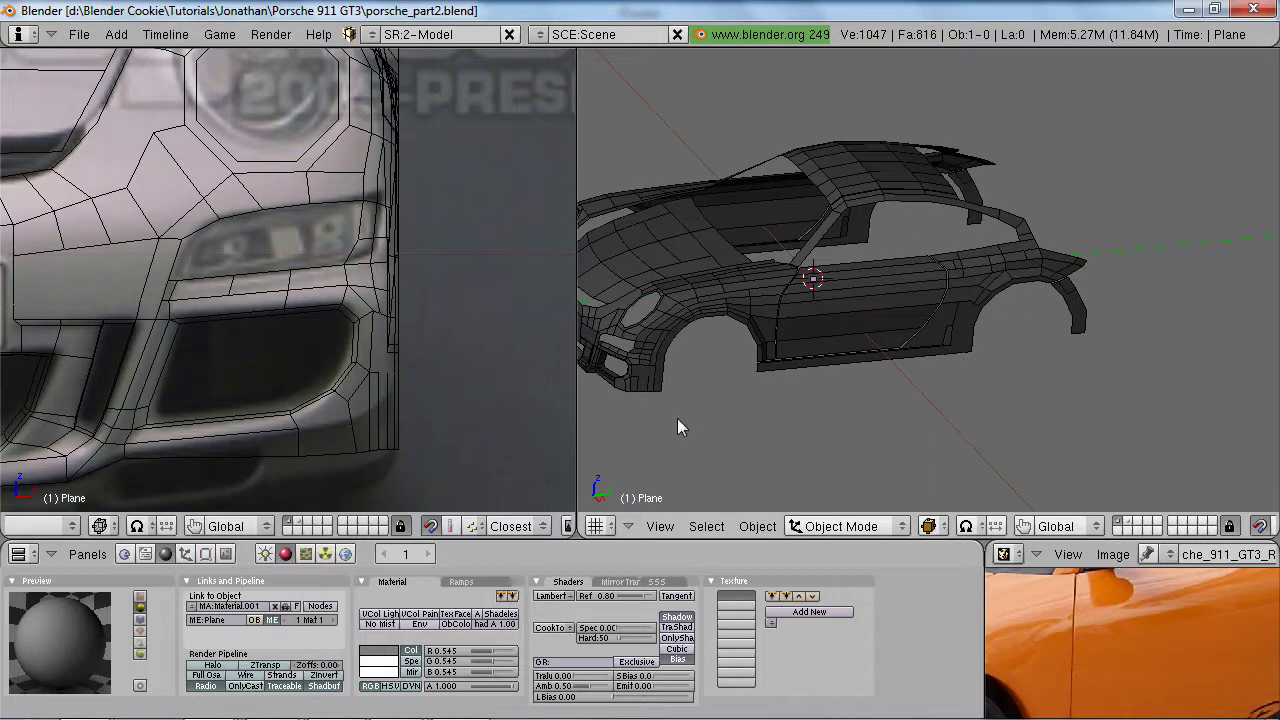
pyautogui.moveTo(907, 303); pyautogui.dragTo(972, 336, button='middle')
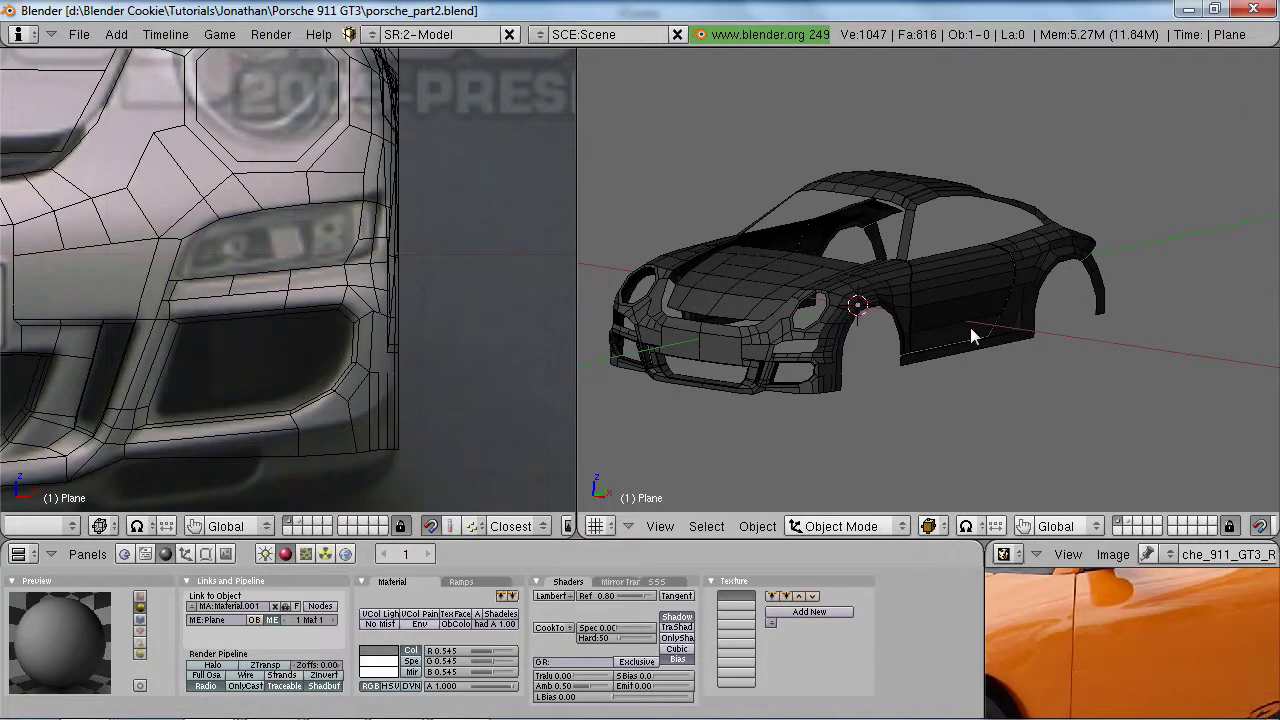
# - Save the model over the existing porsche_part2.blend file
pyautogui.hotkey('ctrl', 'w')
pyautogui.click(953, 326)
pyautogui.scroll(2, 1000, 338)
pyautogui.keyDown('shift'); pyautogui.moveTo(978, 339); pyautogui.dragTo(1044, 325, button='middle'); pyautogui.keyUp('shift')
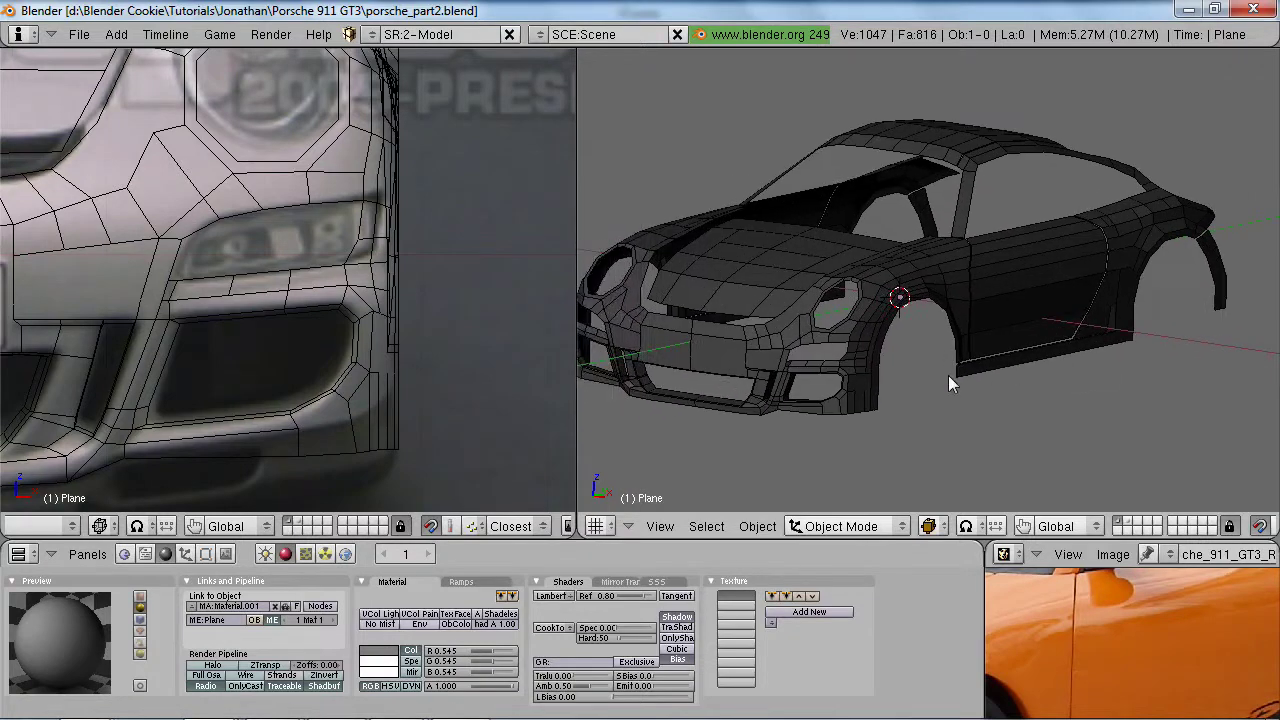